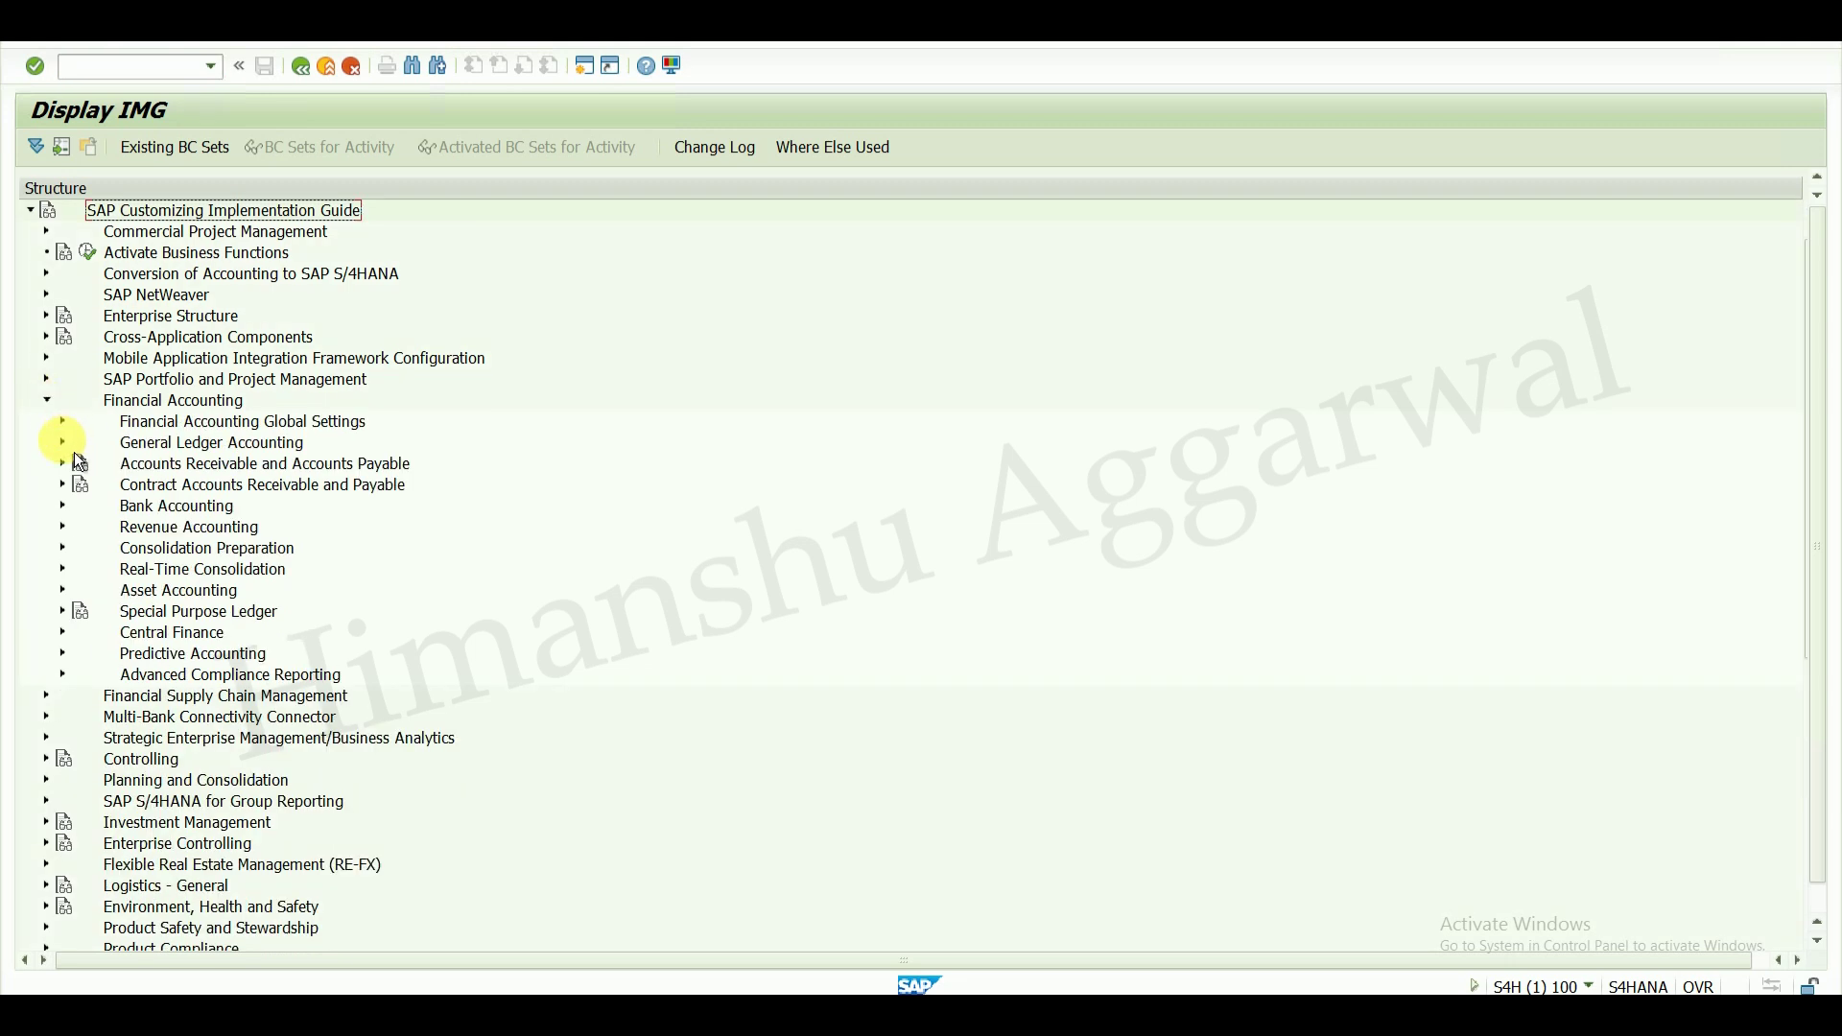
# - Open Define Settings for Ledgers and Currency Types under Financial Accounting Global Settings > Ledgers > Ledger and dismiss the consistency check messages
pyautogui.click(67, 446)
pyautogui.click(69, 439)
pyautogui.click(63, 422)
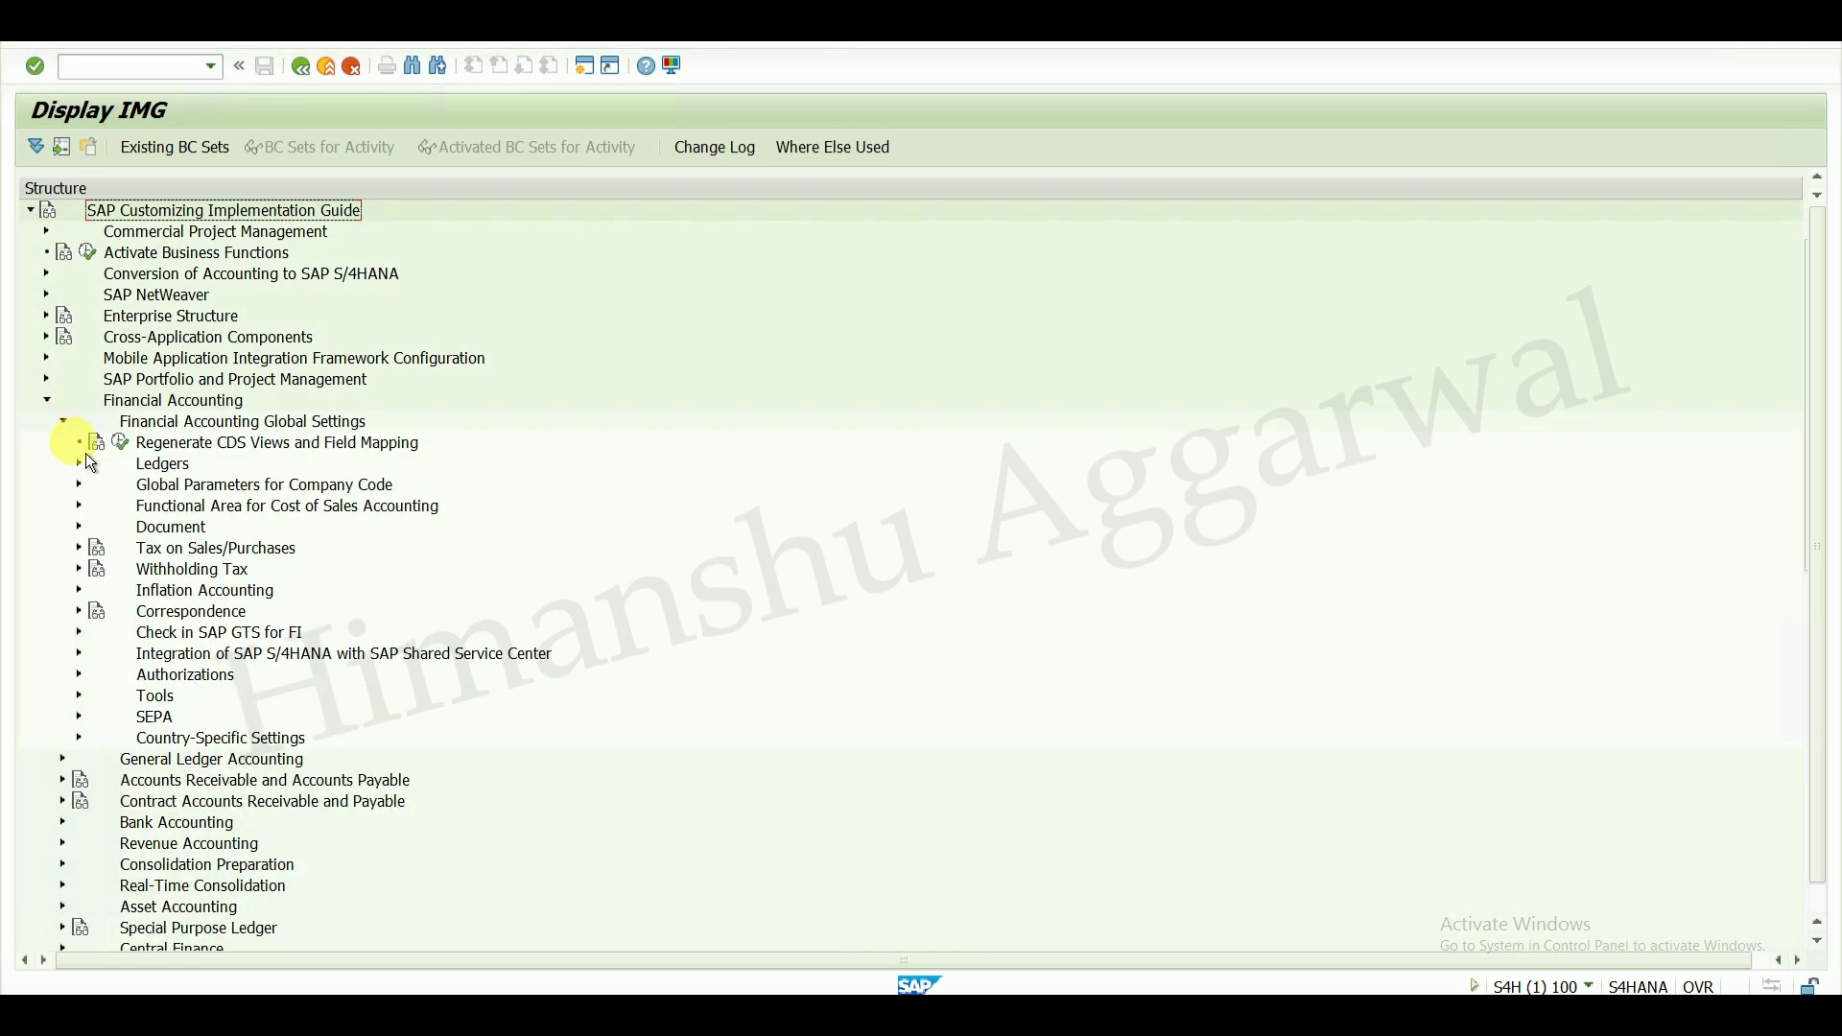
pyautogui.click(82, 465)
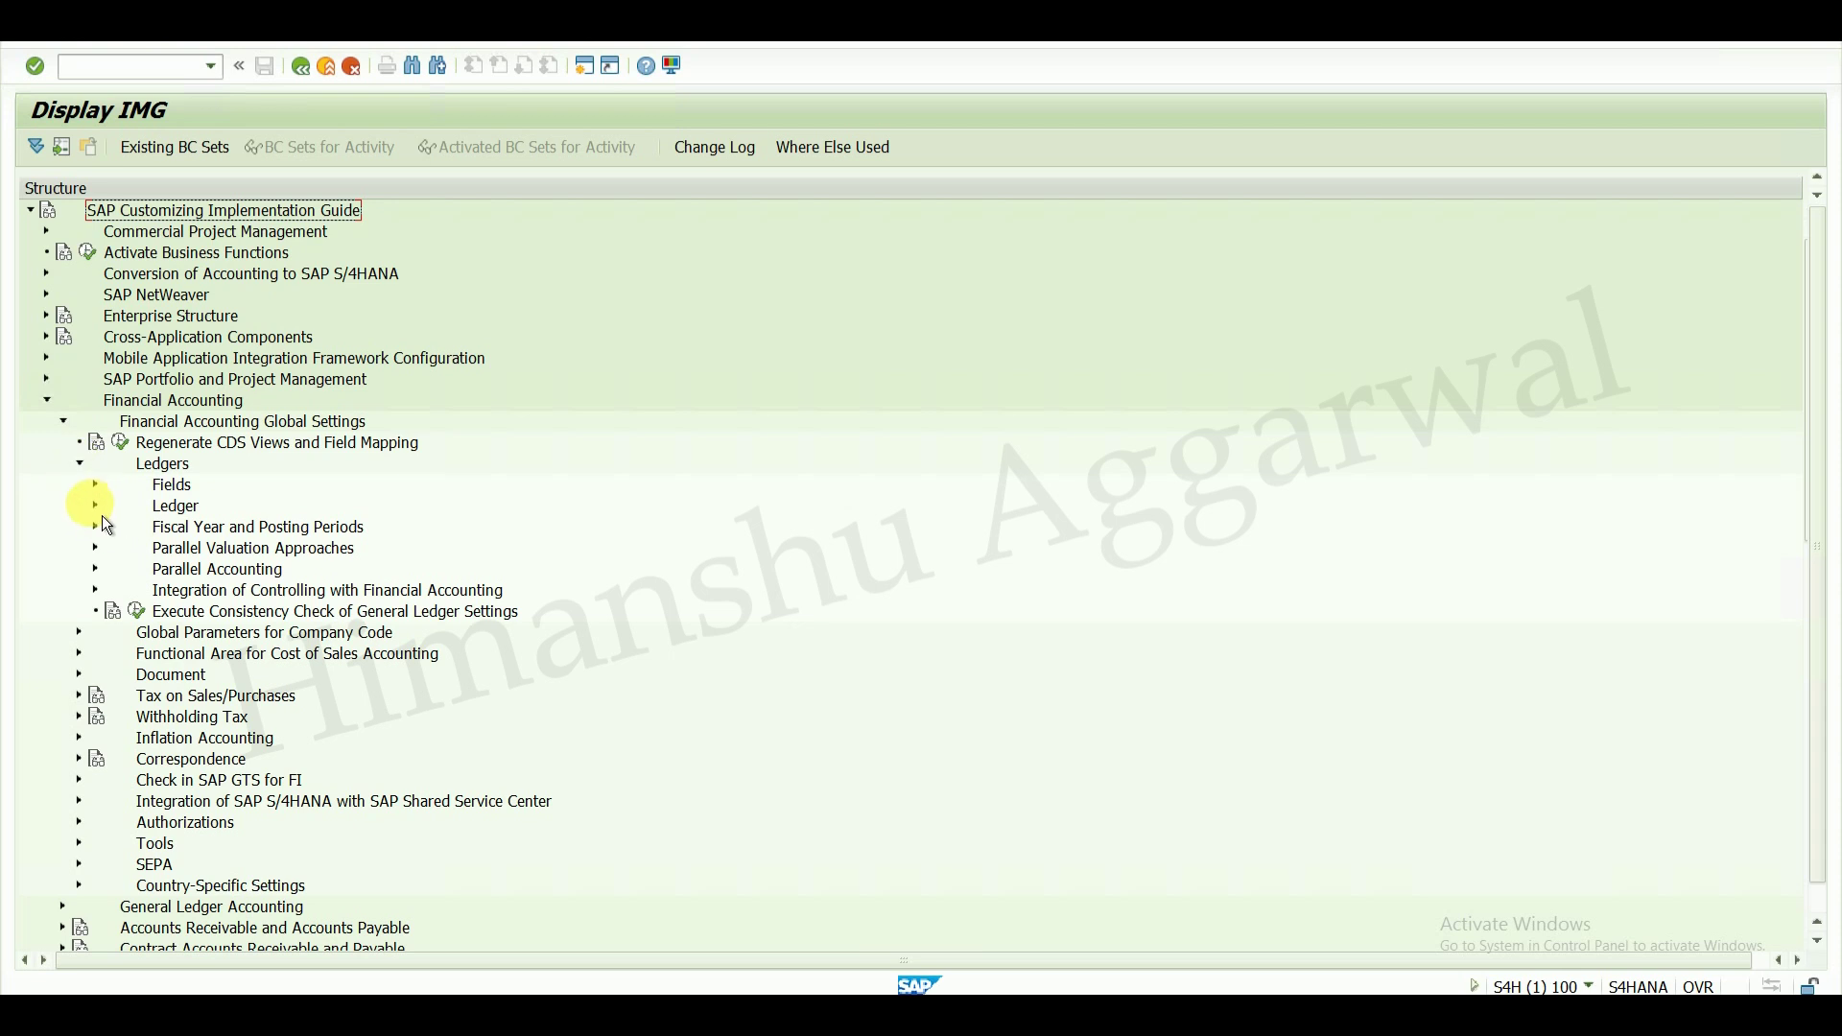
pyautogui.click(96, 506)
pyautogui.click(163, 535)
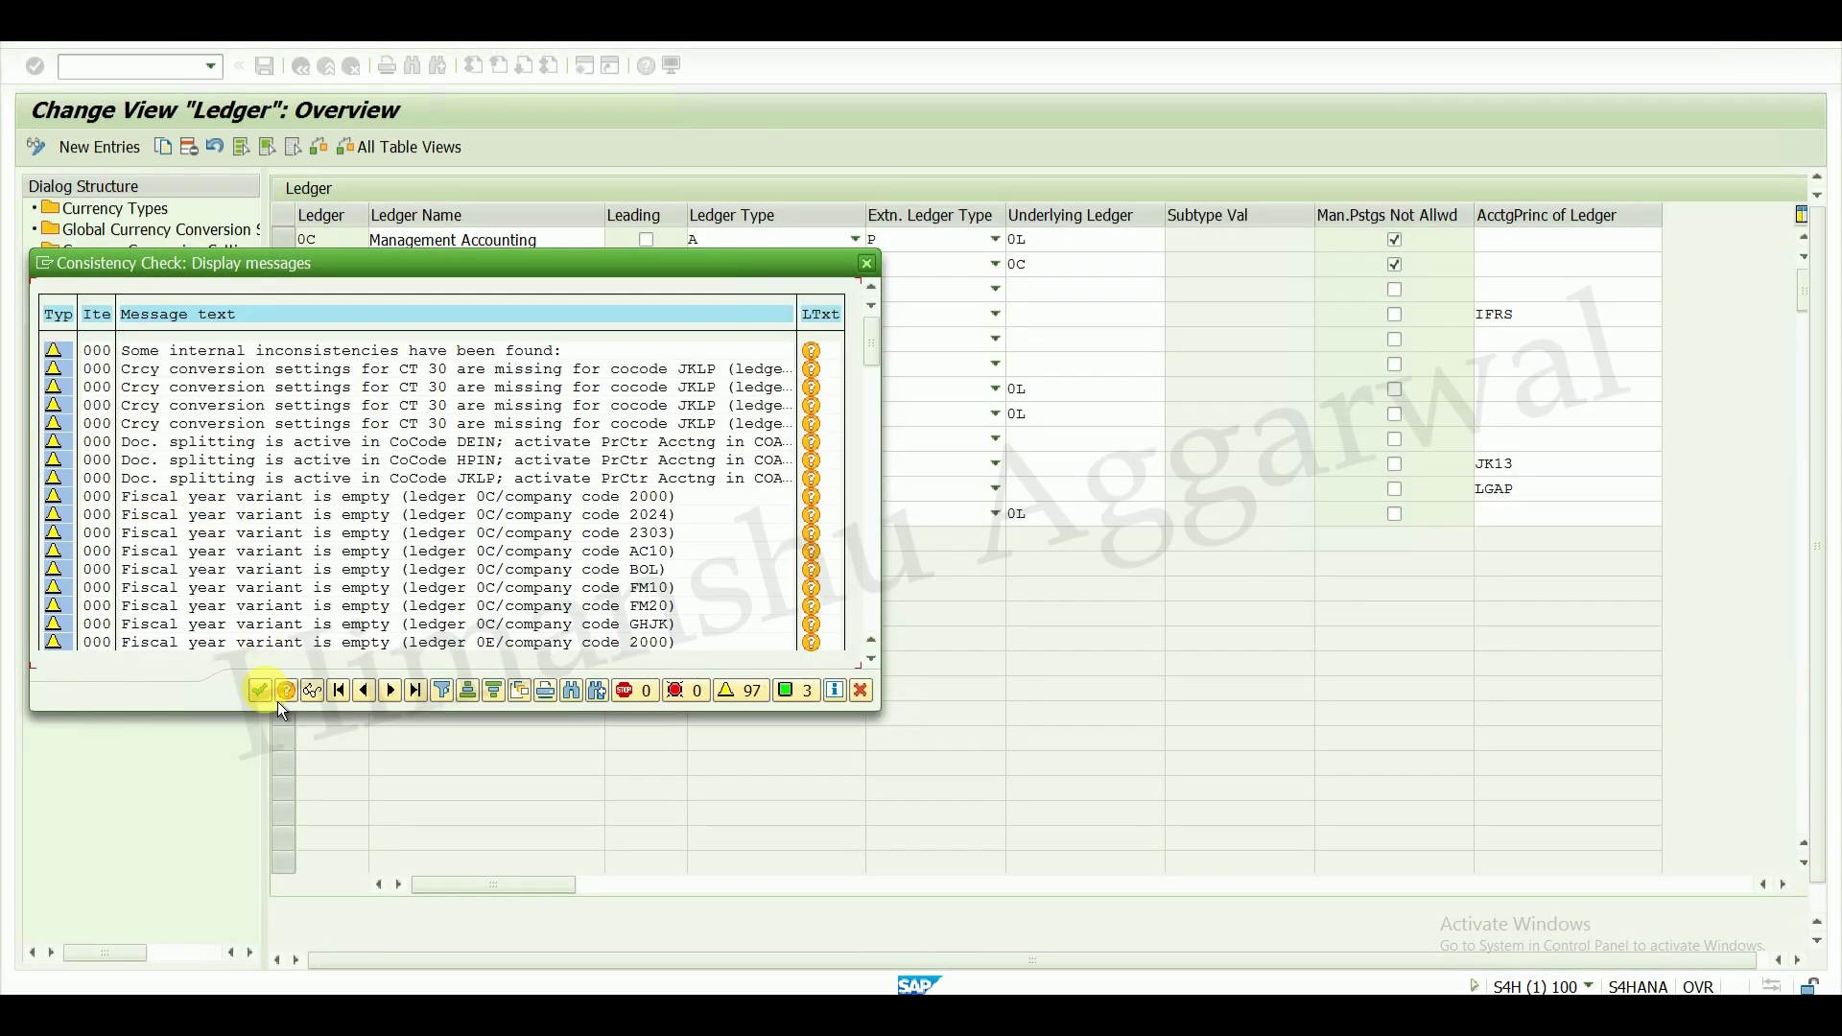
pyautogui.click(260, 691)
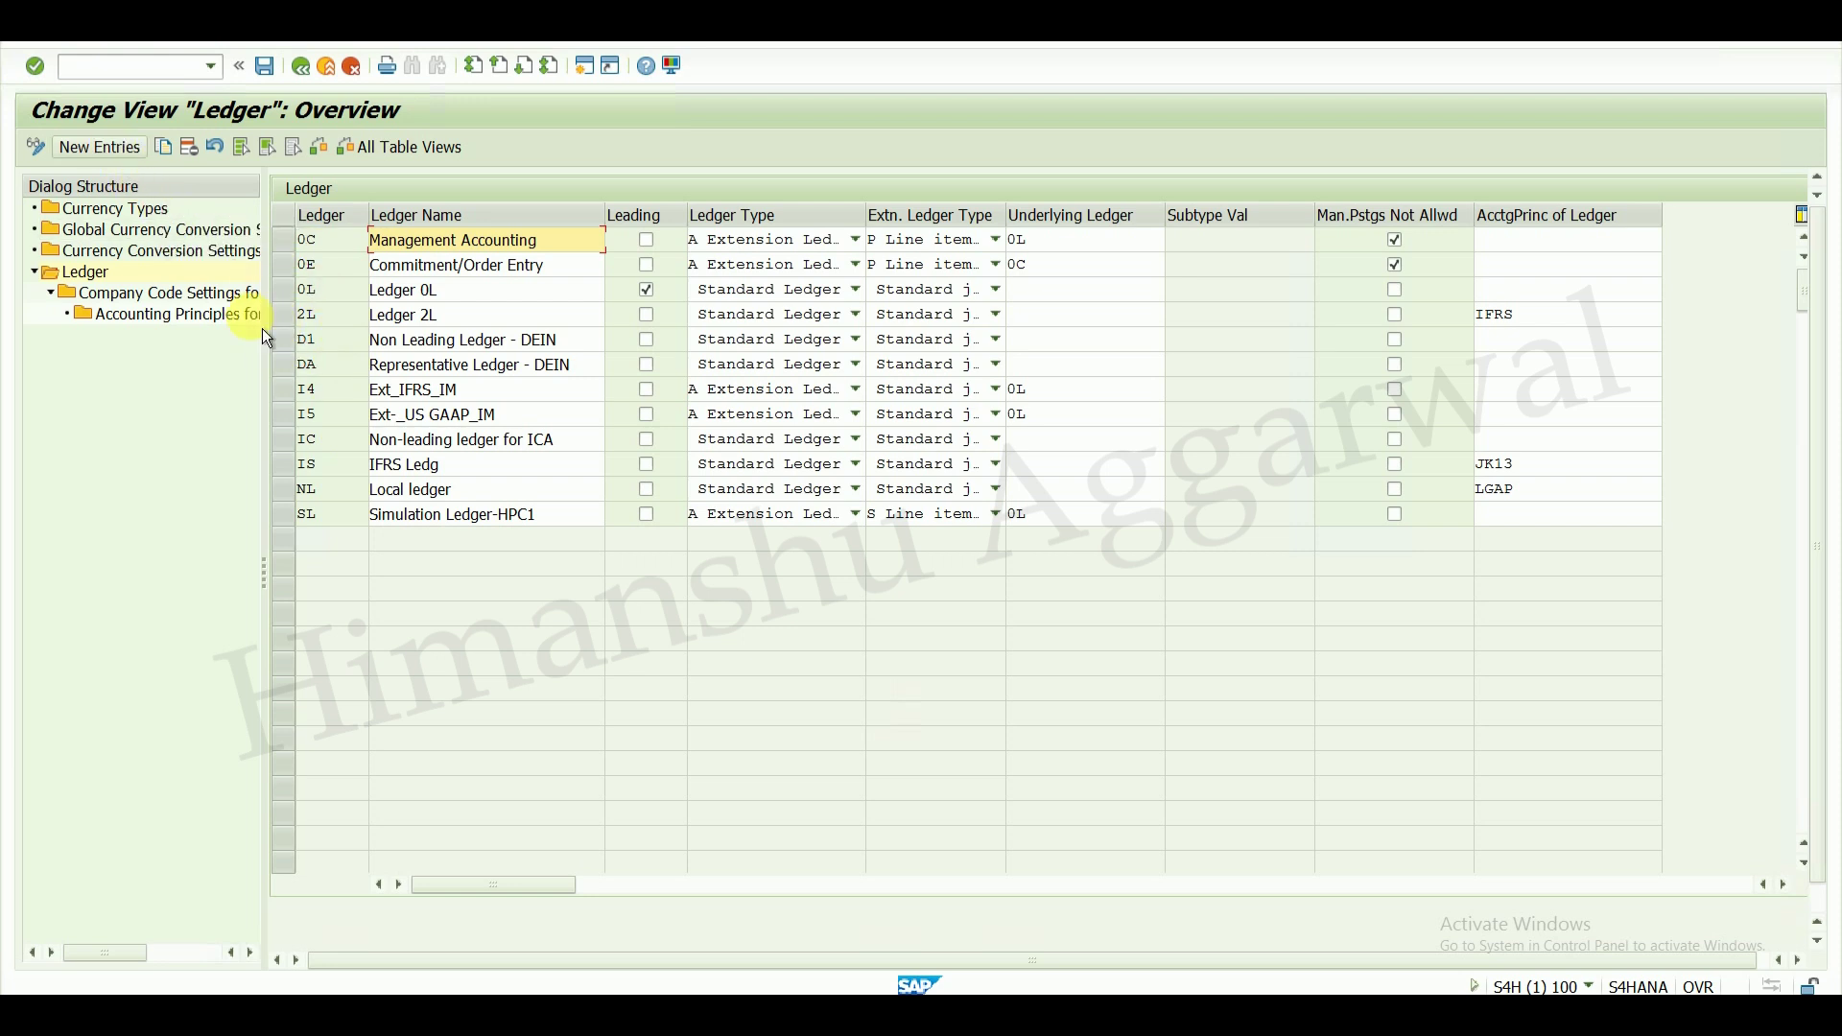
# - Create a new standard ledger entry H1 named "Non Leading Ledger - HPIN"
pyautogui.click(296, 291)
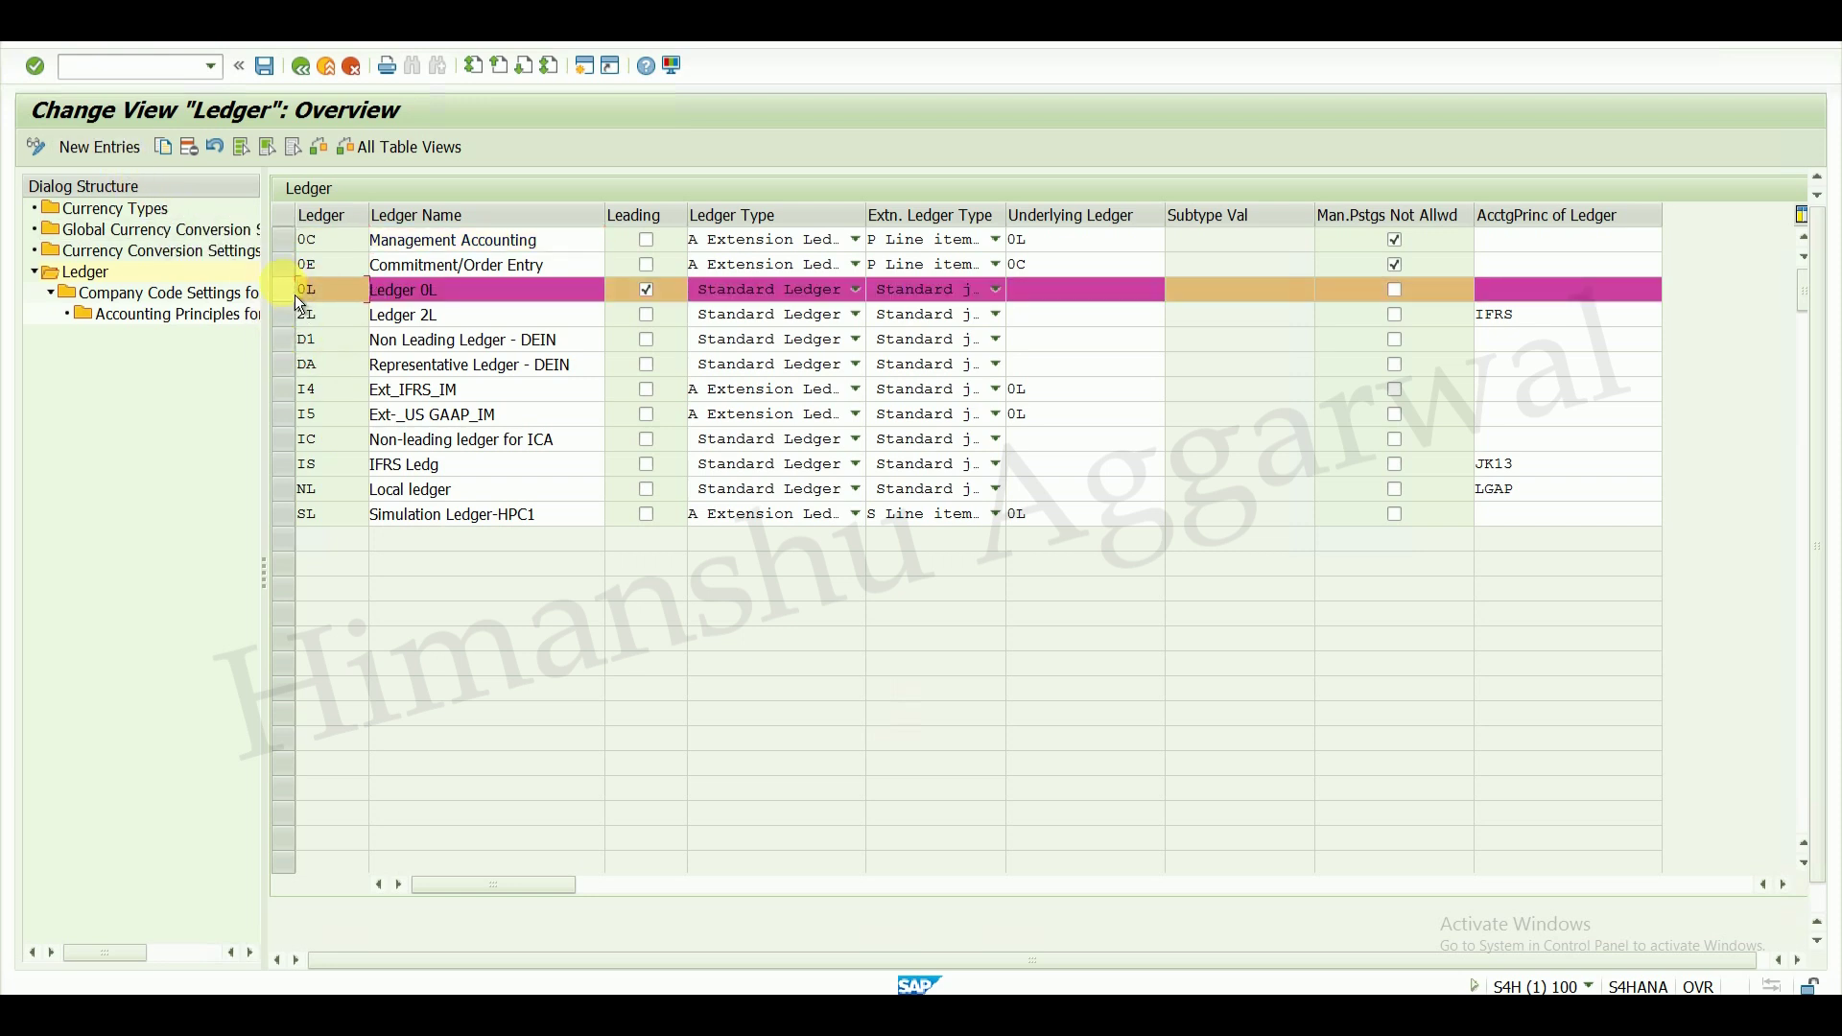
pyautogui.click(106, 149)
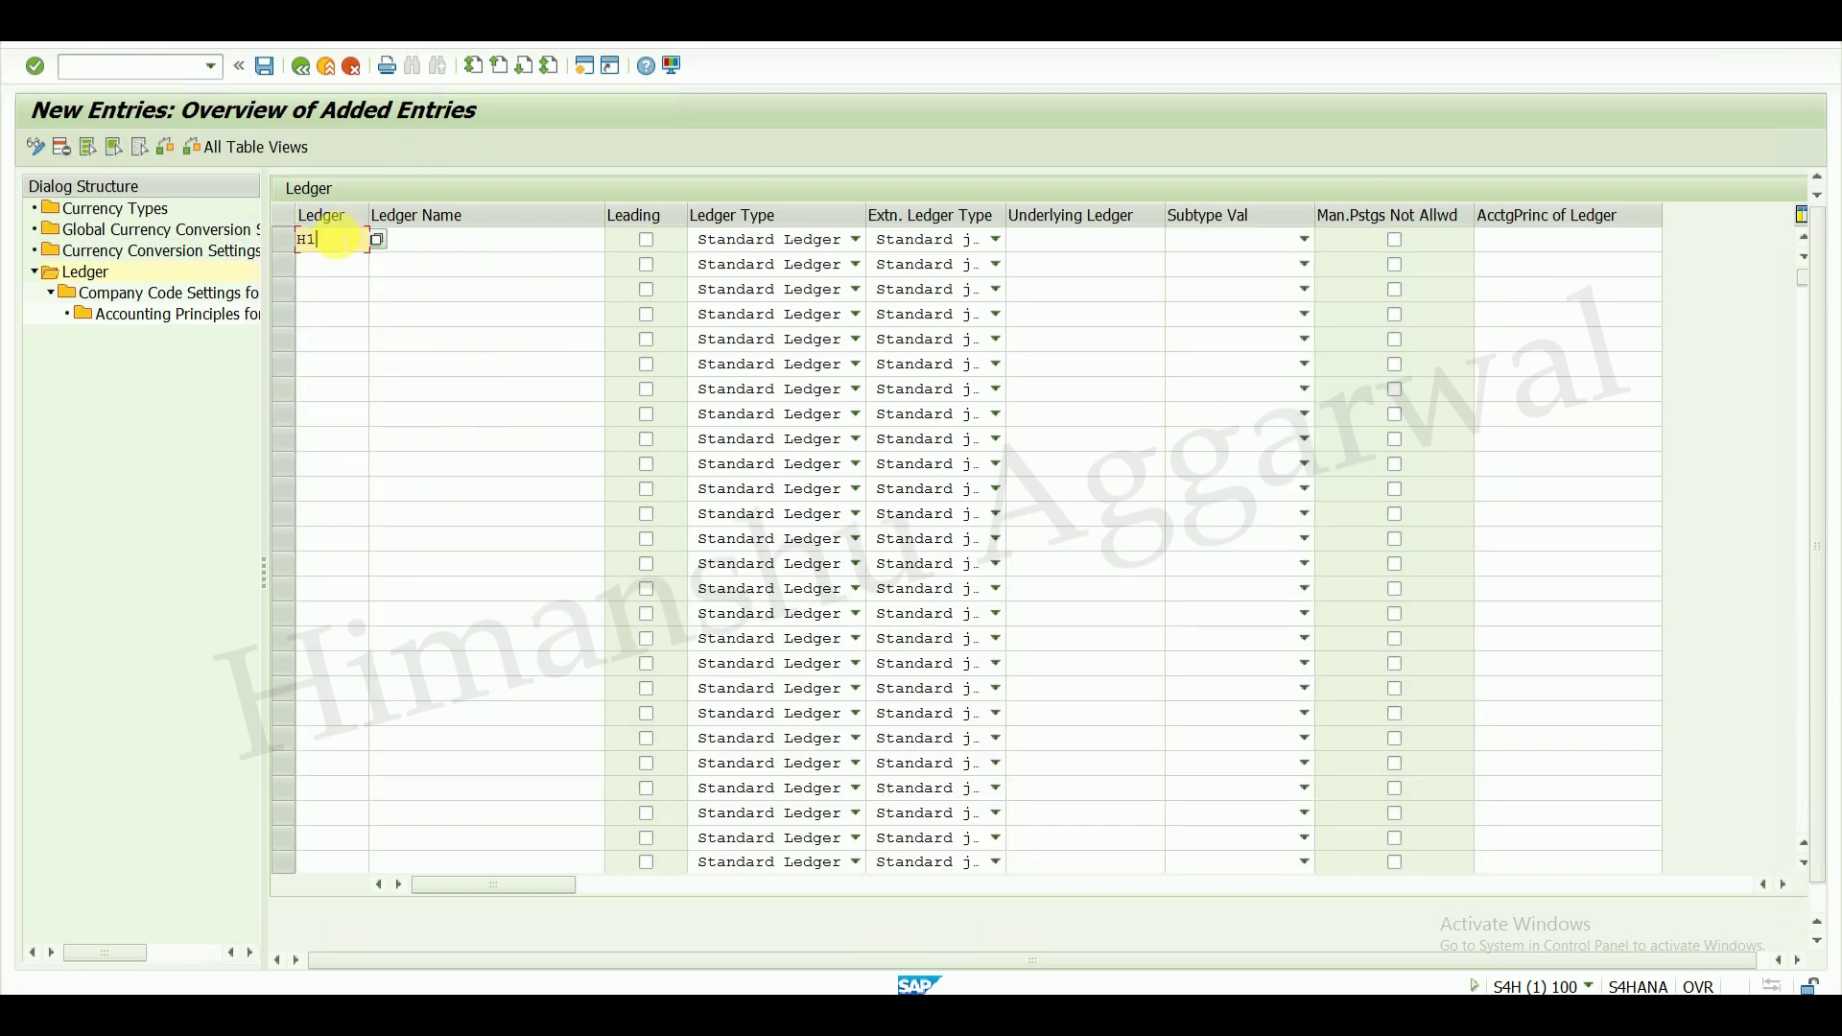
pyautogui.write('H1')
pyautogui.press('Tab')
pyautogui.write('Non')
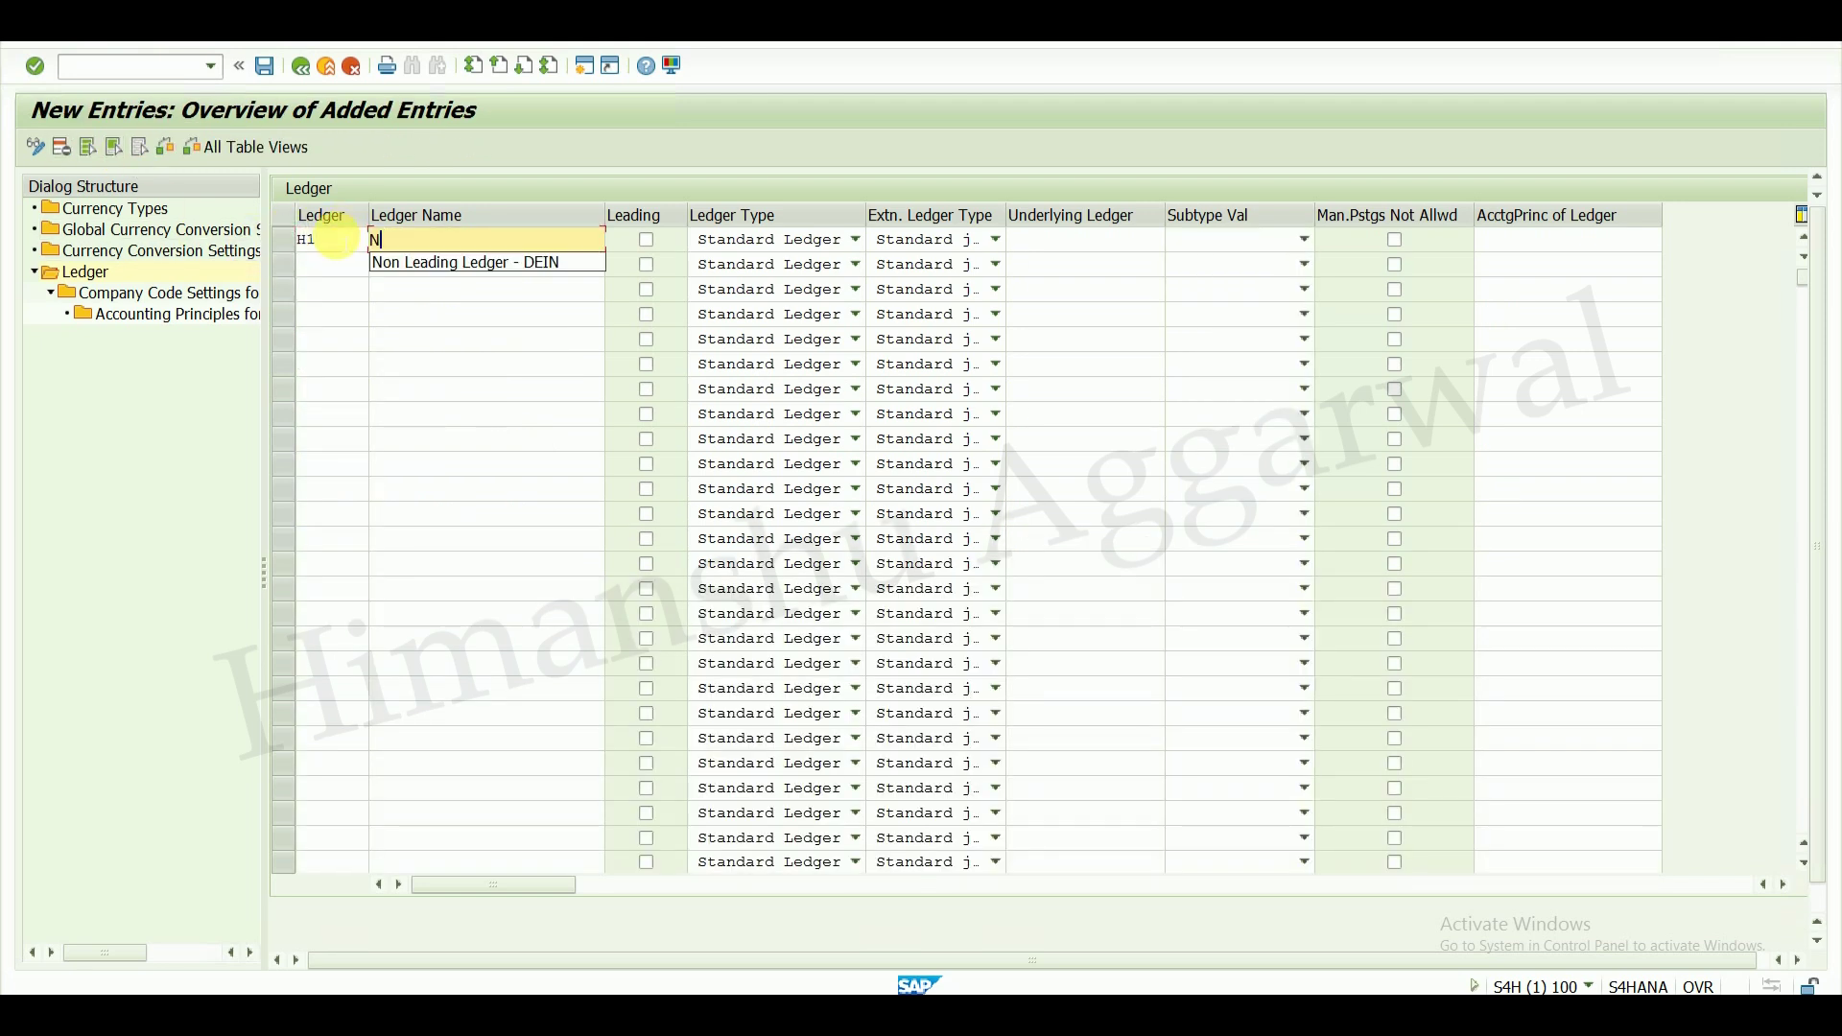
pyautogui.press('Down')
pyautogui.press('BackSpace')
pyautogui.press('BackSpace')
pyautogui.press('BackSpace')
pyautogui.press('BackSpace')
pyautogui.write('HPIN')
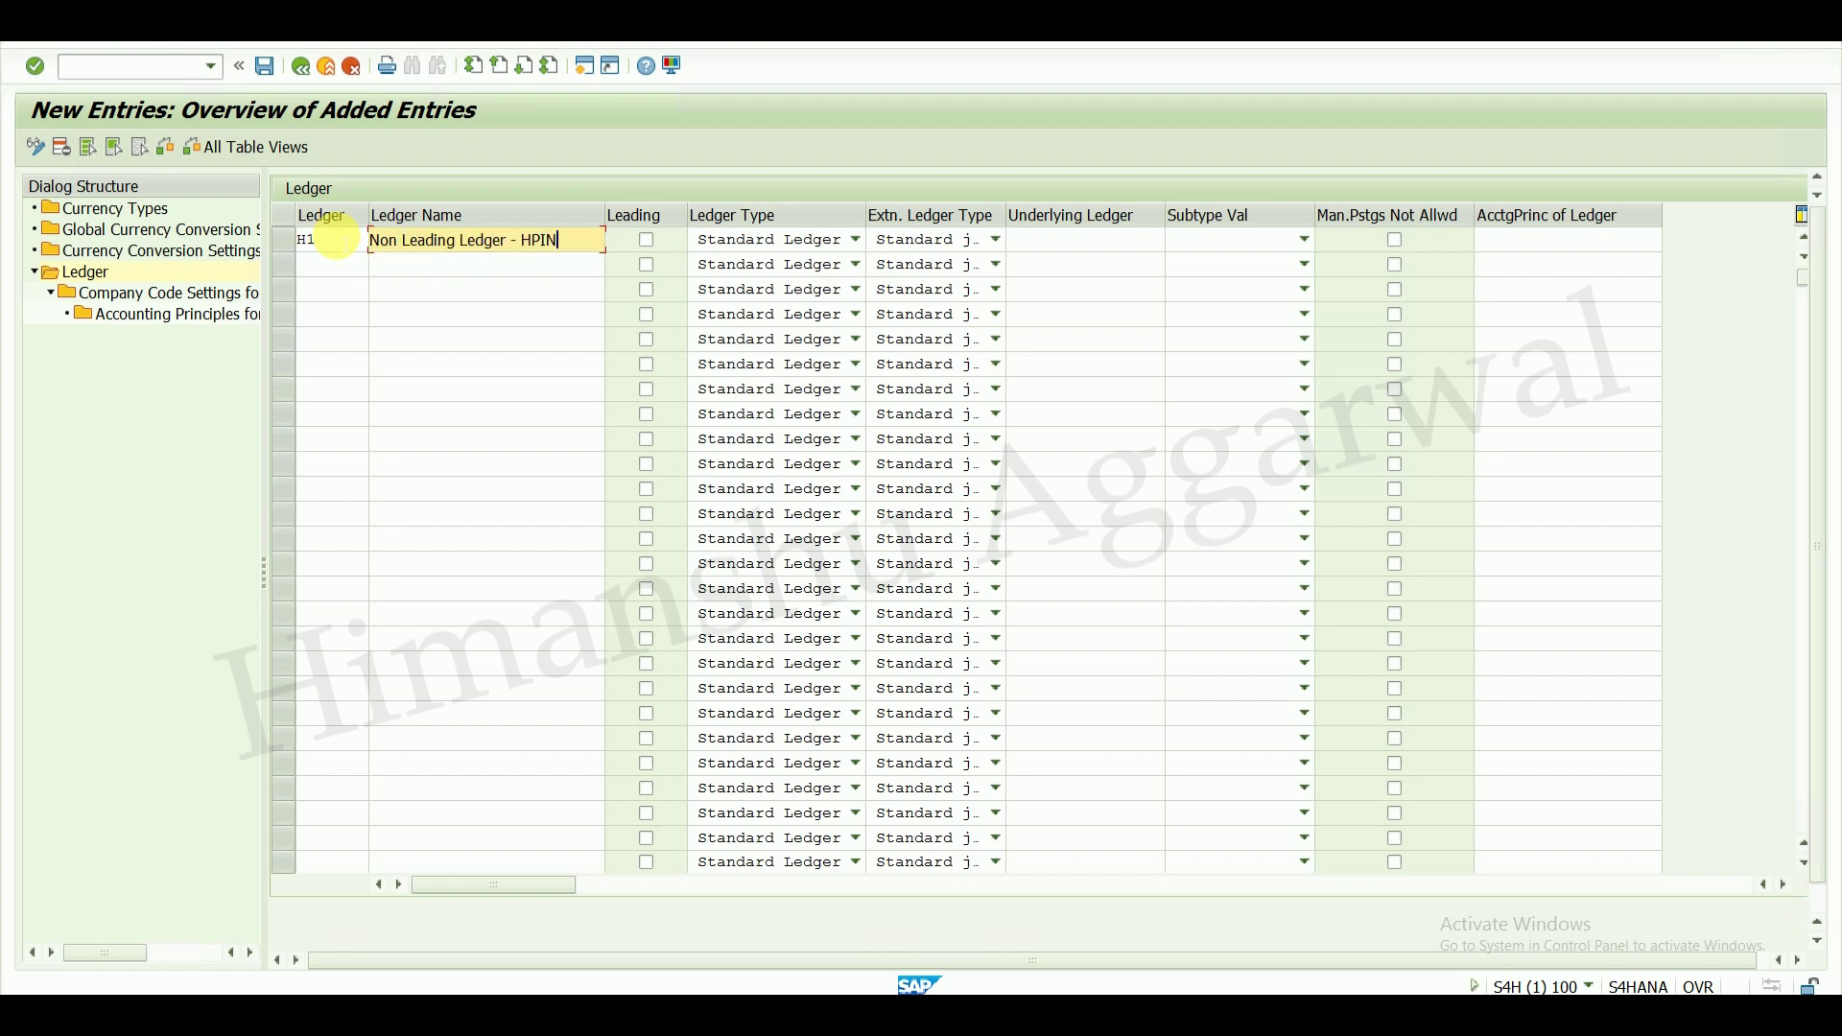
pyautogui.click(343, 264)
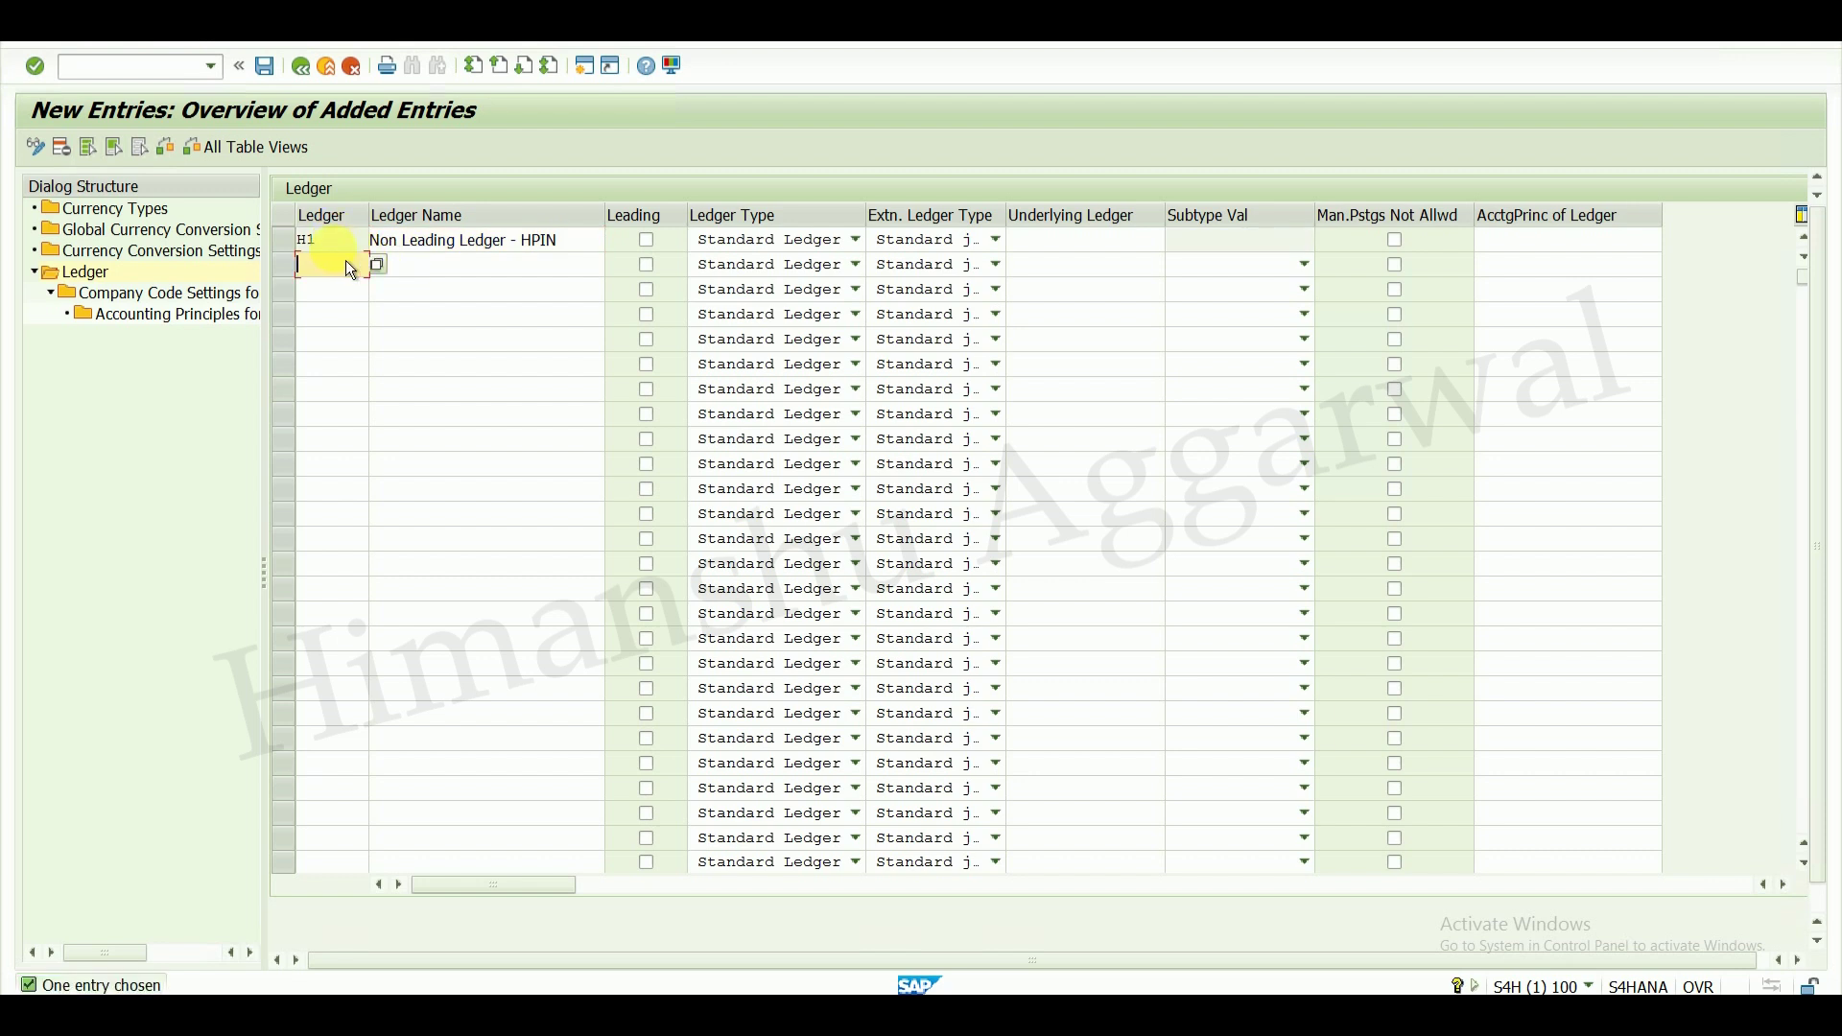
pyautogui.click(304, 250)
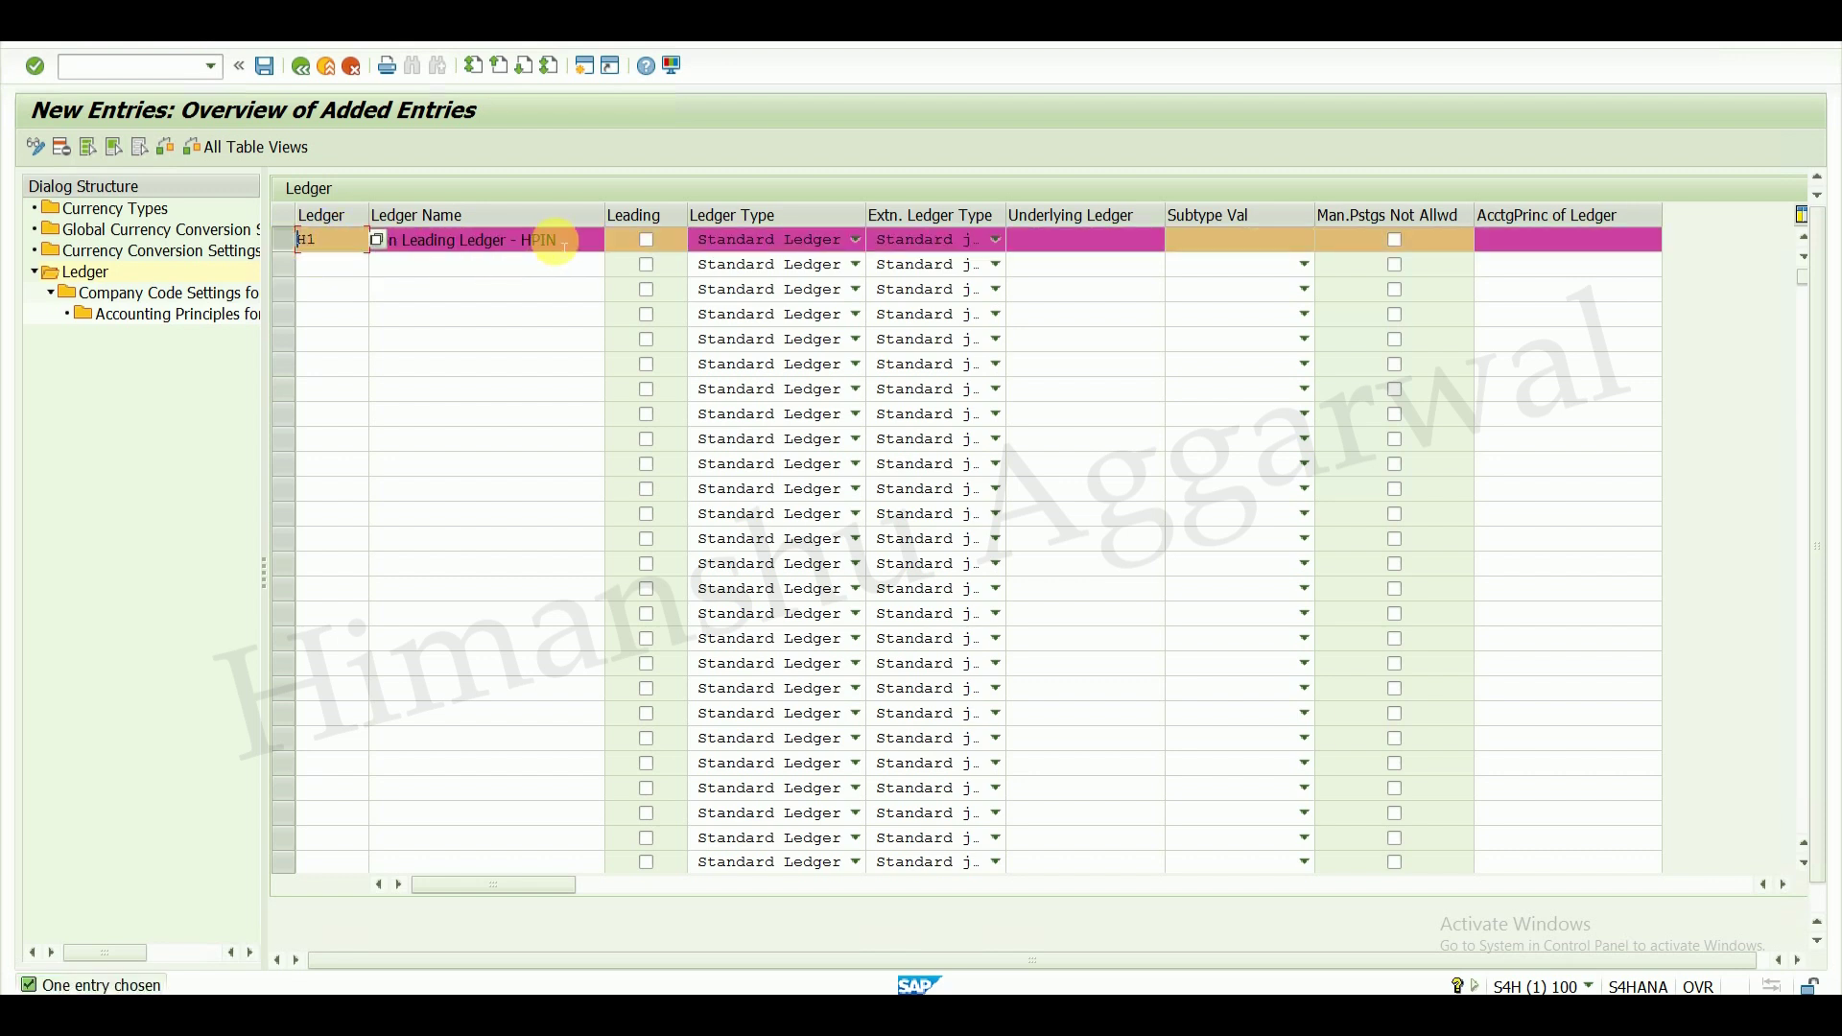
# - Save the H1 ledger entry, accepting the consistency check messages and the proposed customizing request
pyautogui.click(266, 66)
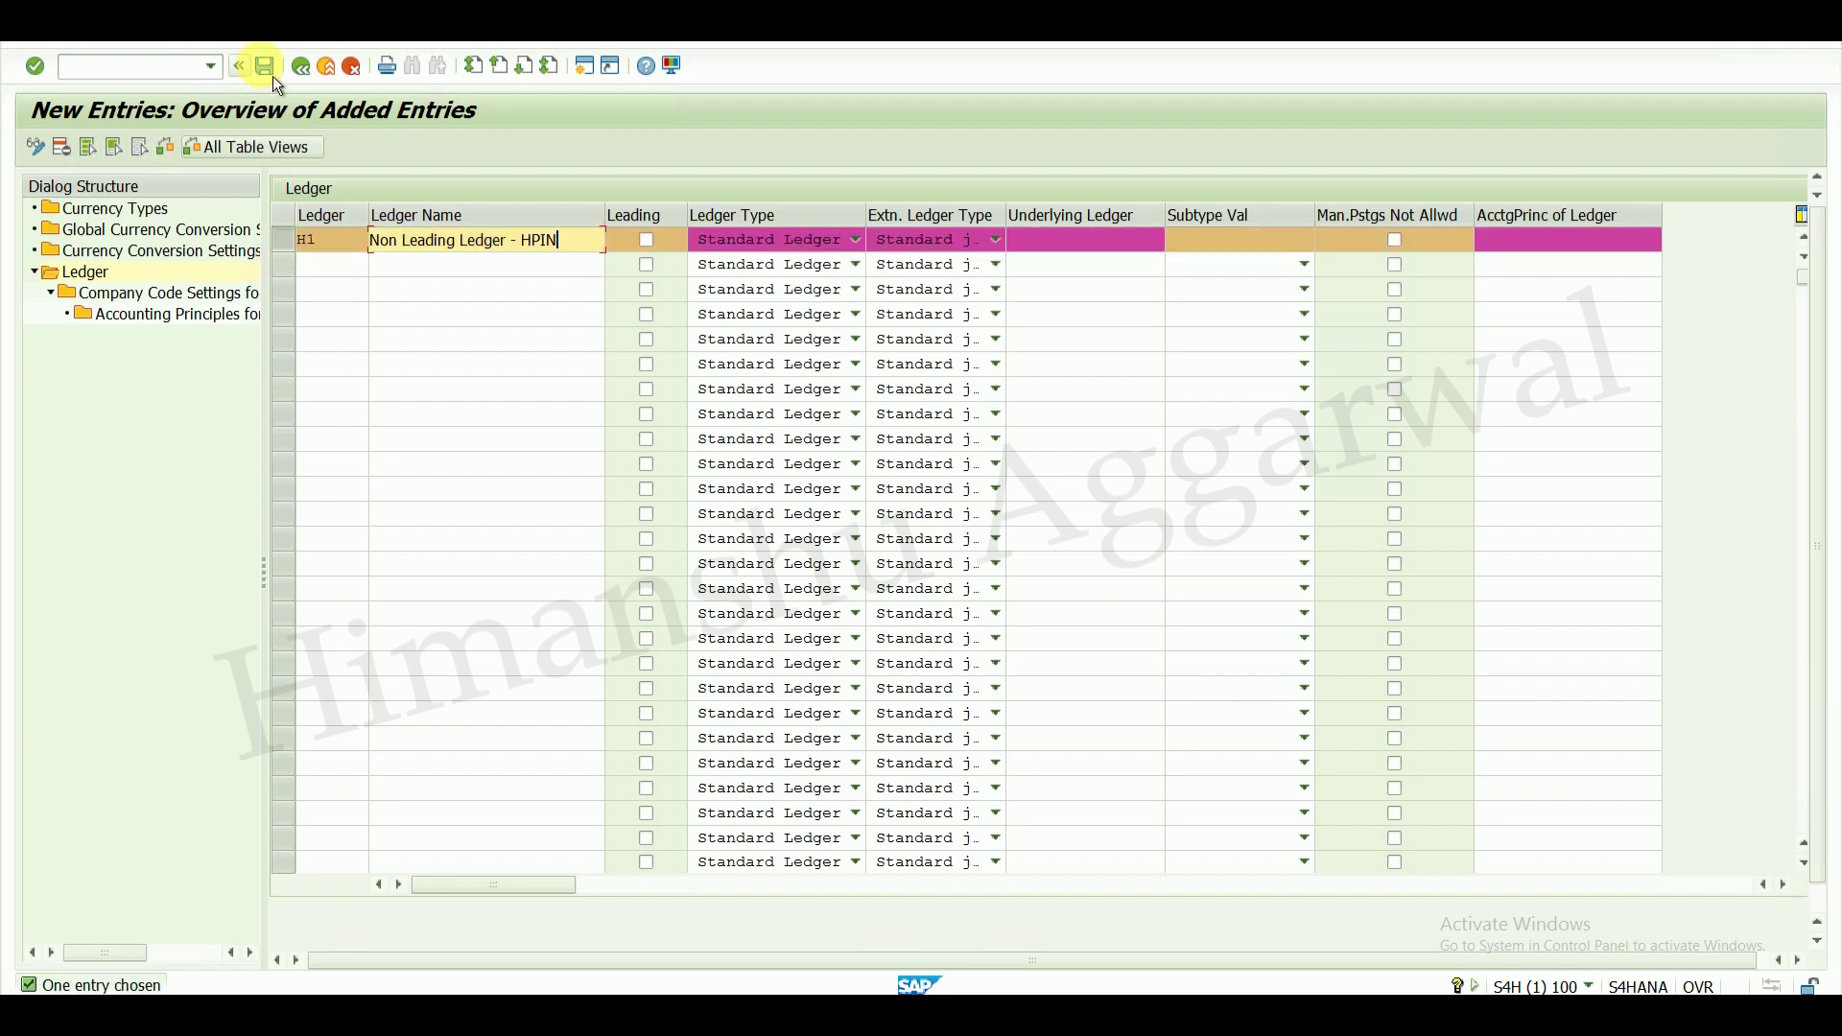
pyautogui.click(265, 696)
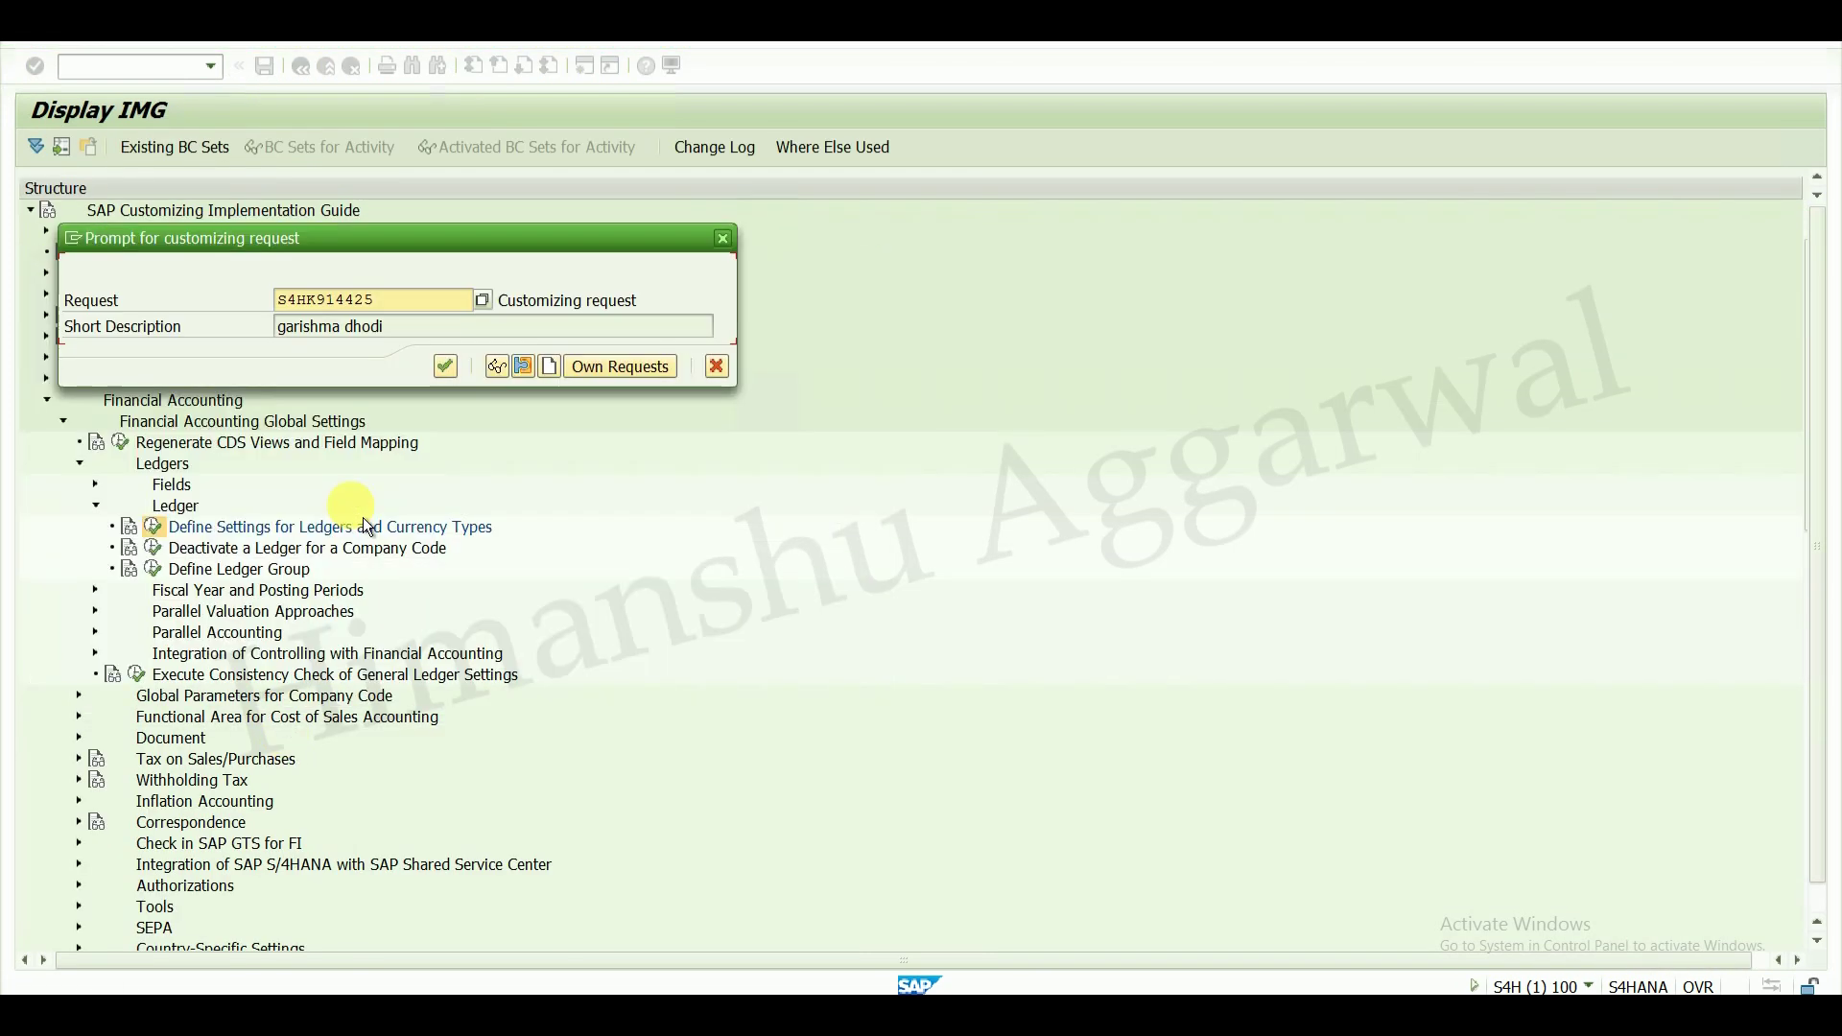
pyautogui.click(451, 370)
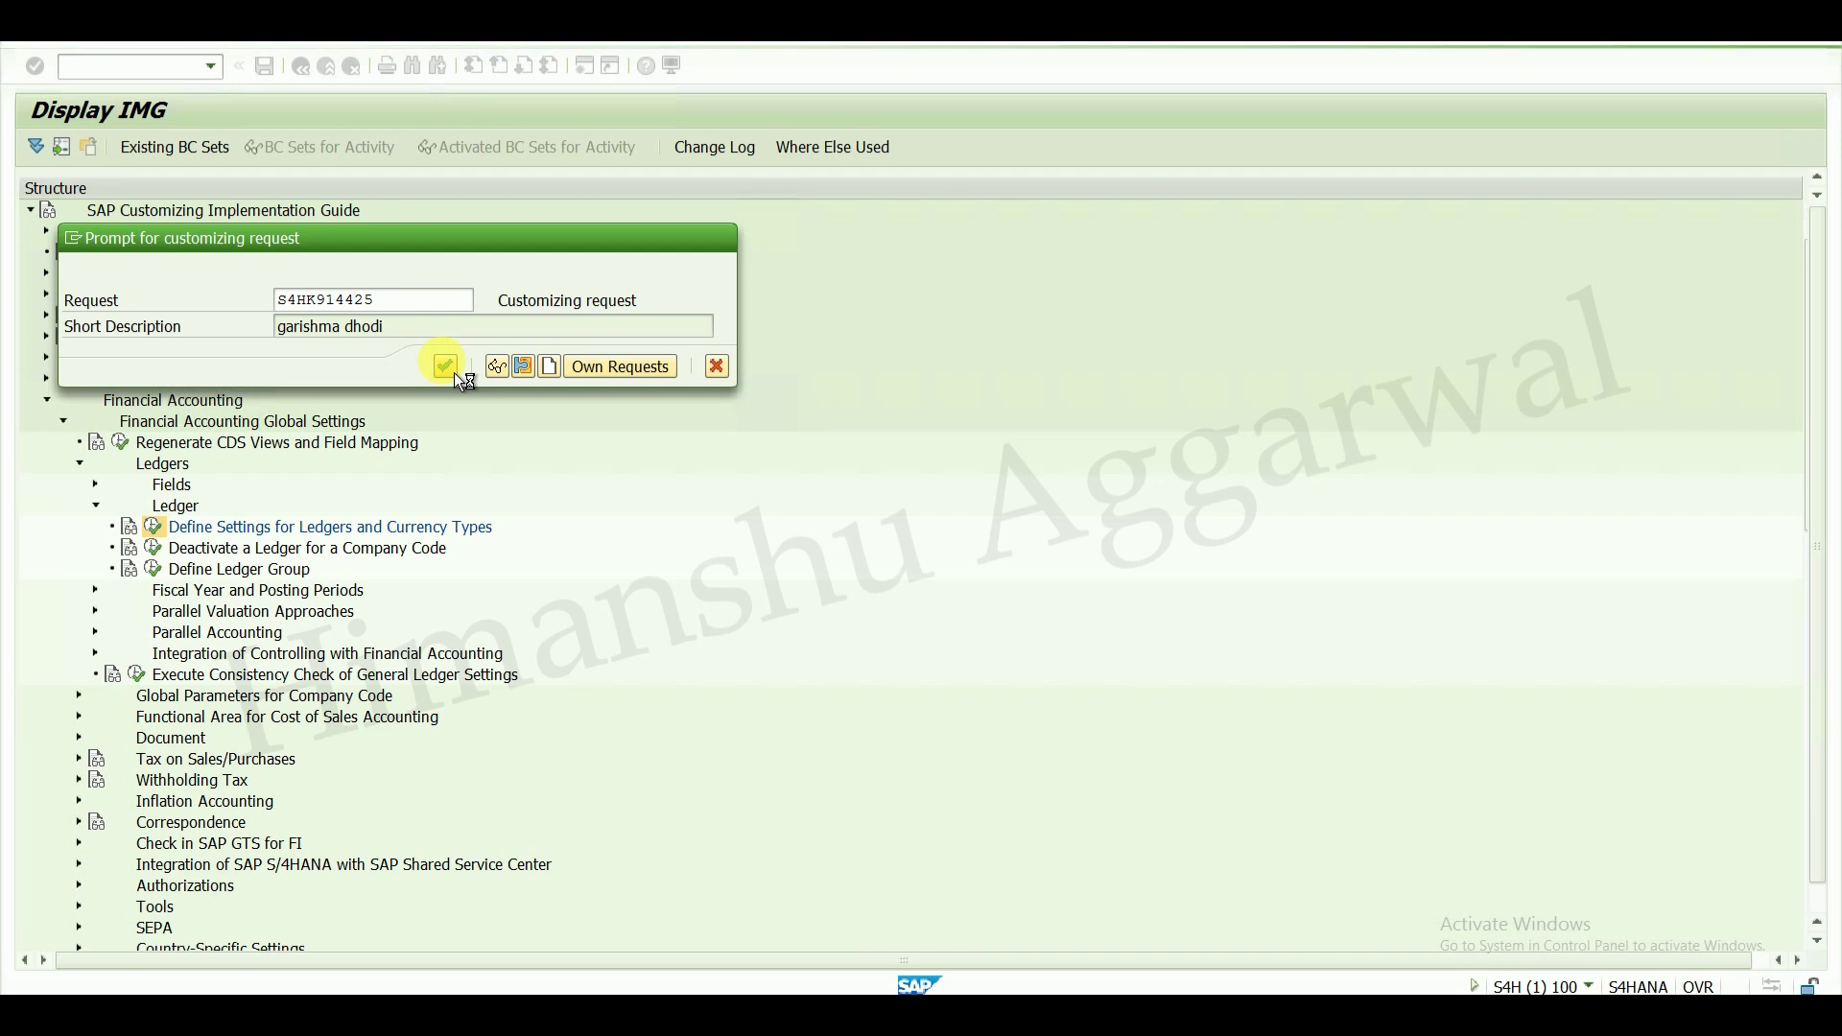
pyautogui.click(662, 641)
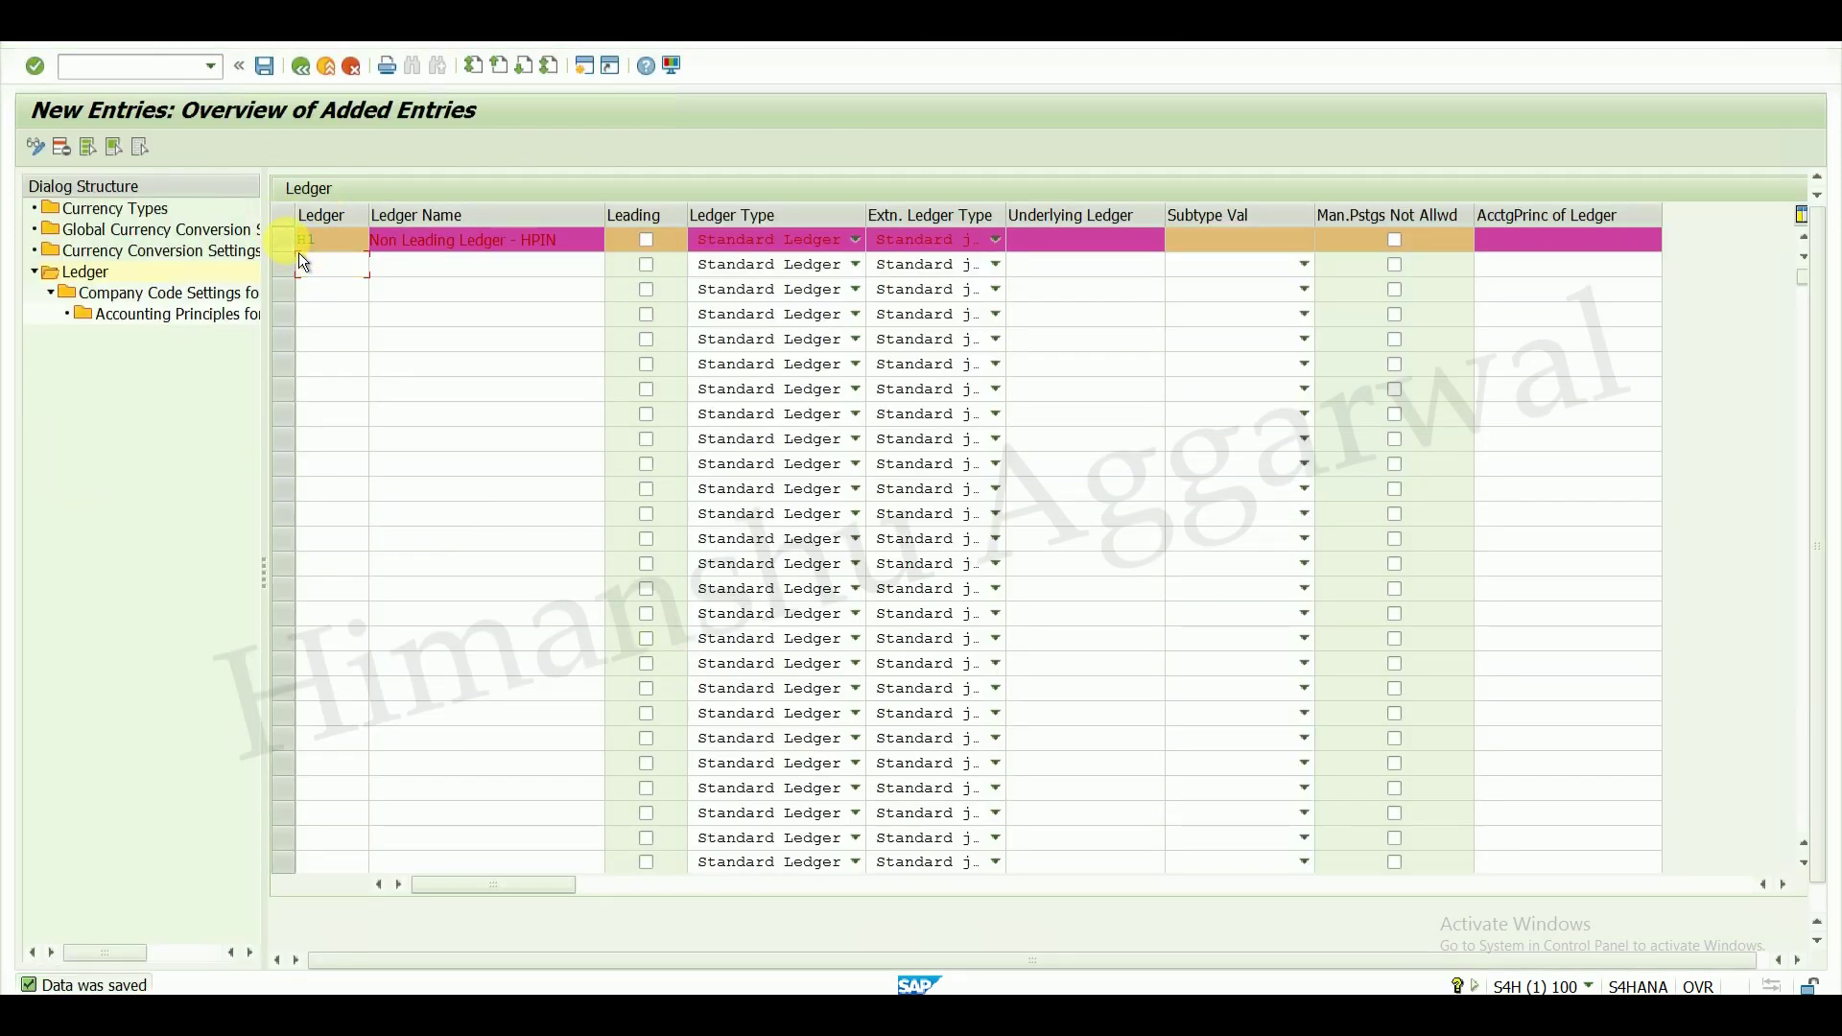
# - Open the company code settings for ledger H1 and enter HPIN as the company code of the new entry
pyautogui.doubleClick(204, 292)
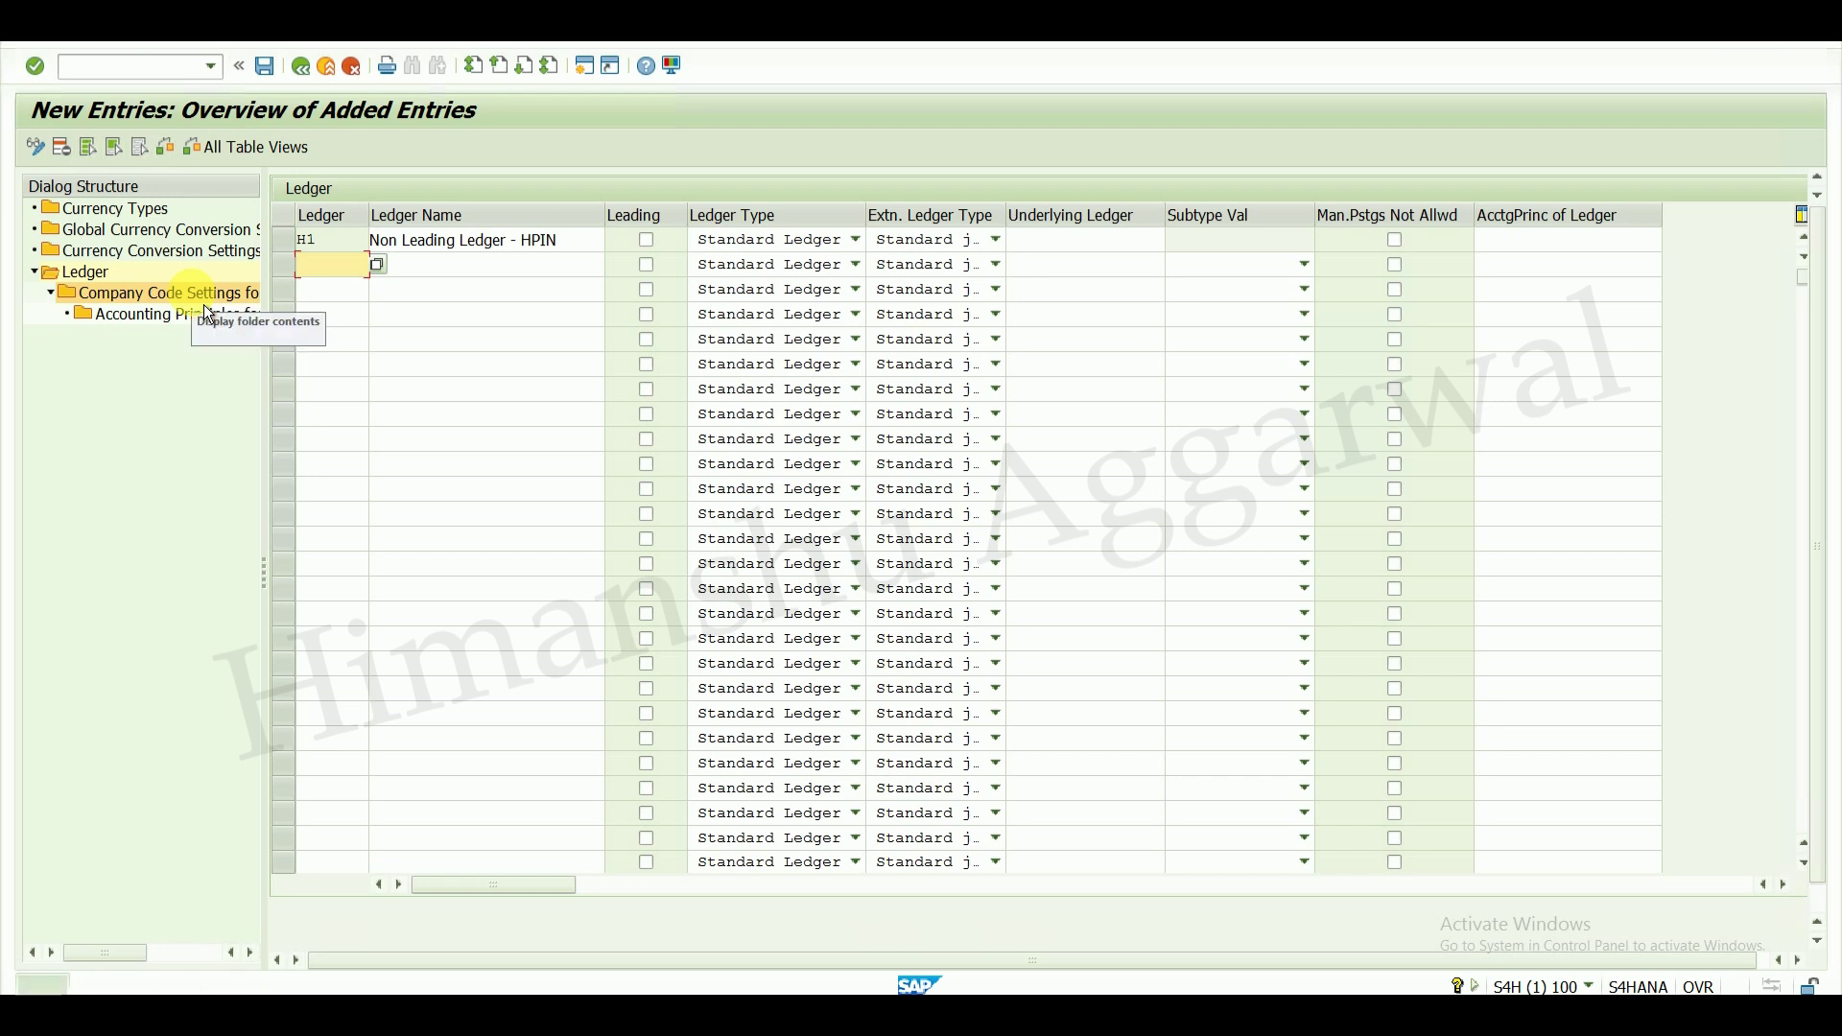
pyautogui.click(284, 240)
pyautogui.doubleClick(213, 303)
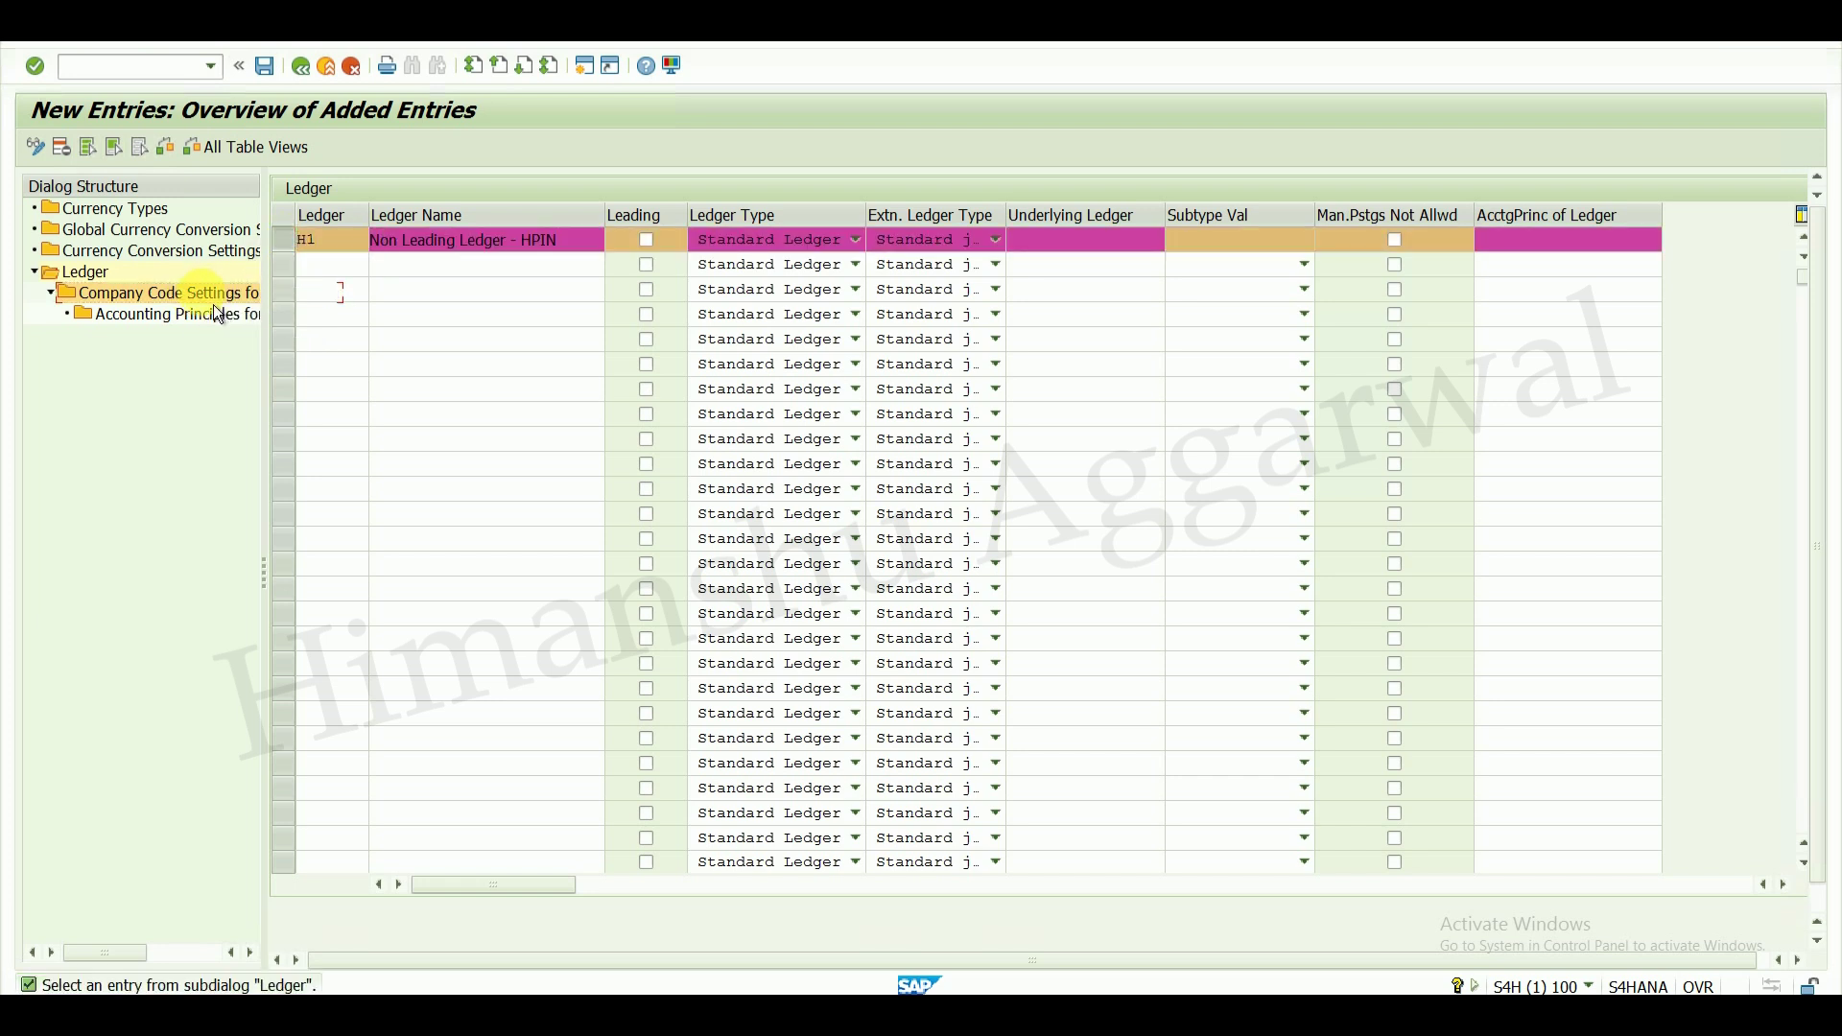
pyautogui.click(154, 159)
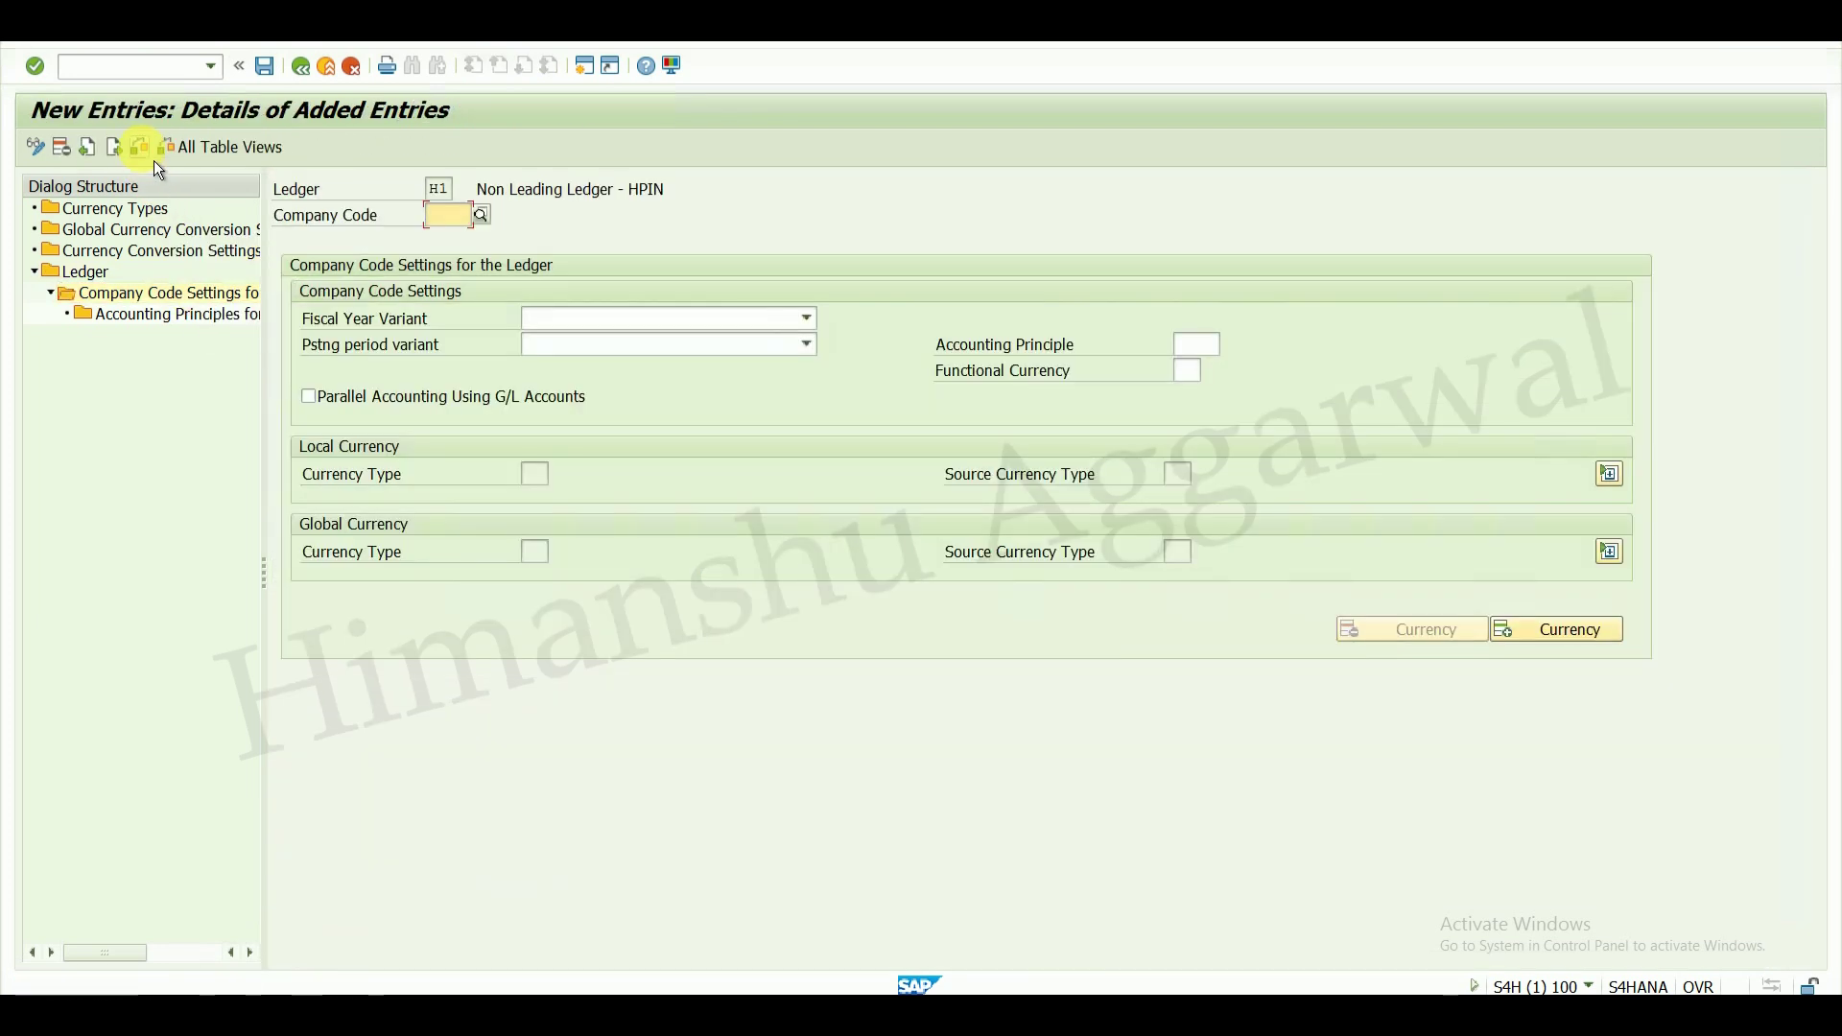
pyautogui.write('HPIN')
pyautogui.press('Return')
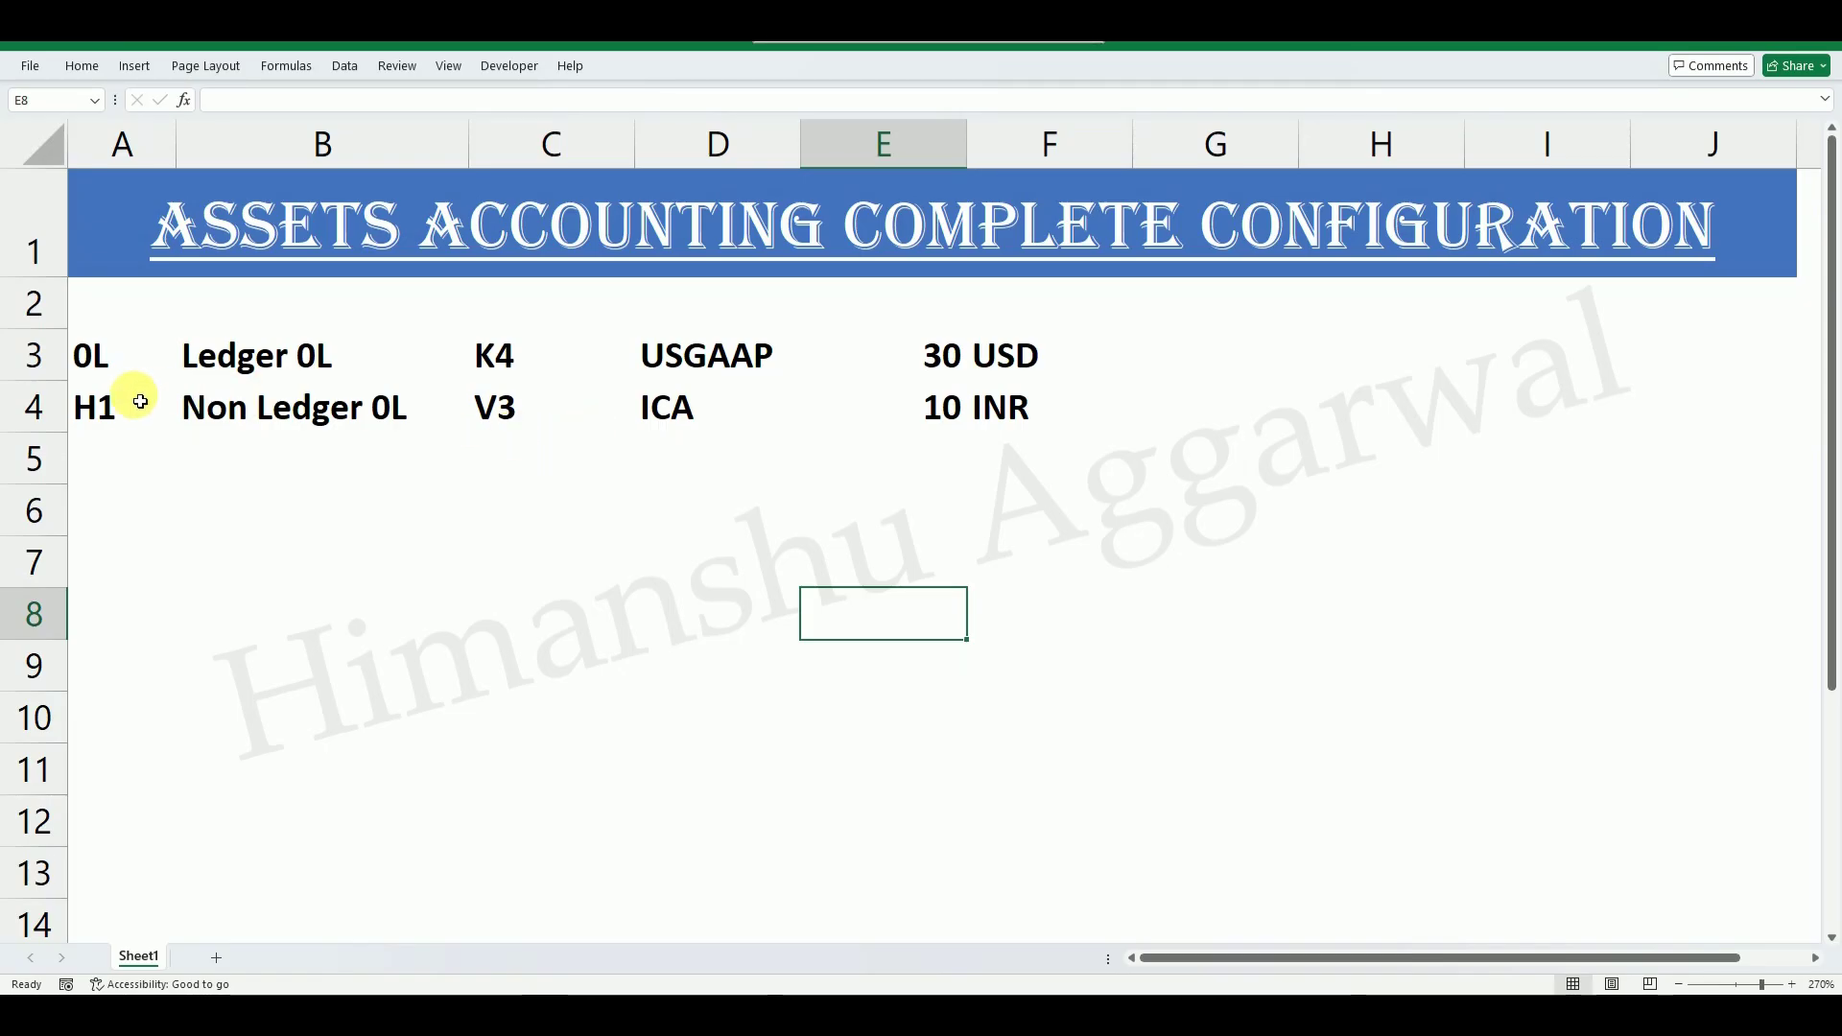
# - Switch to the Excel configuration sheet, look up the fiscal year variant planned for ledger H1, and return to SAP
pyautogui.click(115, 401)
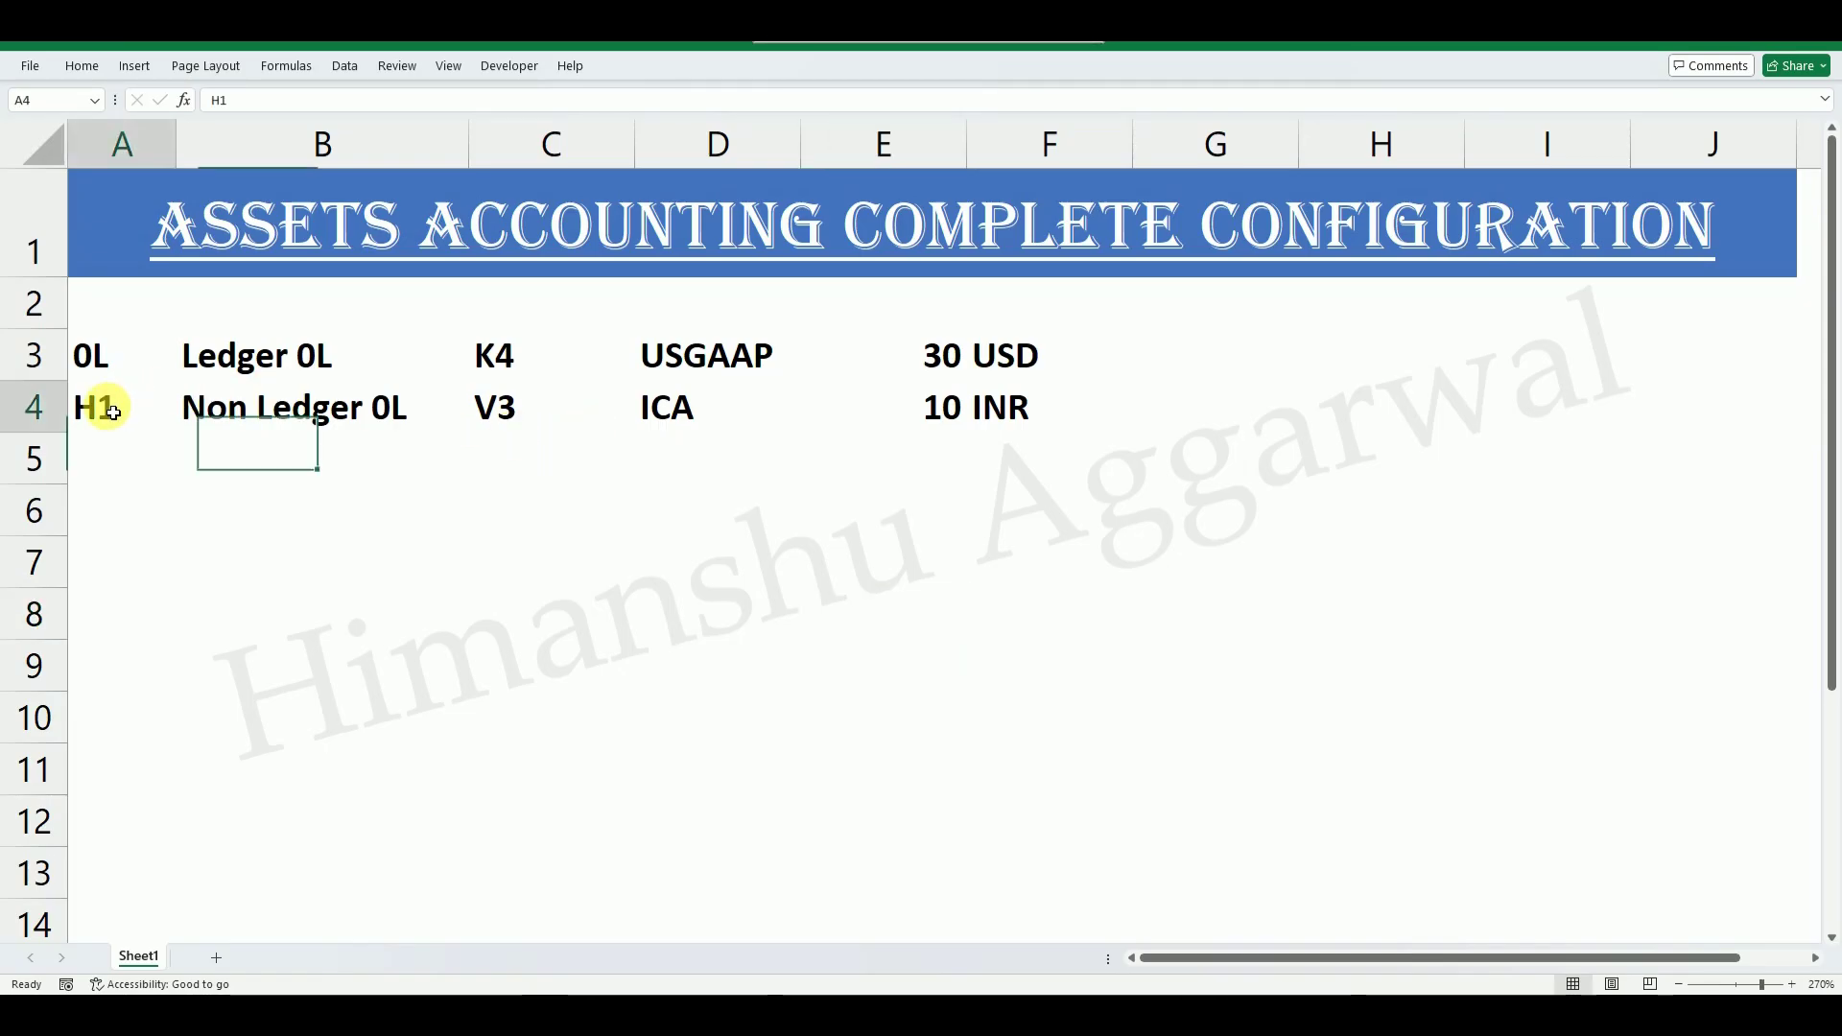
pyautogui.click(517, 422)
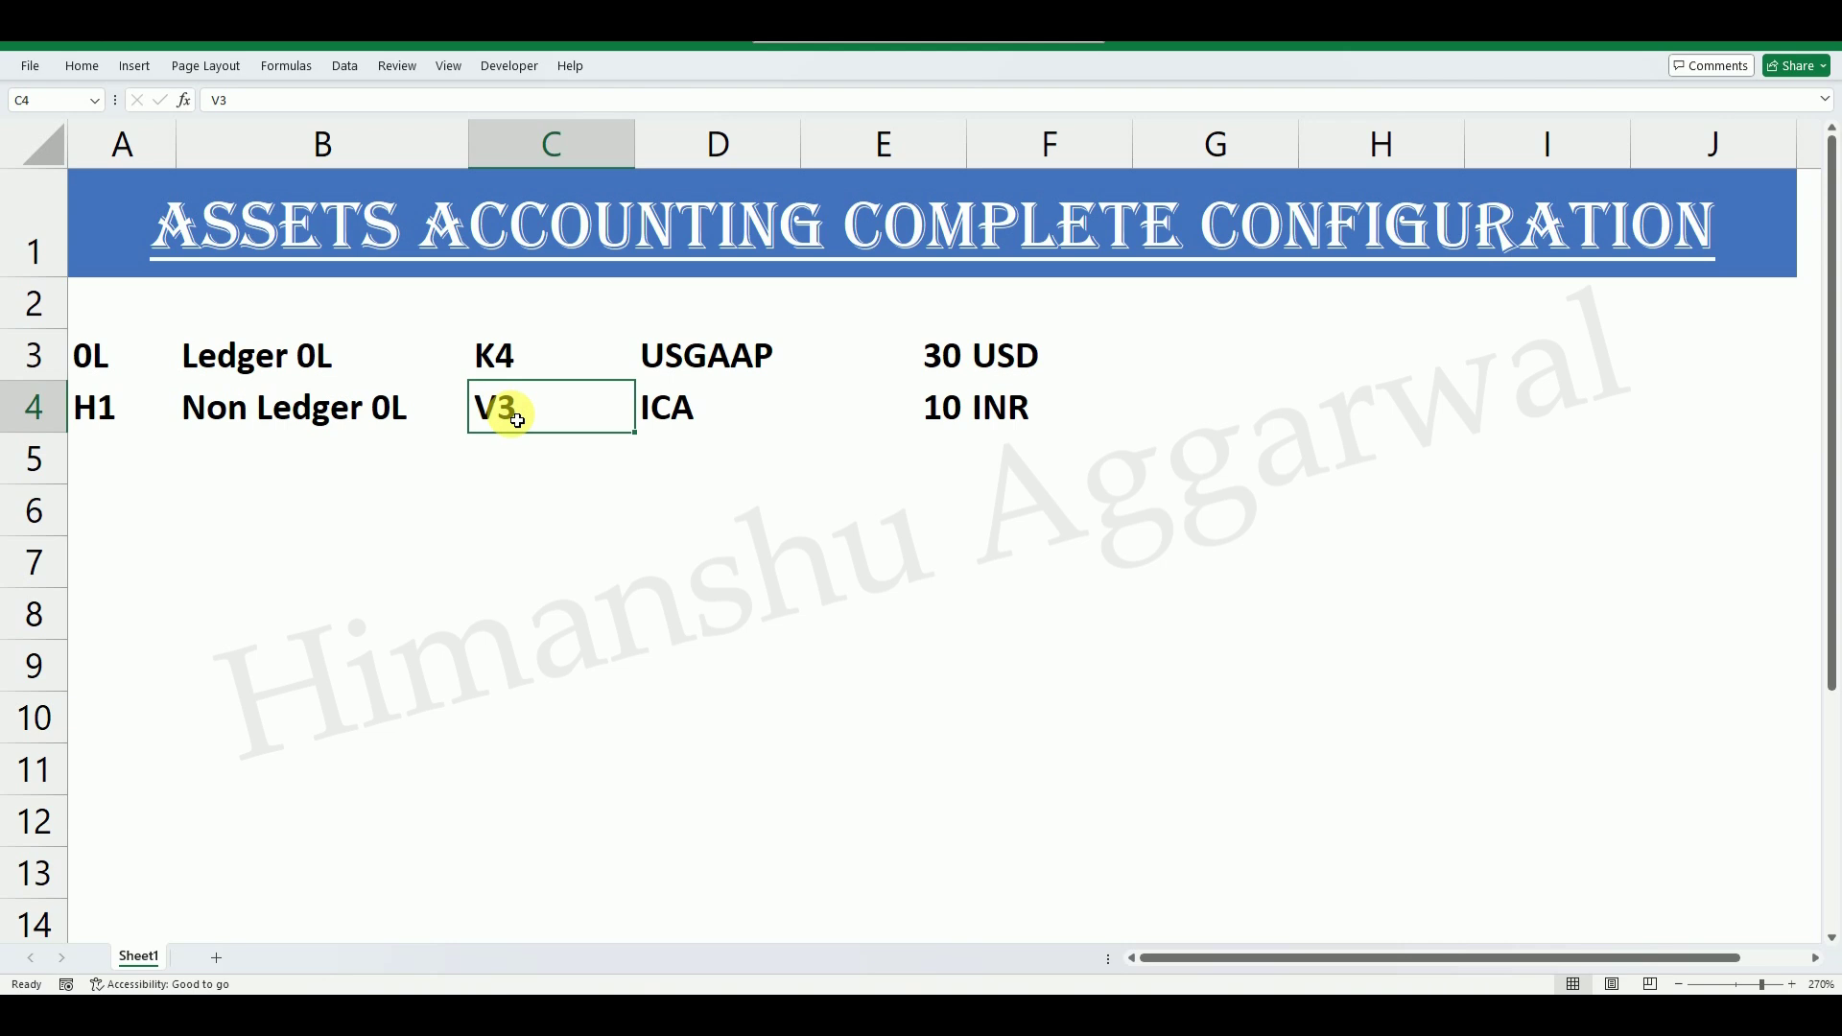
pyautogui.click(1304, 1012)
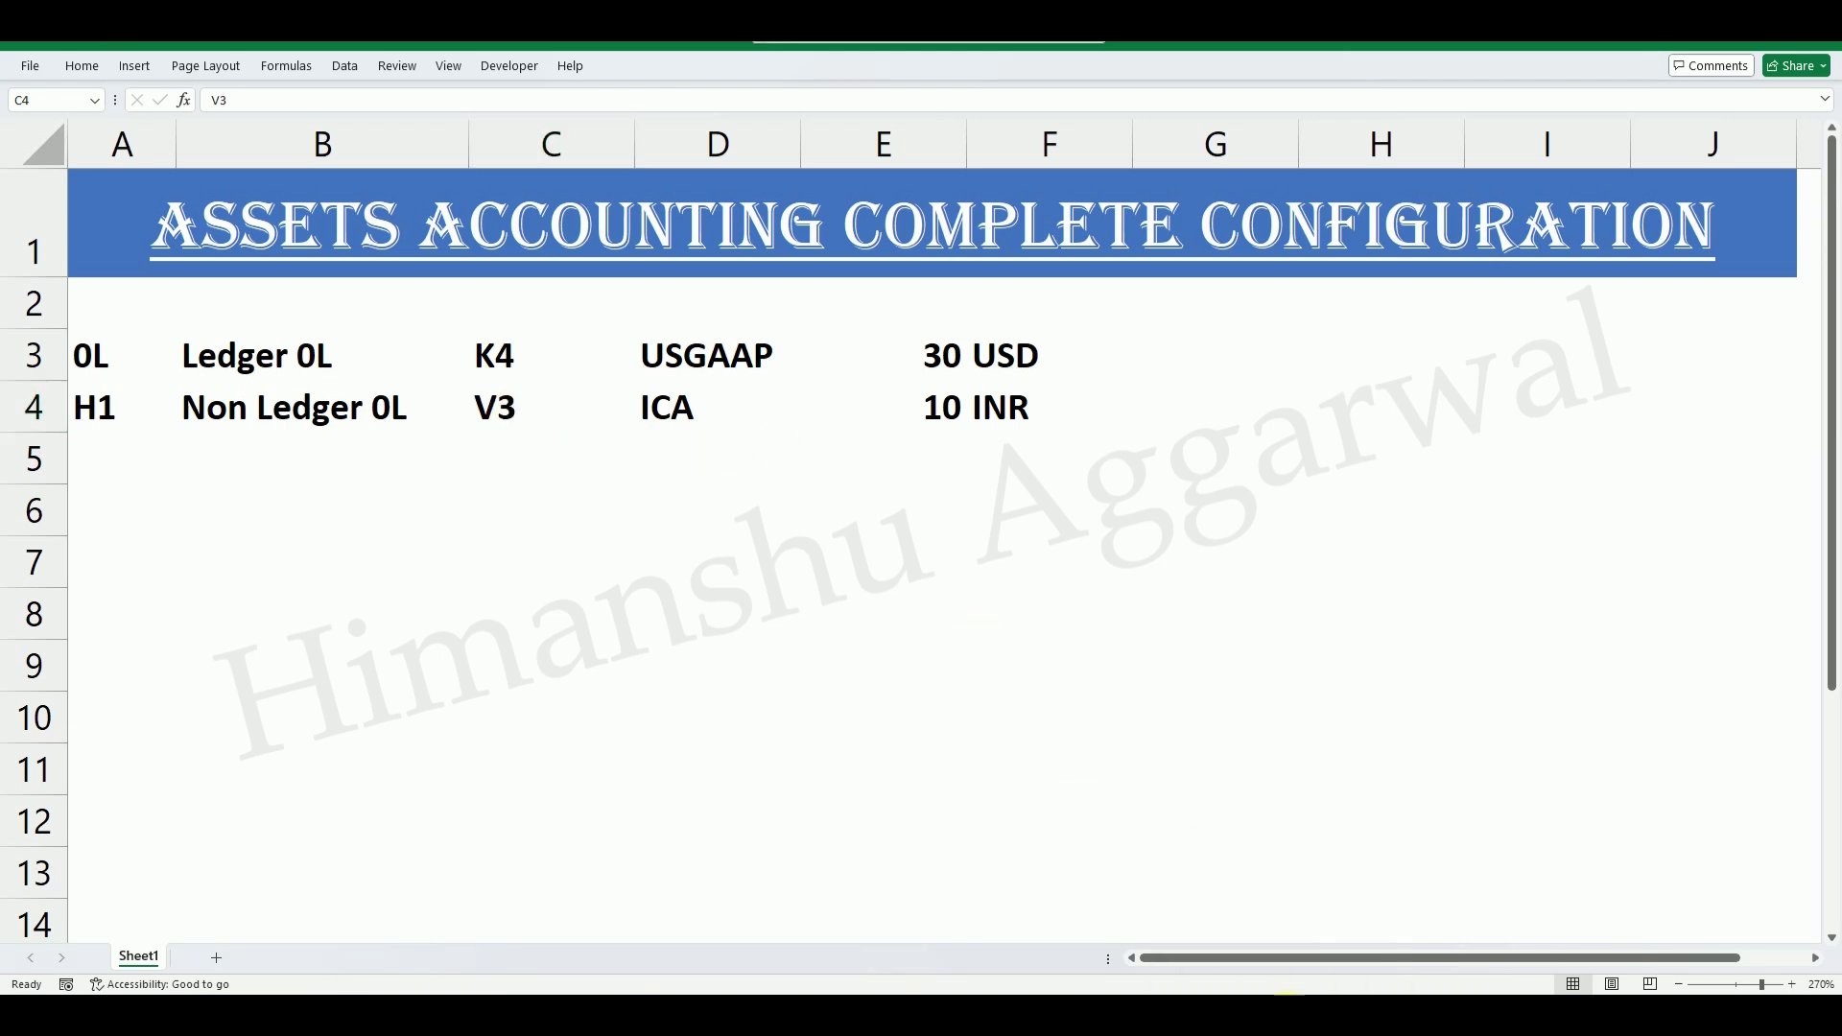
# - Set the H1 ledger's fiscal year variant to V3 and posting period variant to PPH2 for HPIN, and save the entry
pyautogui.click(725, 326)
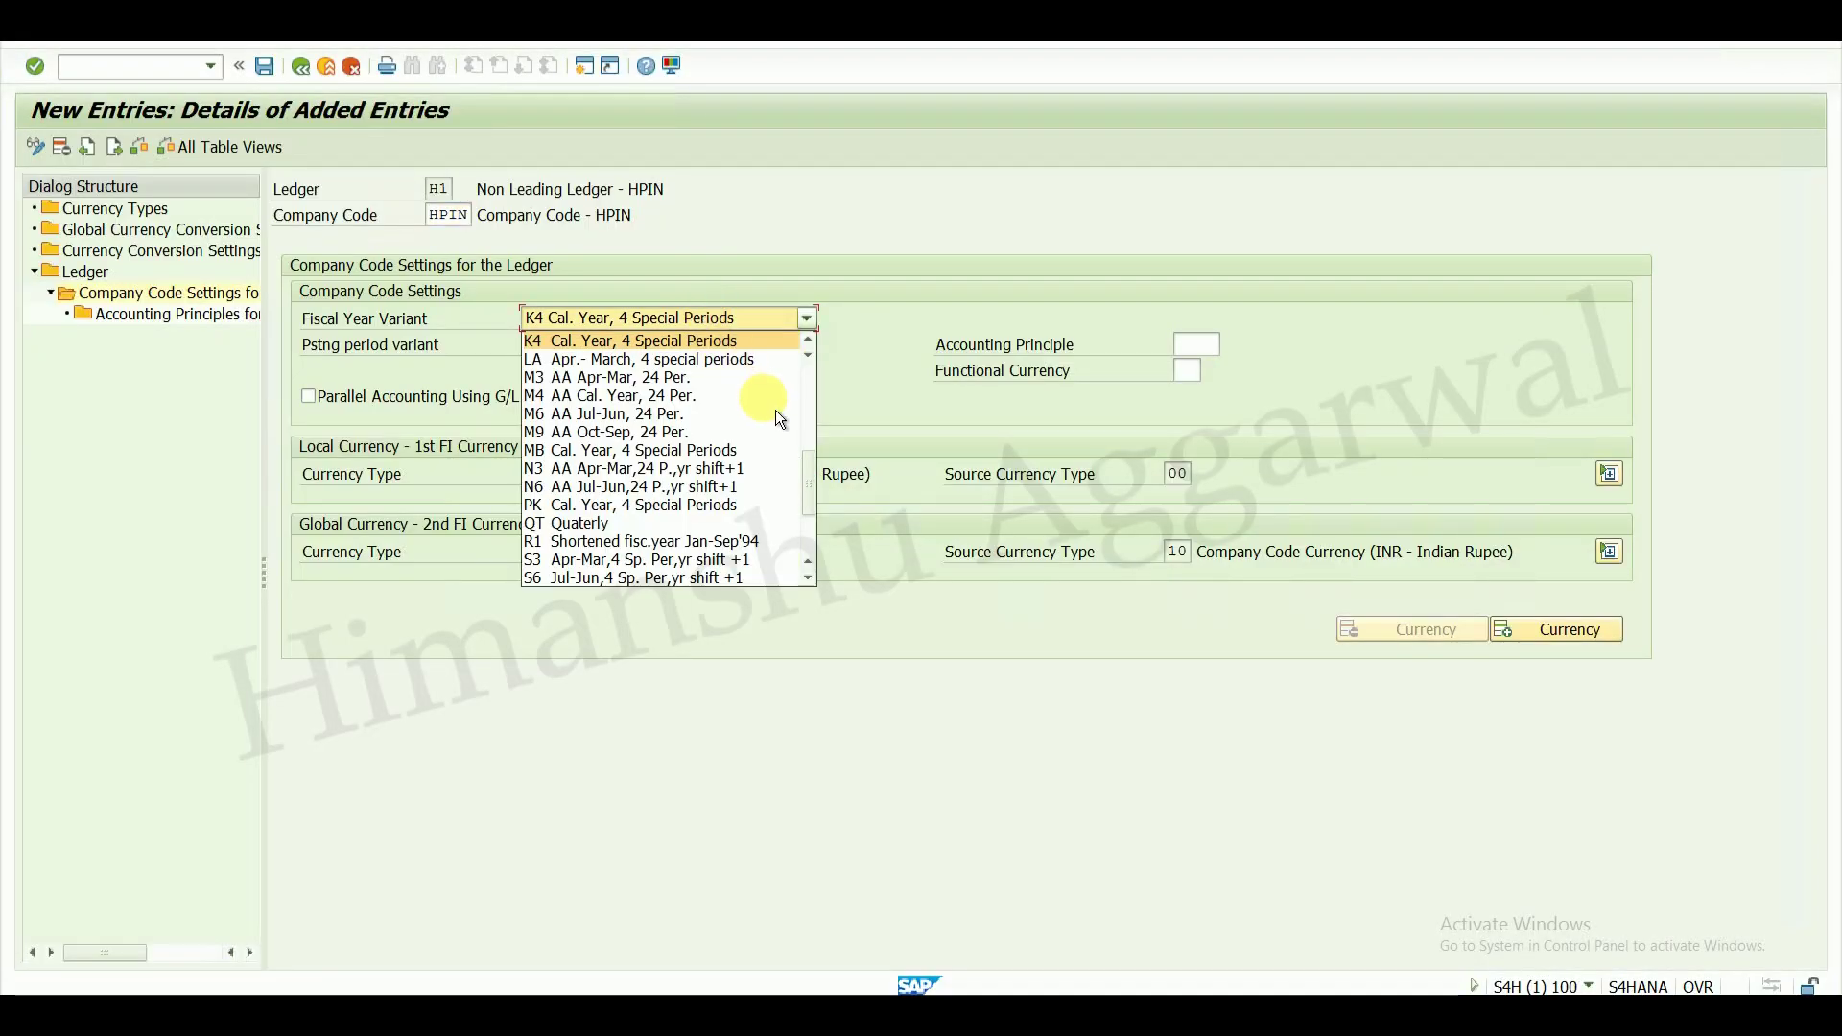
pyautogui.scroll(-3, 815, 510)
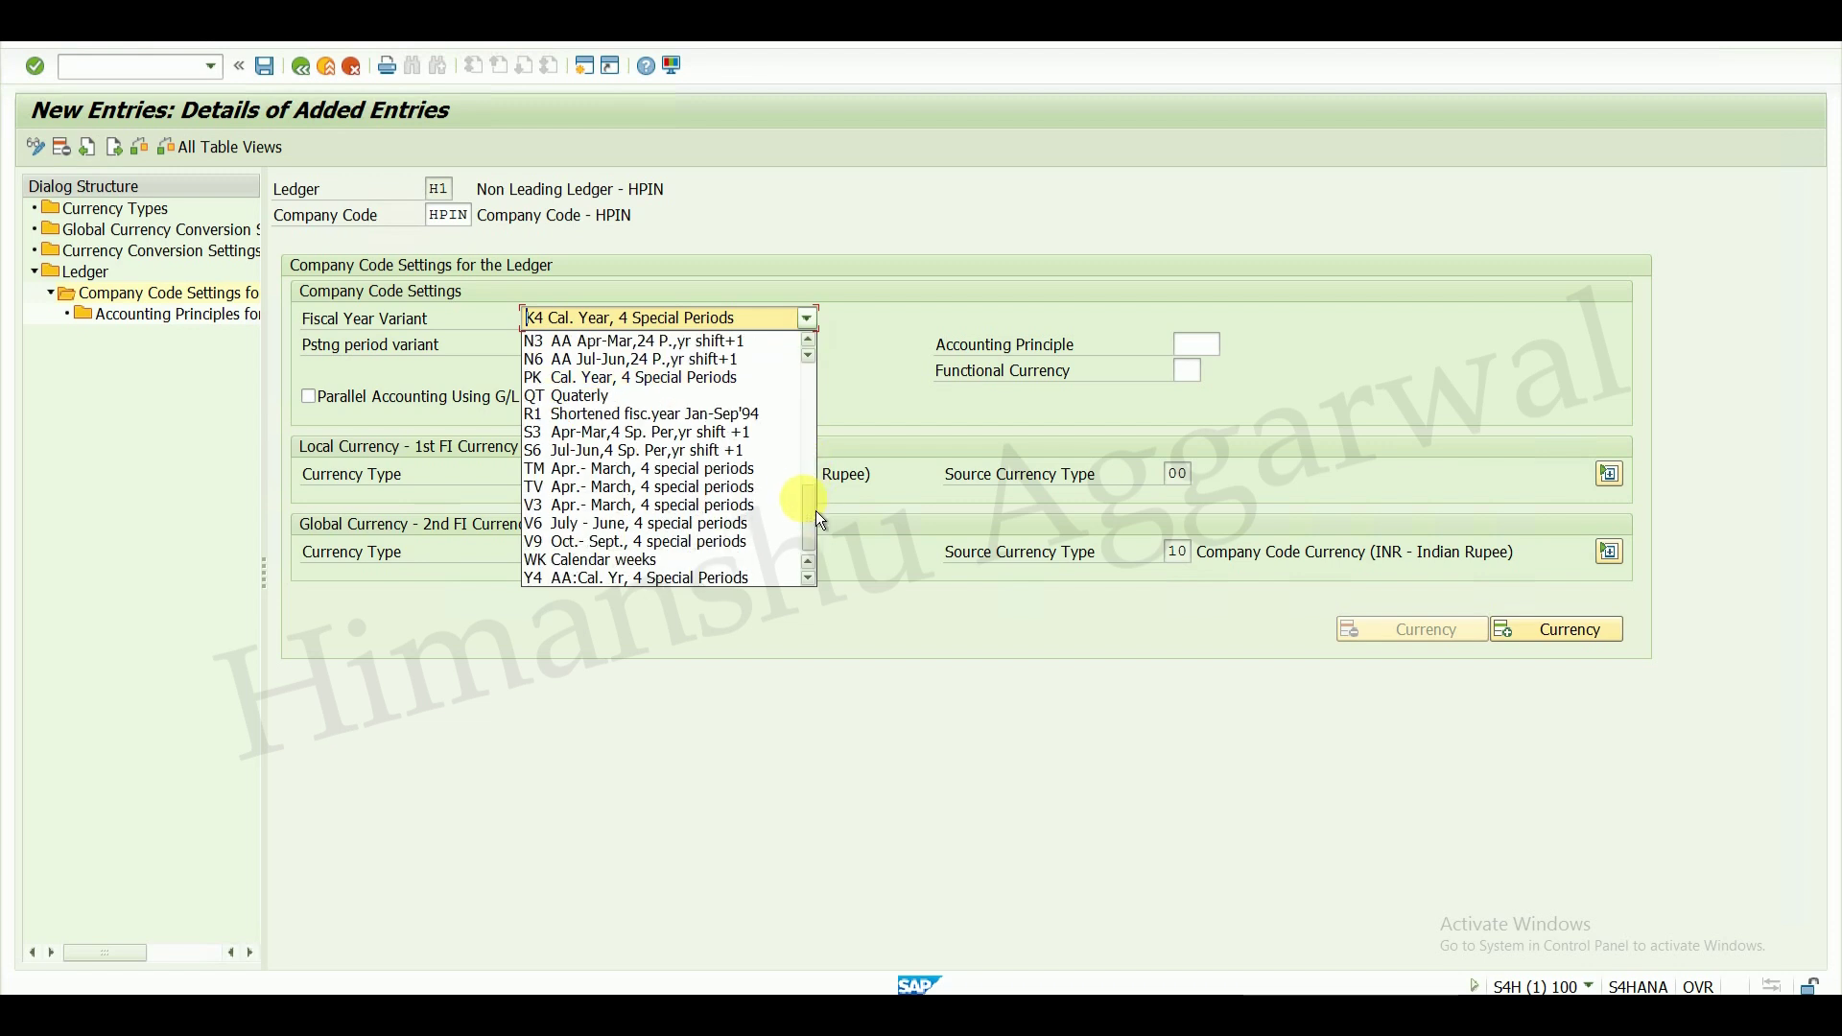
pyautogui.click(695, 506)
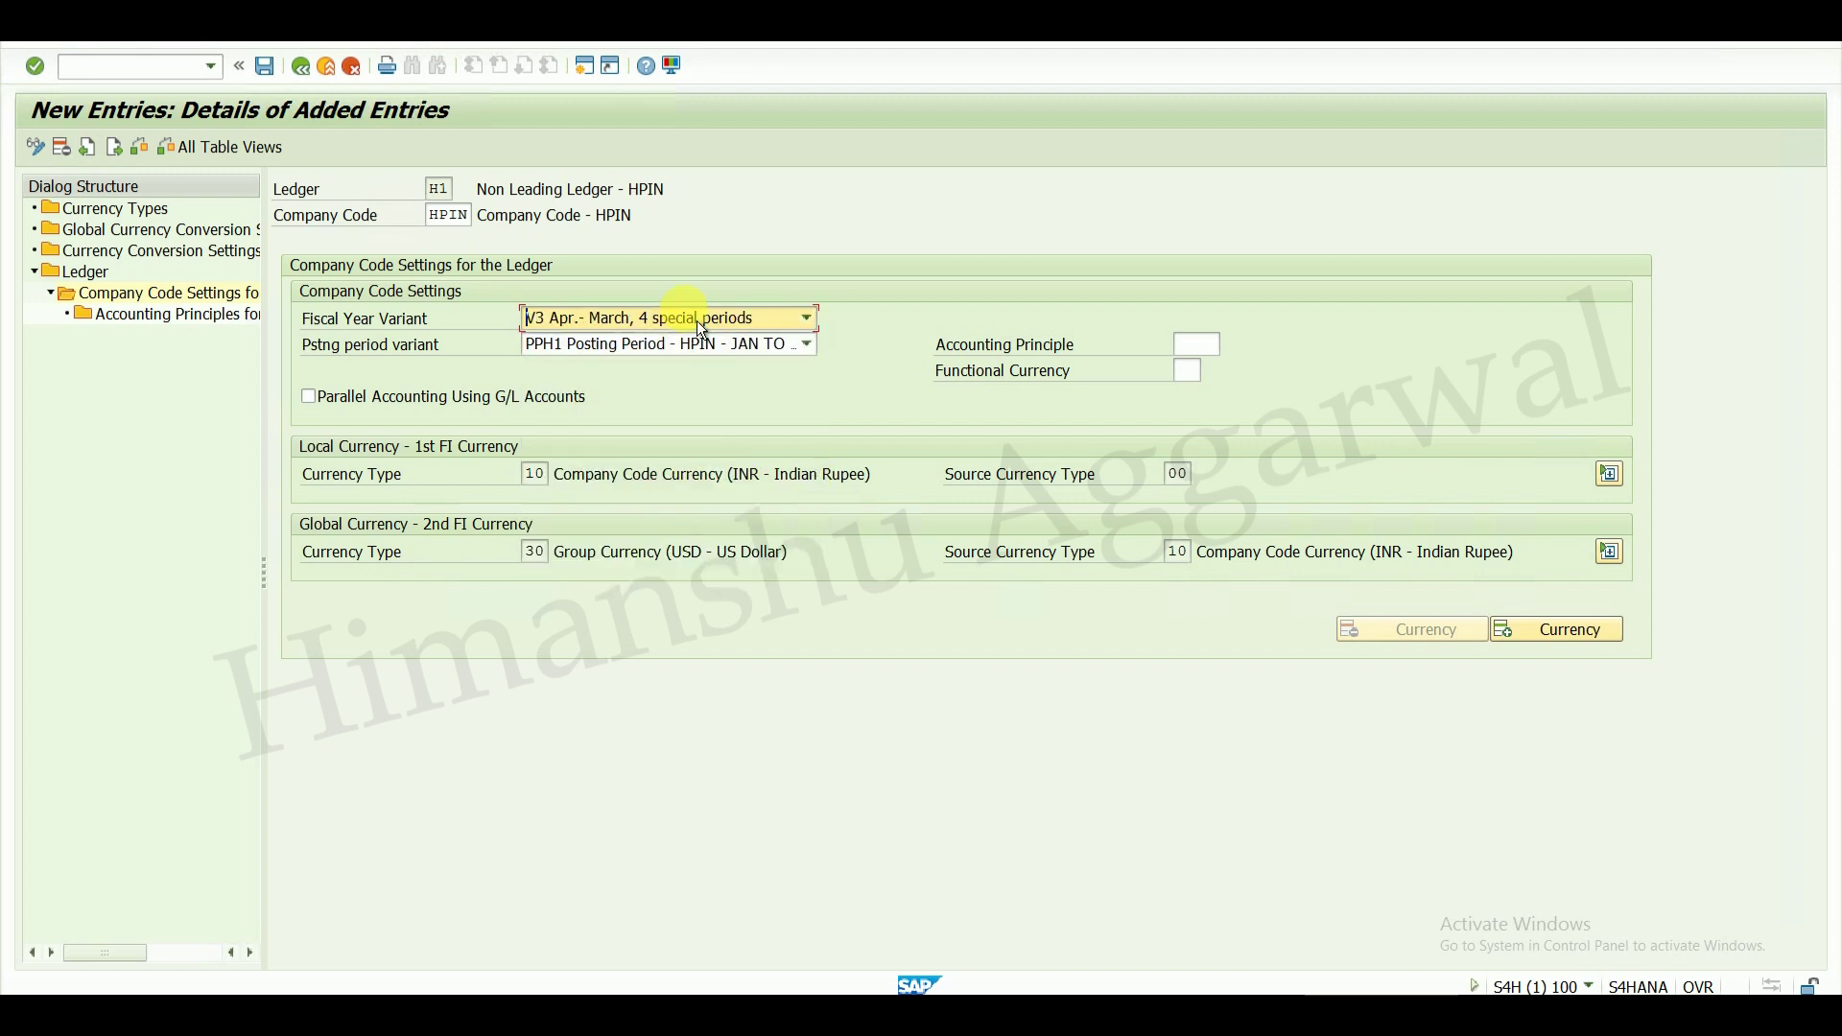
pyautogui.click(811, 345)
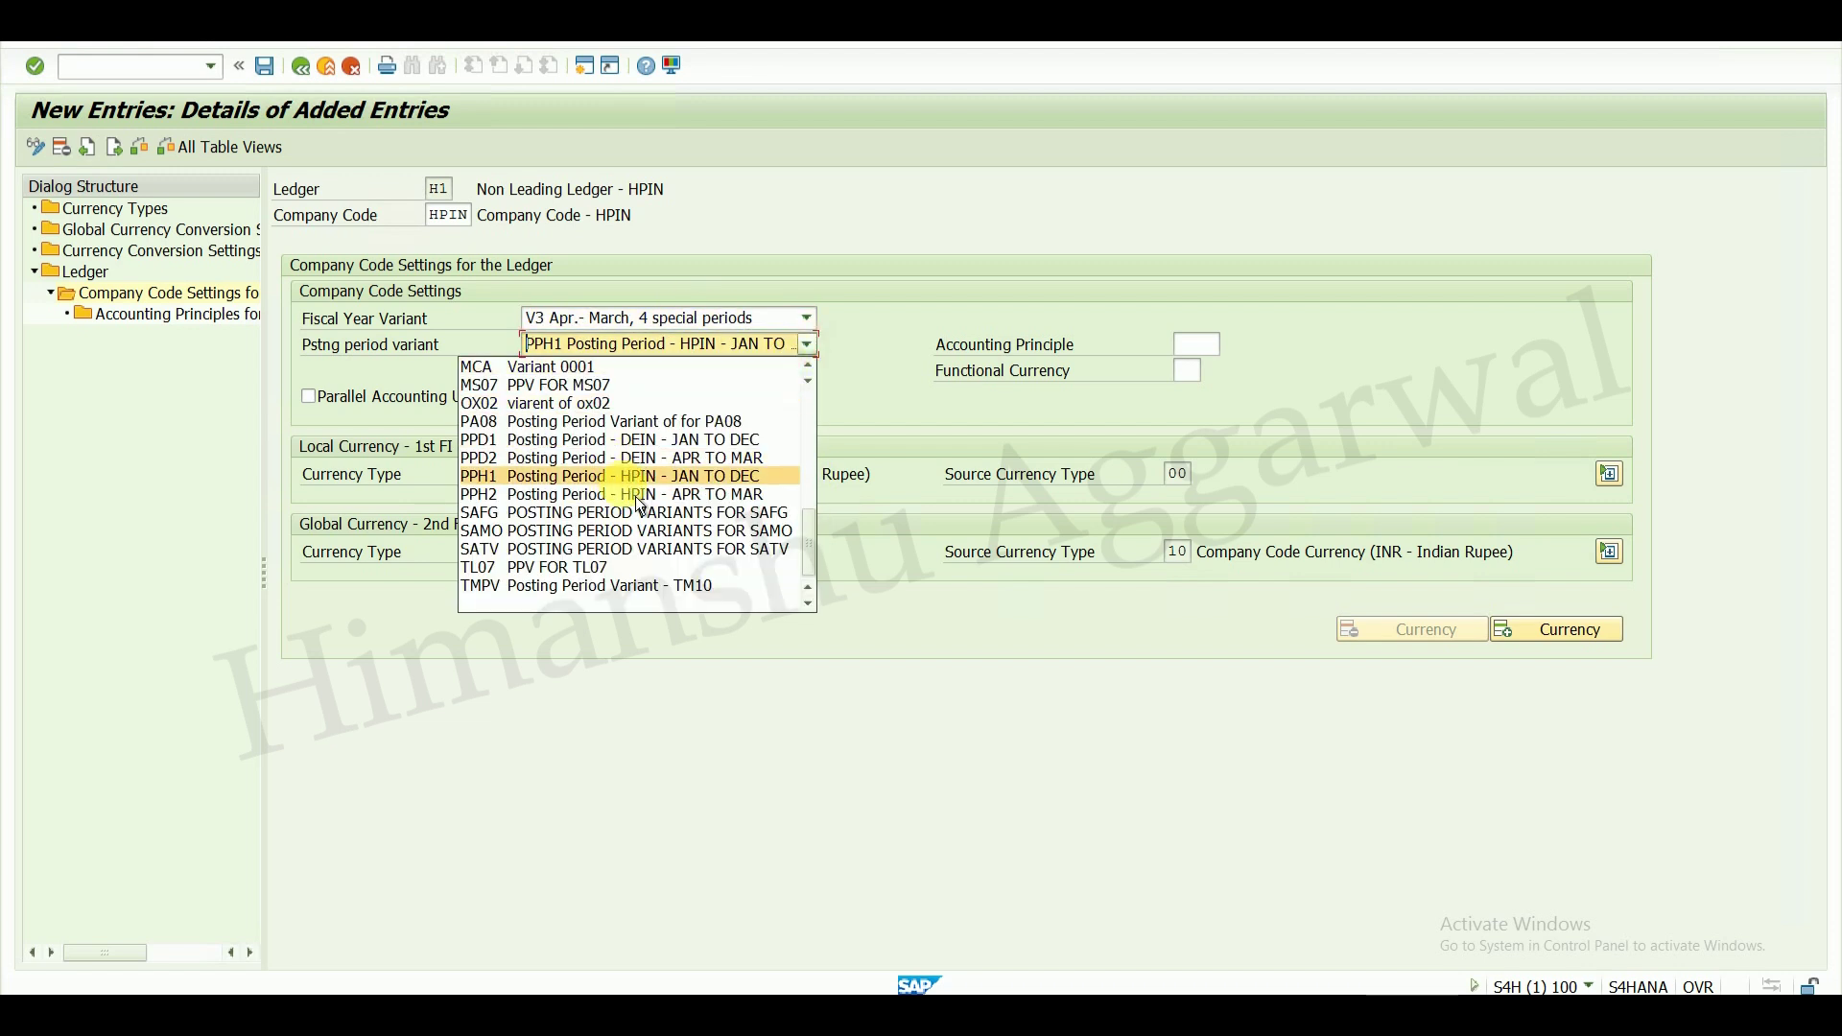
pyautogui.click(715, 495)
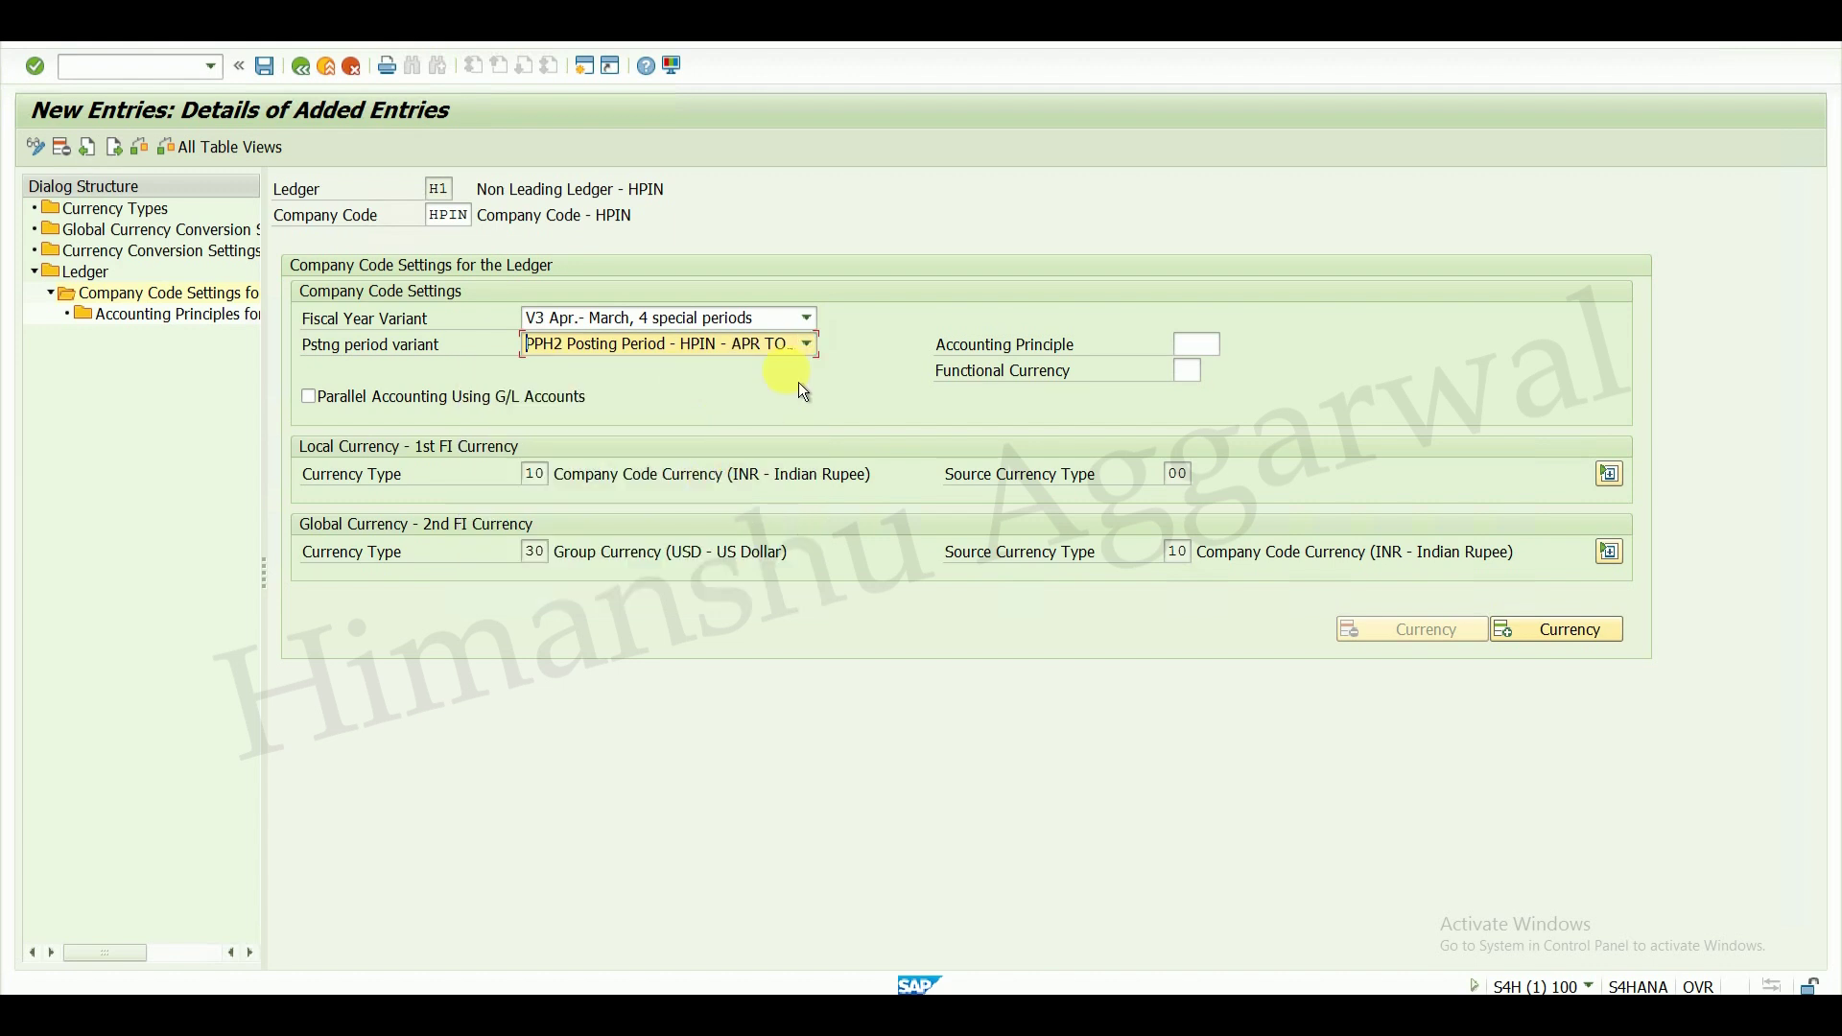
pyautogui.click(276, 75)
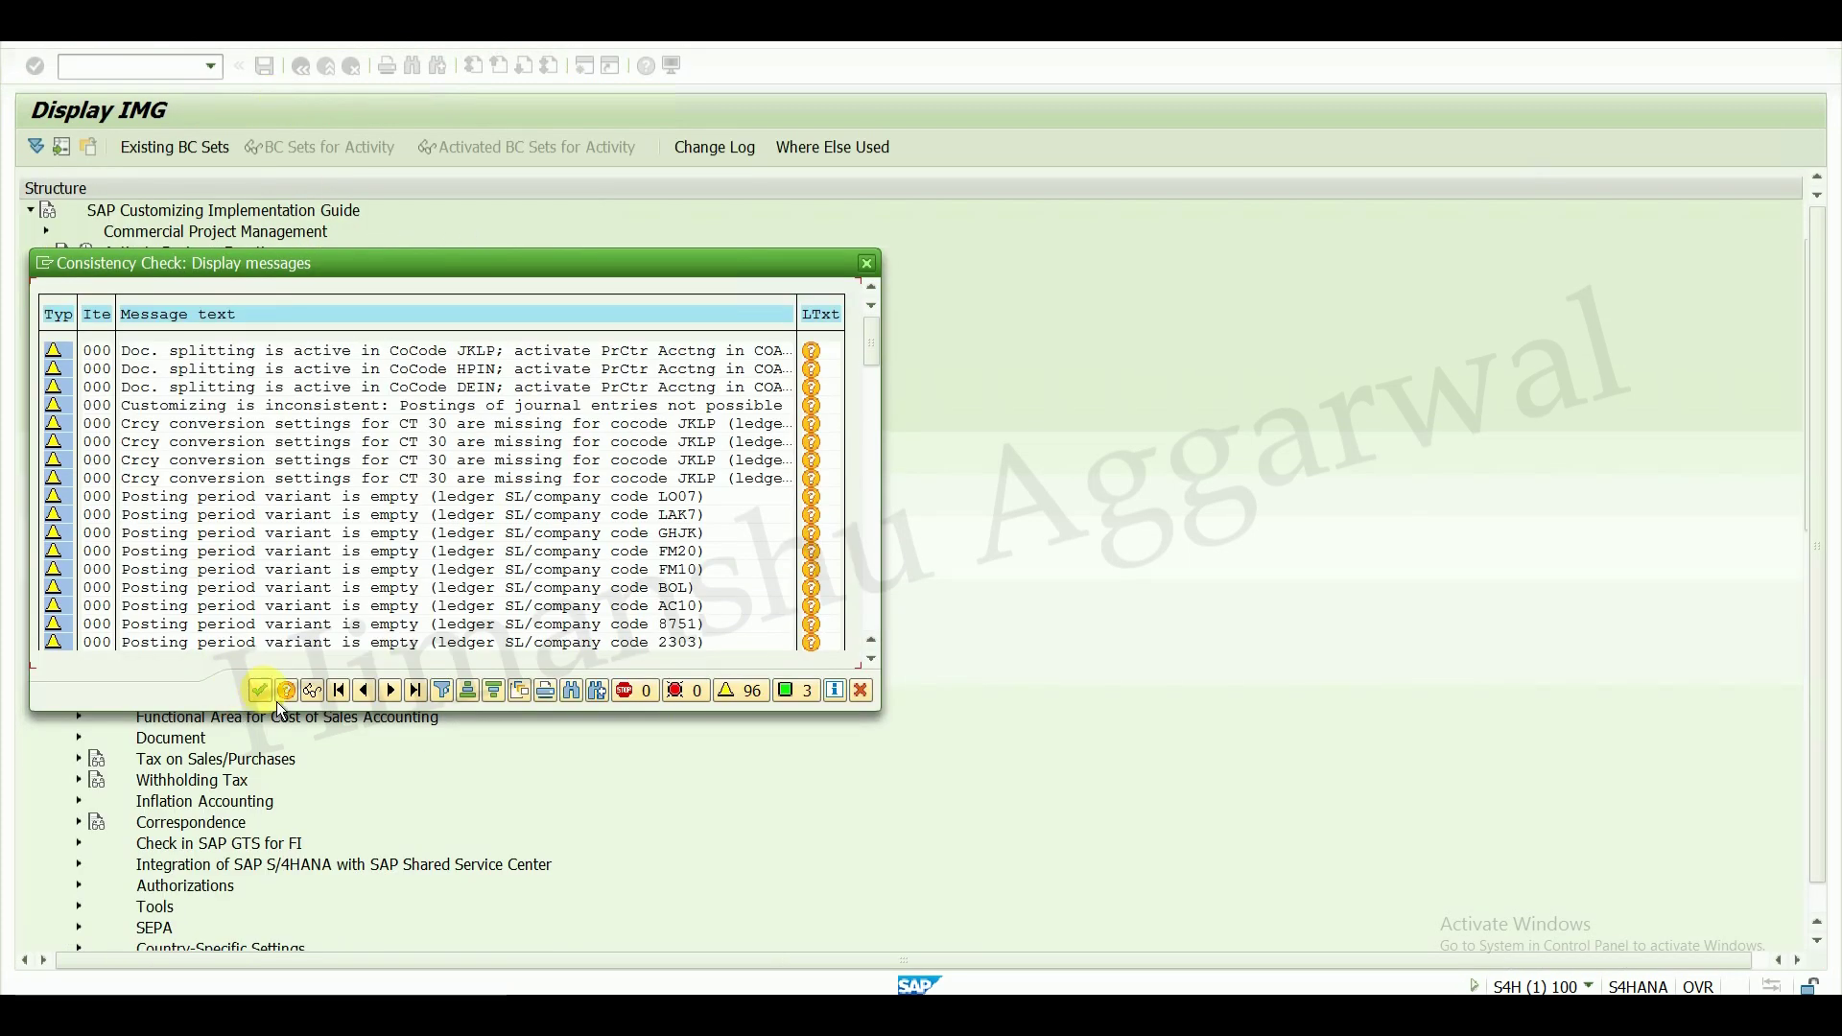
pyautogui.click(261, 691)
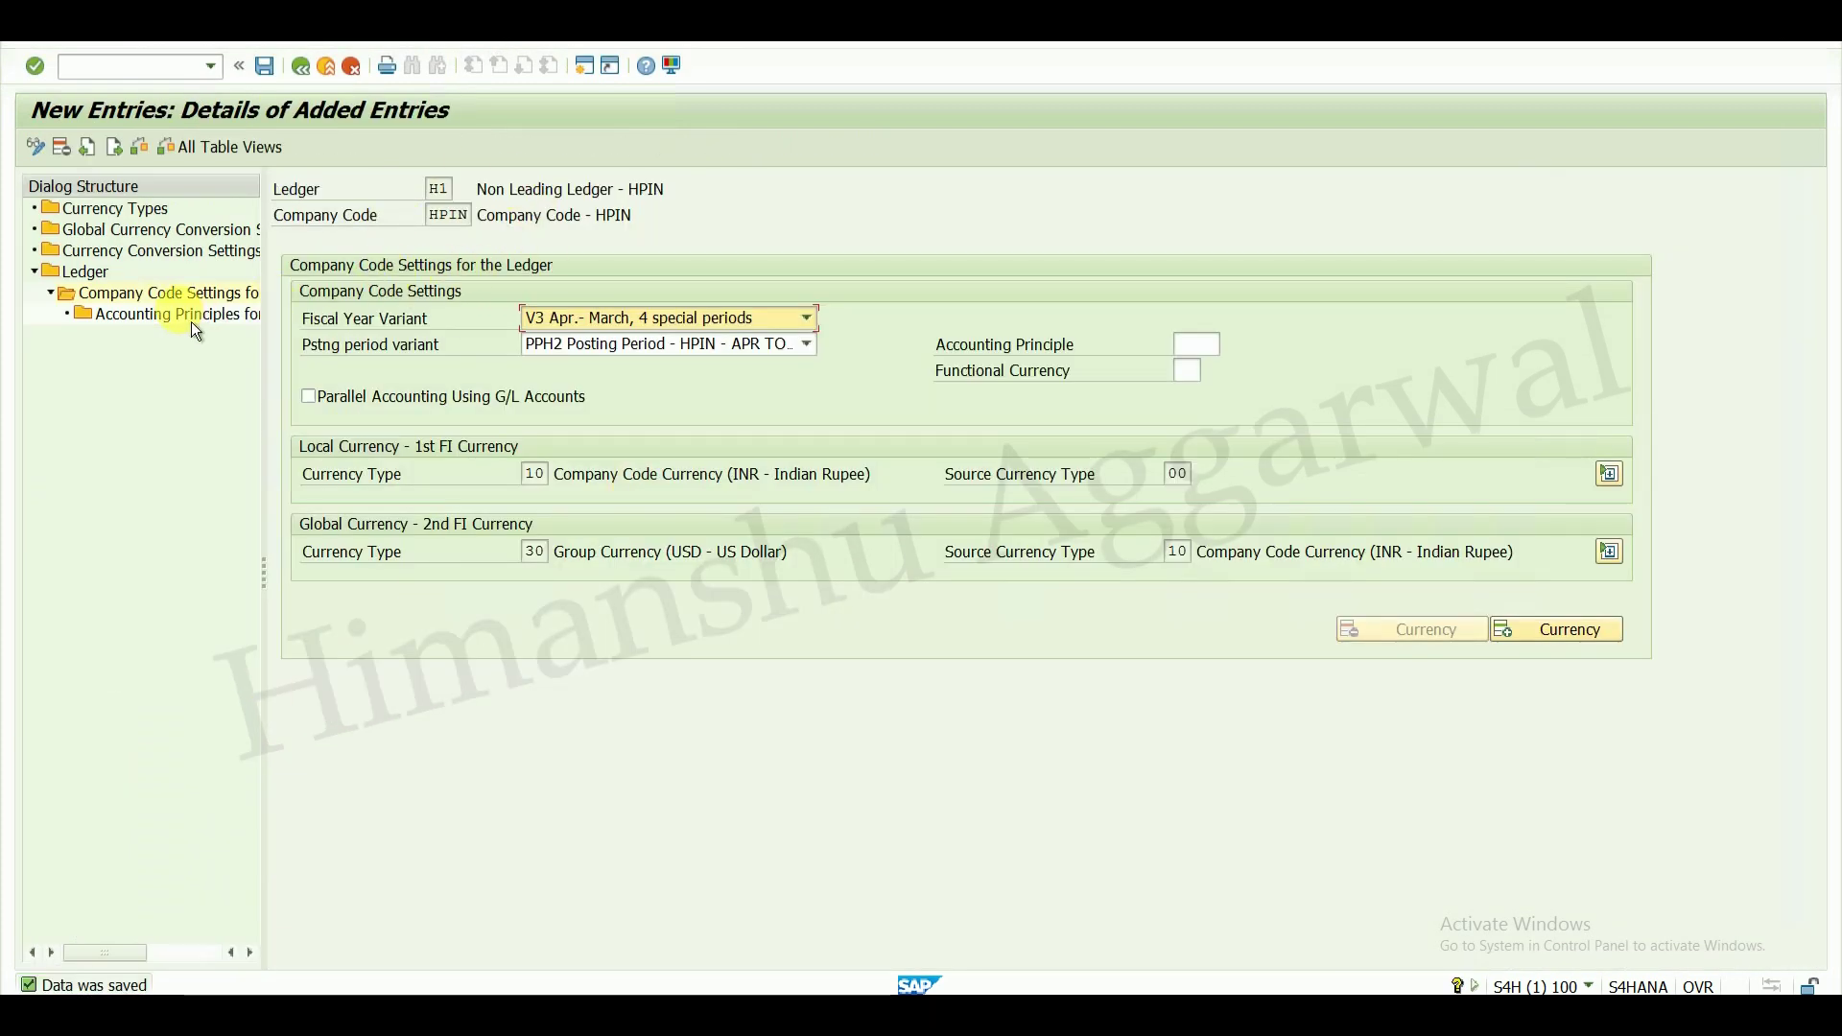
# - Return to the ledger overview and open the company code settings for leading ledger 0L, dismissing the consistency check messages
pyautogui.doubleClick(105, 276)
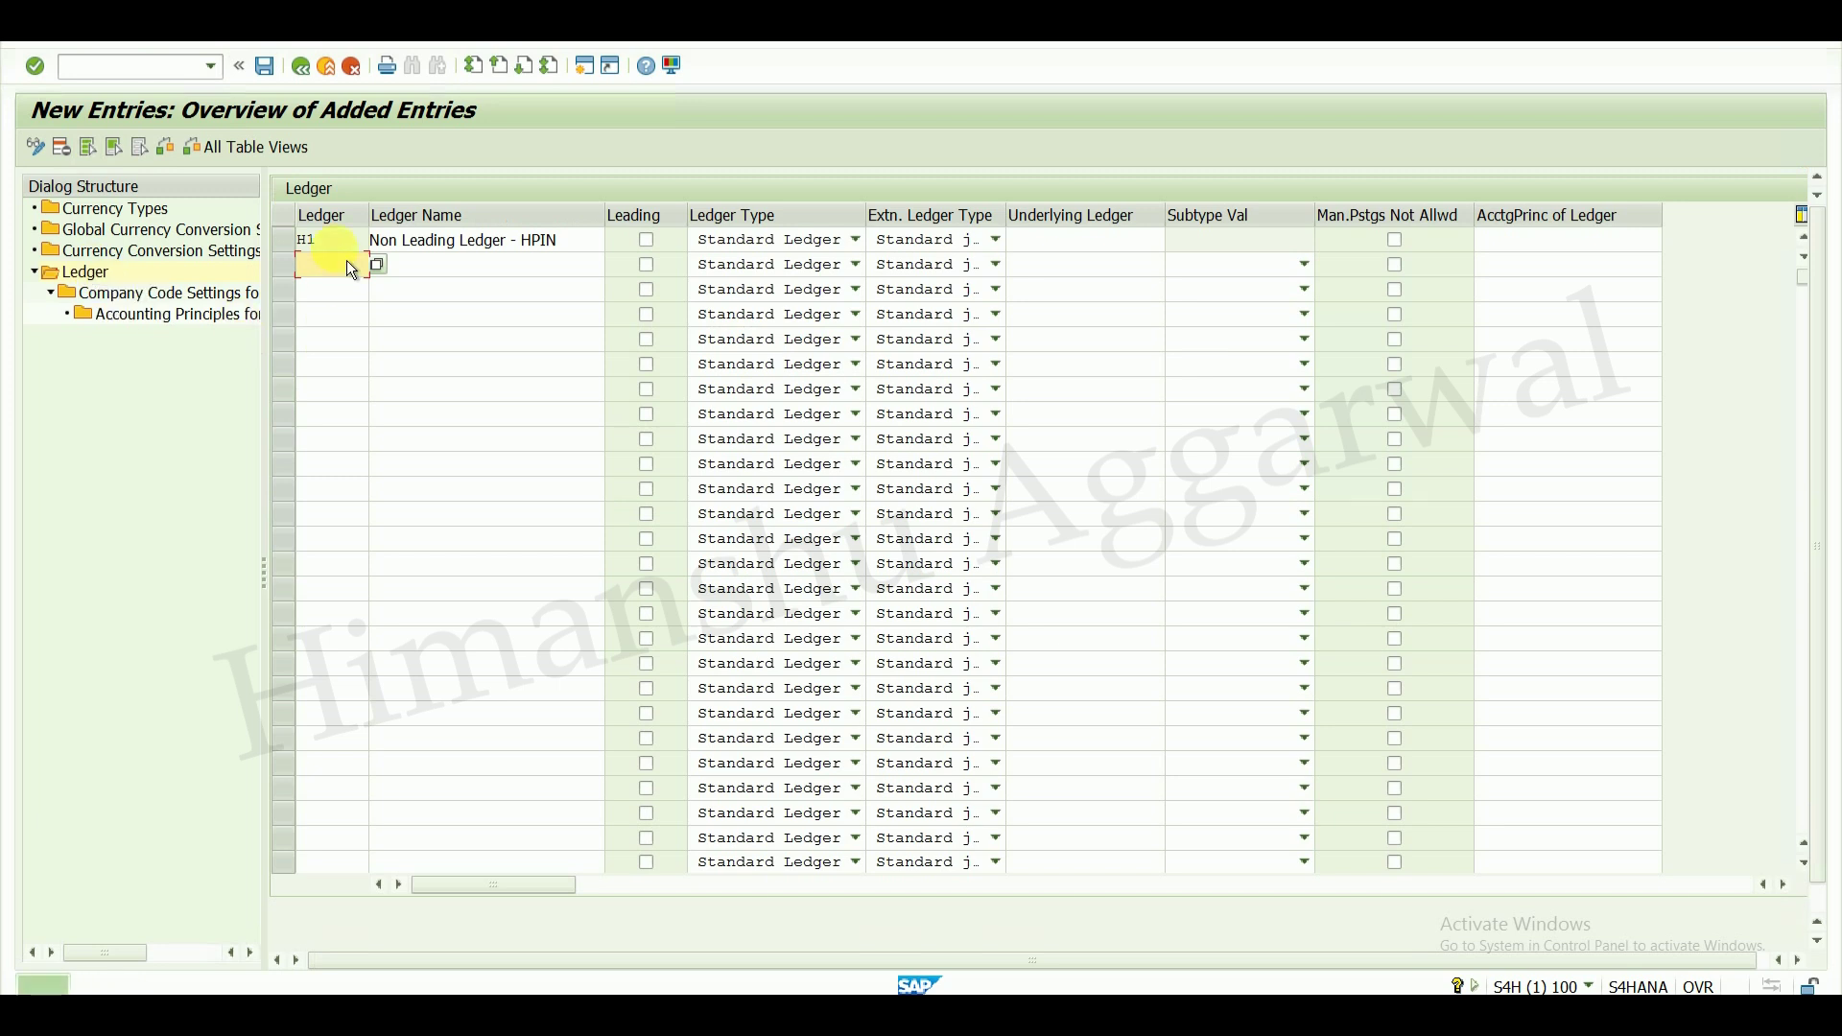
pyautogui.click(303, 67)
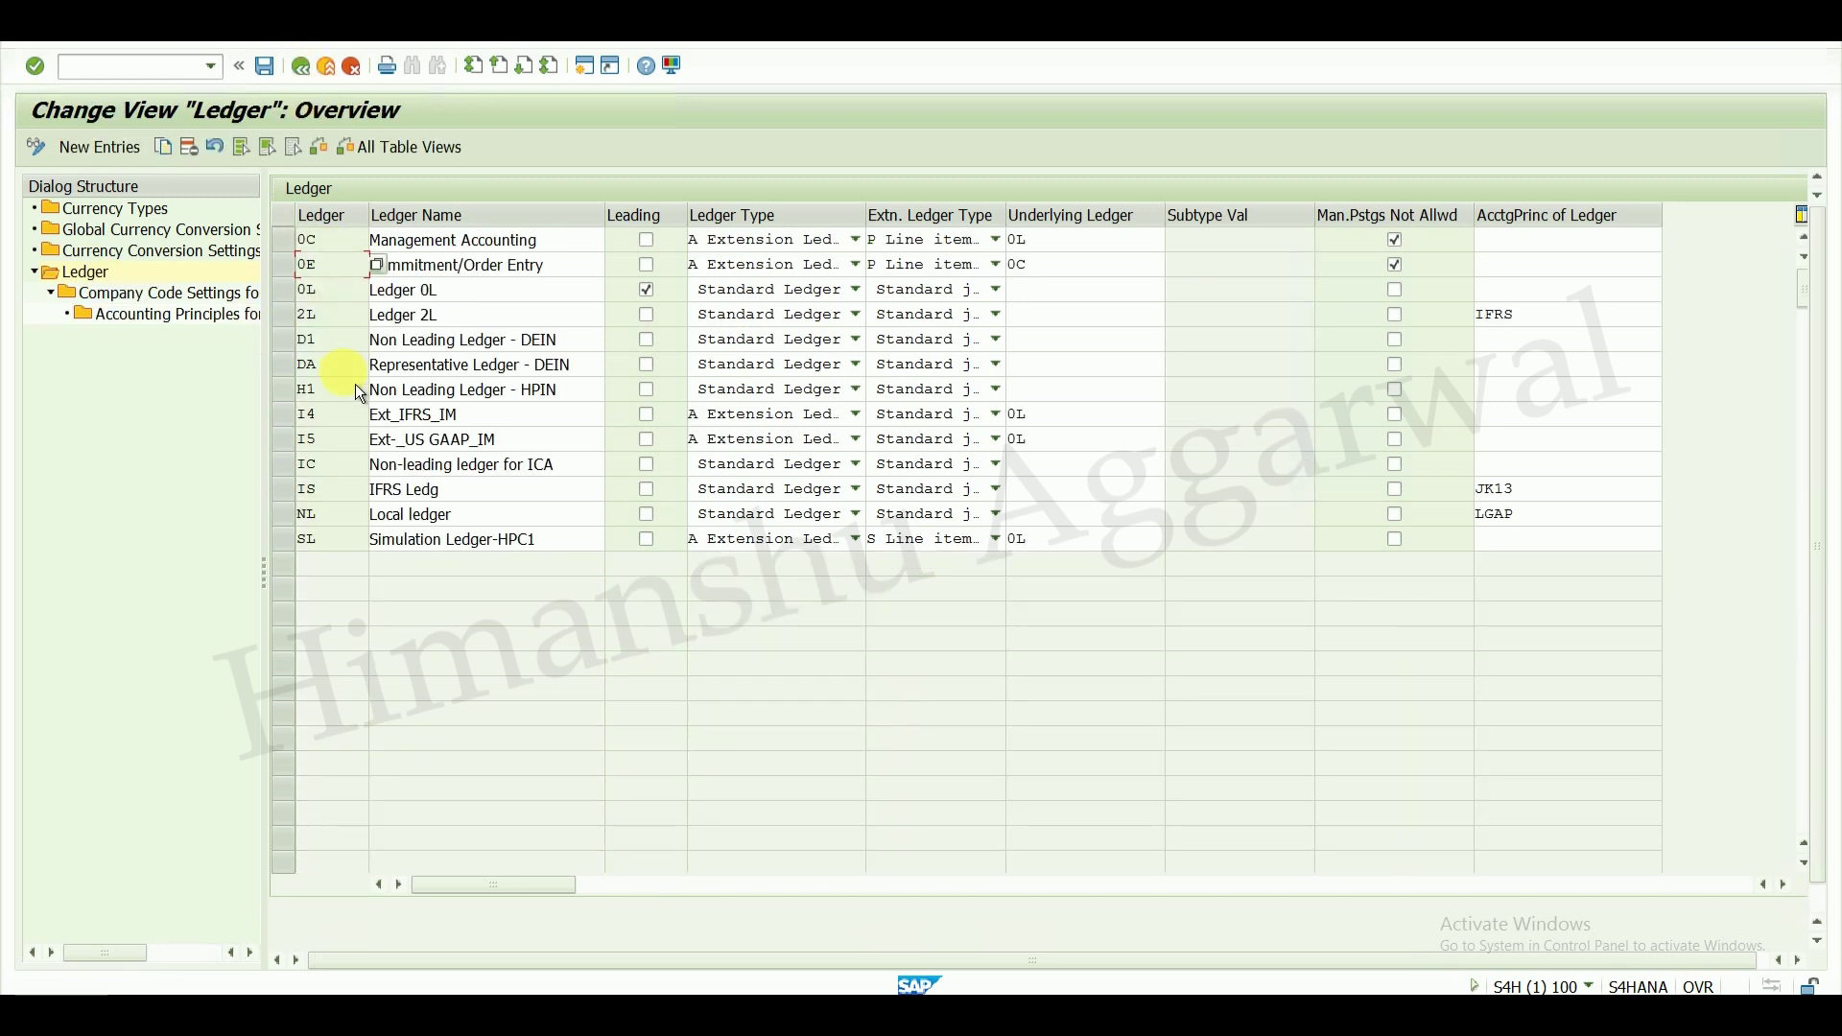
pyautogui.click(289, 290)
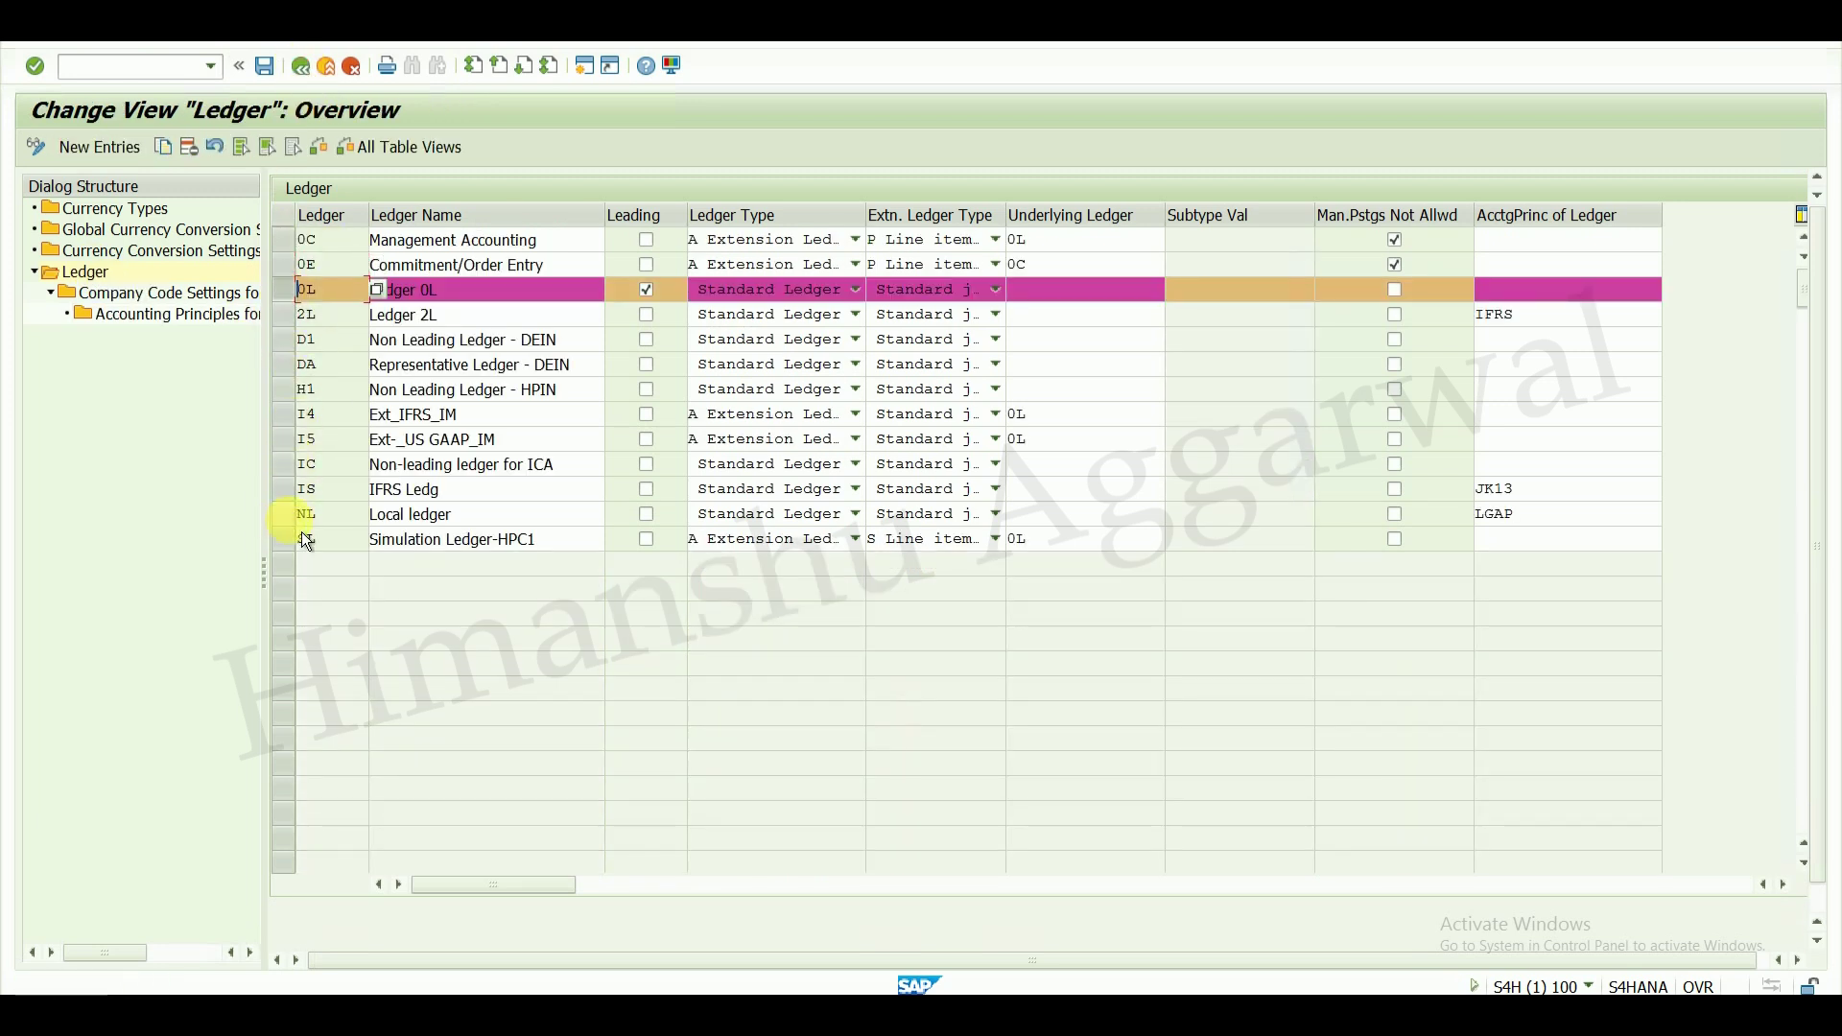
pyautogui.click(297, 395)
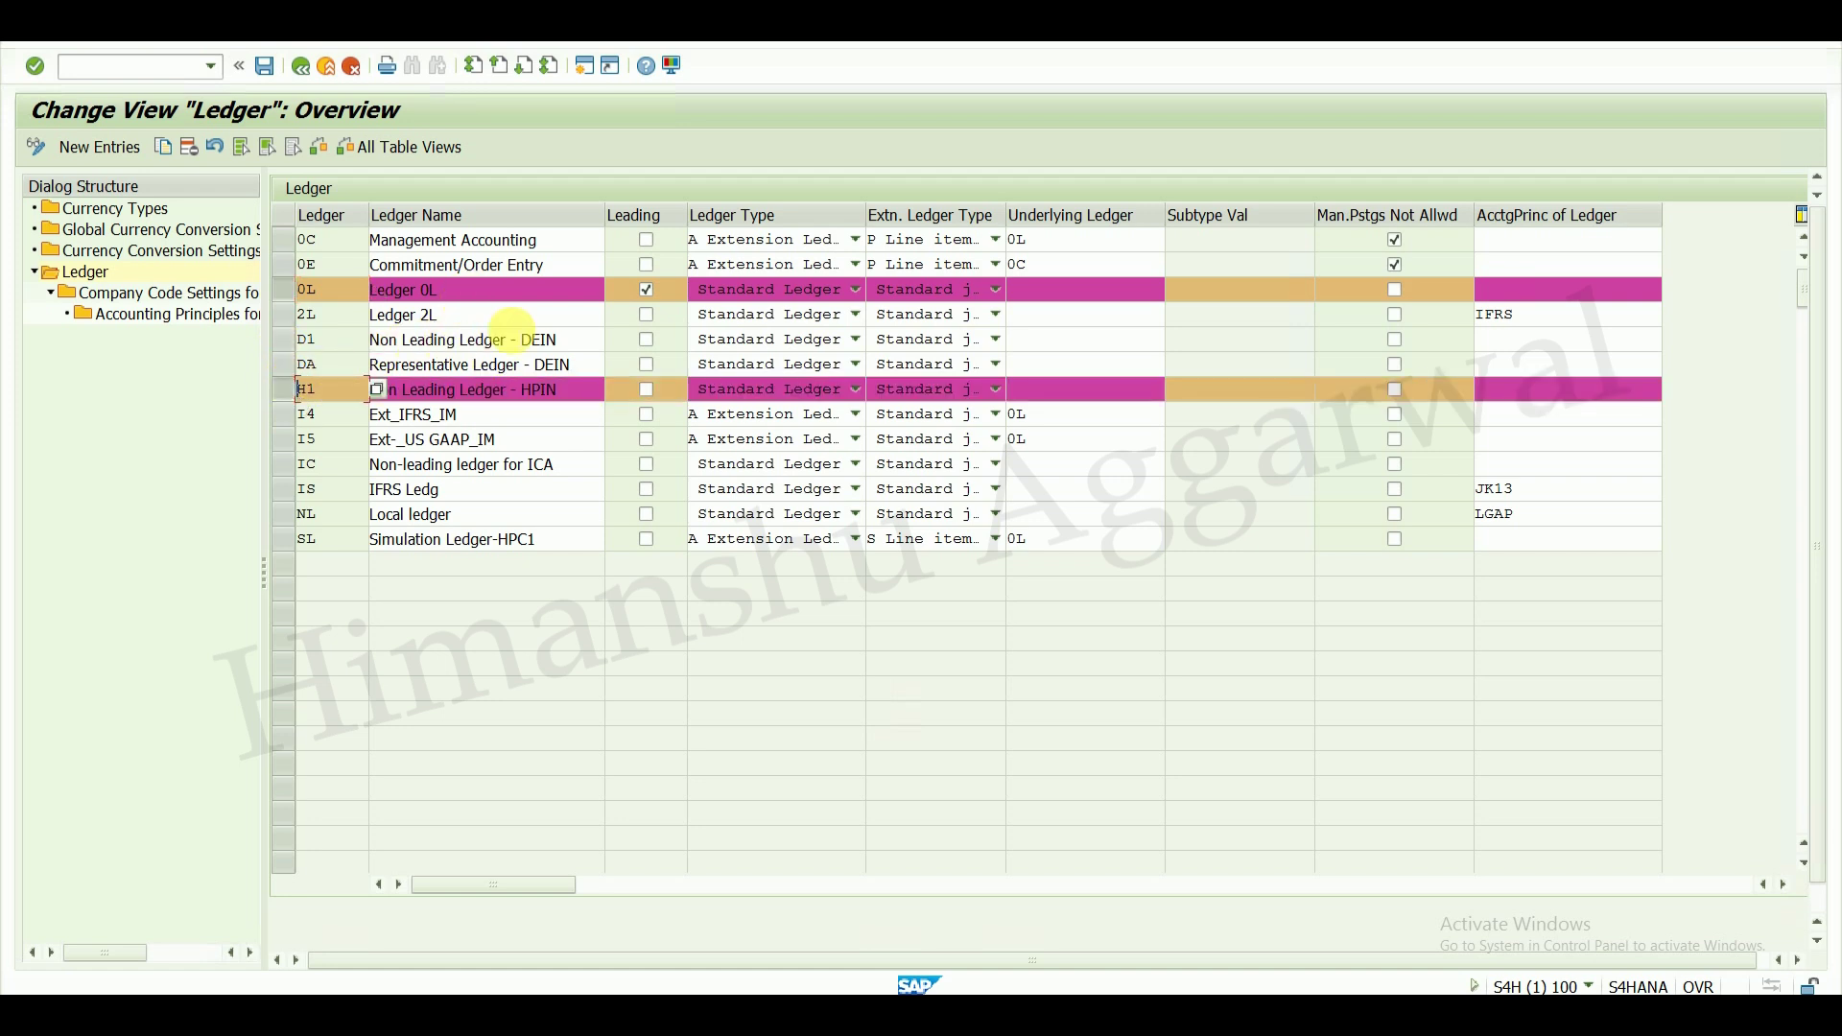
pyautogui.click(284, 390)
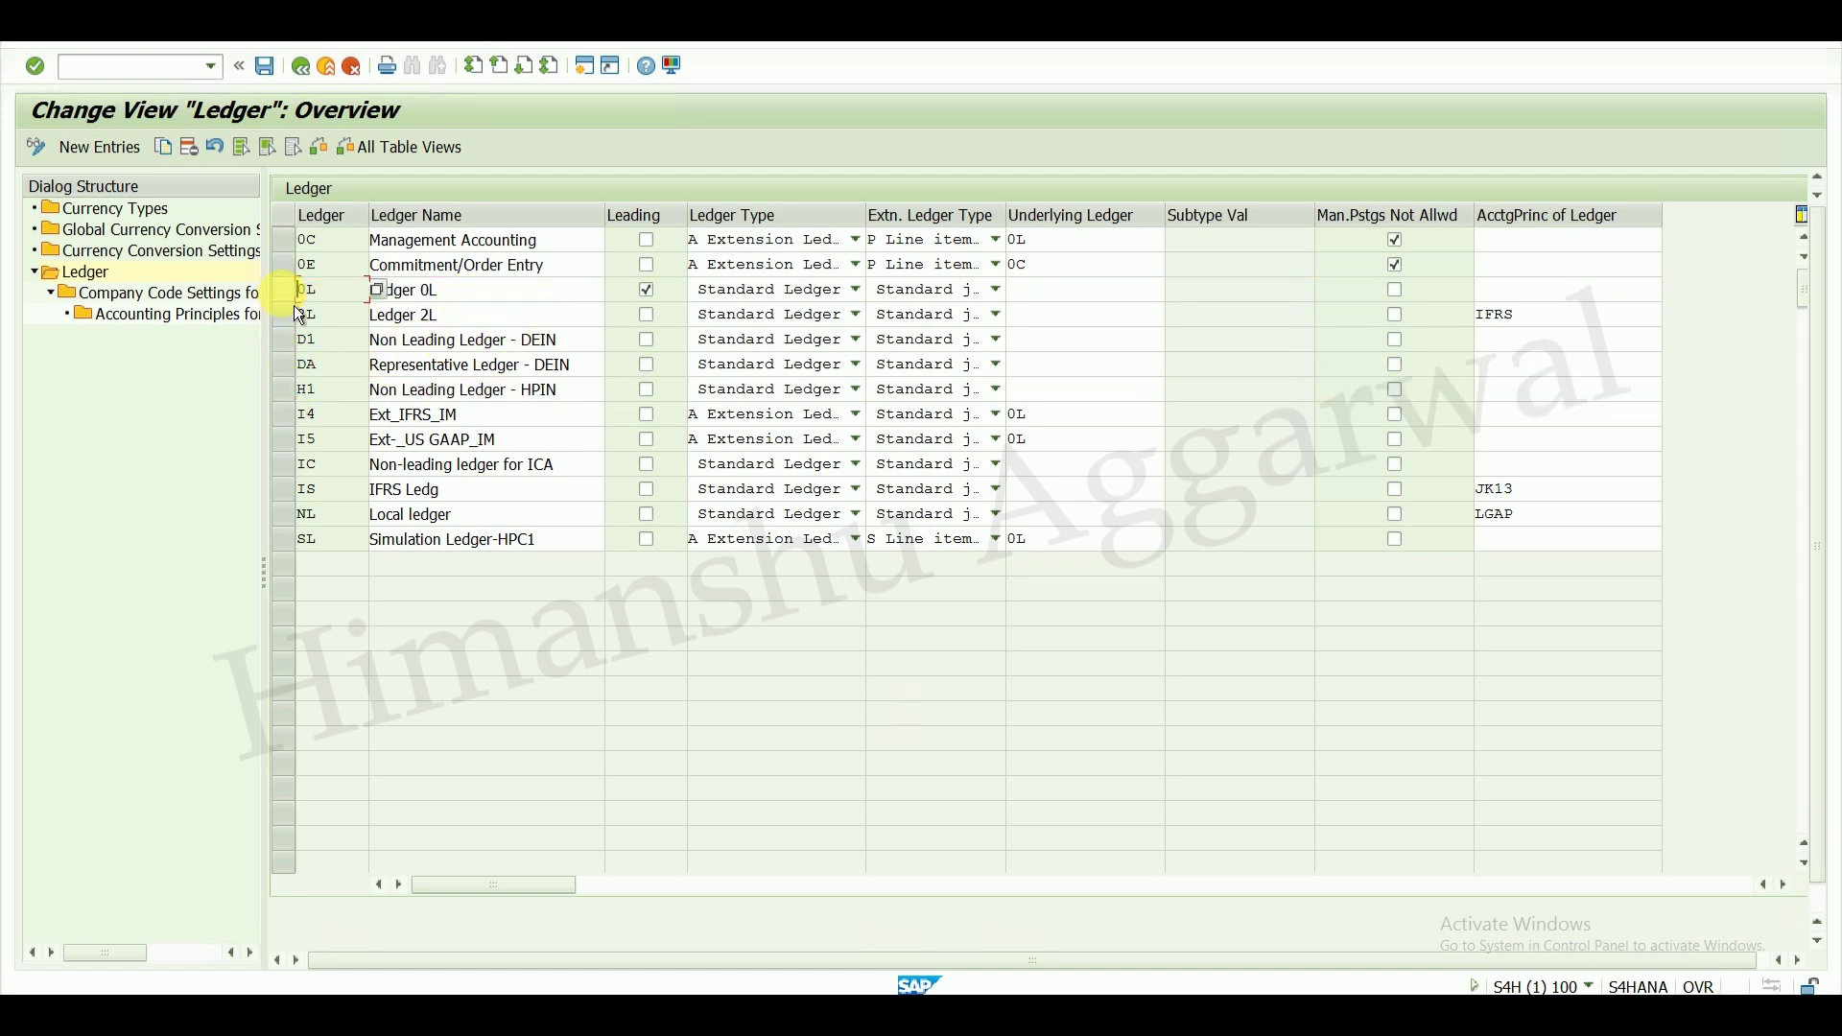
pyautogui.doubleClick(206, 292)
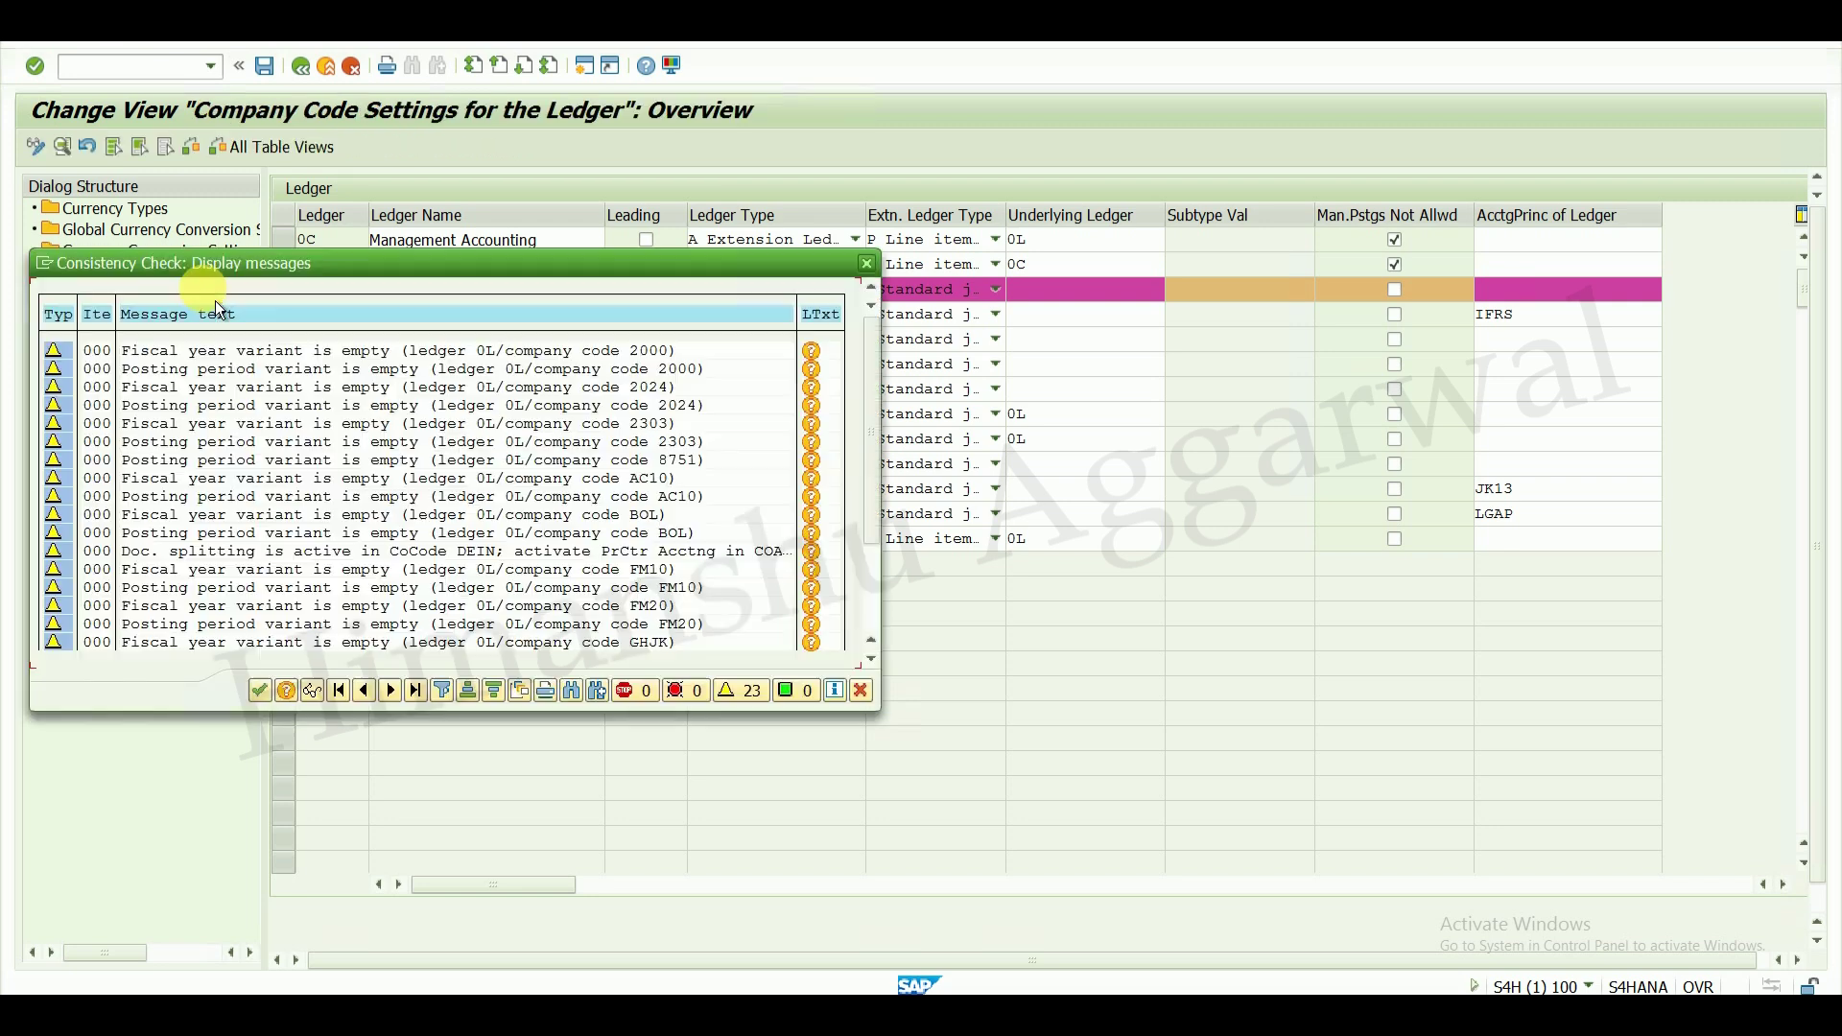
pyautogui.click(271, 697)
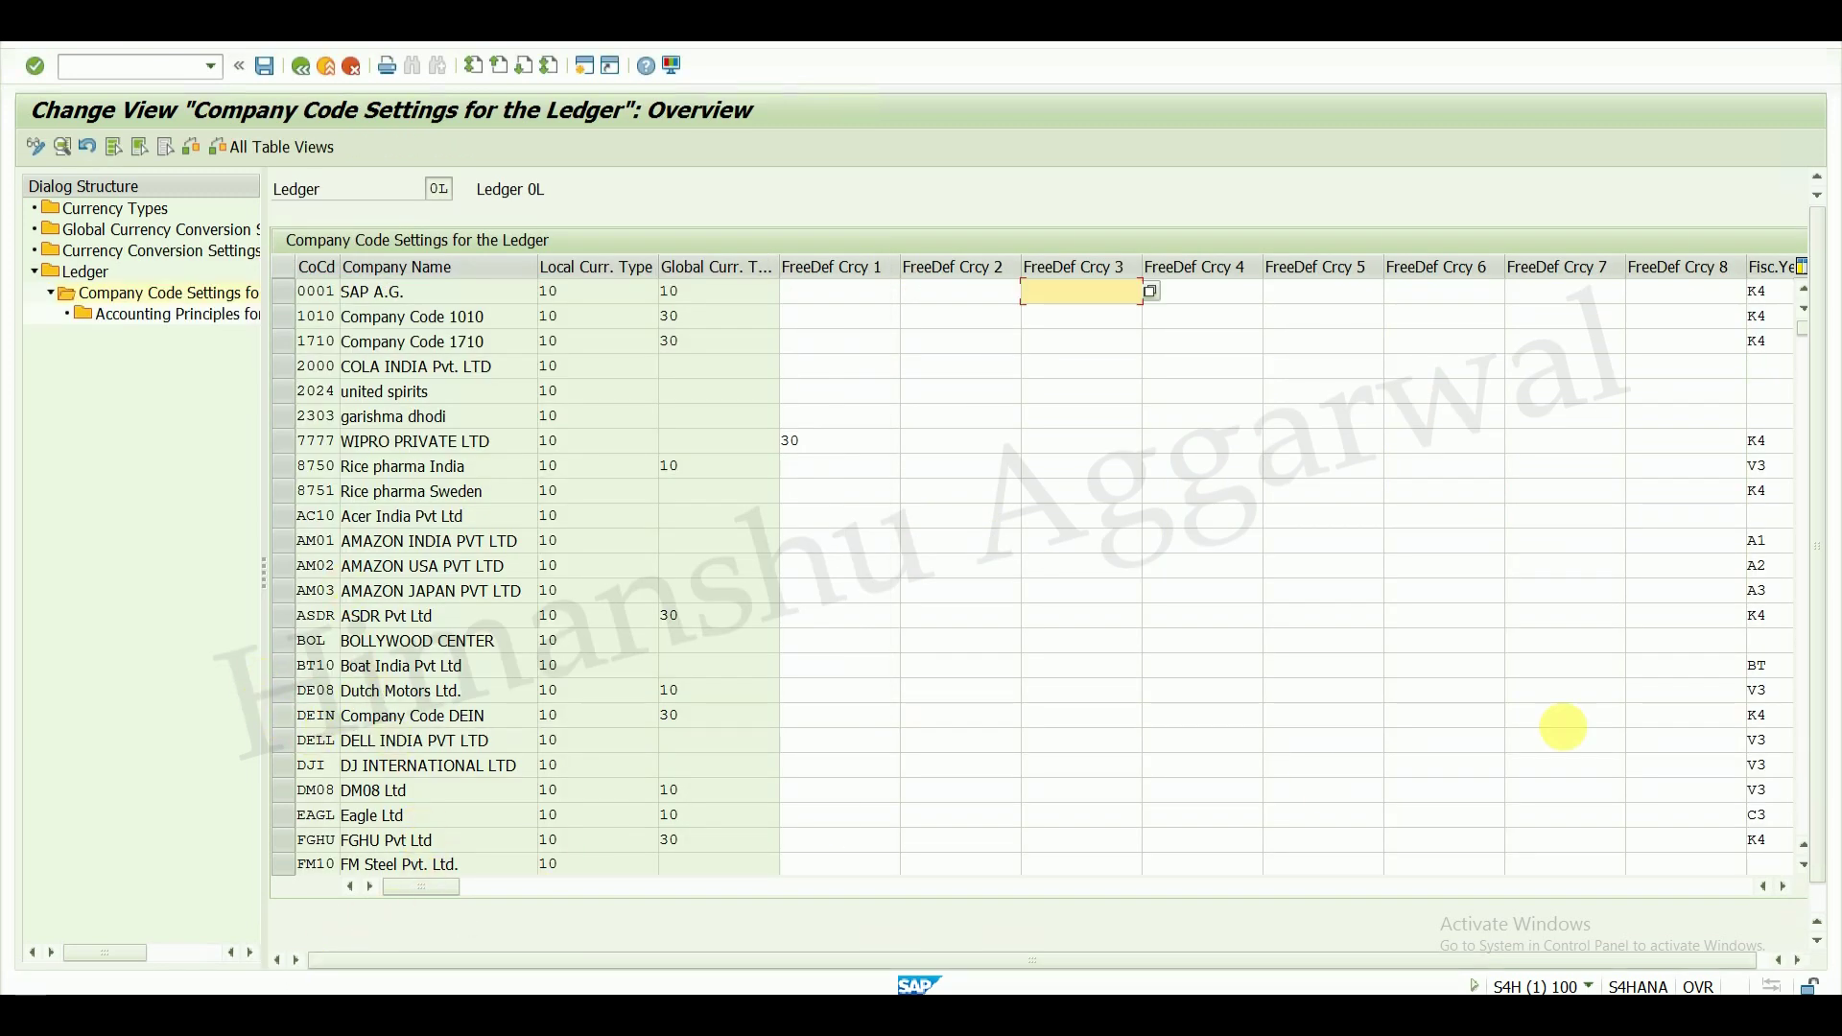
# - Position the 0L company code list on HPIN and view that company code's accounting principles
pyautogui.moveTo(1818, 576); pyautogui.dragTo(1792, 728)
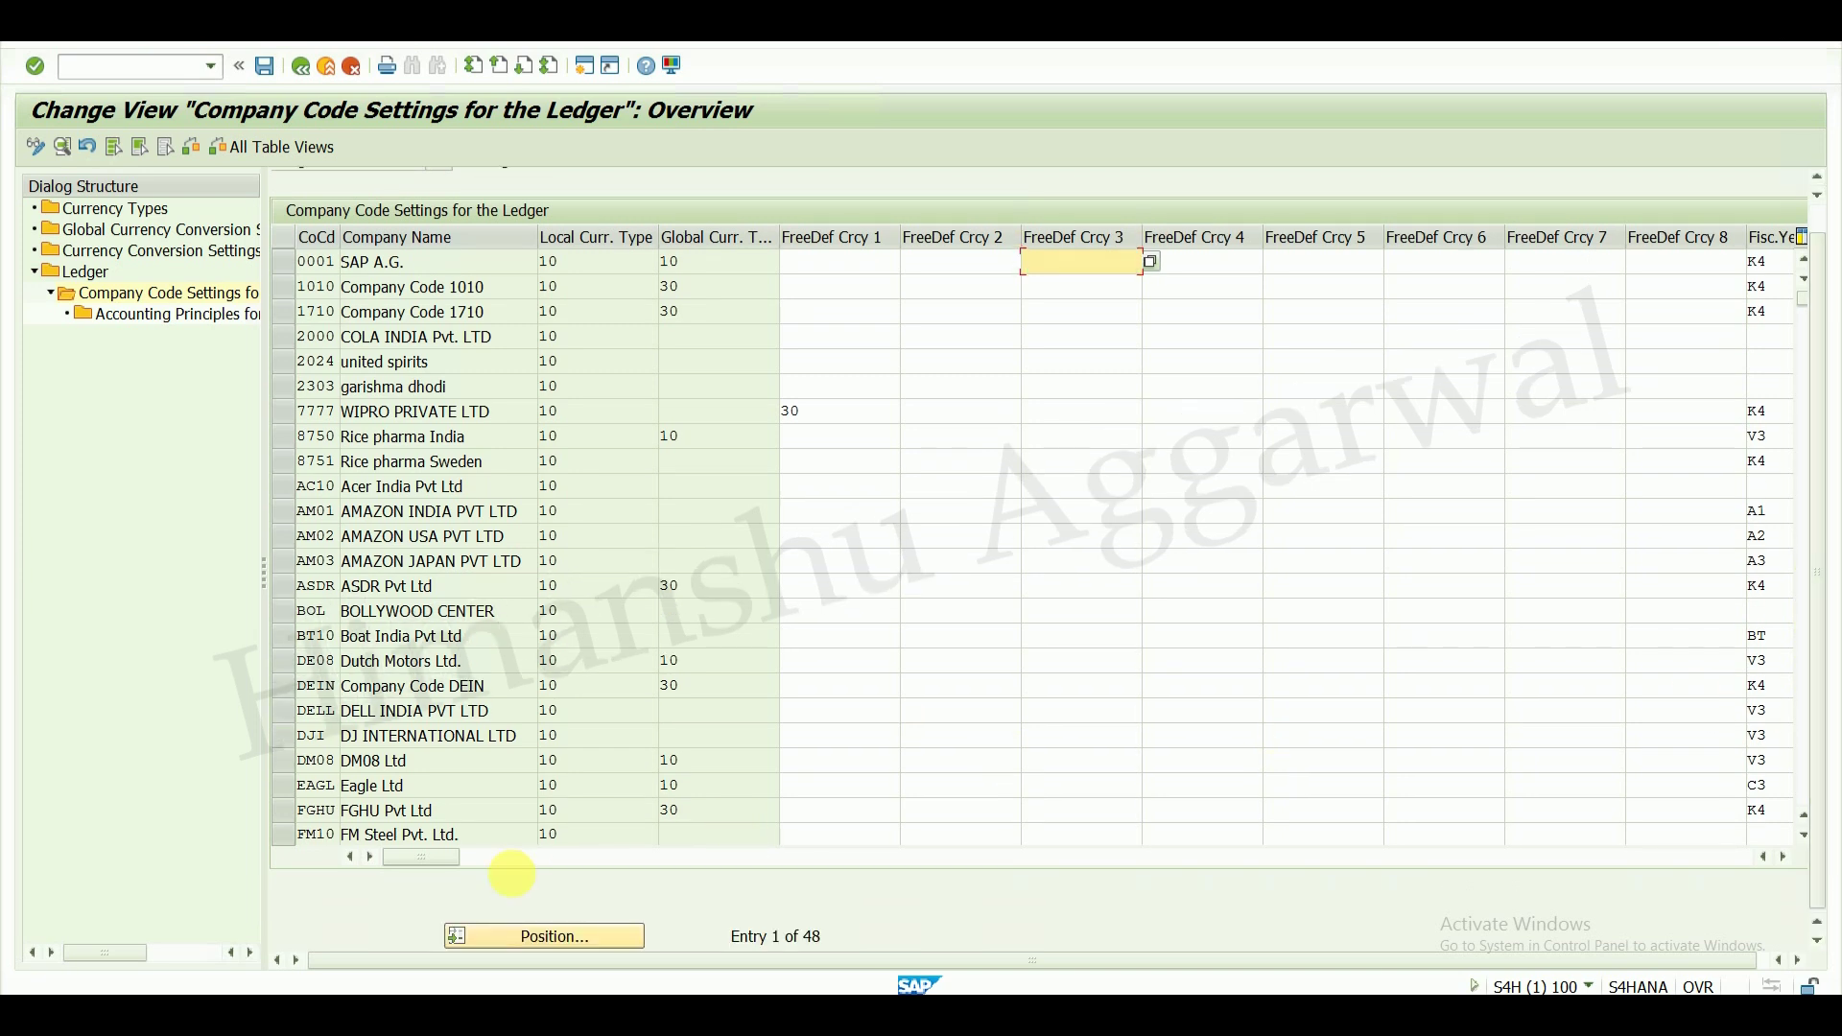
pyautogui.click(528, 947)
pyautogui.write('HPIN')
pyautogui.press('Return')
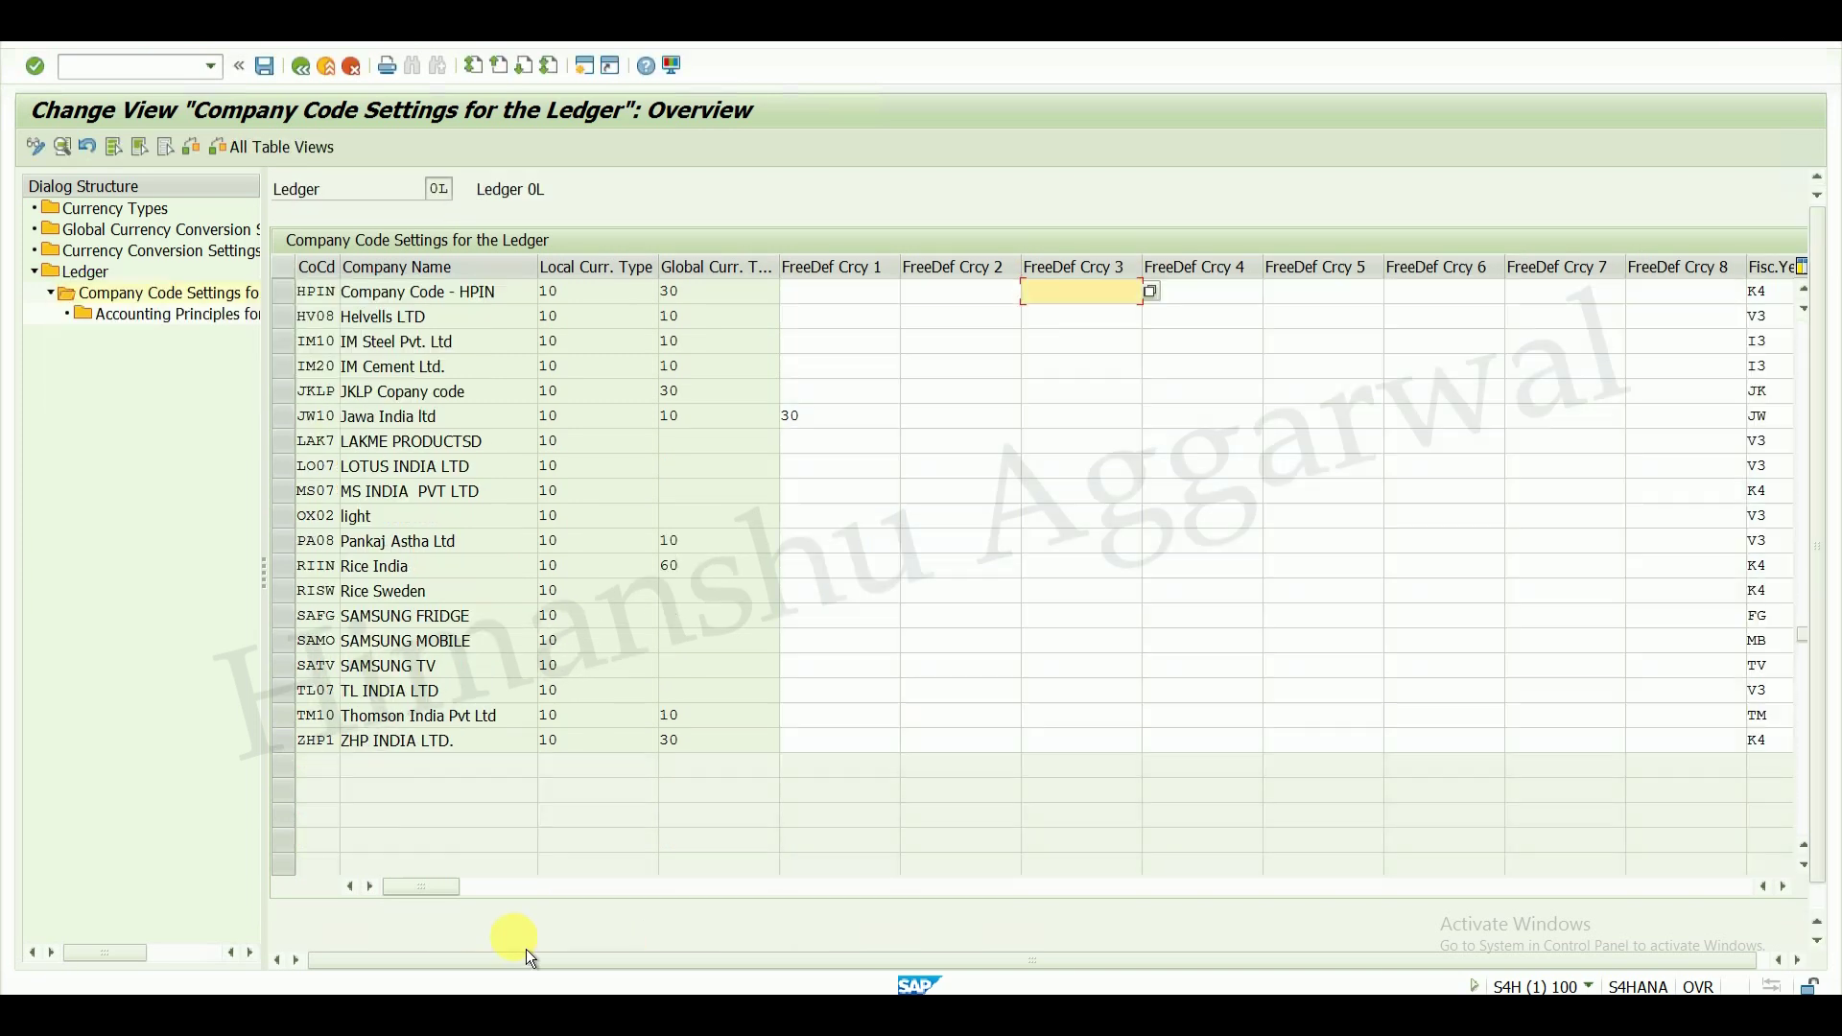
pyautogui.click(284, 291)
pyautogui.doubleClick(197, 315)
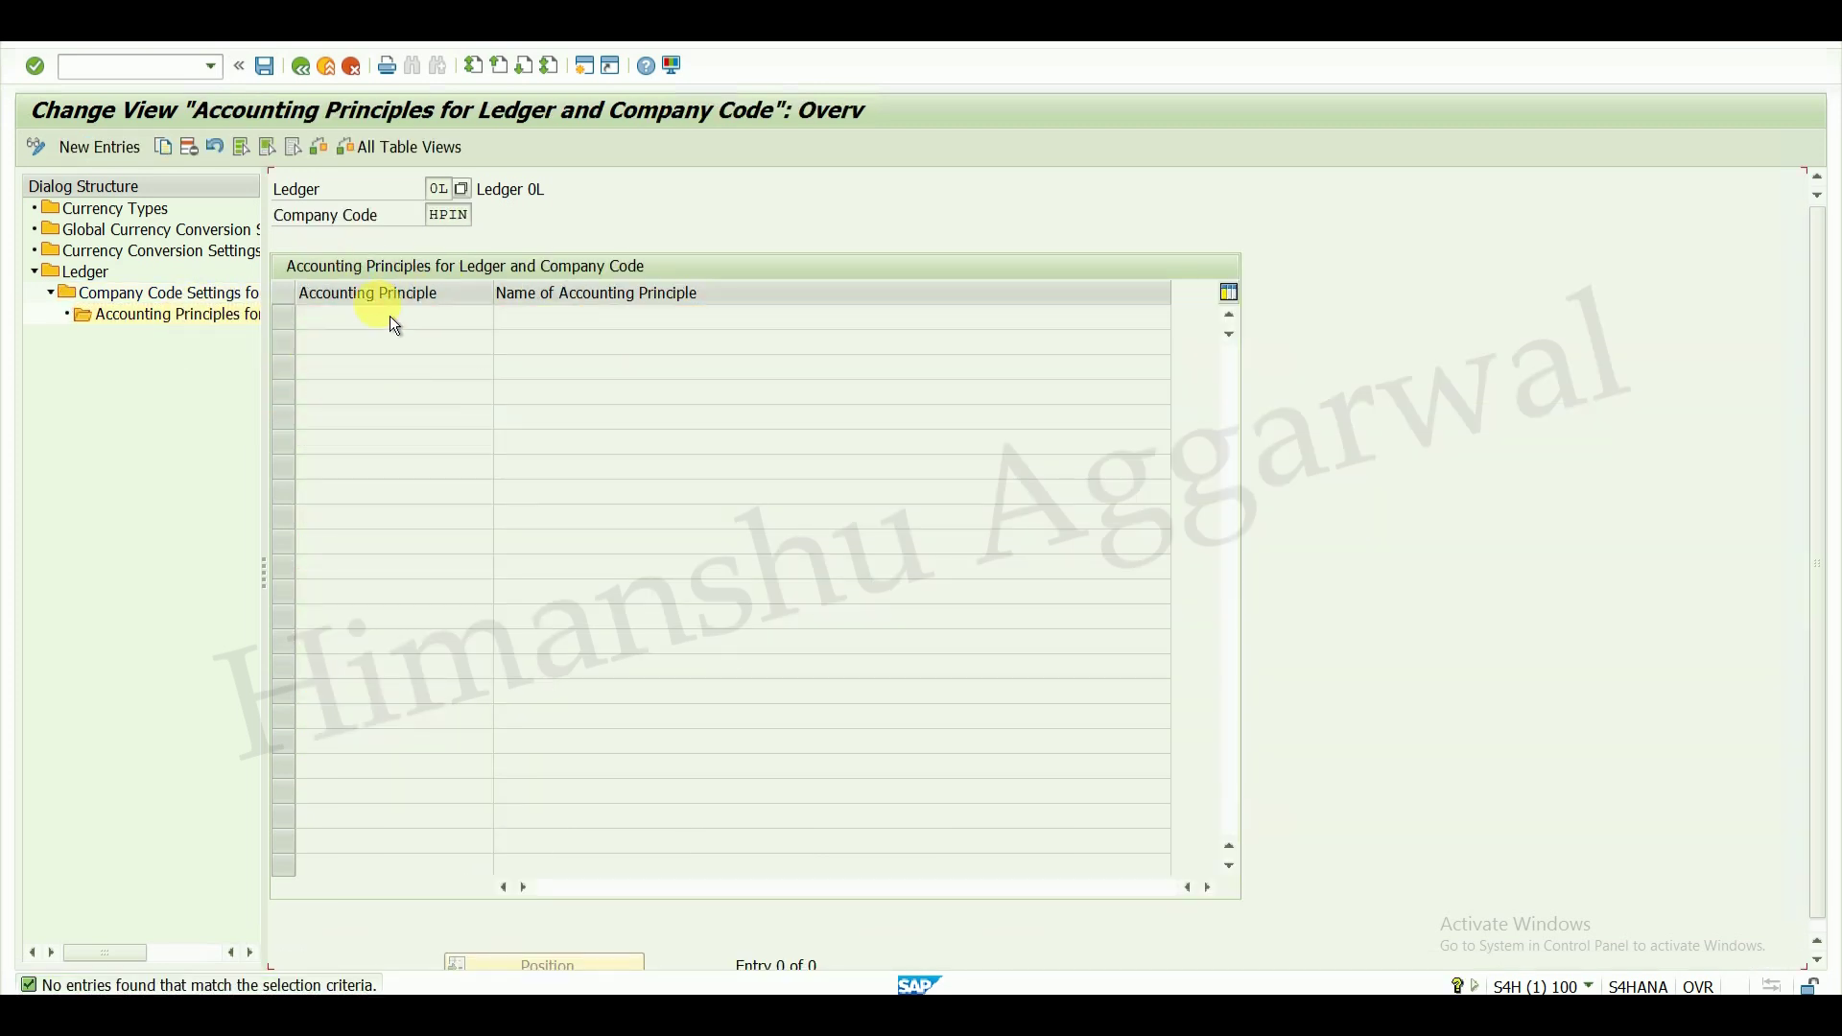
# - Leave the ledger settings and return to the implementation guide, dismissing the consistency check messages
pyautogui.click(311, 84)
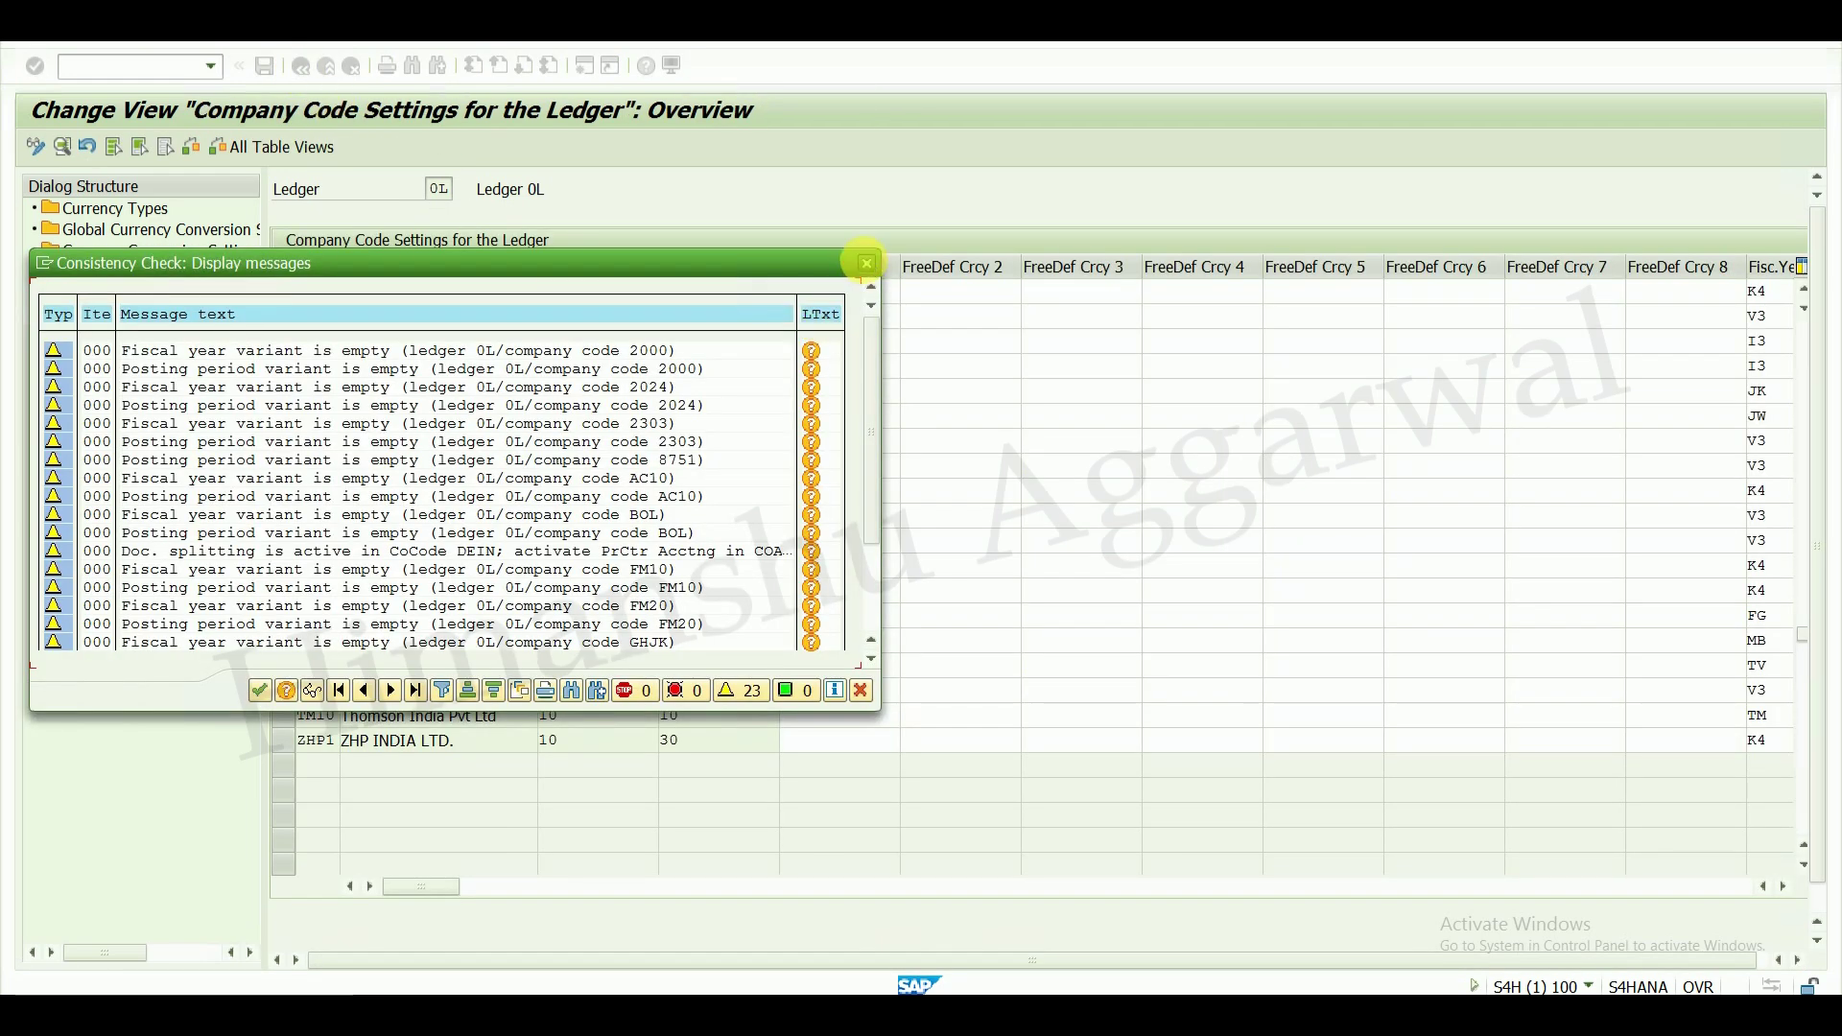
pyautogui.click(866, 262)
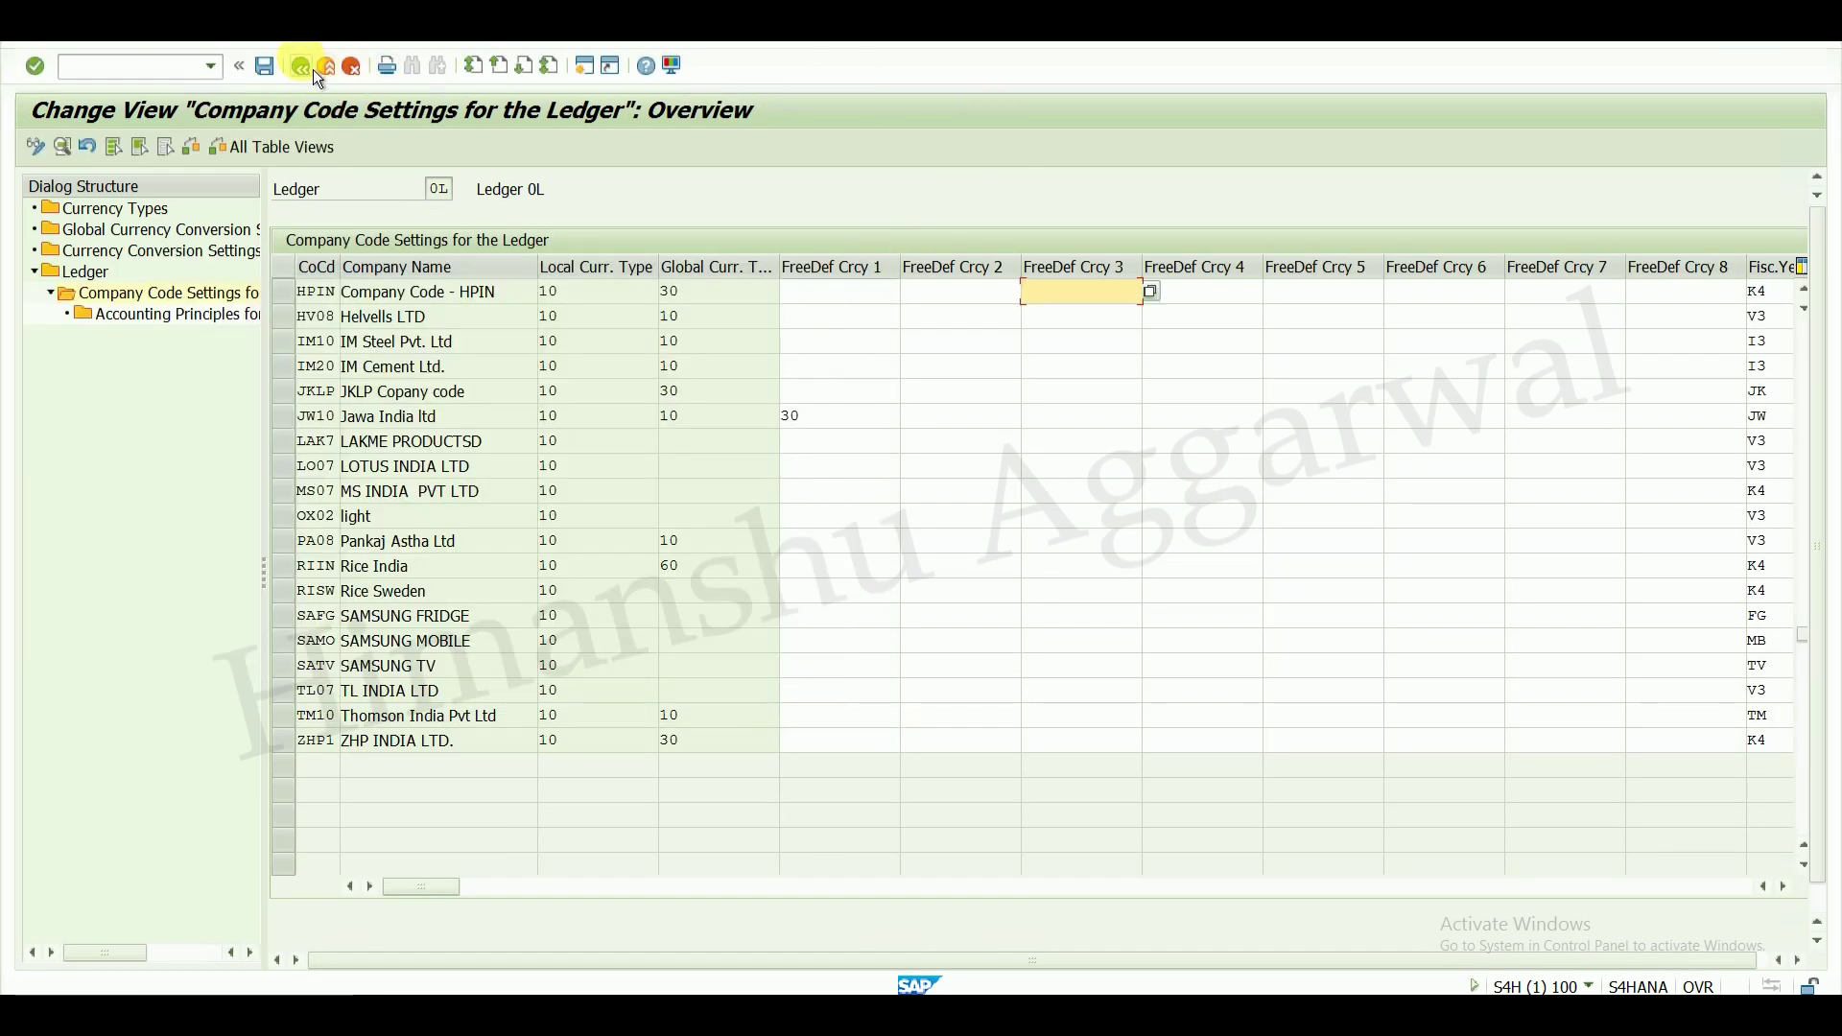
pyautogui.click(313, 69)
pyautogui.click(313, 69)
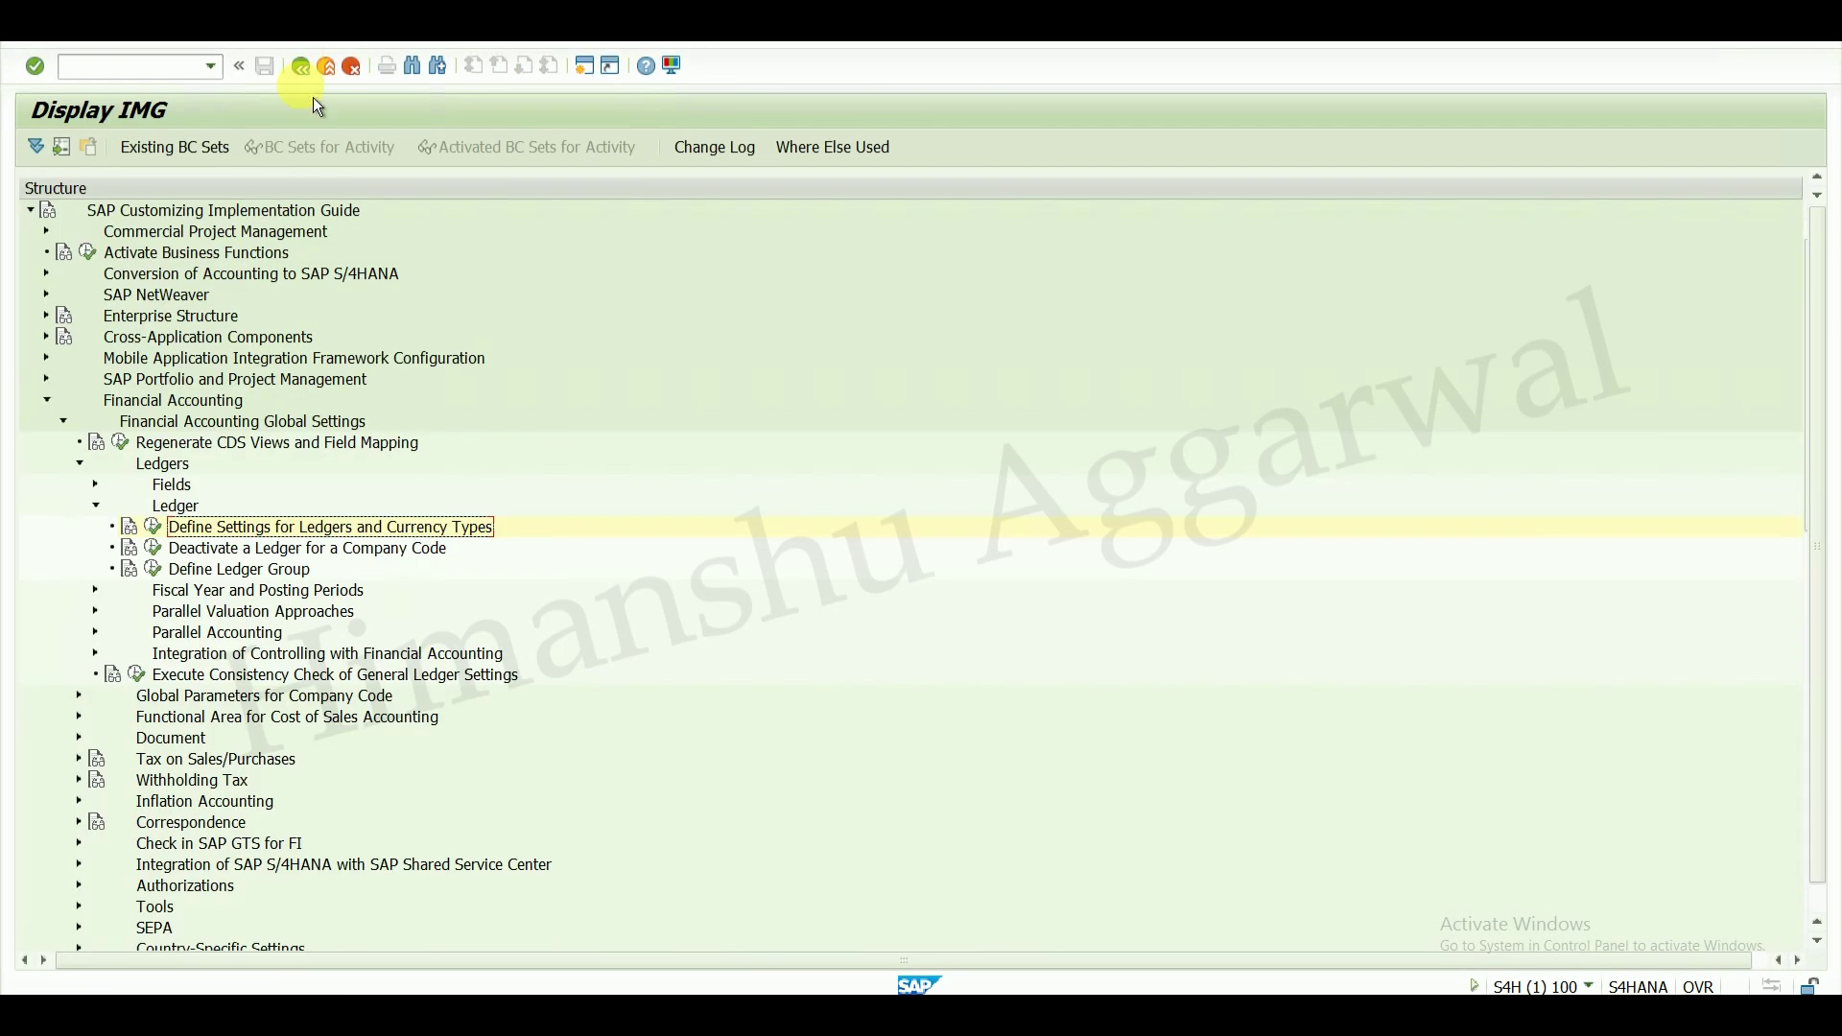
# - Collapse the Ledger node, expand Parallel Accounting, and open the Define Accounting Principles activity
pyautogui.click(100, 509)
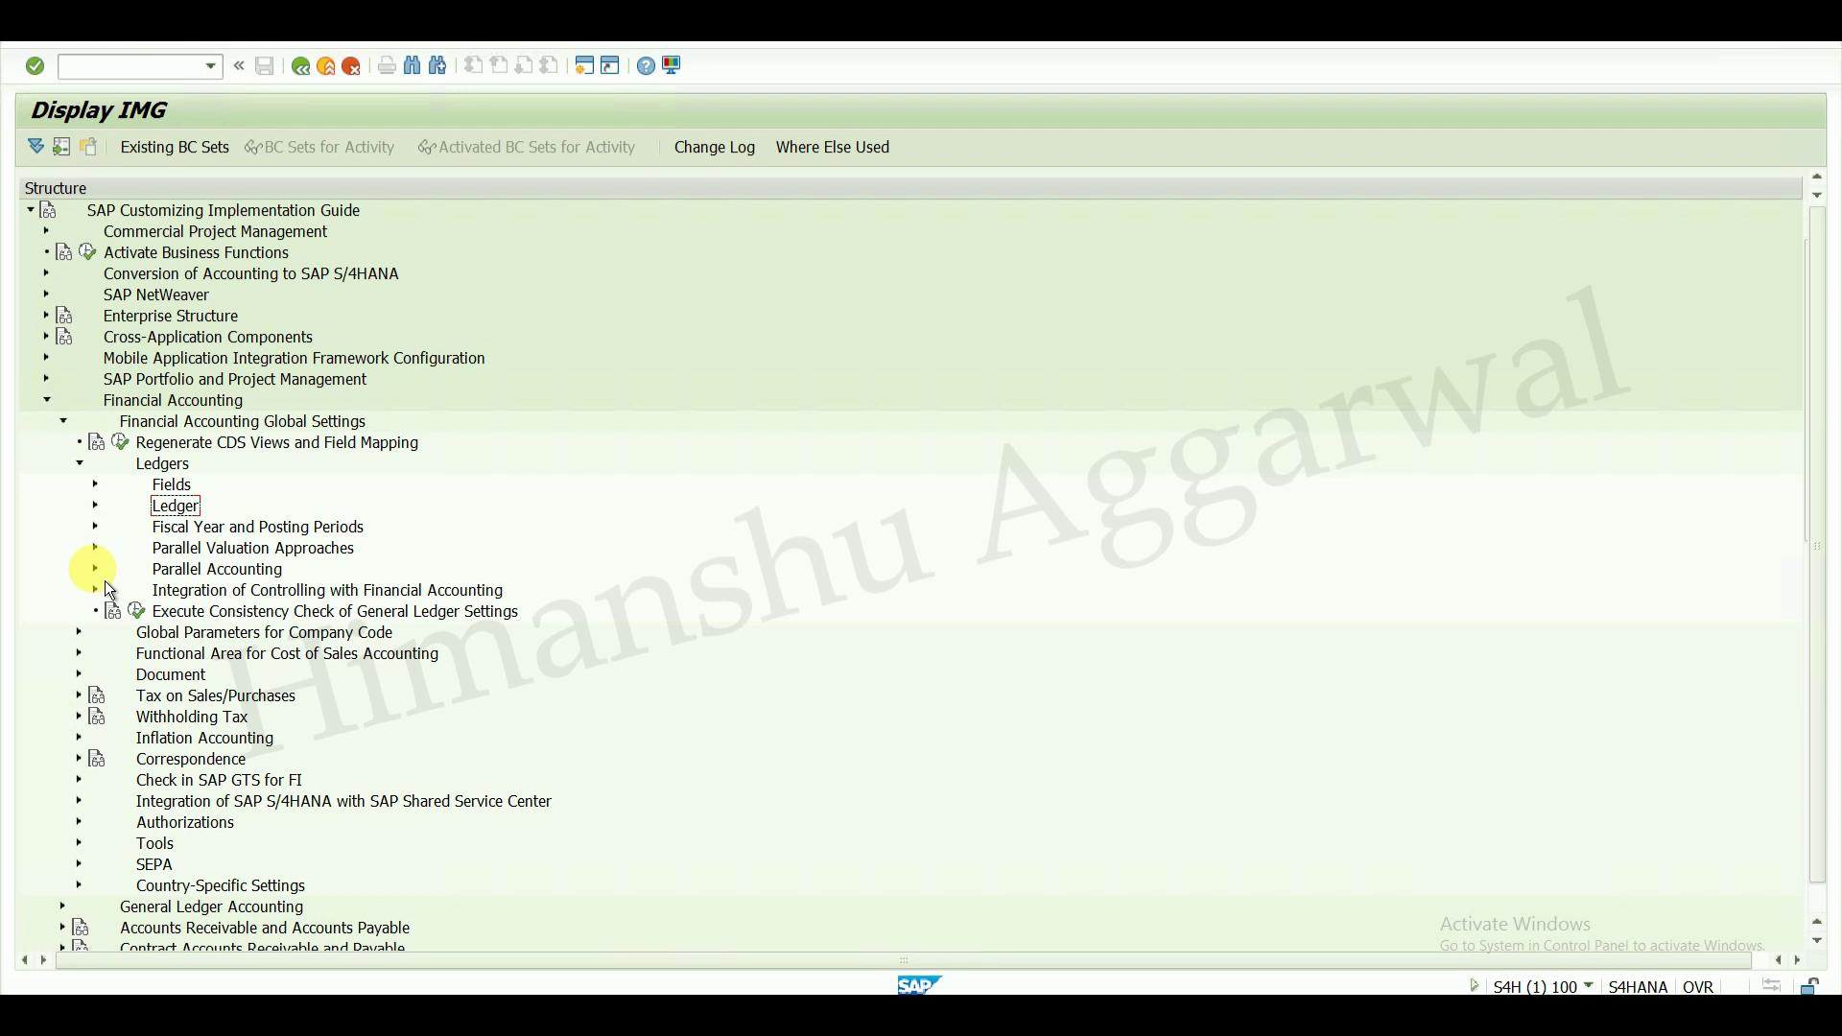
pyautogui.click(97, 572)
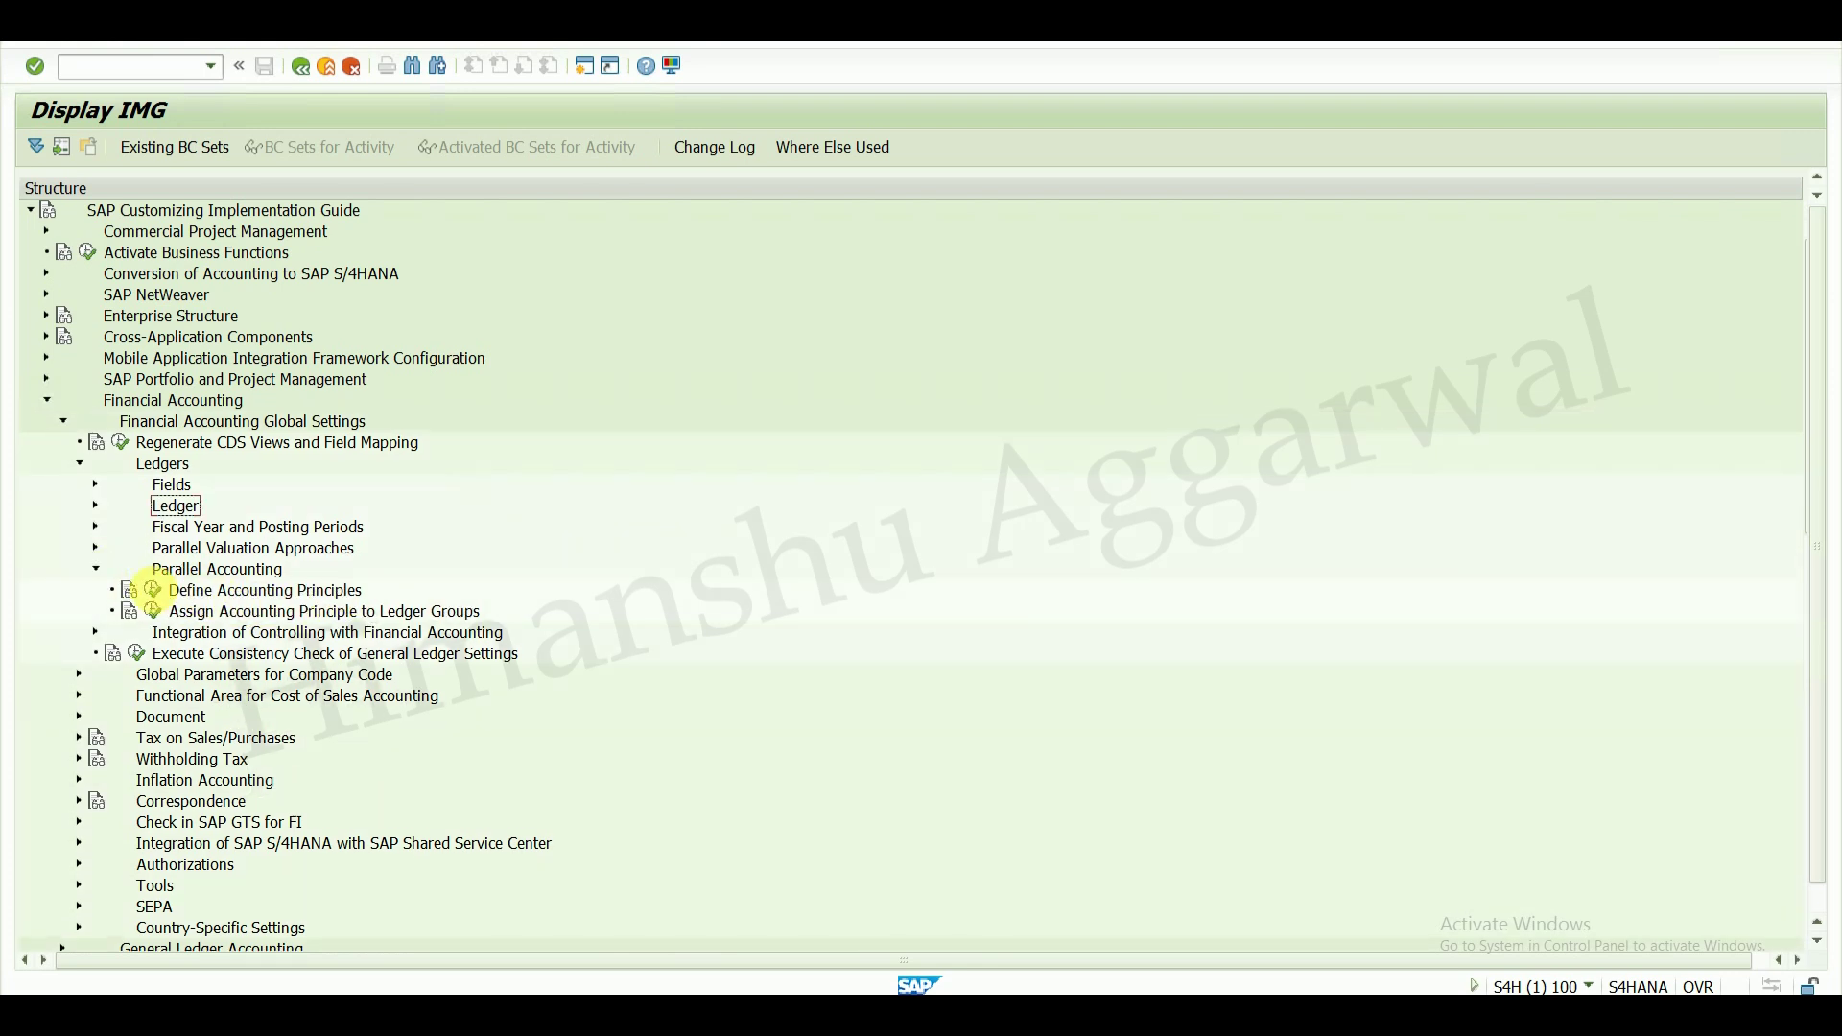
pyautogui.click(152, 590)
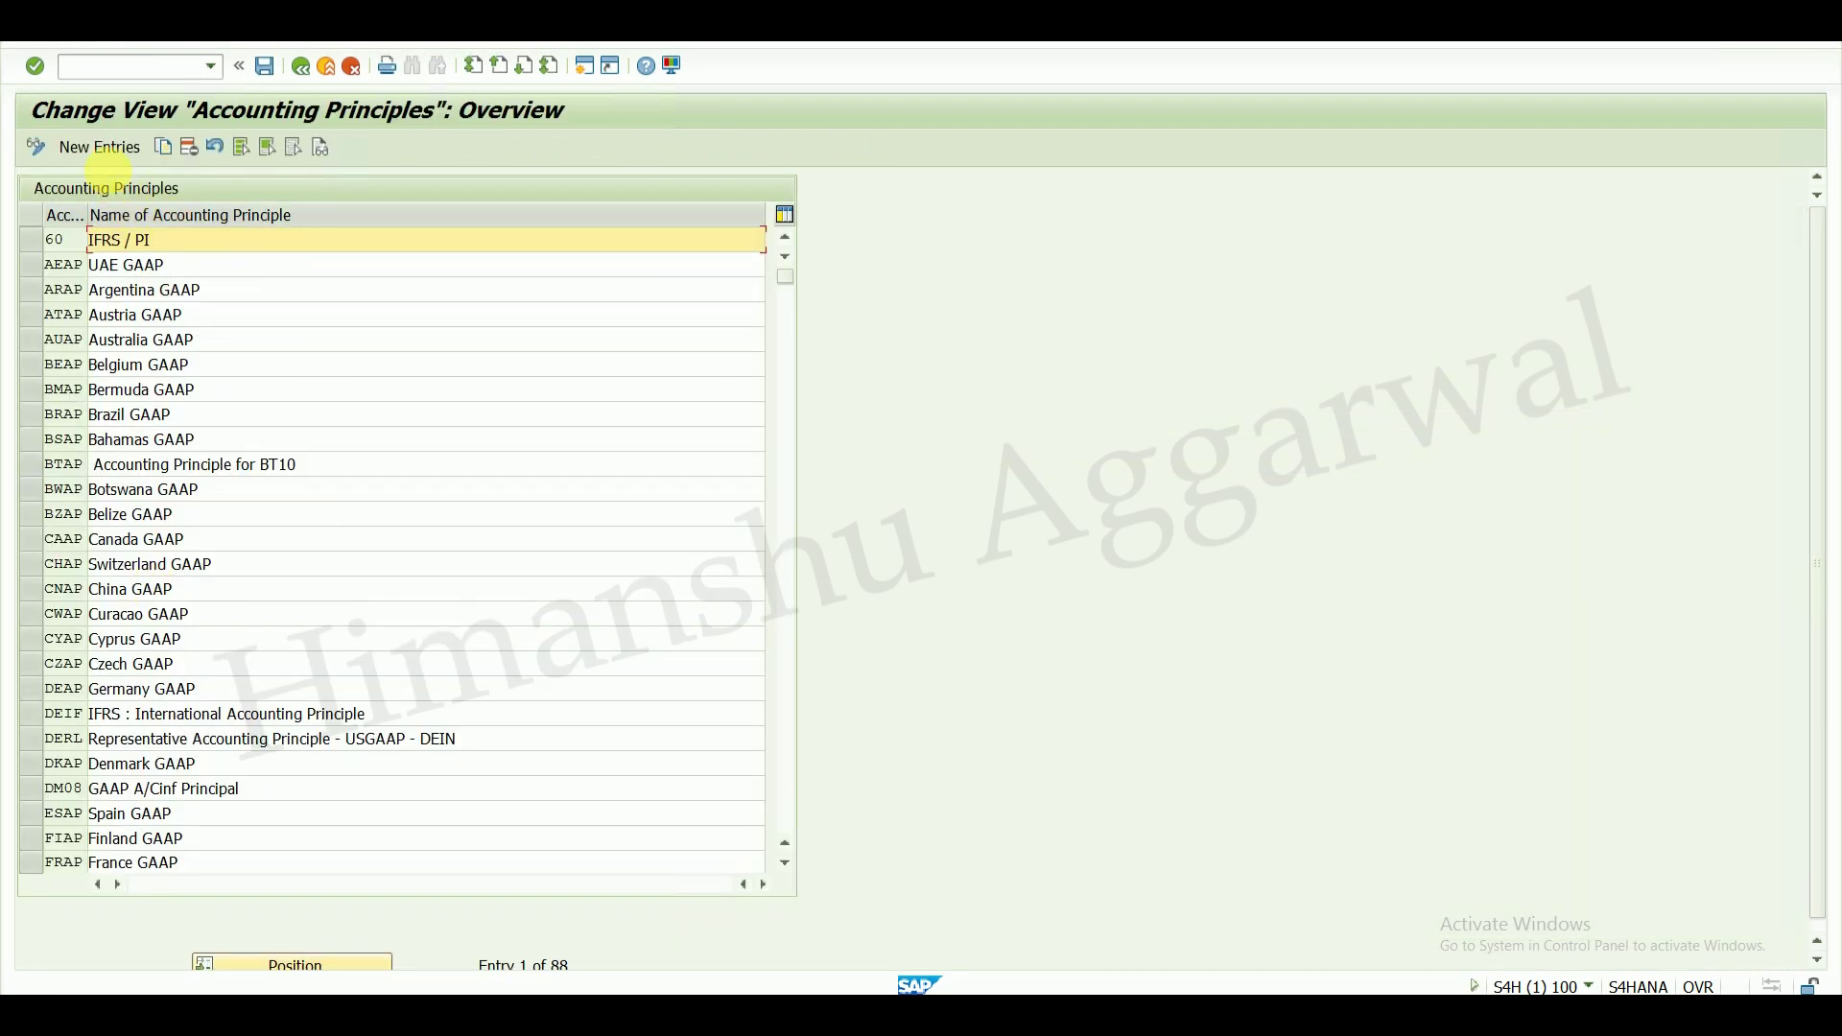
# - Create two new accounting principle entries with the codes HGAP and HICA, widening the code column
pyautogui.click(102, 148)
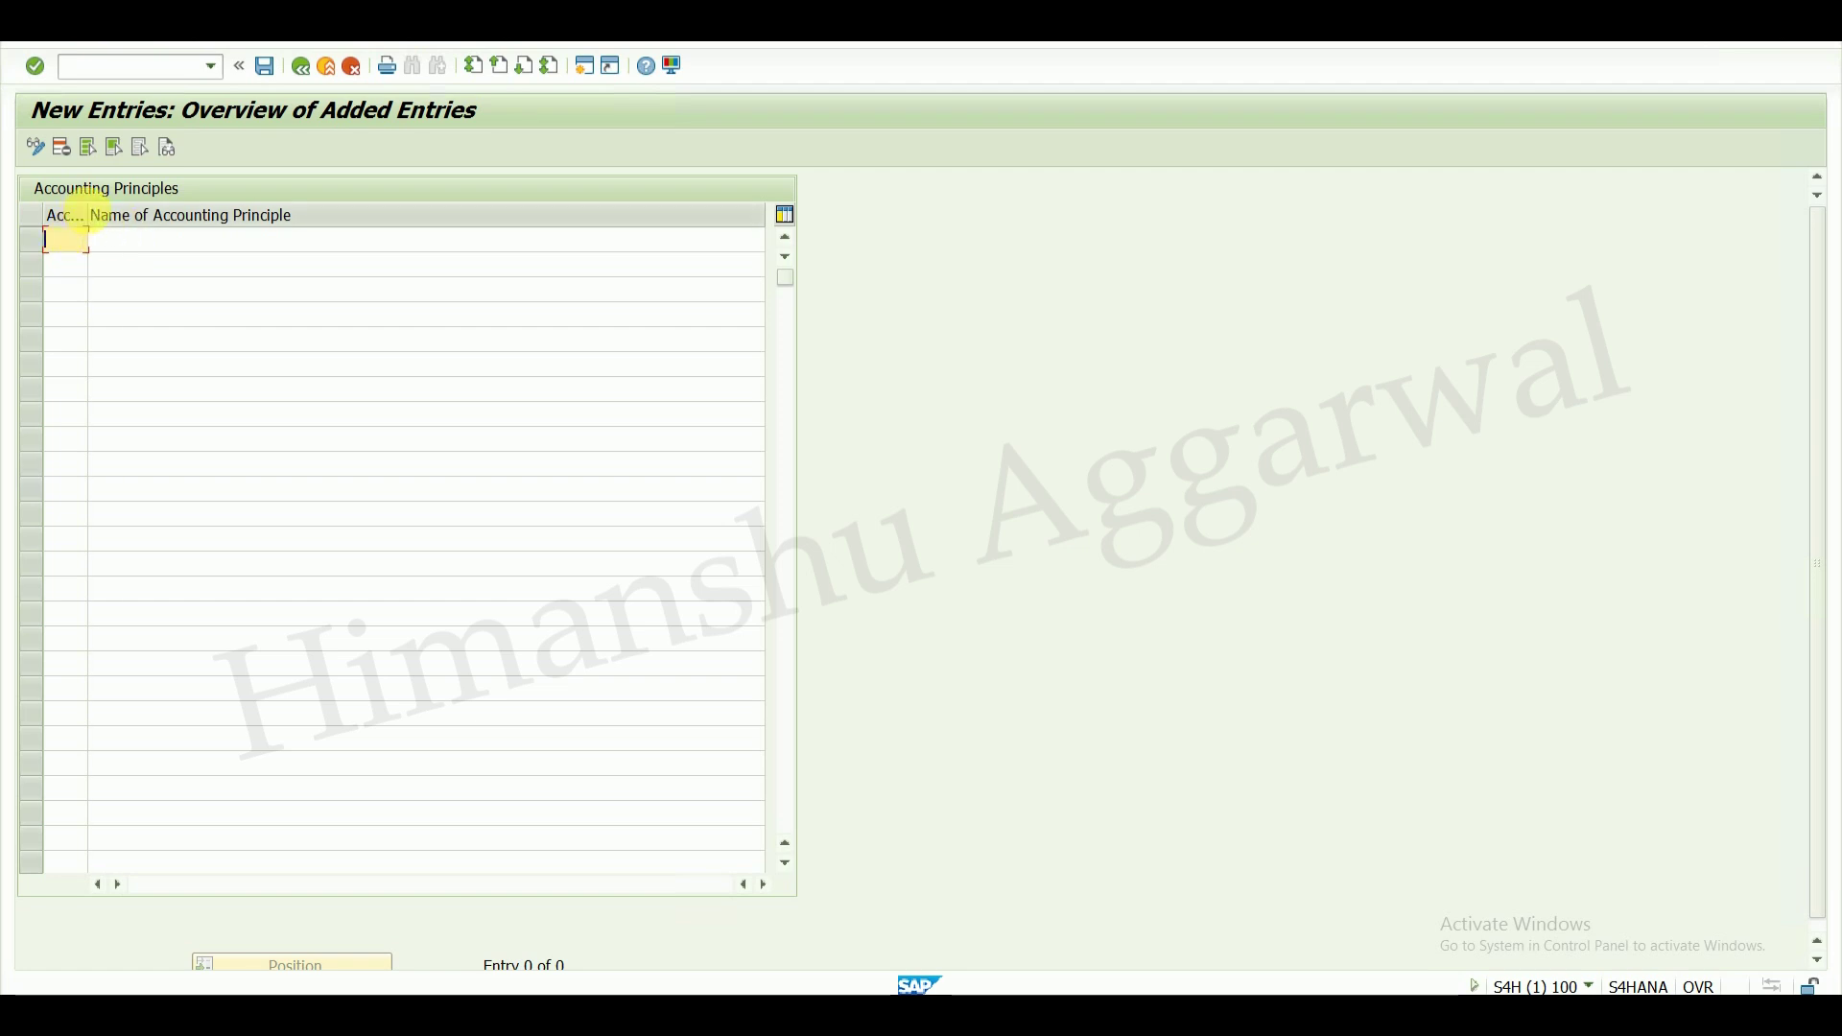
pyautogui.moveTo(89, 217); pyautogui.dragTo(117, 217)
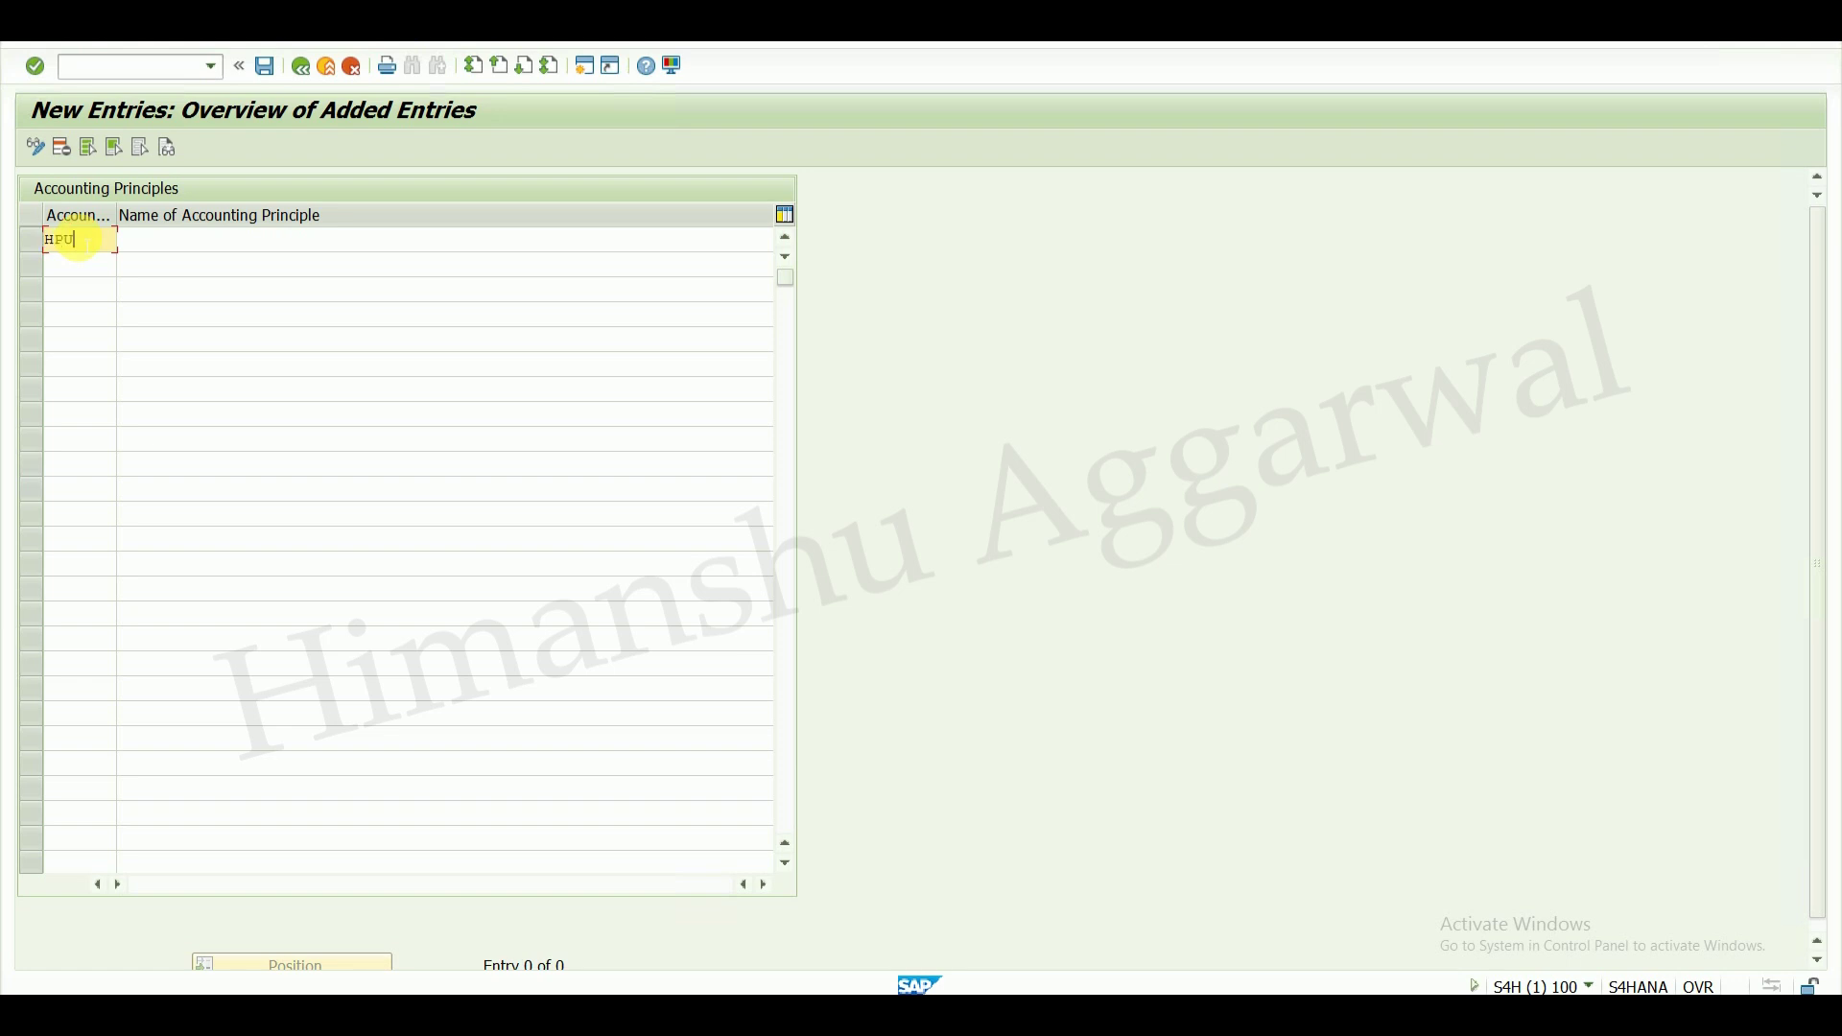
pyautogui.press('BackSpace')
pyautogui.press('BackSpace')
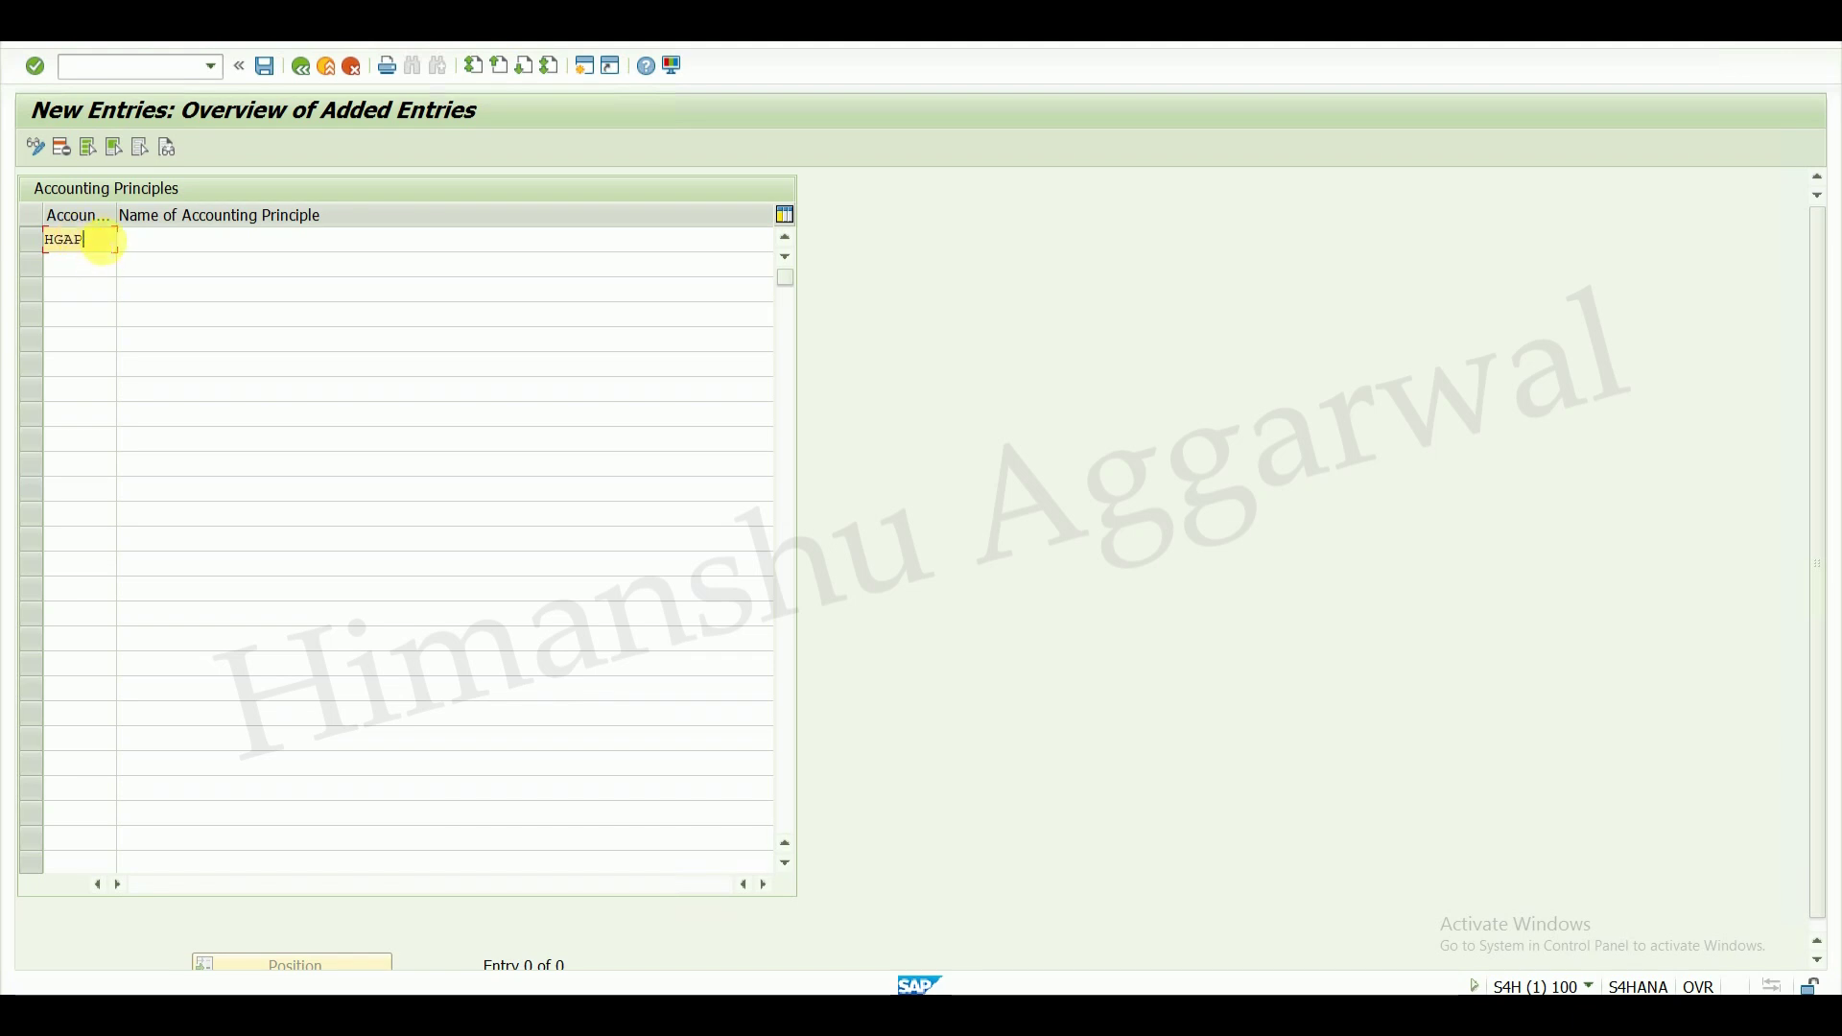
pyautogui.click(91, 260)
pyautogui.write('HICA')
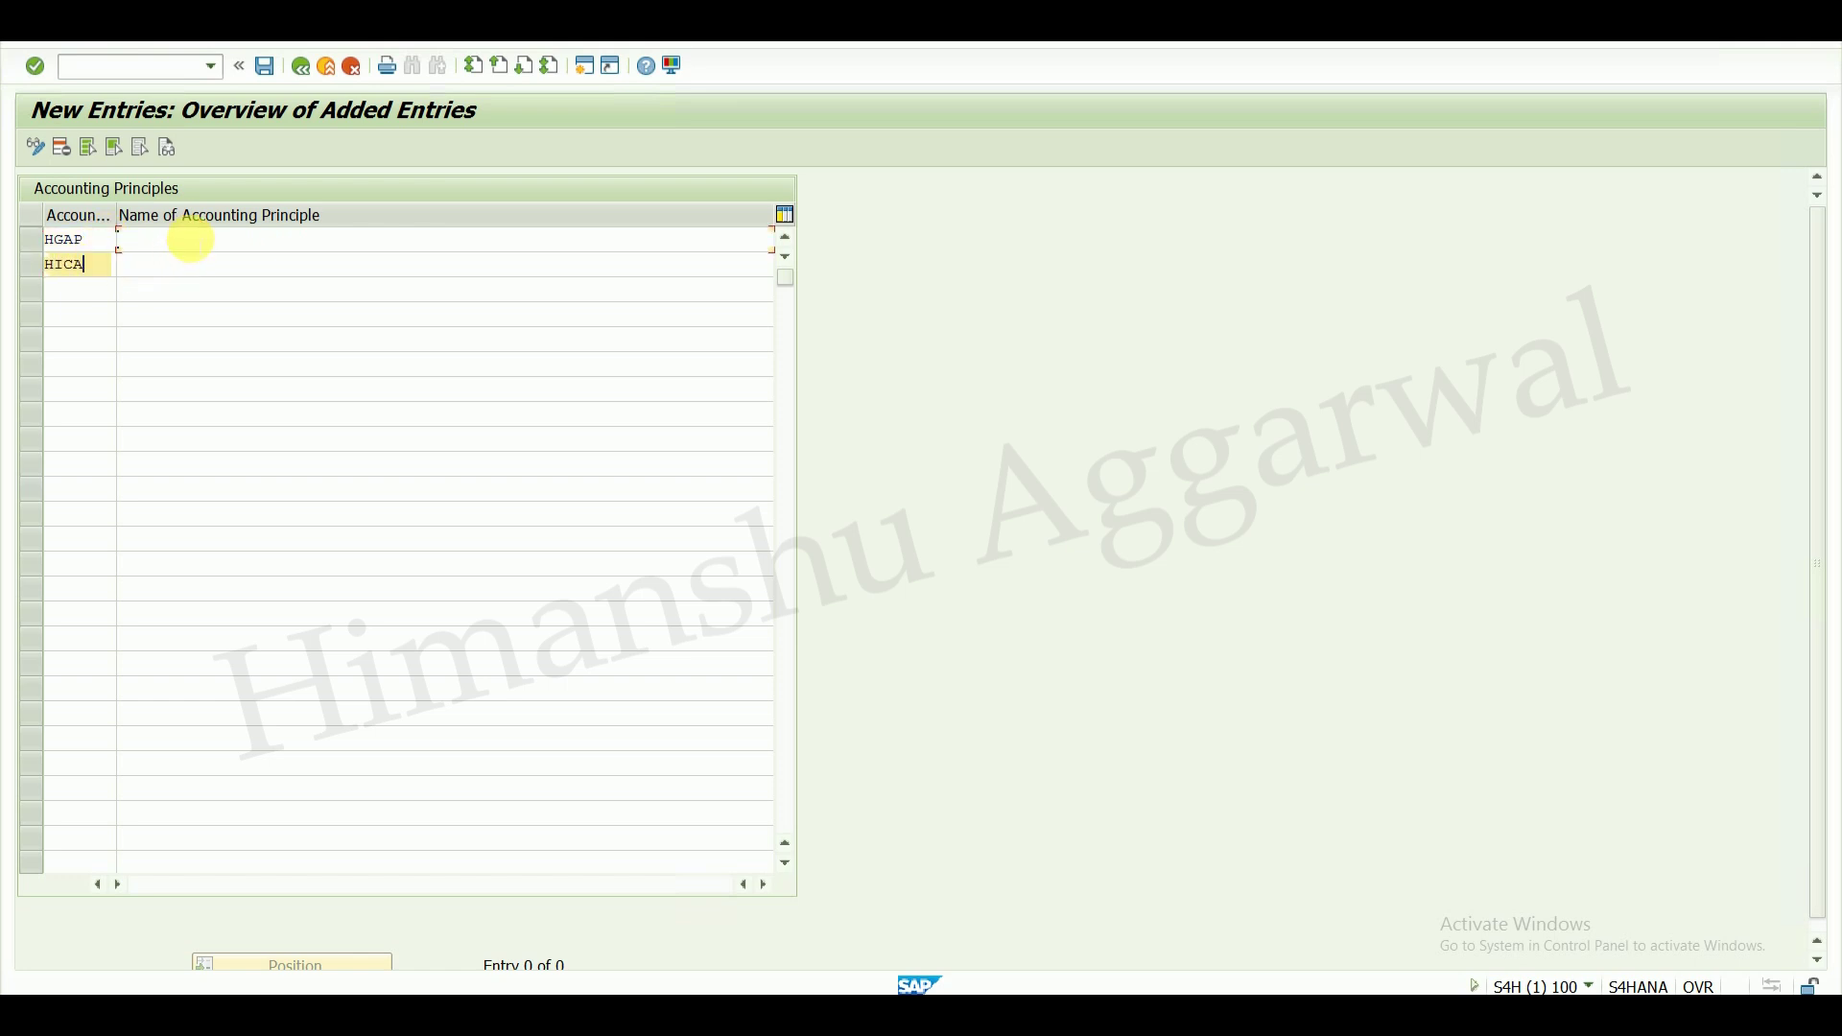
# - Name HGAP "HPIN : Accounting Principle USGAAP" and HICA "HPIN : Accounting Principle ICA"
pyautogui.click(189, 240)
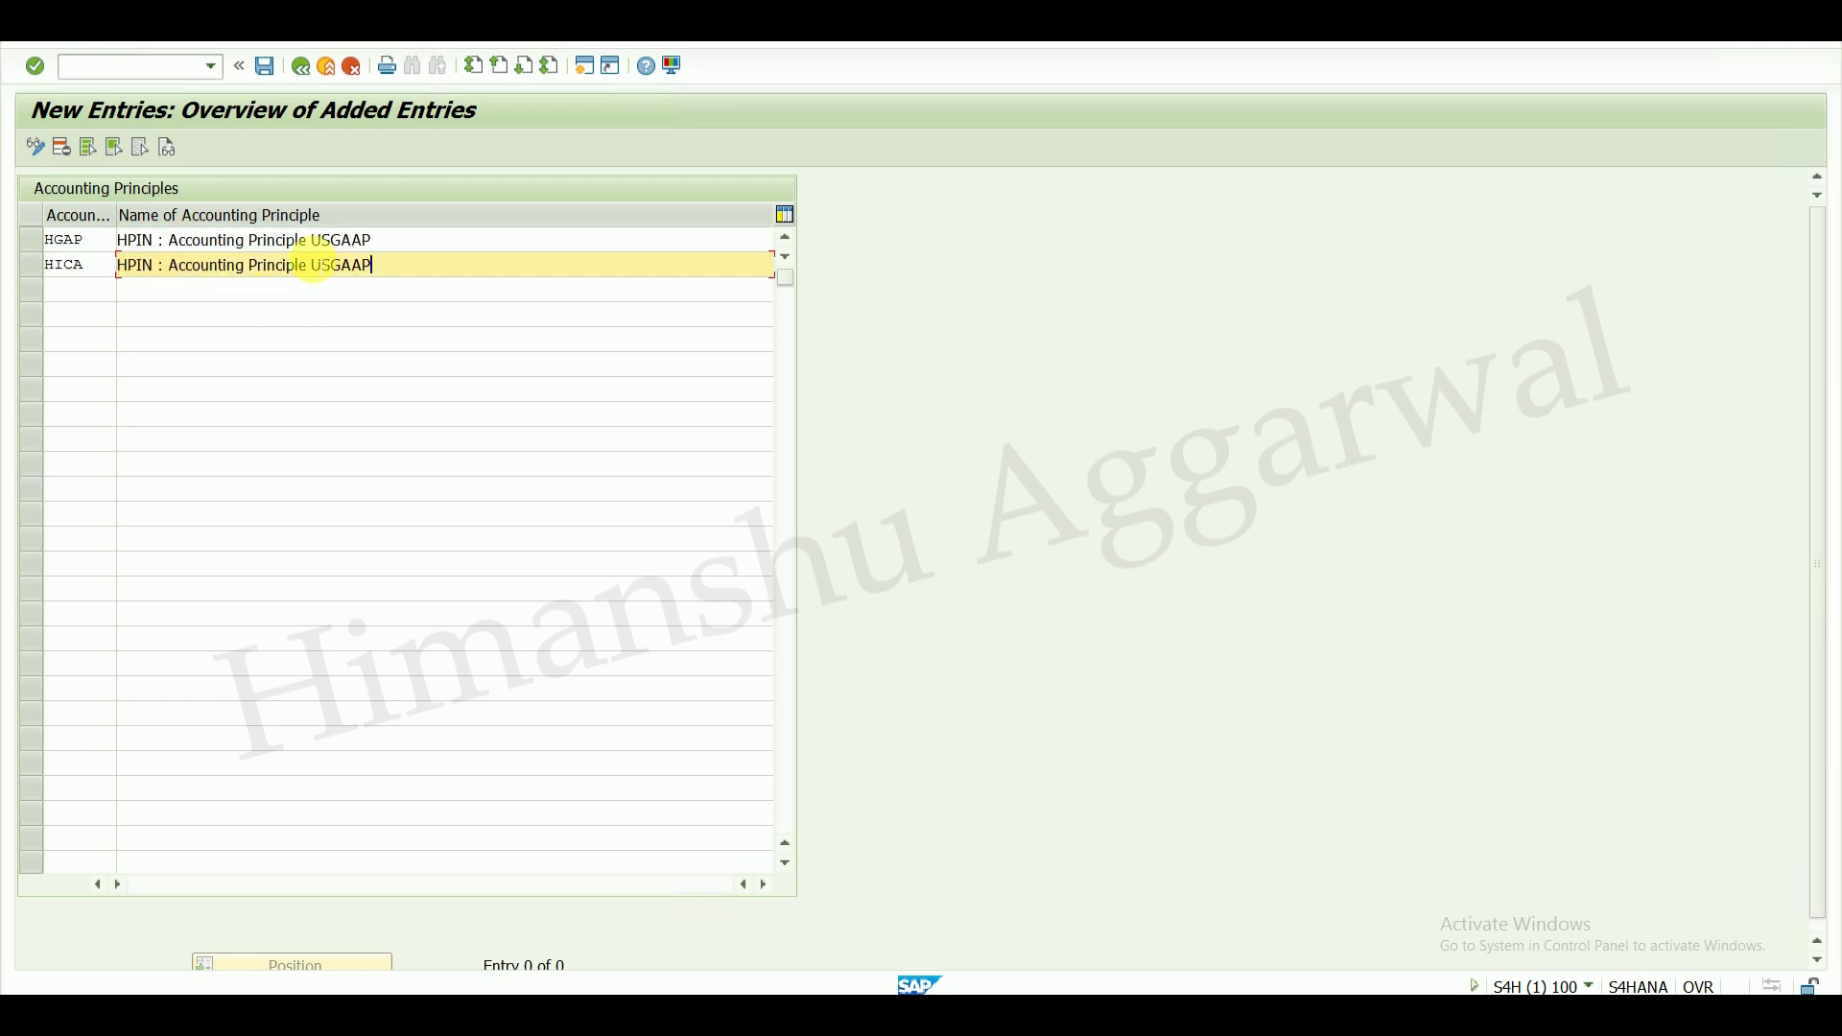
pyautogui.click(313, 265)
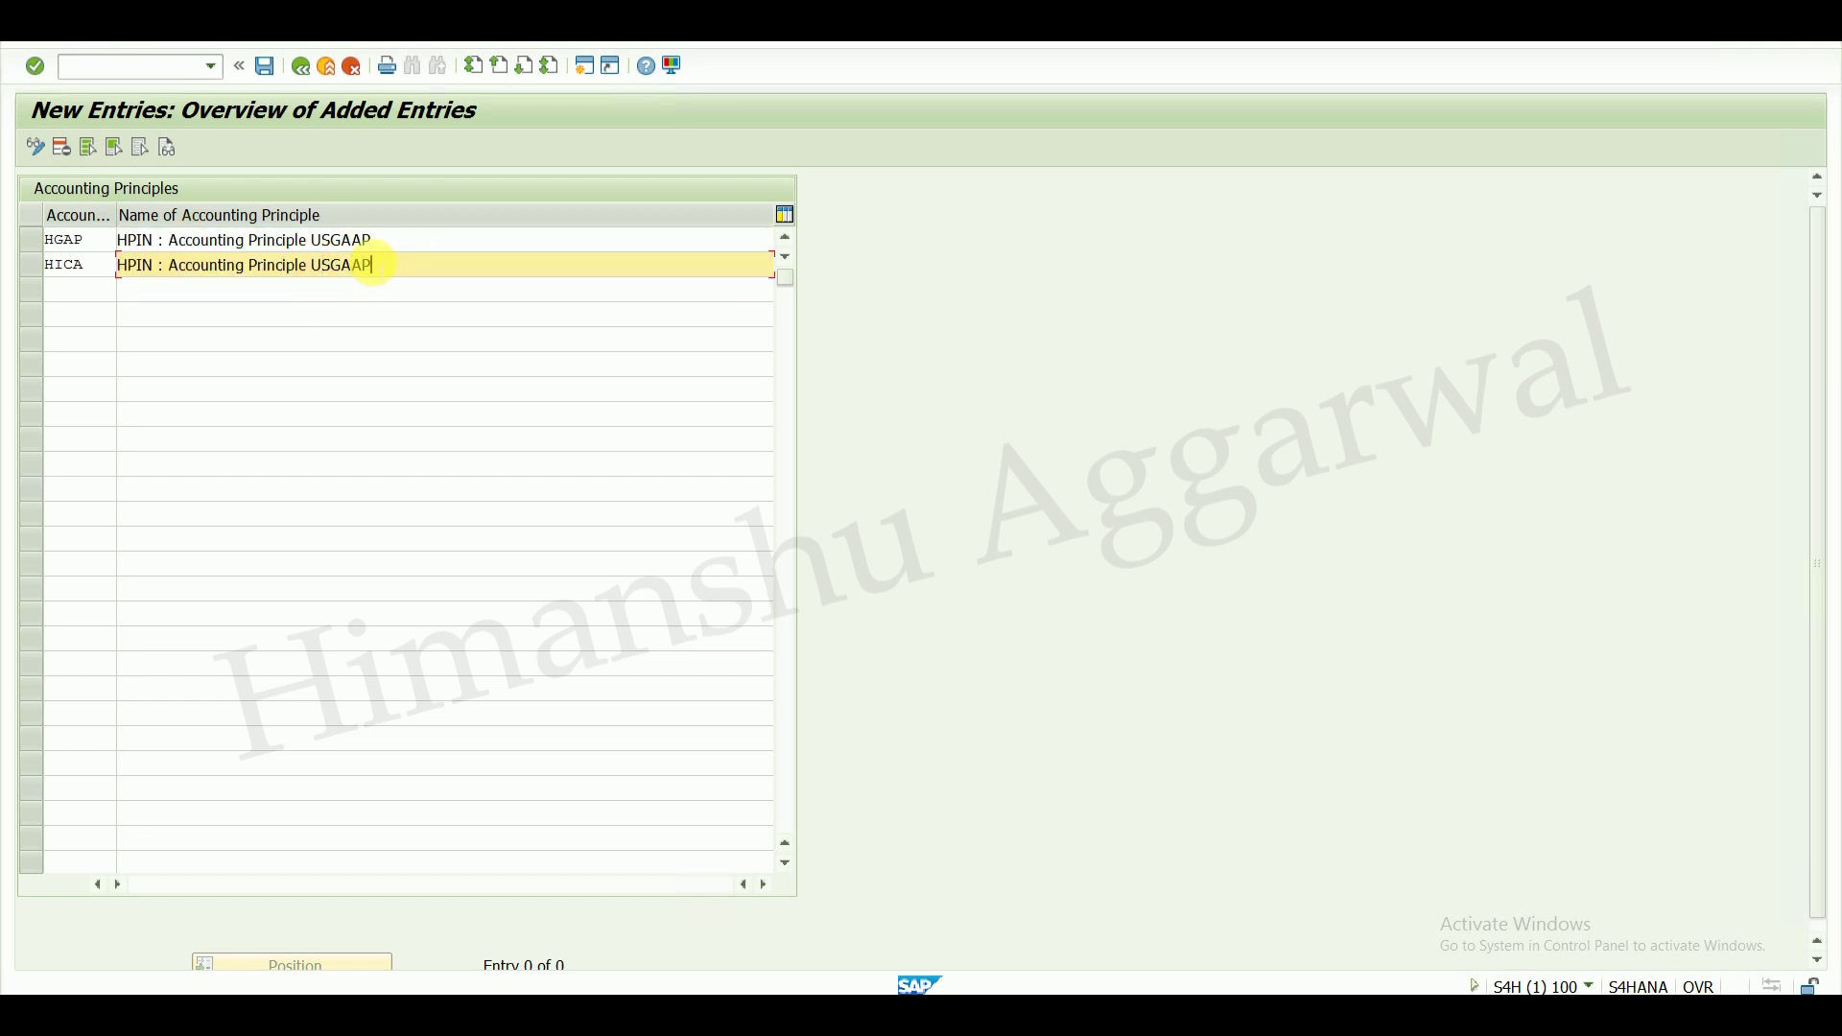
pyautogui.press('BackSpace')
pyautogui.press('BackSpace')
pyautogui.press('BackSpace')
pyautogui.press('BackSpace')
pyautogui.write('ICA')
pyautogui.press('Return')
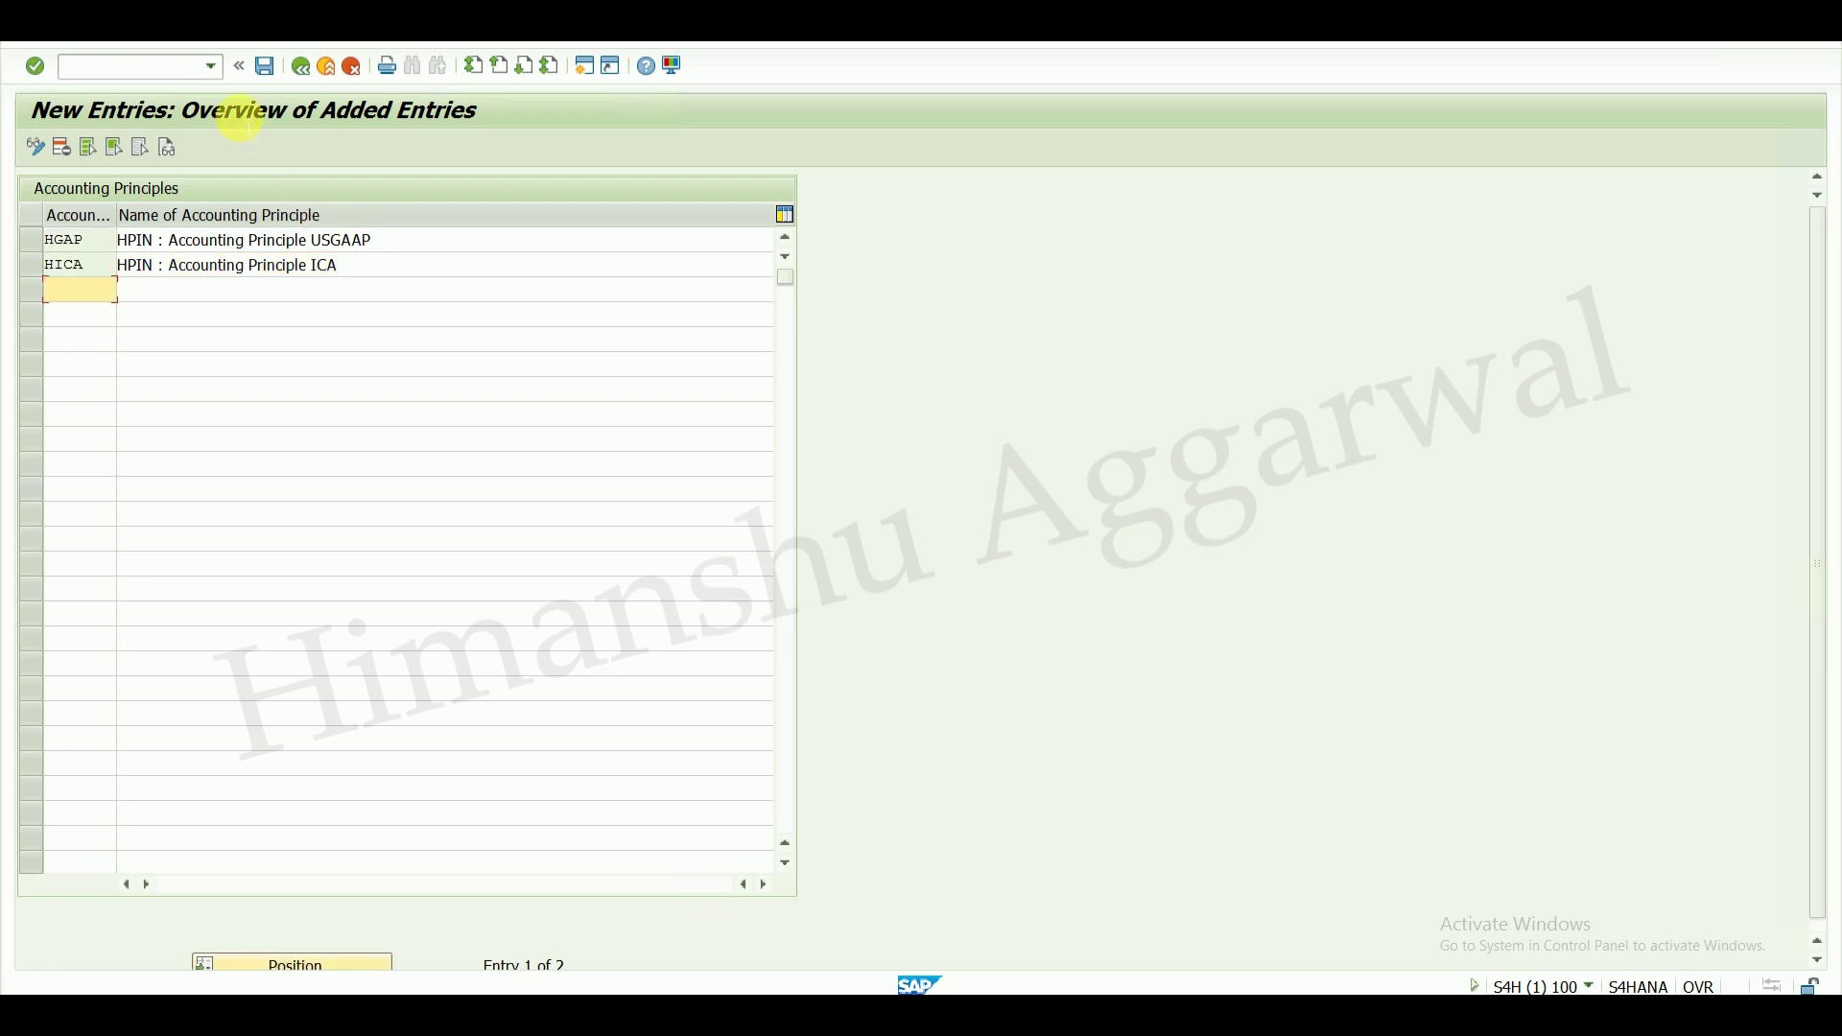
# - Save the new accounting principles under the proposed customizing request and return to the implementation guide
pyautogui.click(278, 73)
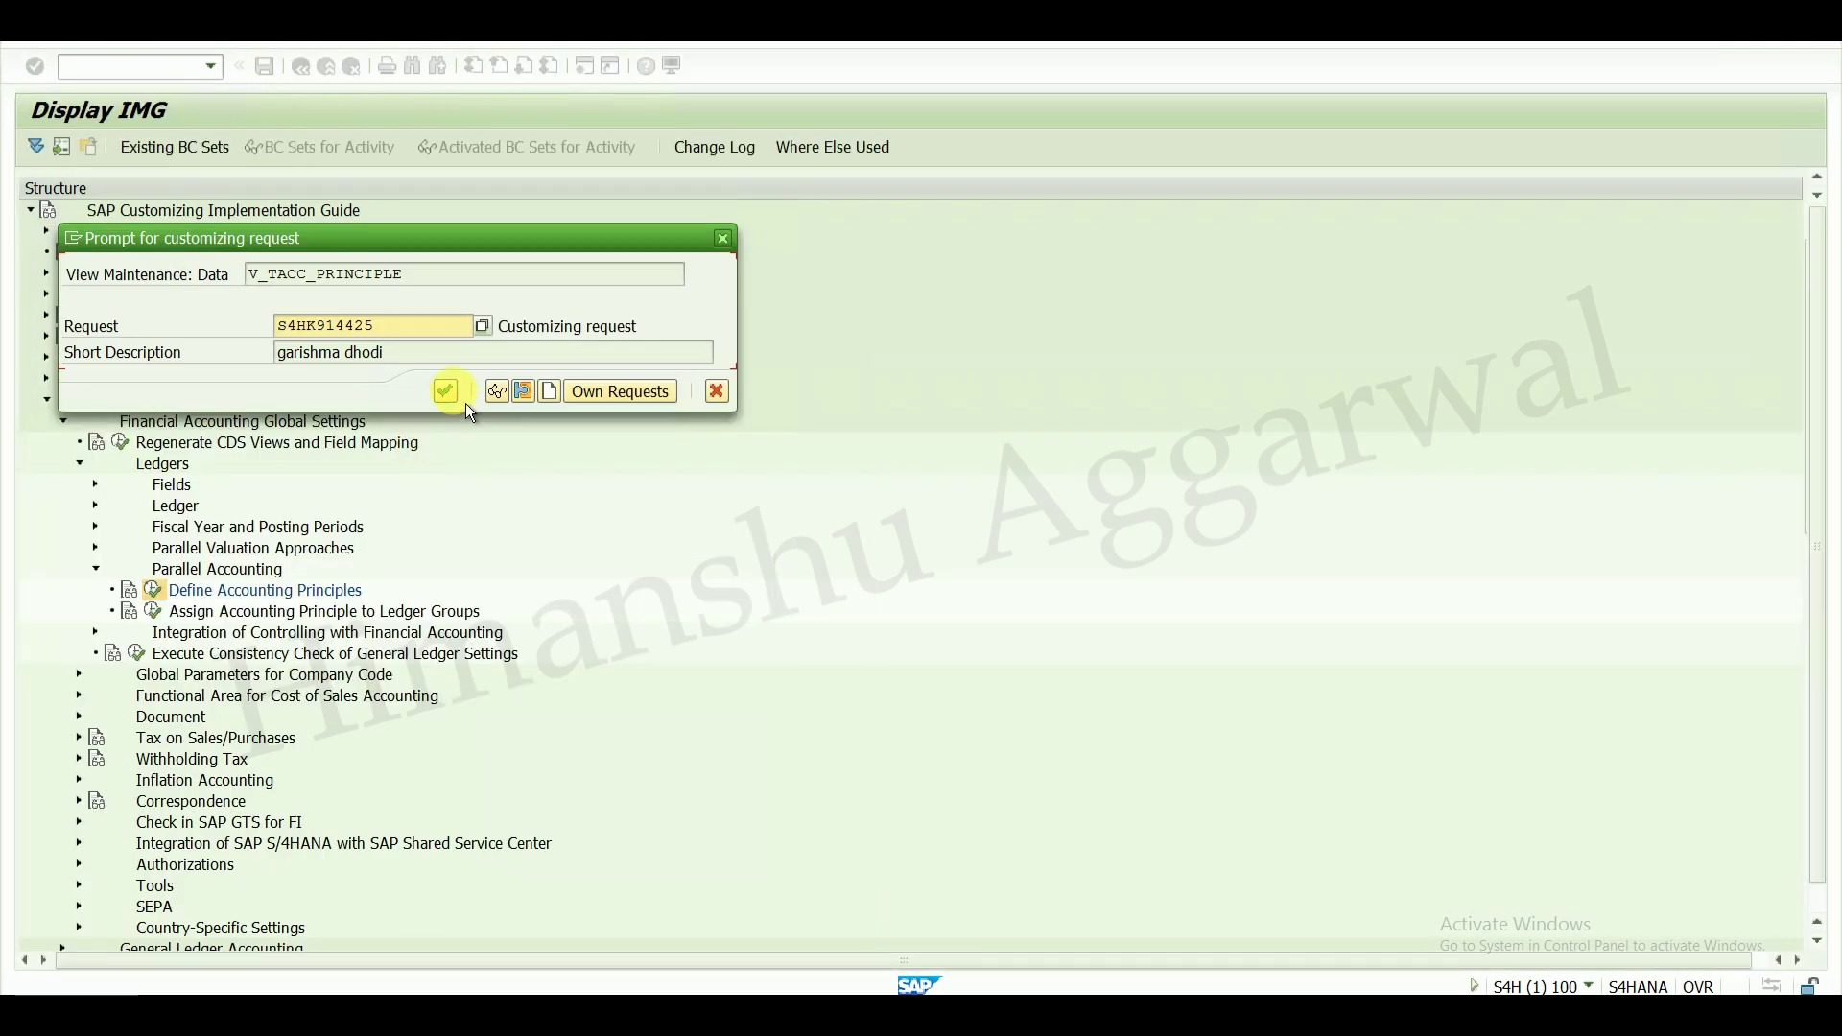
pyautogui.click(450, 393)
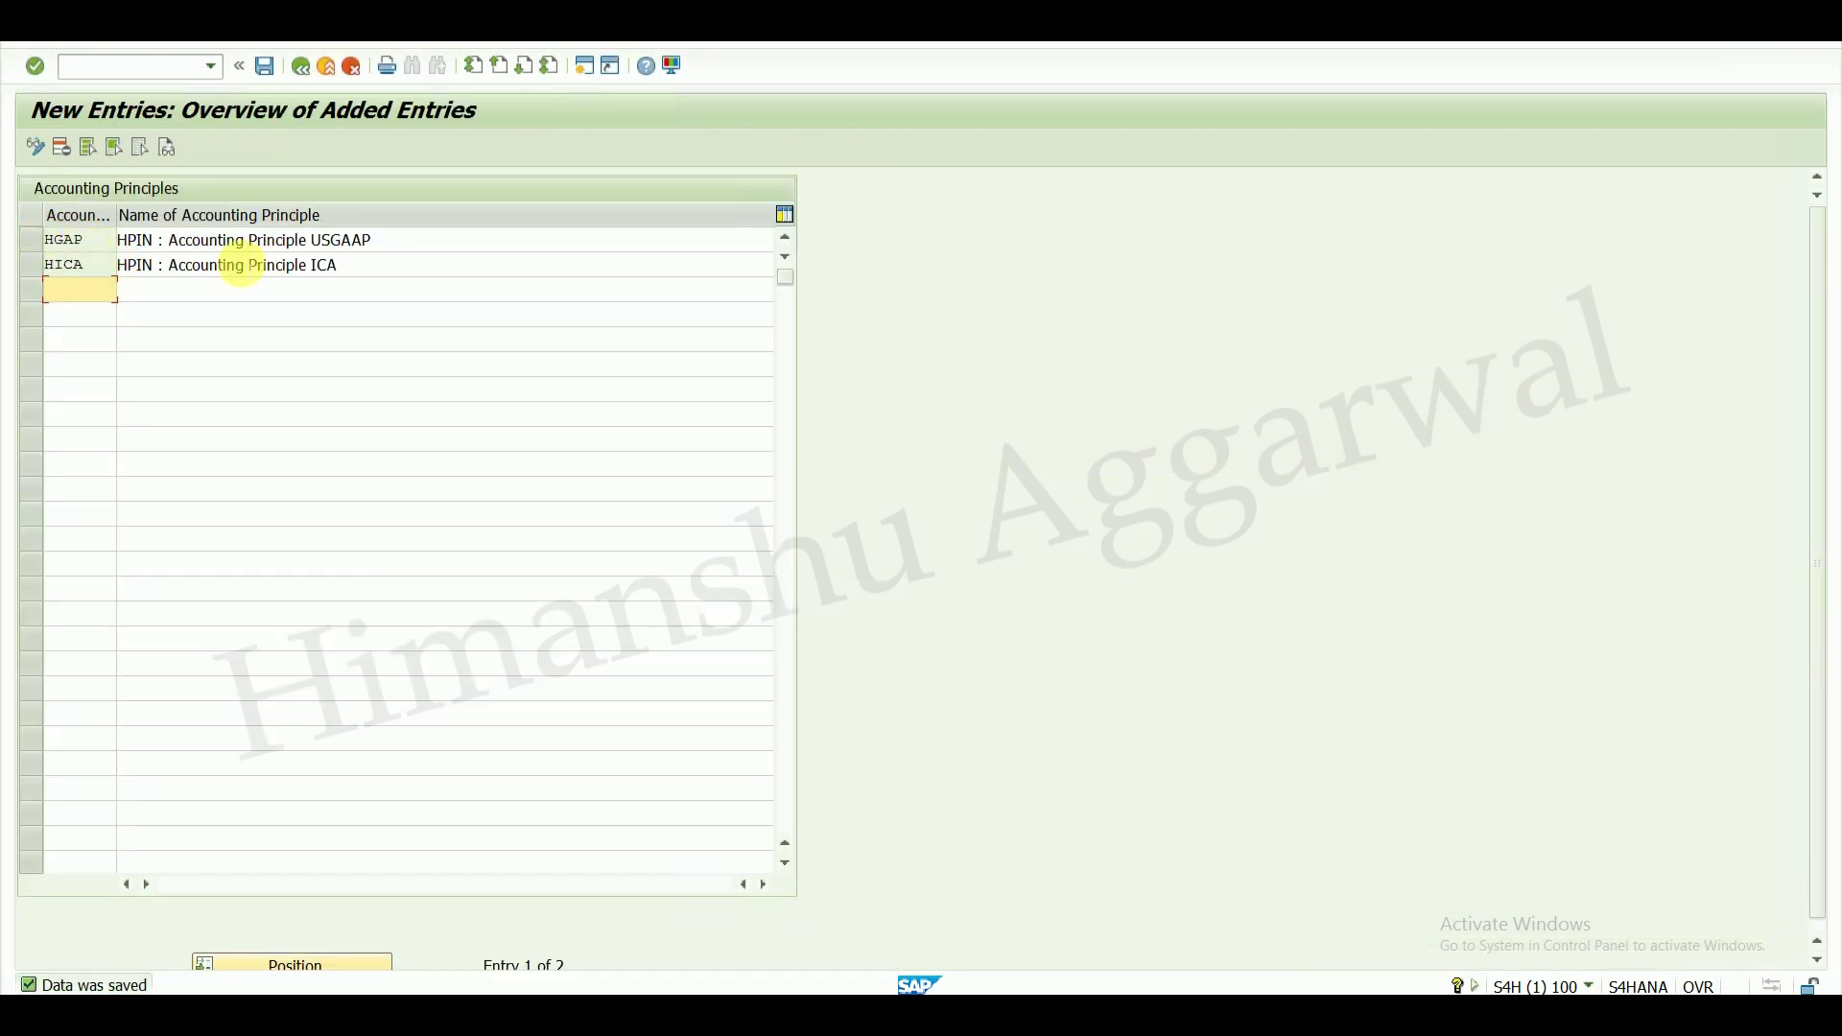
pyautogui.moveTo(82, 239); pyautogui.dragTo(33, 239)
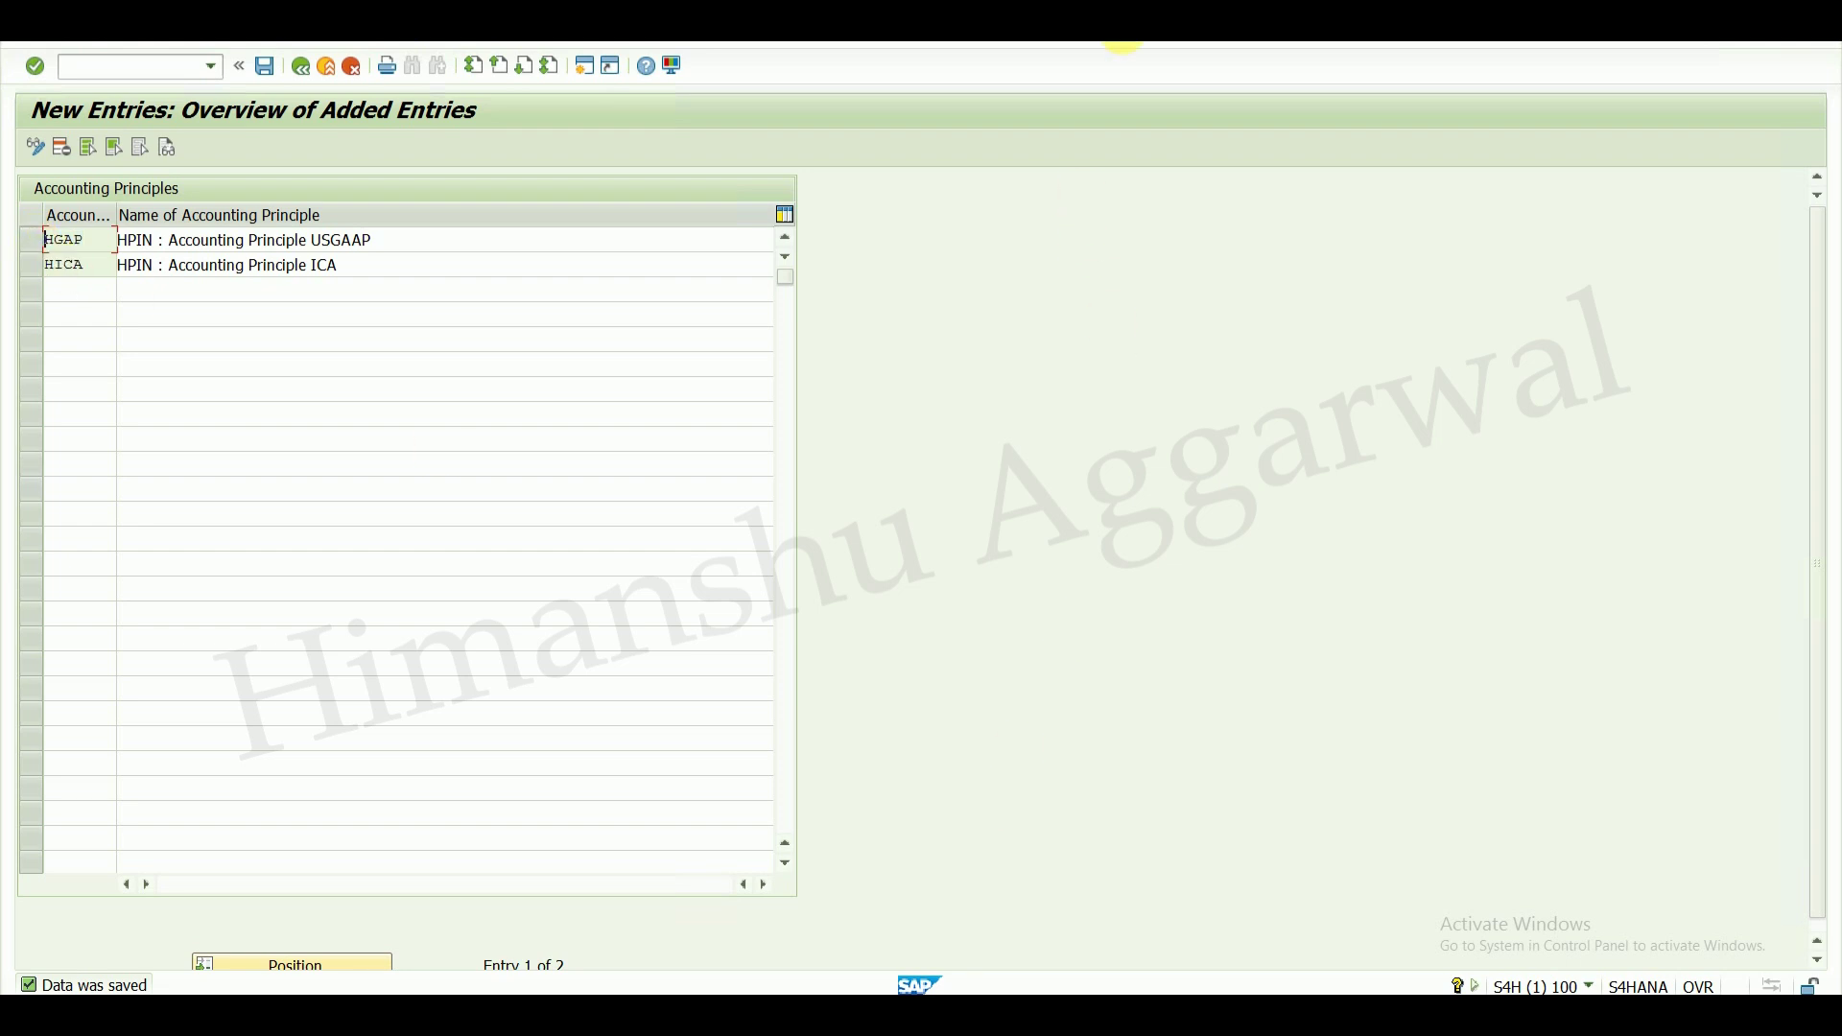
pyautogui.click(313, 84)
pyautogui.click(313, 84)
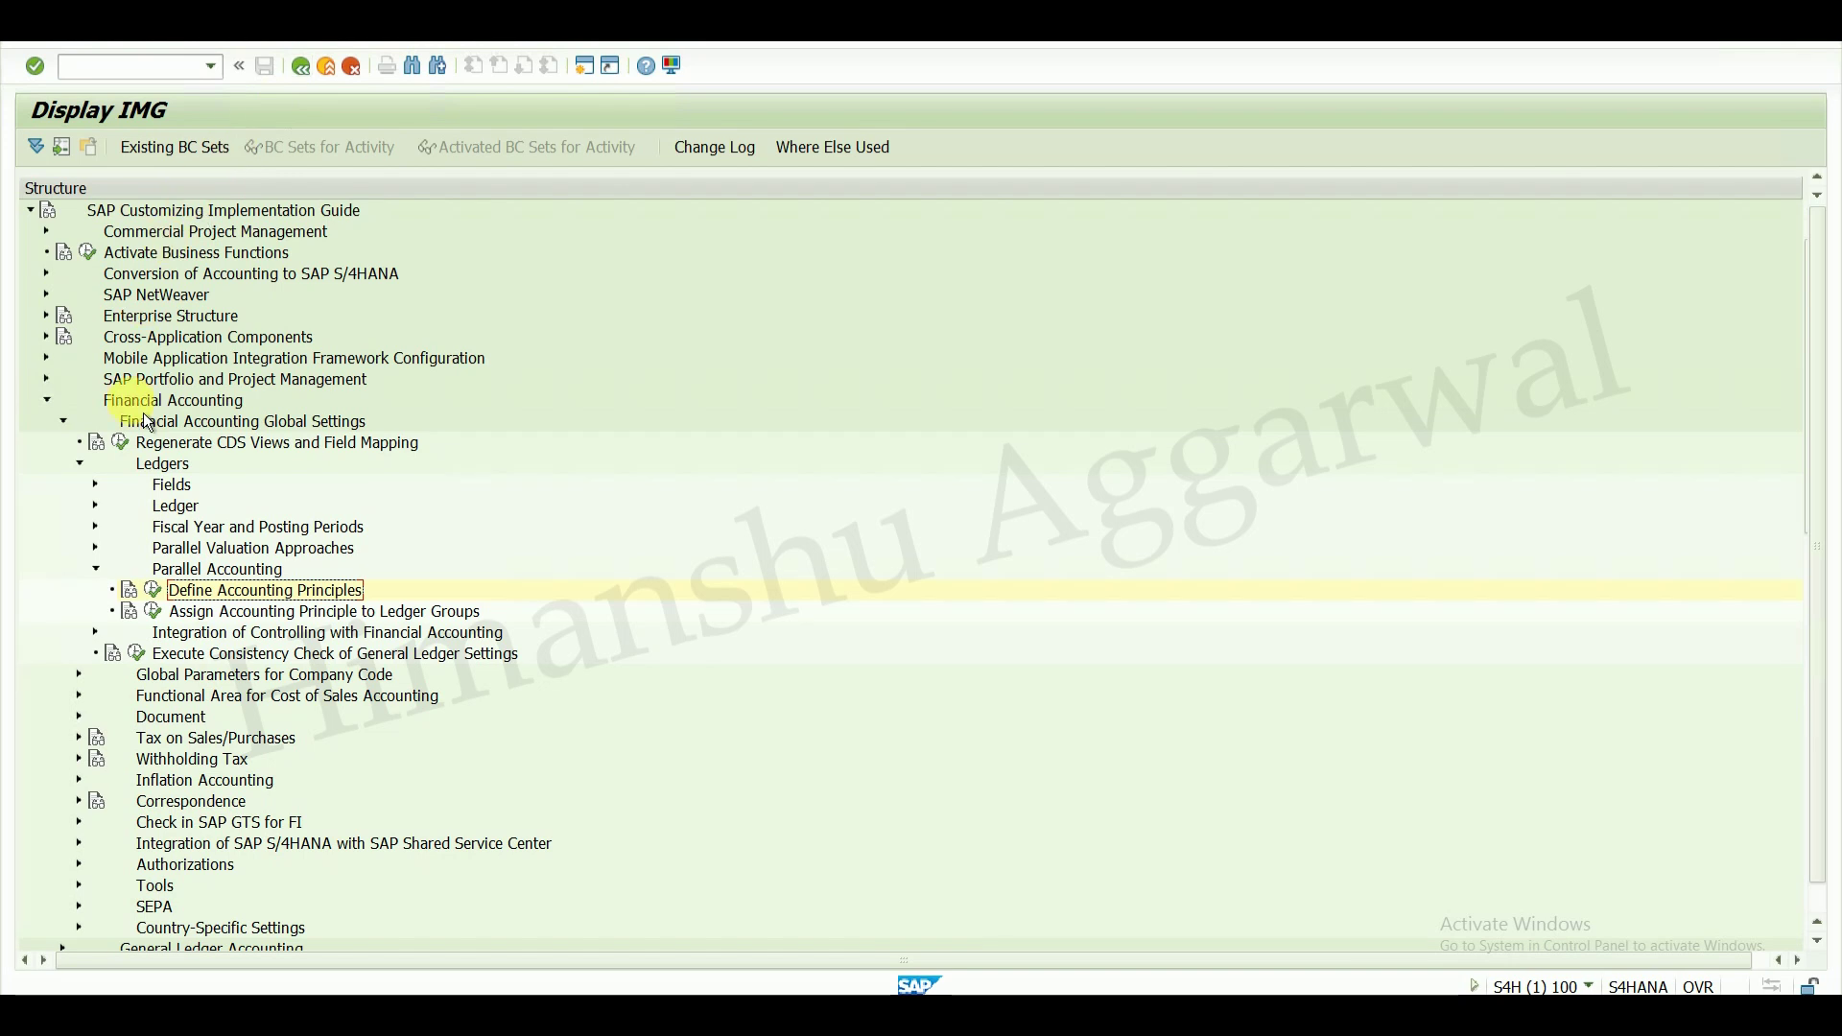
# - Check the activities under the Ledger node, and open Assign Accounting Principle to Ledger Groups under Parallel Accounting
pyautogui.click(96, 507)
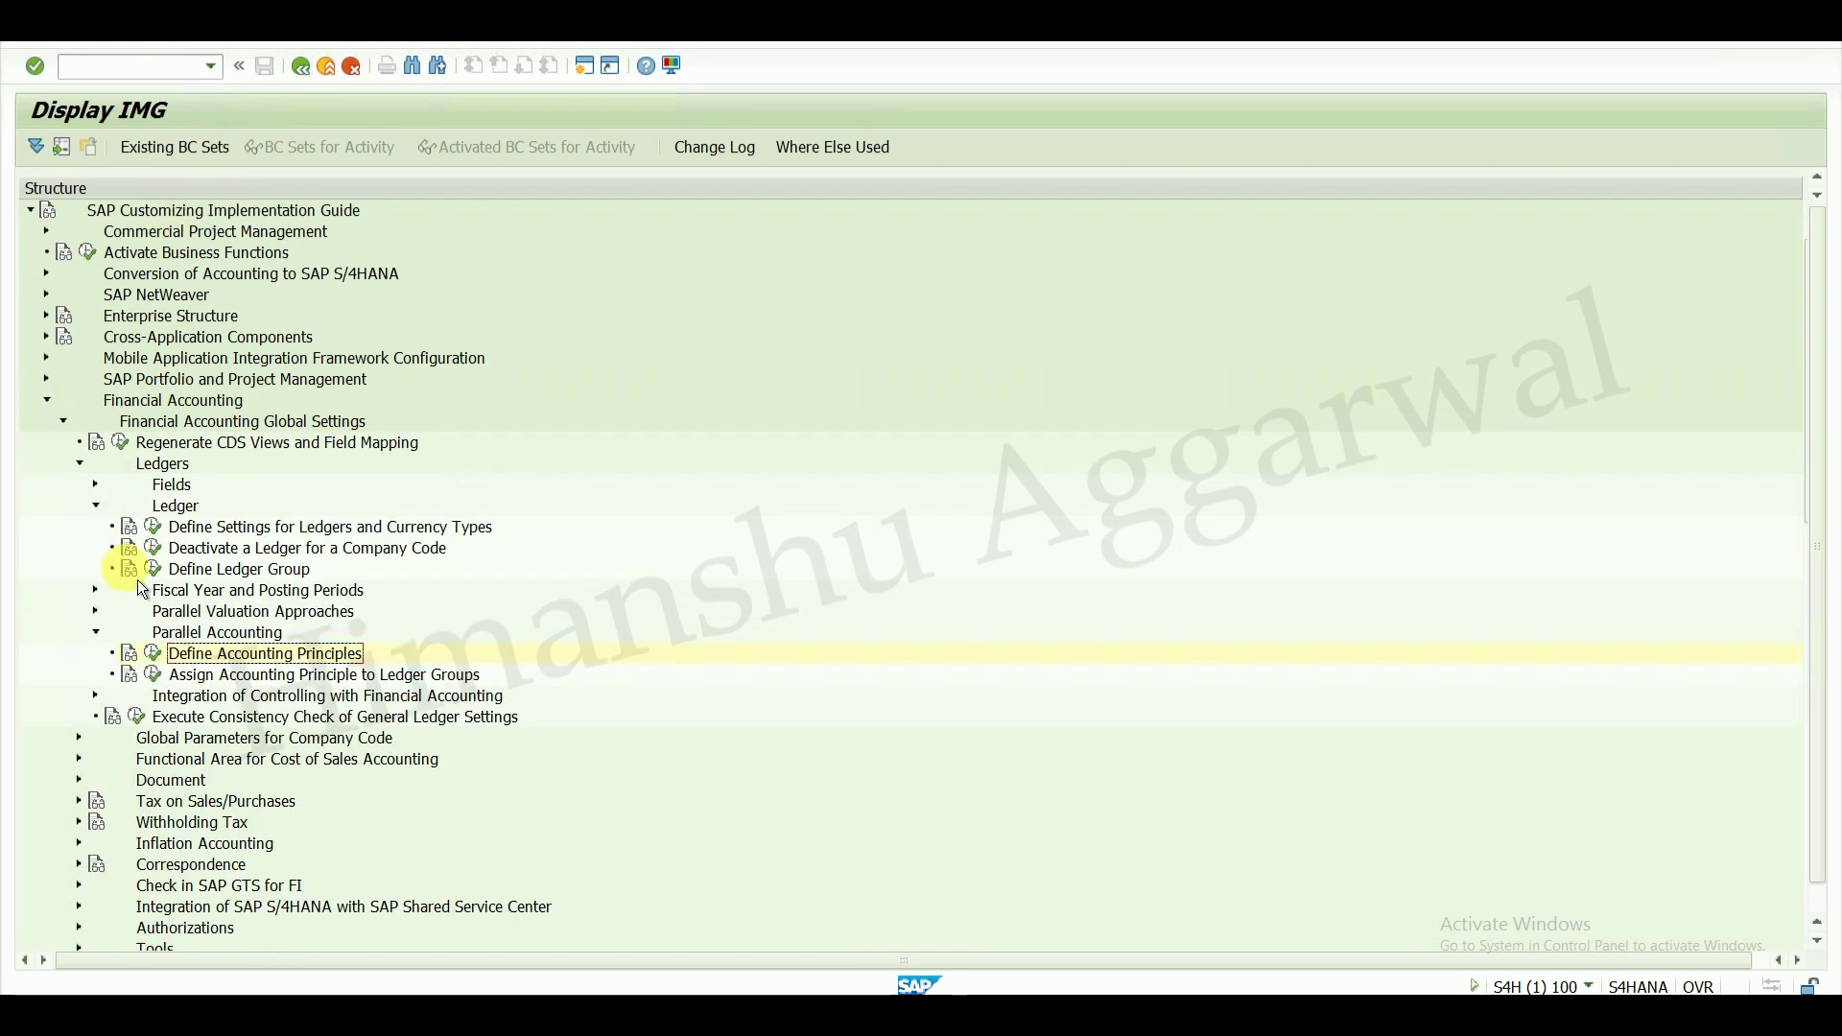
pyautogui.click(97, 507)
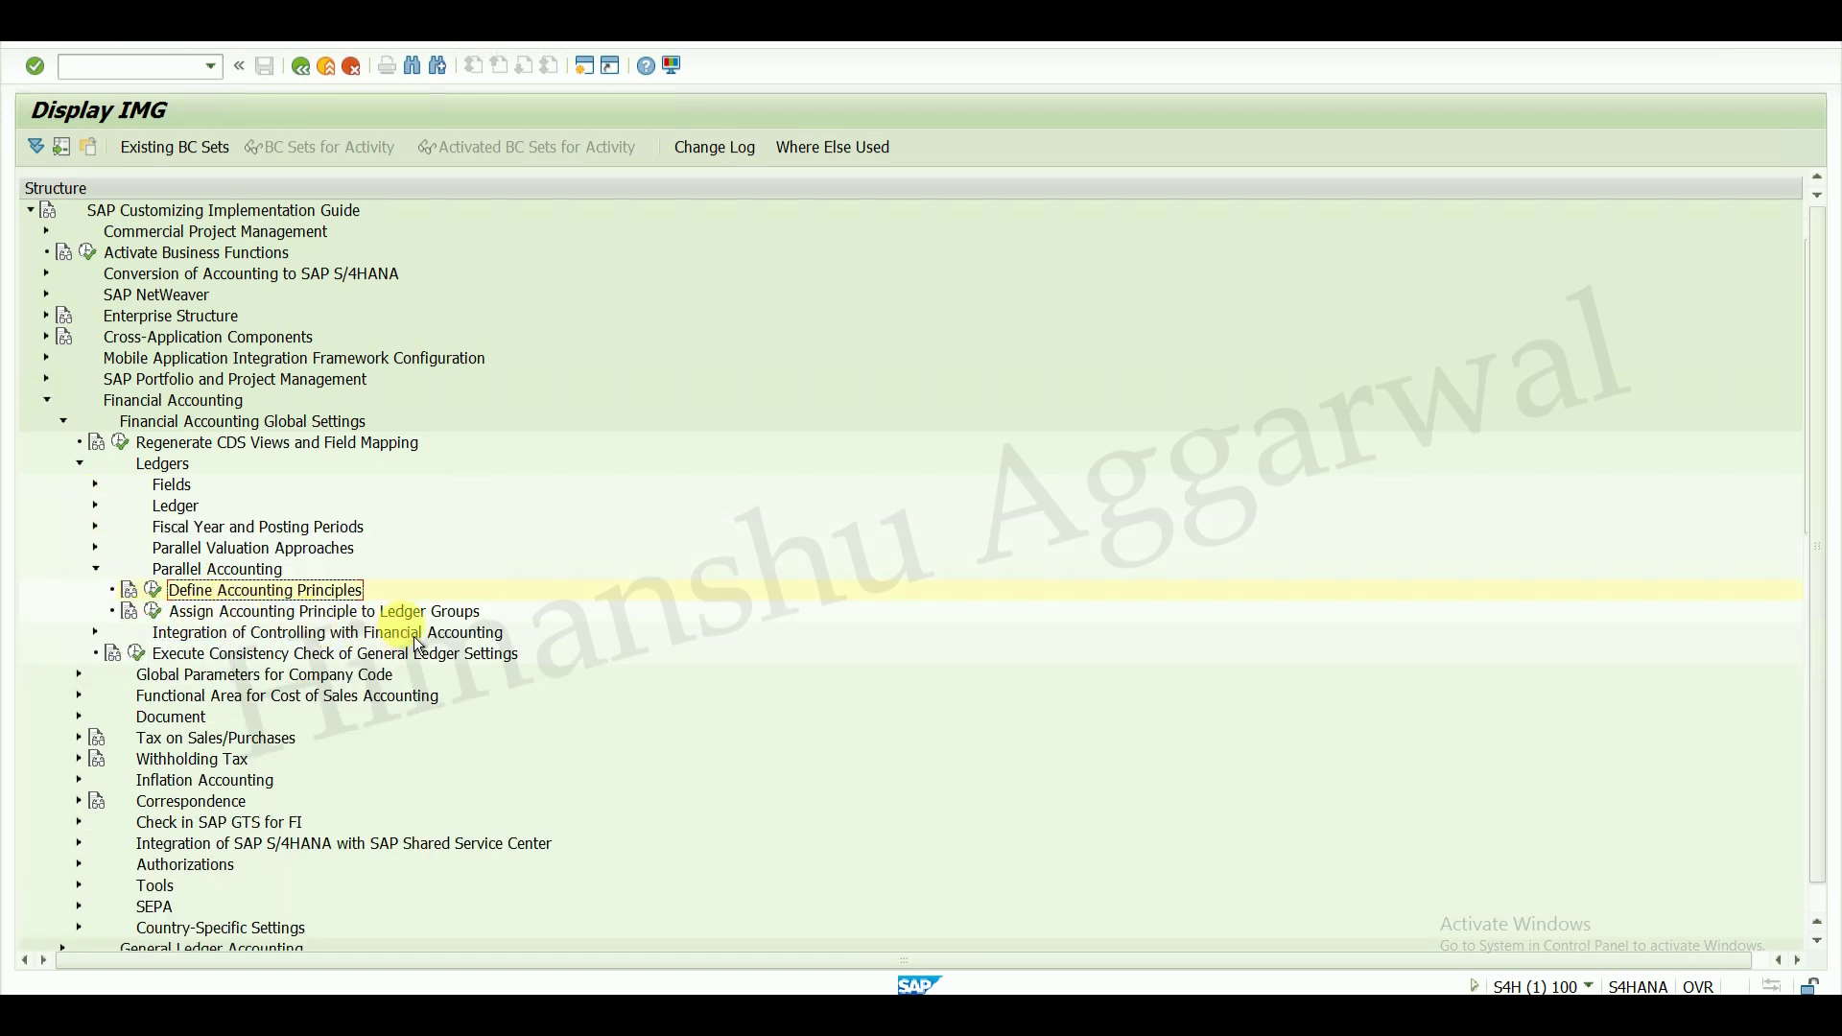
pyautogui.click(153, 613)
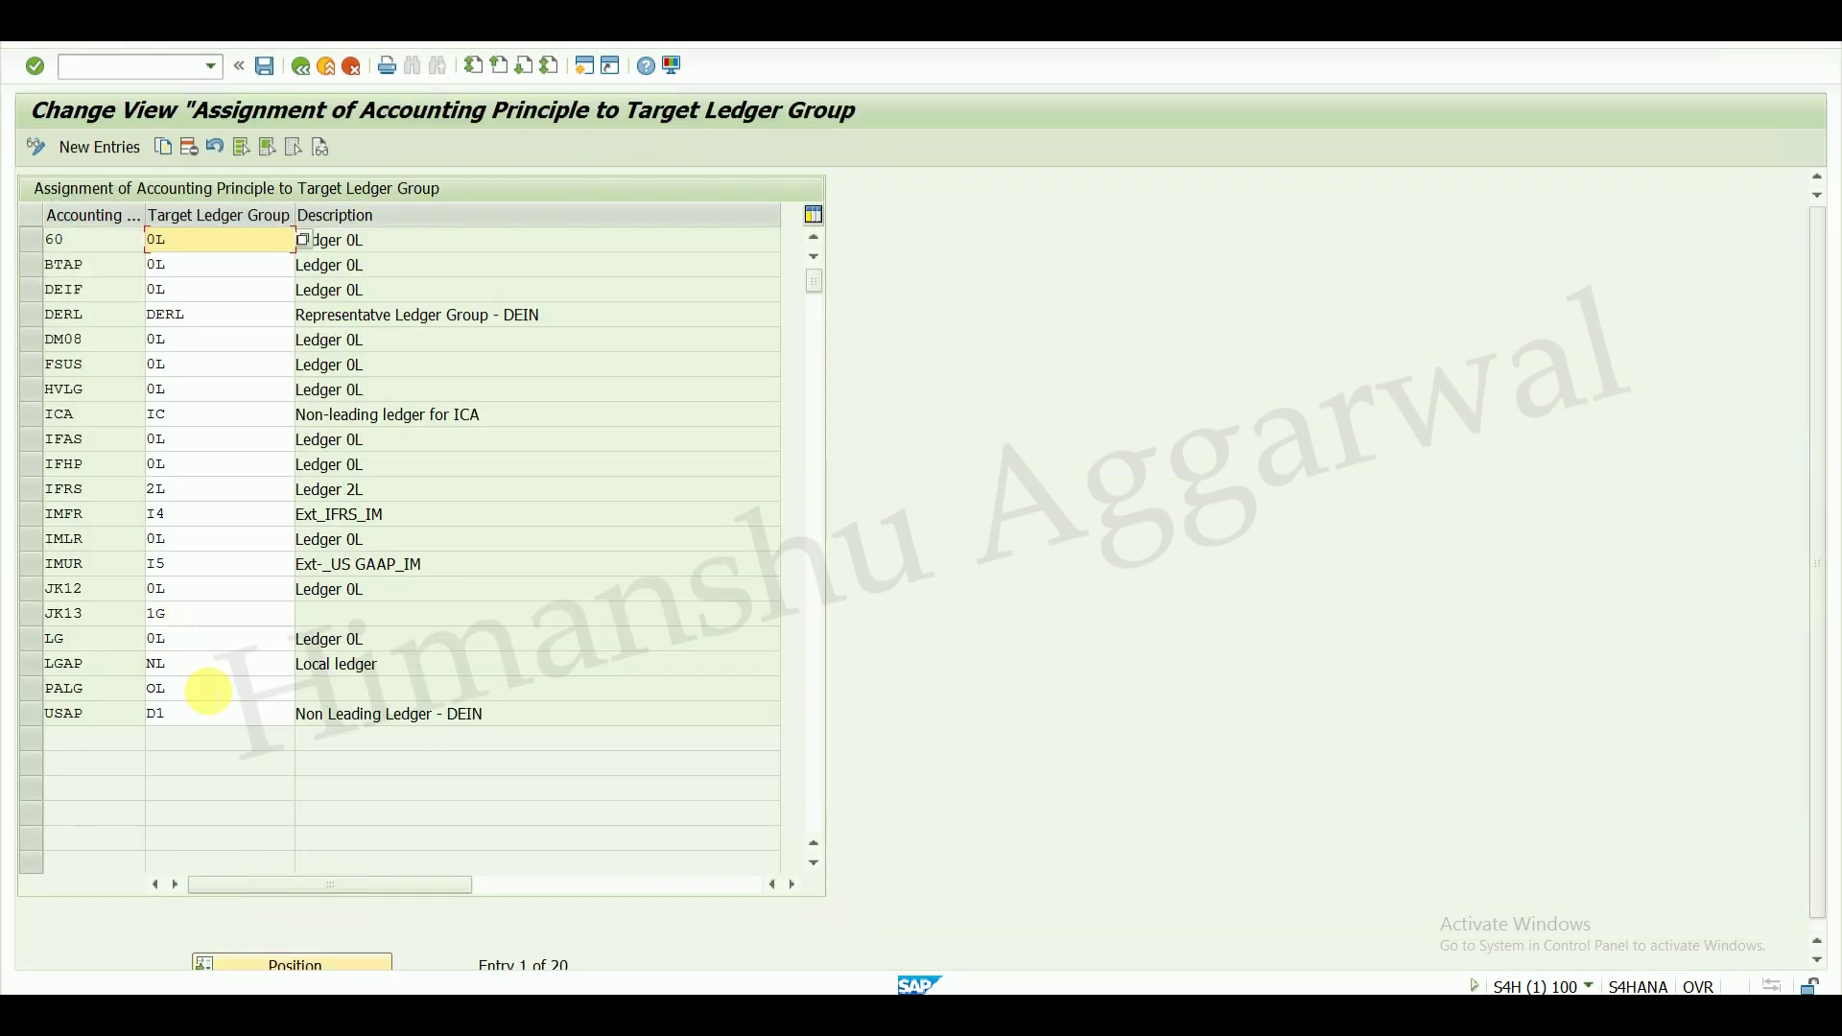
# - Add a new assignment of accounting principle HGAP to target ledger group 0L
pyautogui.click(99, 148)
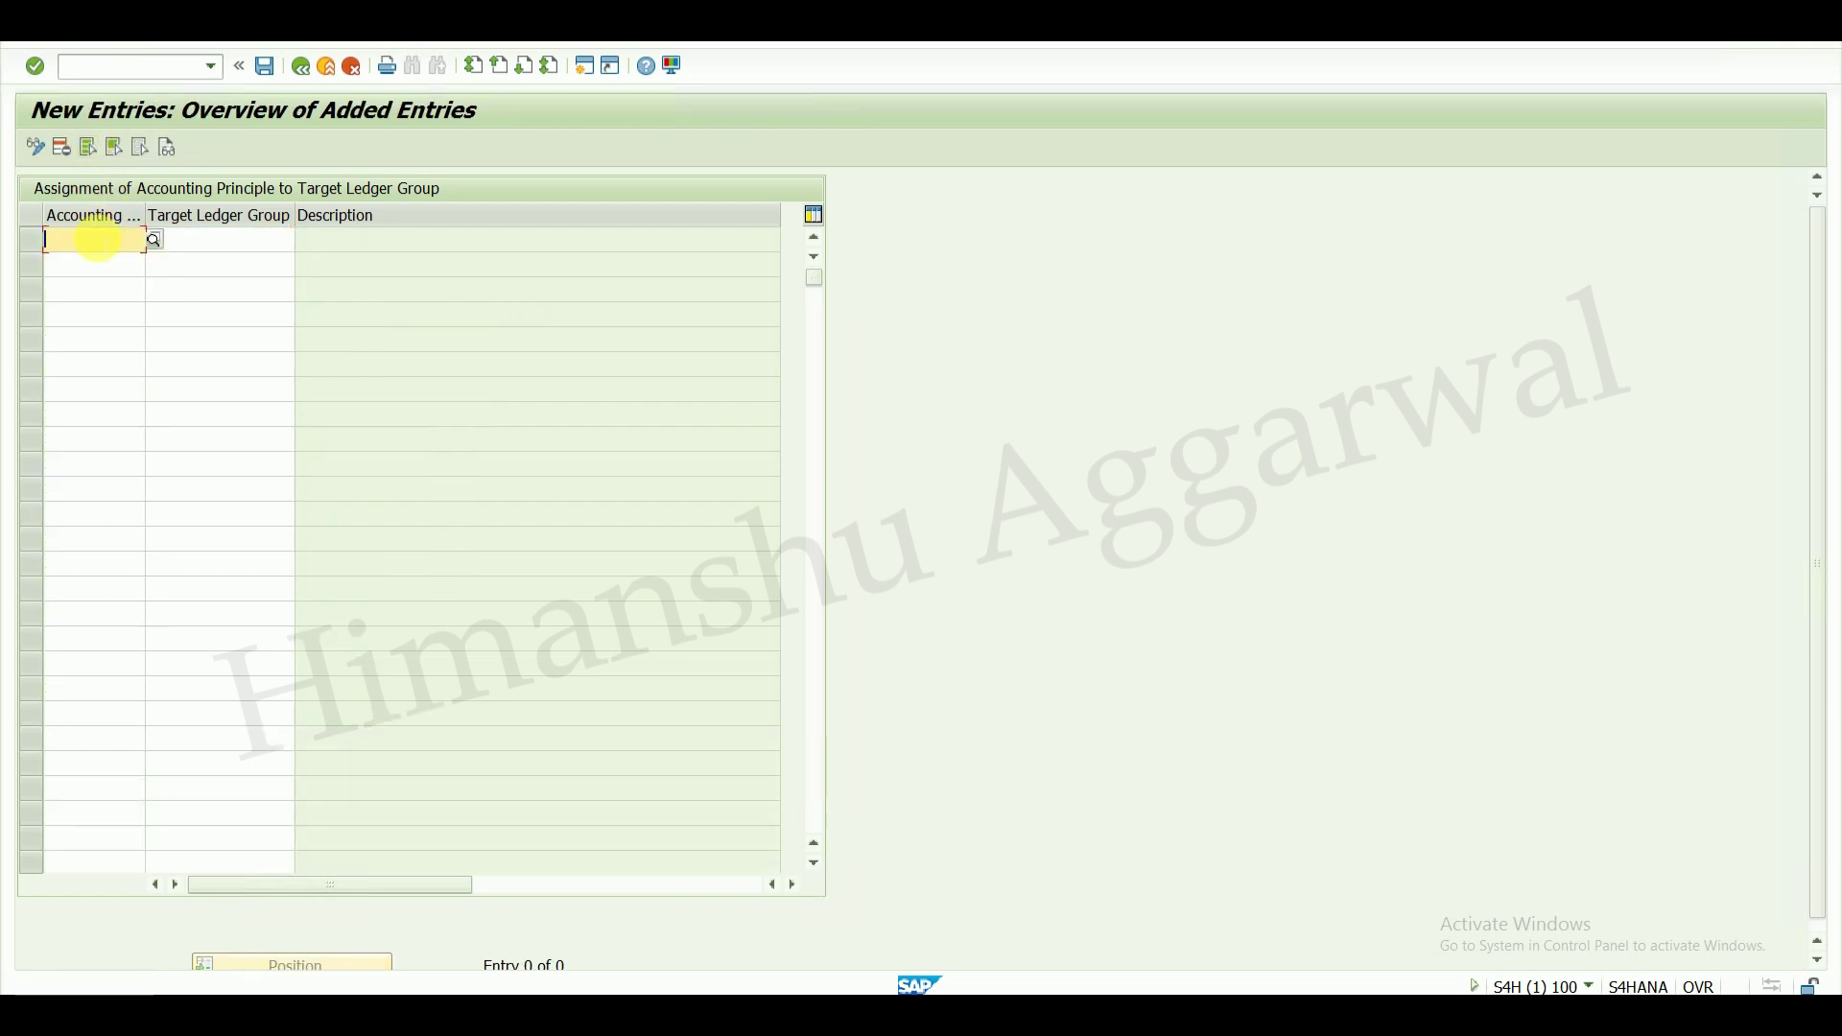
pyautogui.write('HGAP')
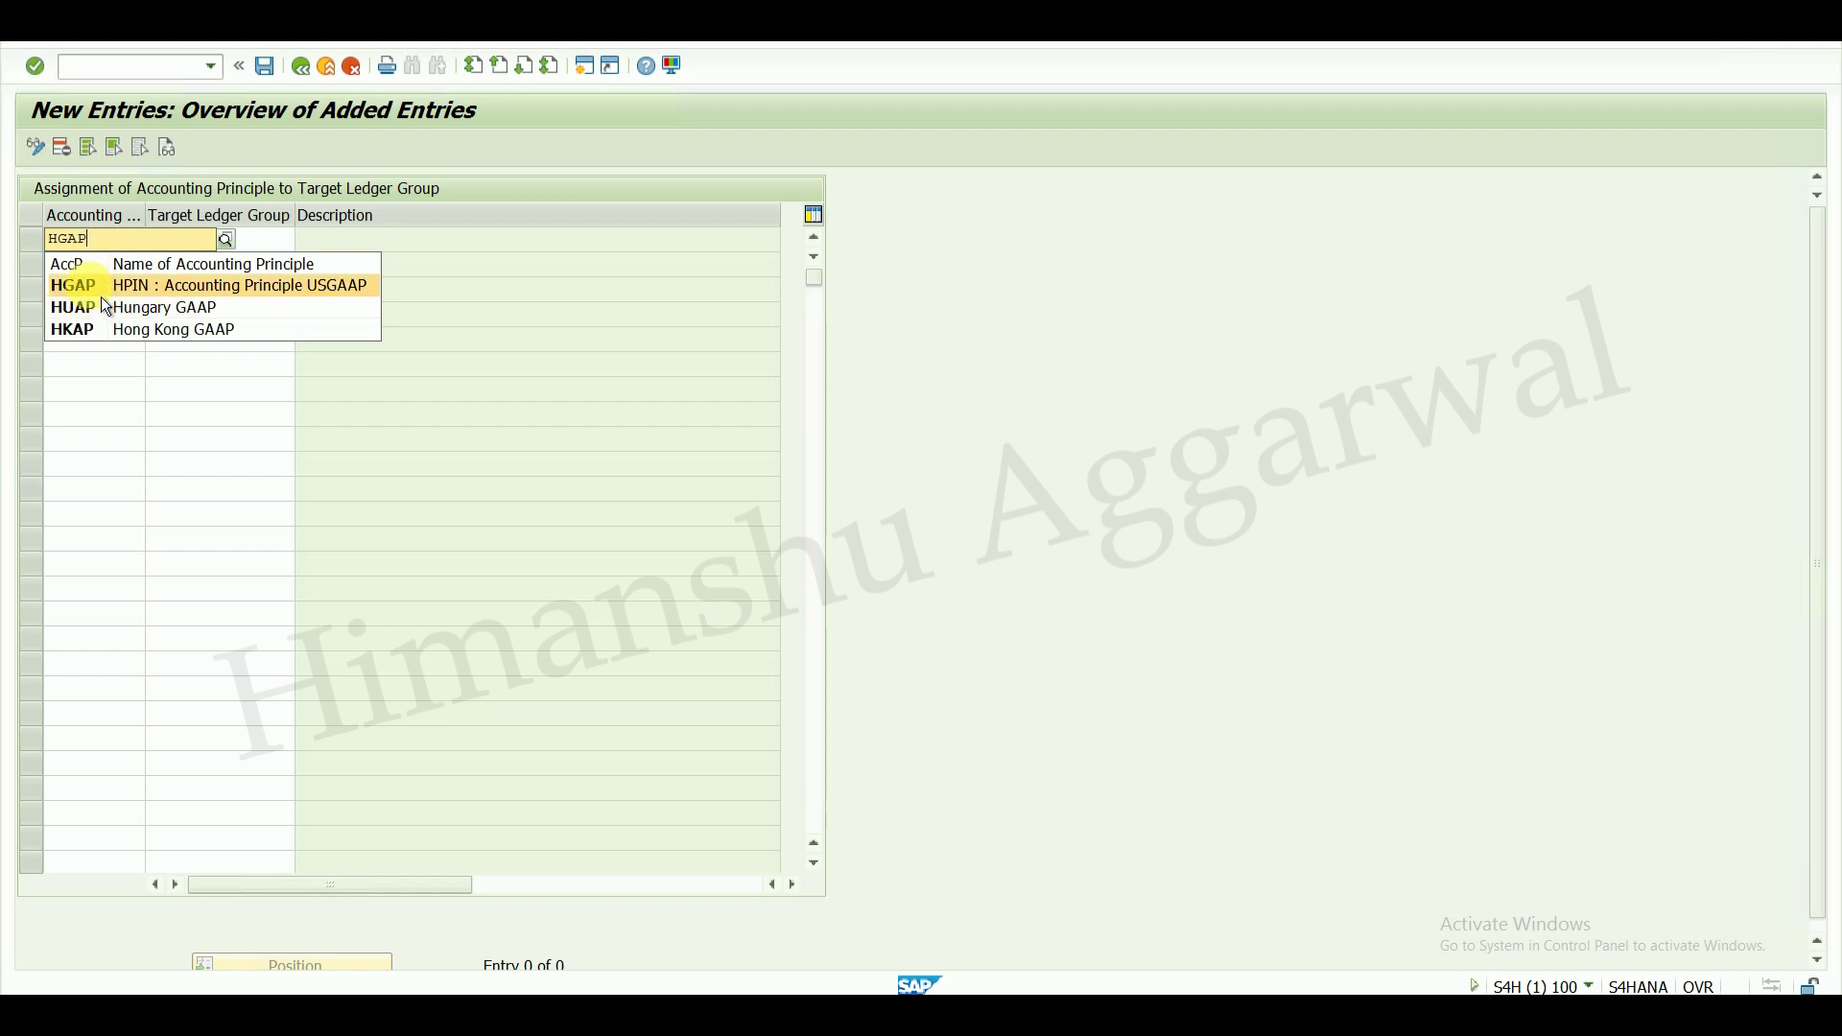
pyautogui.click(219, 242)
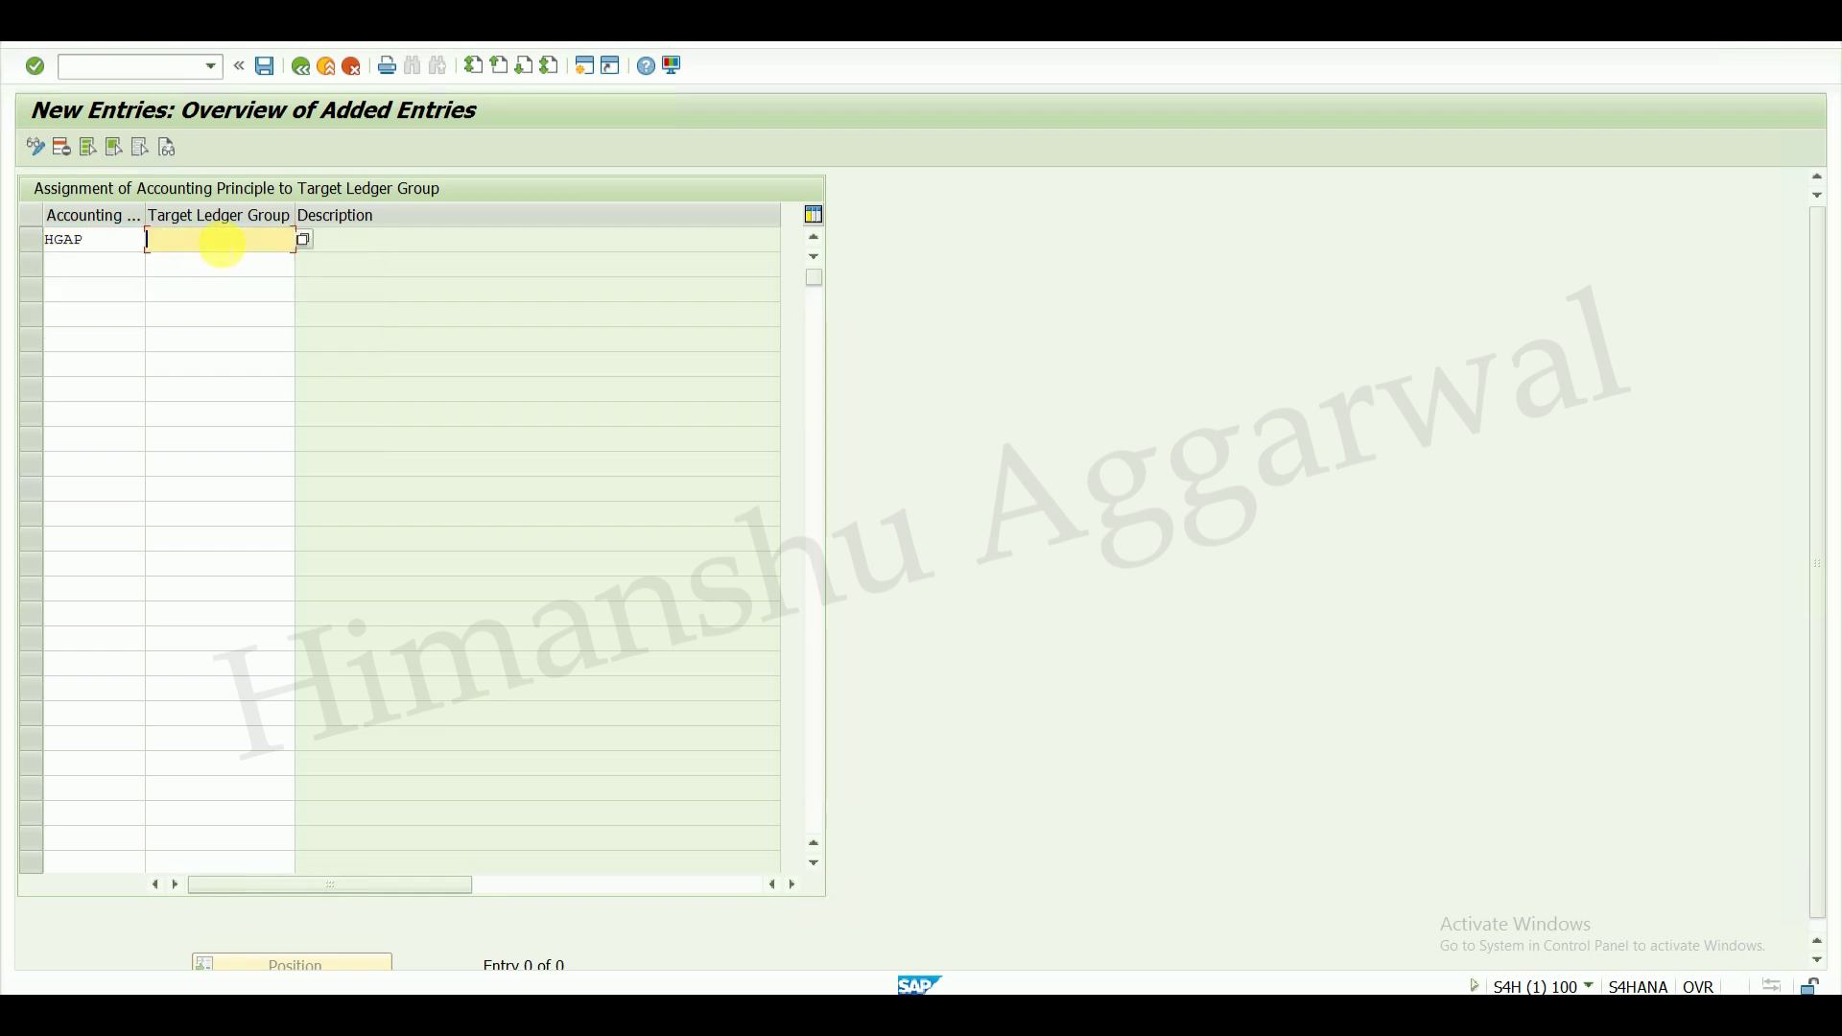
pyautogui.write('0L')
pyautogui.press('Return')
# - Add a second assignment of accounting principle HICA to target ledger group H1
pyautogui.click(139, 266)
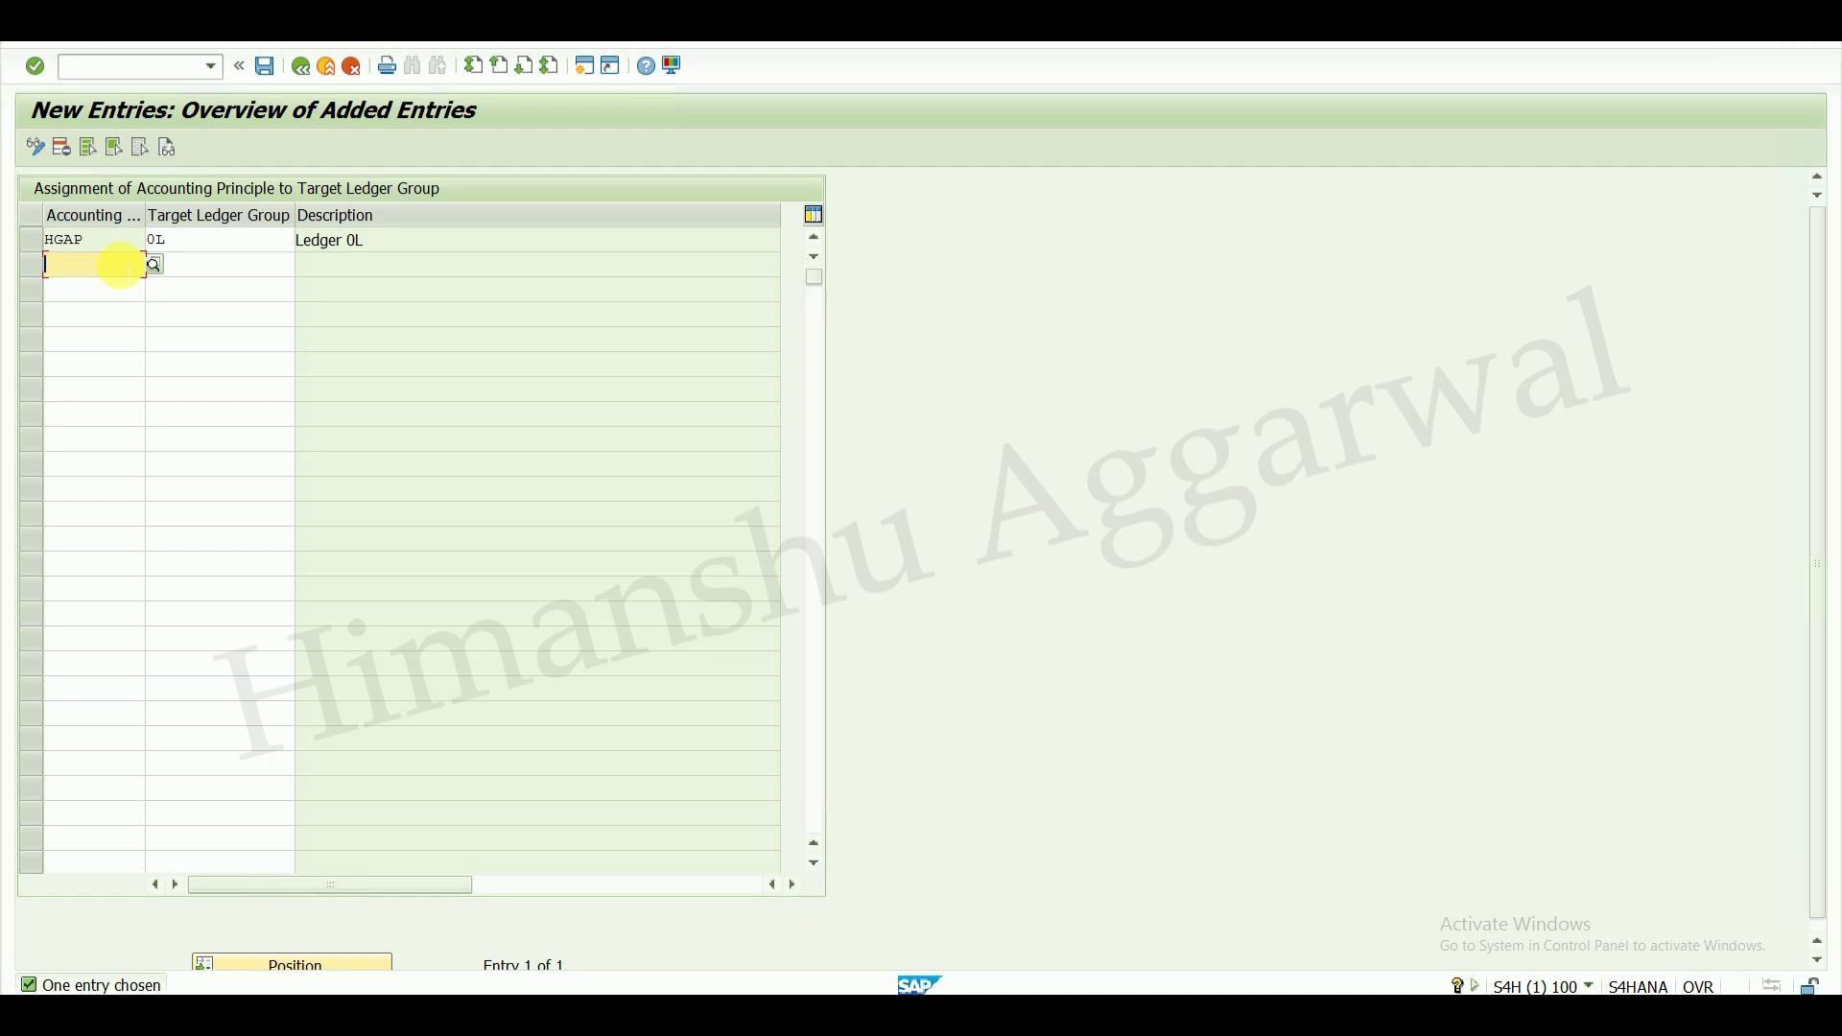
pyautogui.write('H')
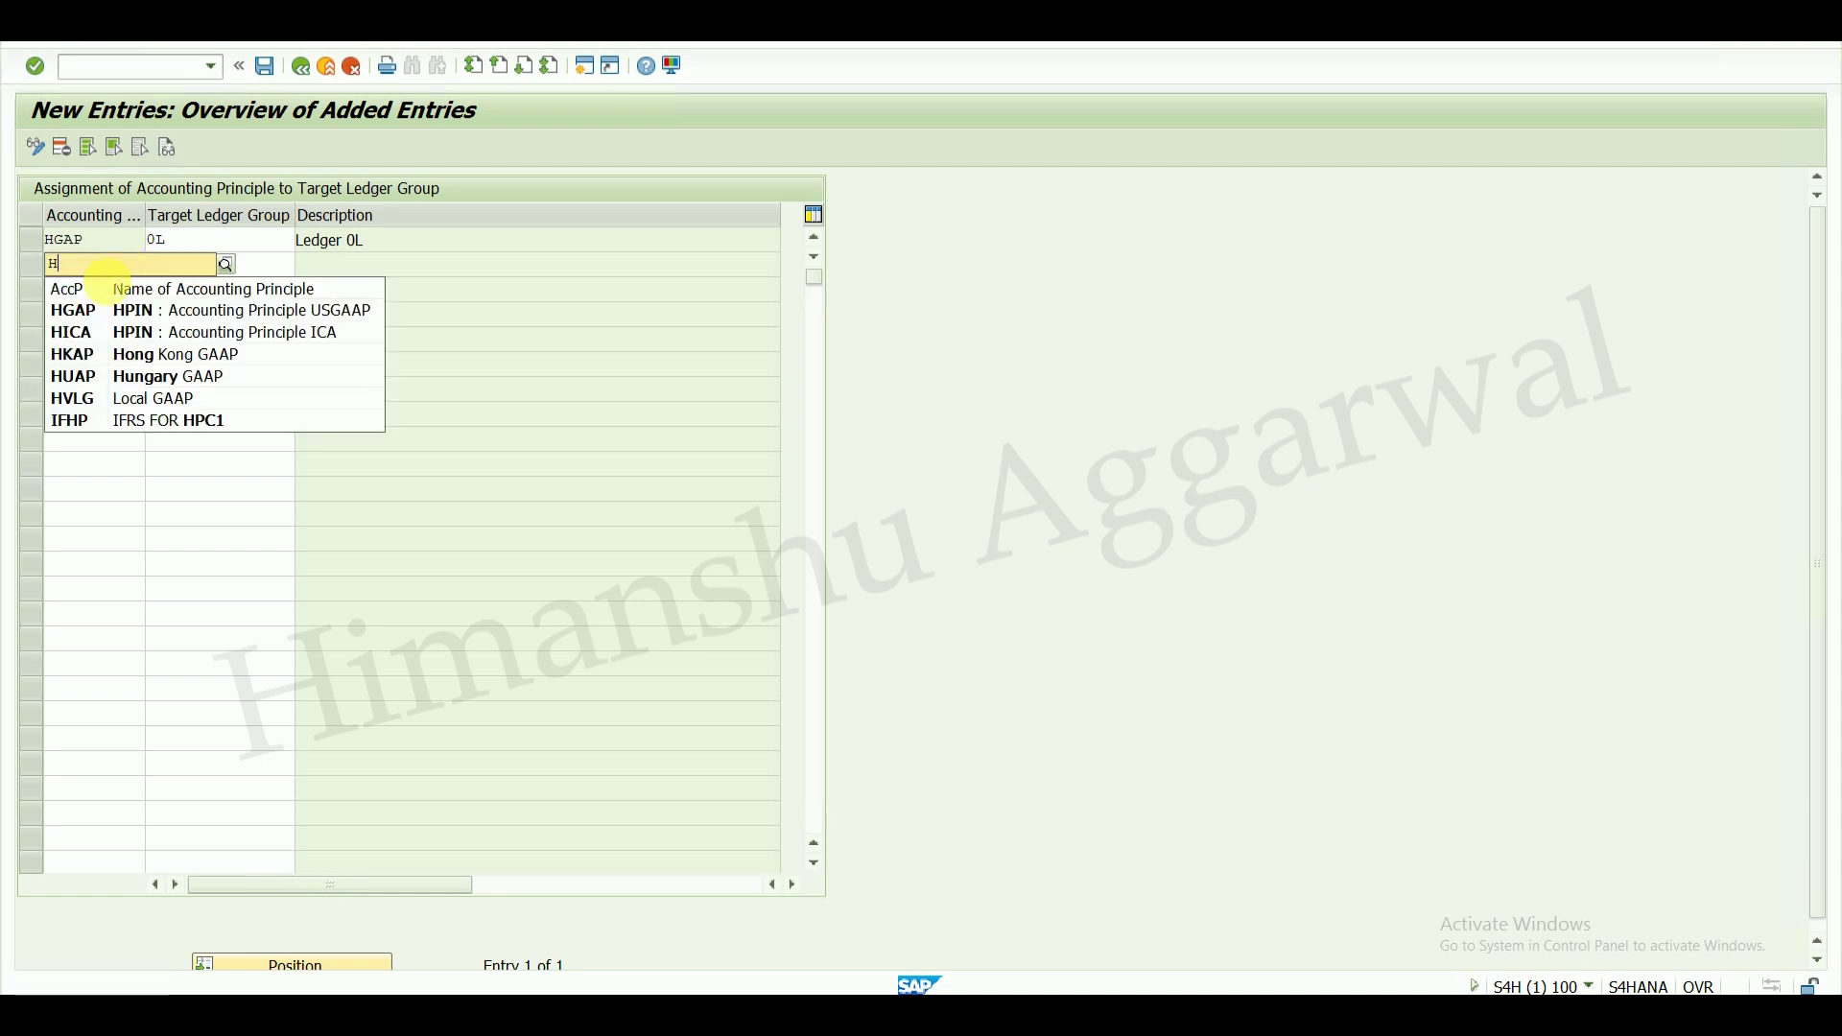
pyautogui.click(144, 333)
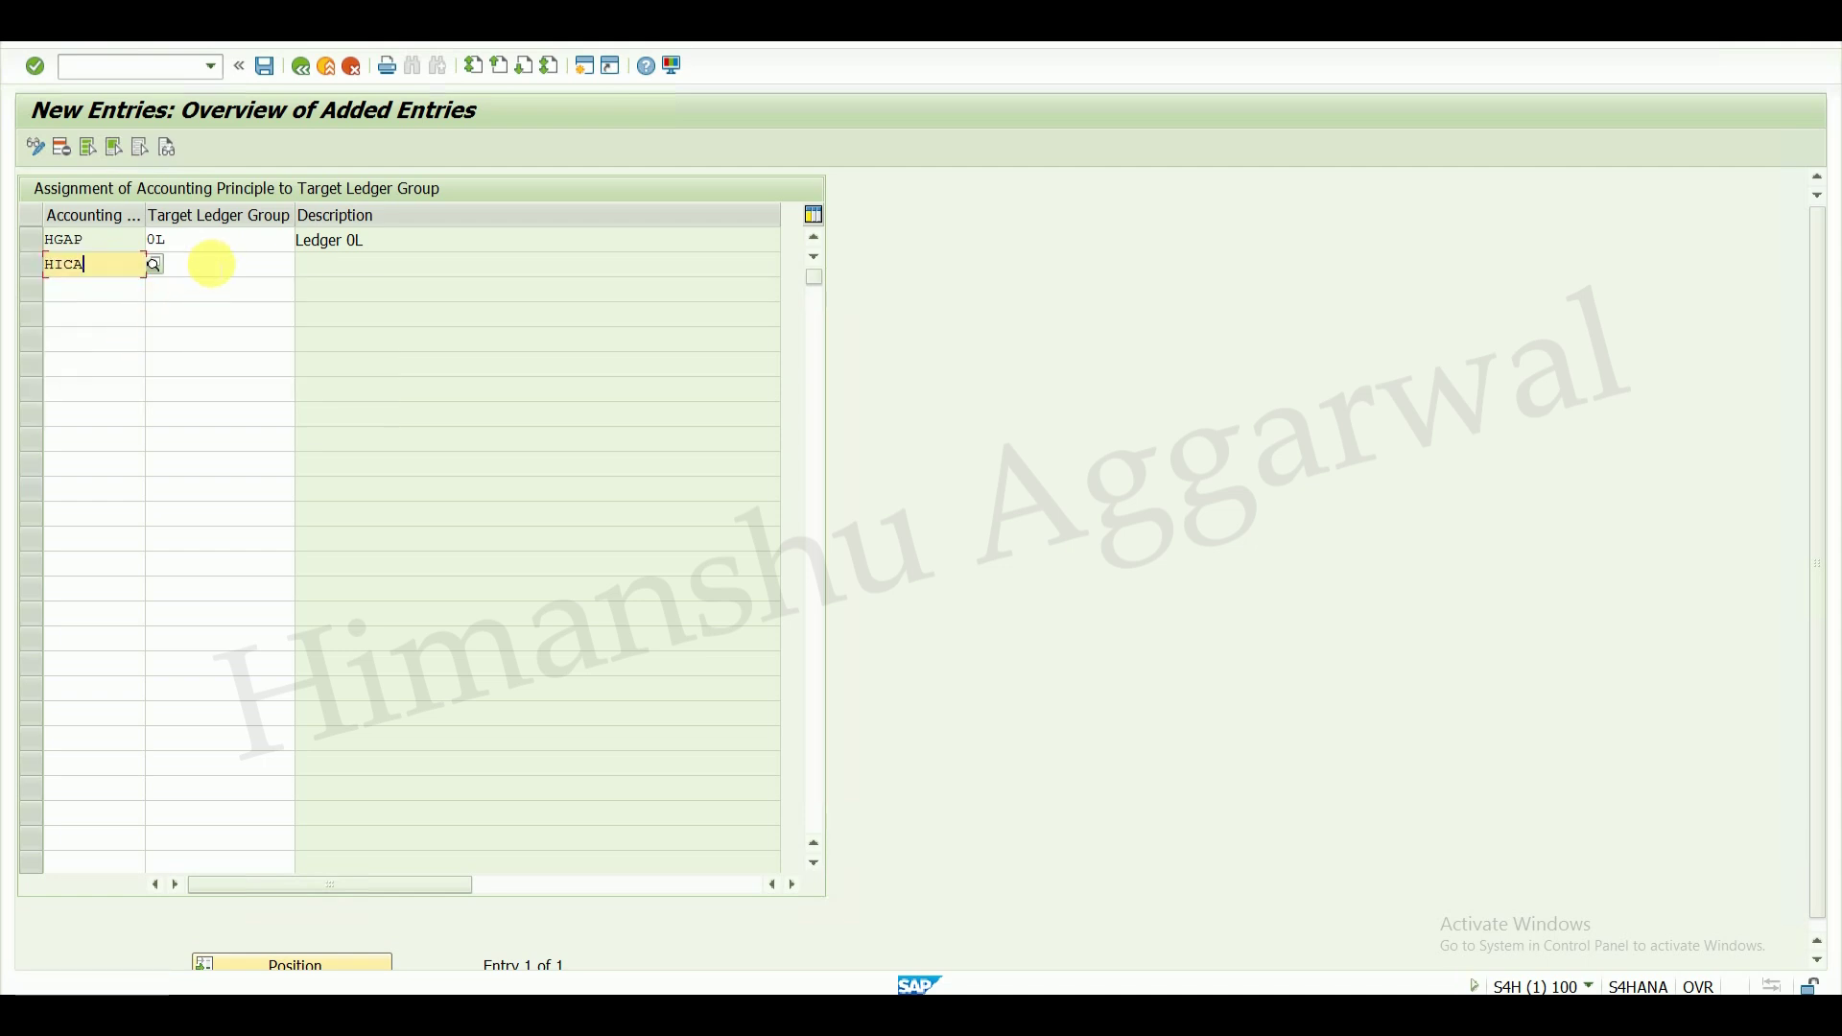
pyautogui.click(215, 266)
pyautogui.write('H1')
pyautogui.press('Return')
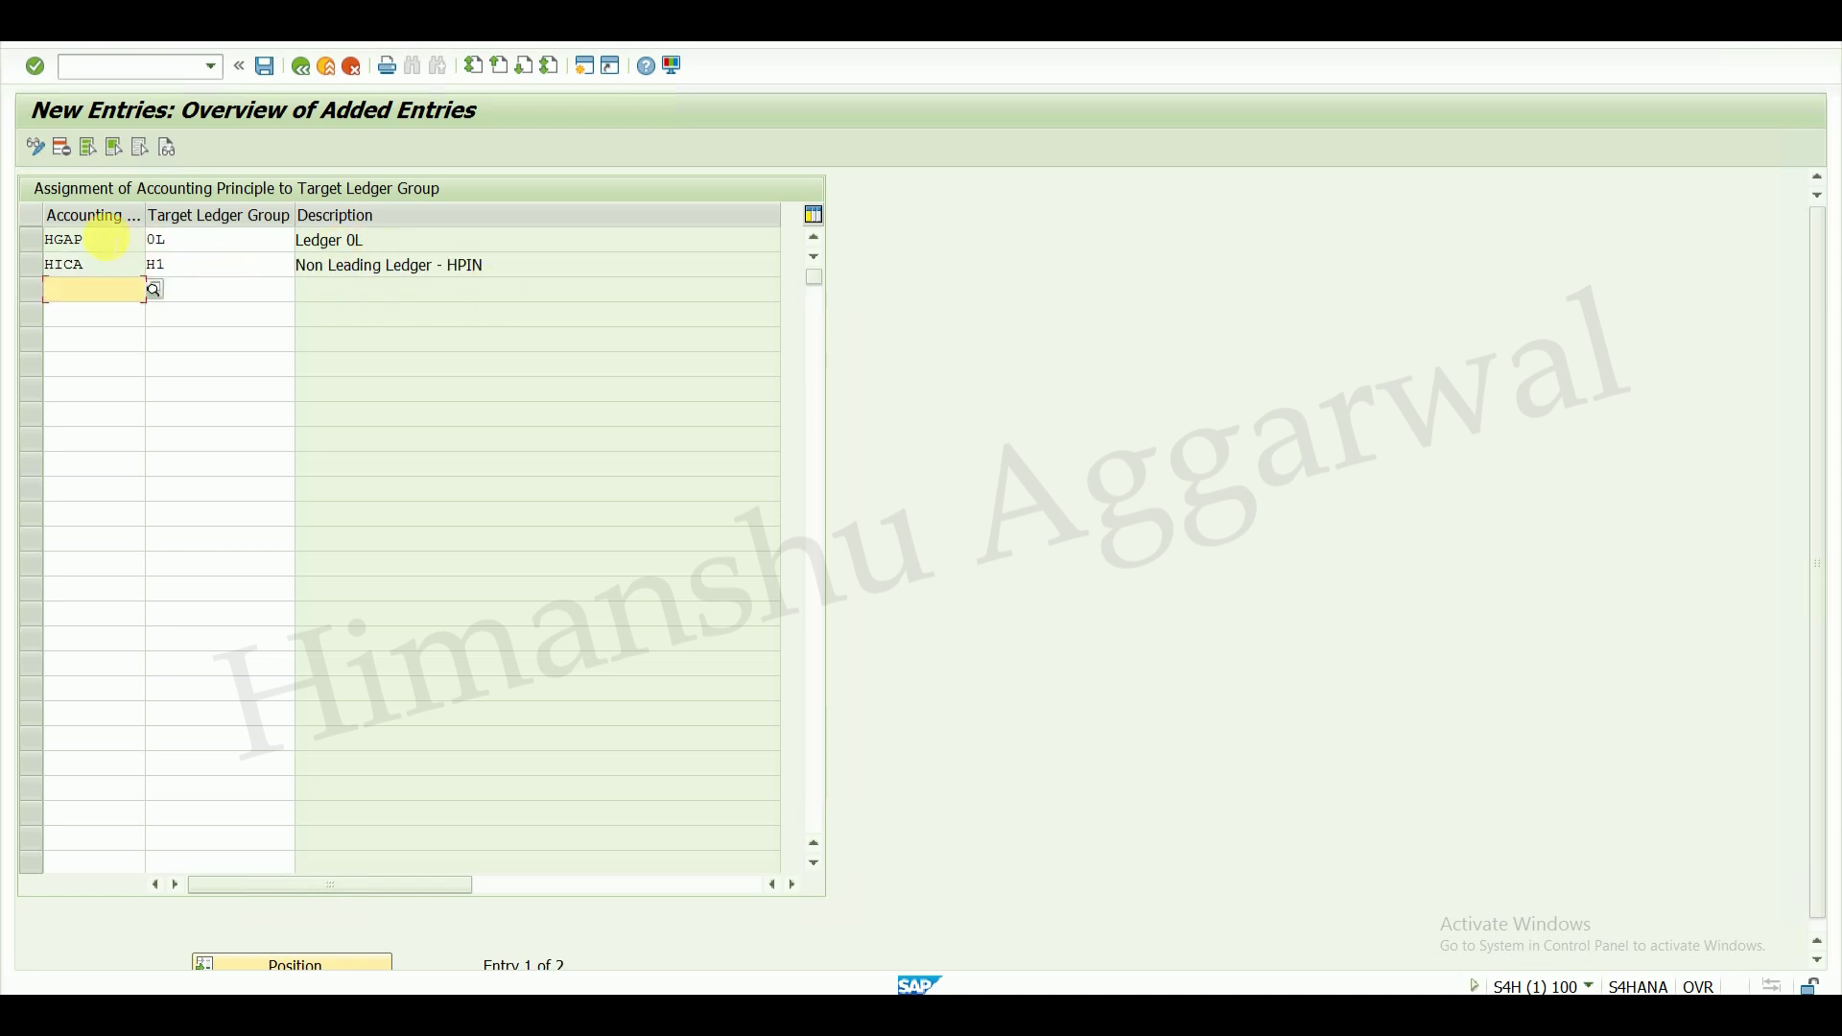
# - Switch to the Excel configuration sheet, check the planned accounting principles for ledgers 0L and H1, and return to SAP to compare the assignments
pyautogui.click(206, 239)
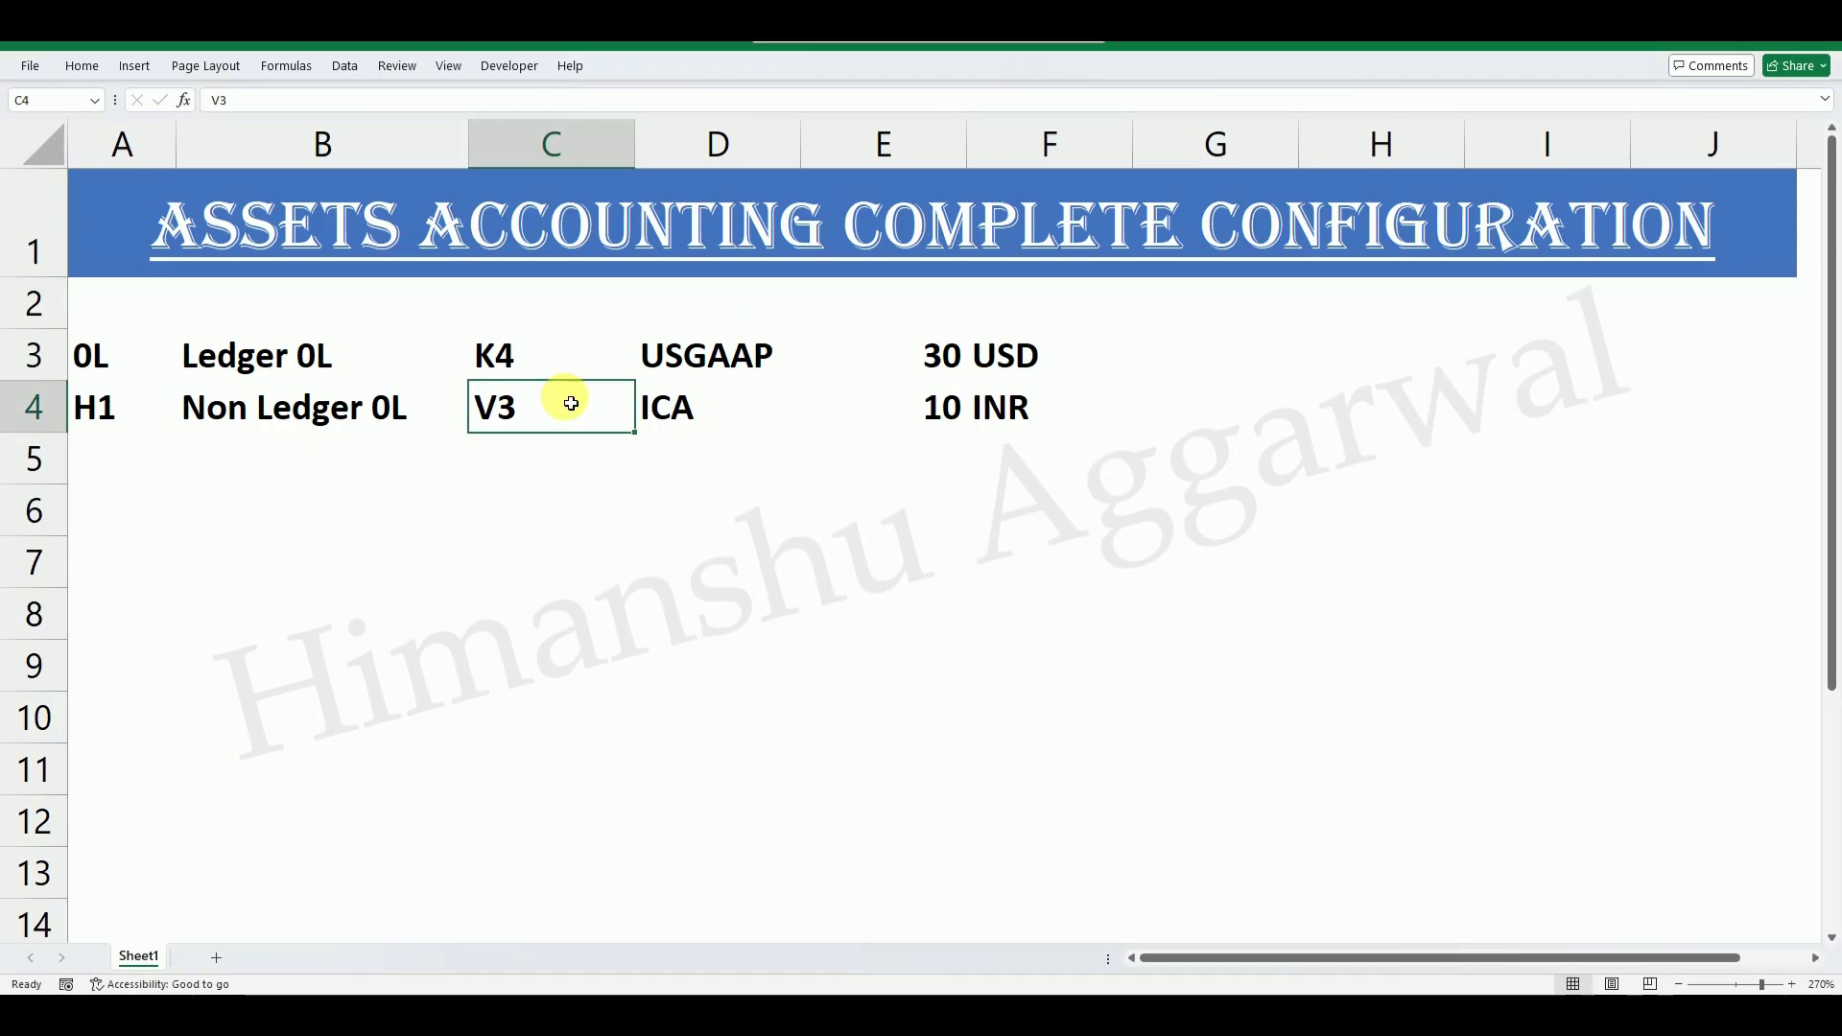
pyautogui.moveTo(123, 354); pyautogui.dragTo(1072, 364)
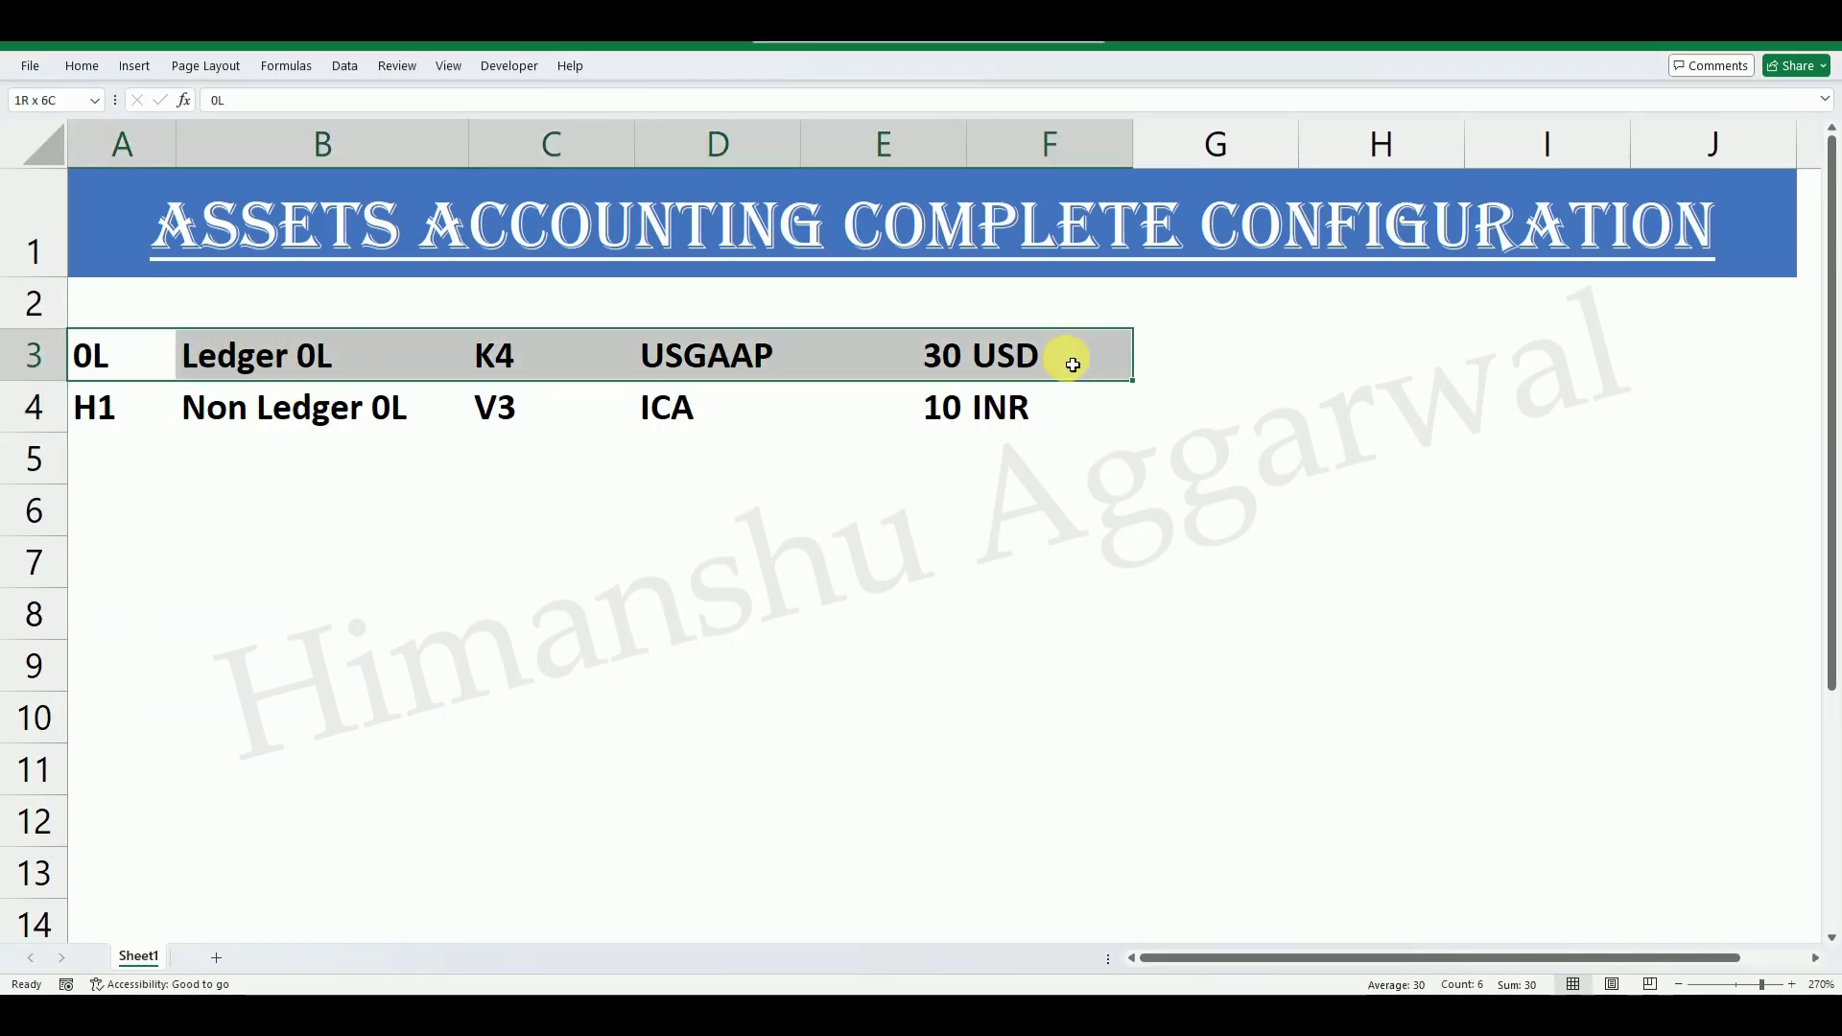
pyautogui.click(652, 351)
pyautogui.moveTo(152, 431); pyautogui.dragTo(787, 415)
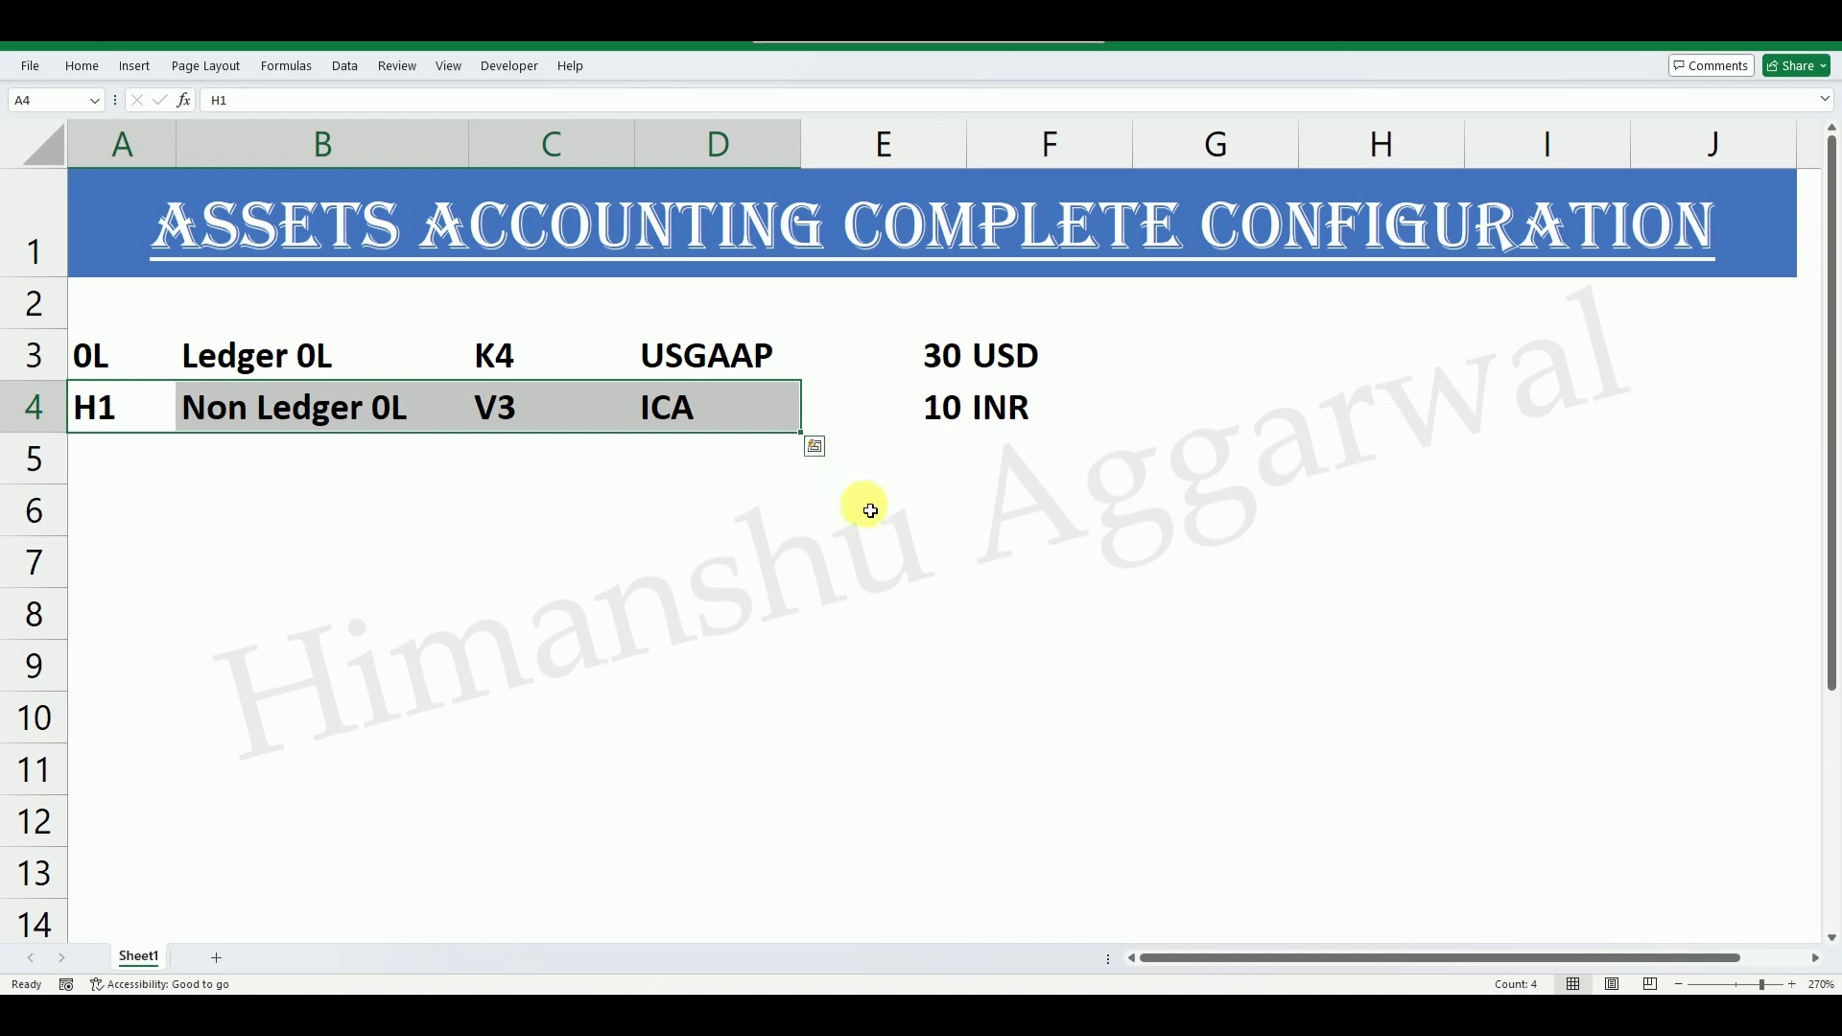
pyautogui.click(1718, 44)
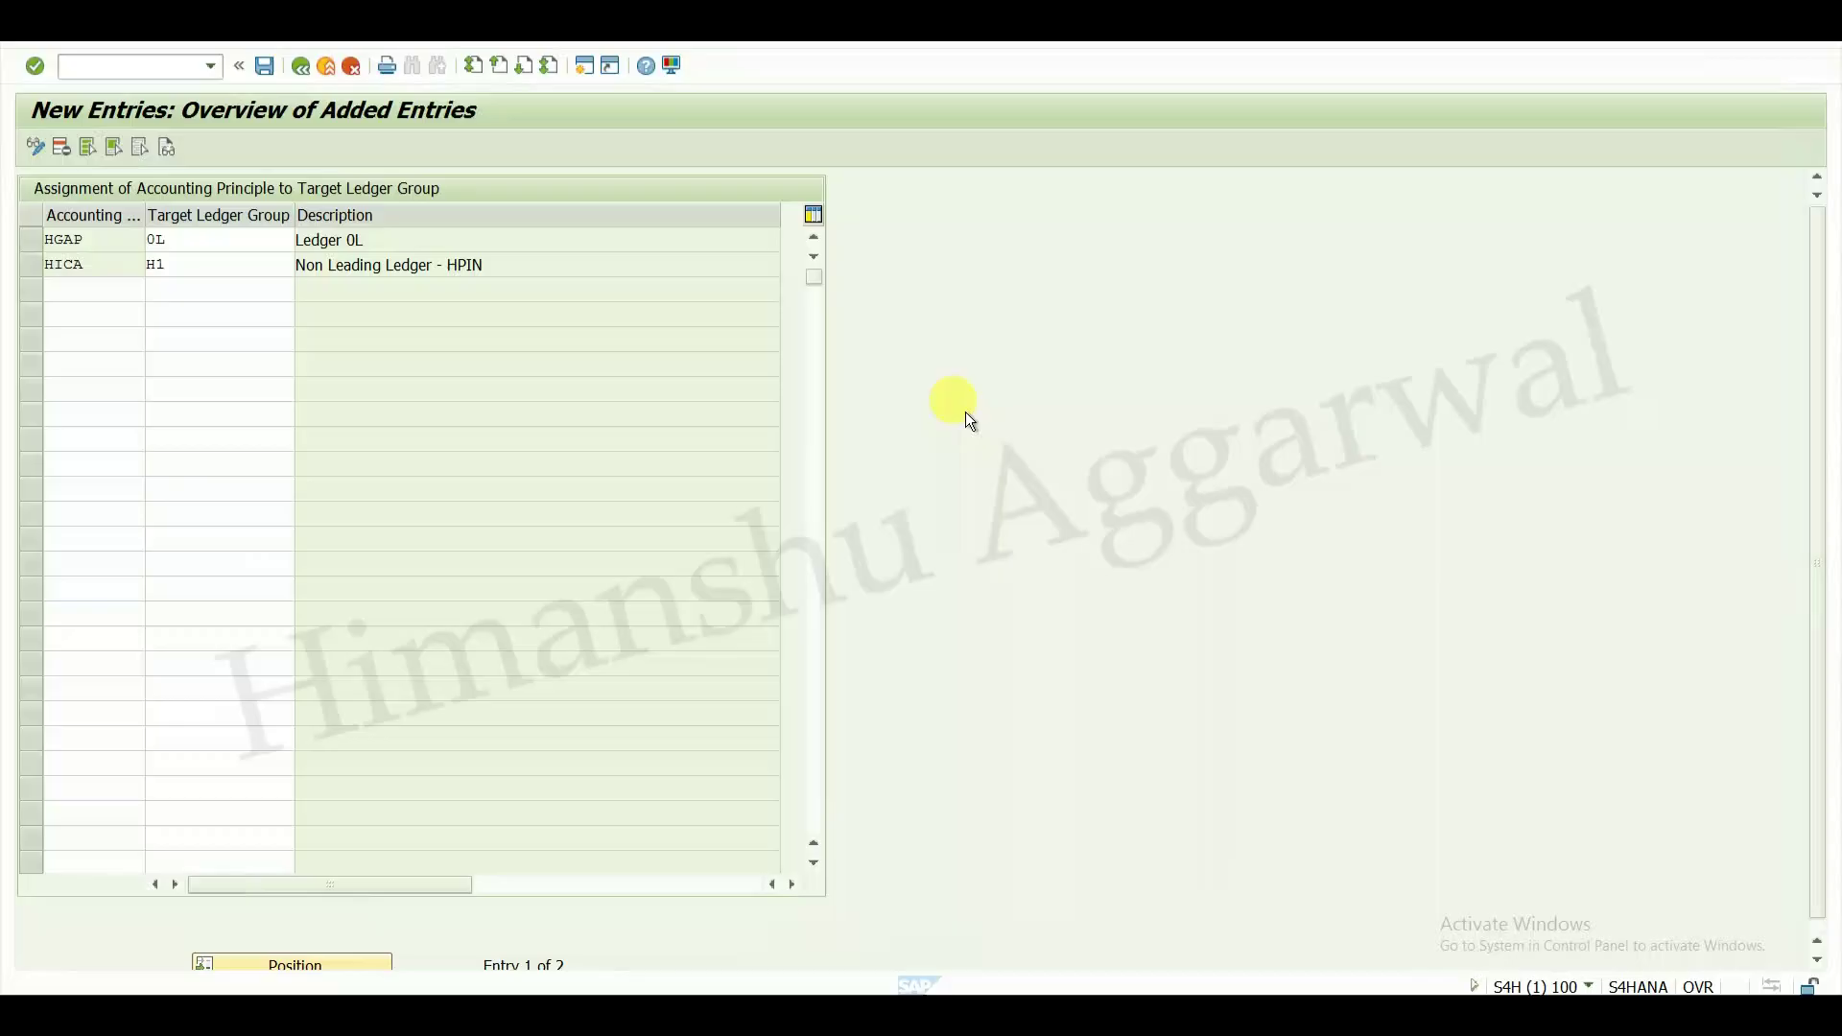
pyautogui.click(165, 240)
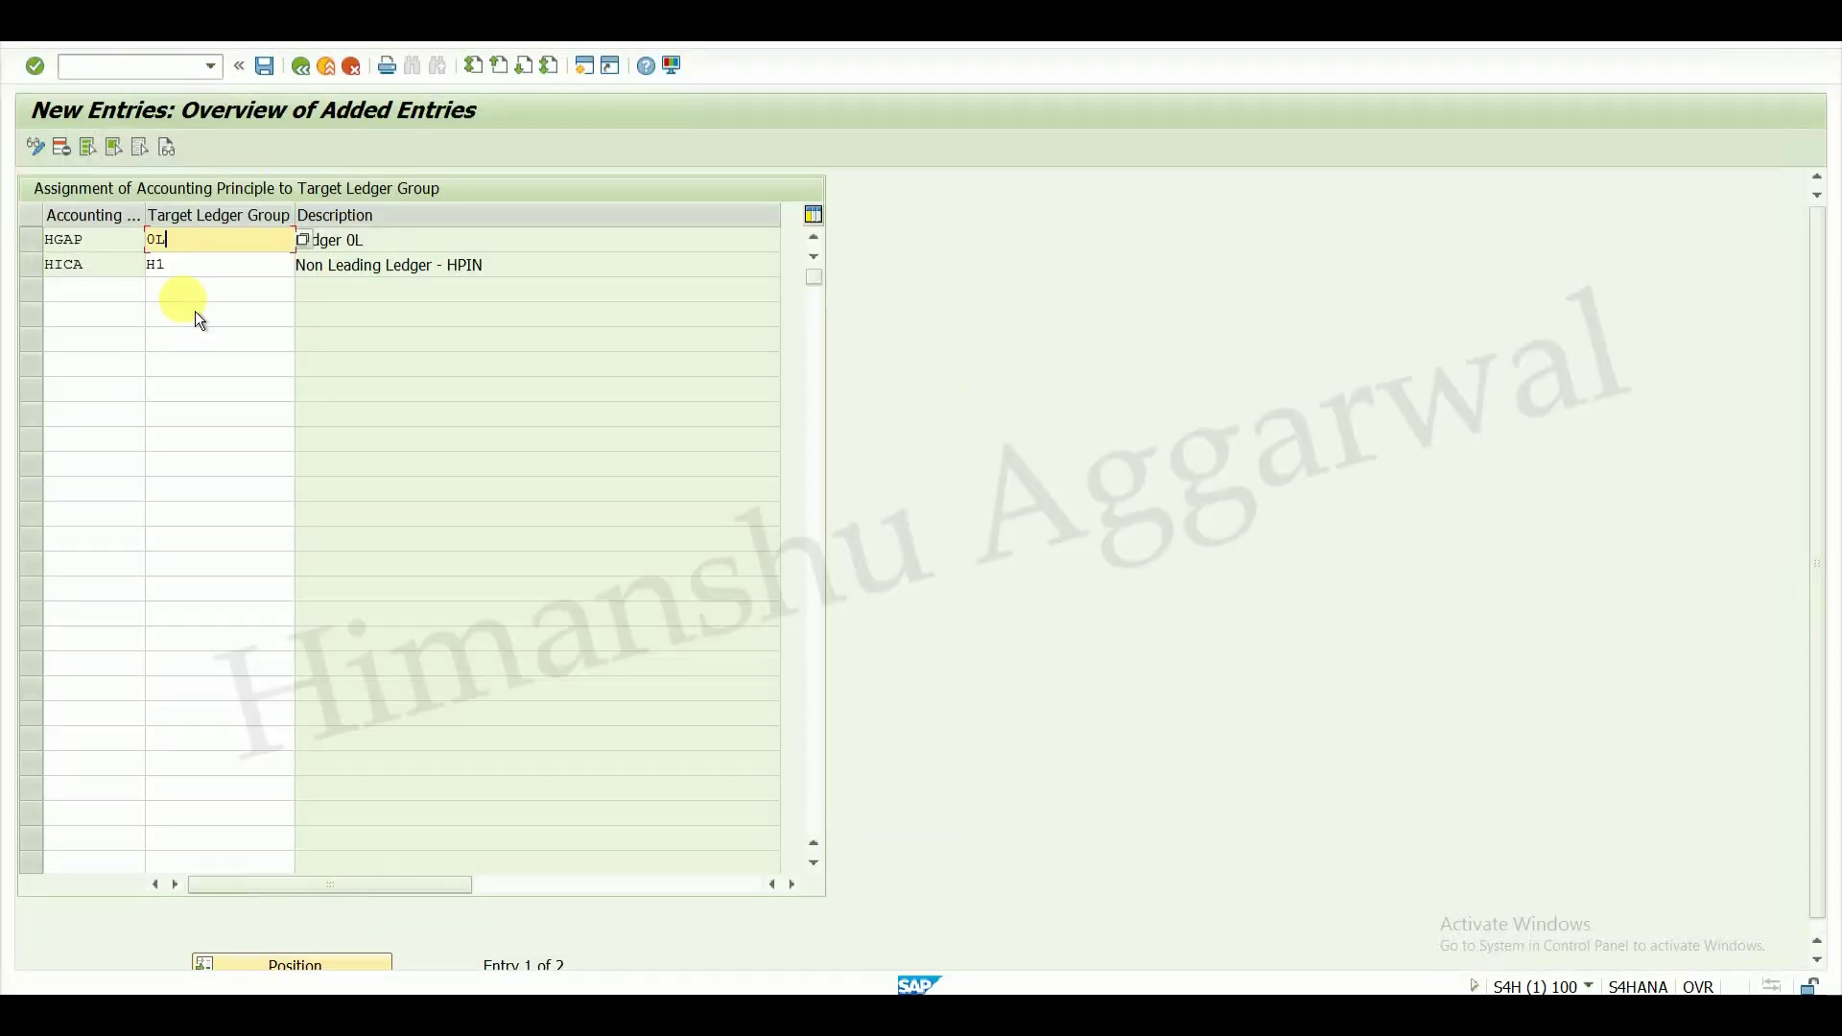
# - Save the accounting principle assignments for ledger groups 0L and H1 to the proposed customizing request and return to the IMG
pyautogui.click(276, 77)
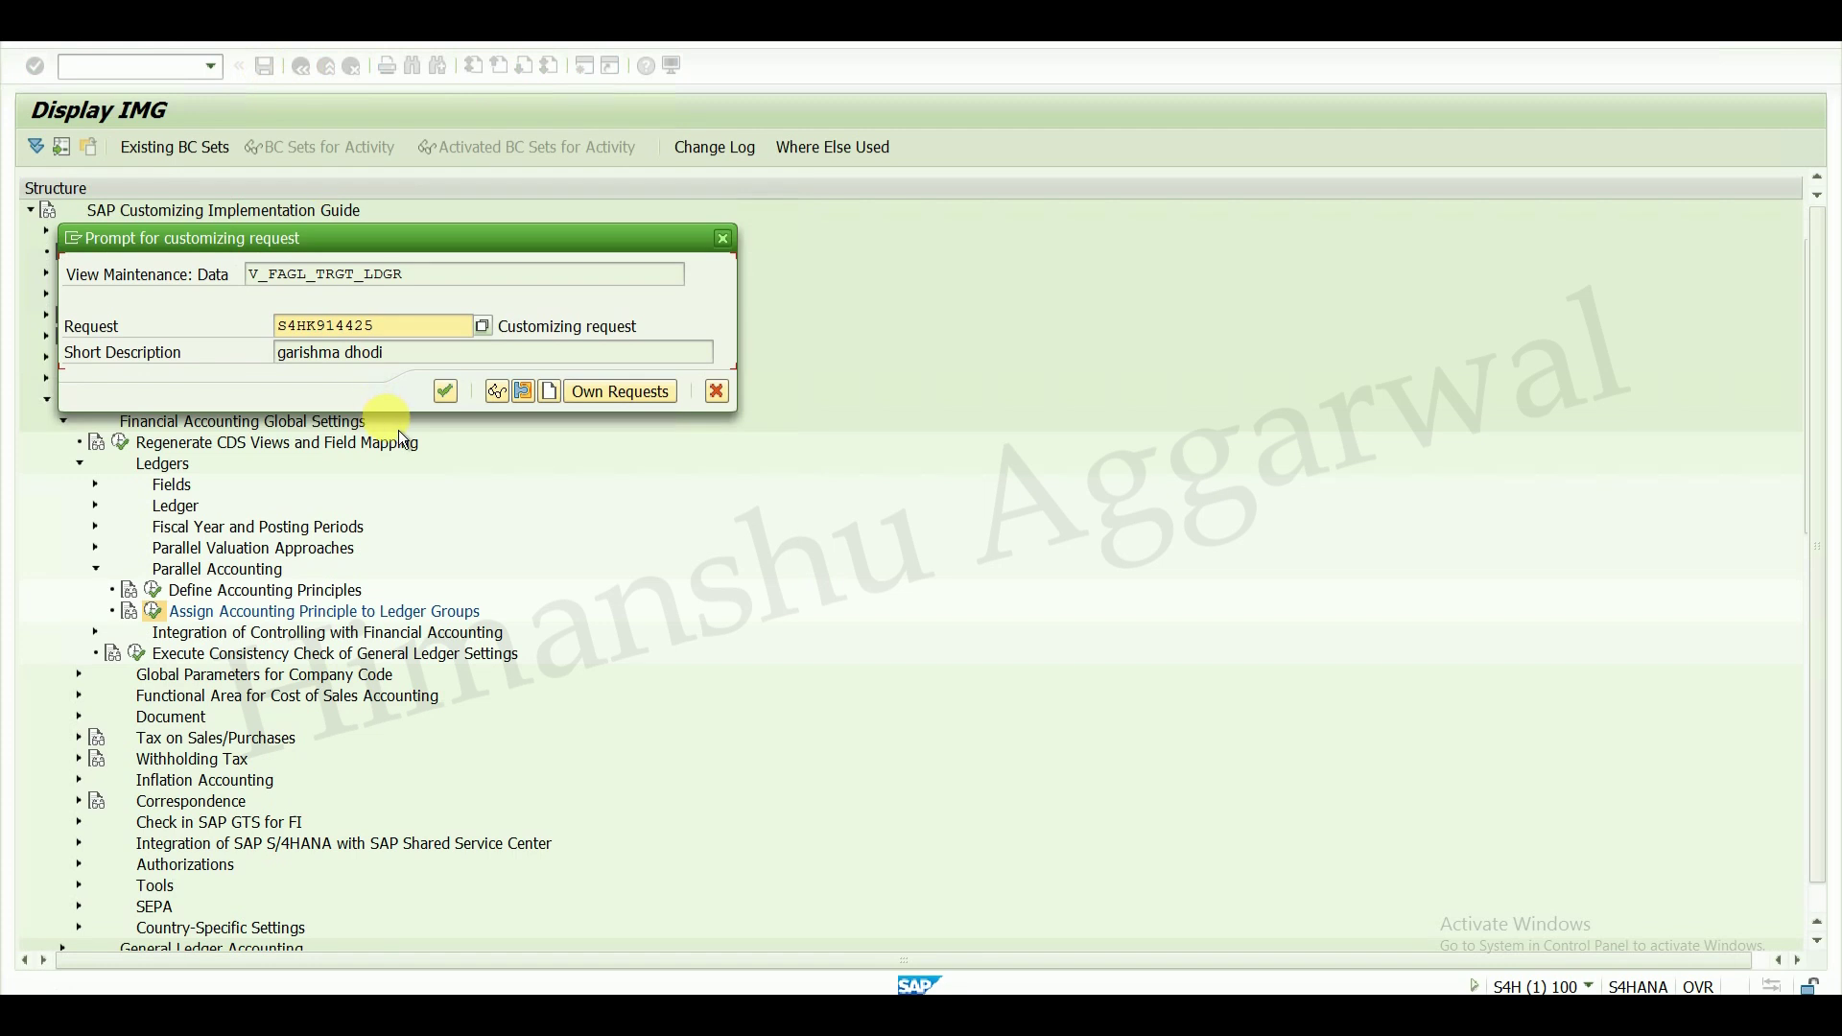
pyautogui.click(452, 393)
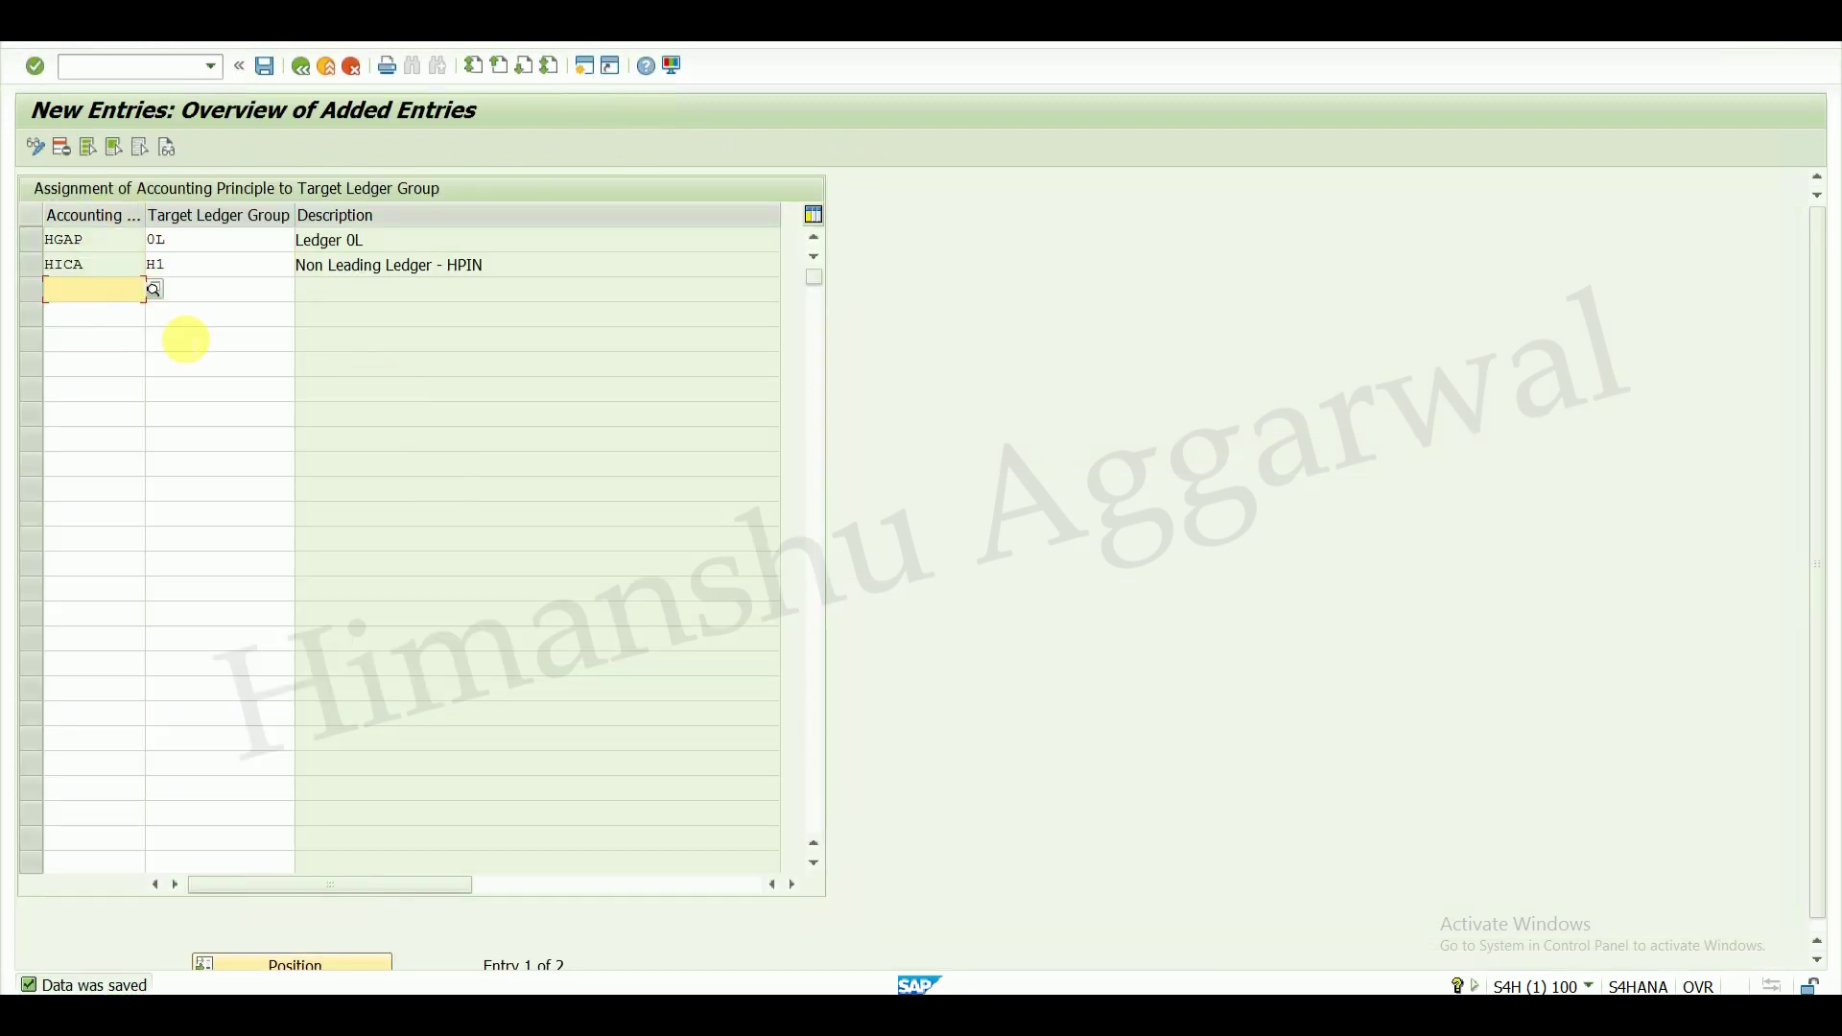
pyautogui.click(308, 79)
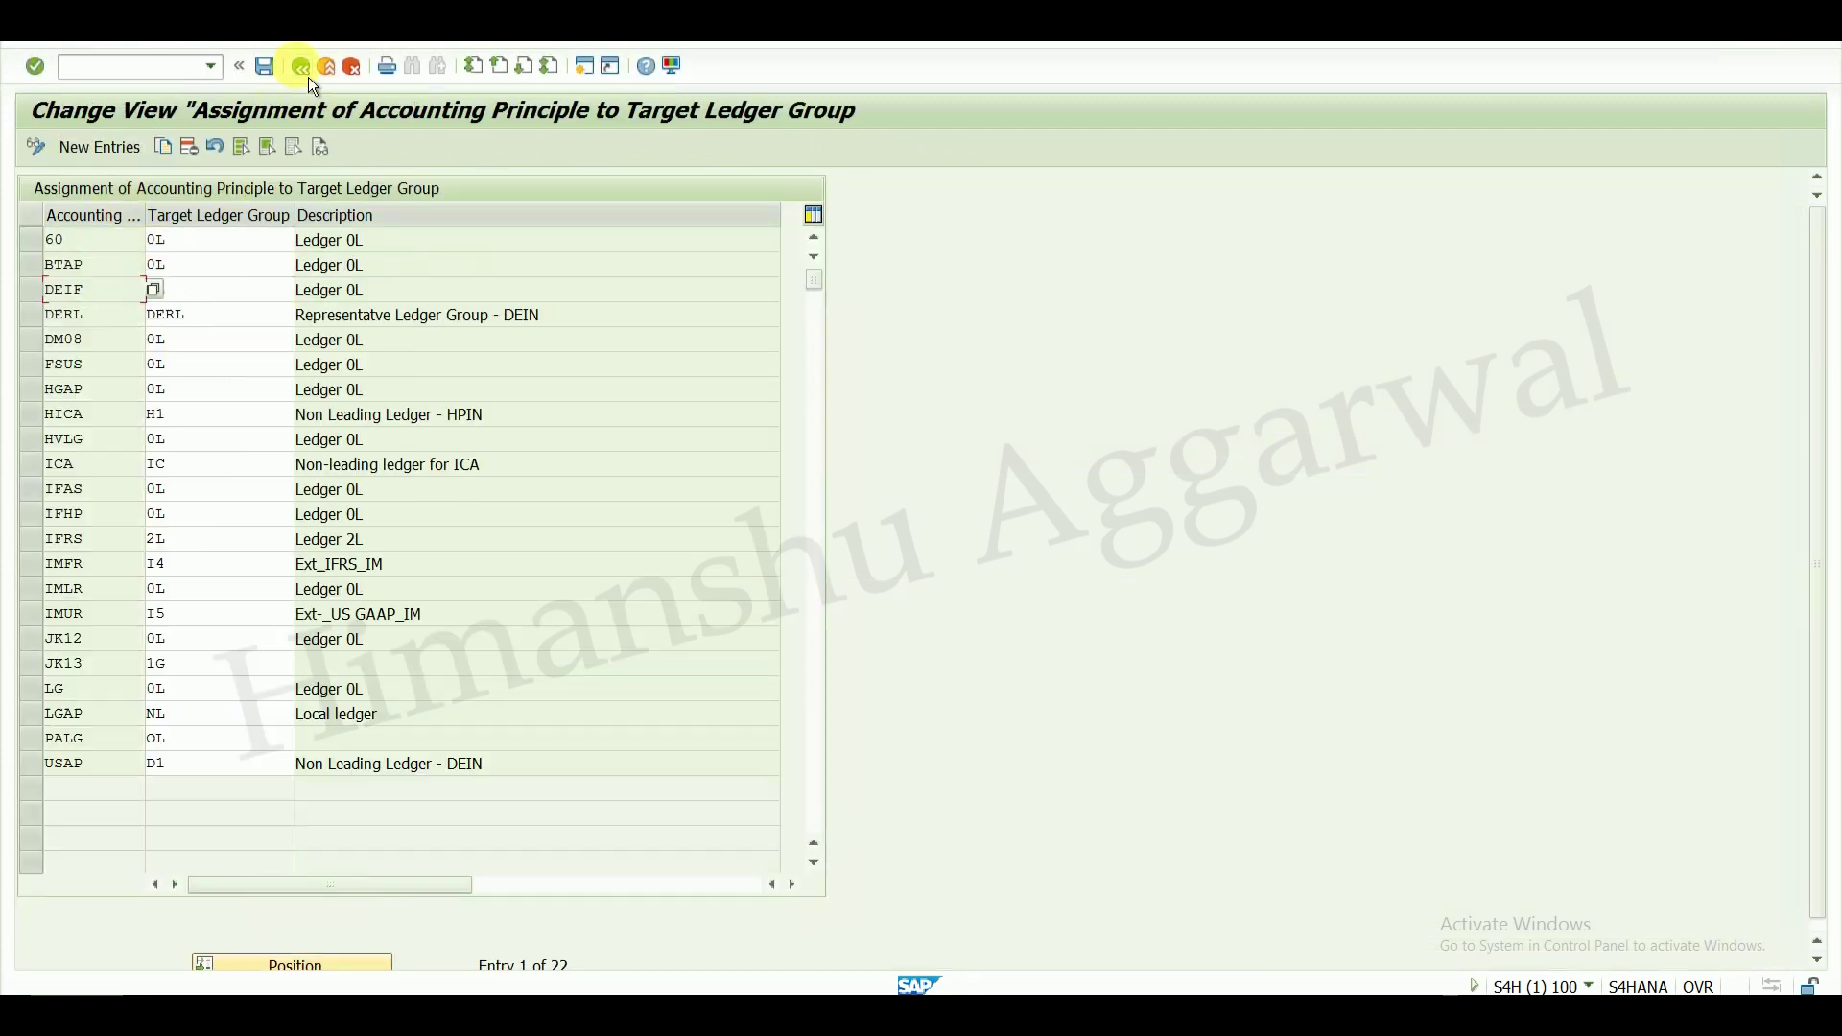
pyautogui.click(308, 77)
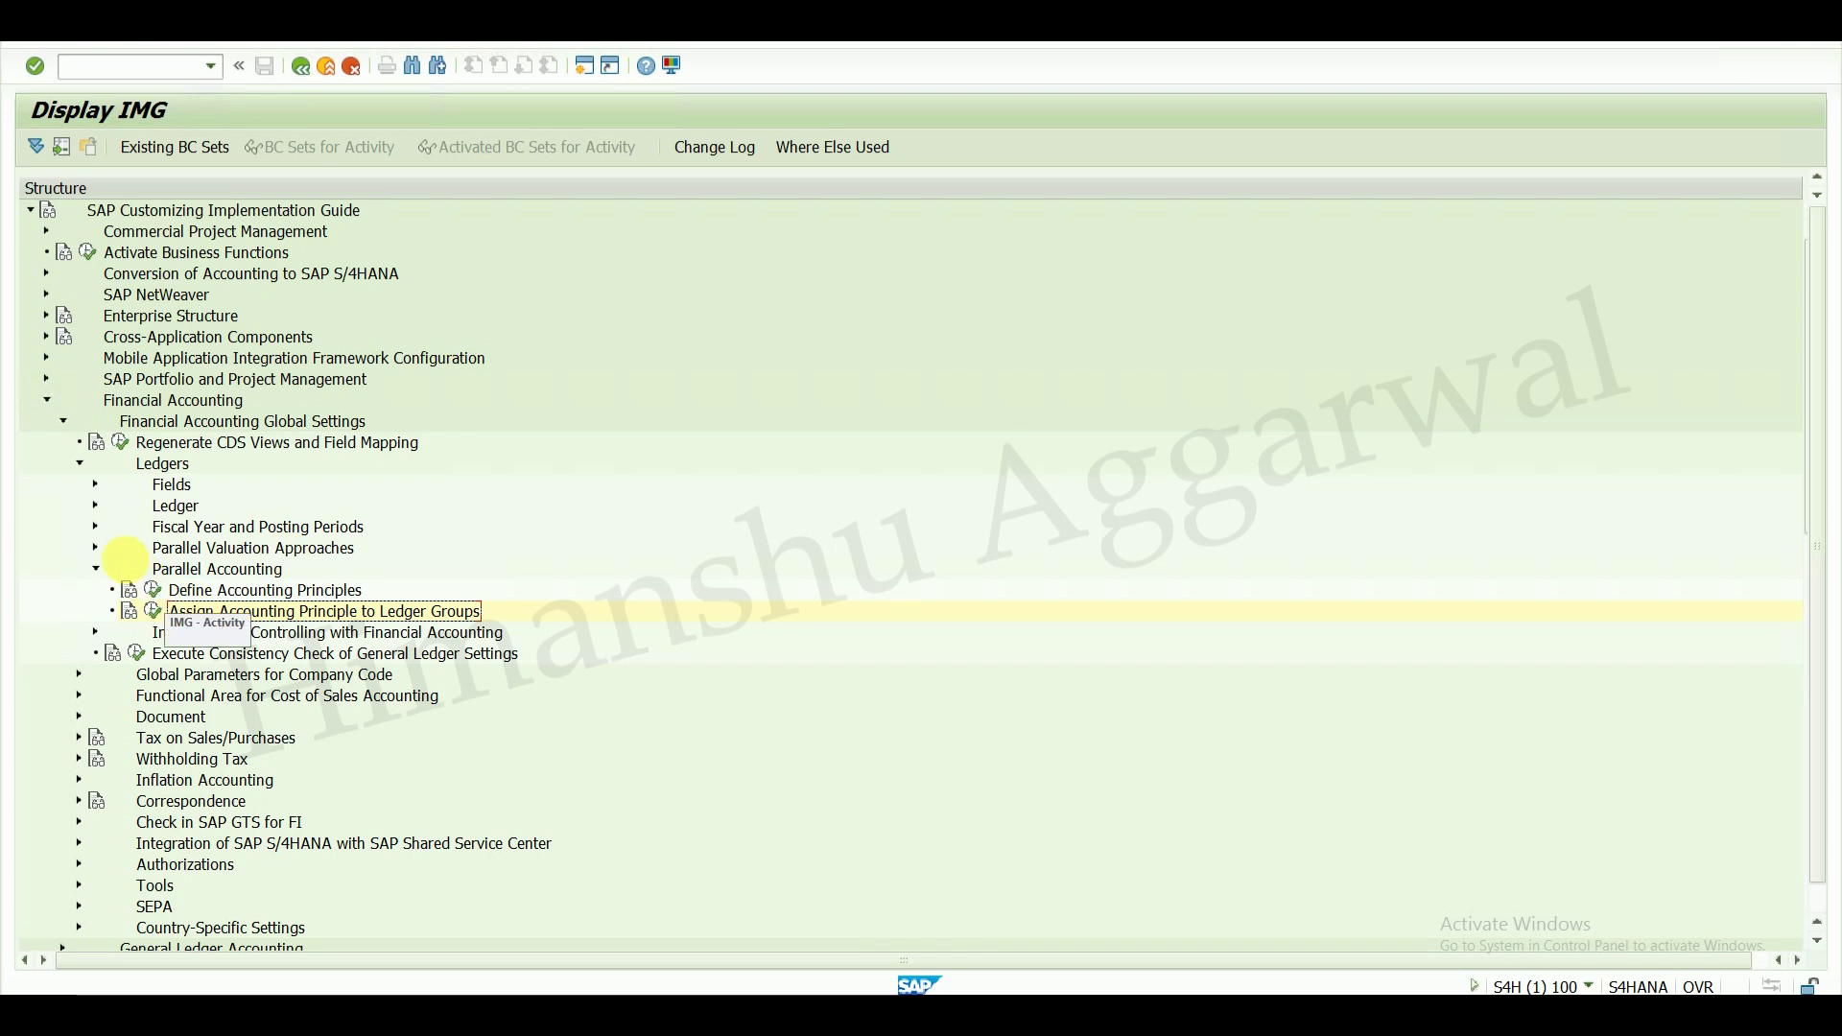
# - Open the company code settings of ledger 0L in Define Settings for Ledgers and Currency Types, and locate company code HPIN
pyautogui.click(97, 506)
pyautogui.click(155, 531)
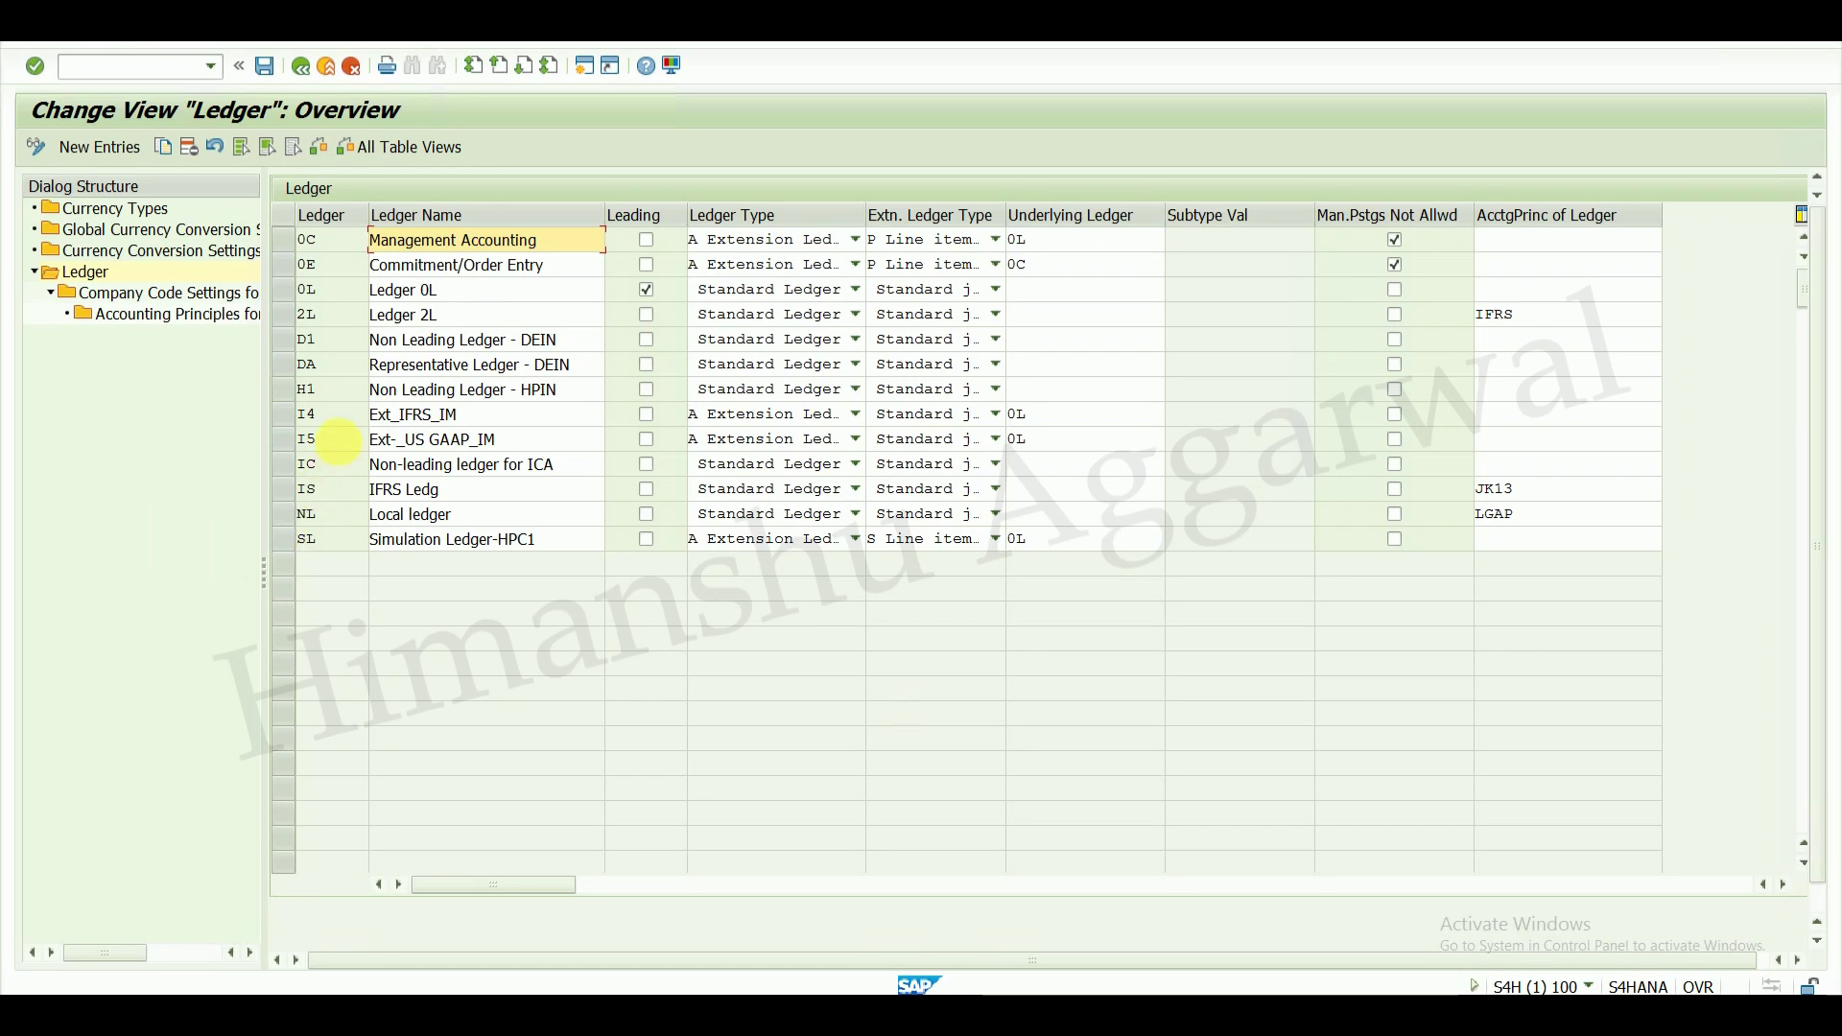
pyautogui.click(284, 290)
pyautogui.doubleClick(153, 292)
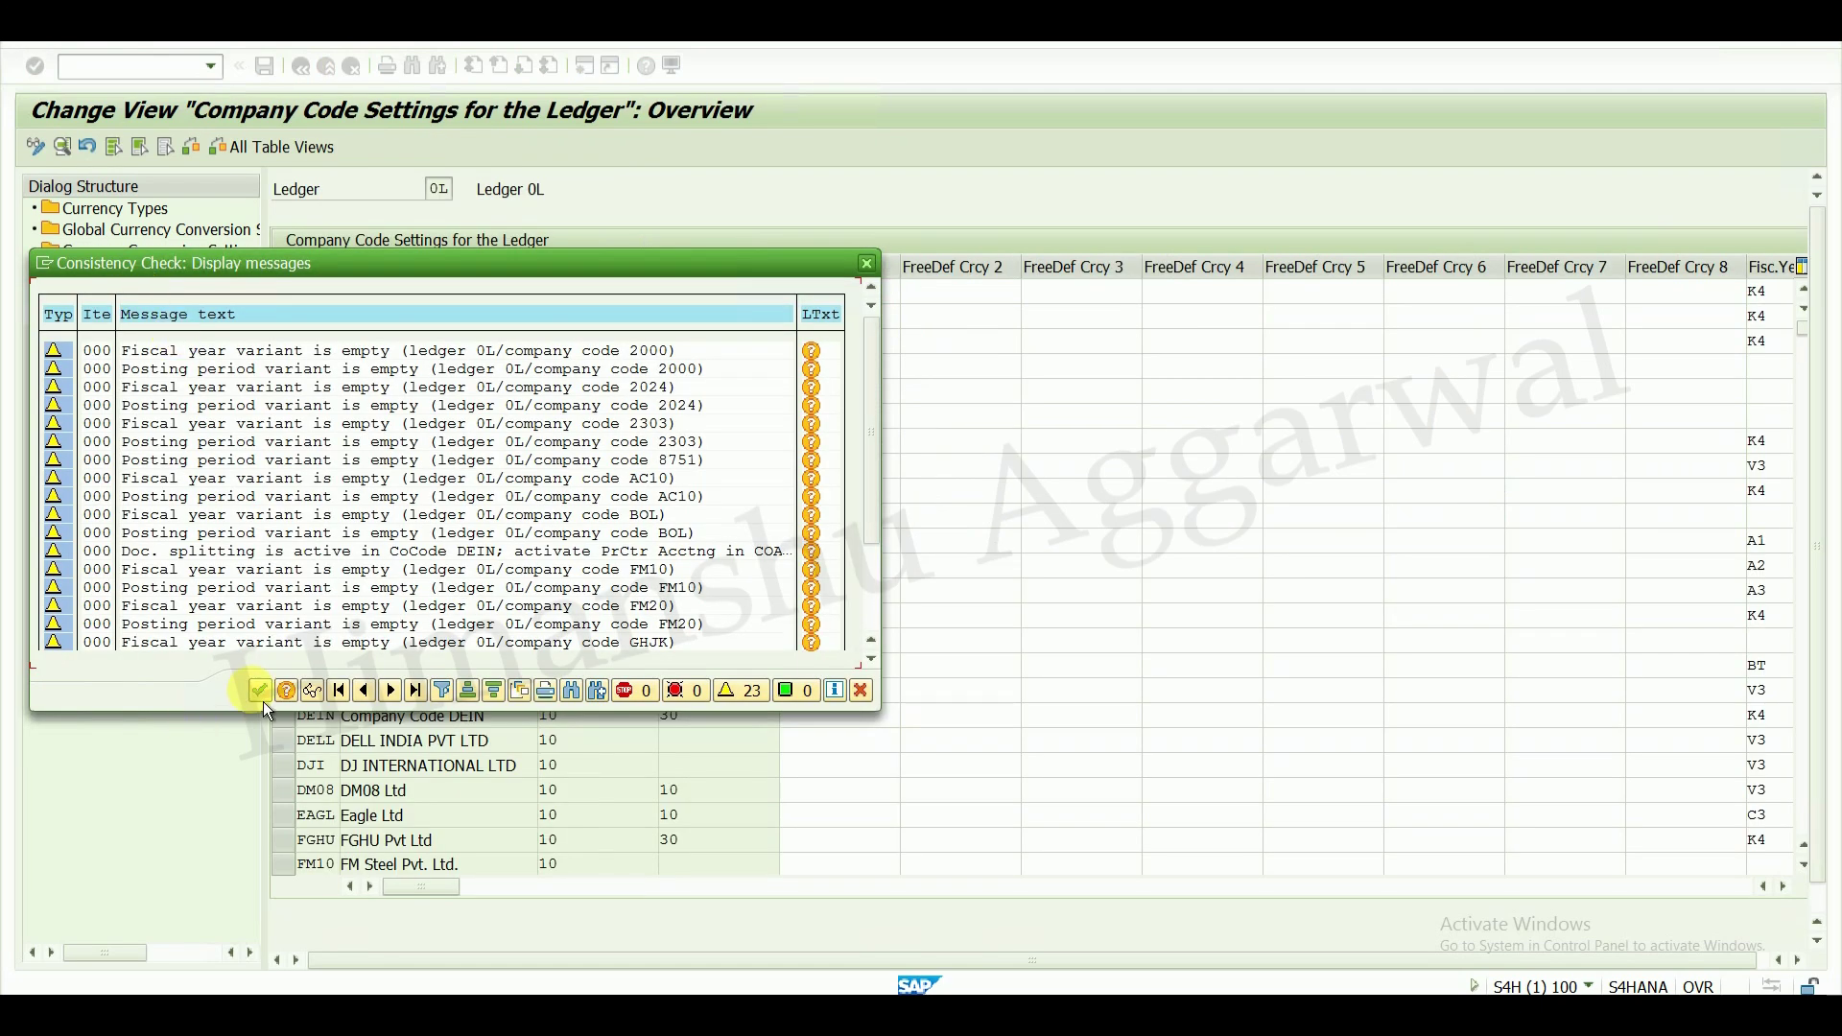
pyautogui.click(259, 691)
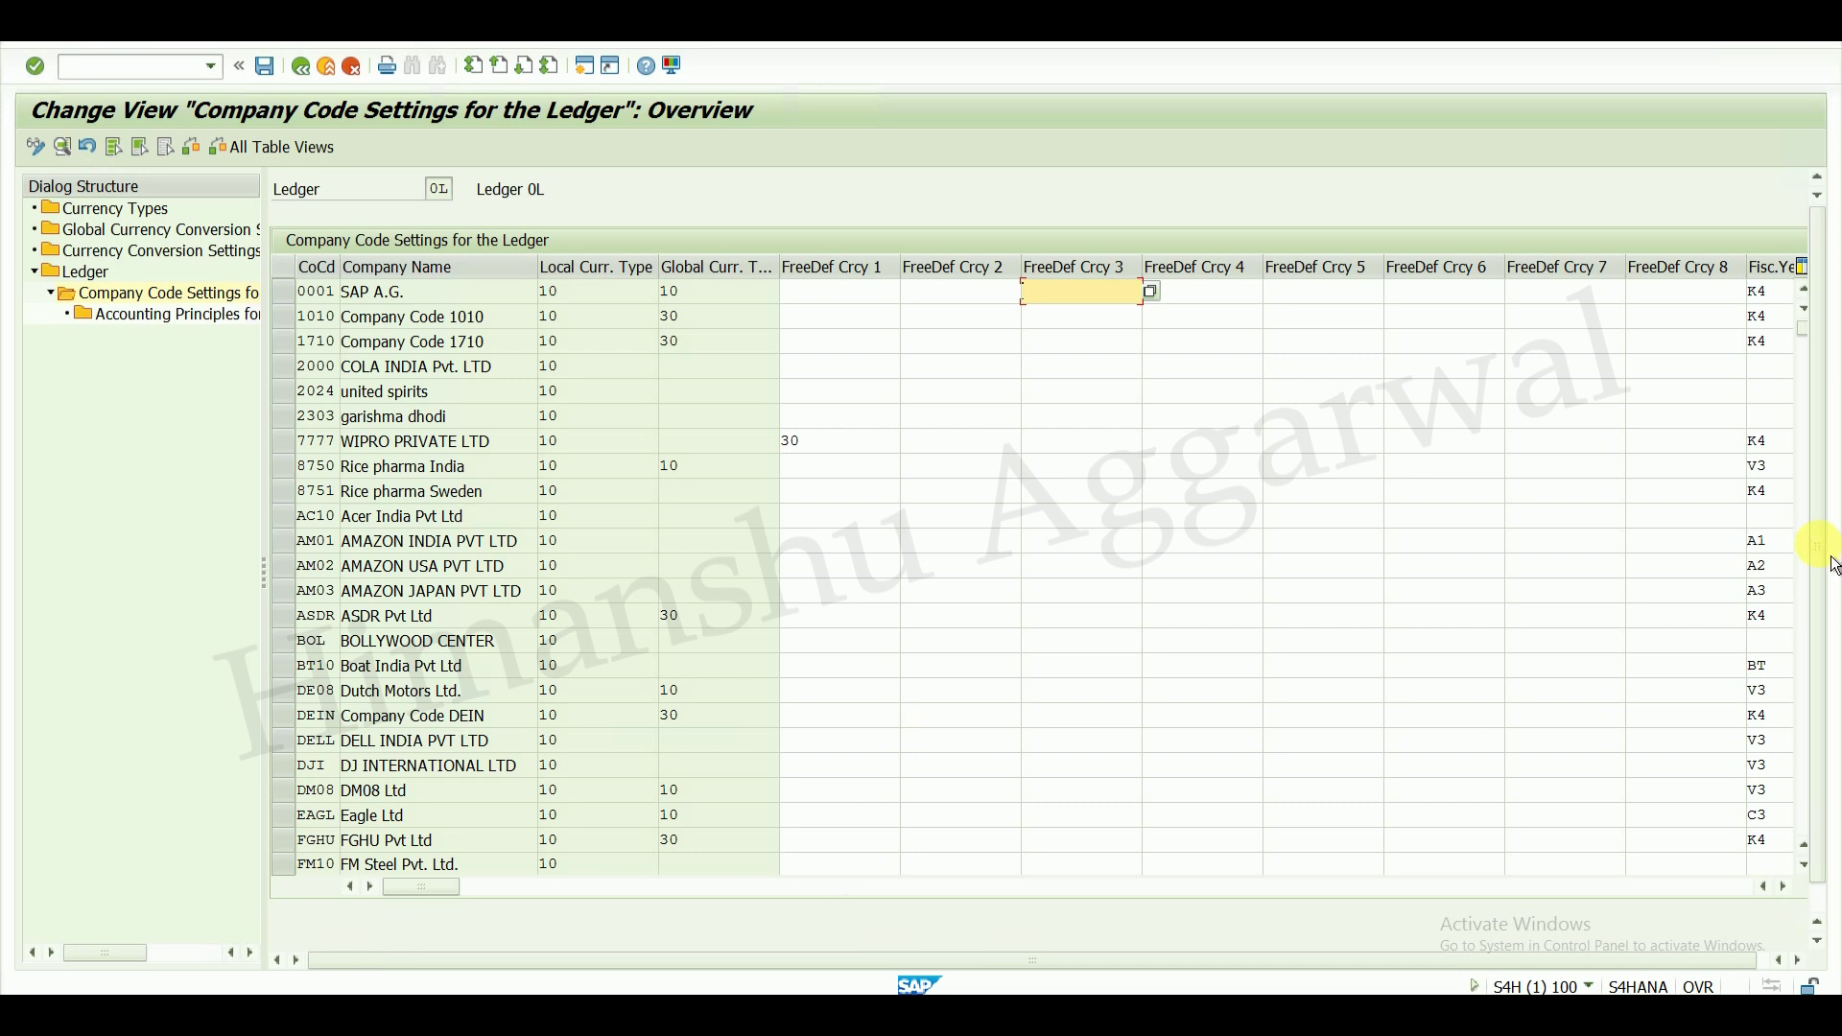
pyautogui.click(561, 939)
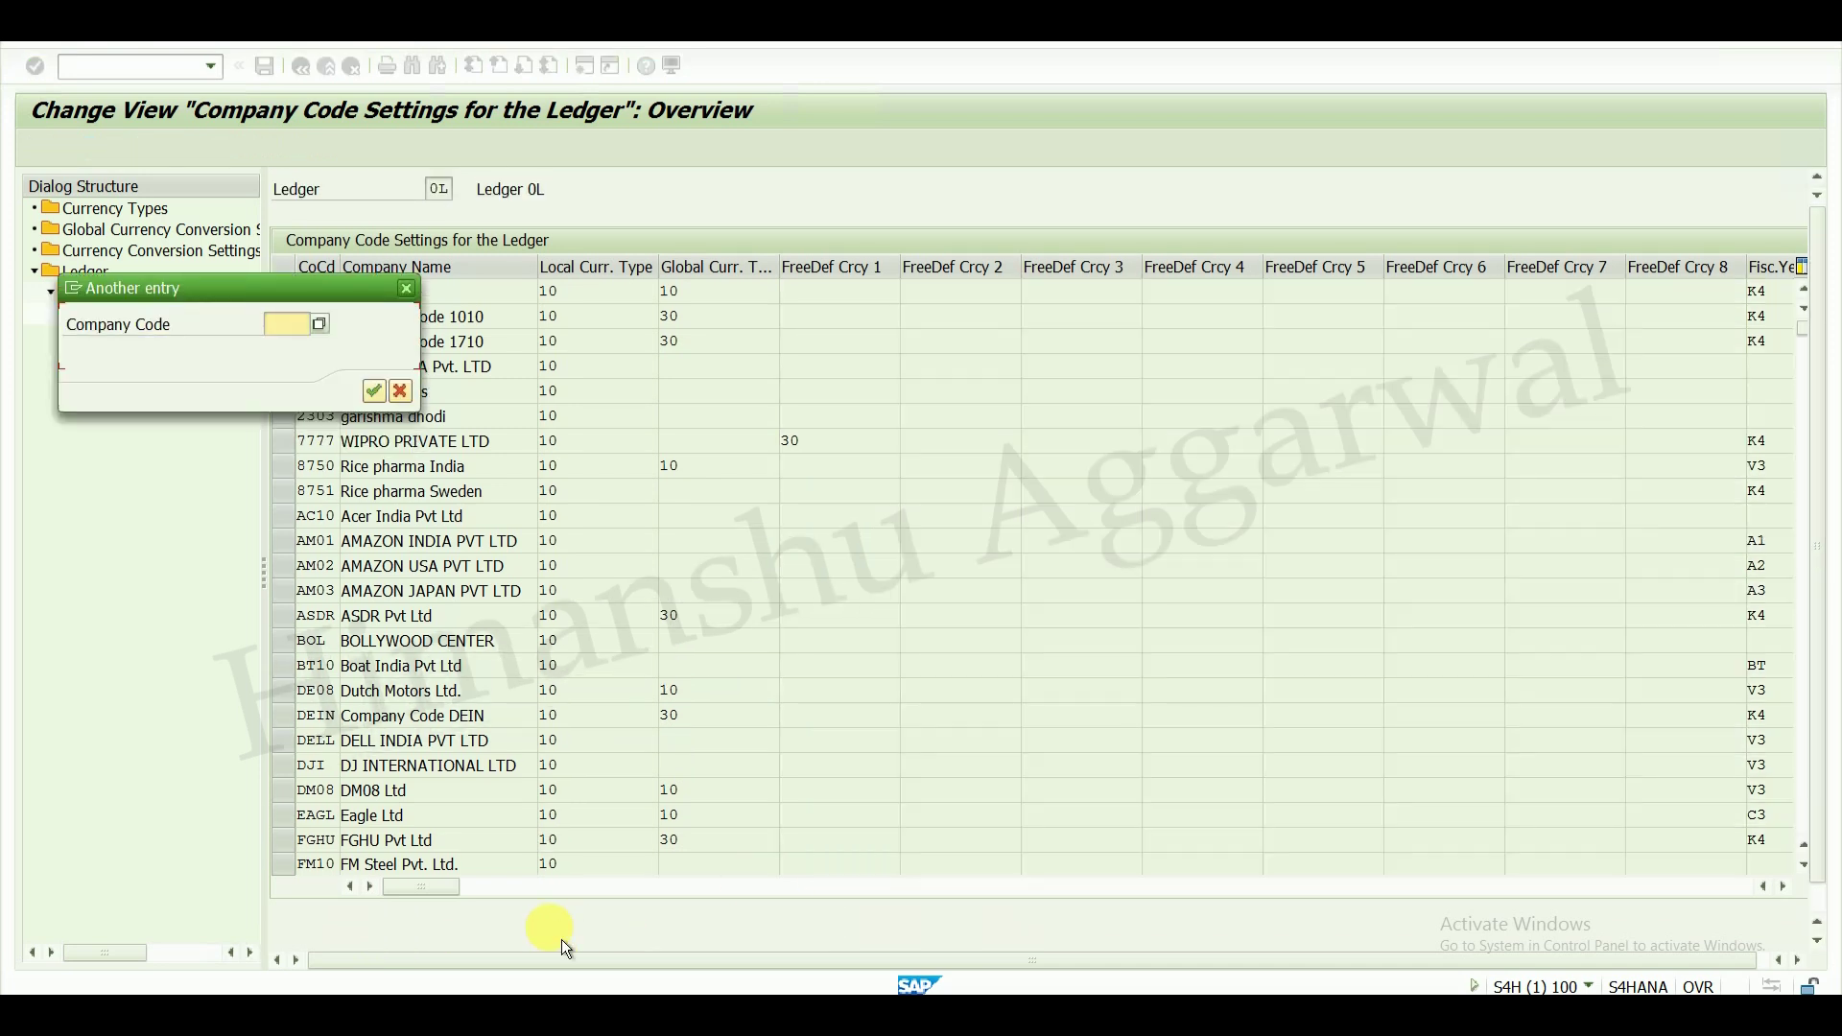
pyautogui.write('HPIN')
pyautogui.press('Return')
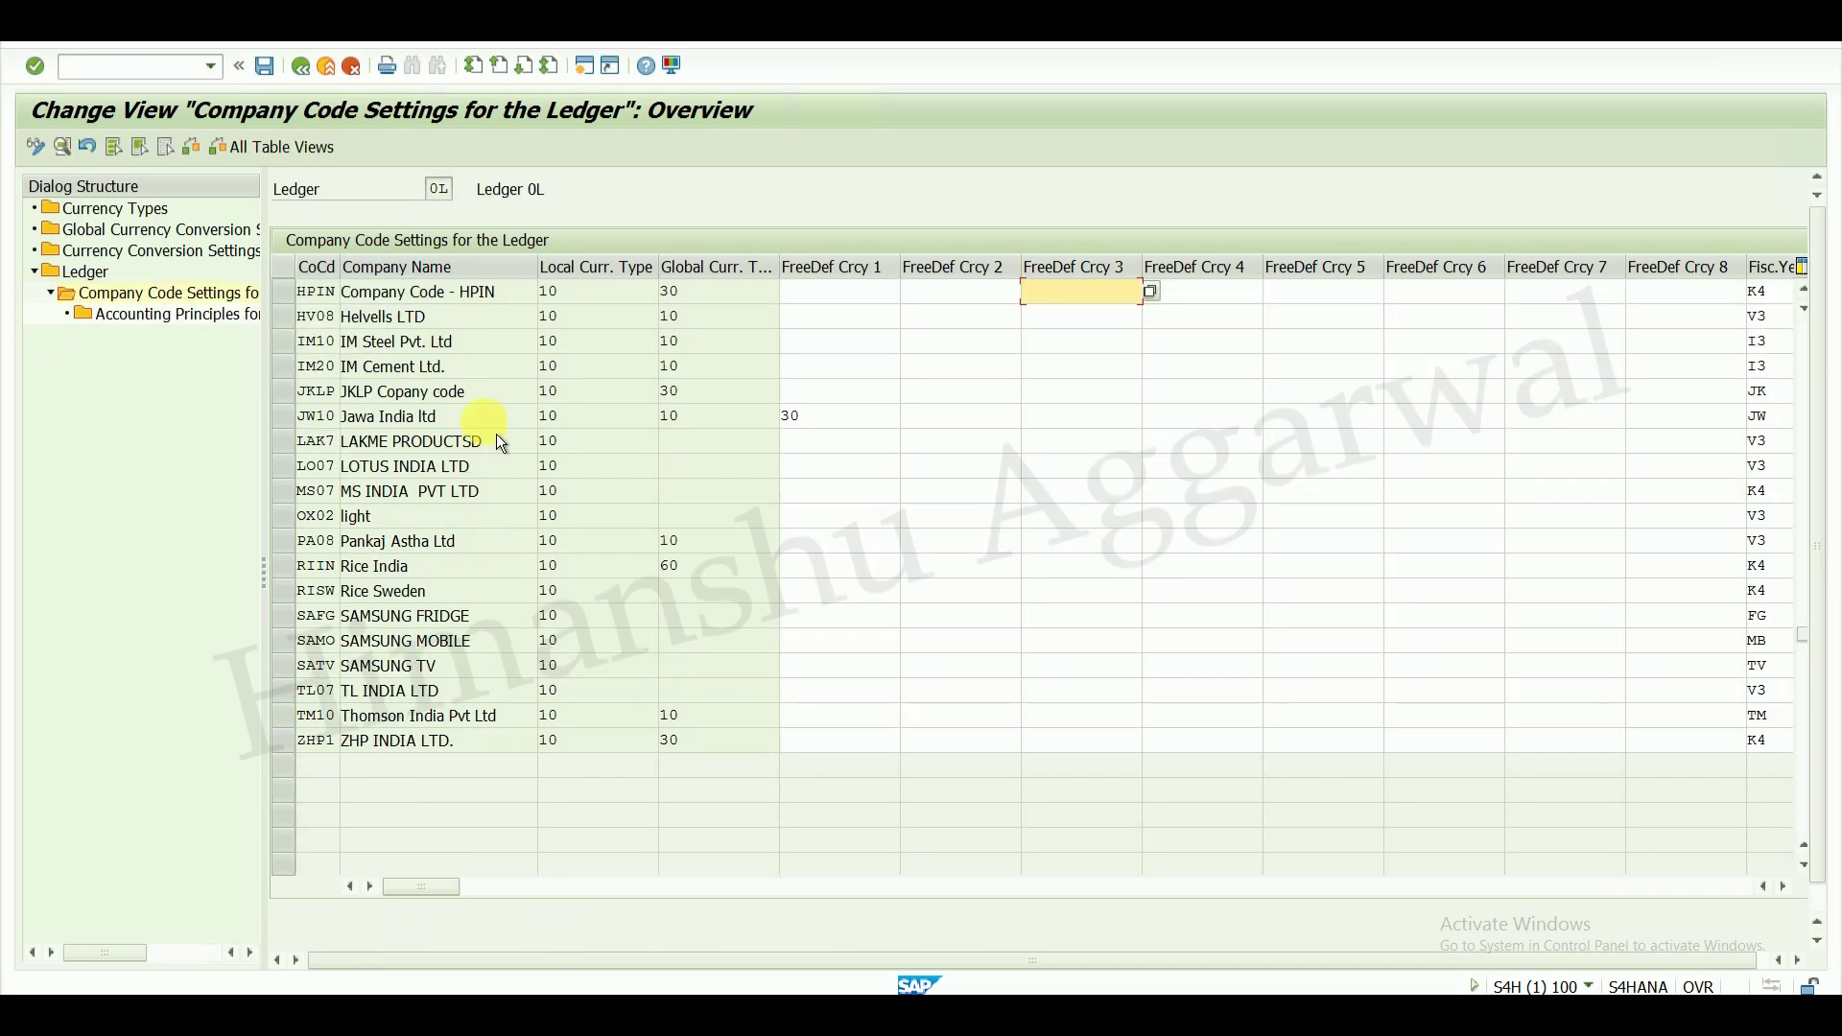
# - Add accounting principle HGAP for ledger 0L and company code HPIN, and save it to the customizing request
pyautogui.click(288, 293)
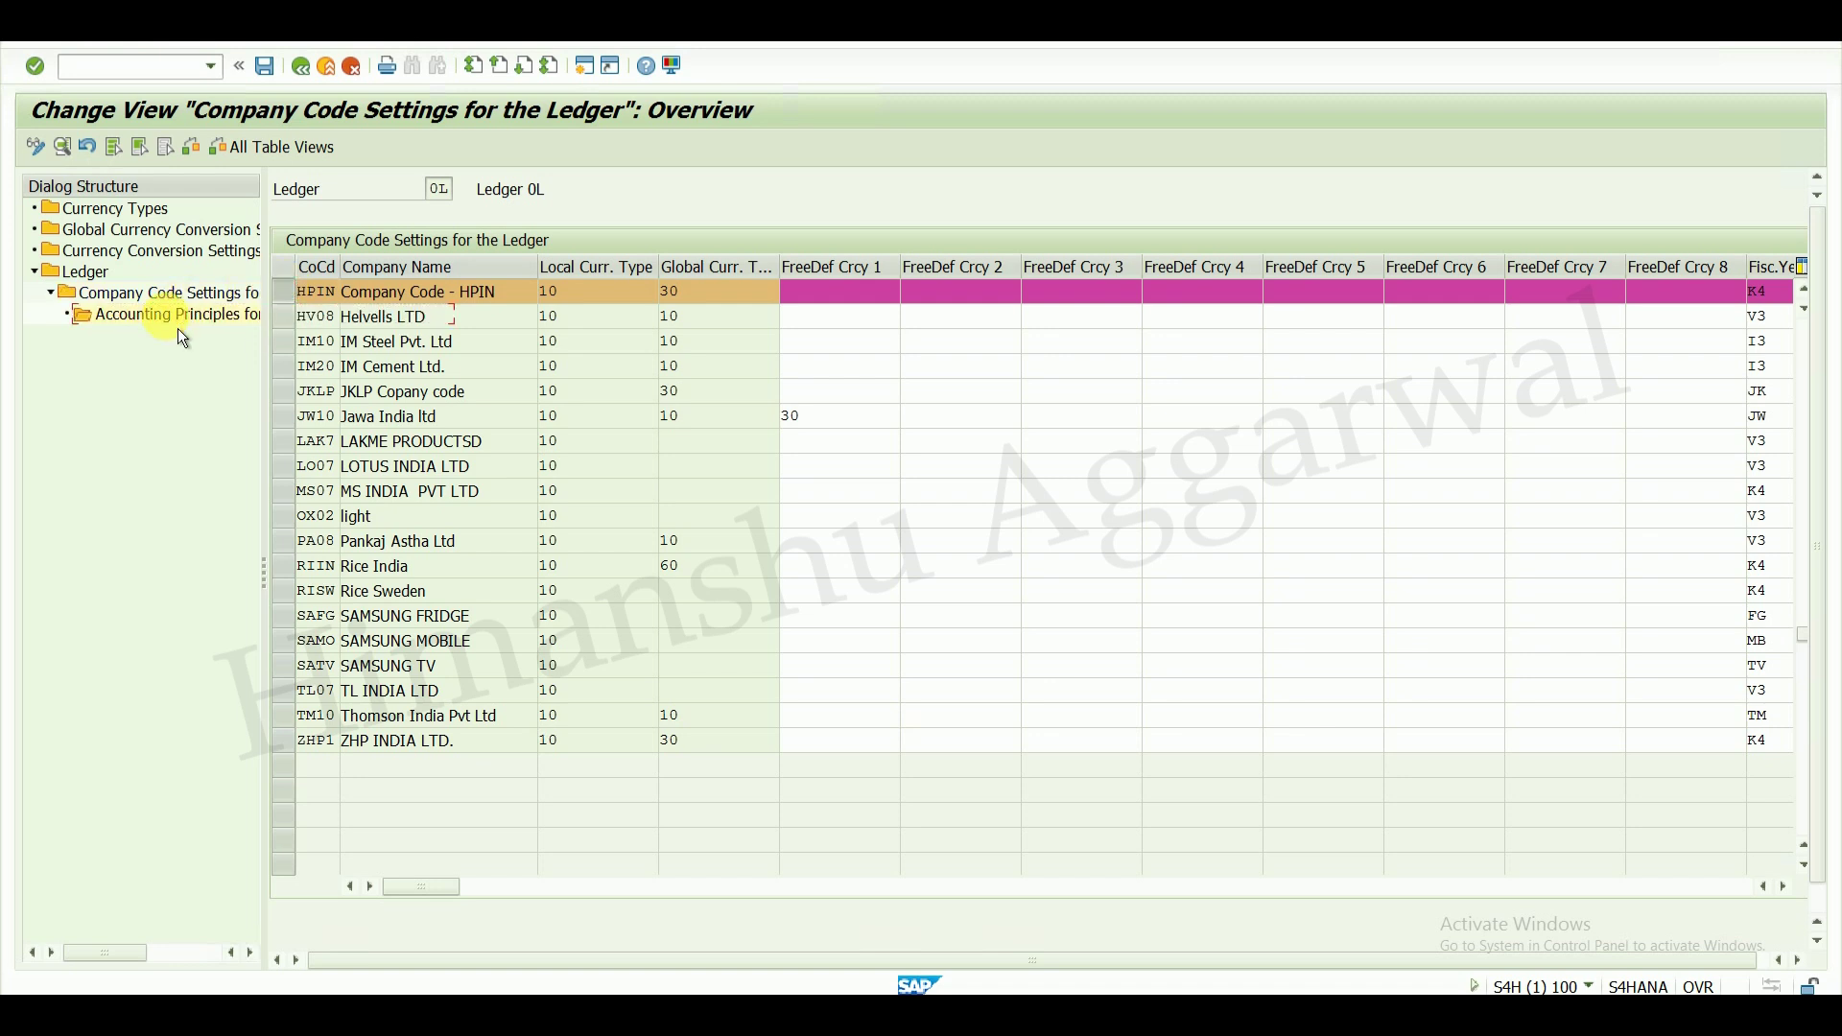
pyautogui.doubleClick(176, 322)
pyautogui.click(105, 151)
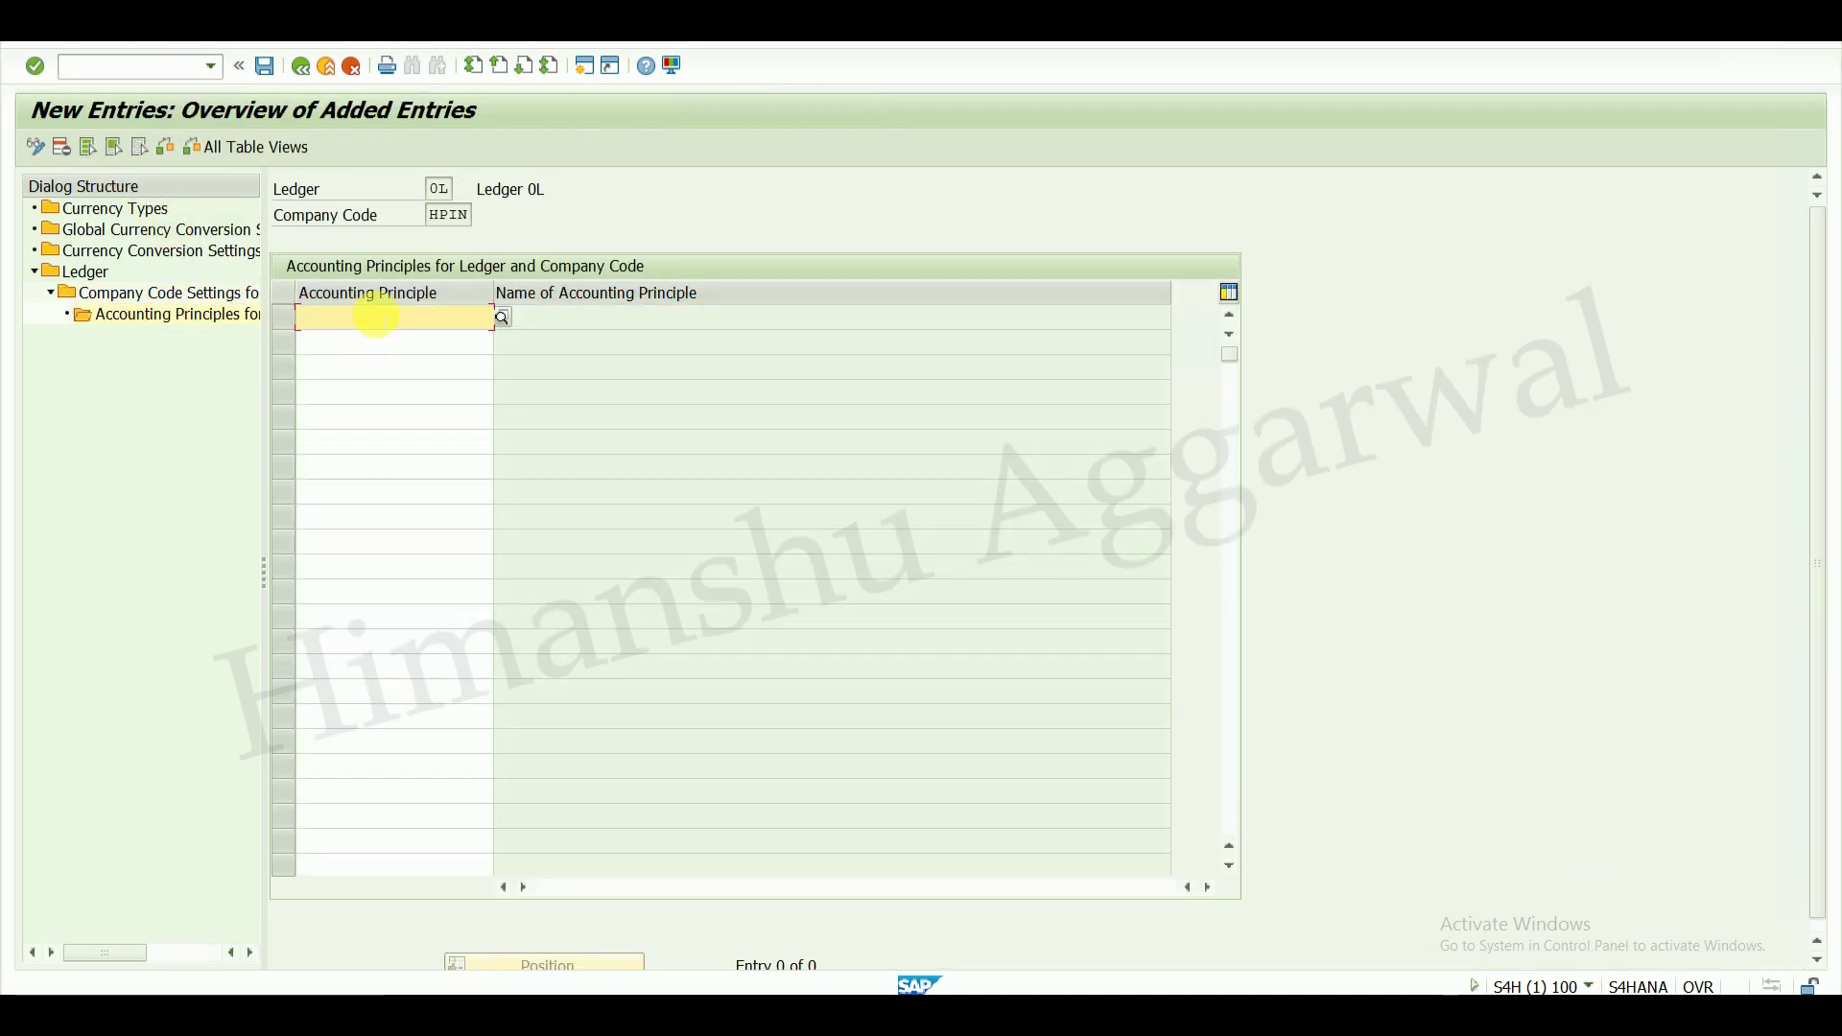
pyautogui.write('HGAP')
pyautogui.press('Return')
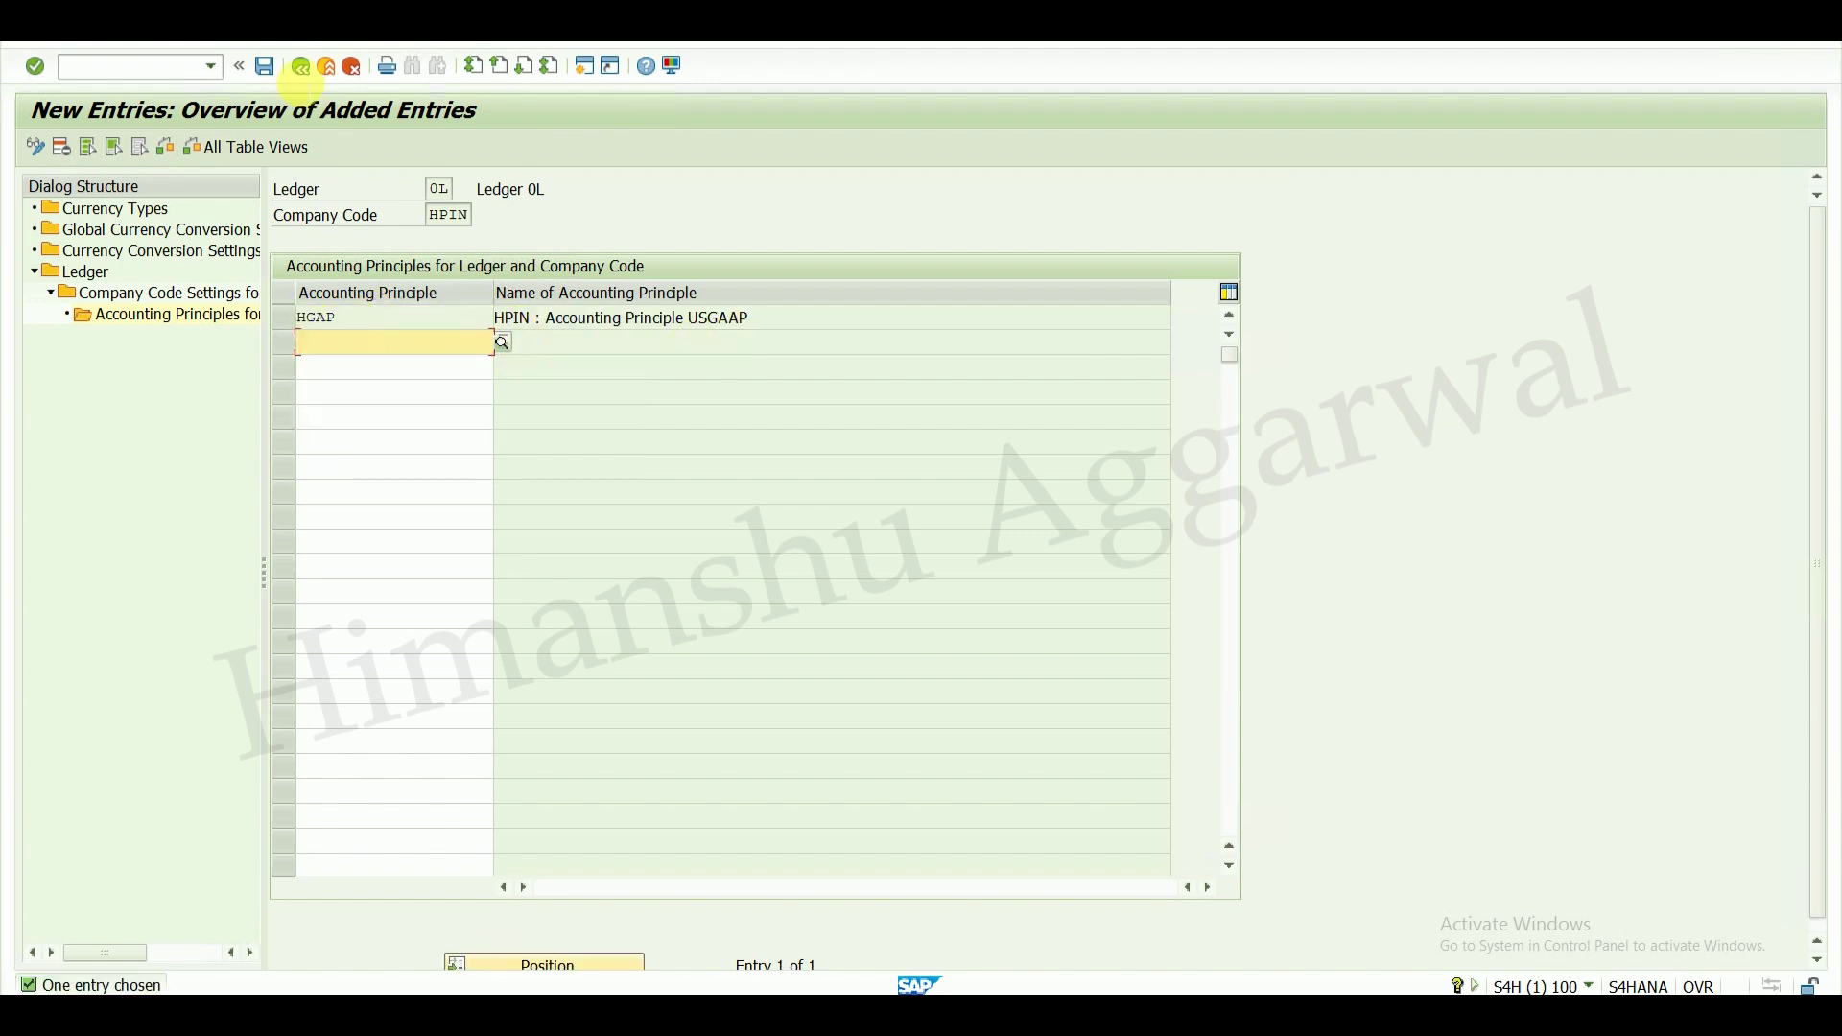
pyautogui.click(268, 71)
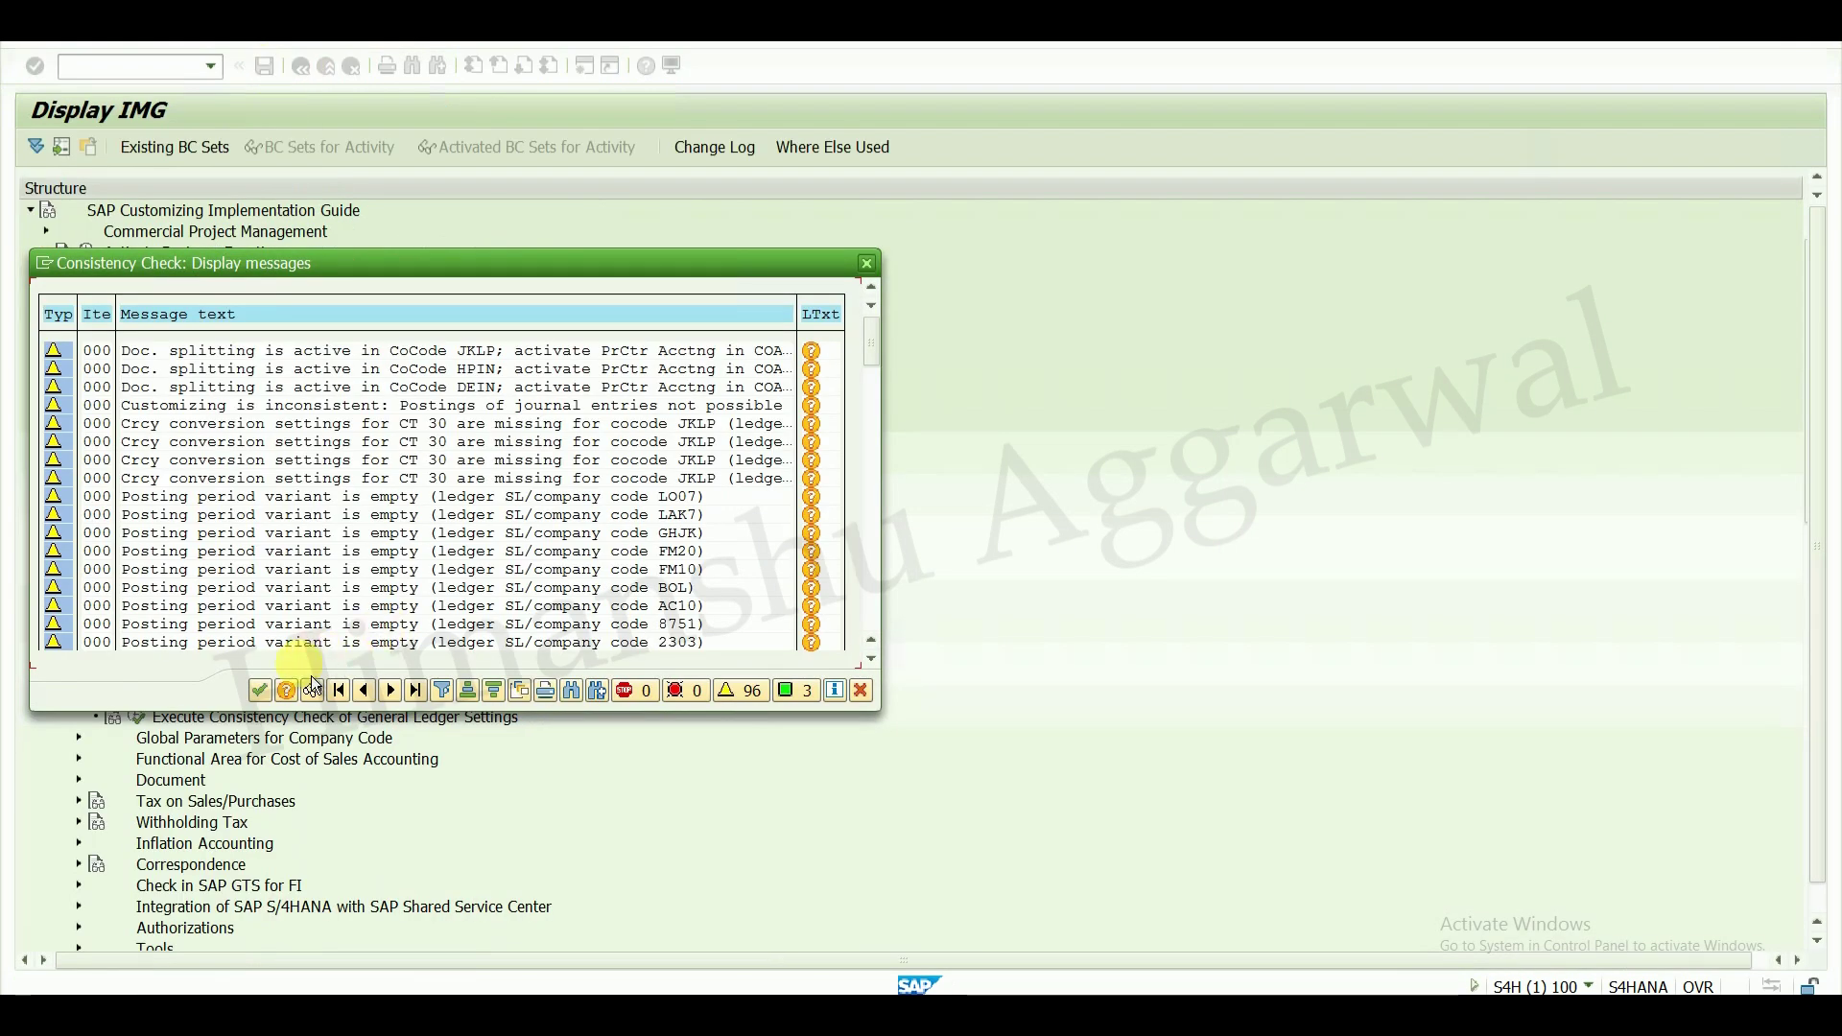
pyautogui.click(261, 693)
pyautogui.click(446, 392)
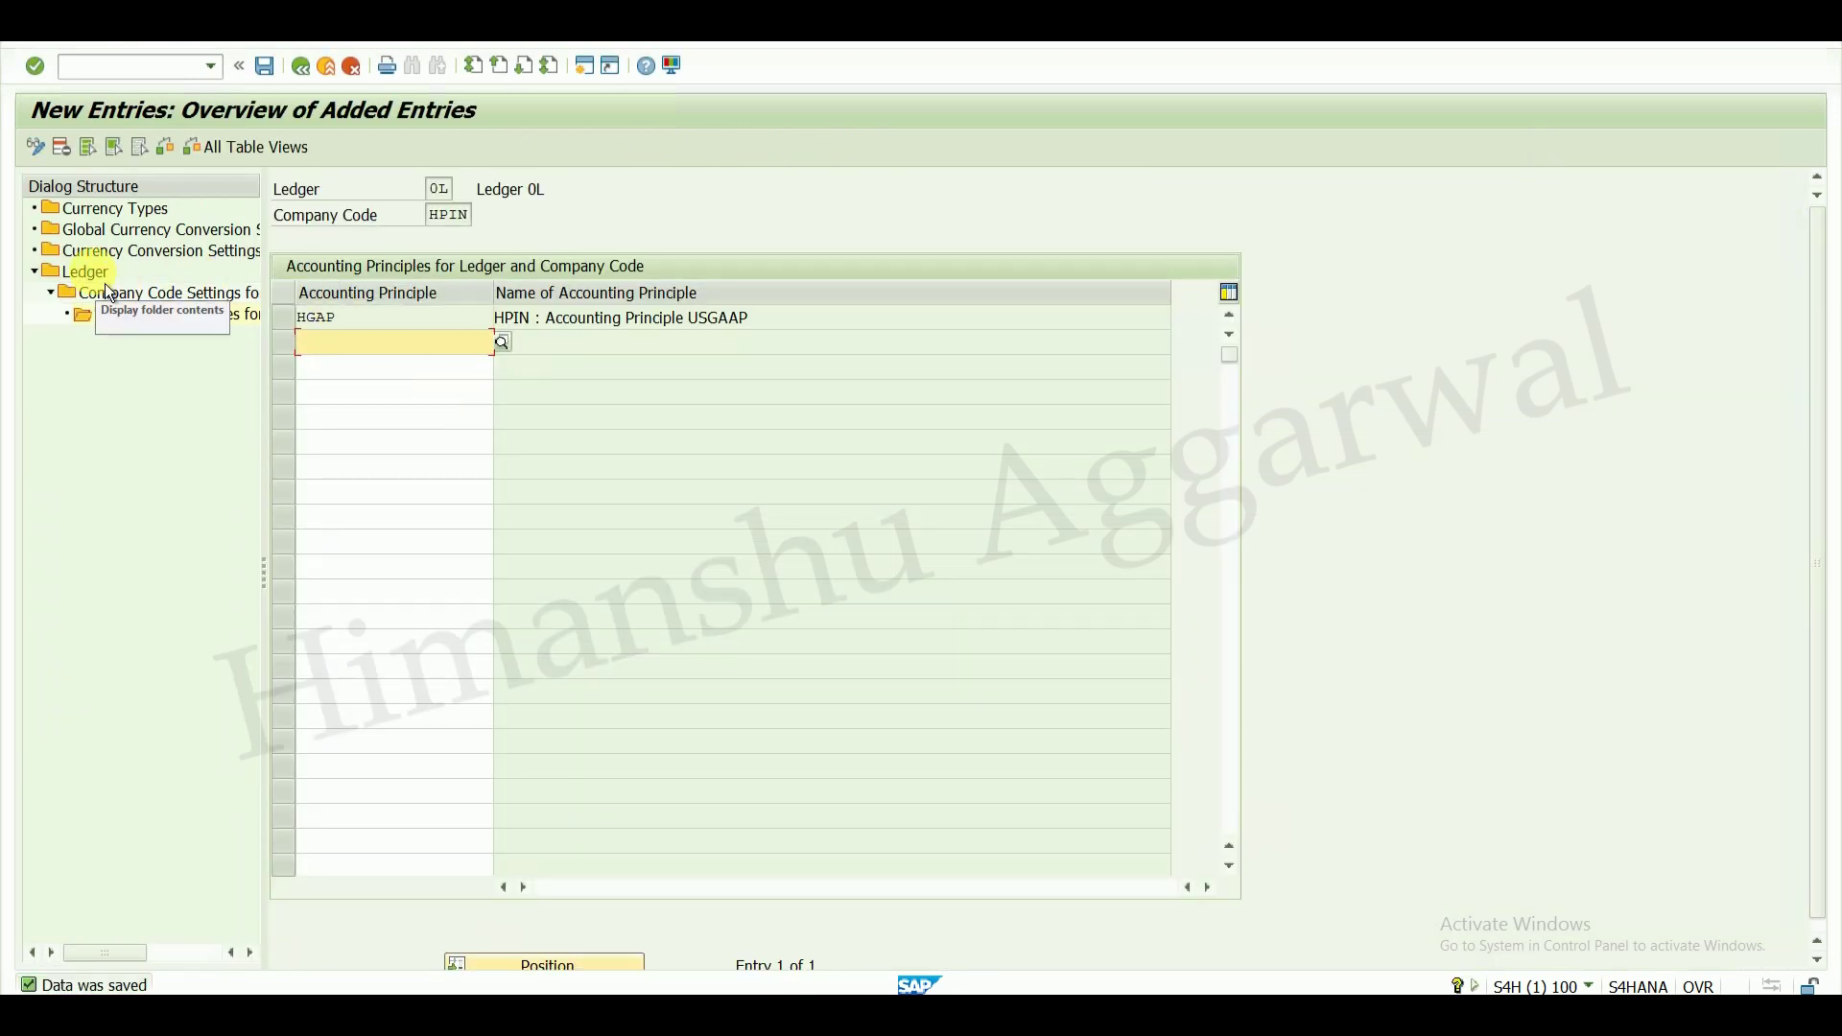
# - Add accounting principle HICA for ledger H1 and company code HPIN, and save the entry
pyautogui.doubleClick(96, 275)
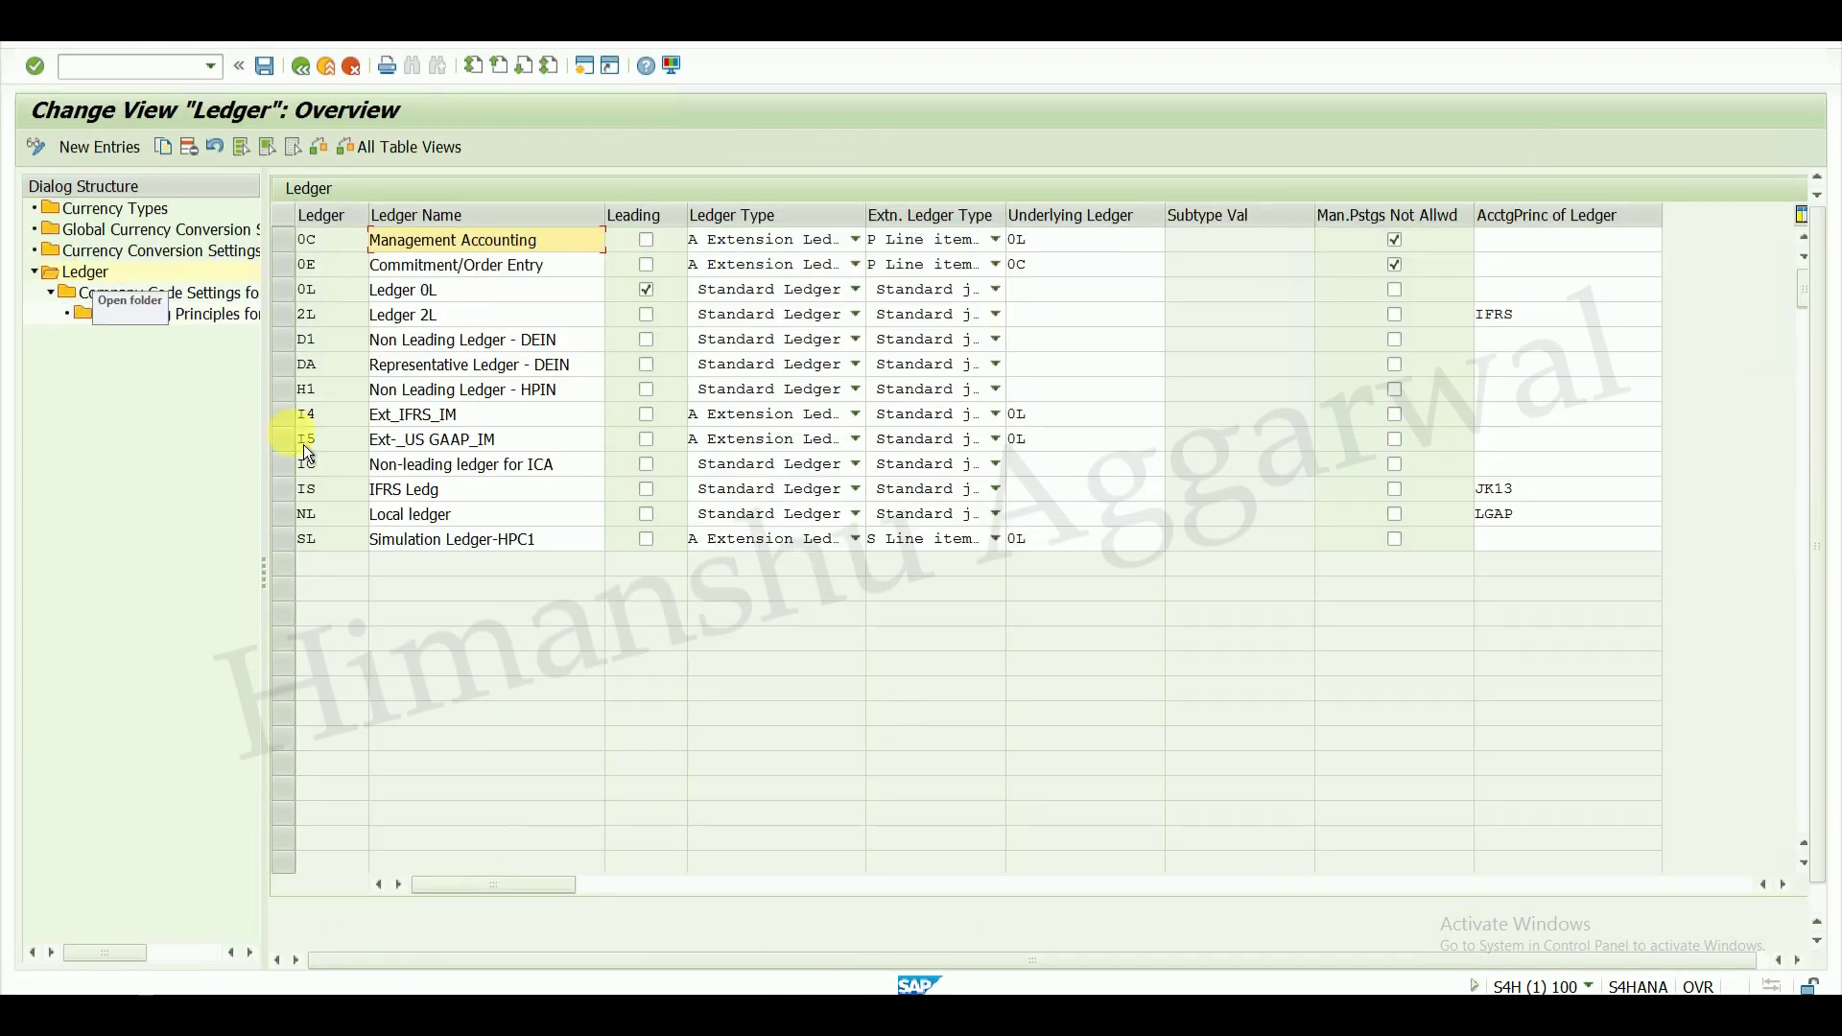
pyautogui.click(285, 391)
pyautogui.doubleClick(168, 294)
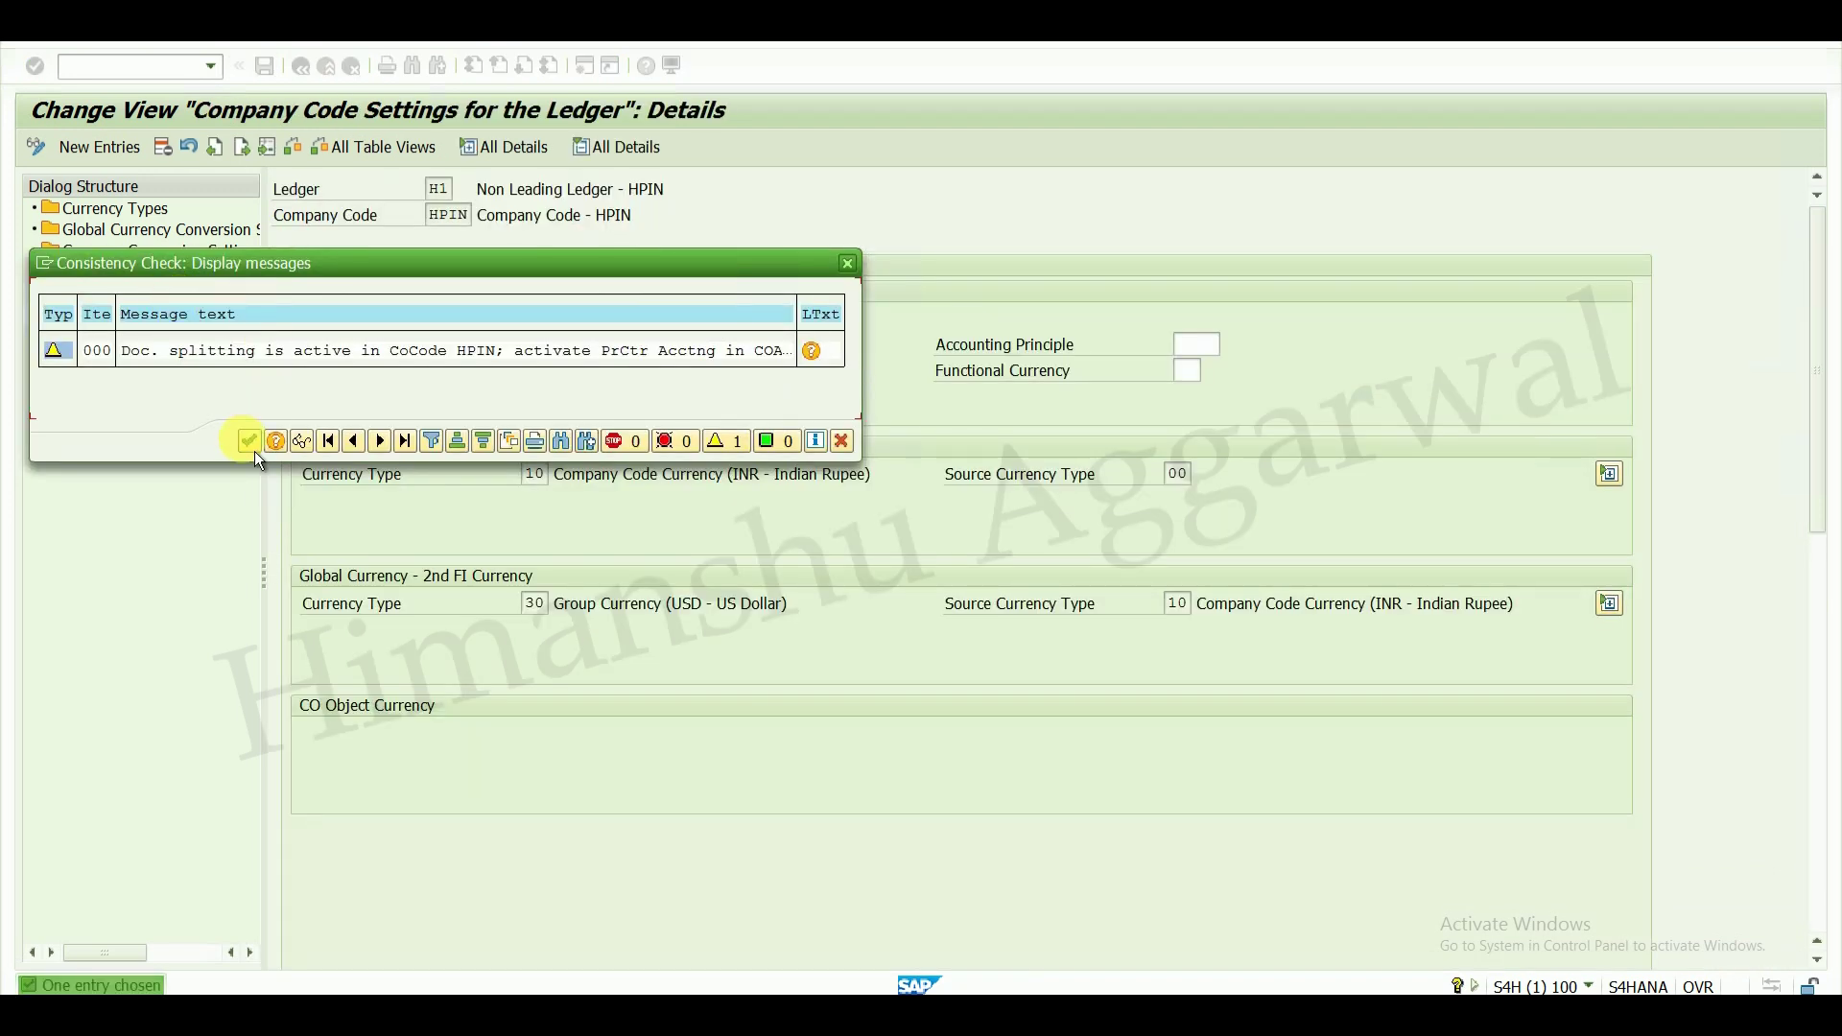
pyautogui.click(249, 441)
pyautogui.doubleClick(168, 316)
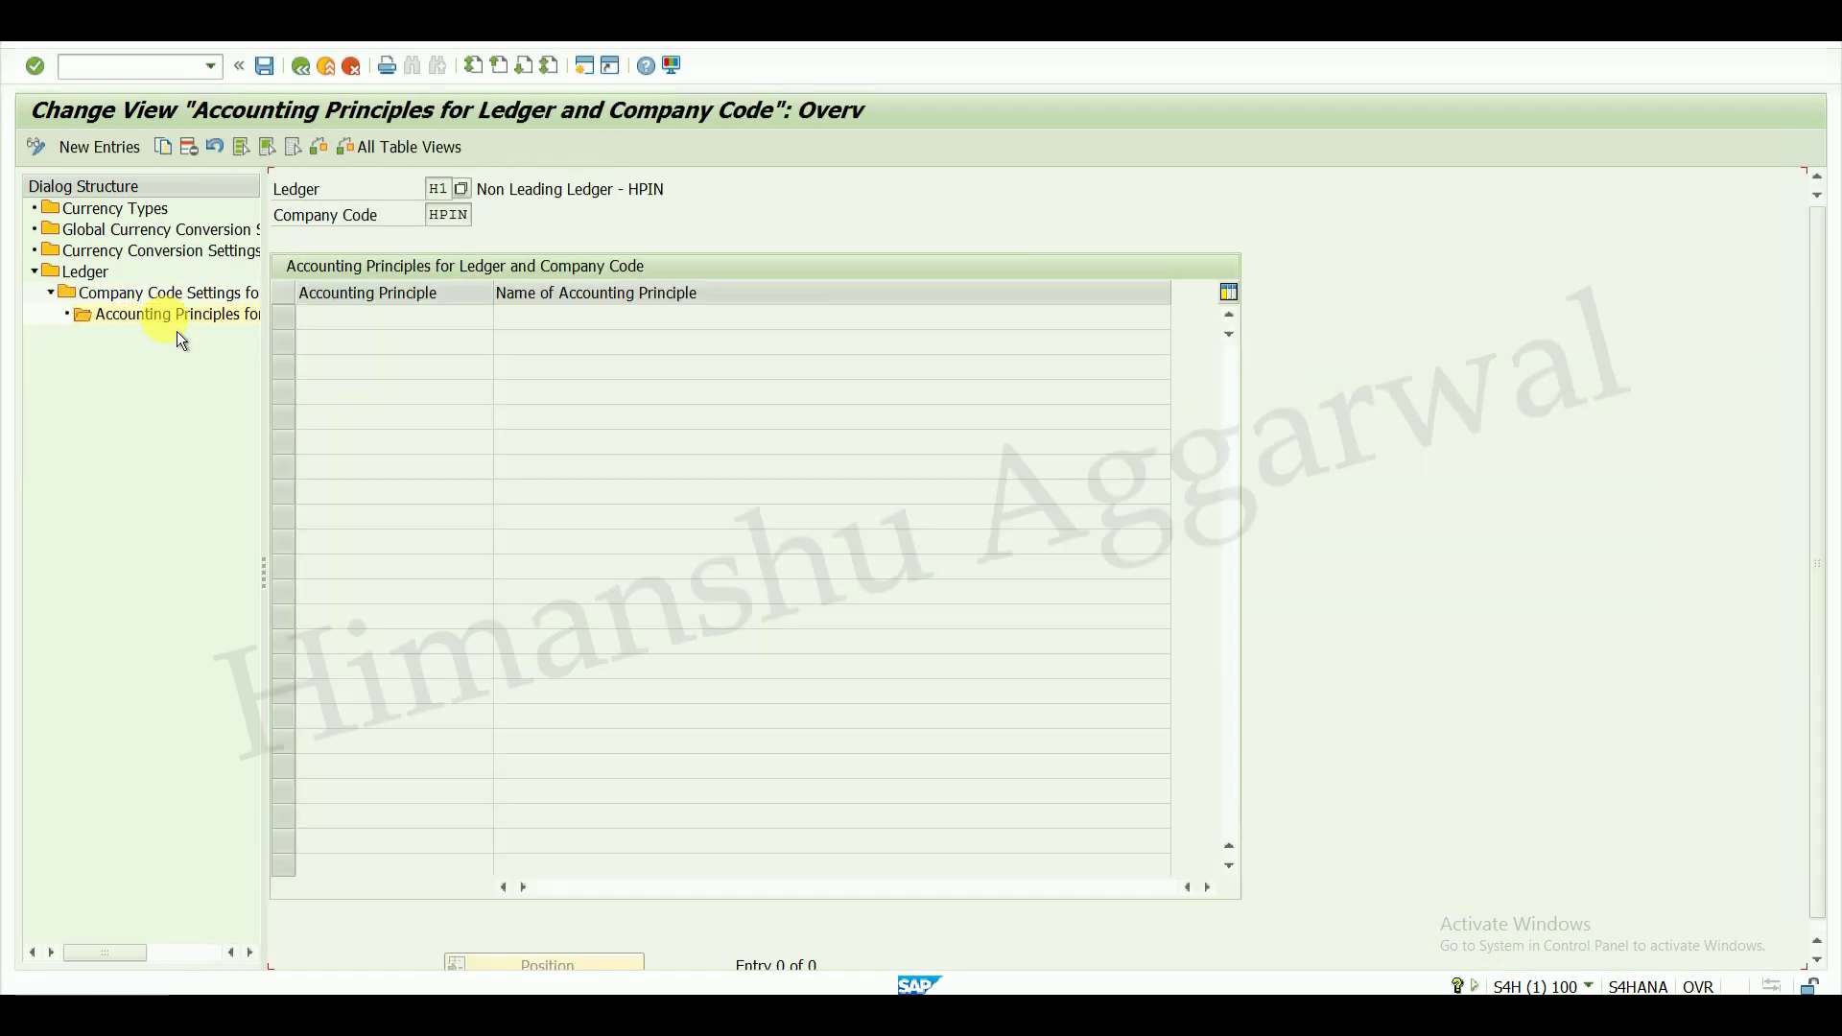
pyautogui.click(144, 153)
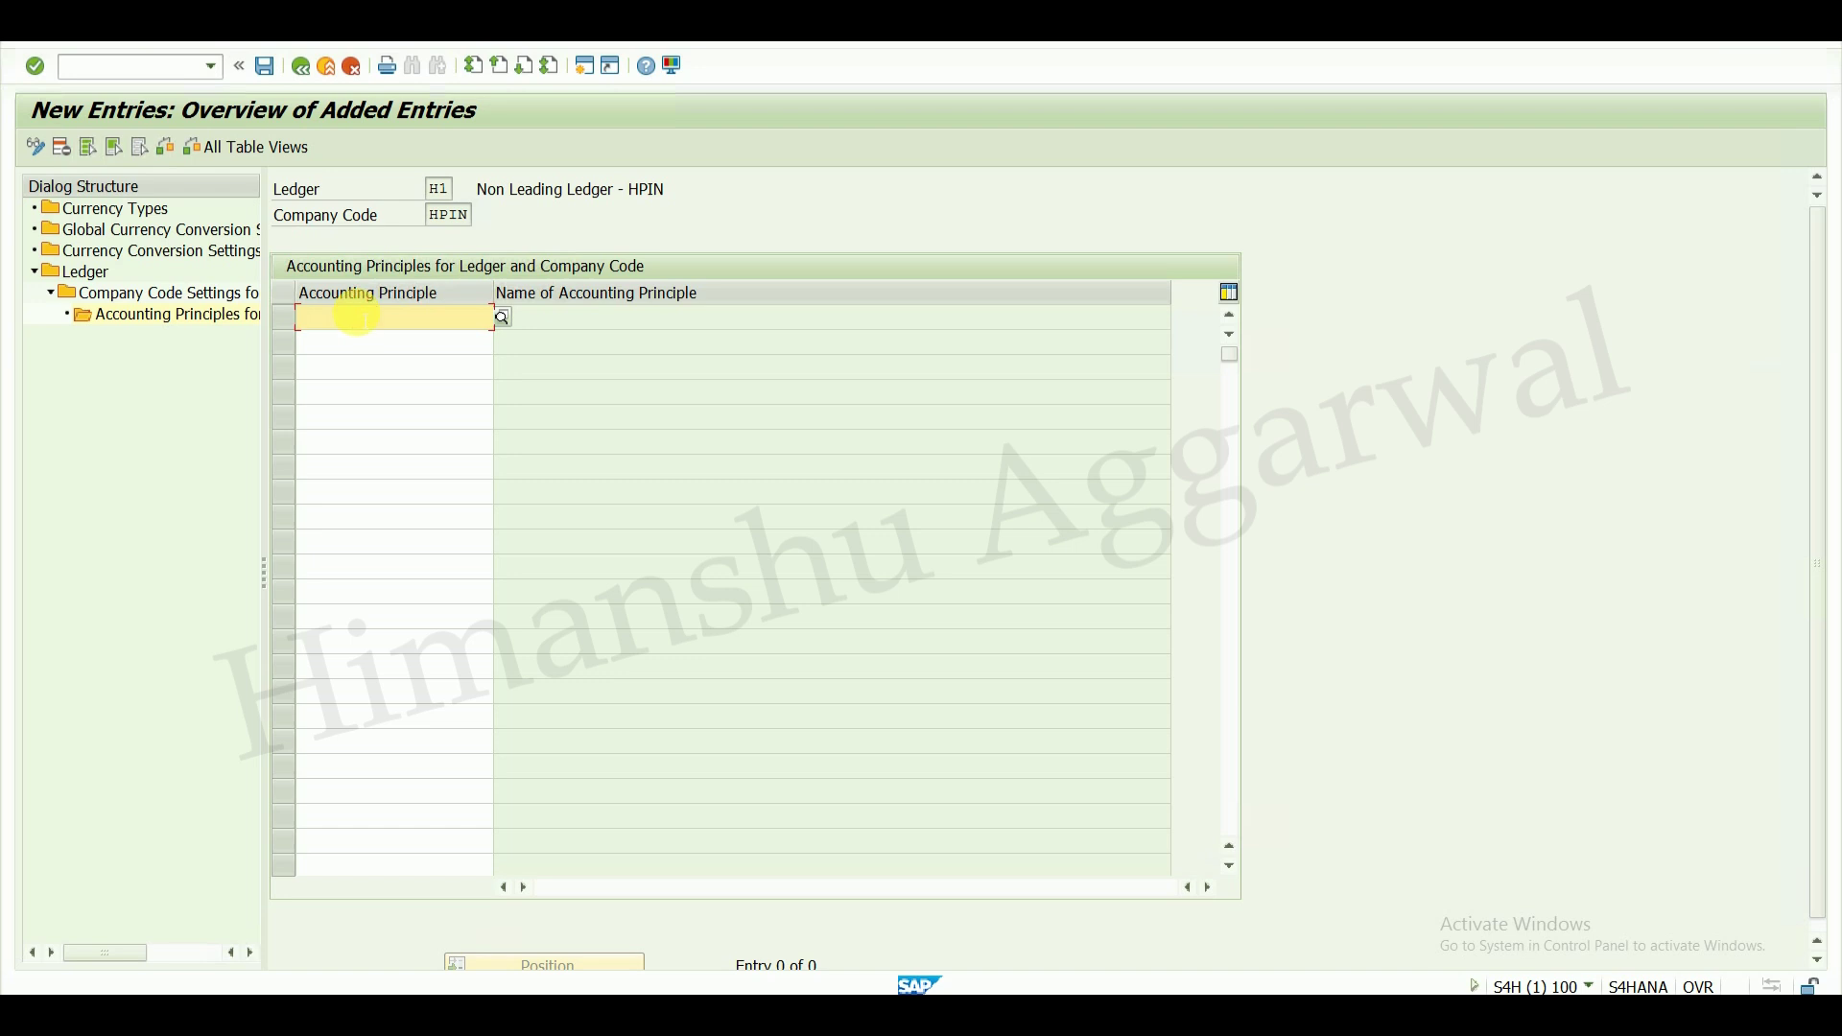
pyautogui.write('HICA')
pyautogui.press('Return')
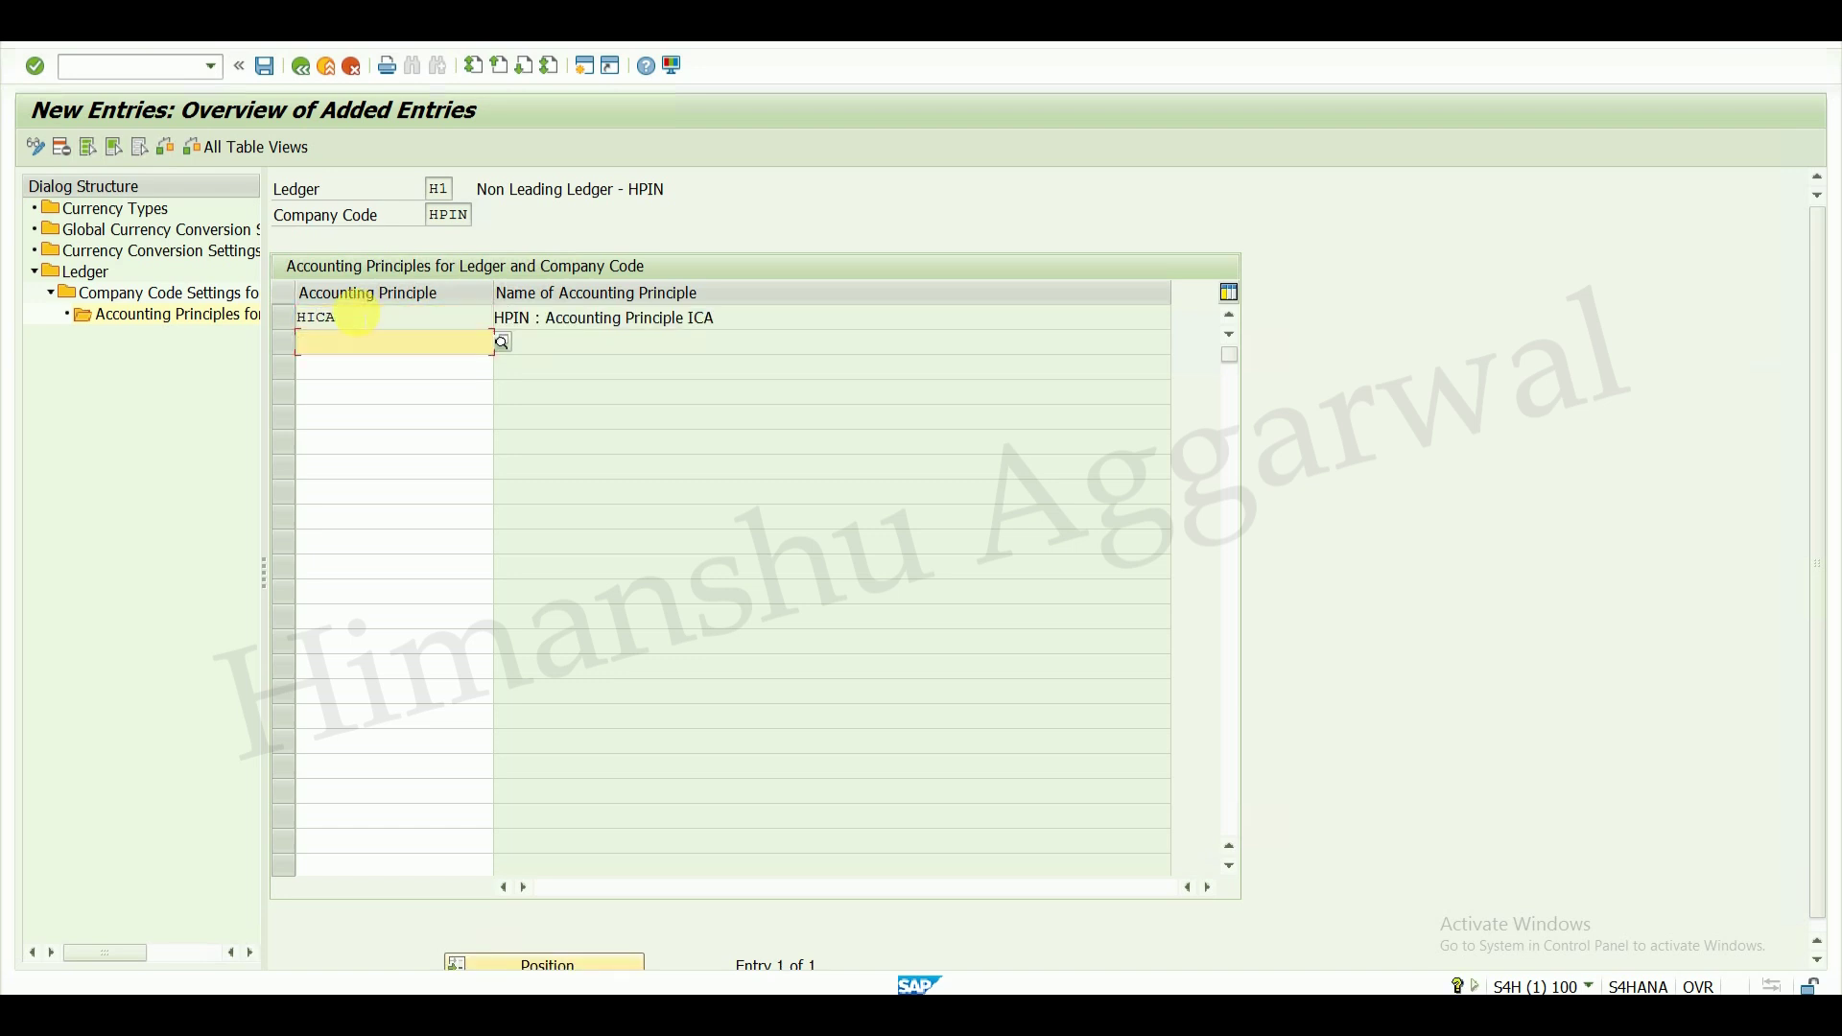
pyautogui.click(265, 65)
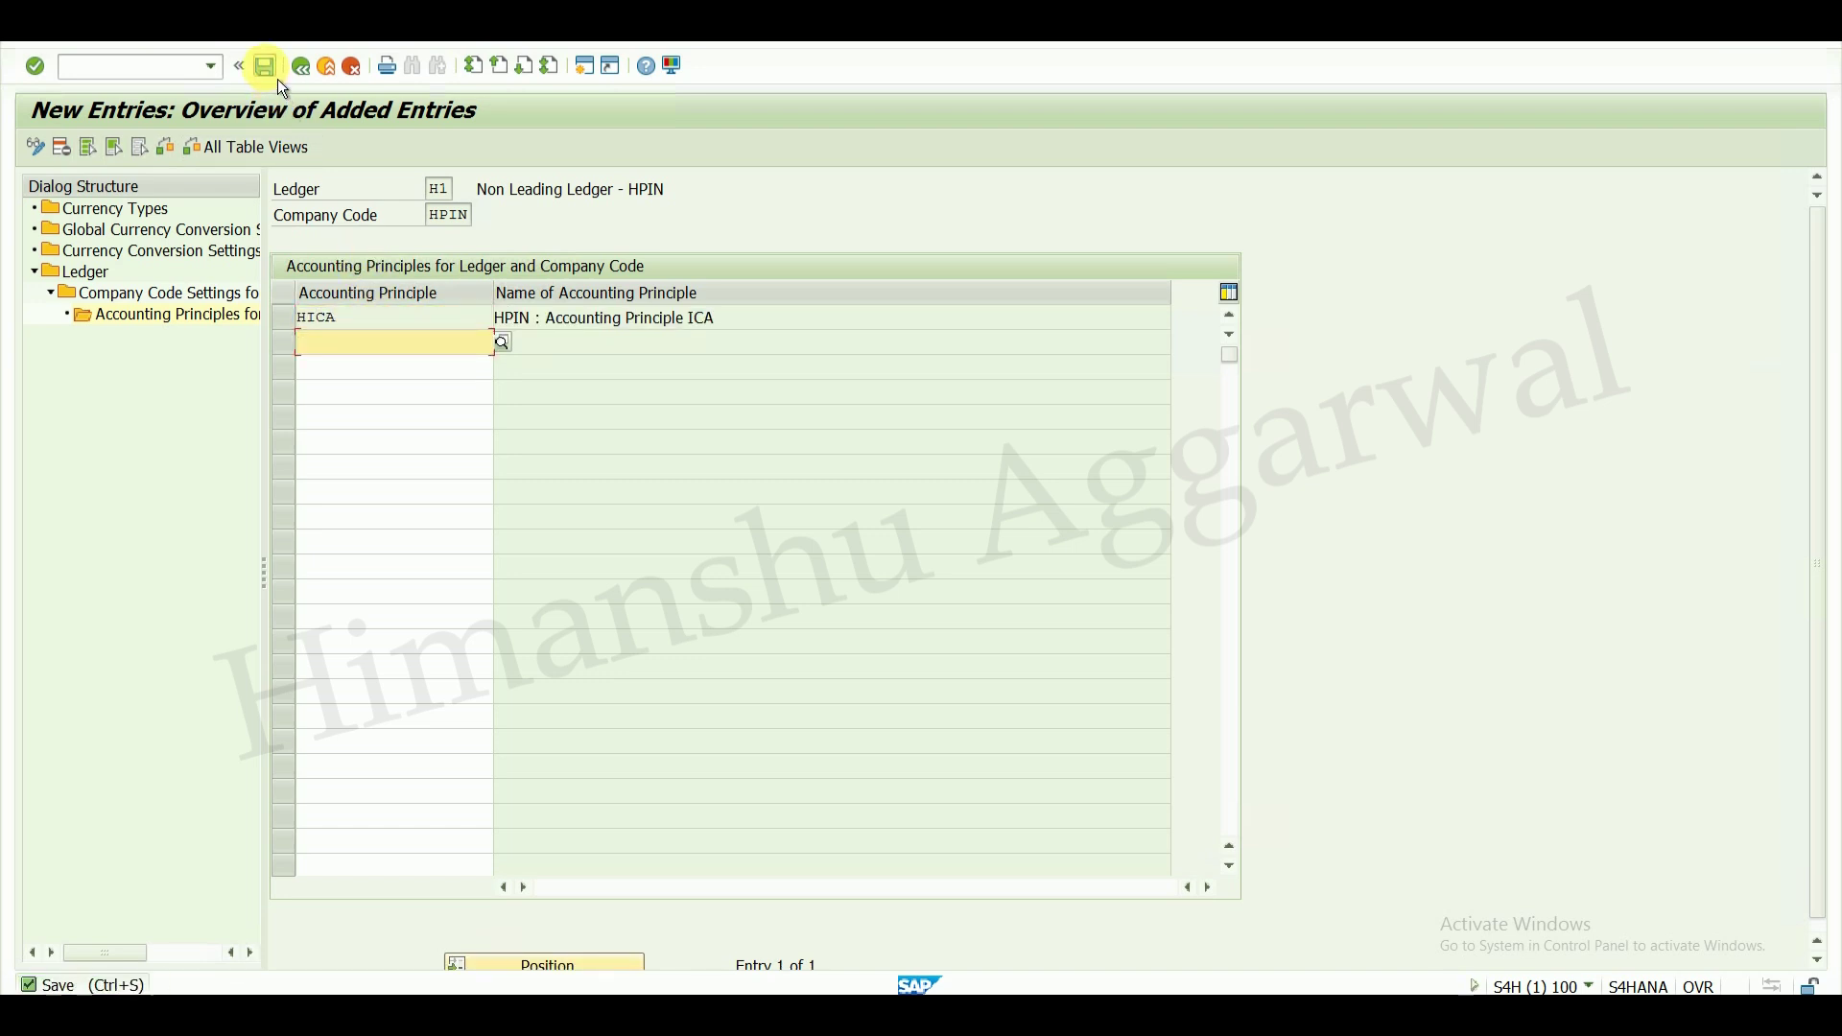
pyautogui.click(260, 690)
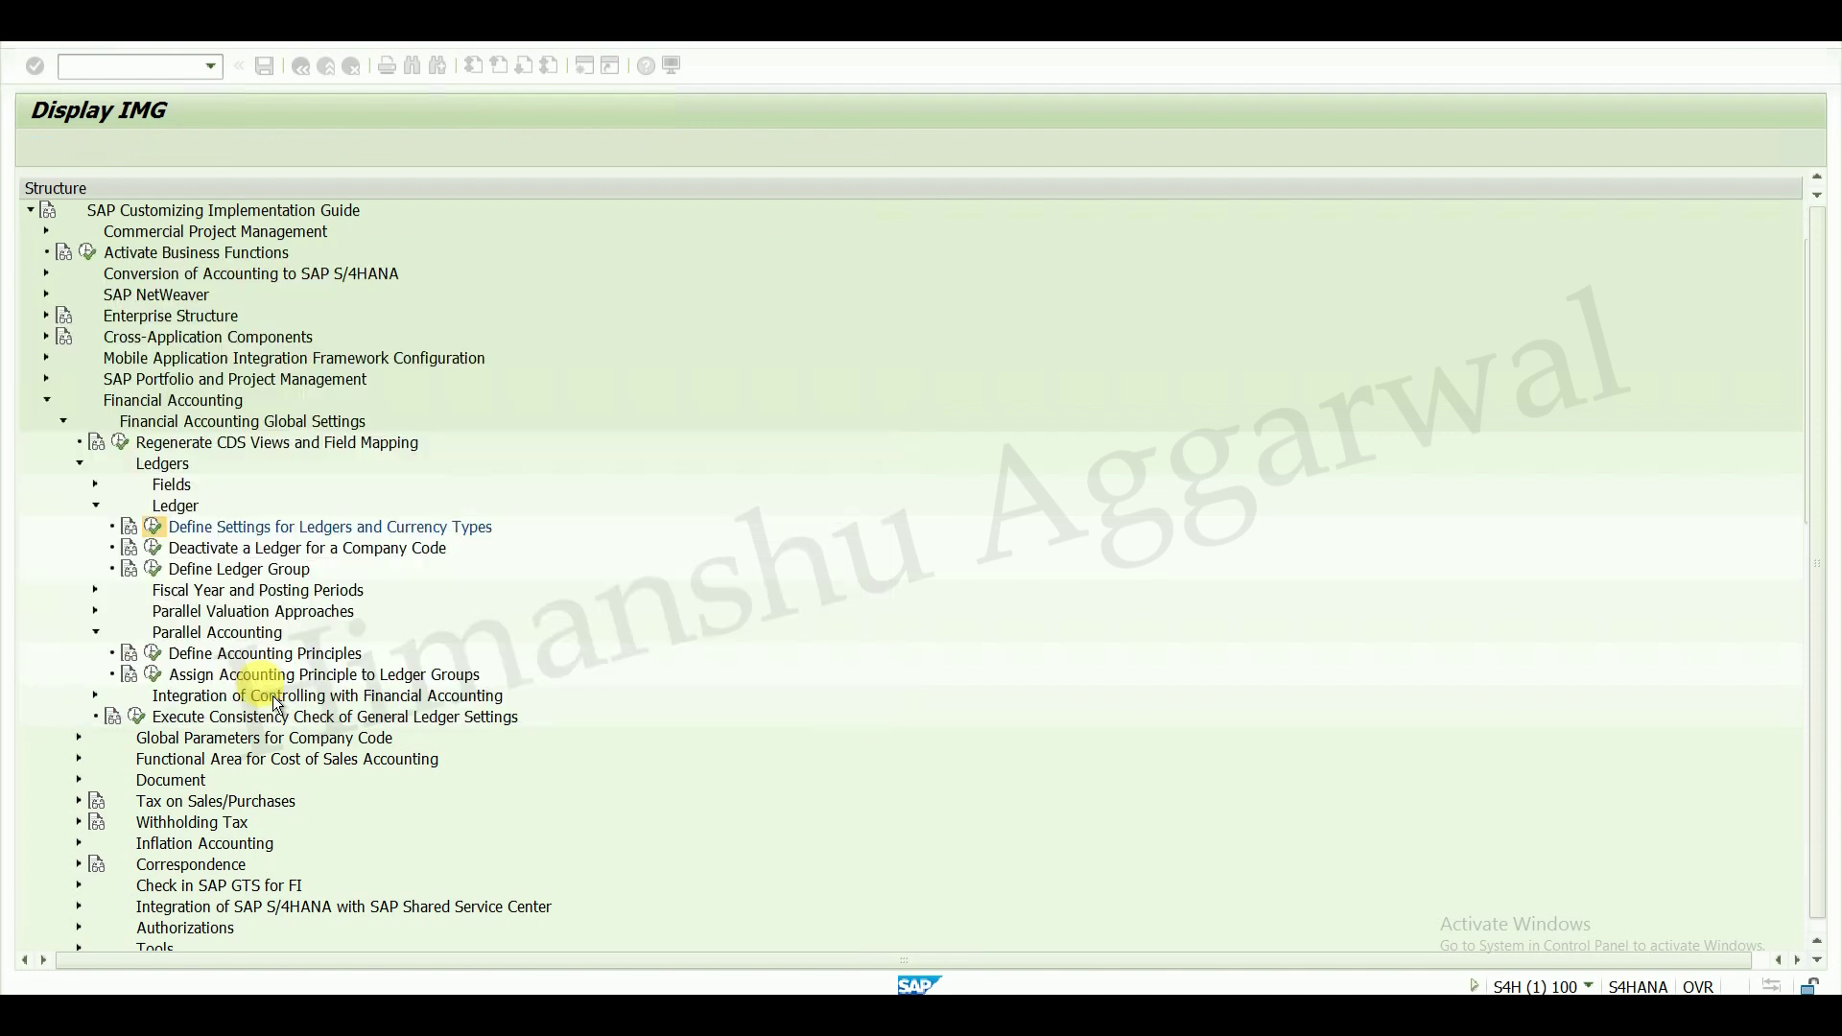
# - Leave the ledger H1 settings, acknowledging the consistency checks, and return to the IMG structure
pyautogui.click(307, 79)
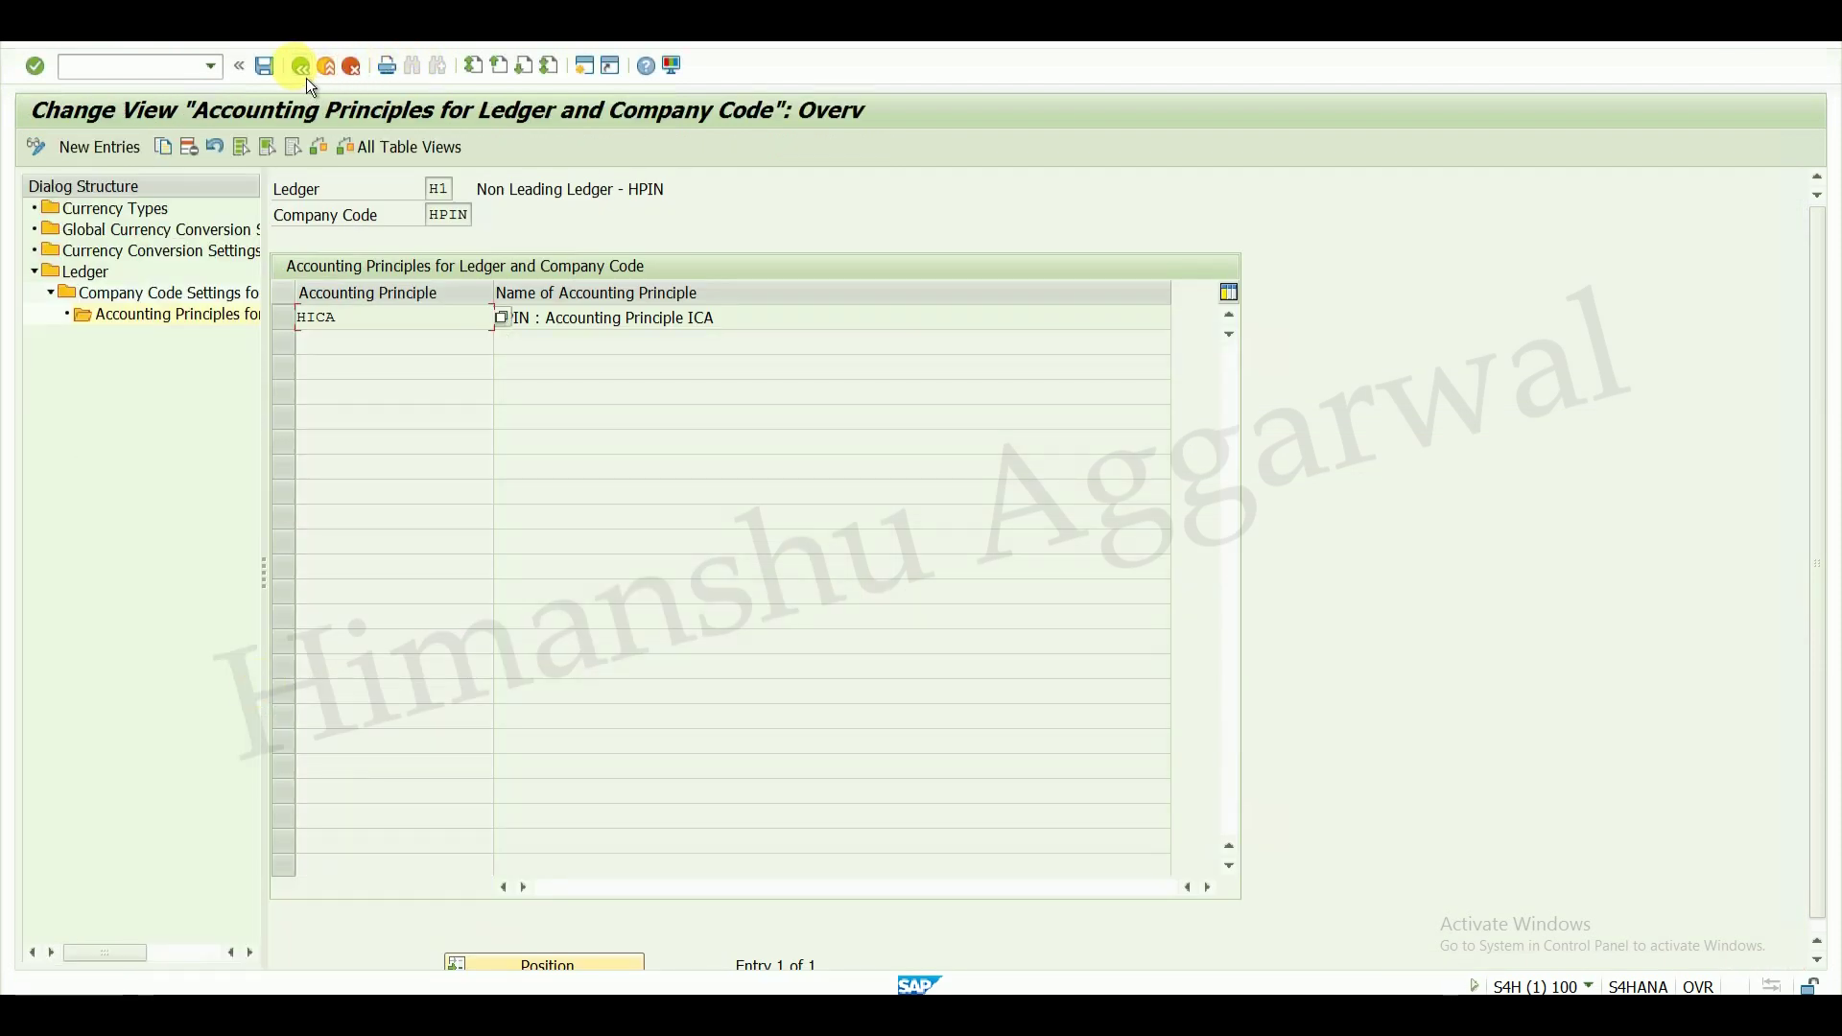
pyautogui.click(307, 78)
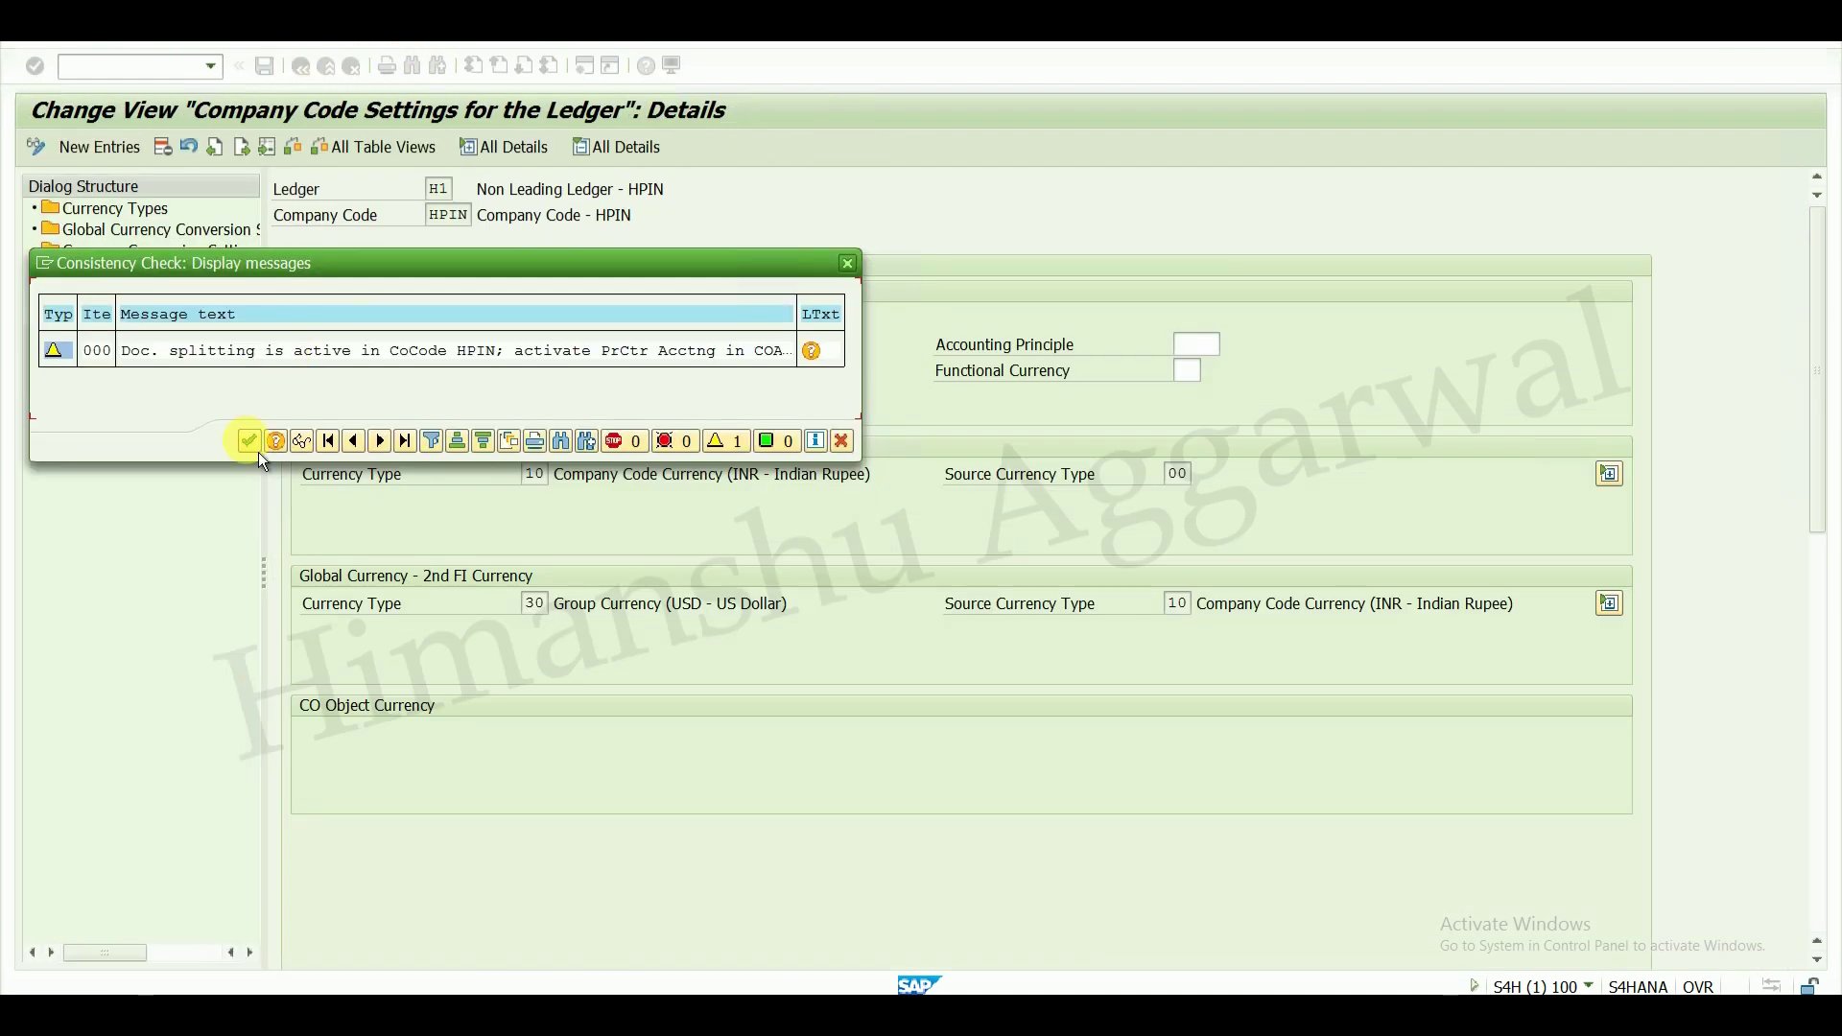
pyautogui.click(251, 443)
pyautogui.click(308, 75)
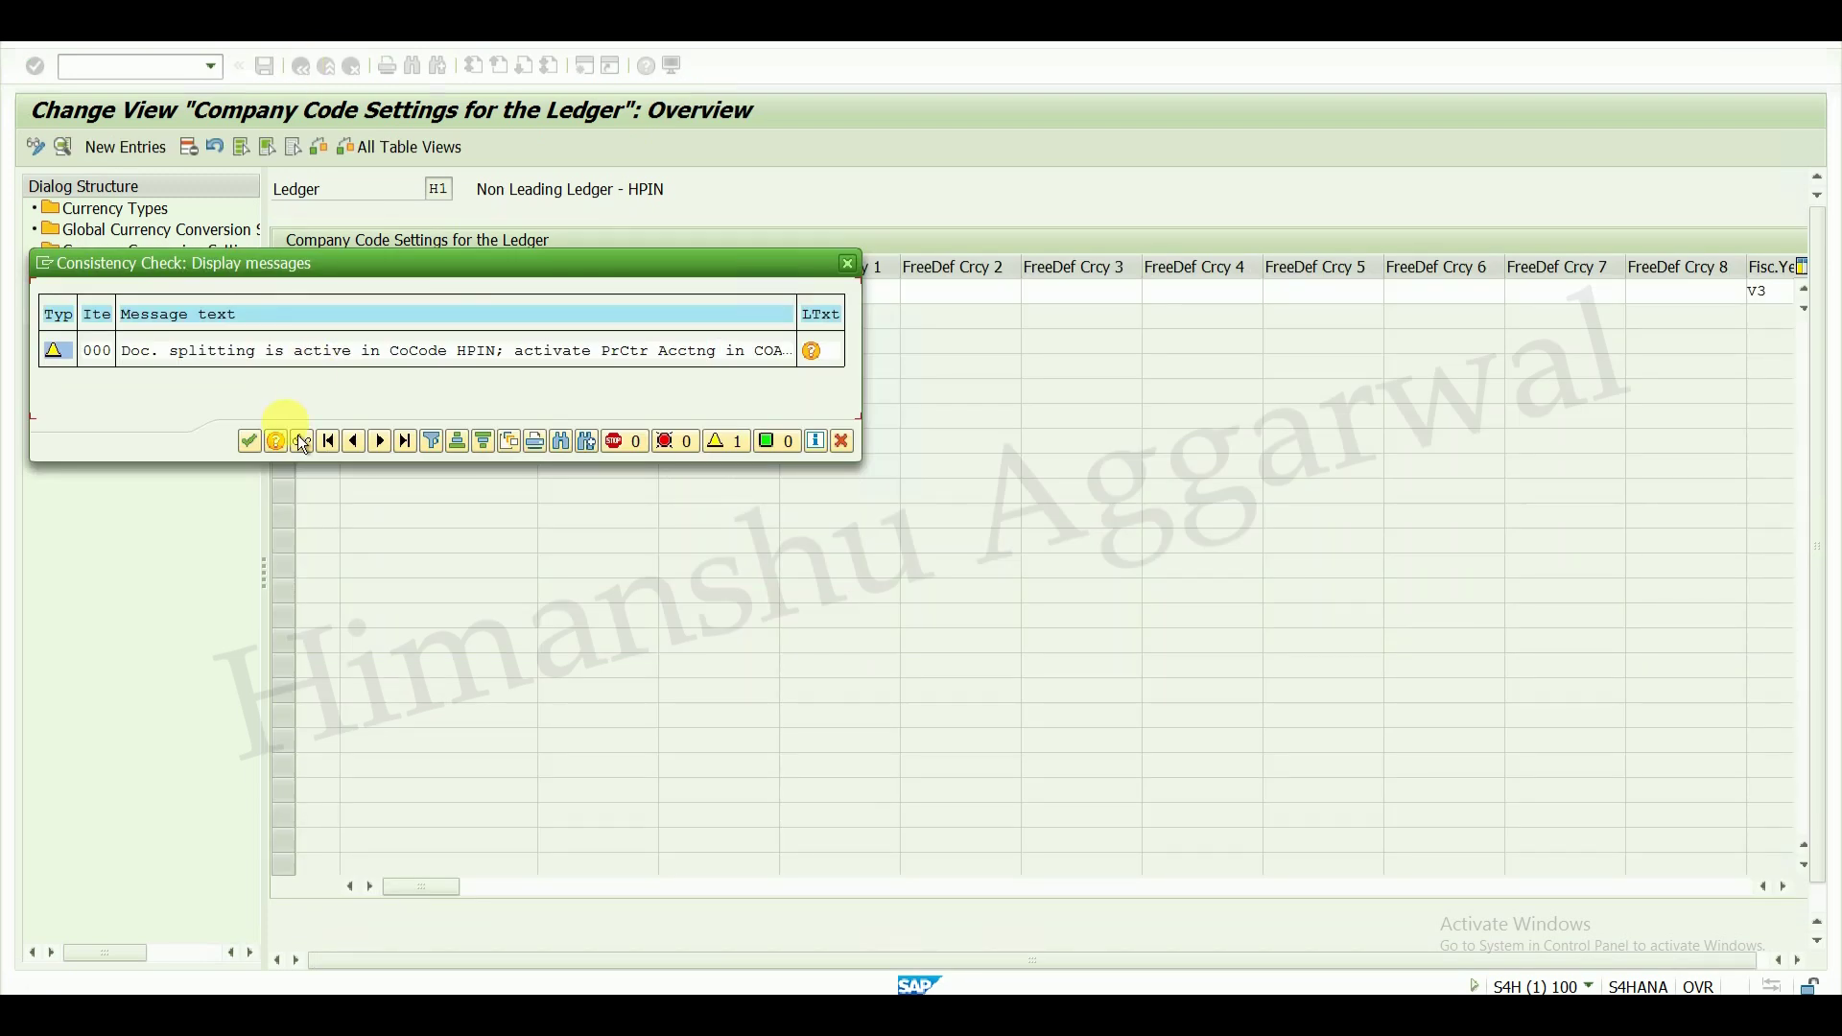
pyautogui.click(250, 440)
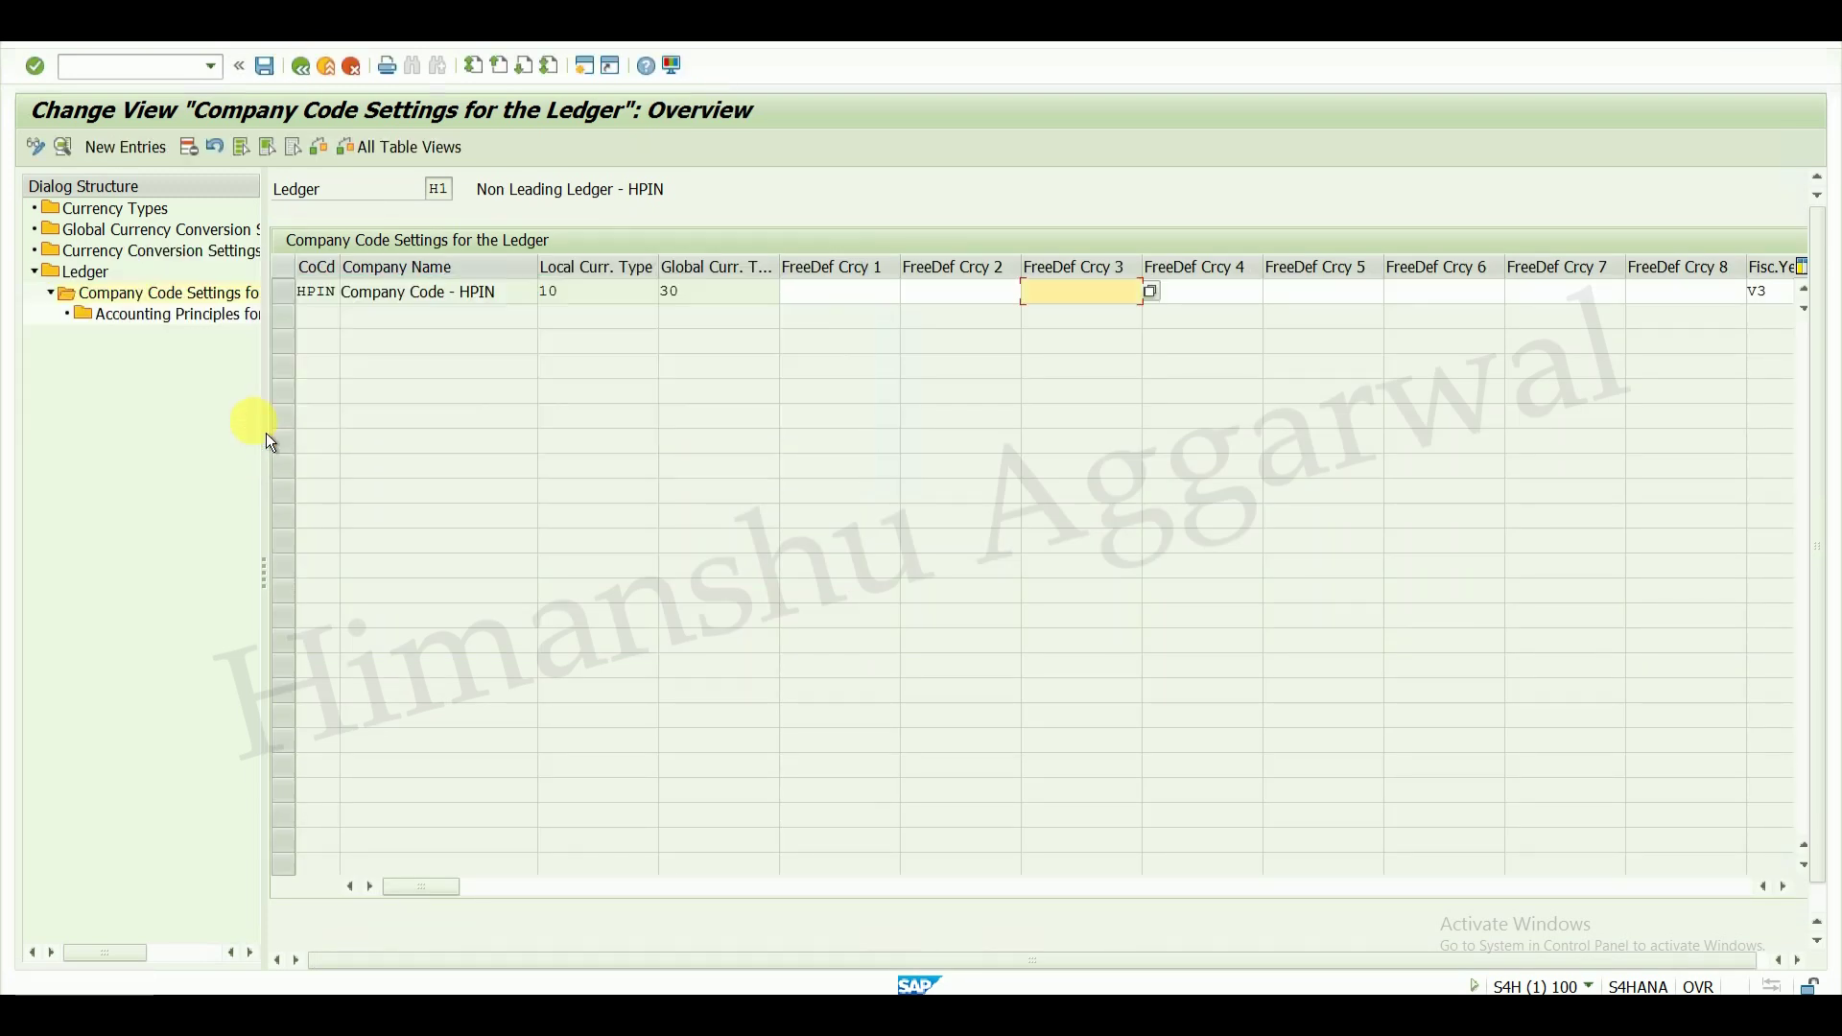
pyautogui.click(313, 79)
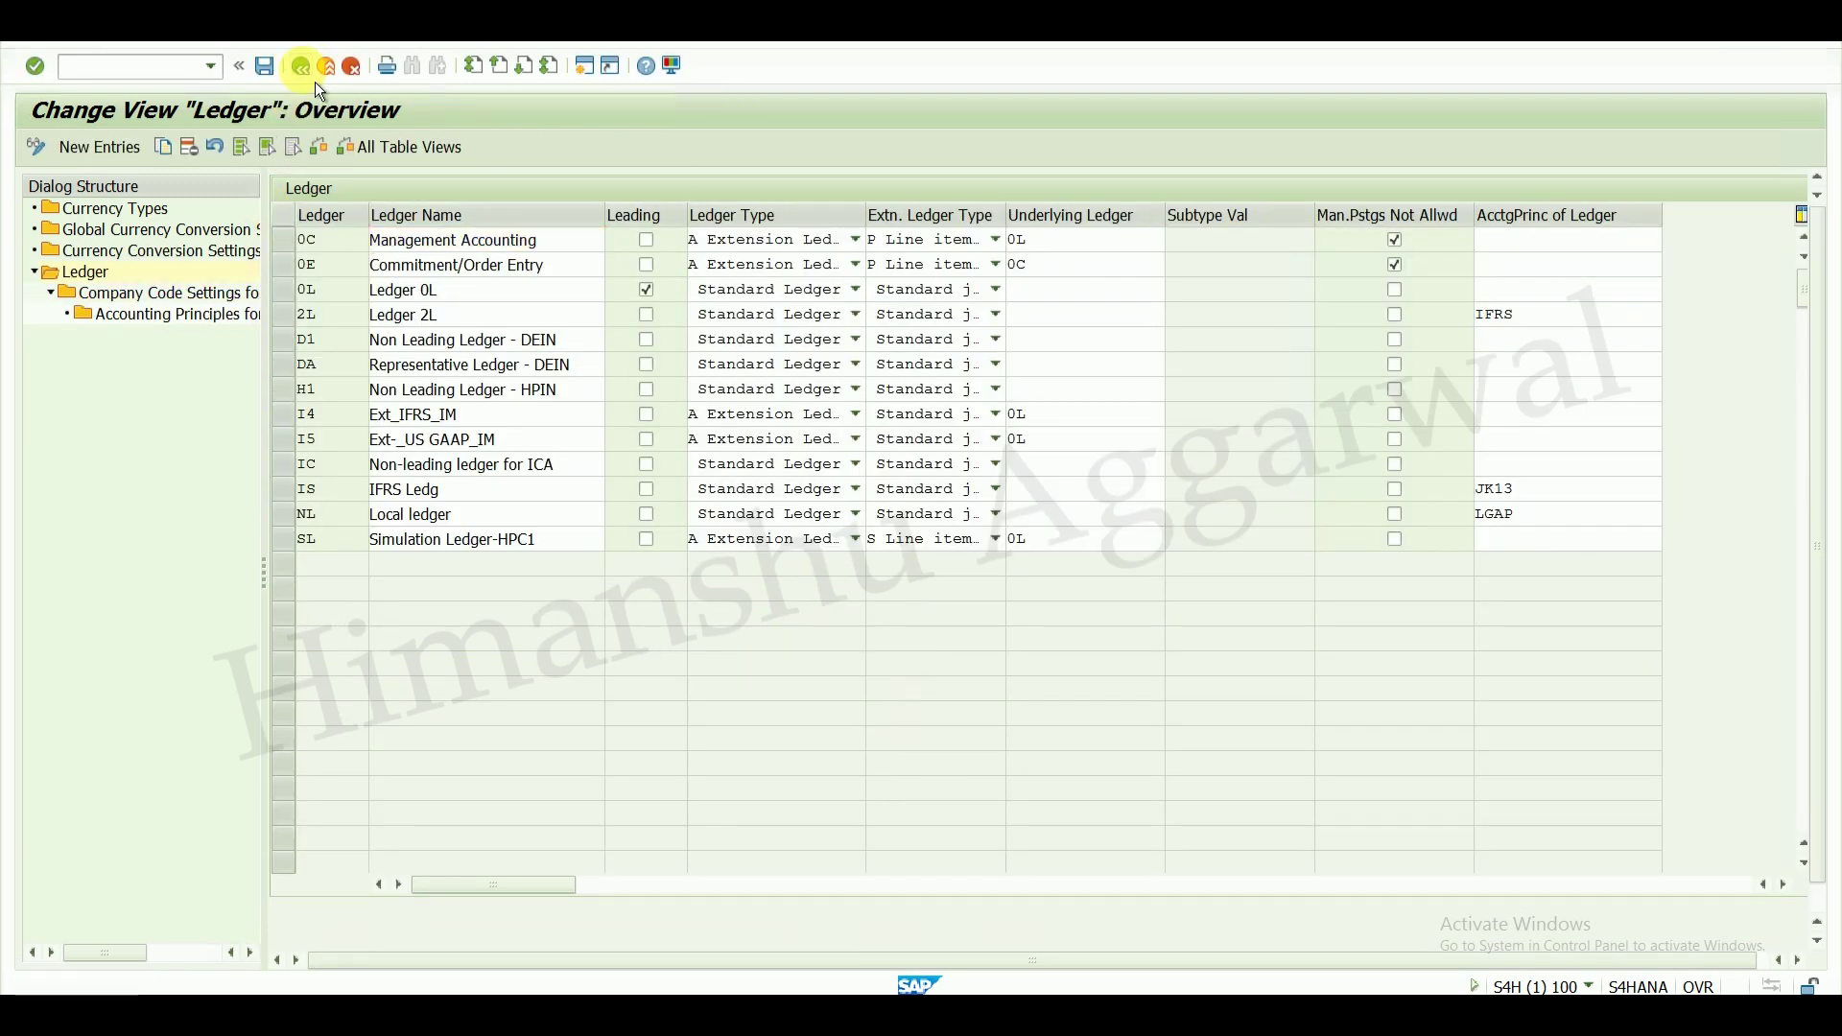
pyautogui.click(314, 83)
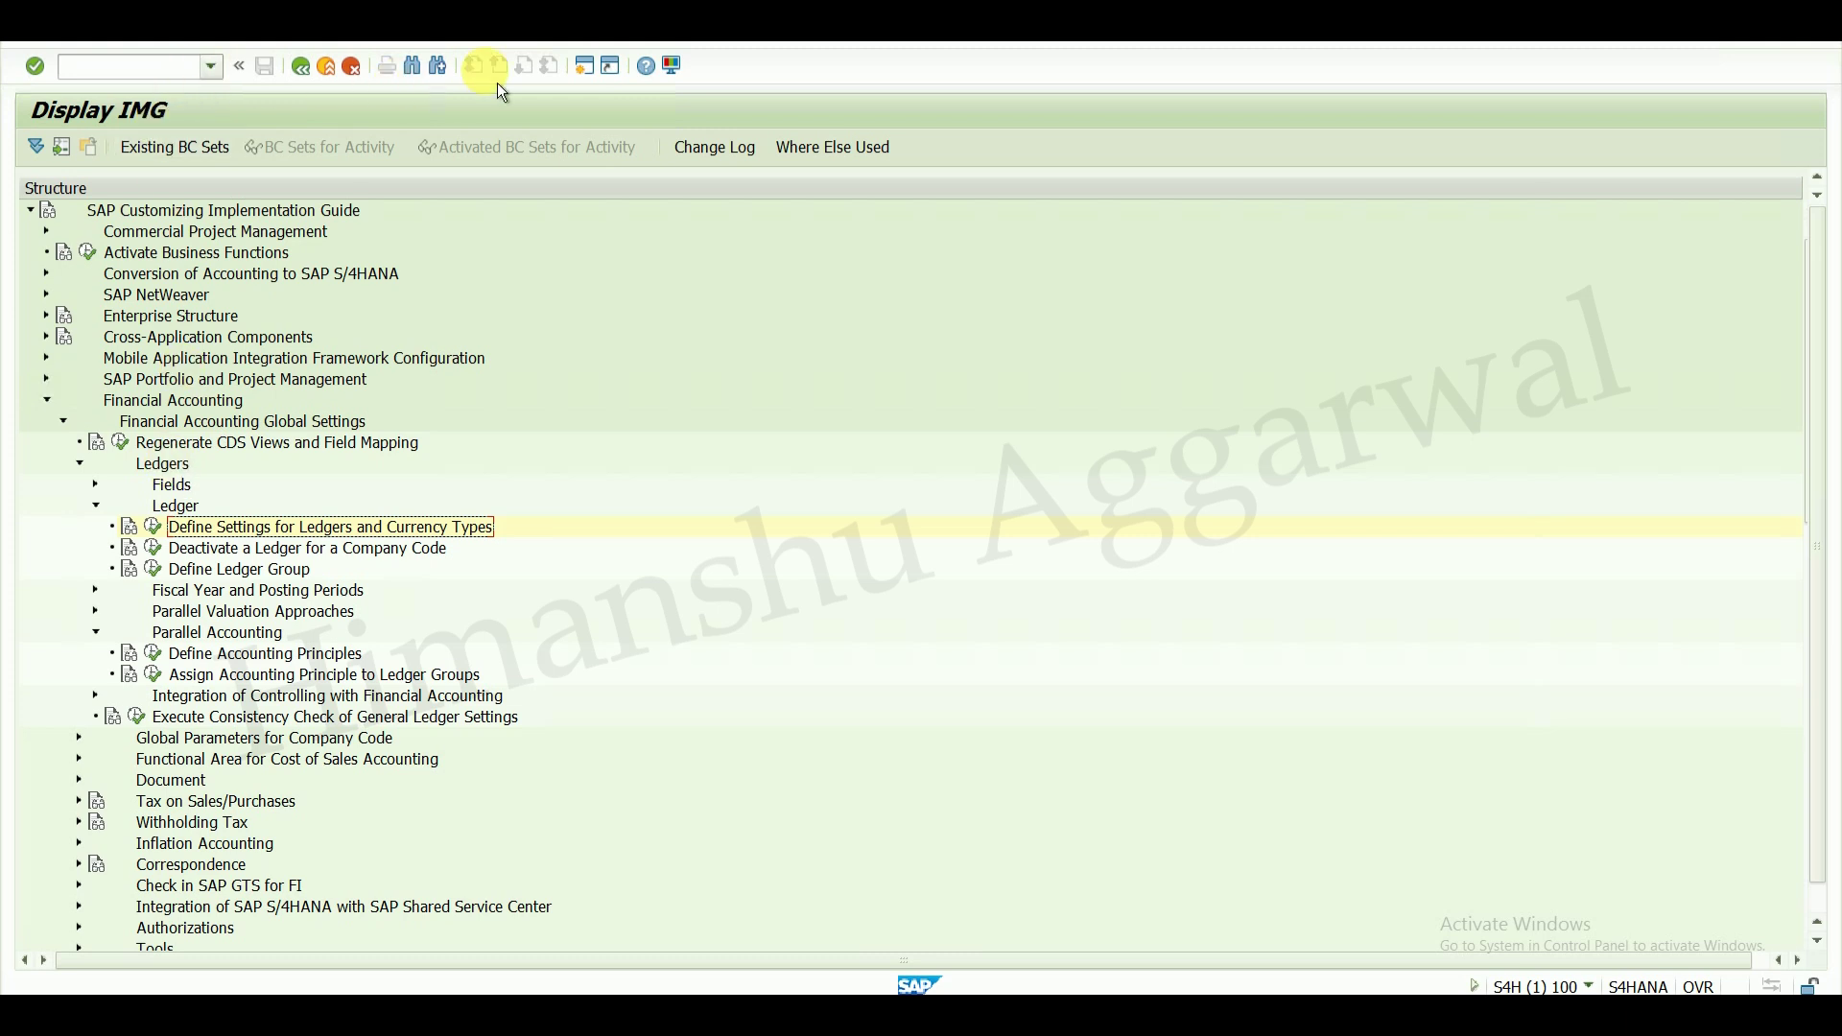
# - Open SE16N in a new session and display the entries of FINSV_F4_LDBUKRS for company code HPIN
pyautogui.click(596, 75)
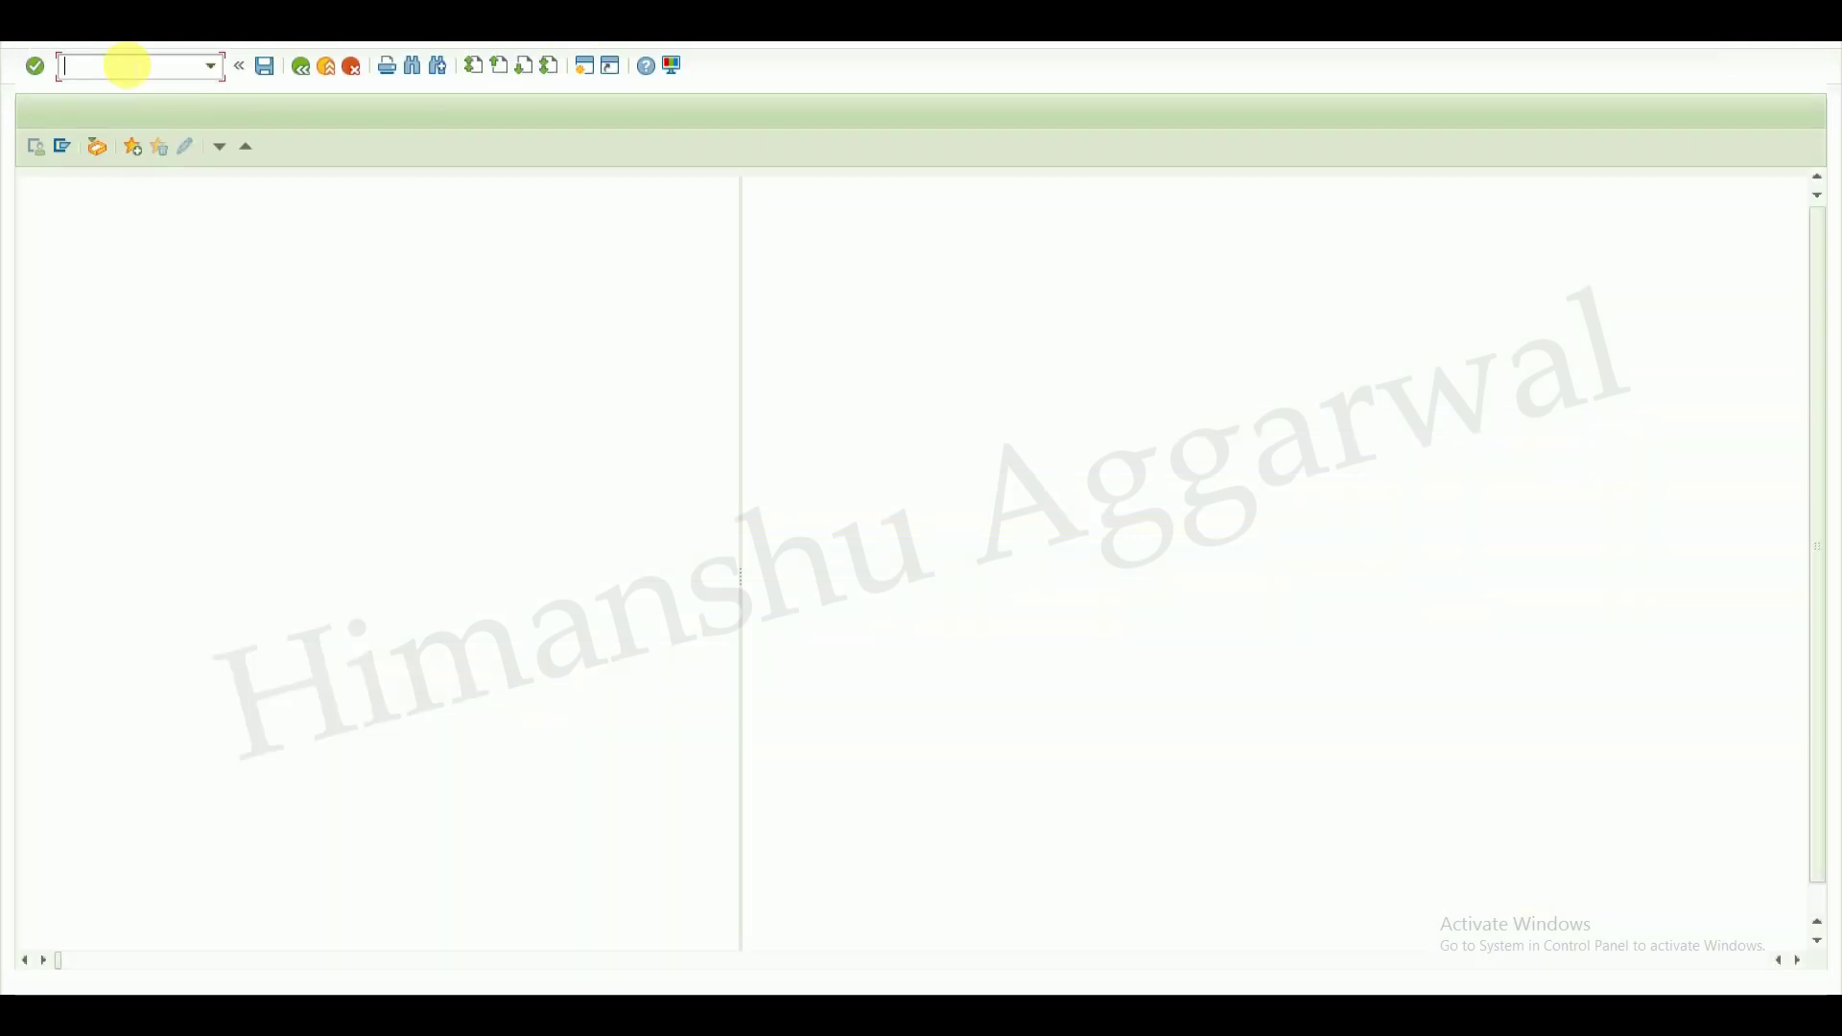
pyautogui.write('SE16N')
pyautogui.press('Return')
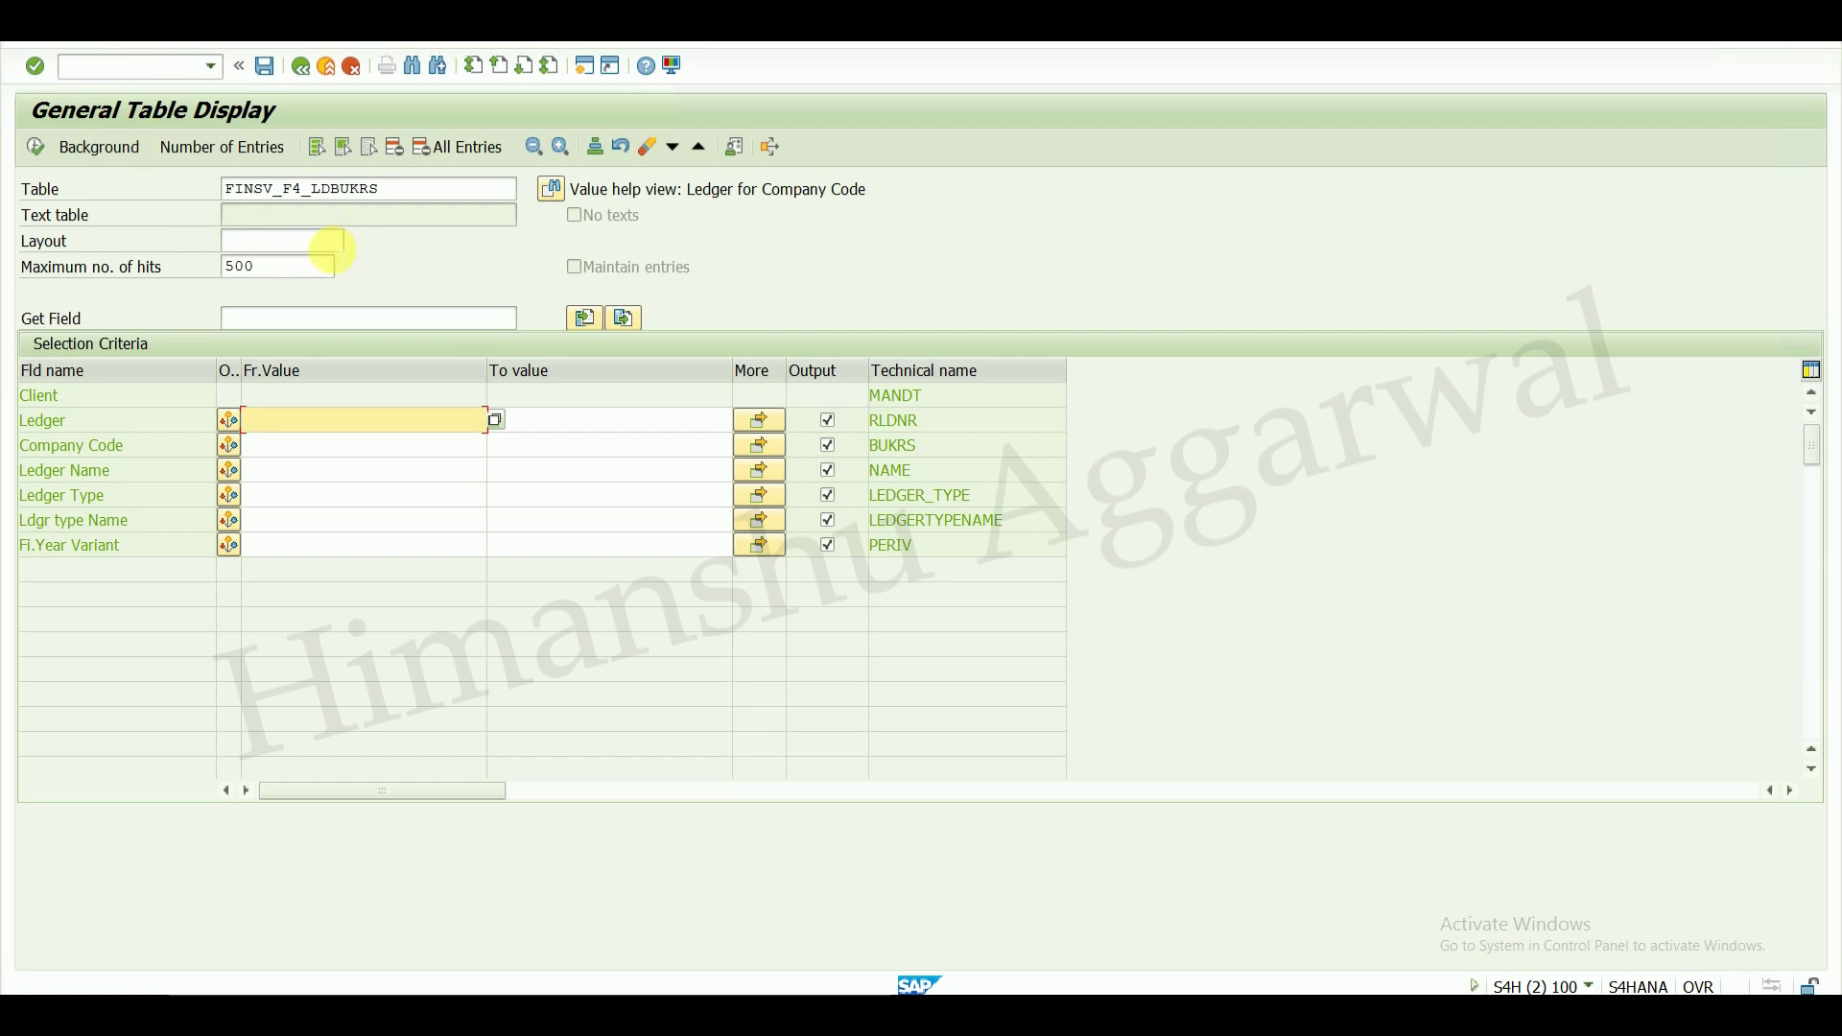
pyautogui.click(295, 447)
pyautogui.write('HPIN')
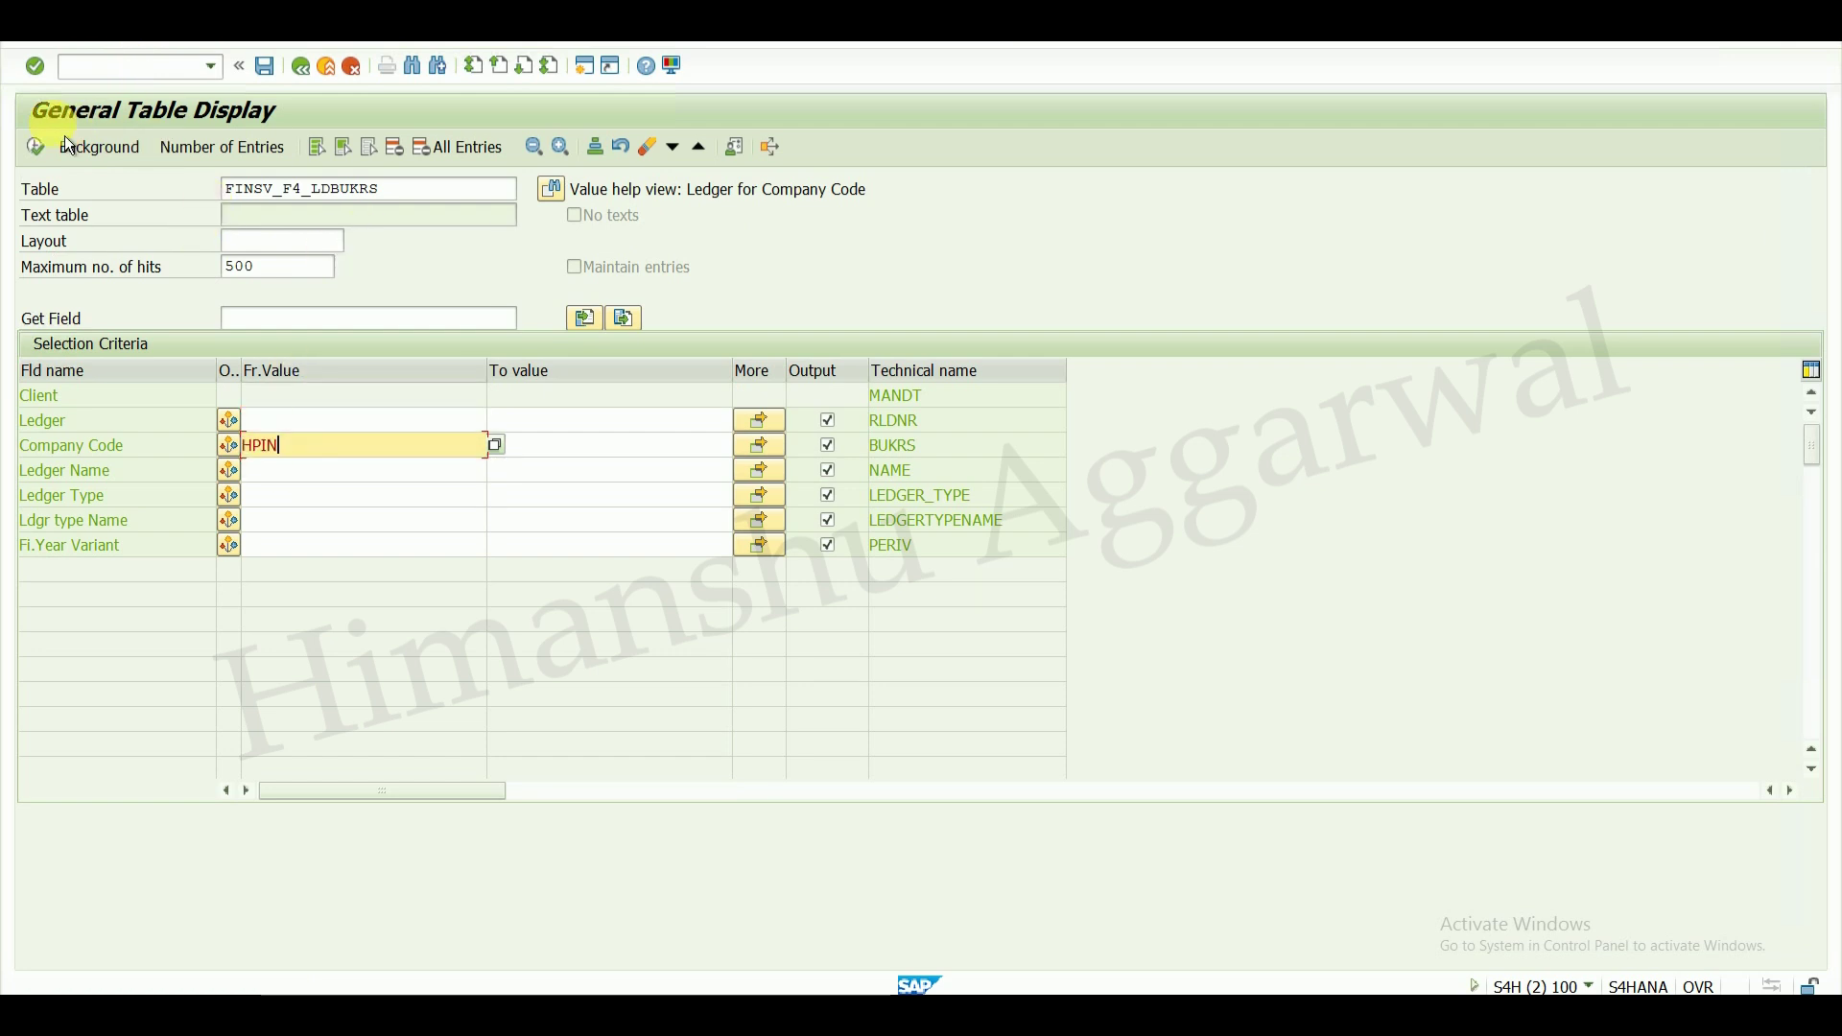
pyautogui.click(49, 153)
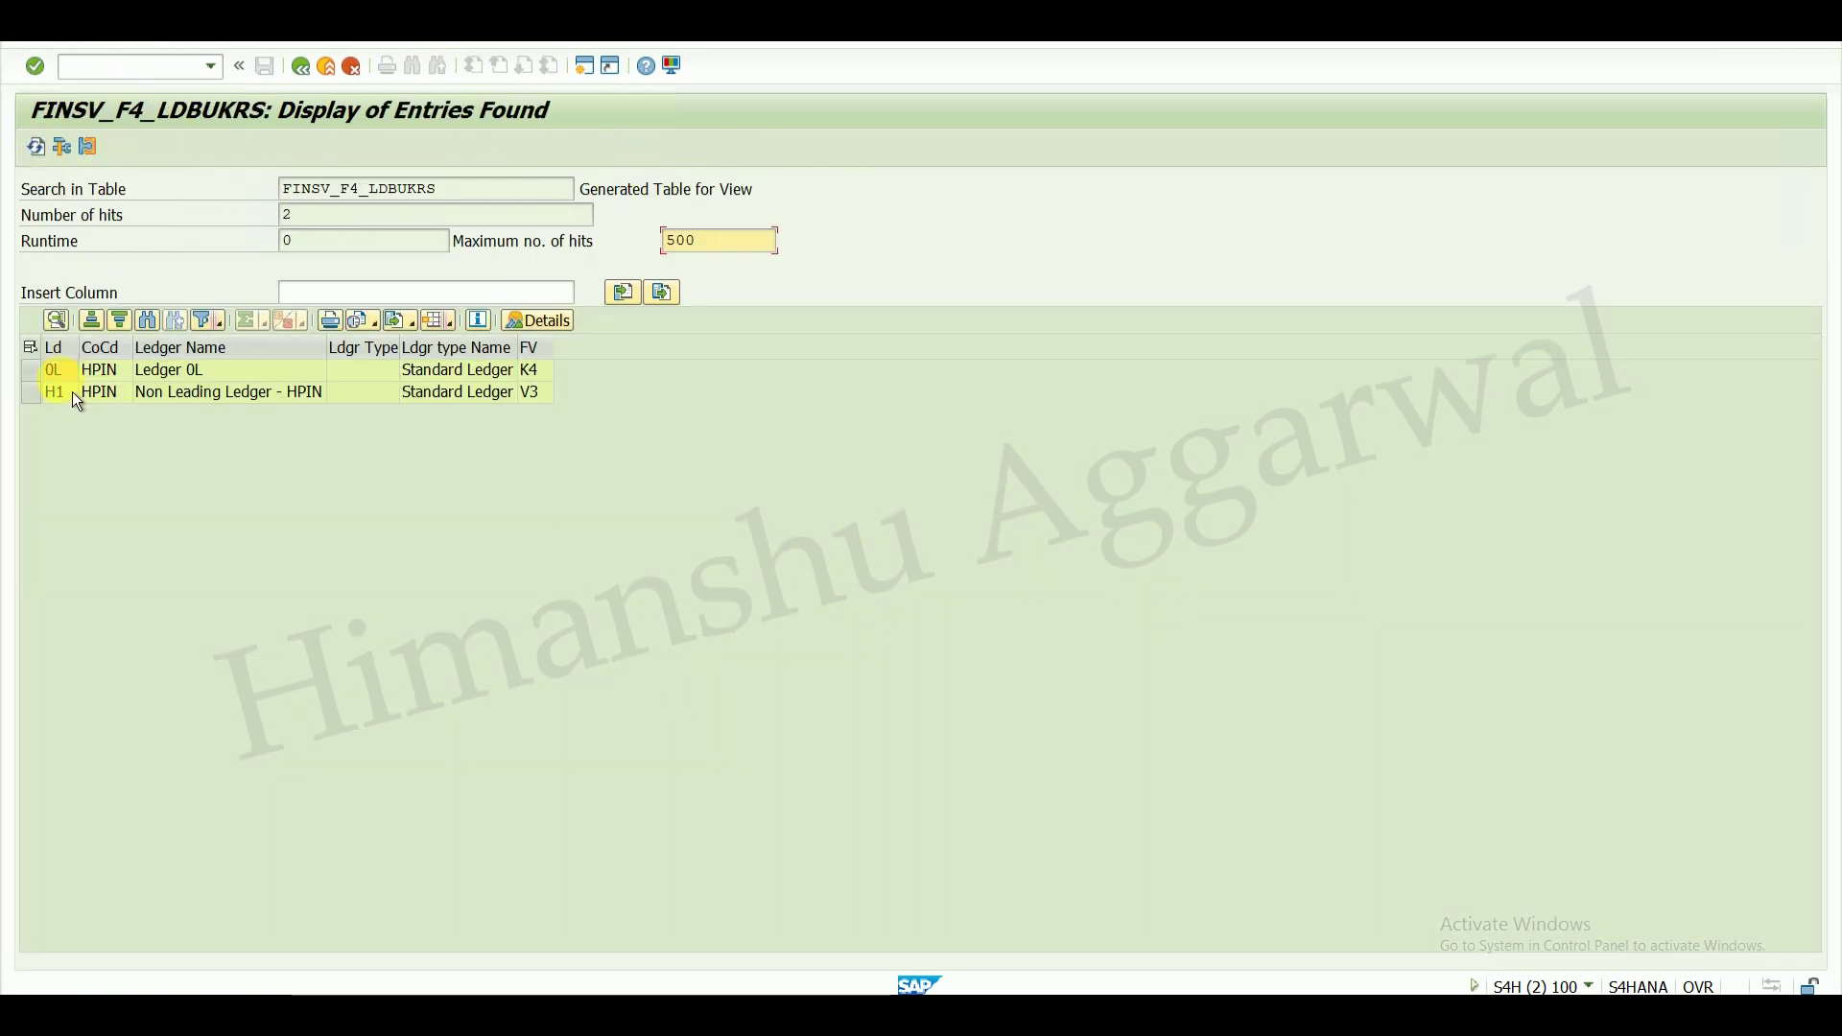
# - Check the ledgers and fiscal year variants listed for HPIN, and return to SAP Easy Access
pyautogui.click(74, 395)
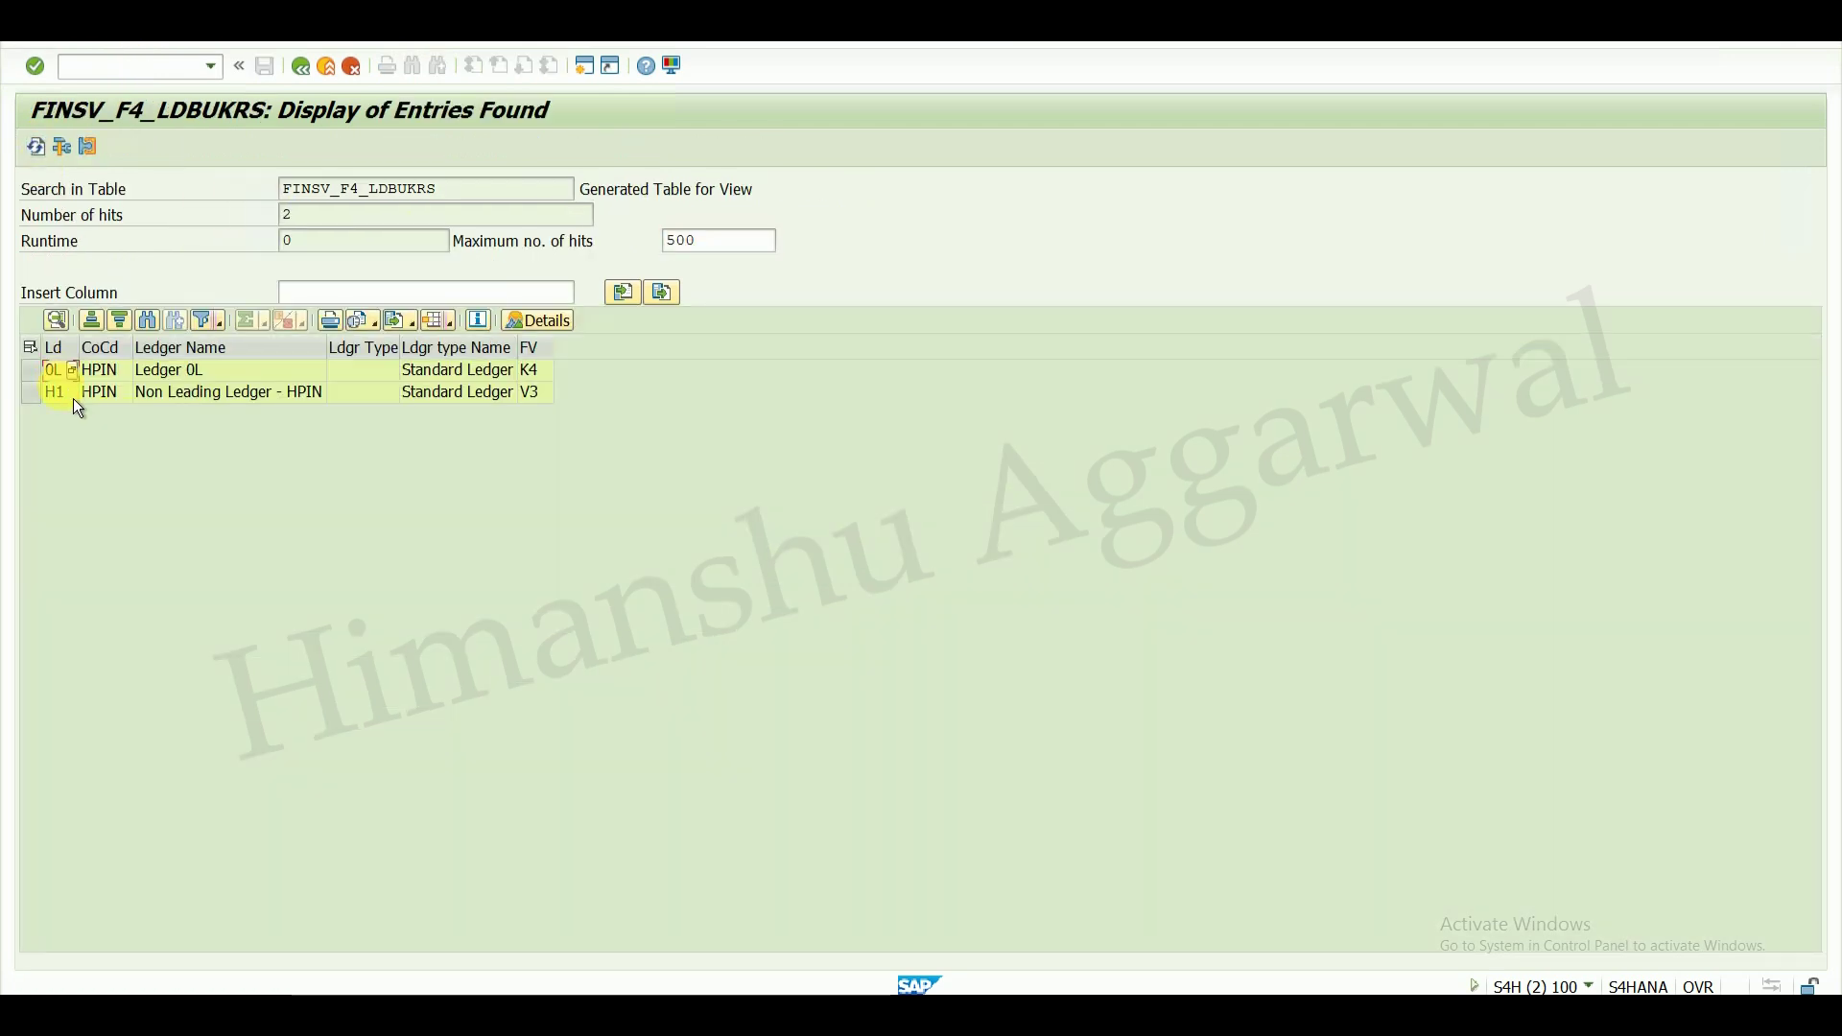
pyautogui.click(539, 393)
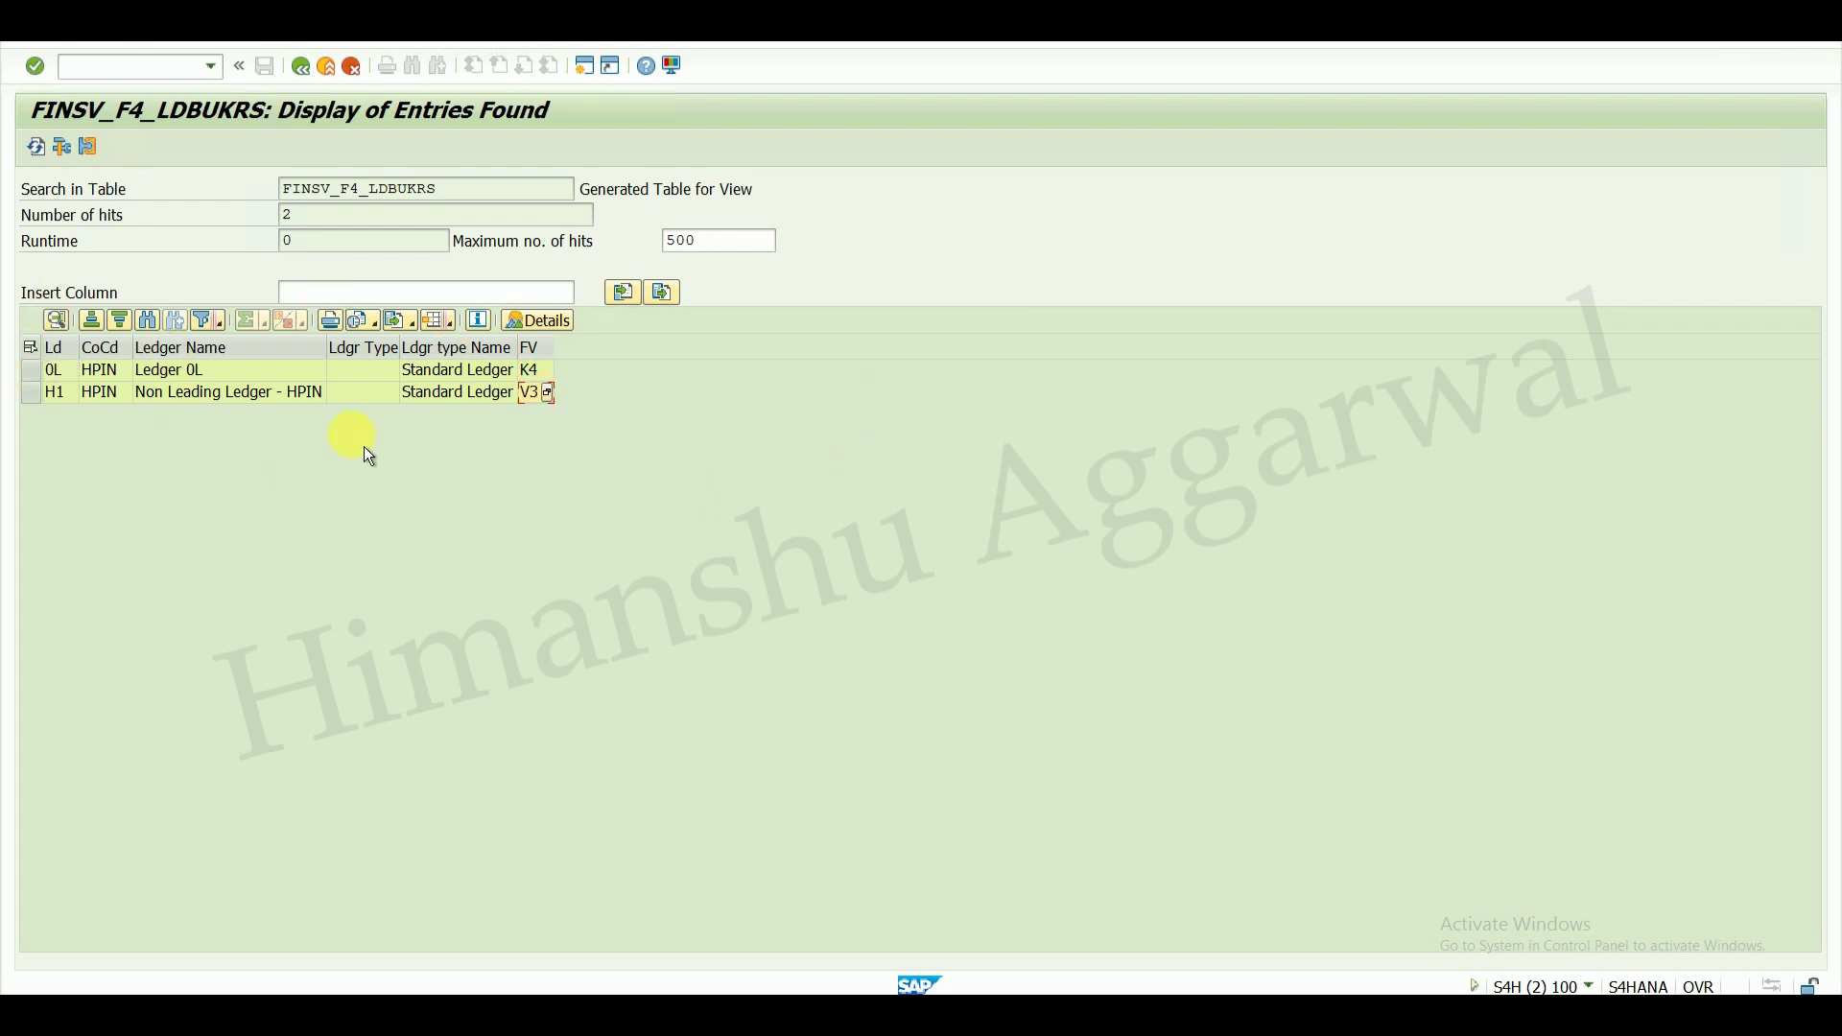
pyautogui.click(303, 69)
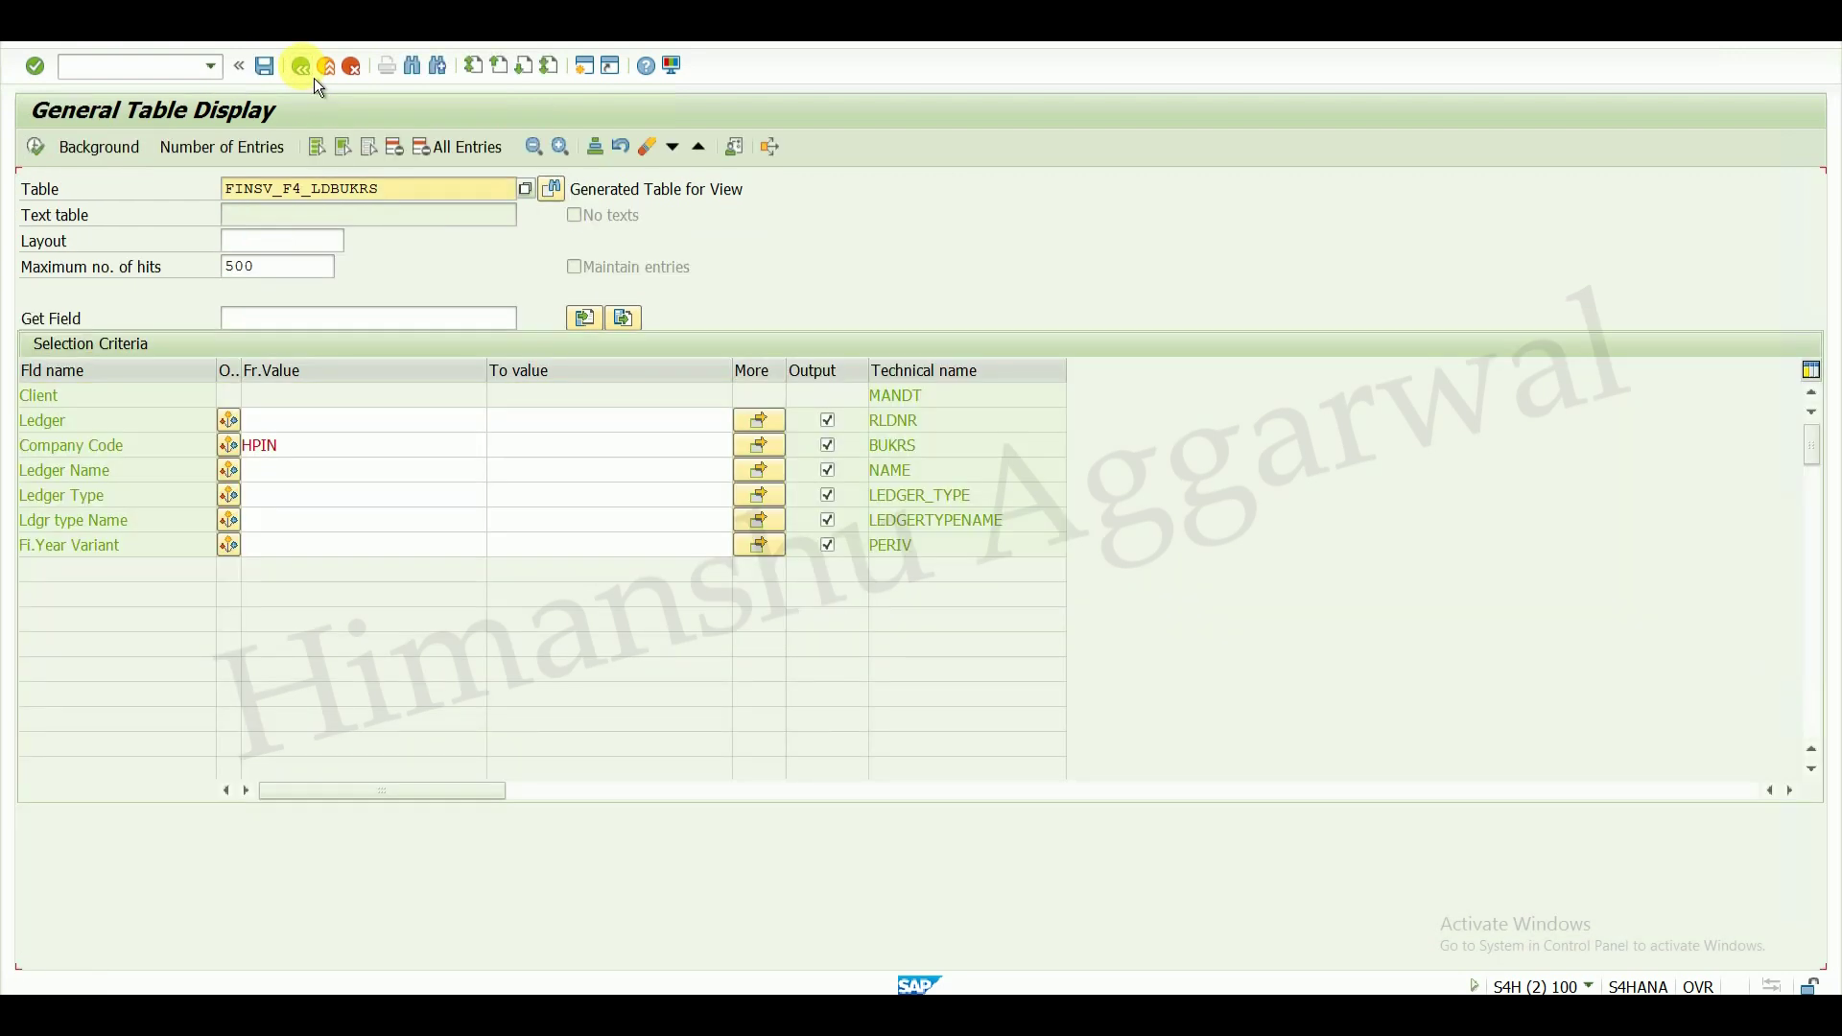
pyautogui.click(305, 71)
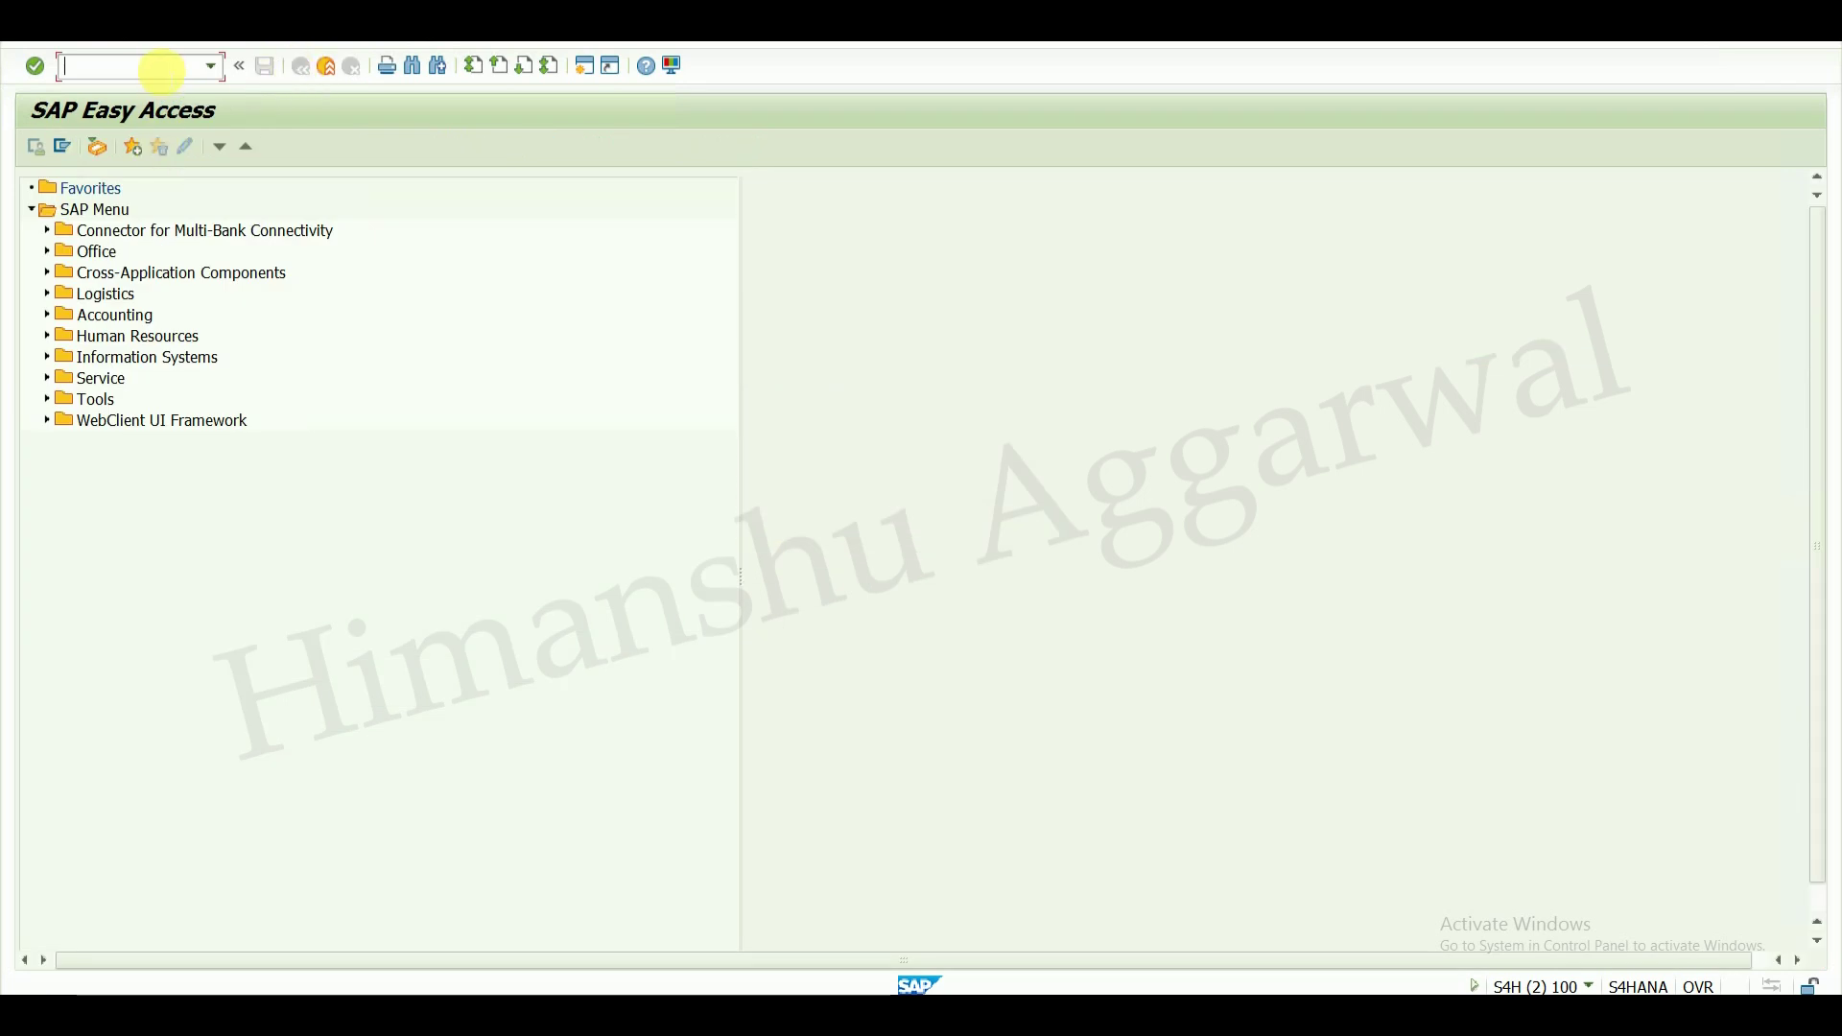
pyautogui.write('ORFA')
pyautogui.press('Return')
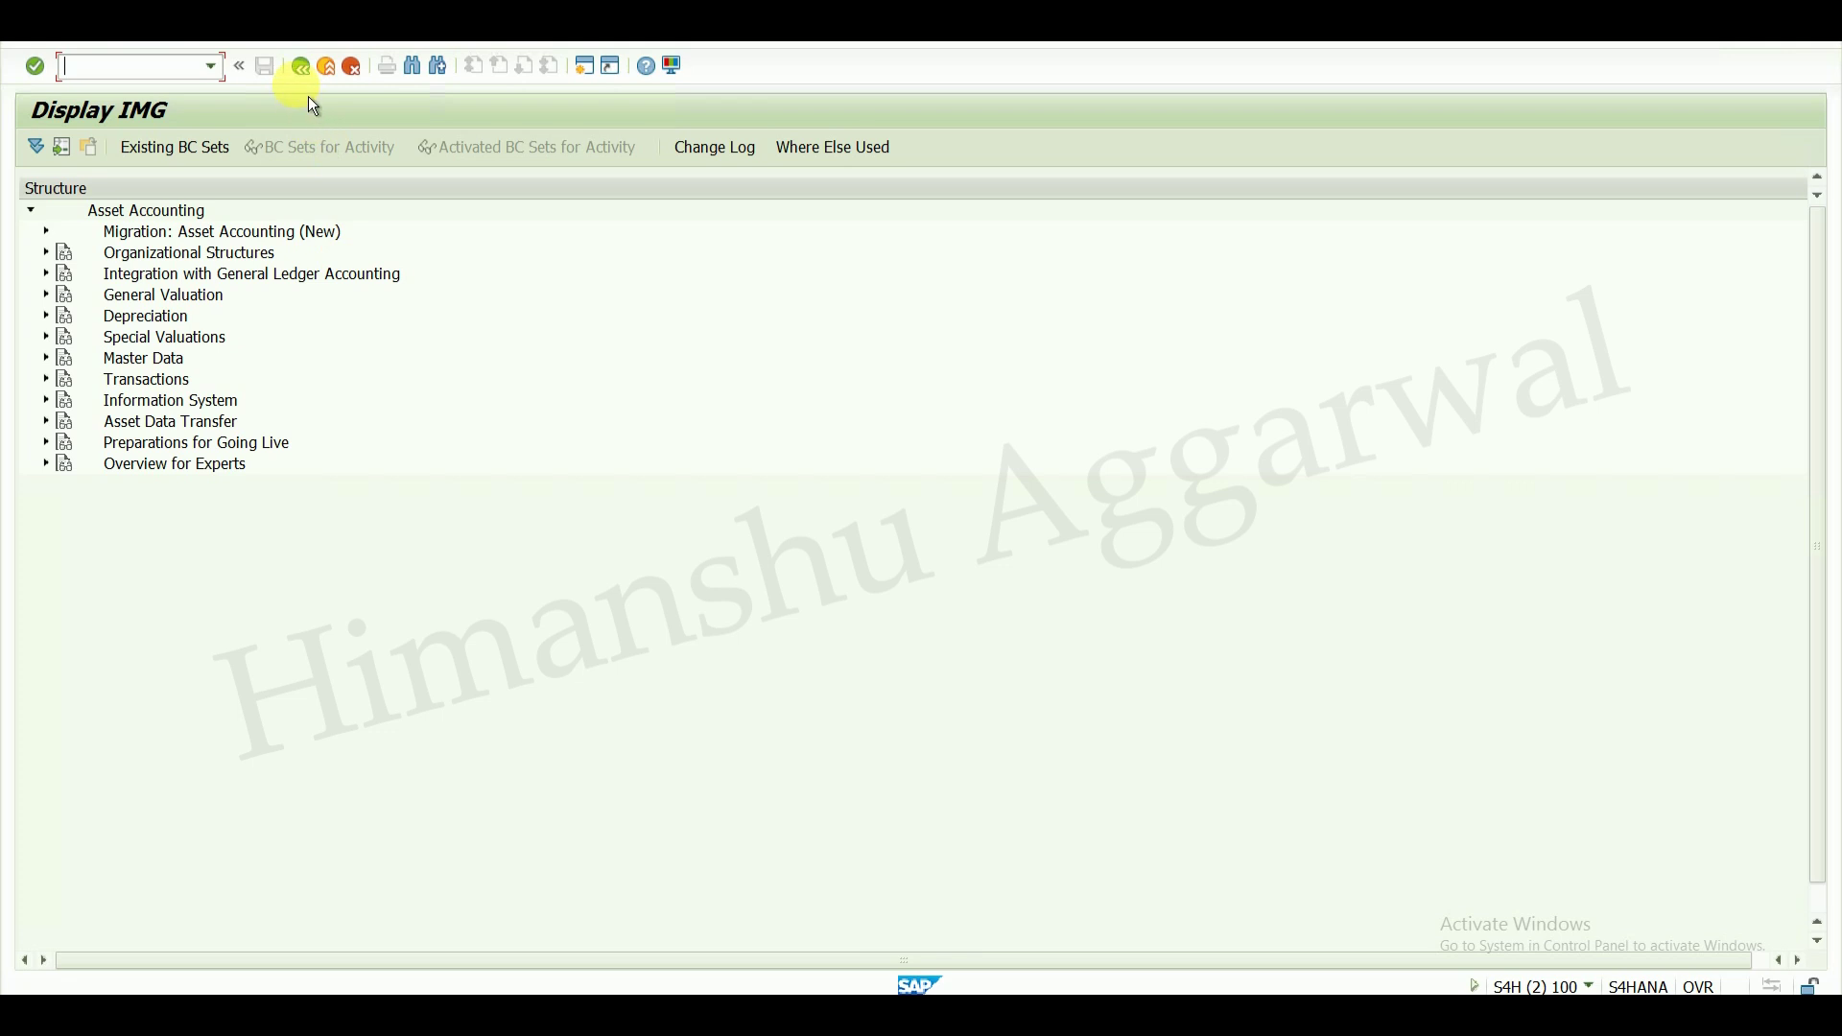
pyautogui.click(303, 69)
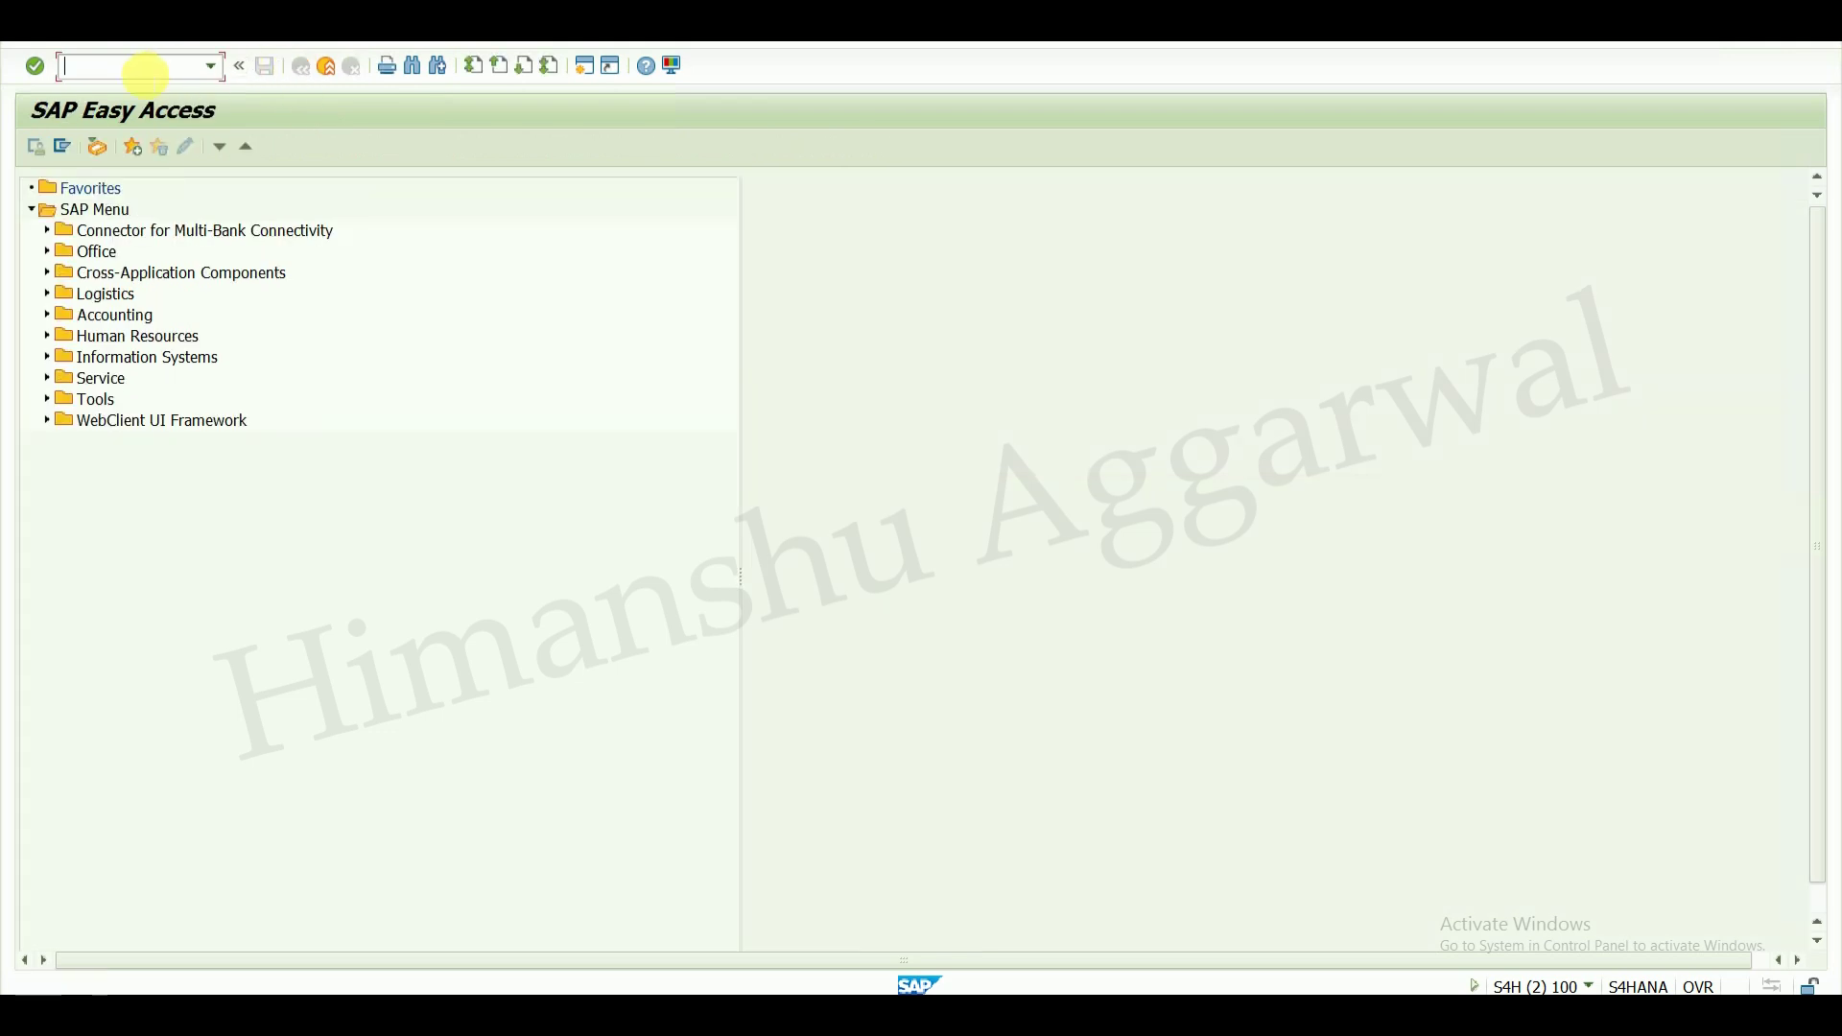
# - Switch to the session with the full IMG, collapse Financial Accounting Global Settings, and expand Asset Accounting
pyautogui.click(383, 945)
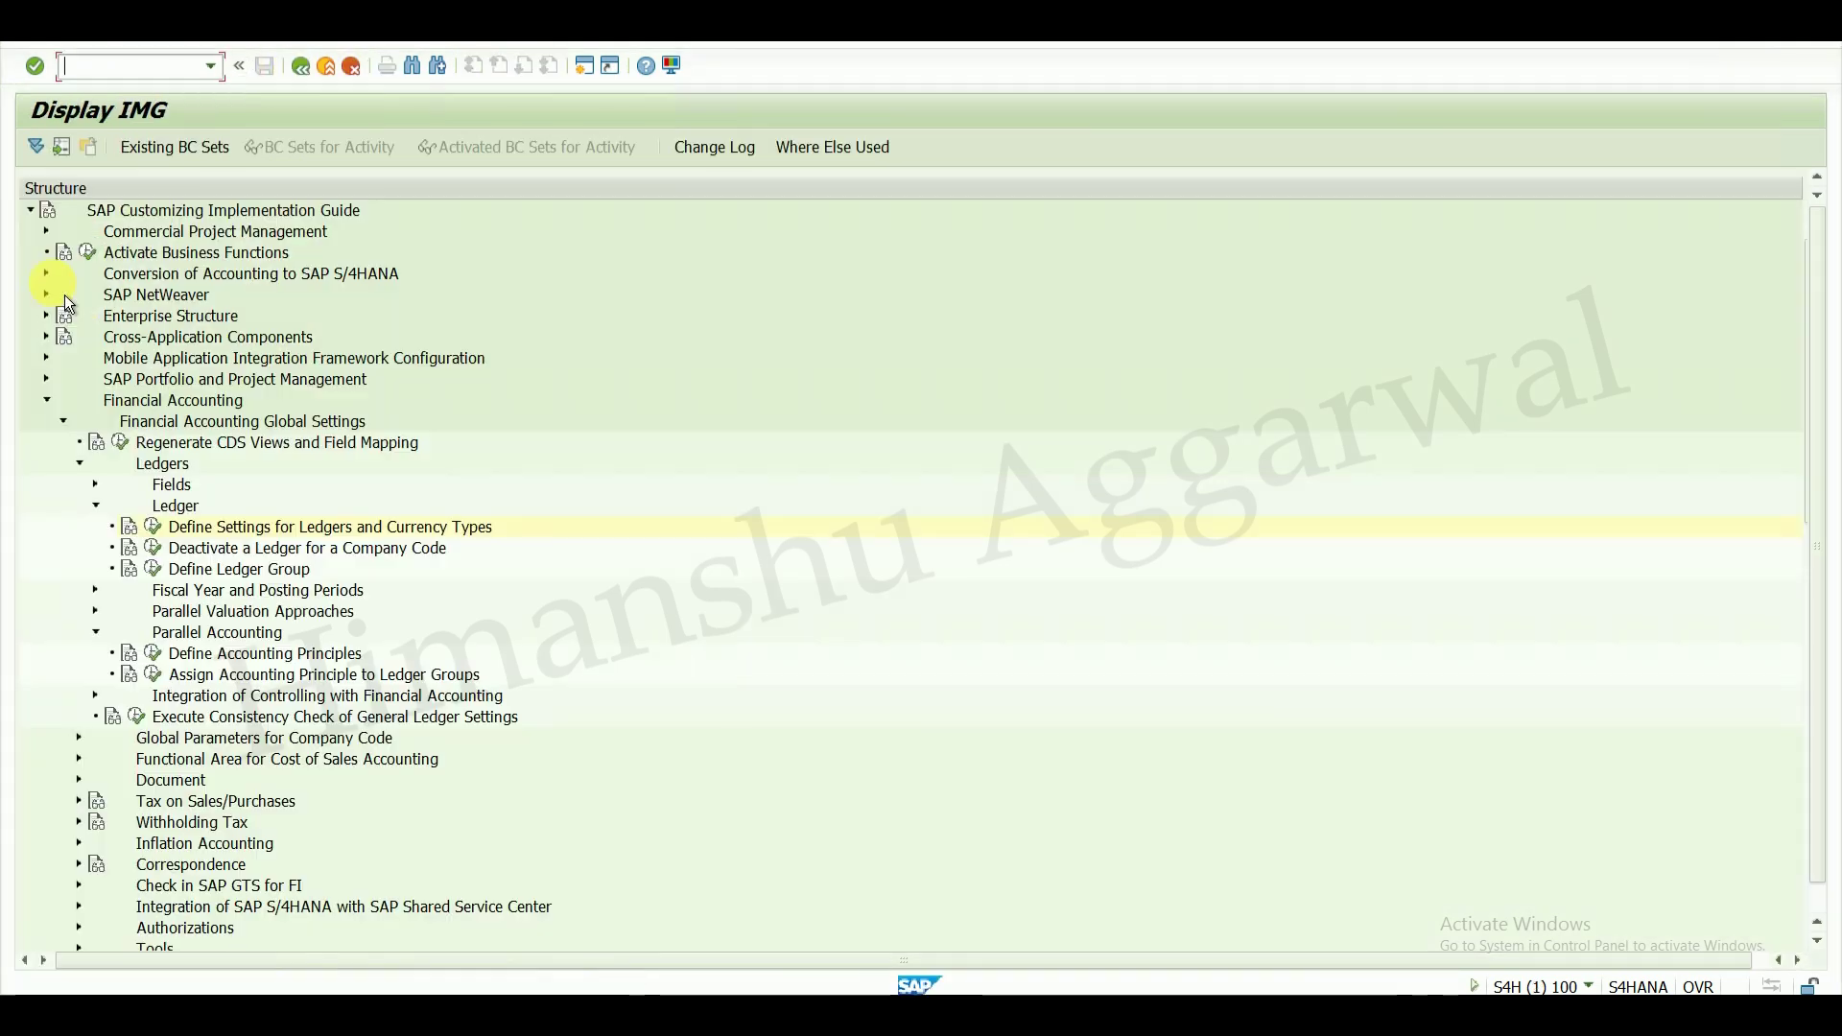
pyautogui.click(80, 463)
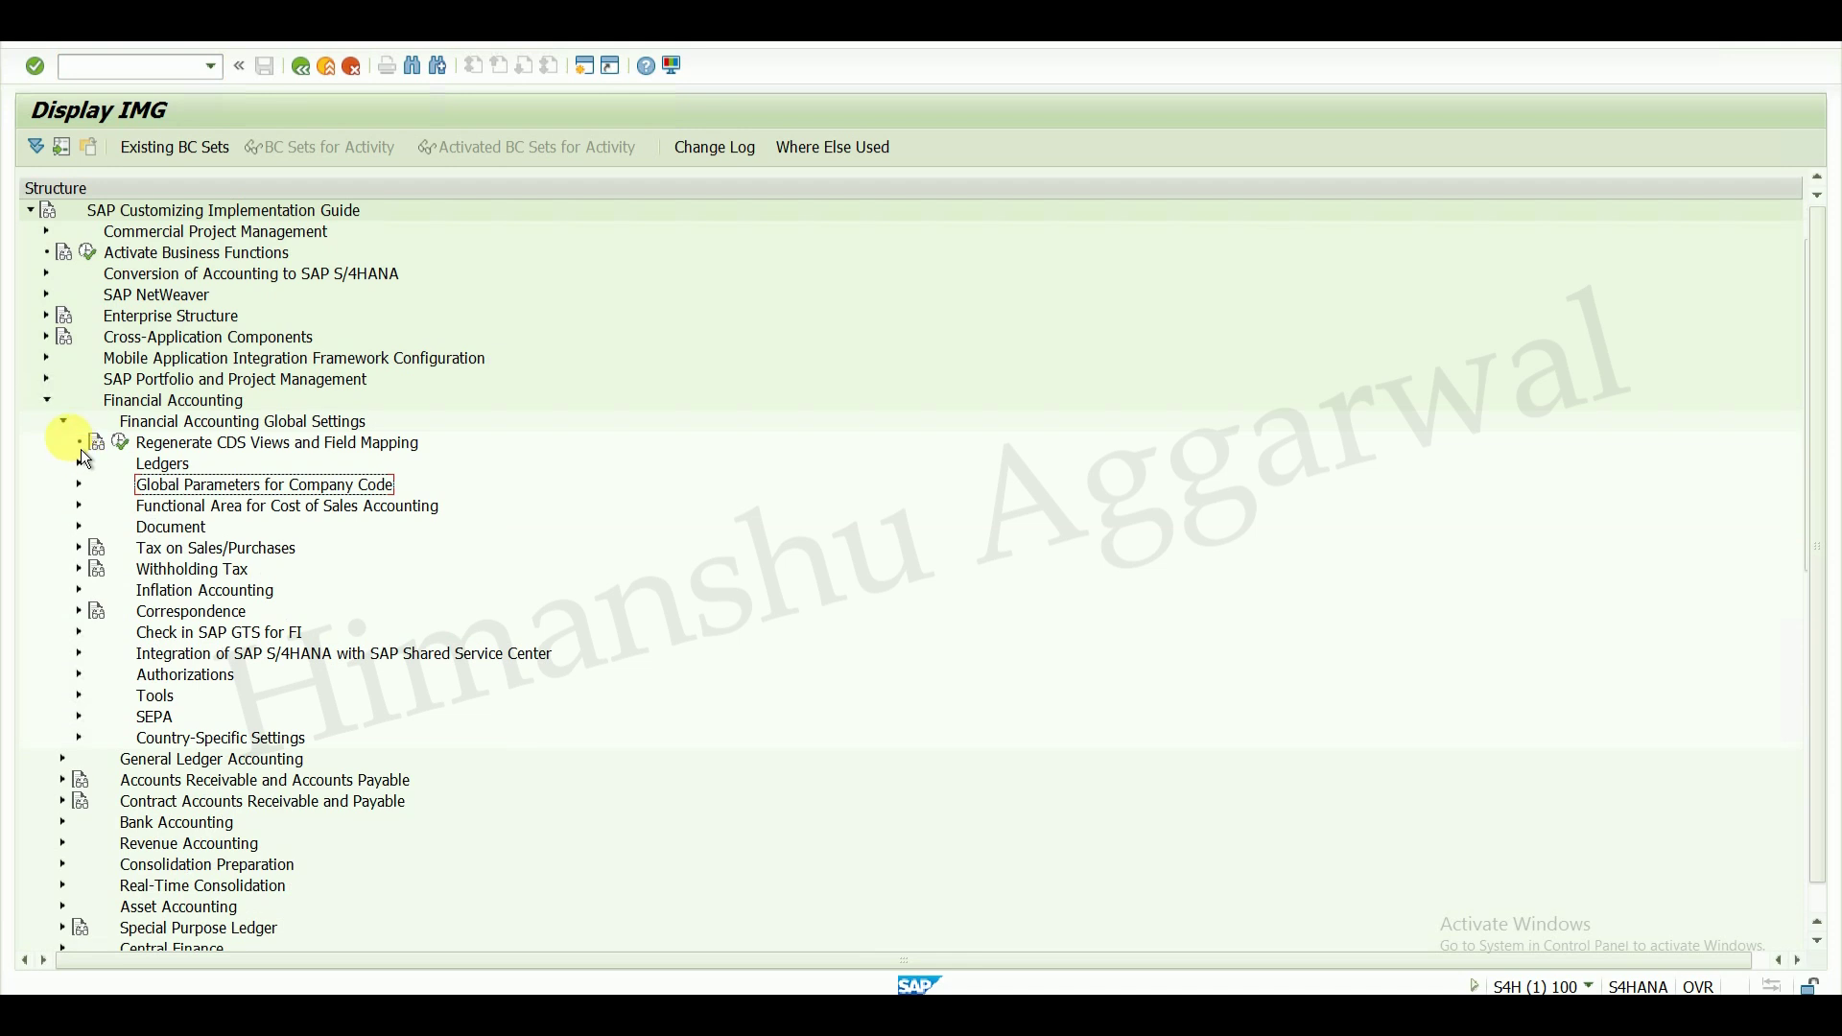
pyautogui.click(63, 422)
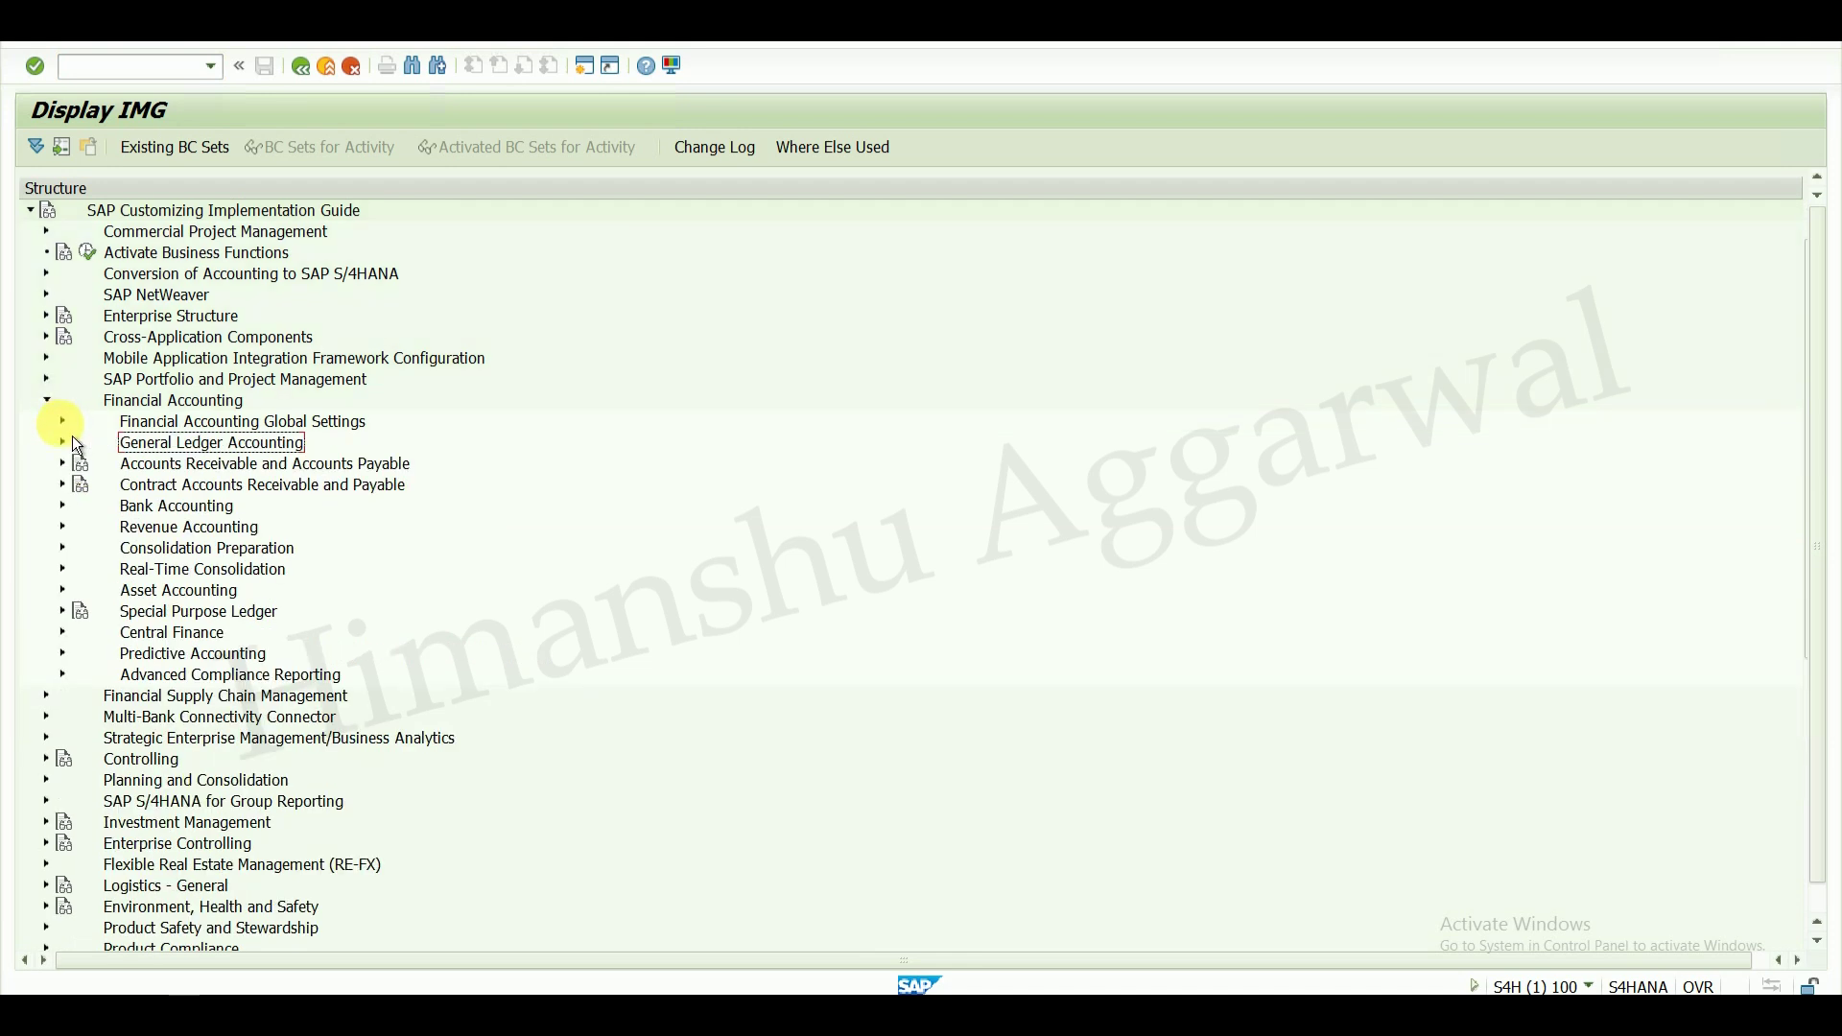
pyautogui.click(69, 597)
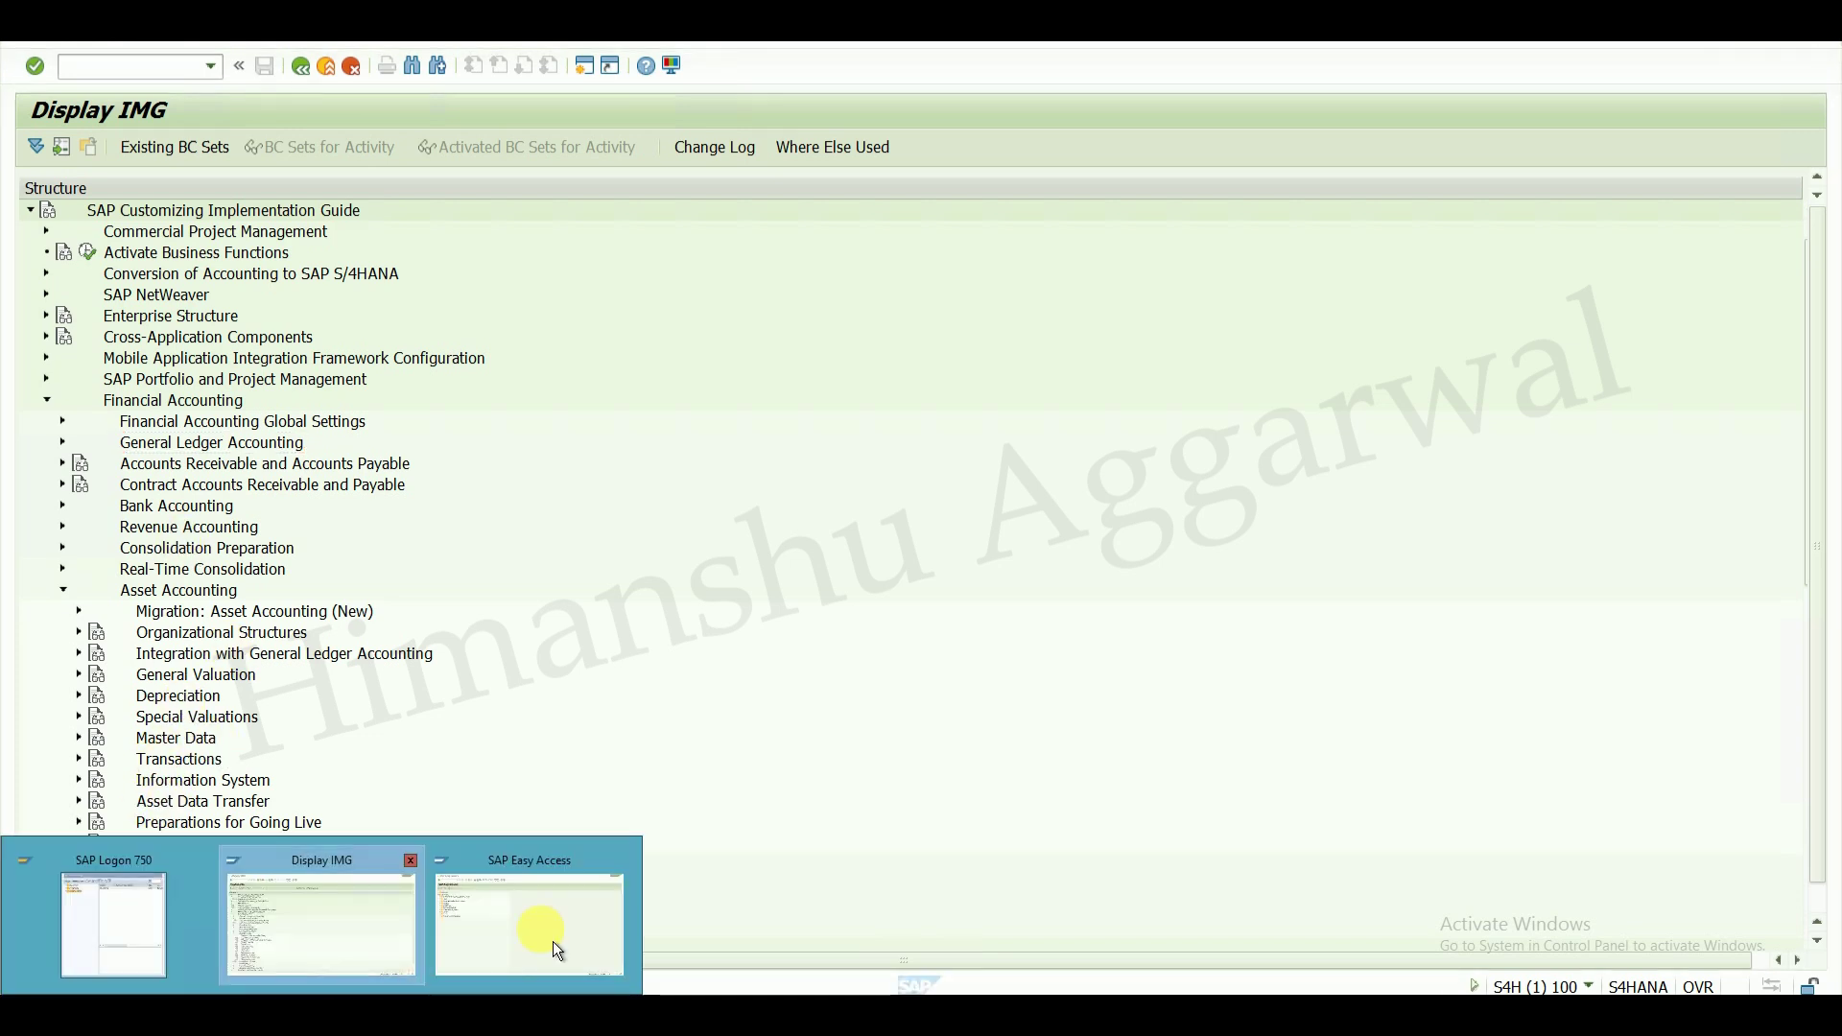
# - Run ORFA in the second session and open the Copy Reference Chart of Depreciation/Depreciation Areas activity list under Organizational Structures
pyautogui.click(553, 941)
pyautogui.click(211, 67)
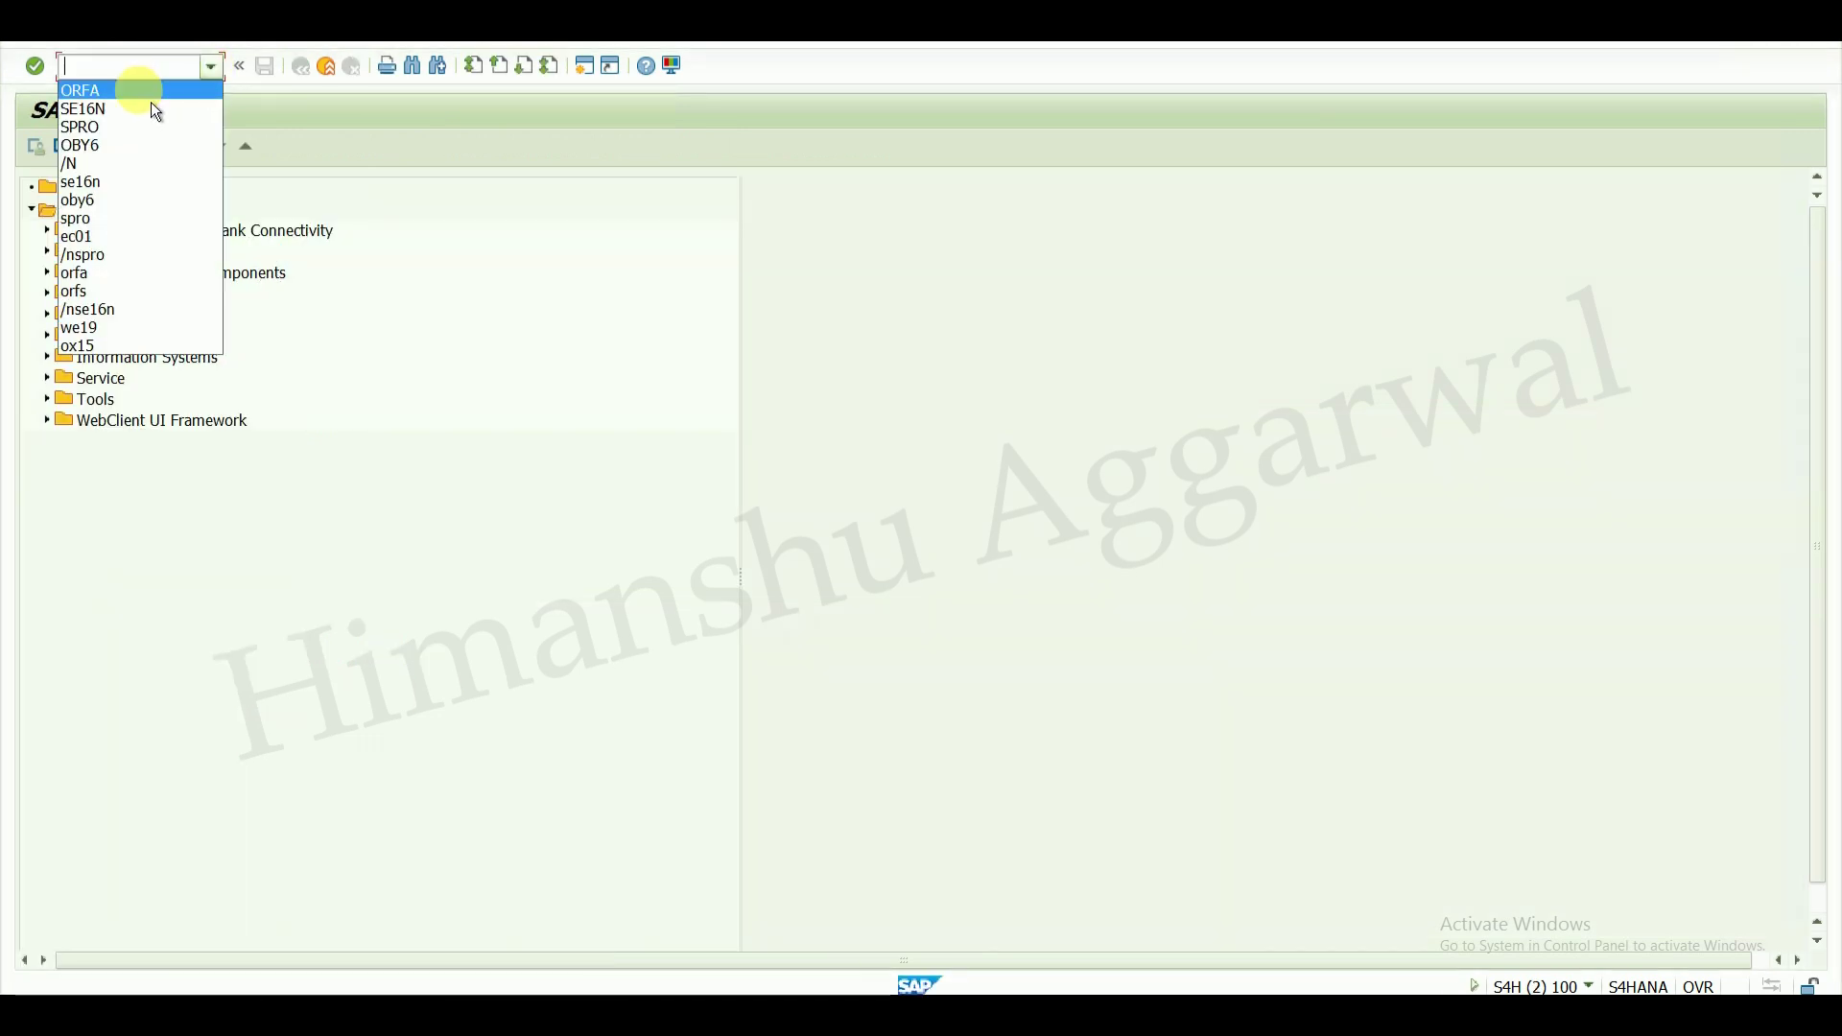
pyautogui.click(151, 96)
pyautogui.press('Return')
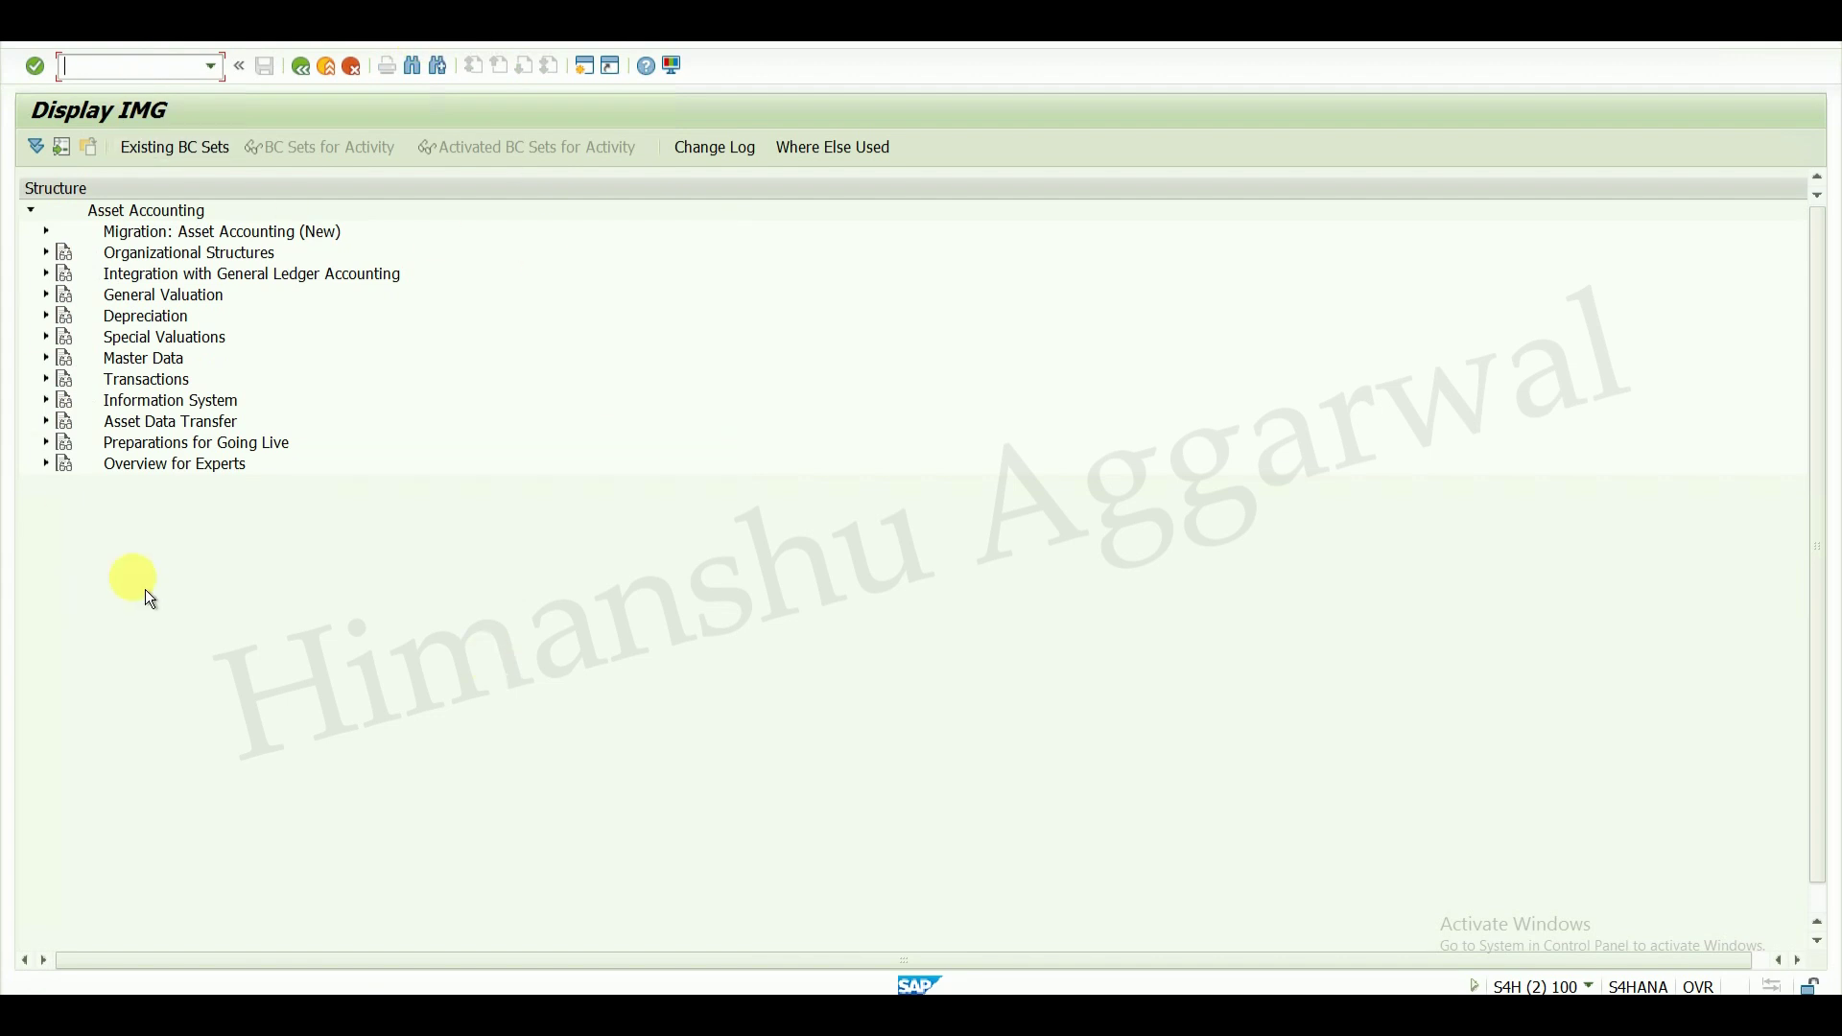
pyautogui.click(45, 252)
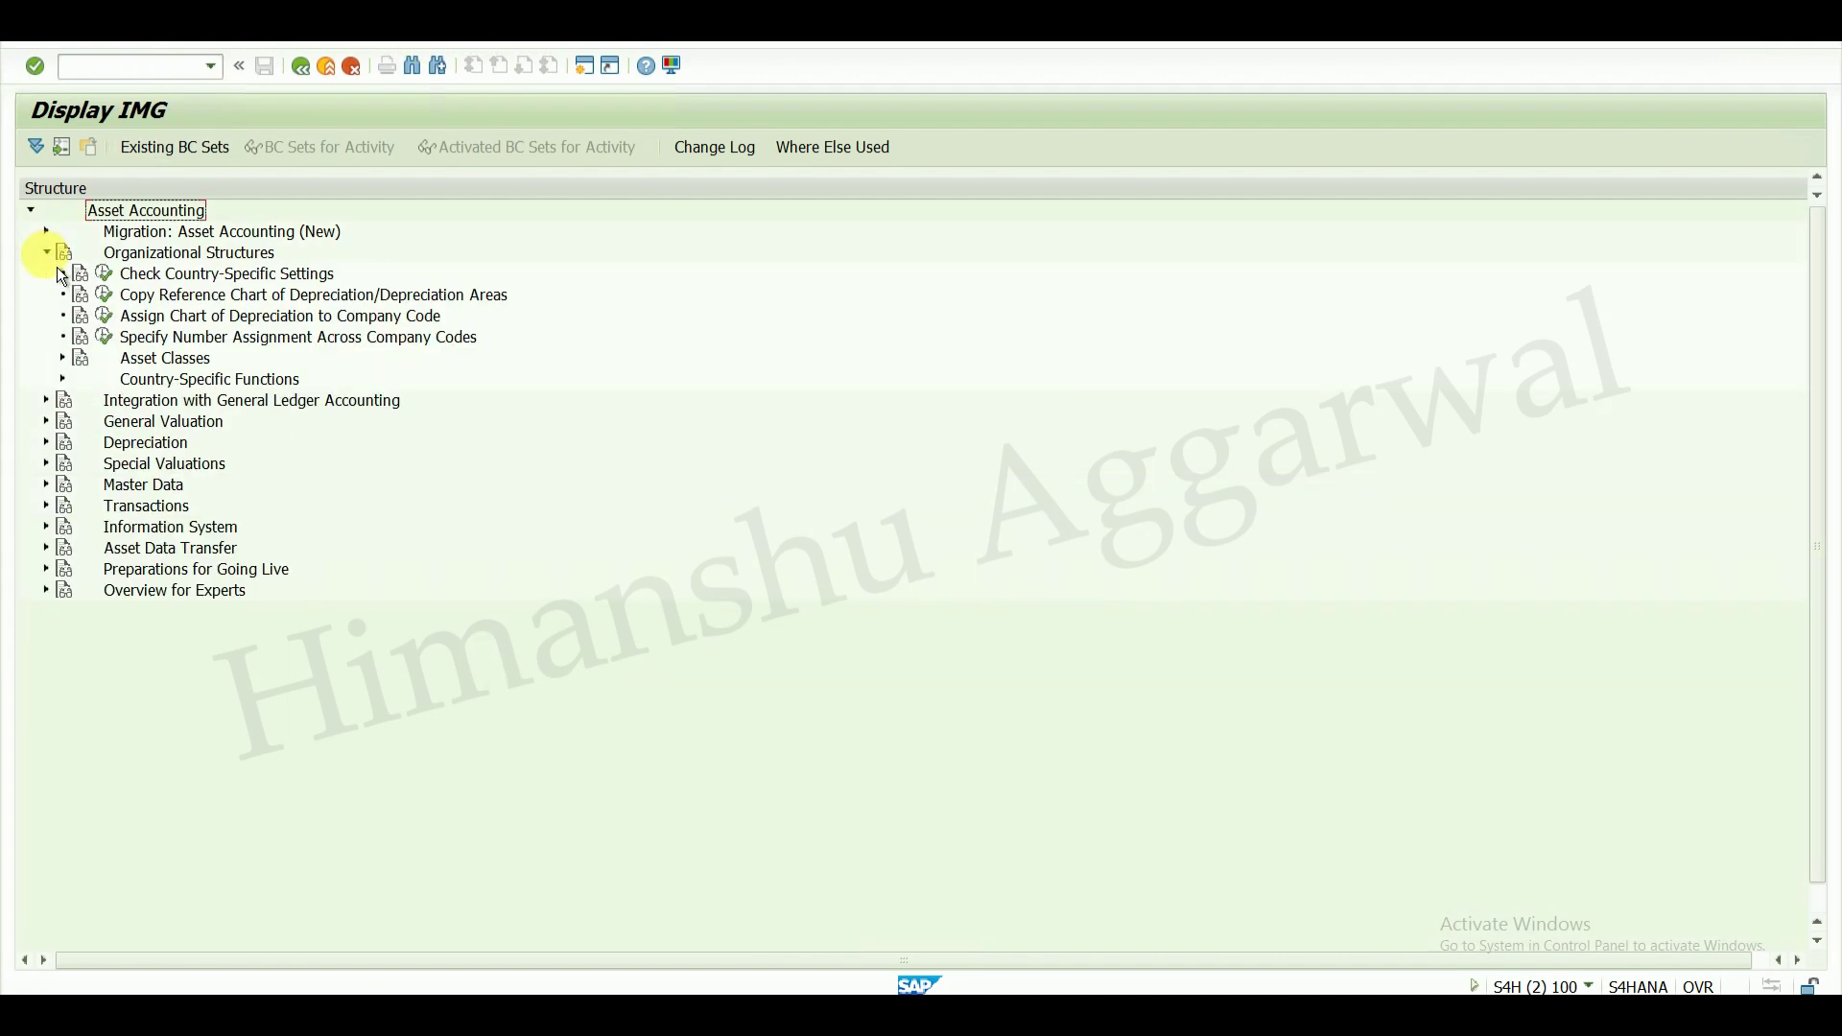
pyautogui.click(105, 297)
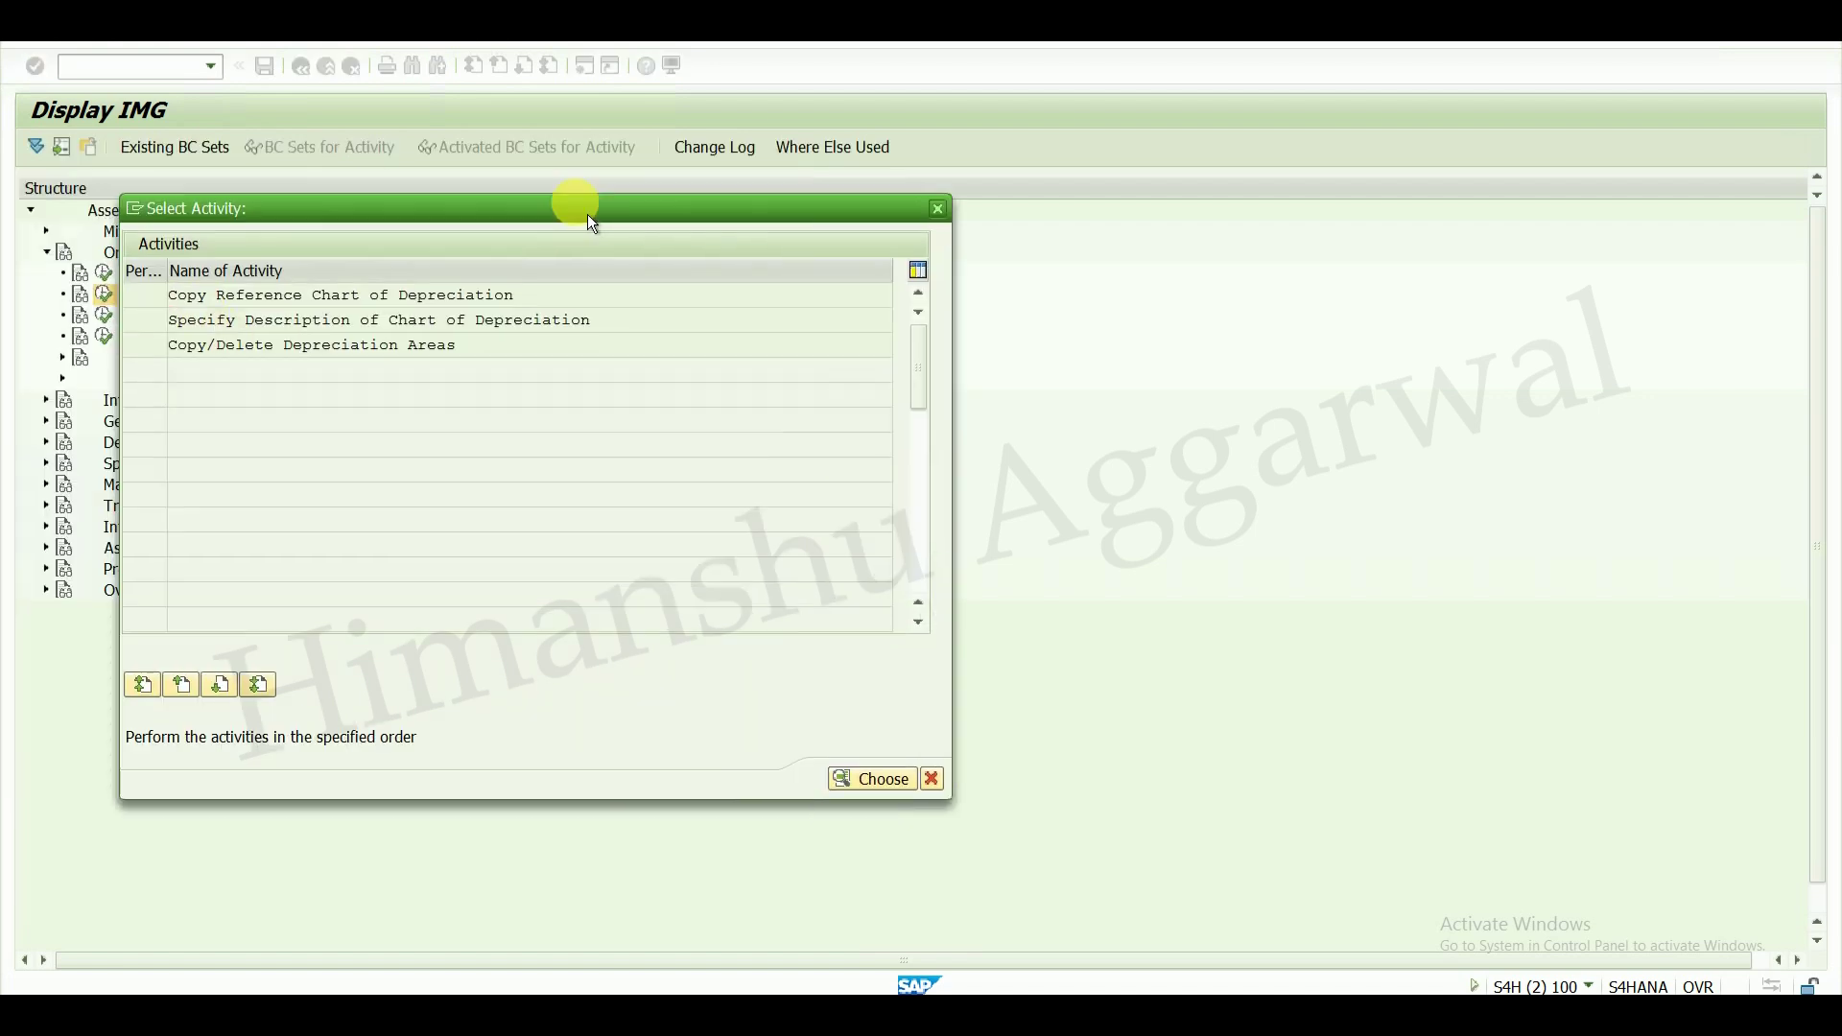
pyautogui.doubleClick(431, 296)
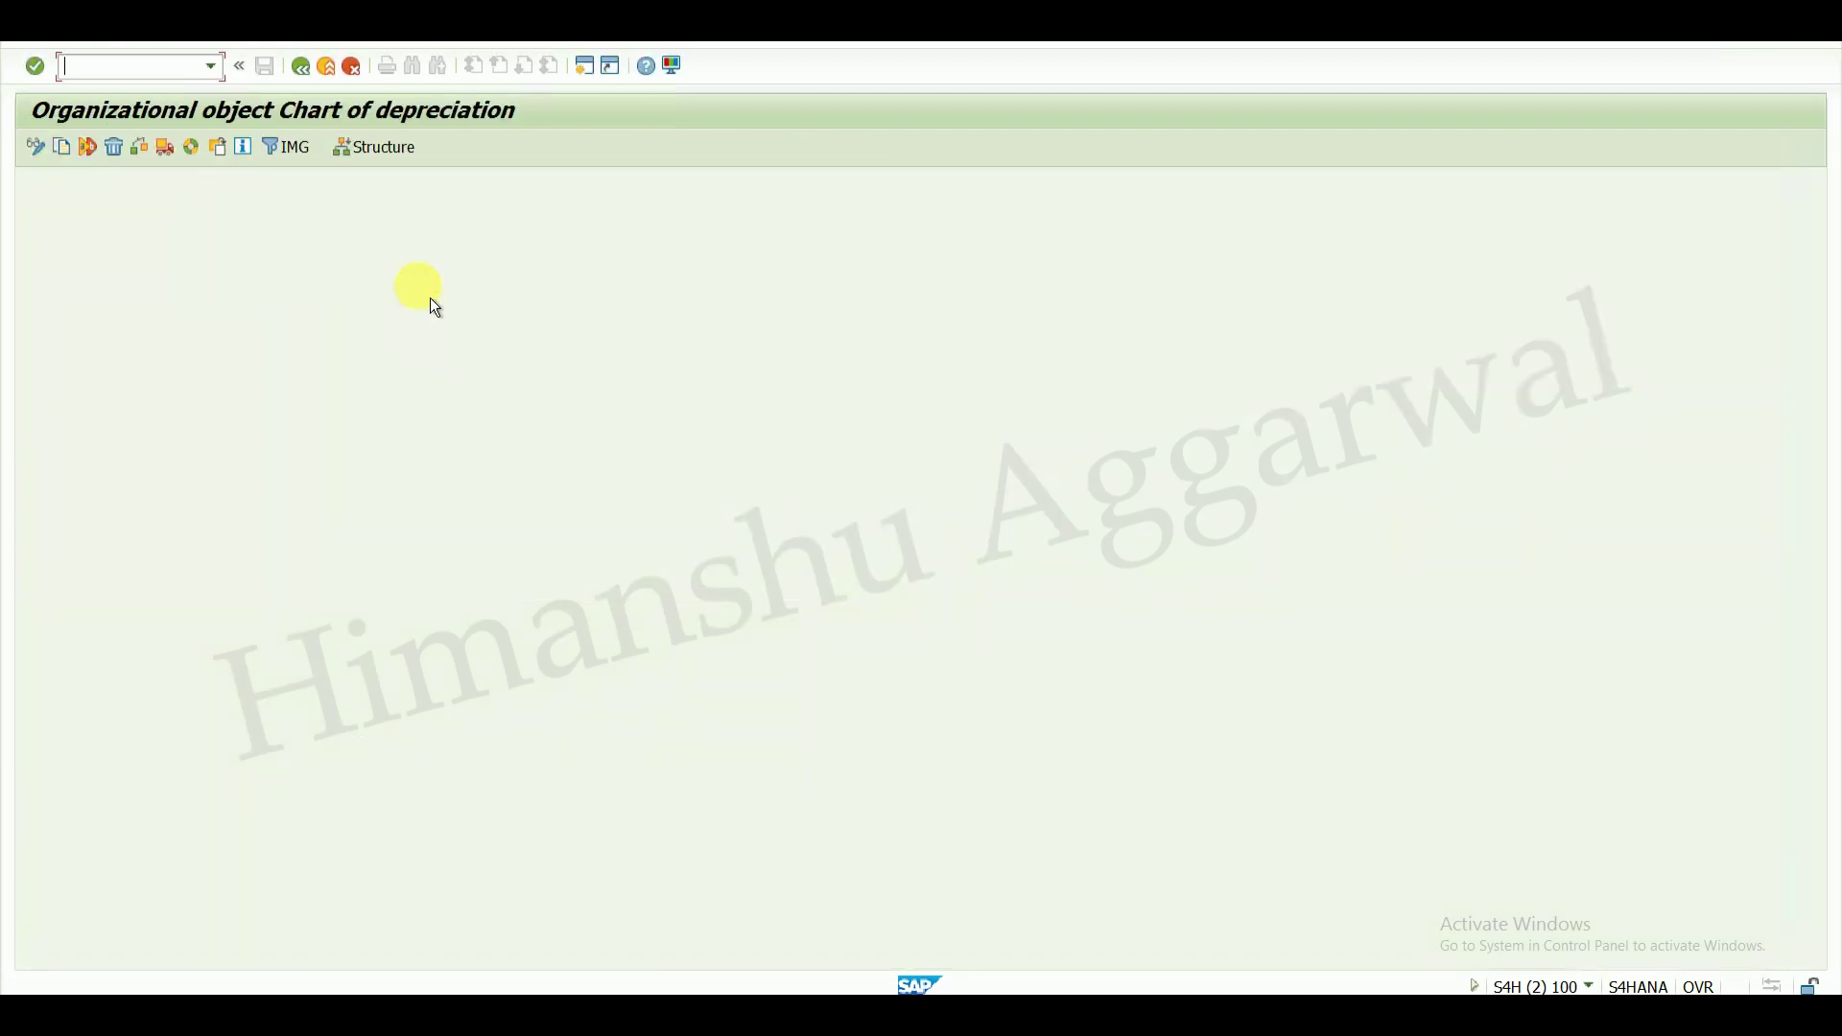
pyautogui.click(305, 73)
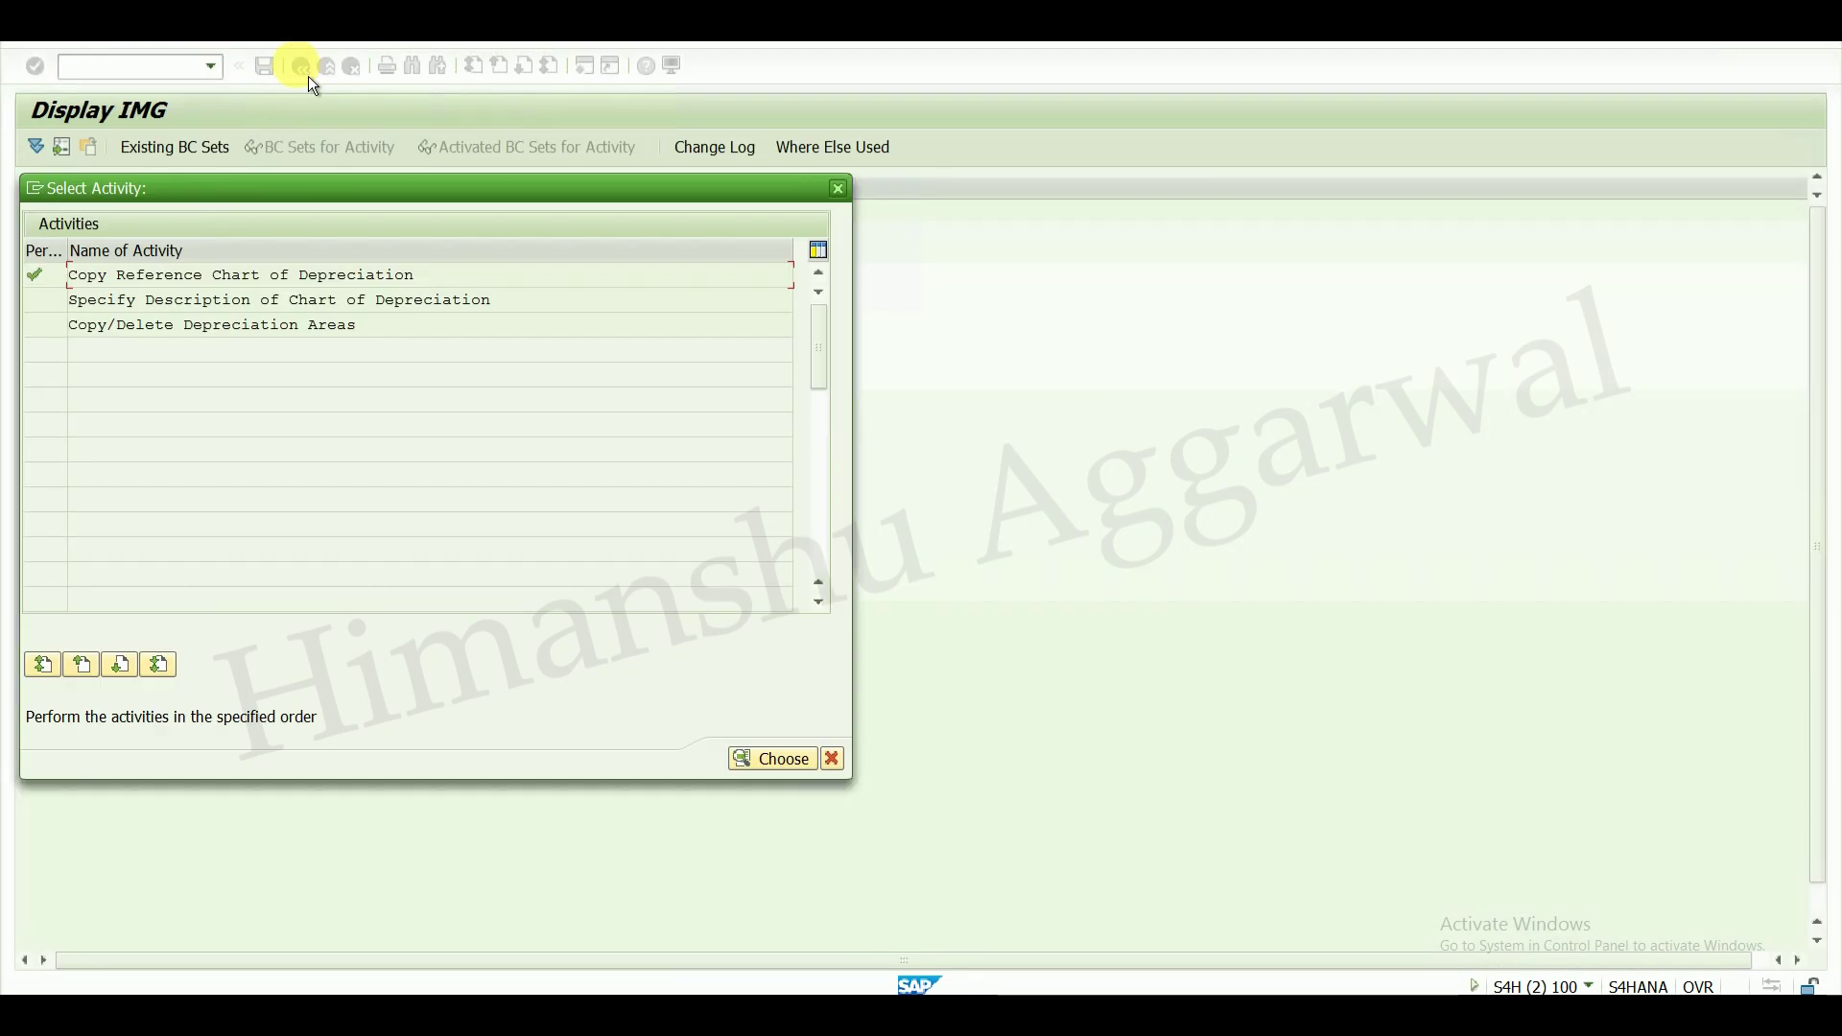
pyautogui.doubleClick(213, 276)
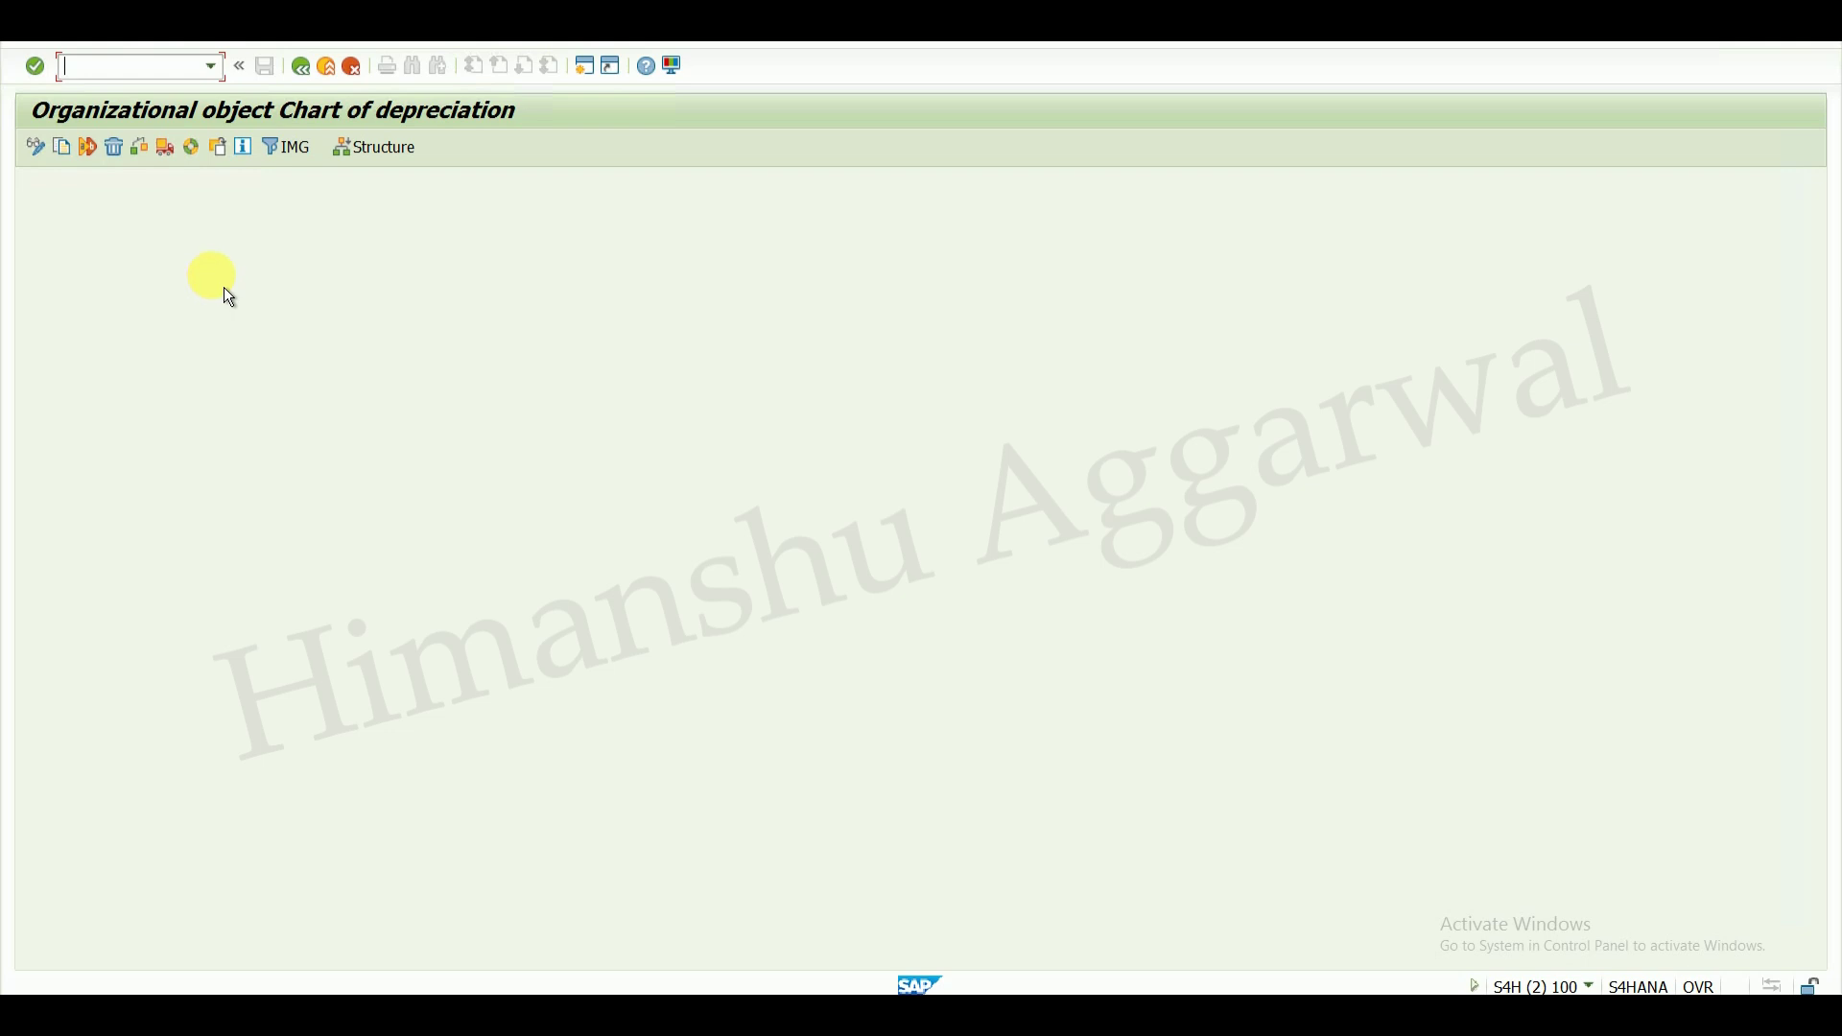
pyautogui.click(303, 68)
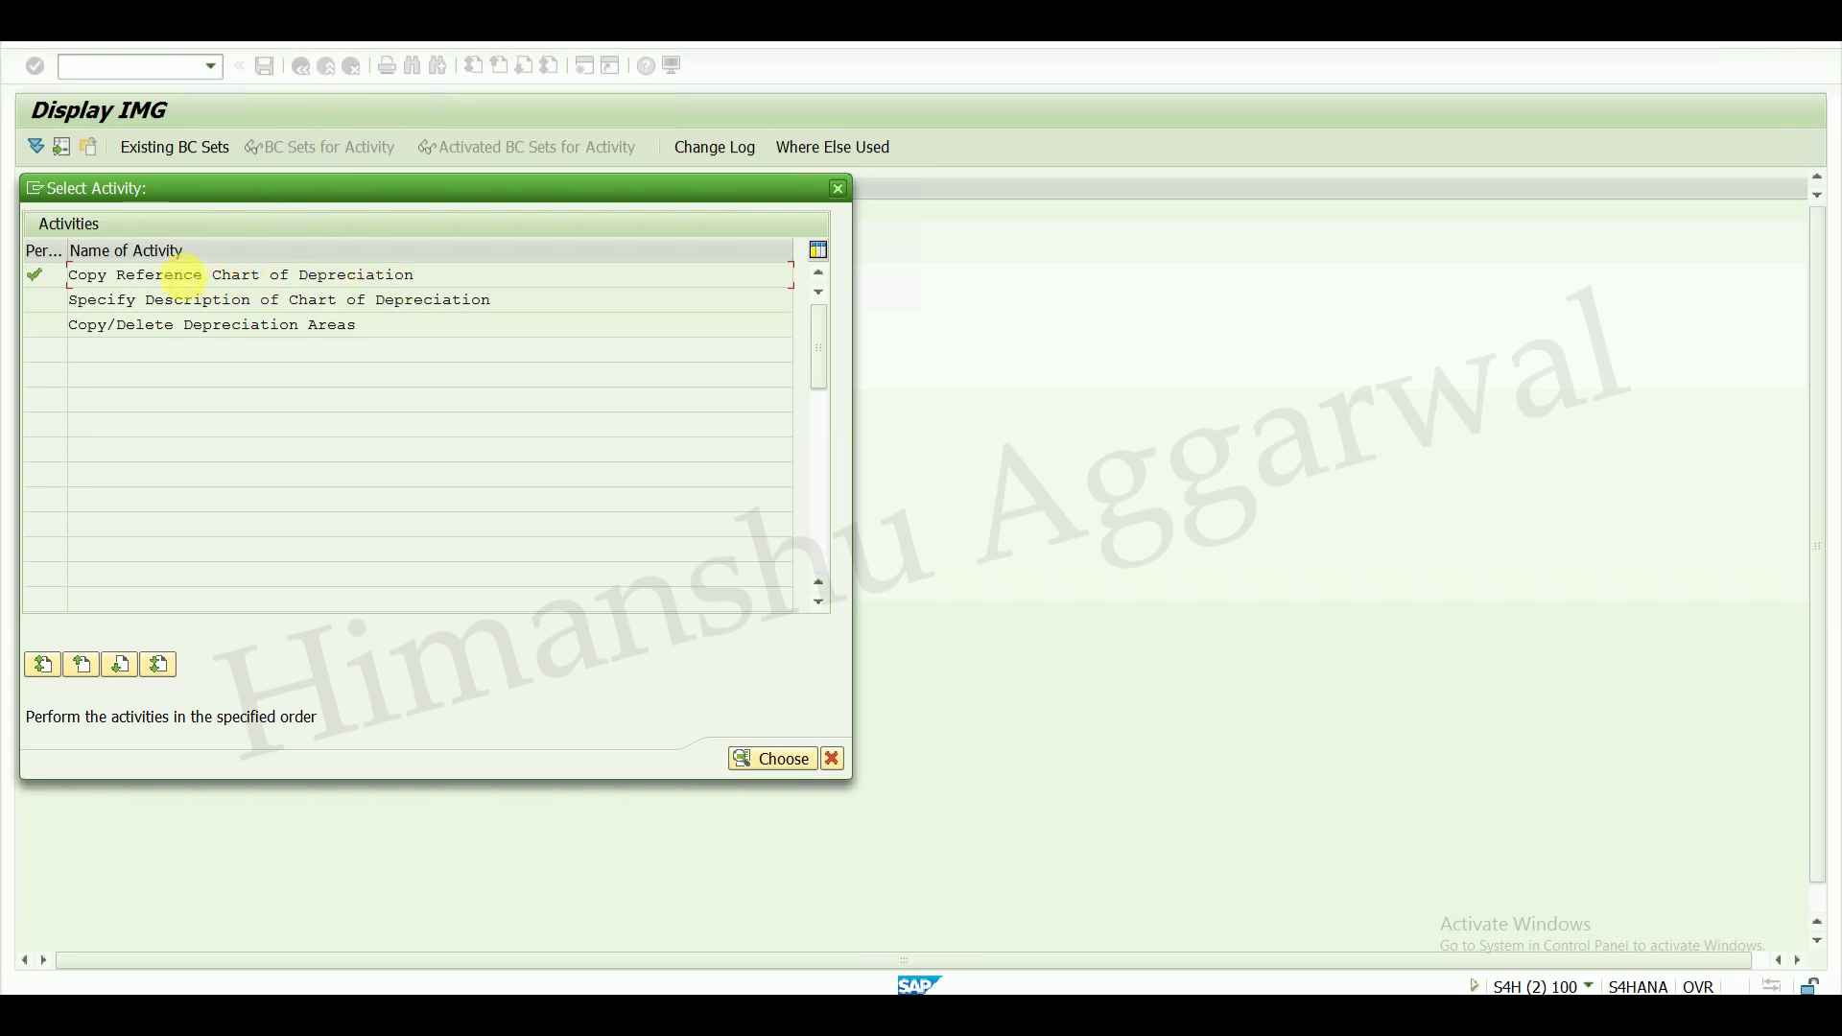
# - Start copying a reference chart of depreciation, choosing the sample chart for India, 0IN, as the source
pyautogui.doubleClick(184, 279)
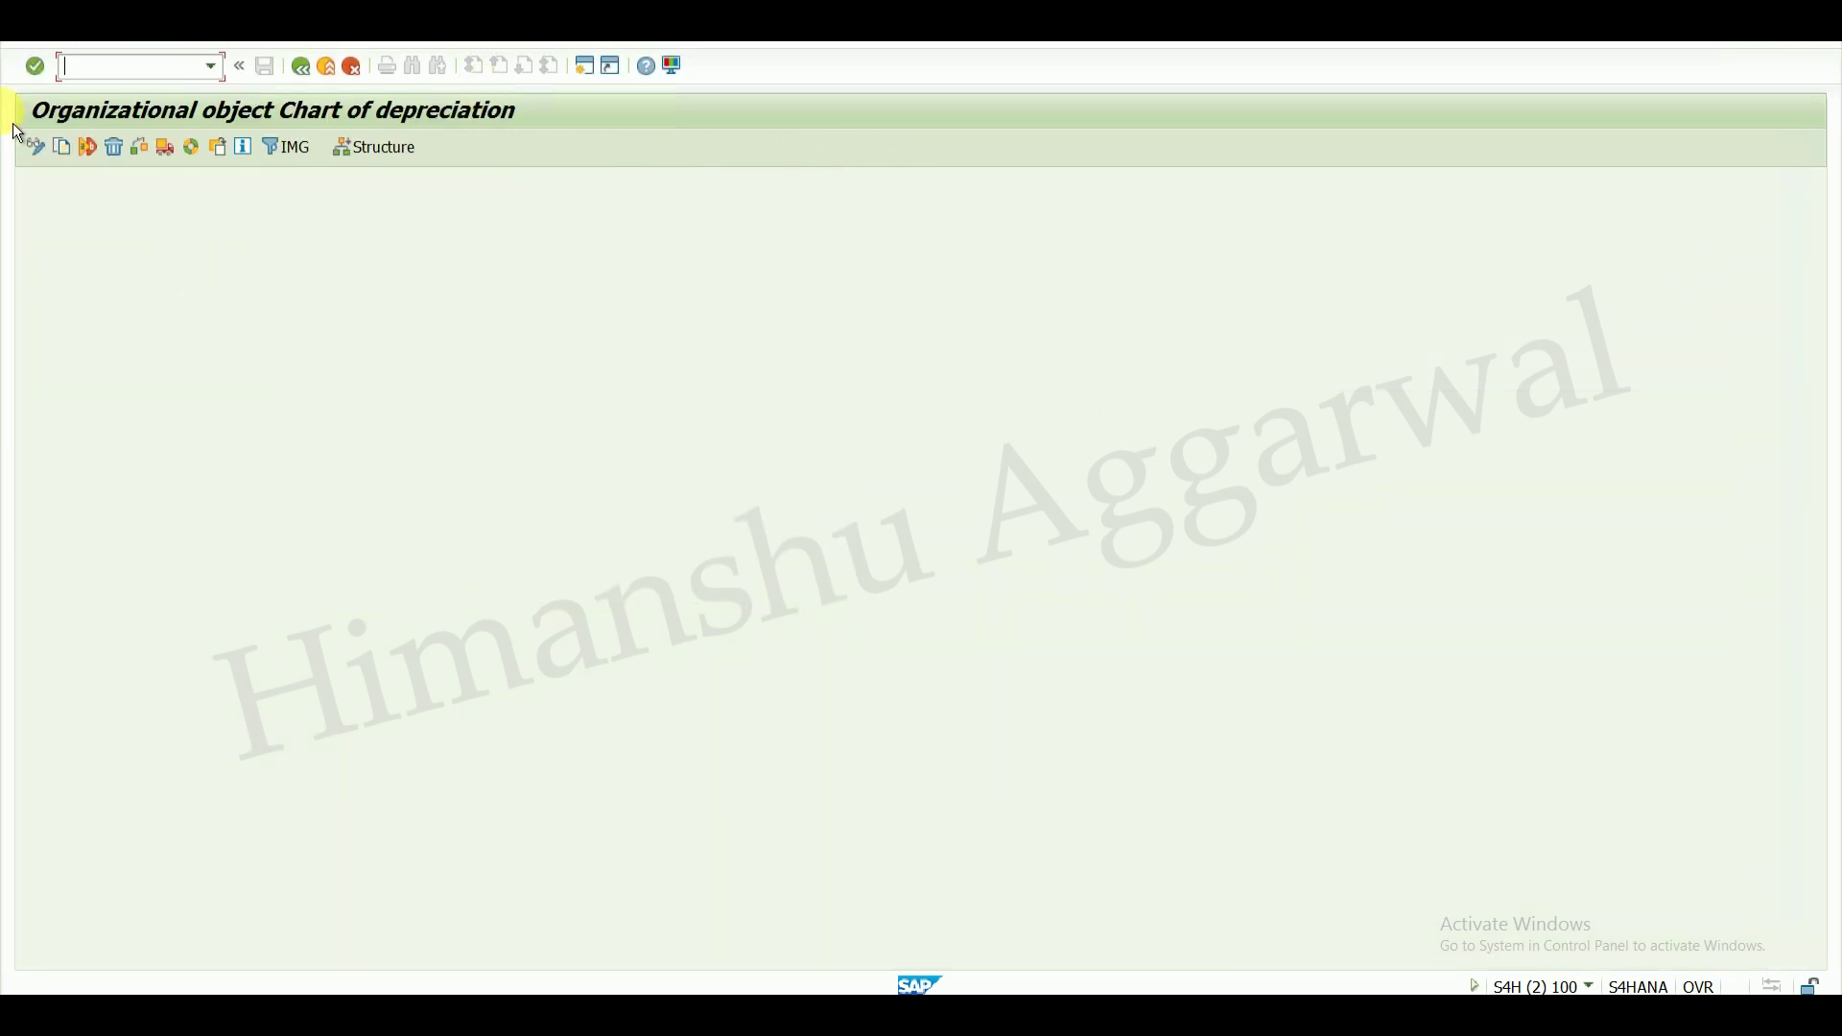
pyautogui.click(75, 161)
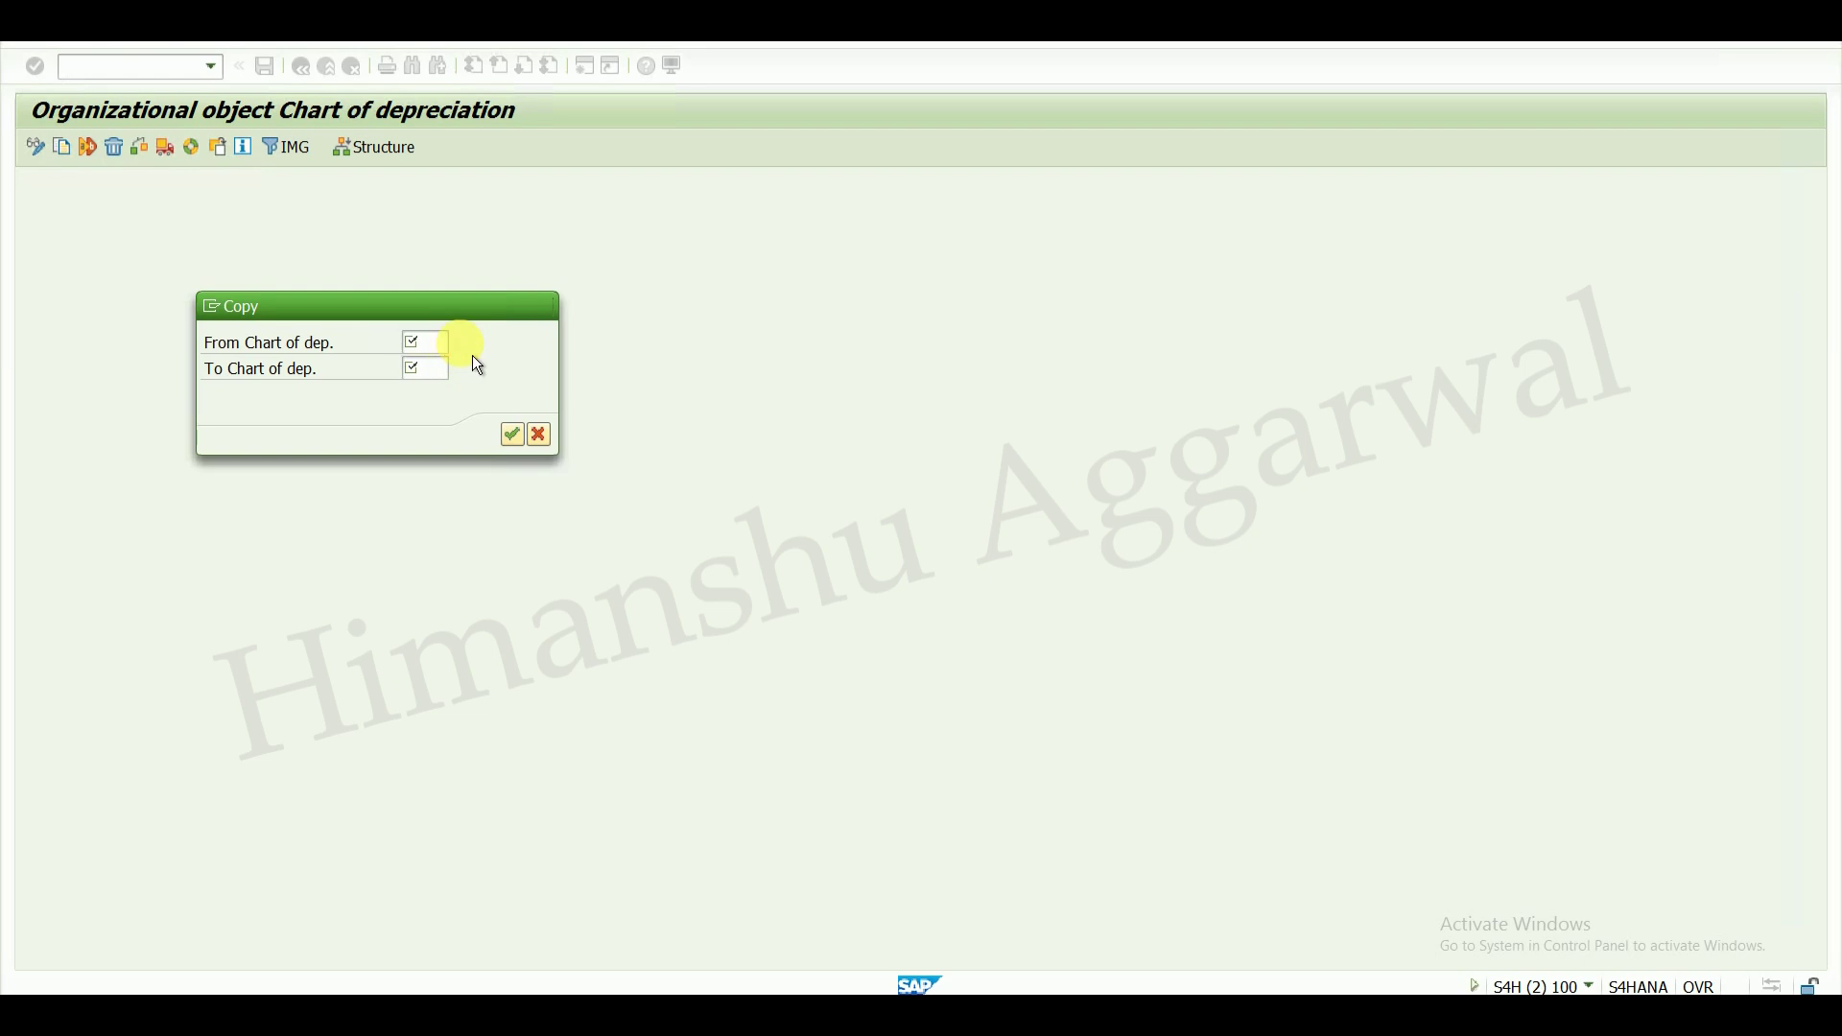
pyautogui.click(461, 344)
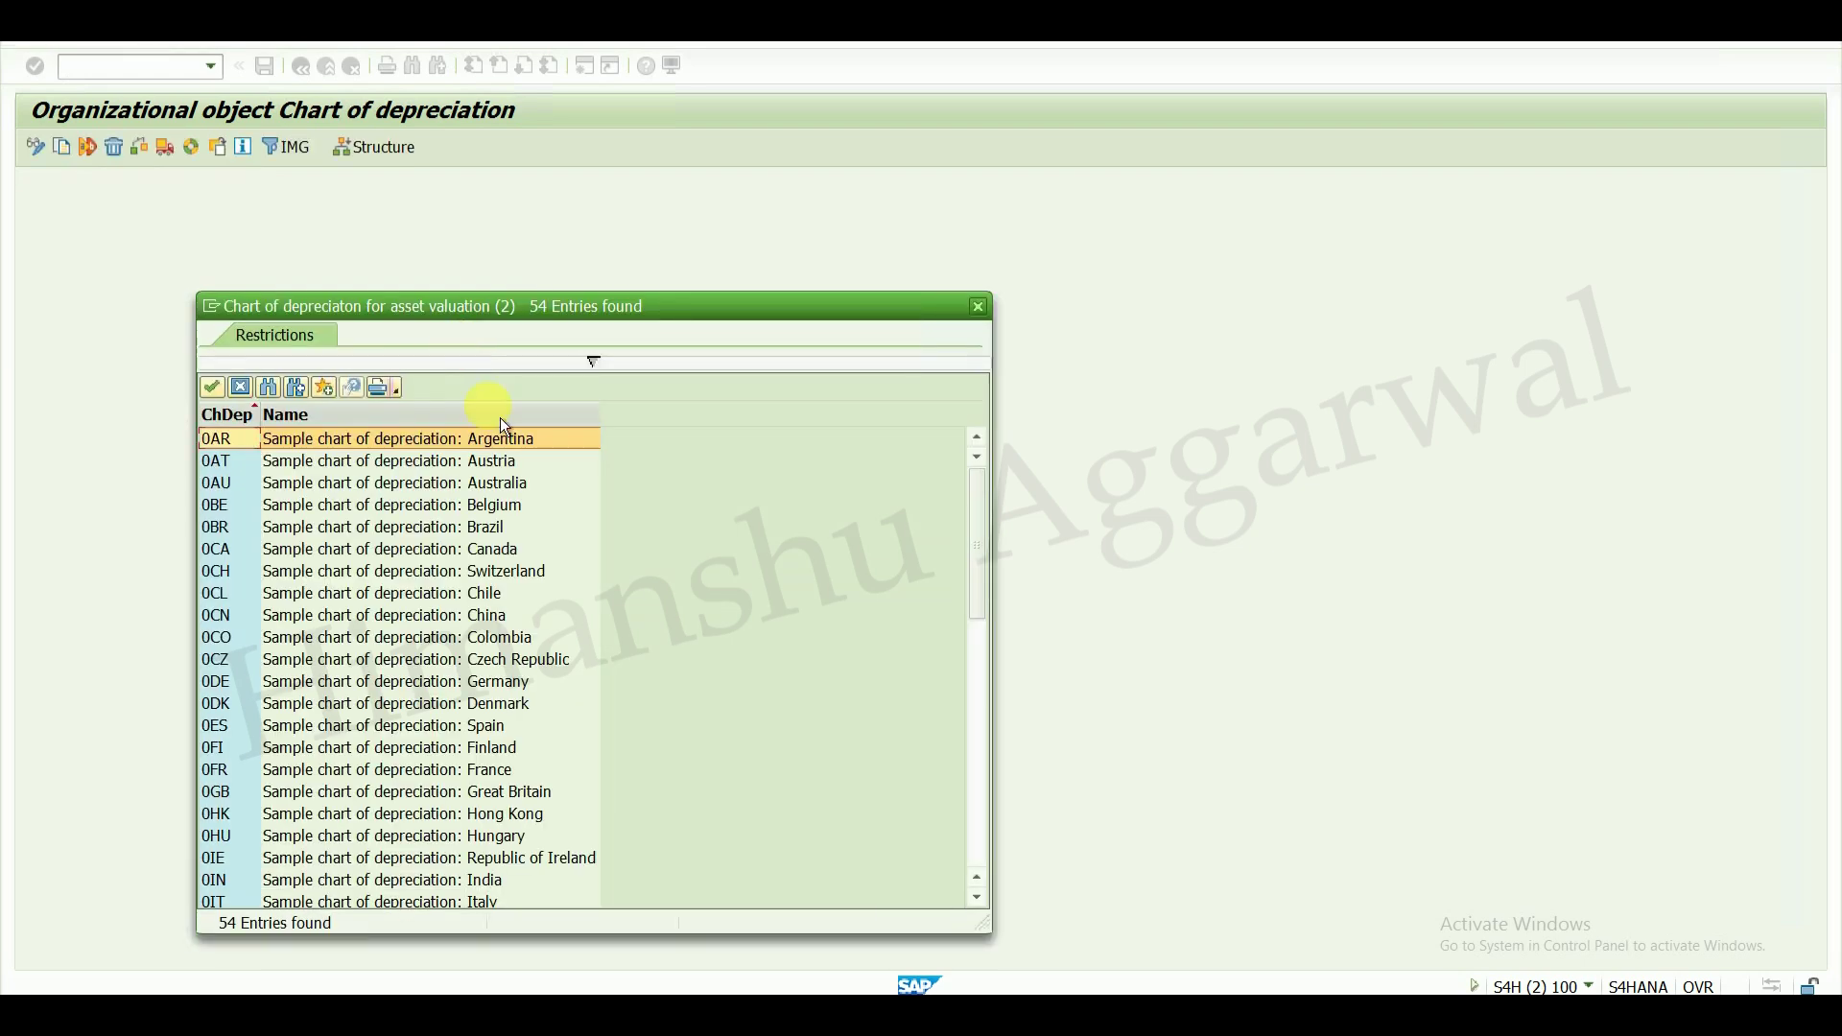
pyautogui.click(984, 743)
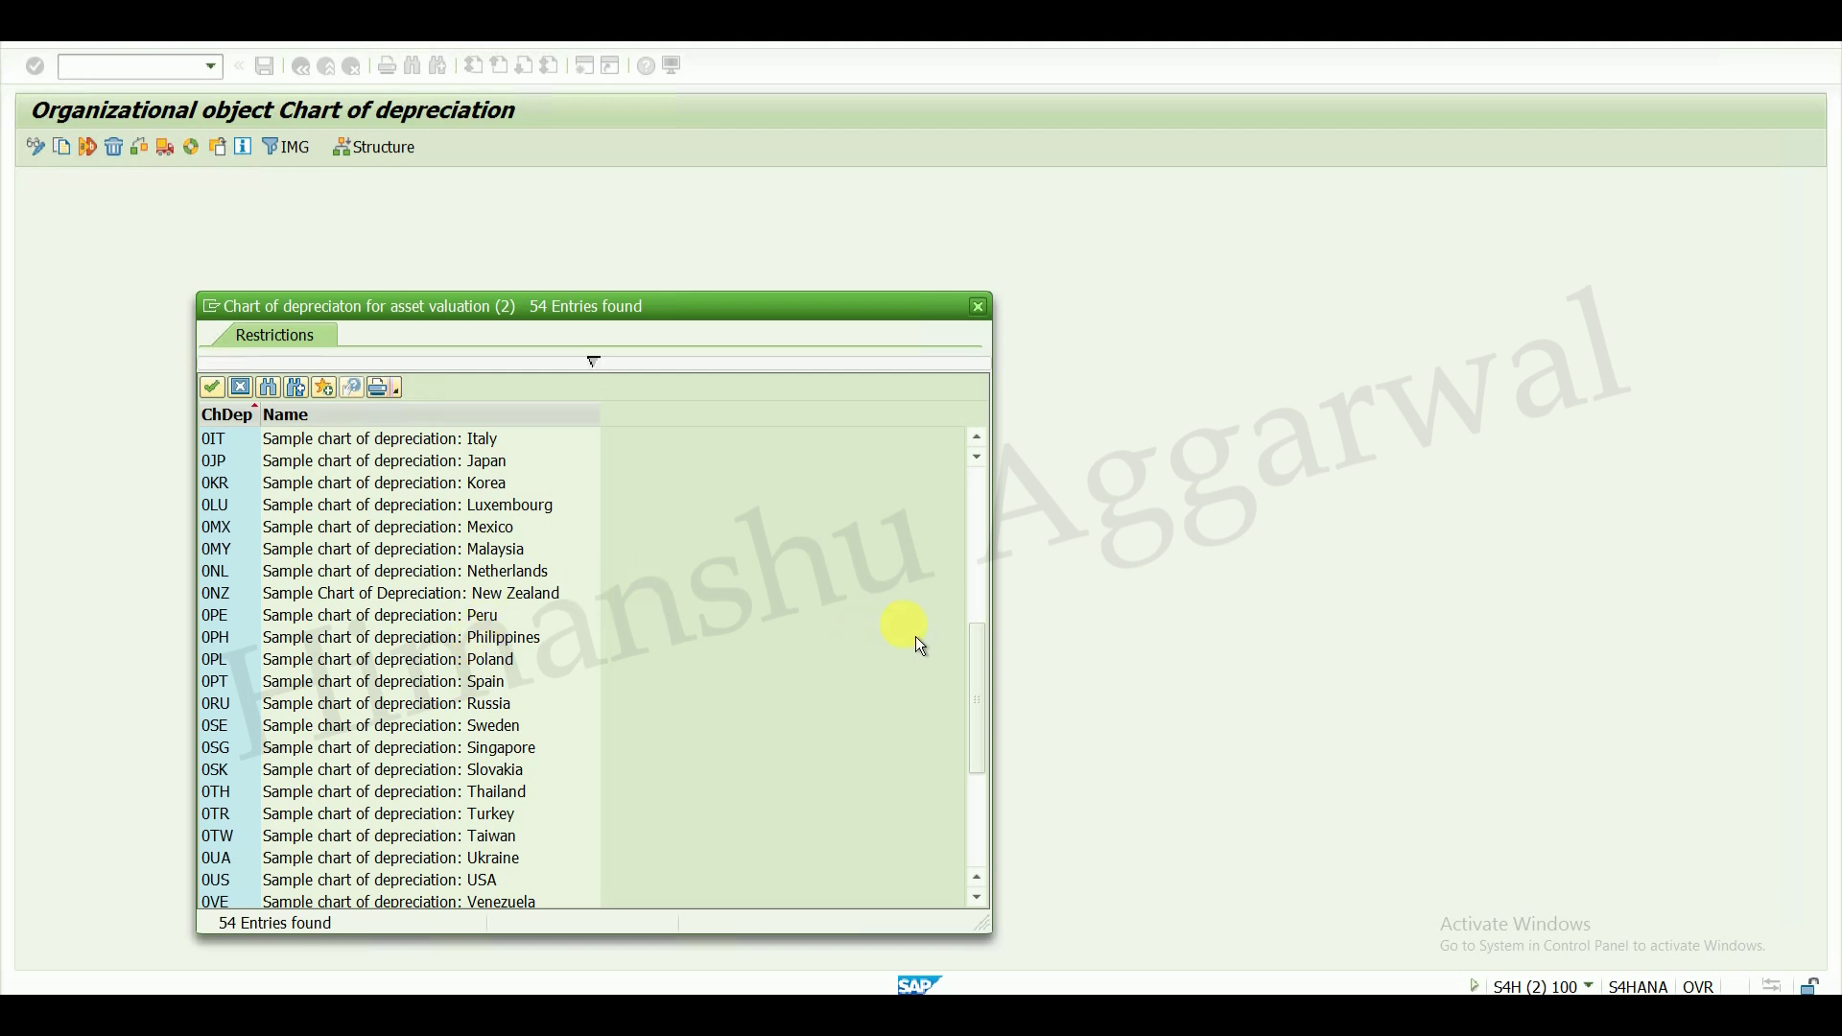
pyautogui.click(981, 491)
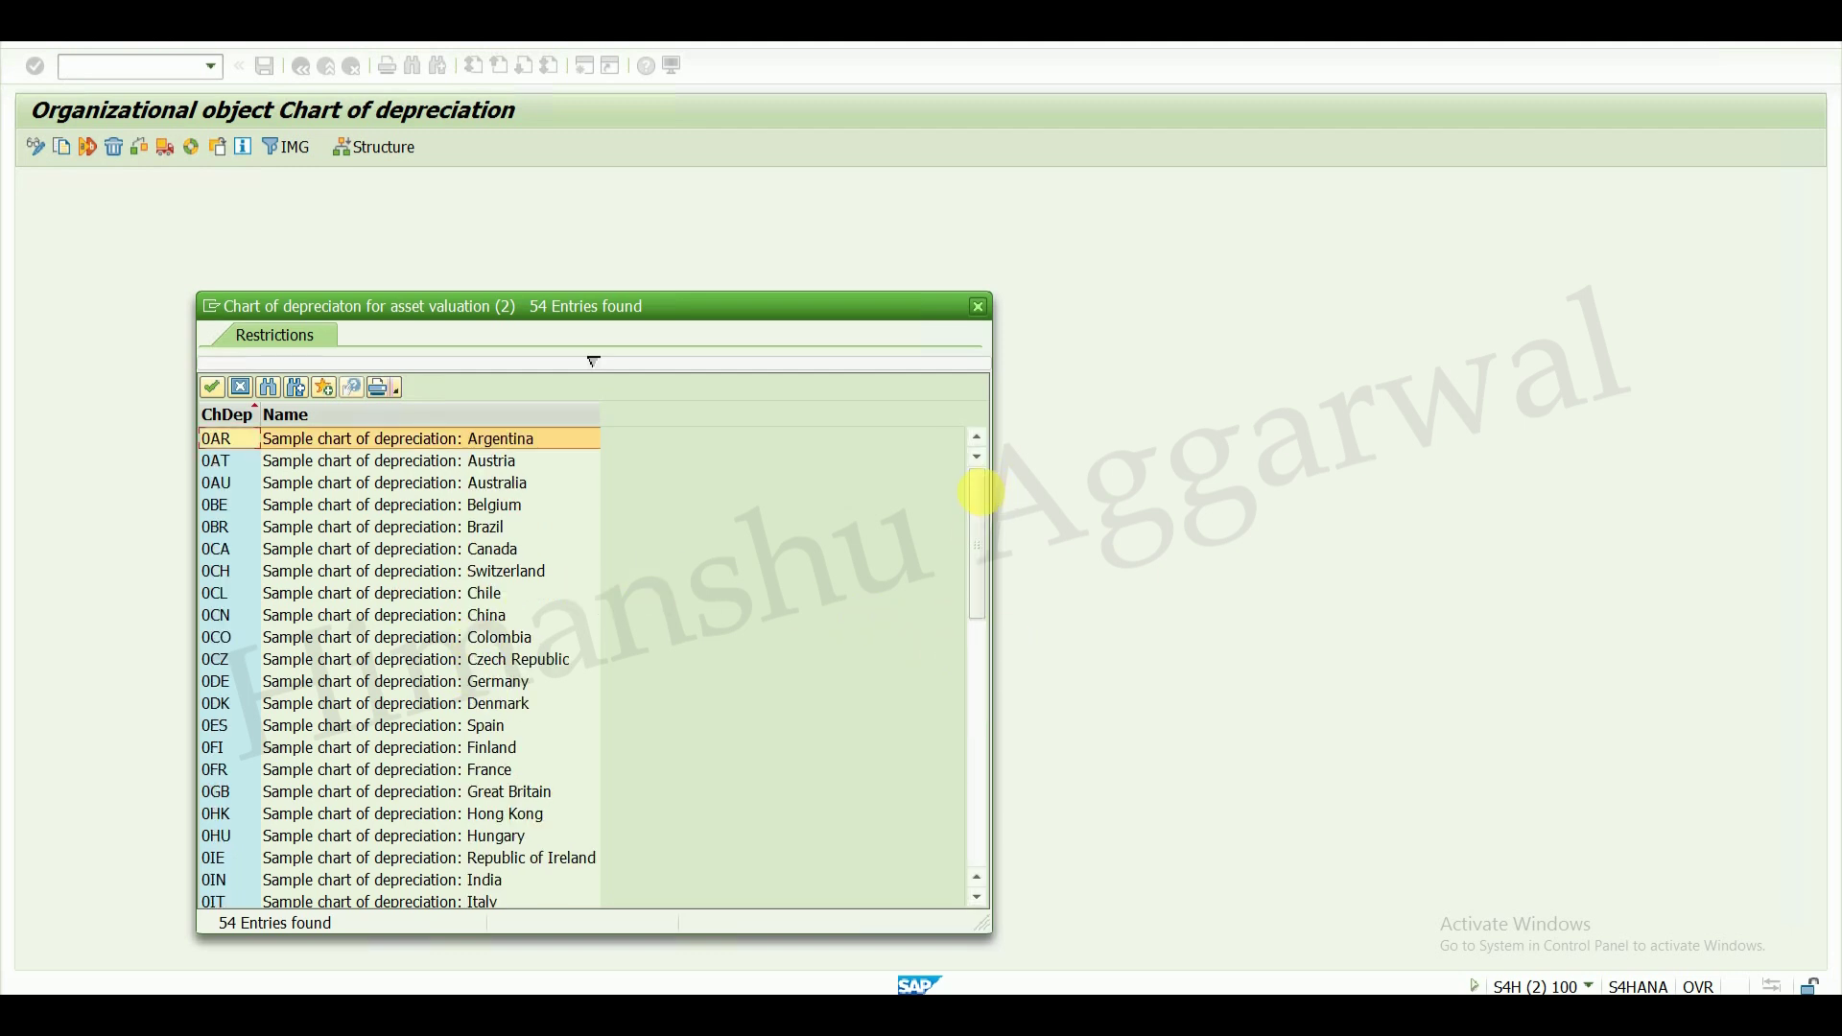
pyautogui.doubleClick(215, 881)
# - Copy the source chart to HPIN including number range transport, accept the customizing request, and check the completed activities before returning
pyautogui.click(428, 371)
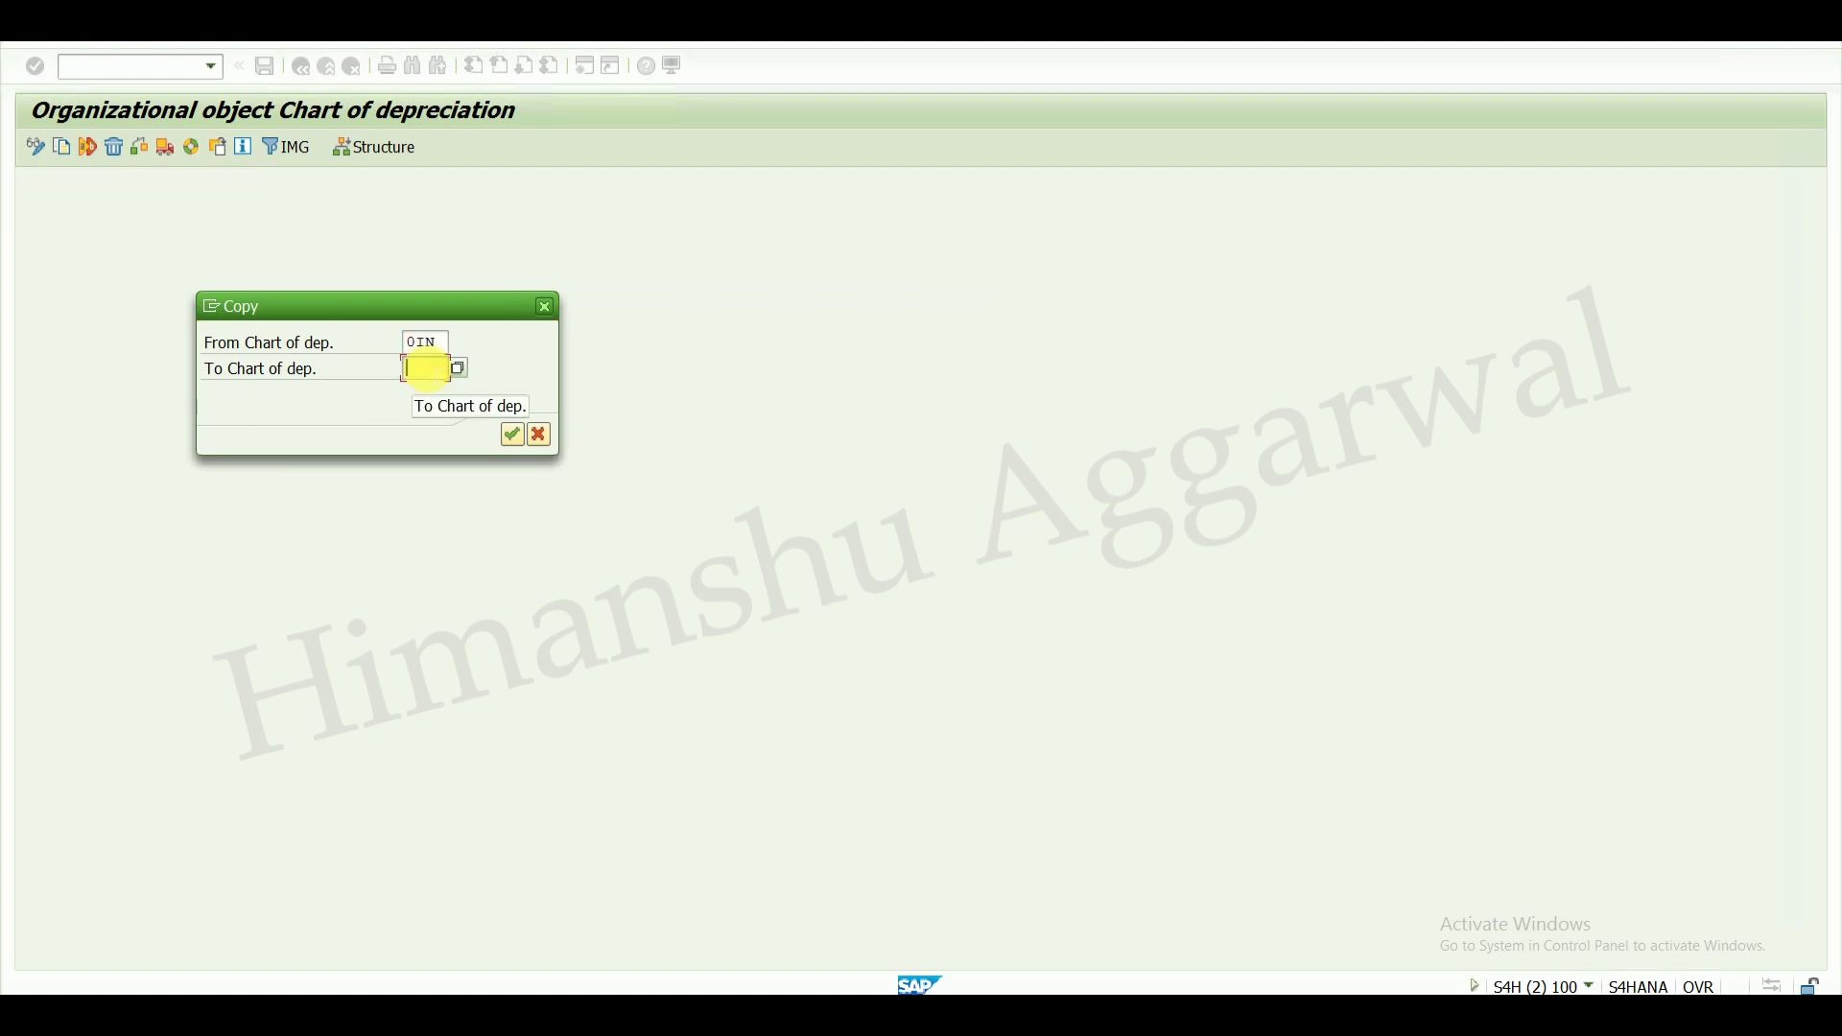
pyautogui.write('HPIN')
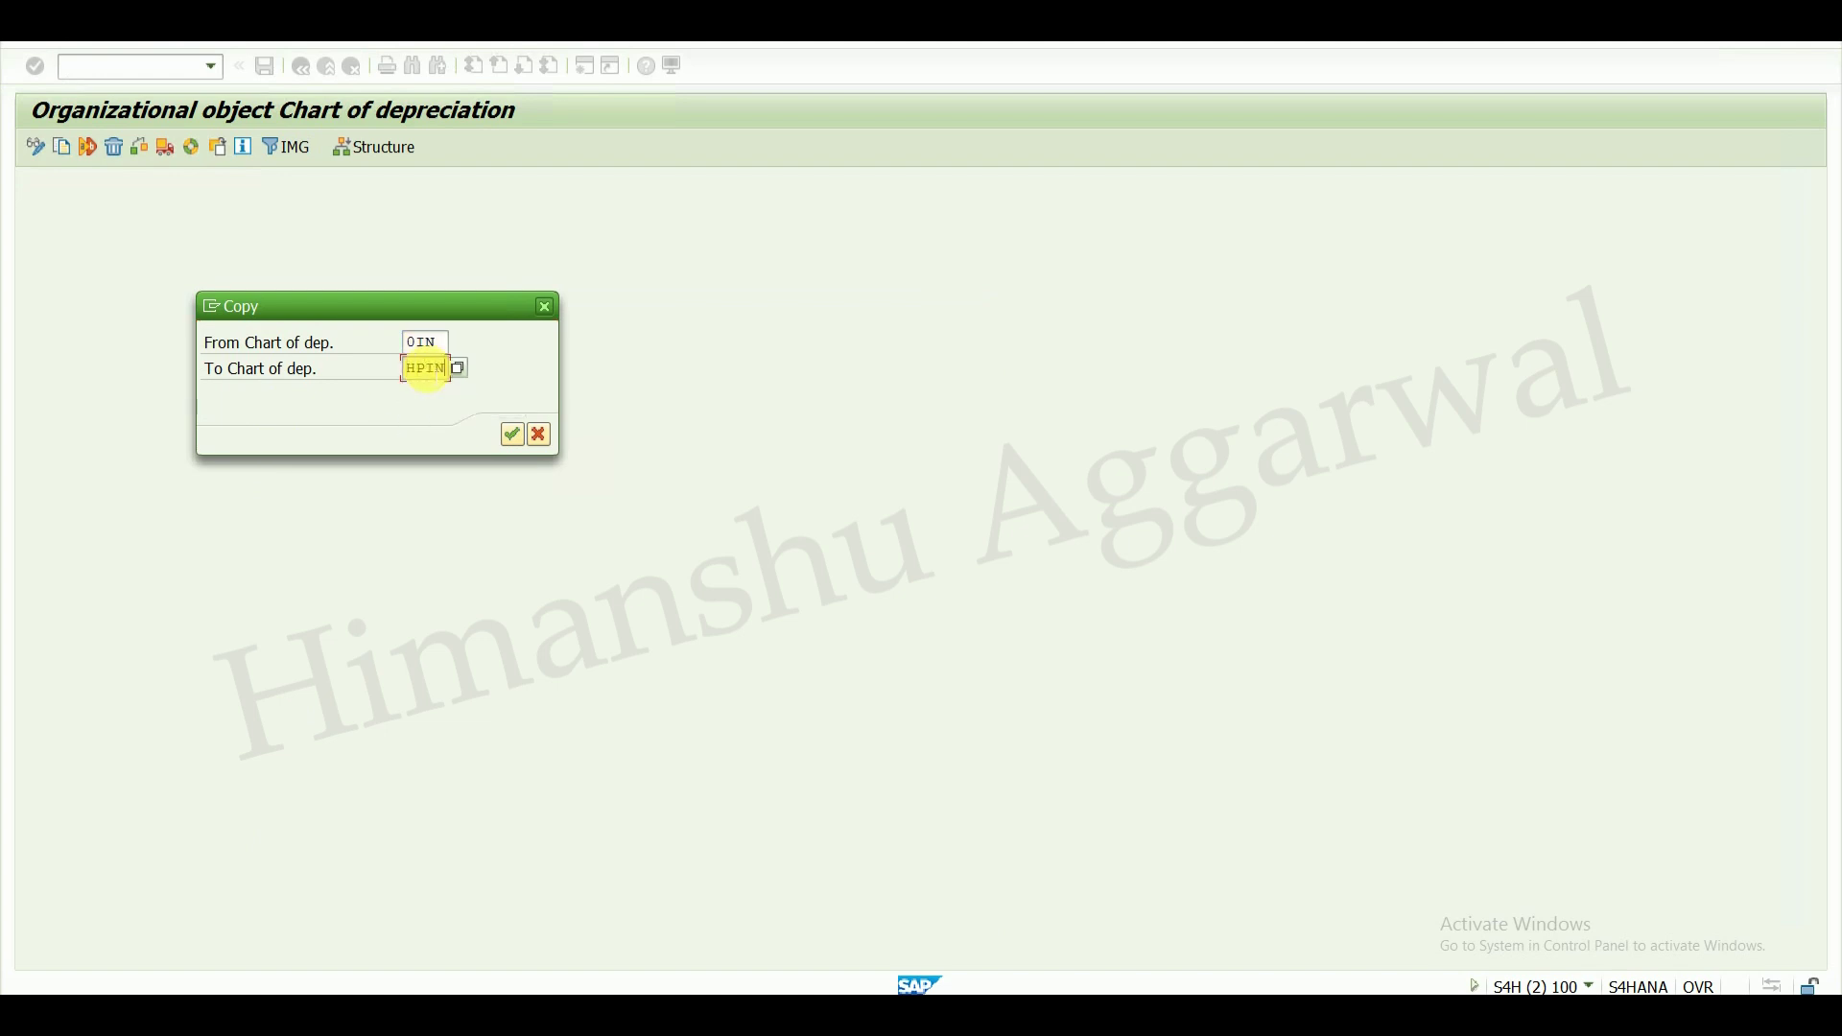
pyautogui.click(513, 435)
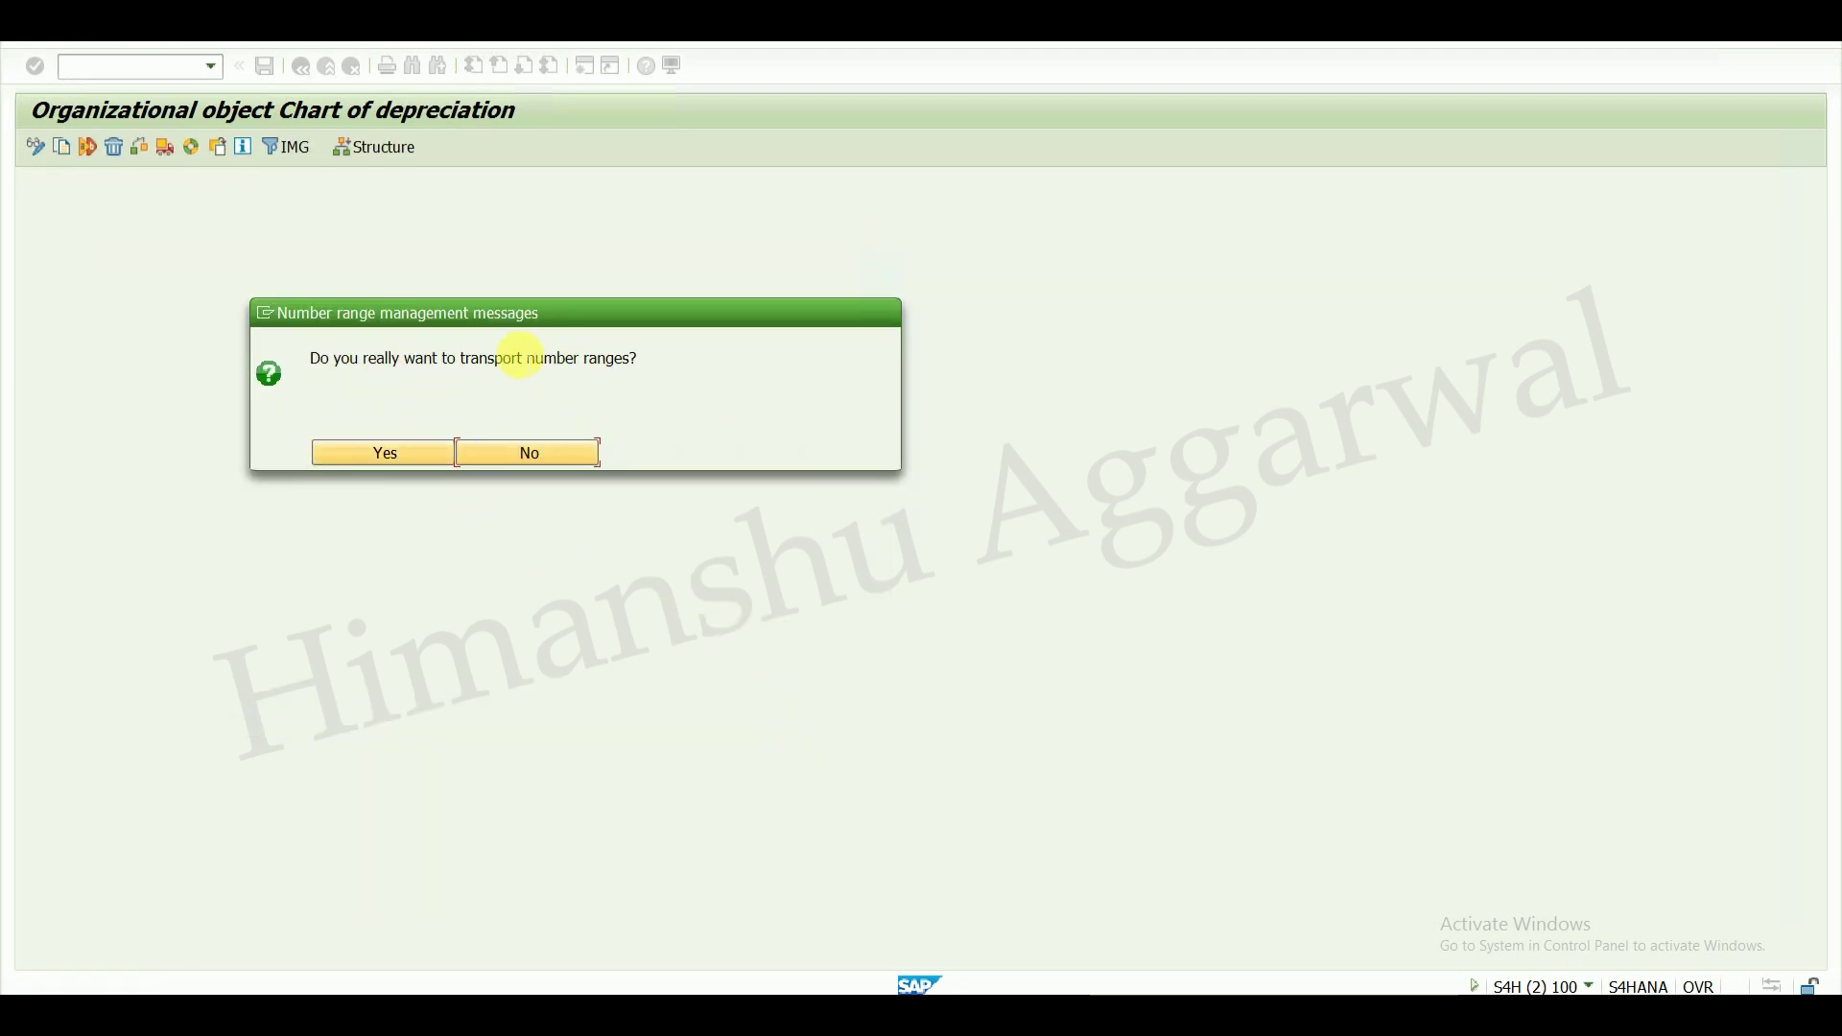
pyautogui.click(416, 463)
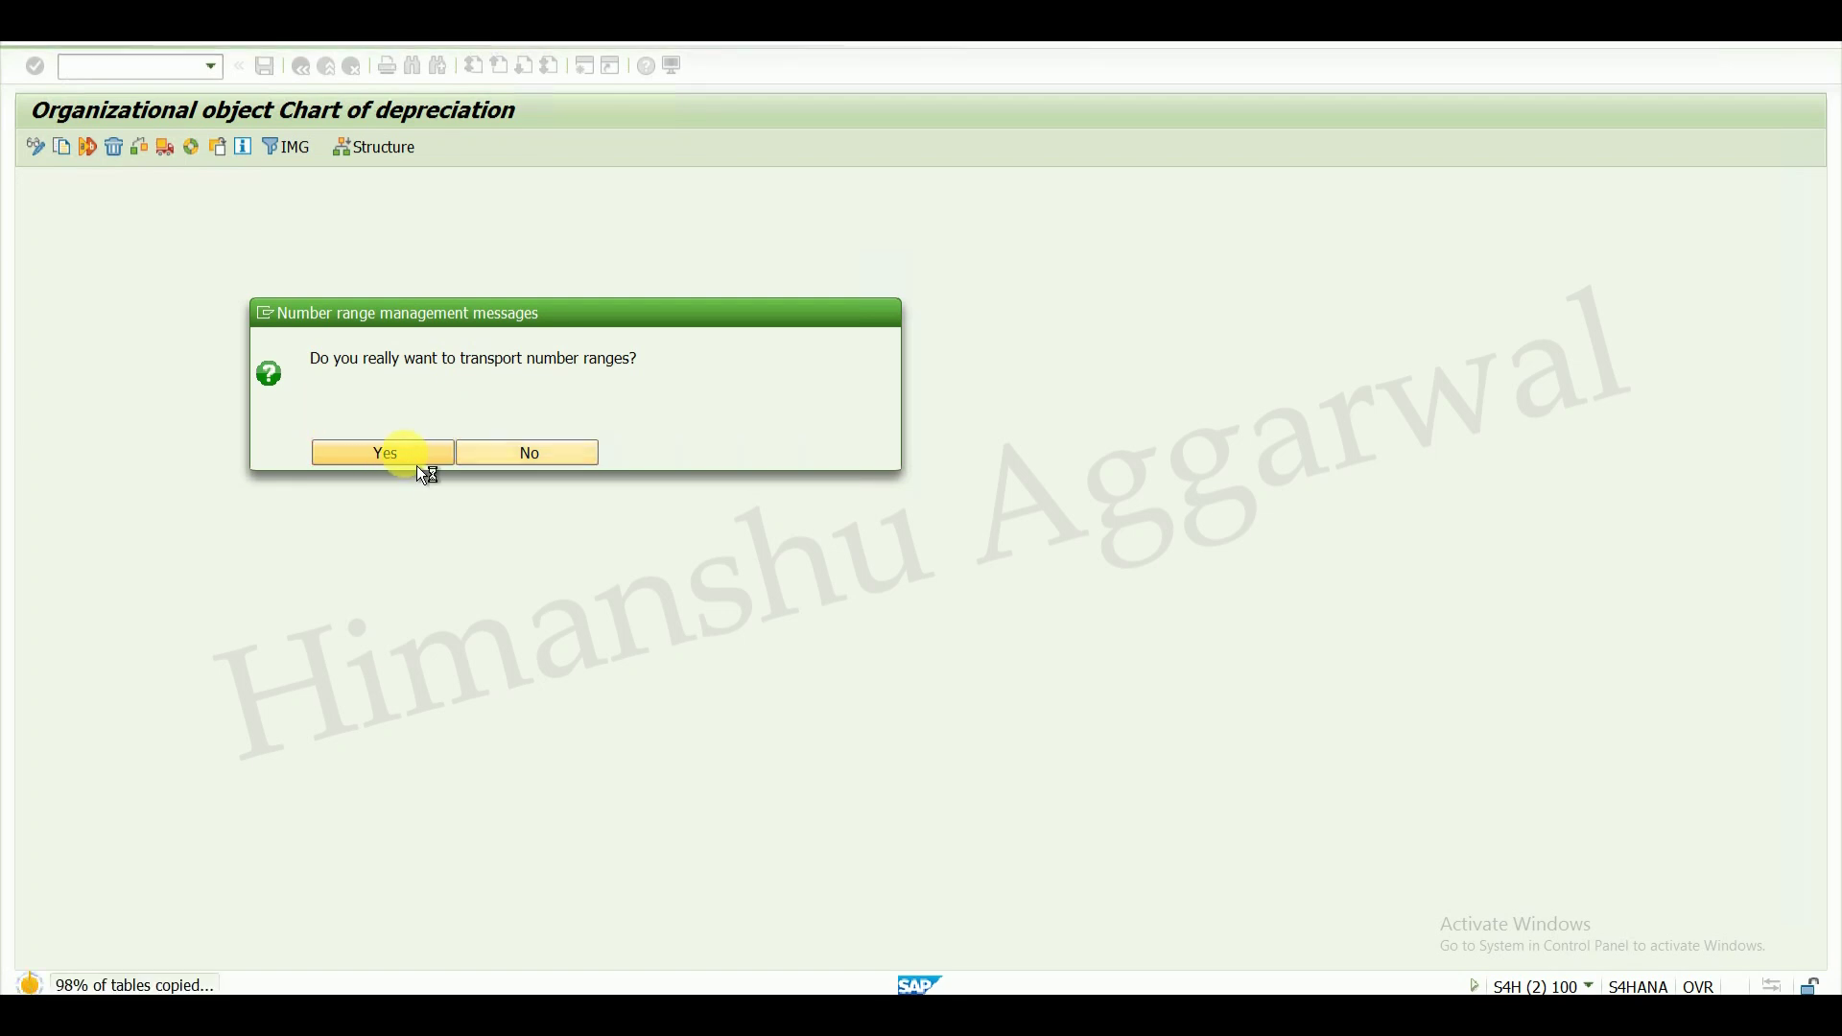
pyautogui.click(446, 365)
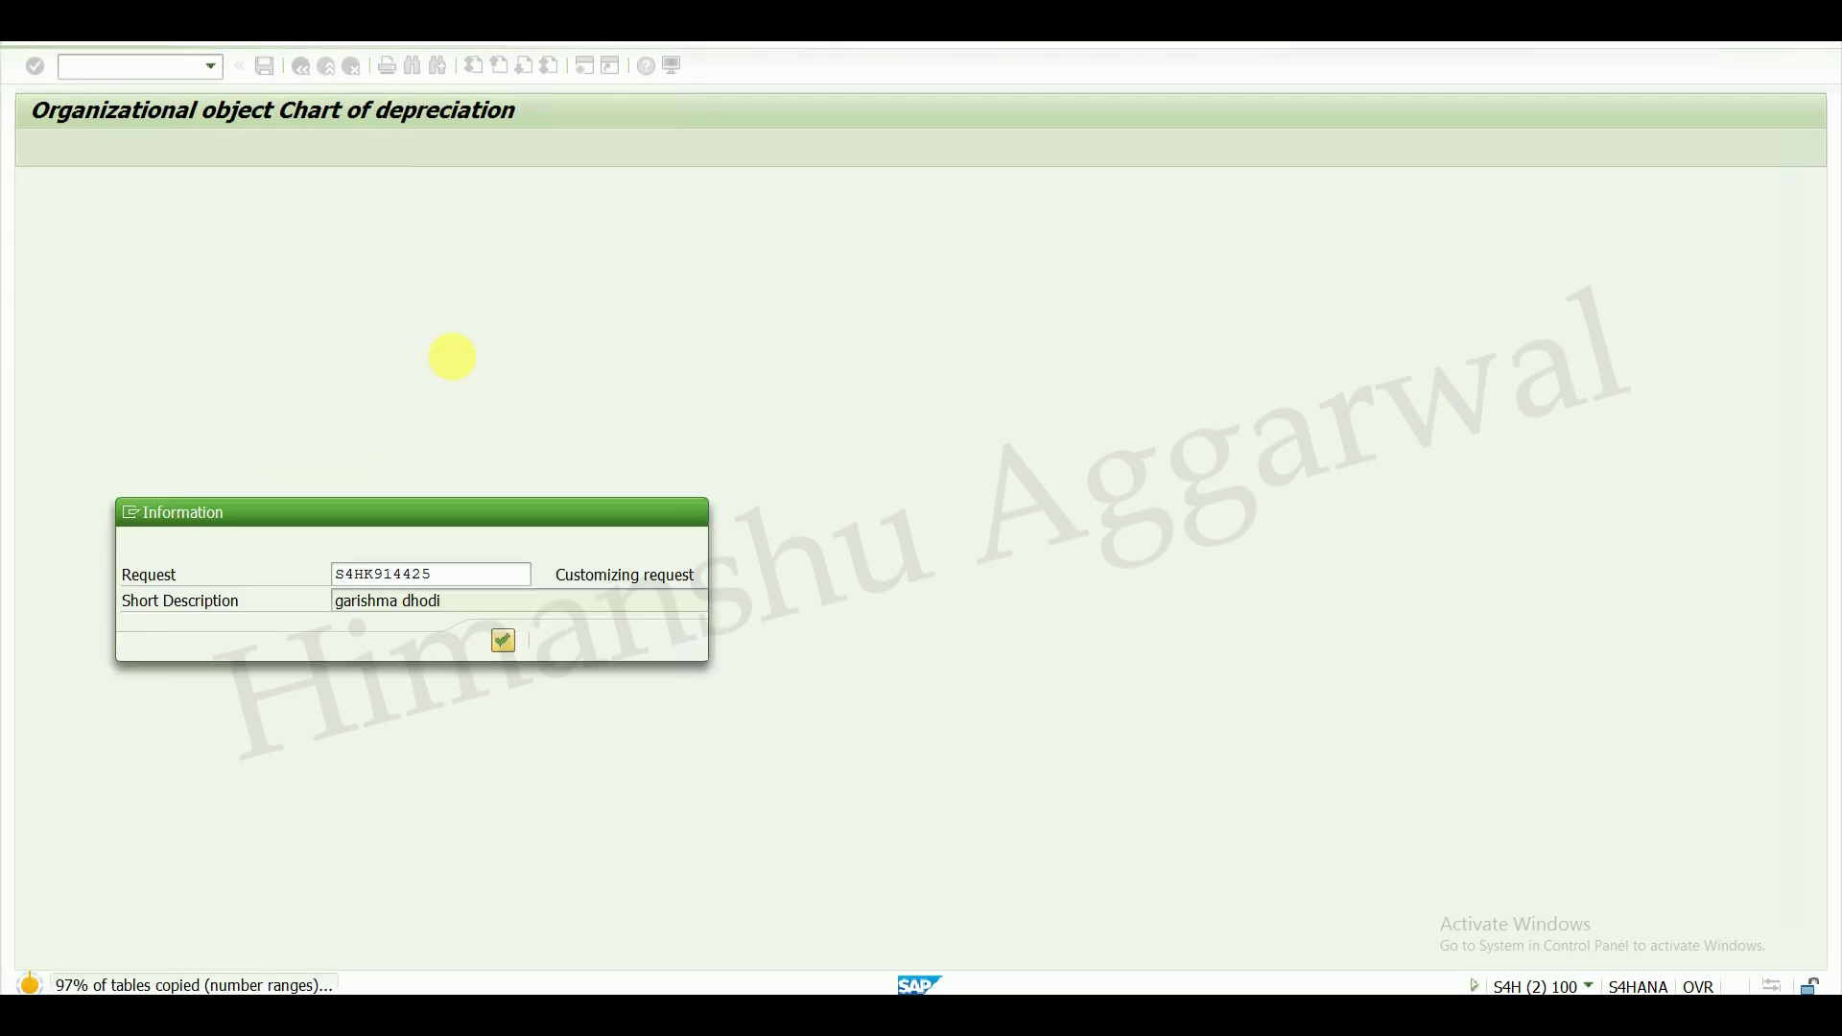
pyautogui.click(678, 660)
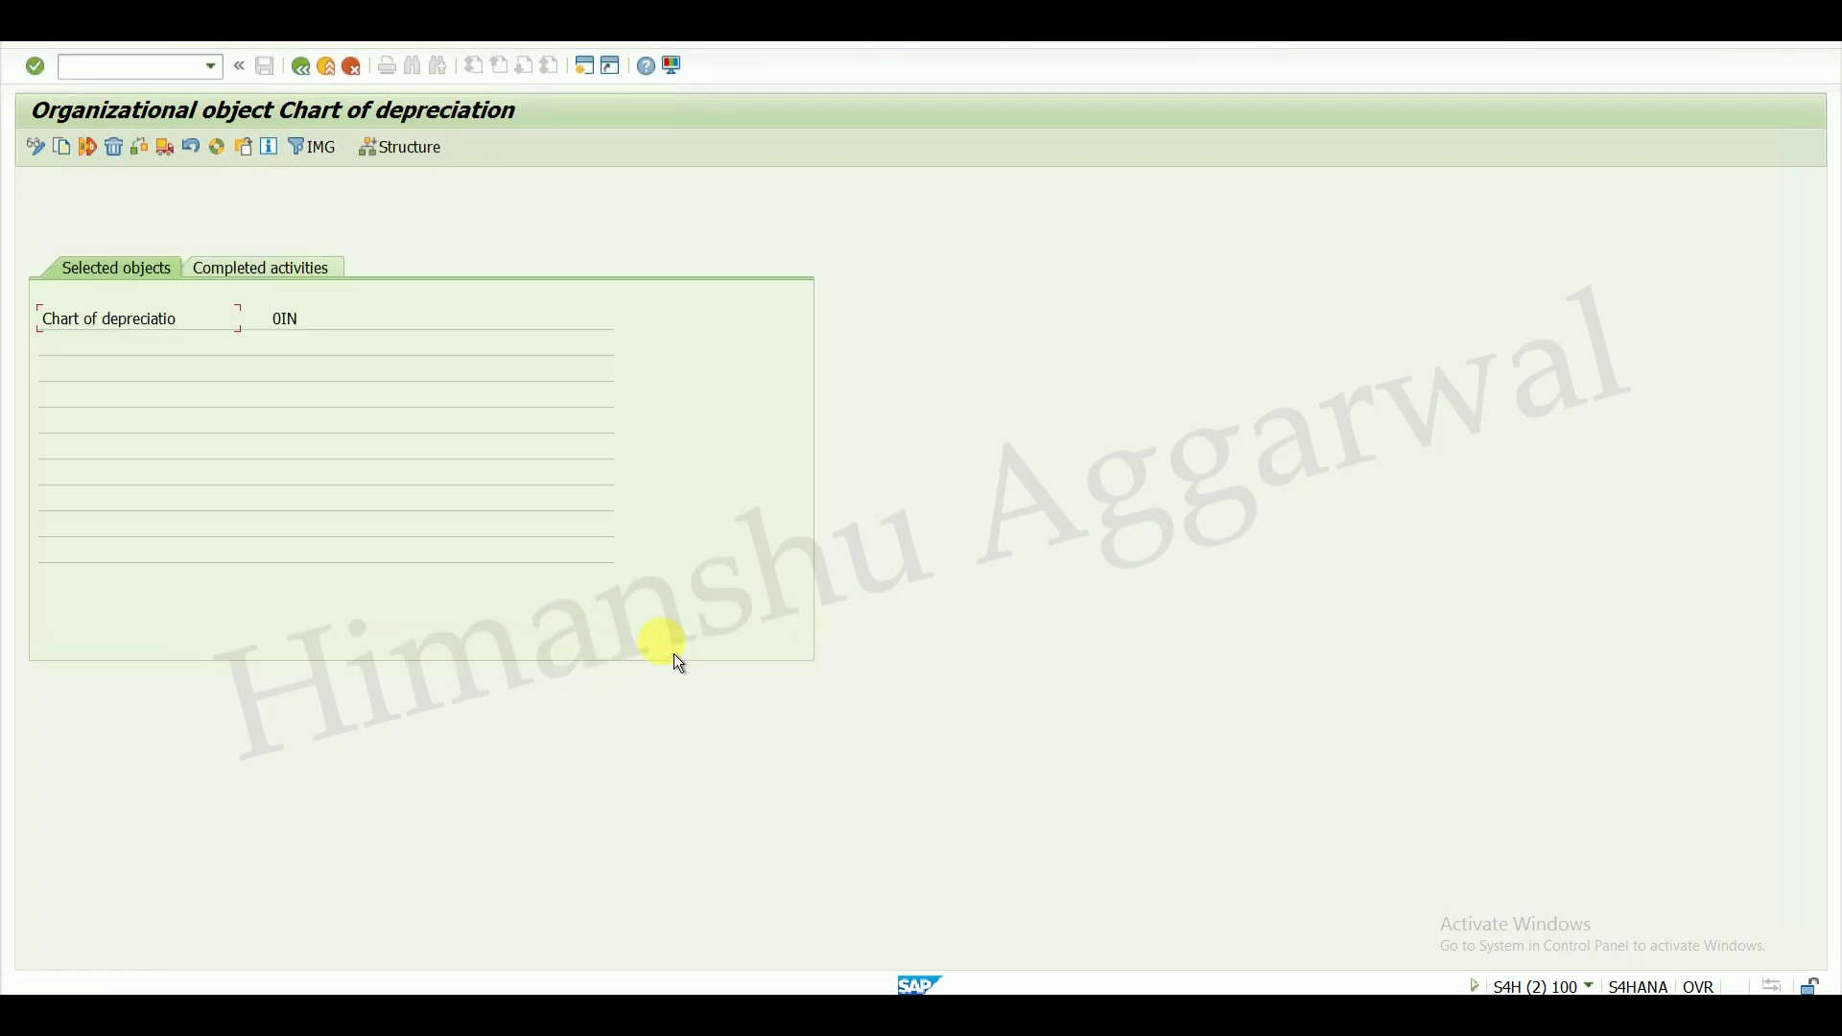
pyautogui.click(335, 279)
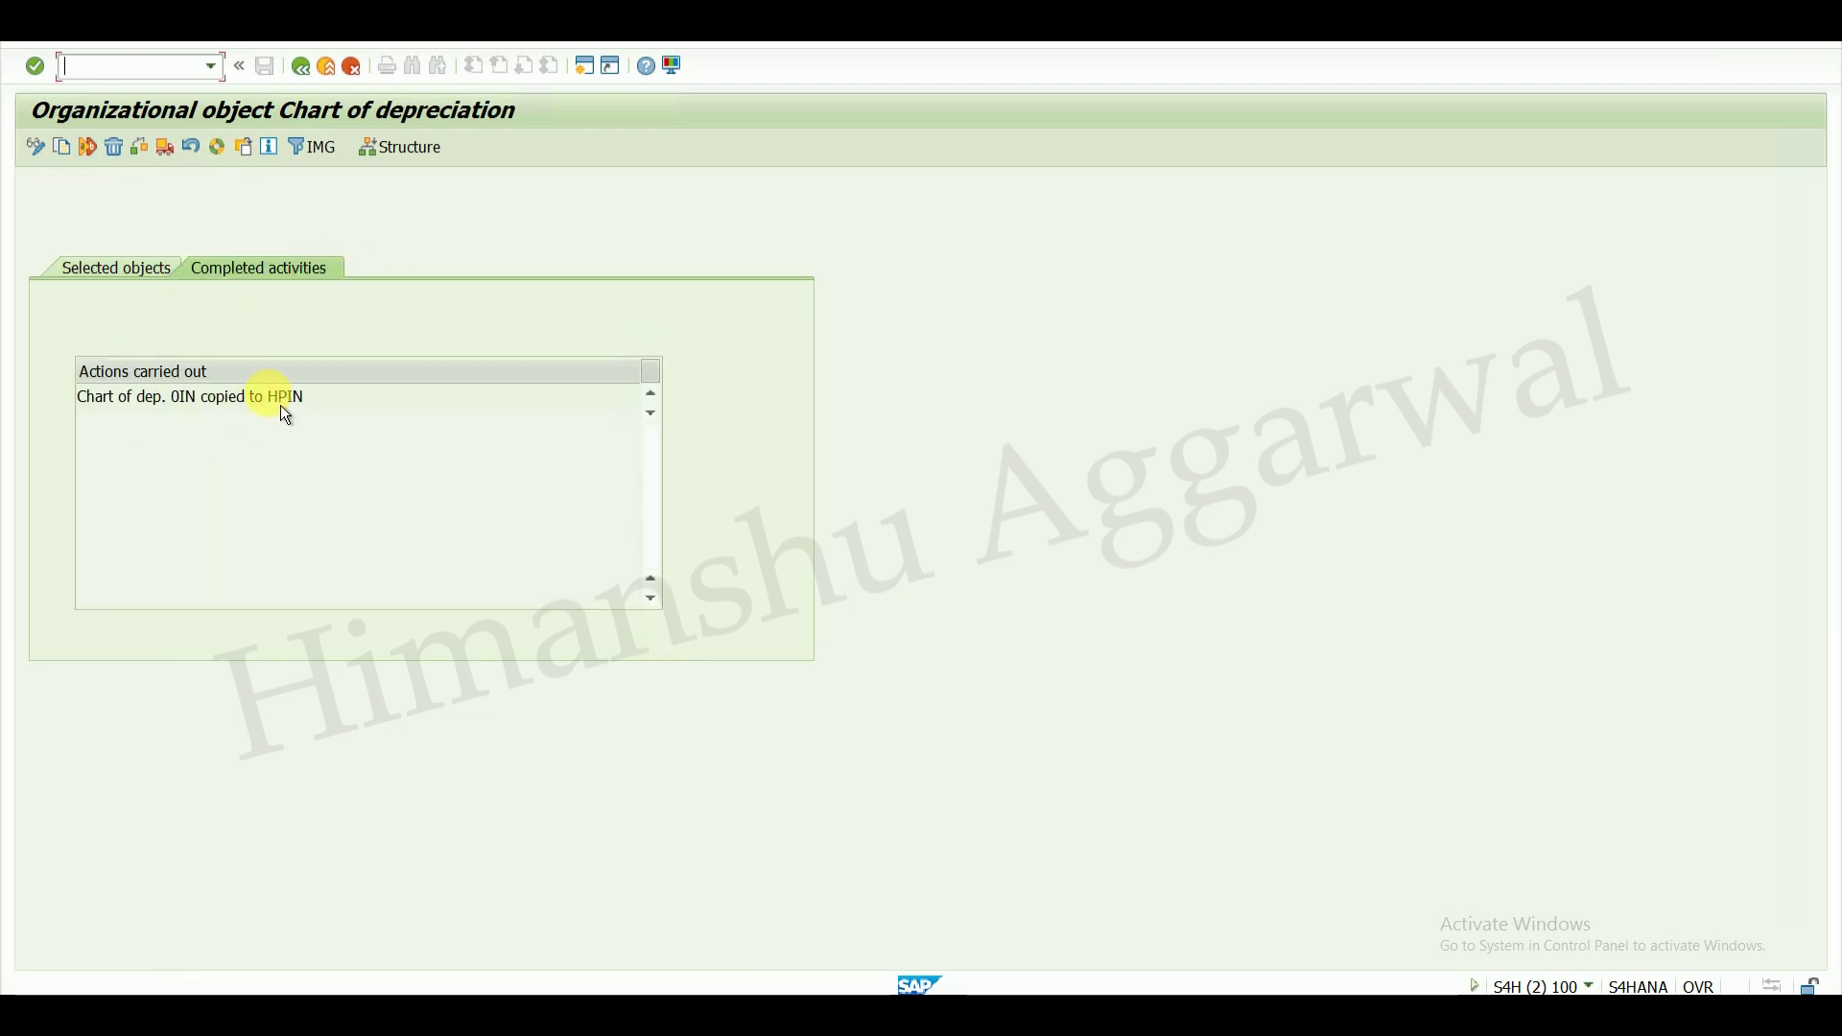
pyautogui.click(304, 73)
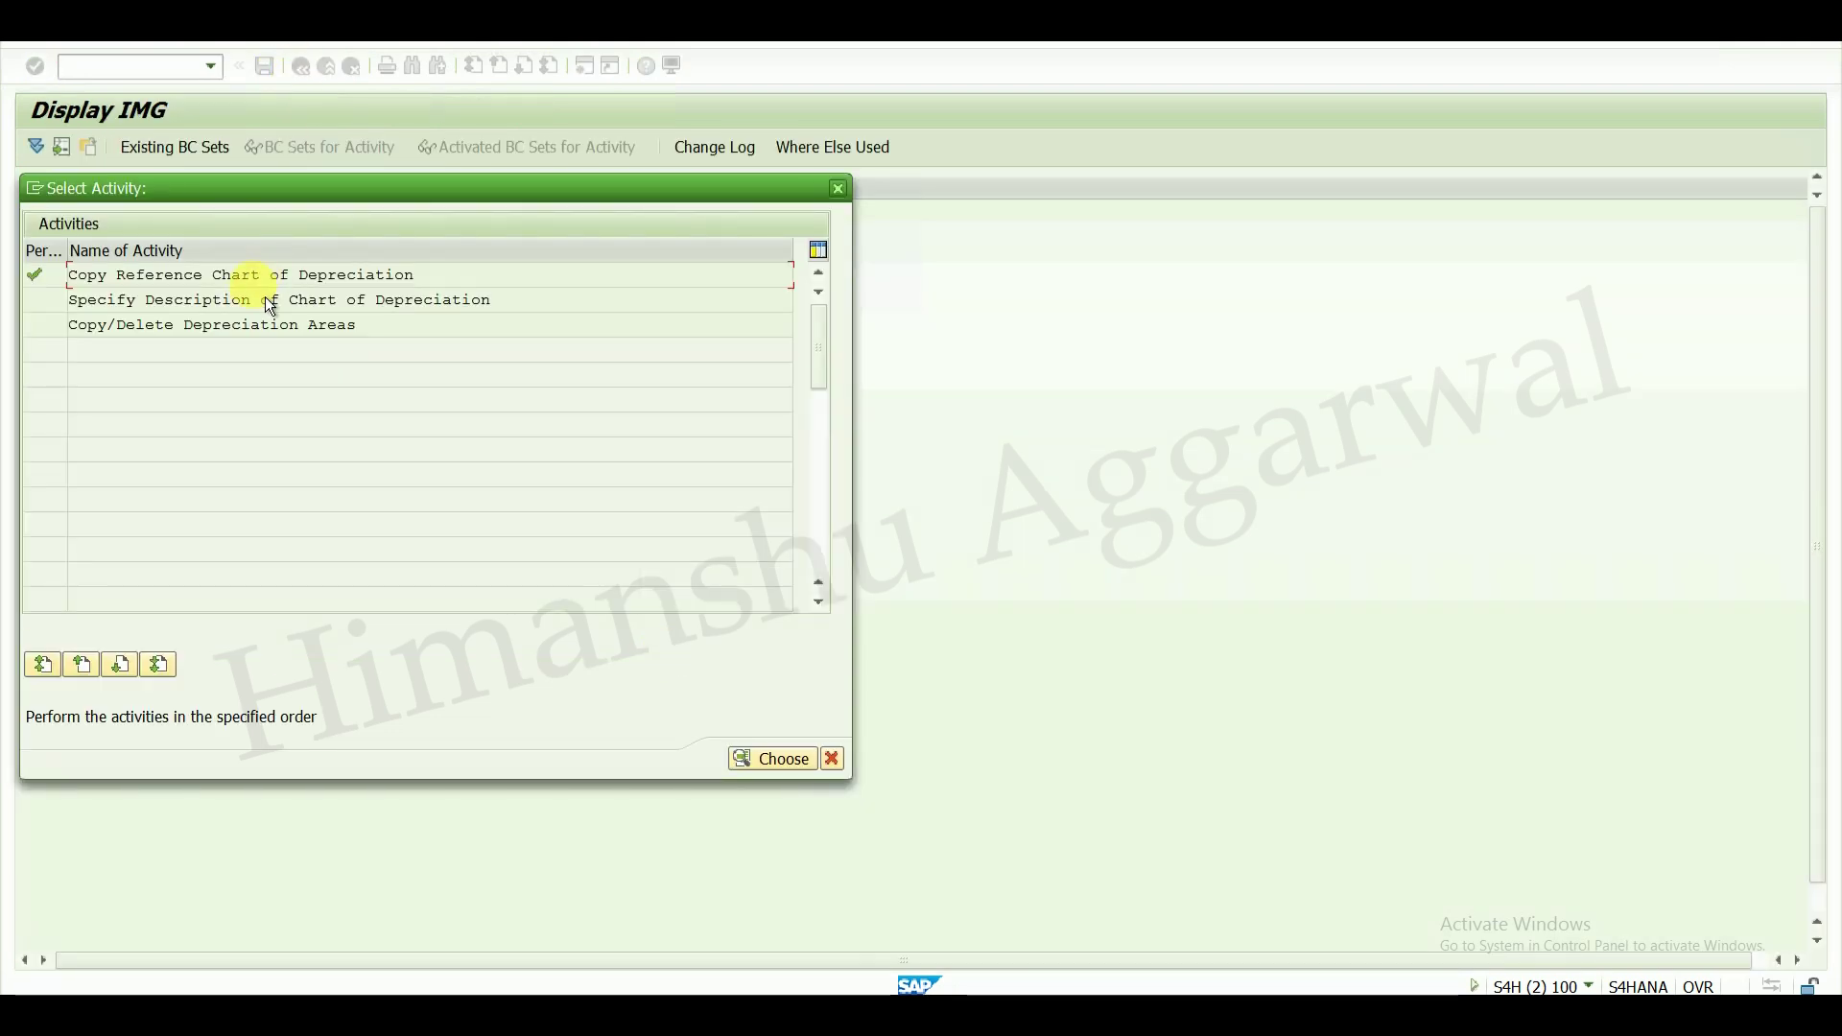
# - Open Specify Description of Chart of Depreciation and locate the HPIN entry
pyautogui.doubleClick(221, 300)
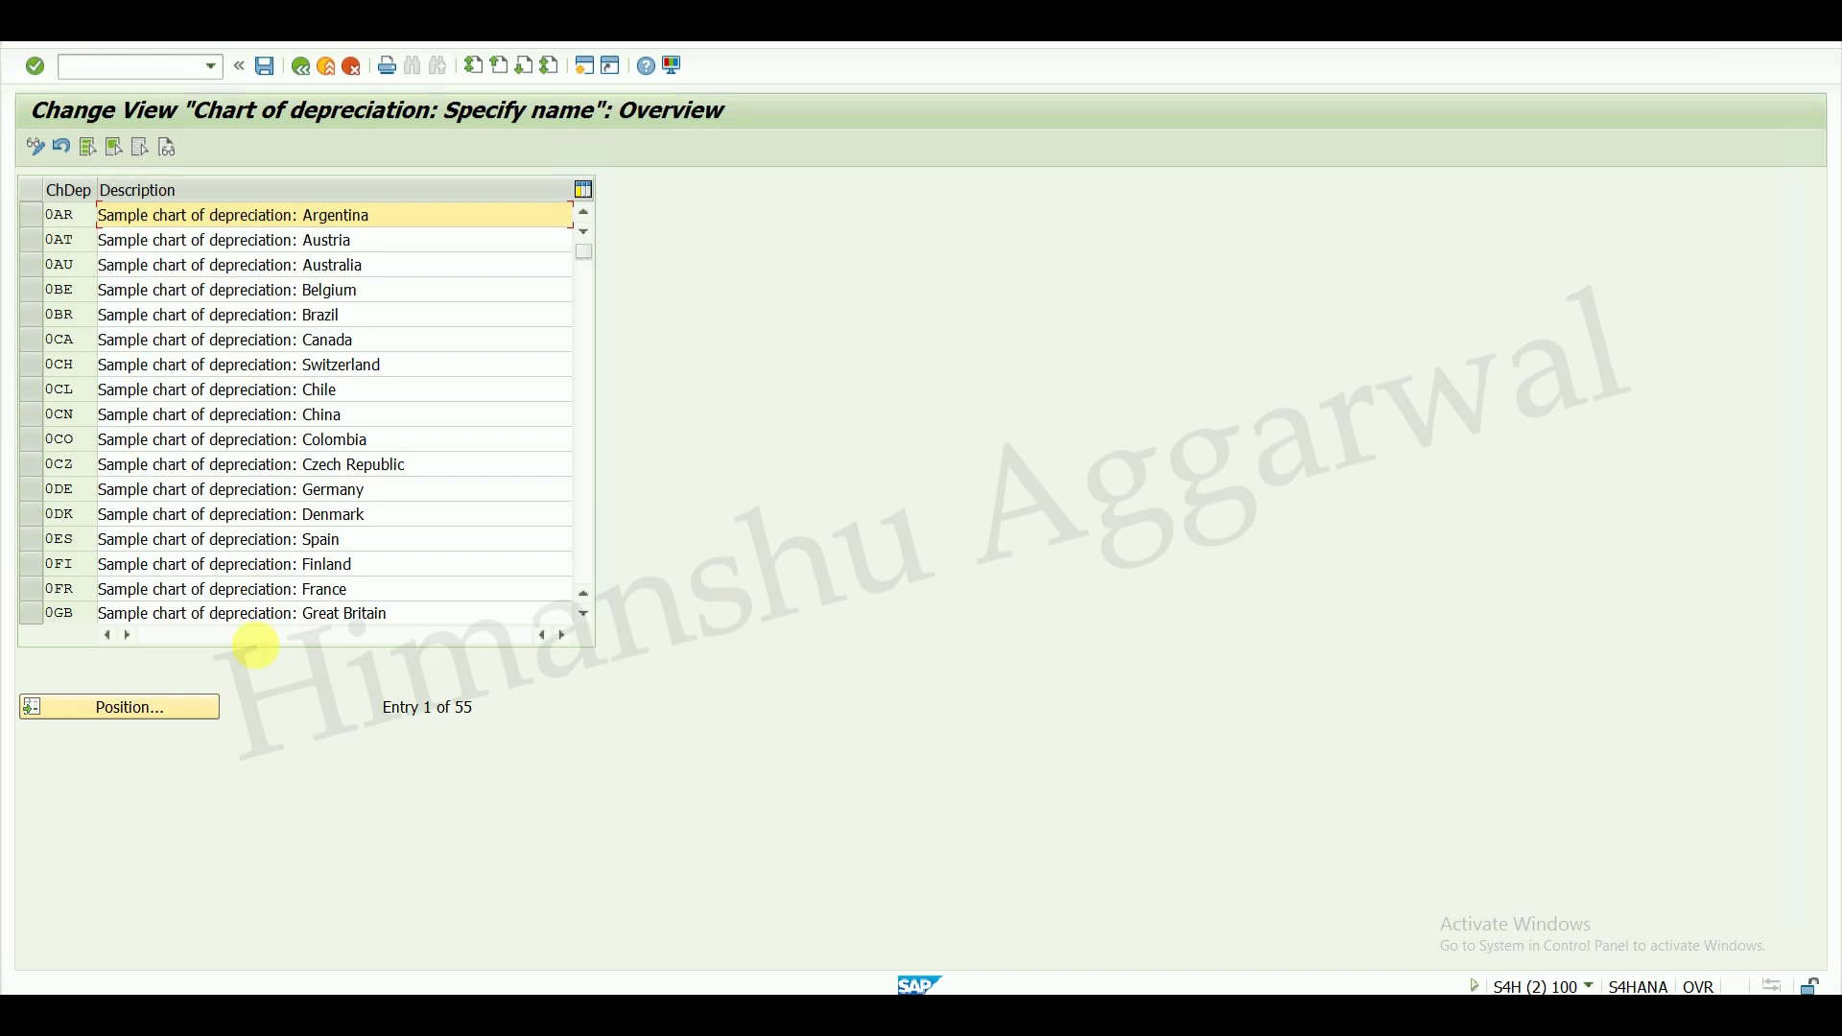
pyautogui.click(159, 714)
pyautogui.write('HPIN')
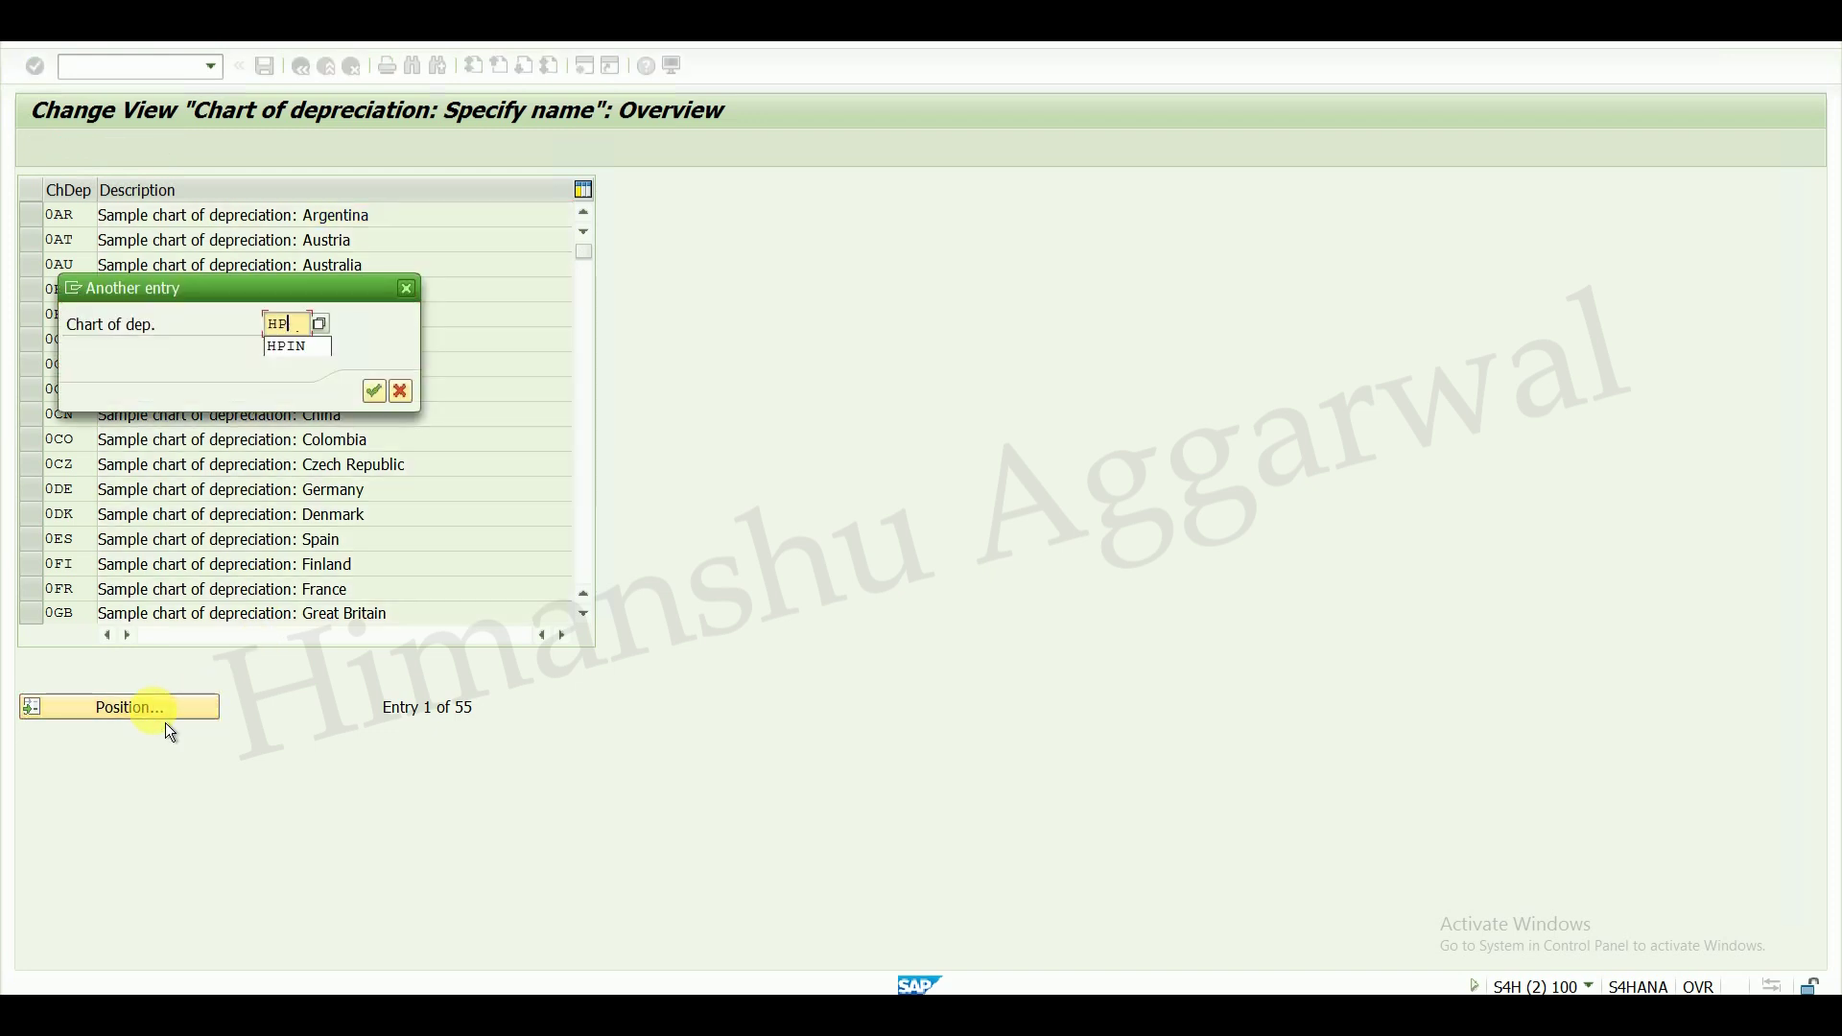
pyautogui.press('Return')
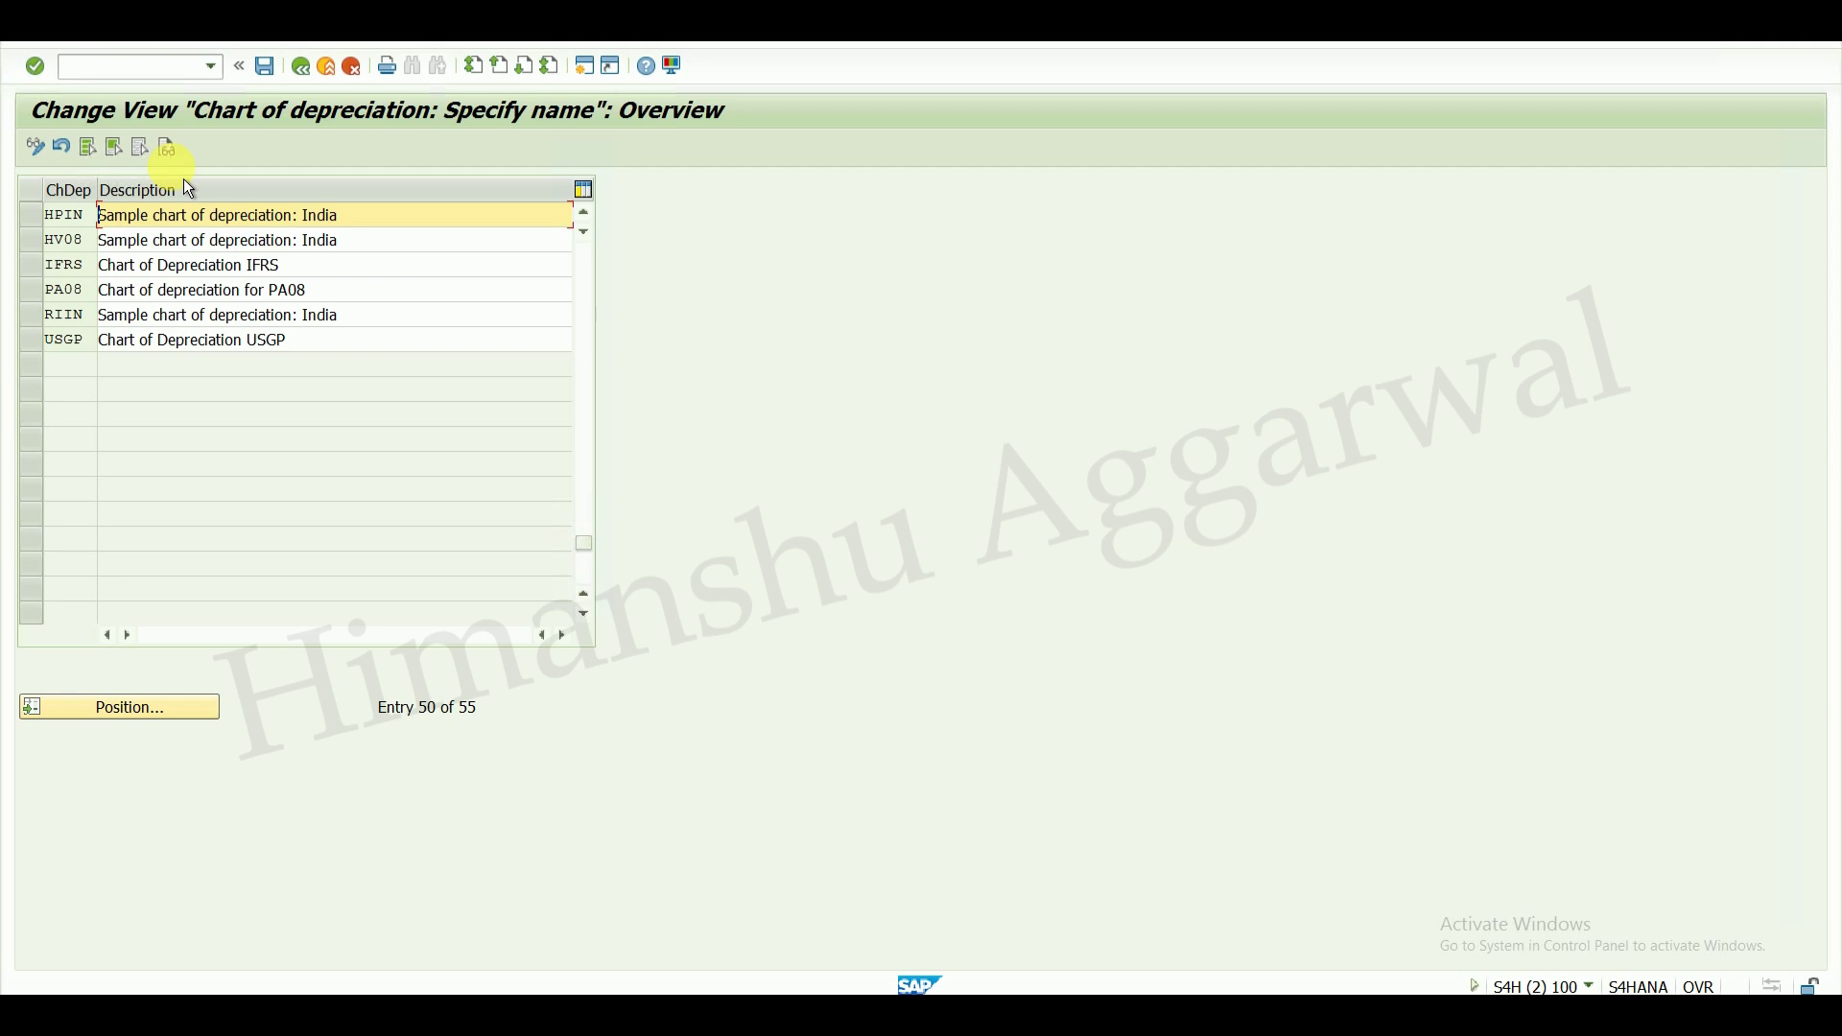
# - Change the HPIN description to "Chart of depreciation: HPIN", save it to the customizing request, and return to the activity list
pyautogui.press('Delete')
pyautogui.press('Delete')
pyautogui.press('Delete')
pyautogui.press('Delete')
pyautogui.press('Delete')
pyautogui.press('Delete')
pyautogui.press('Delete')
pyautogui.write('C')
pyautogui.click(309, 215)
pyautogui.press('BackSpace')
pyautogui.press('BackSpace')
pyautogui.press('BackSpace')
pyautogui.press('BackSpace')
pyautogui.press('BackSpace')
pyautogui.press('Insert')
pyautogui.write('HPIN')
pyautogui.hotkey('ctrl', 'a')
pyautogui.click(267, 67)
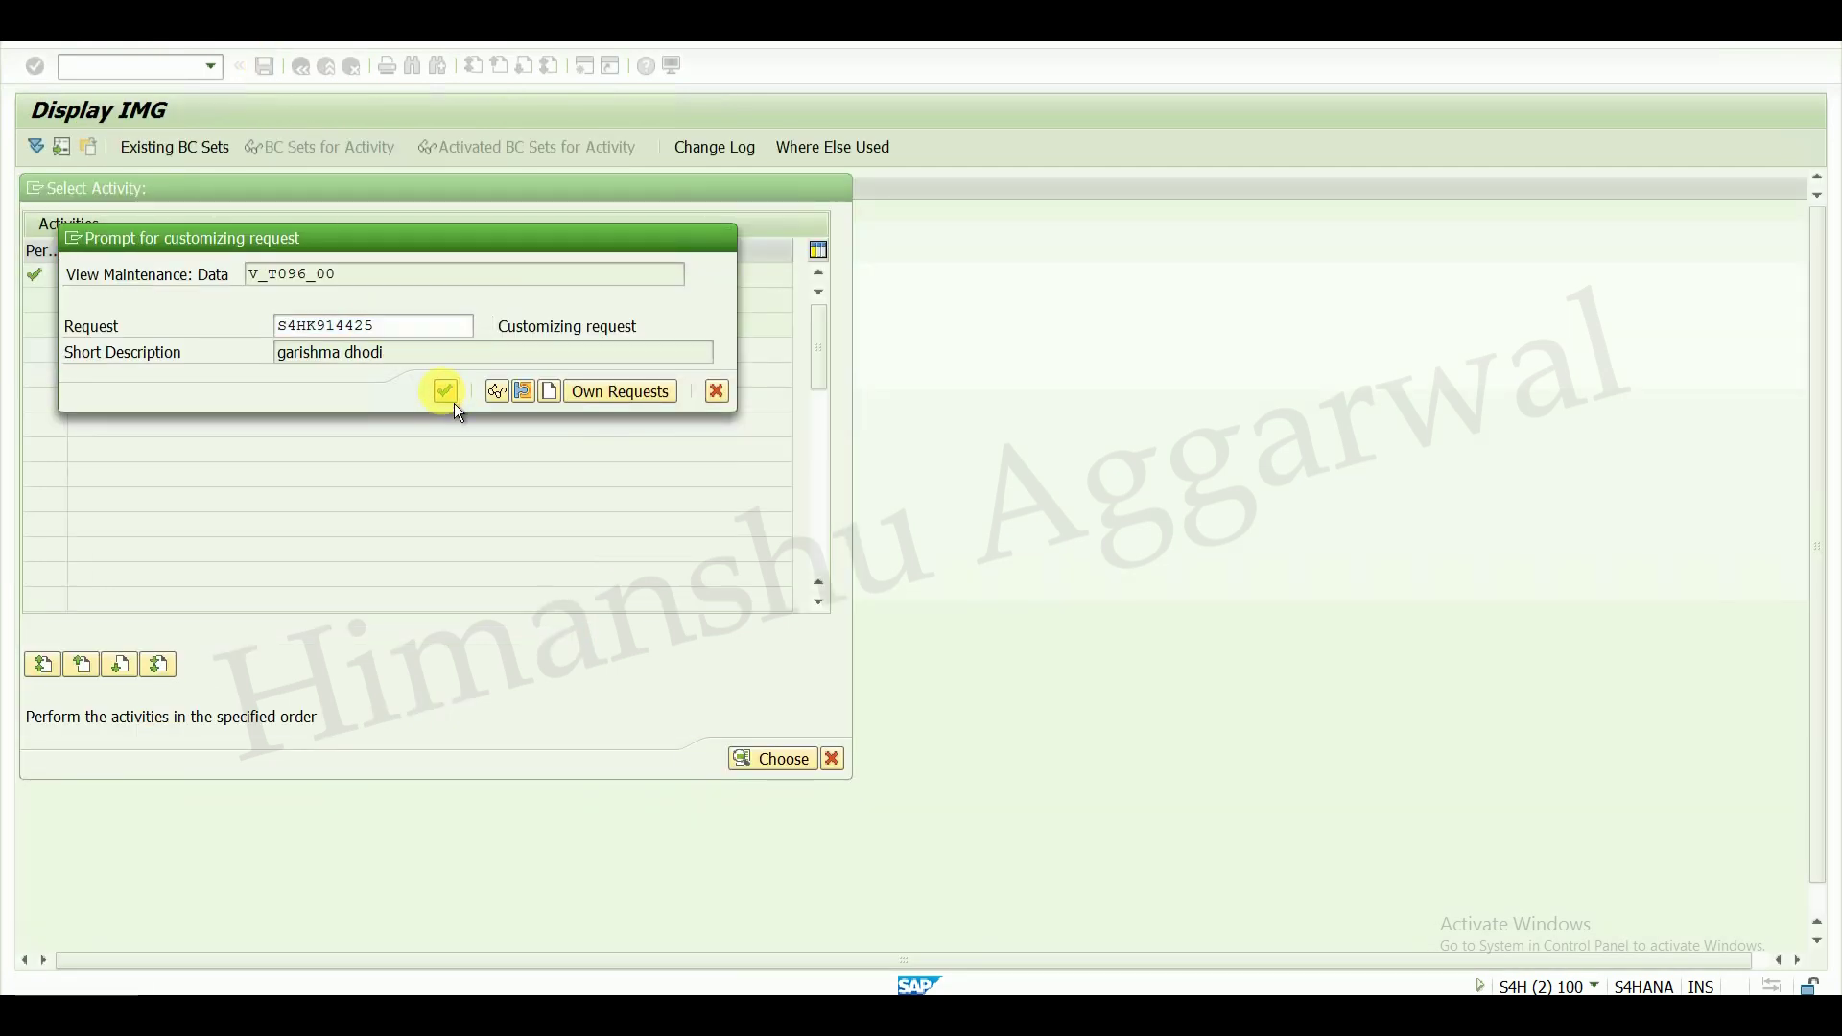
pyautogui.click(449, 397)
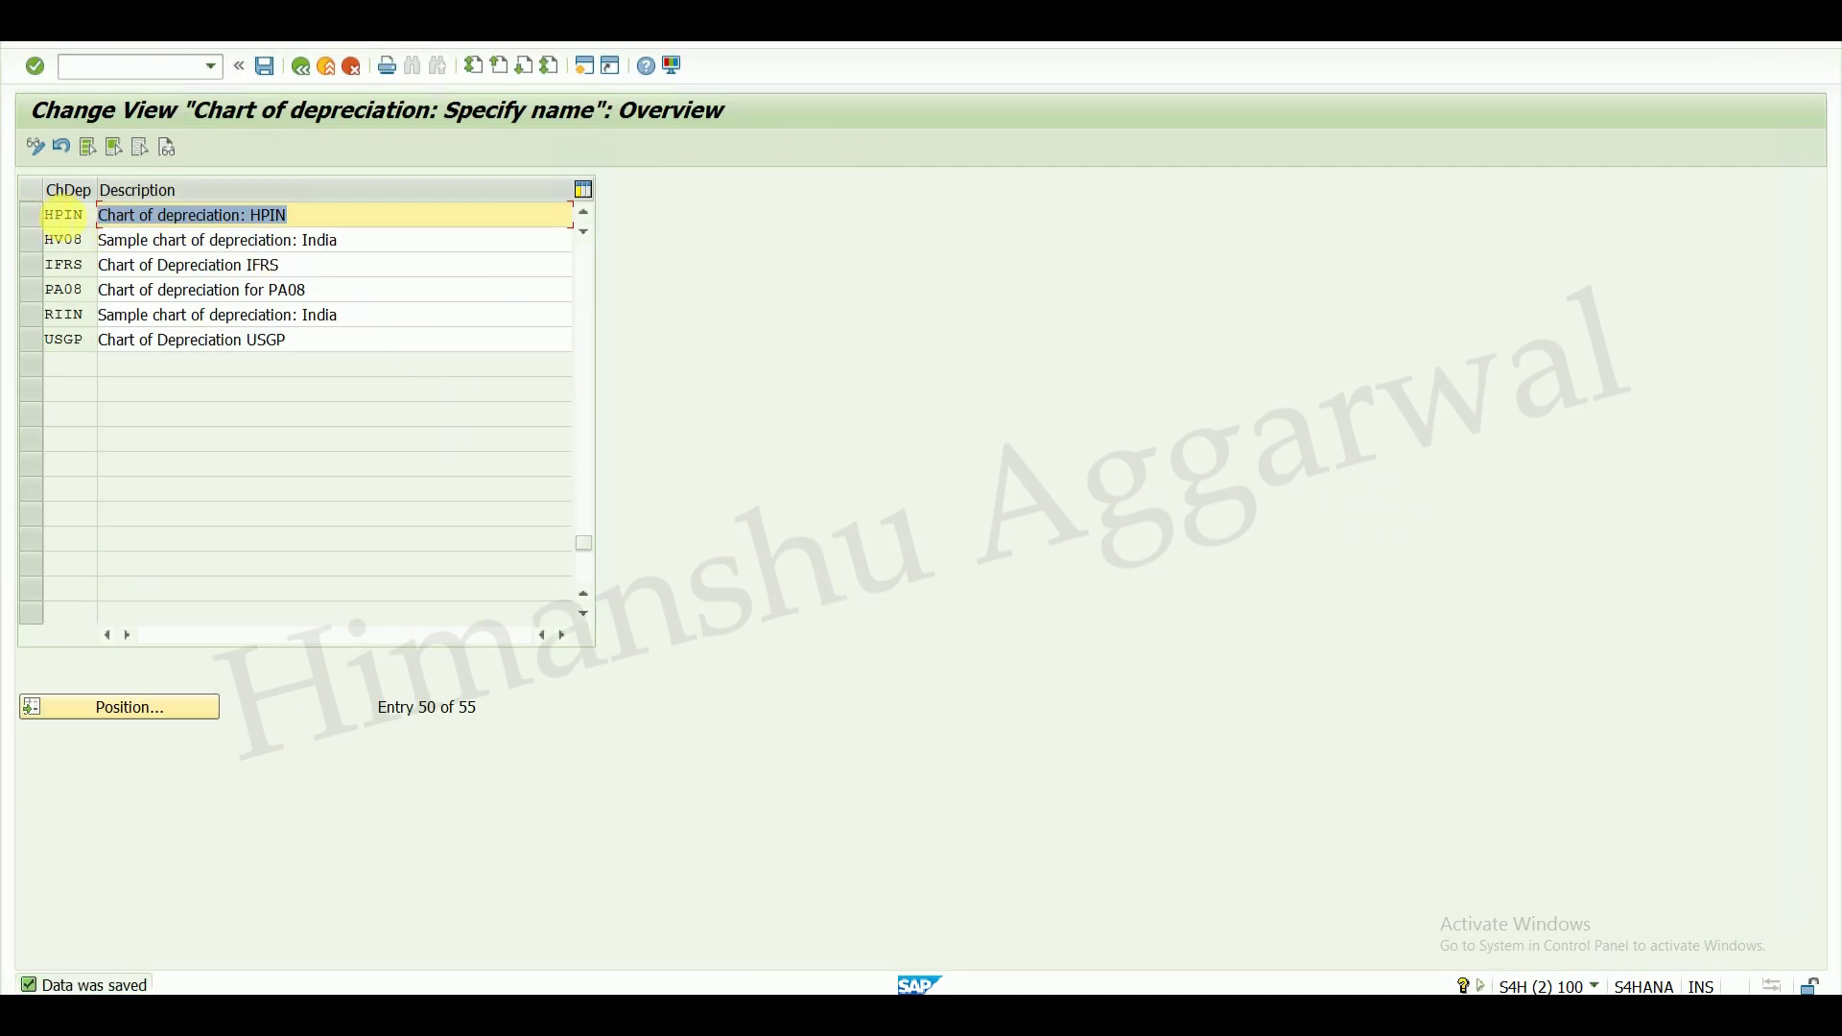
pyautogui.click(311, 76)
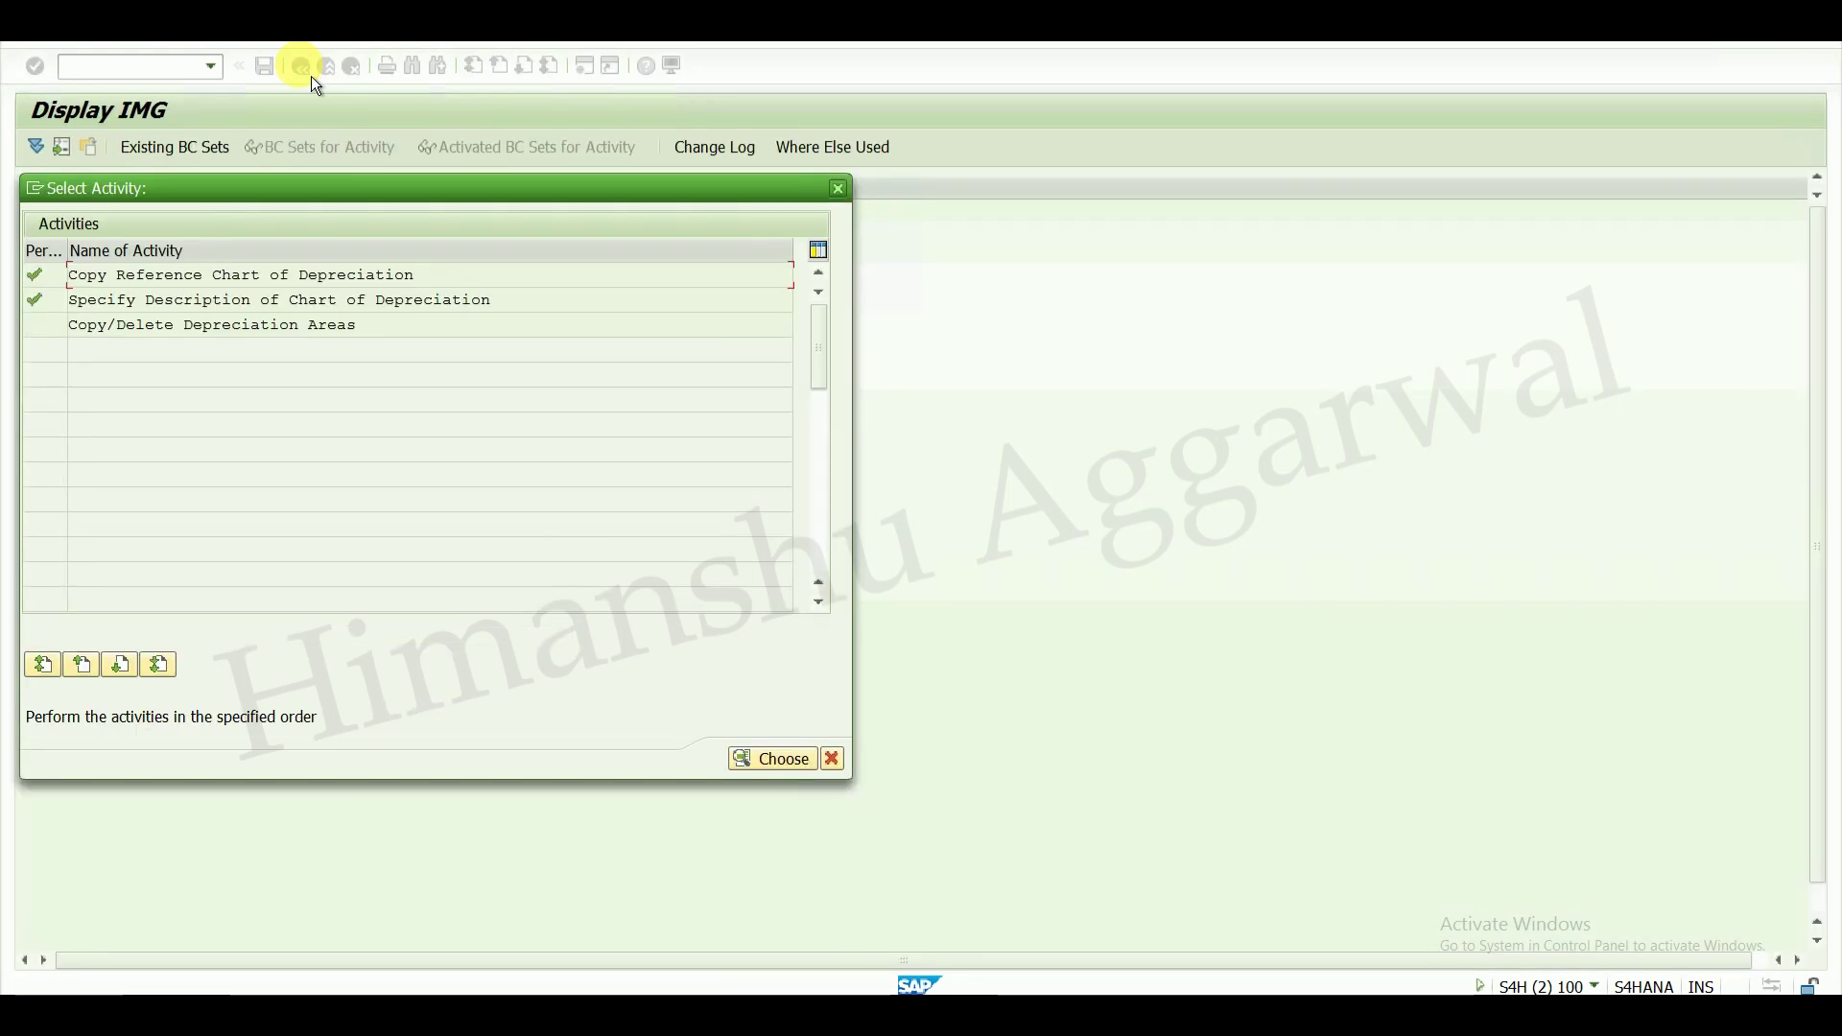
# - Open the Copy/Delete Depreciation Areas activity for chart of depreciation HPIN
pyautogui.doubleClick(246, 326)
pyautogui.click(268, 394)
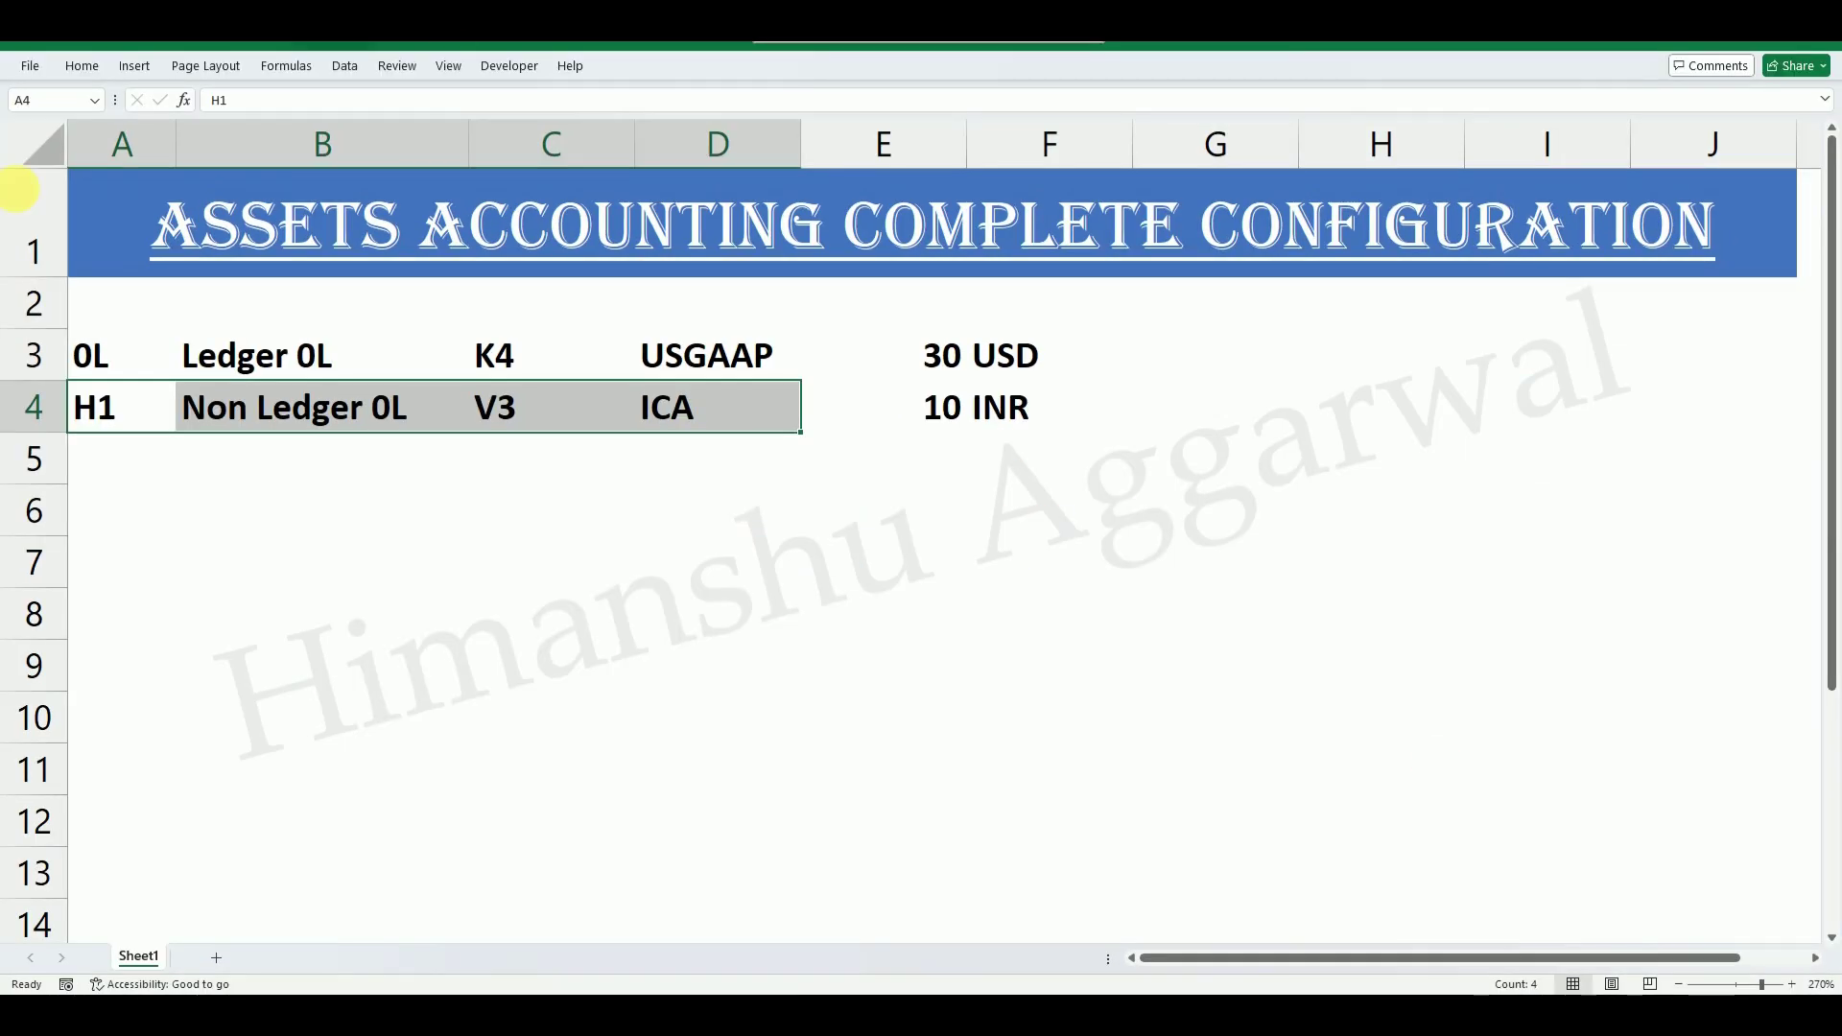
# - Switch to the Excel planning sheet and review the accounting principles, currency types and currencies planned for ledgers 0L and H1
pyautogui.click(263, 493)
pyautogui.click(998, 373)
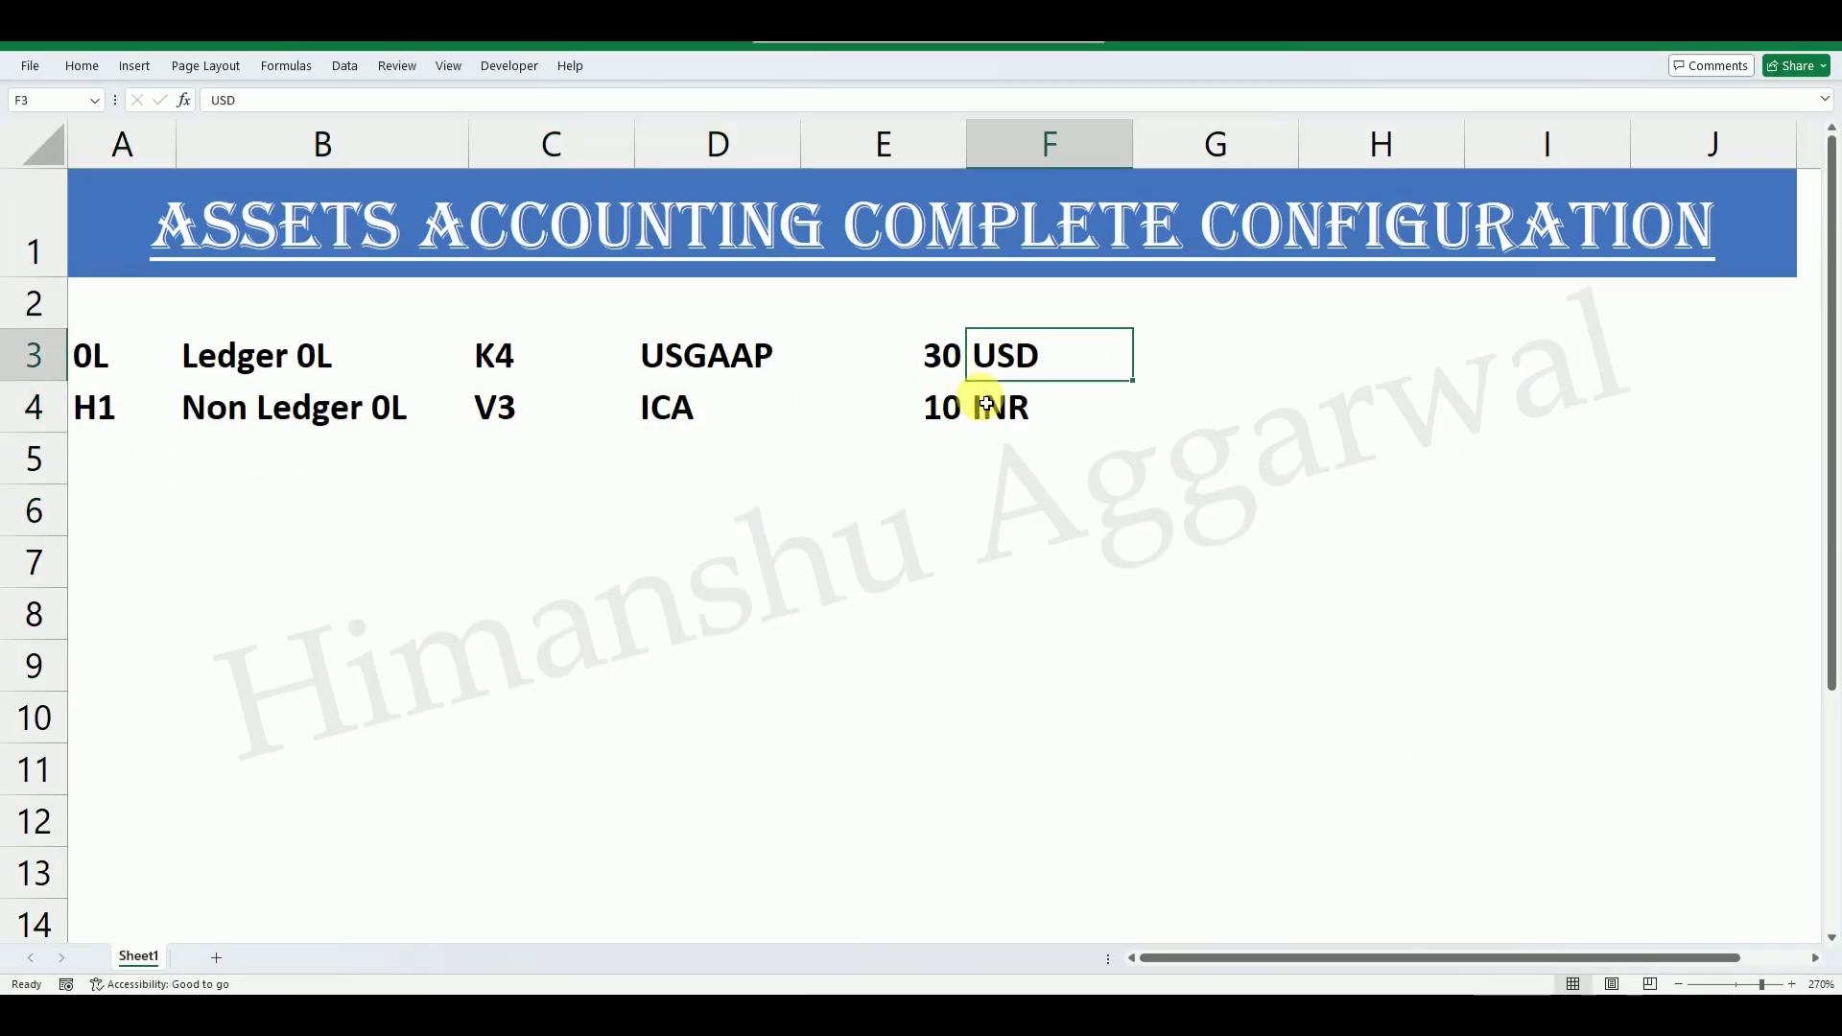
pyautogui.click(321, 498)
pyautogui.click(135, 522)
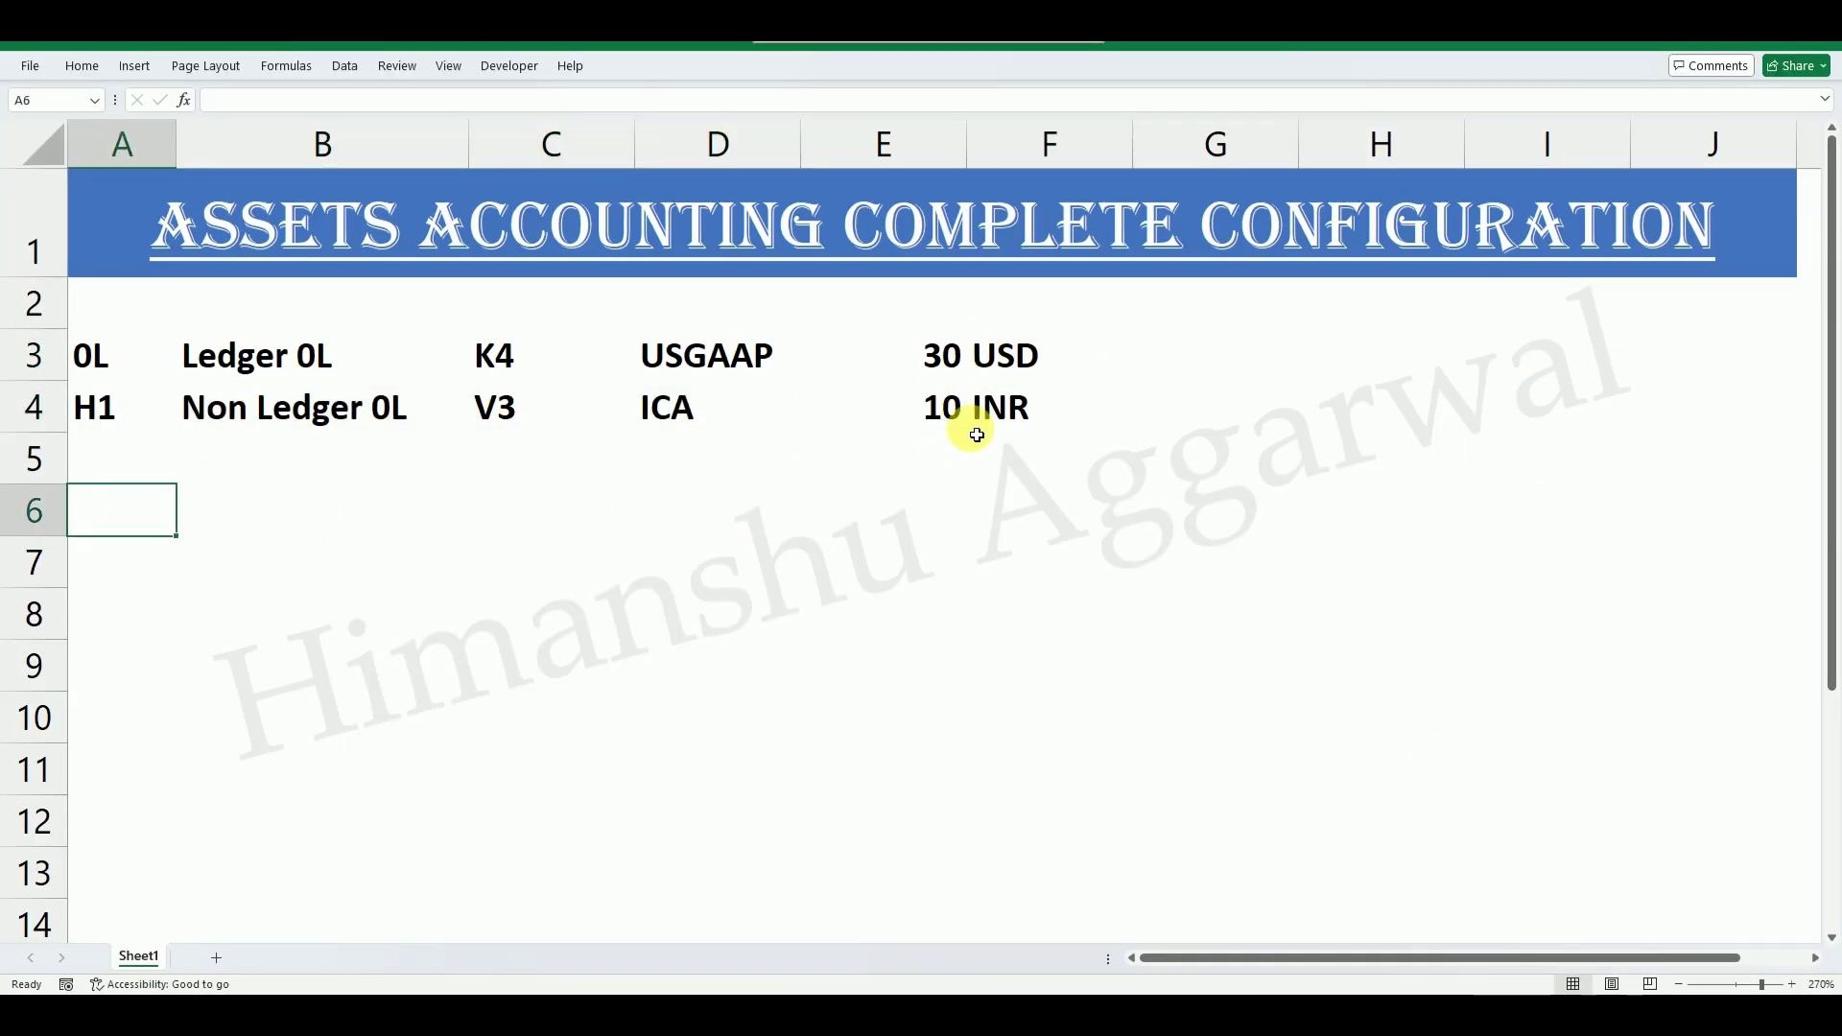
pyautogui.click(931, 357)
pyautogui.click(100, 357)
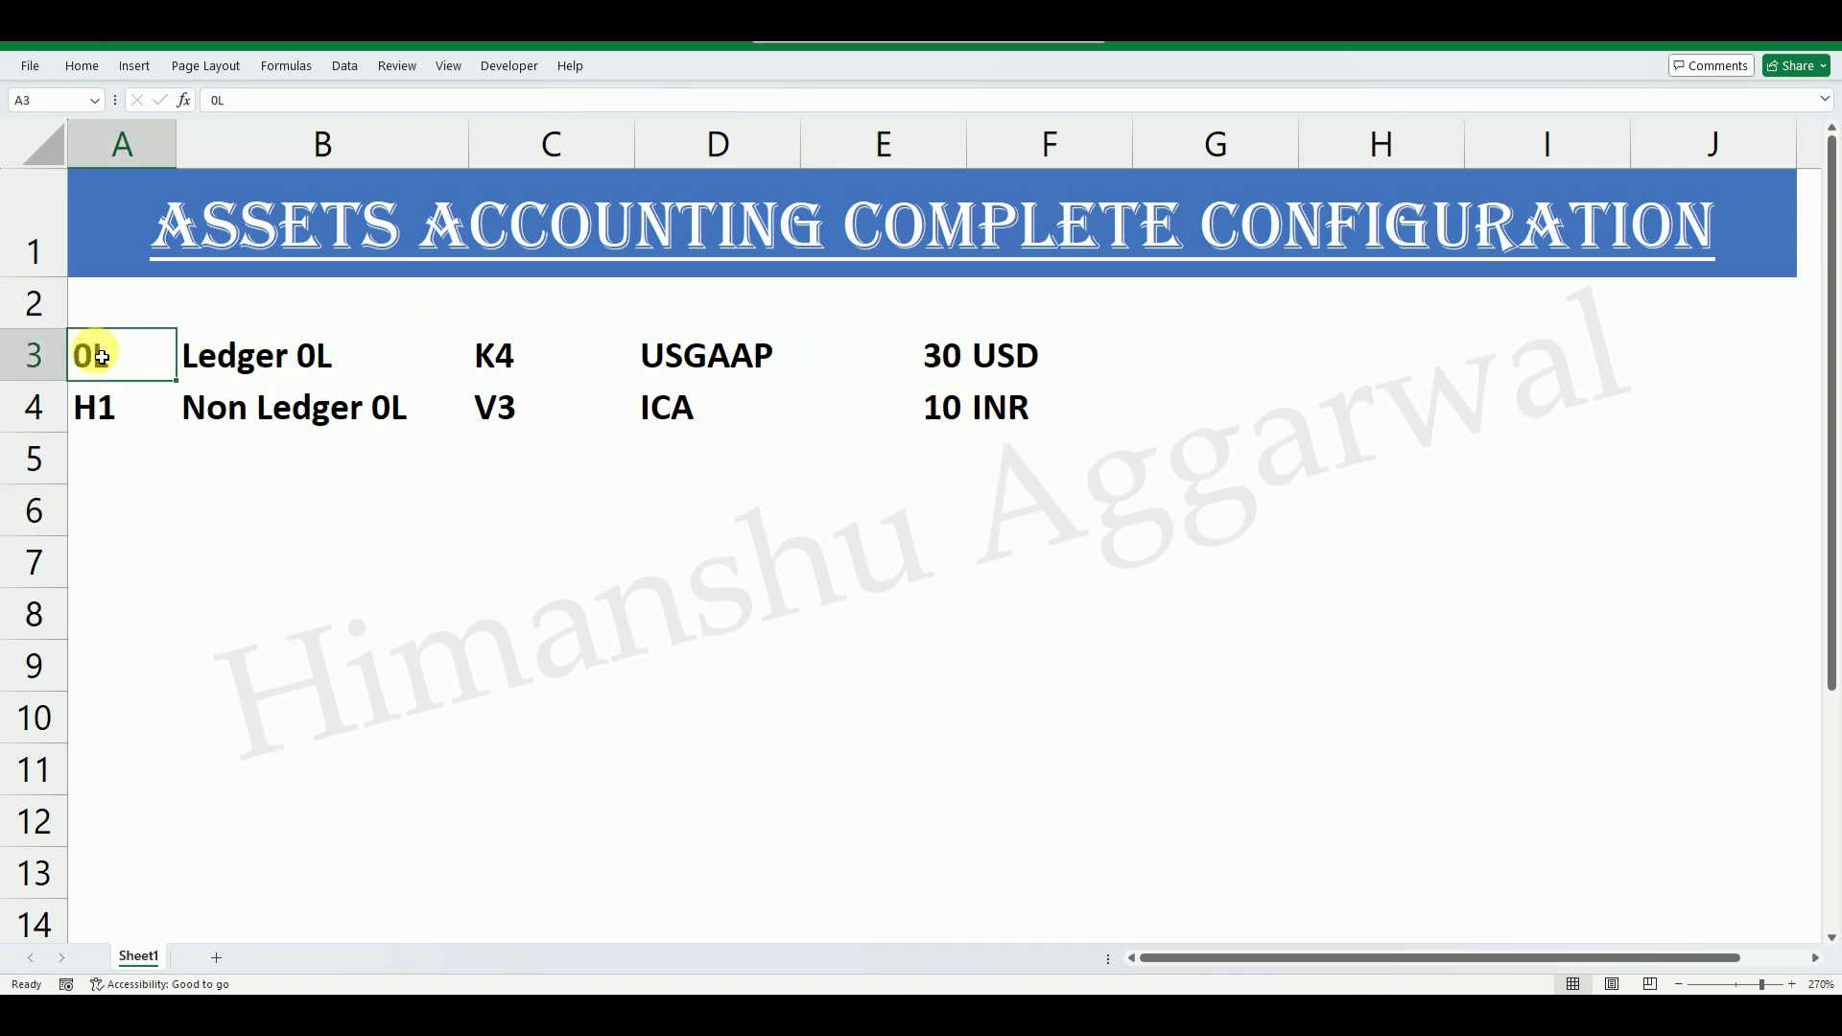
pyautogui.click(644, 356)
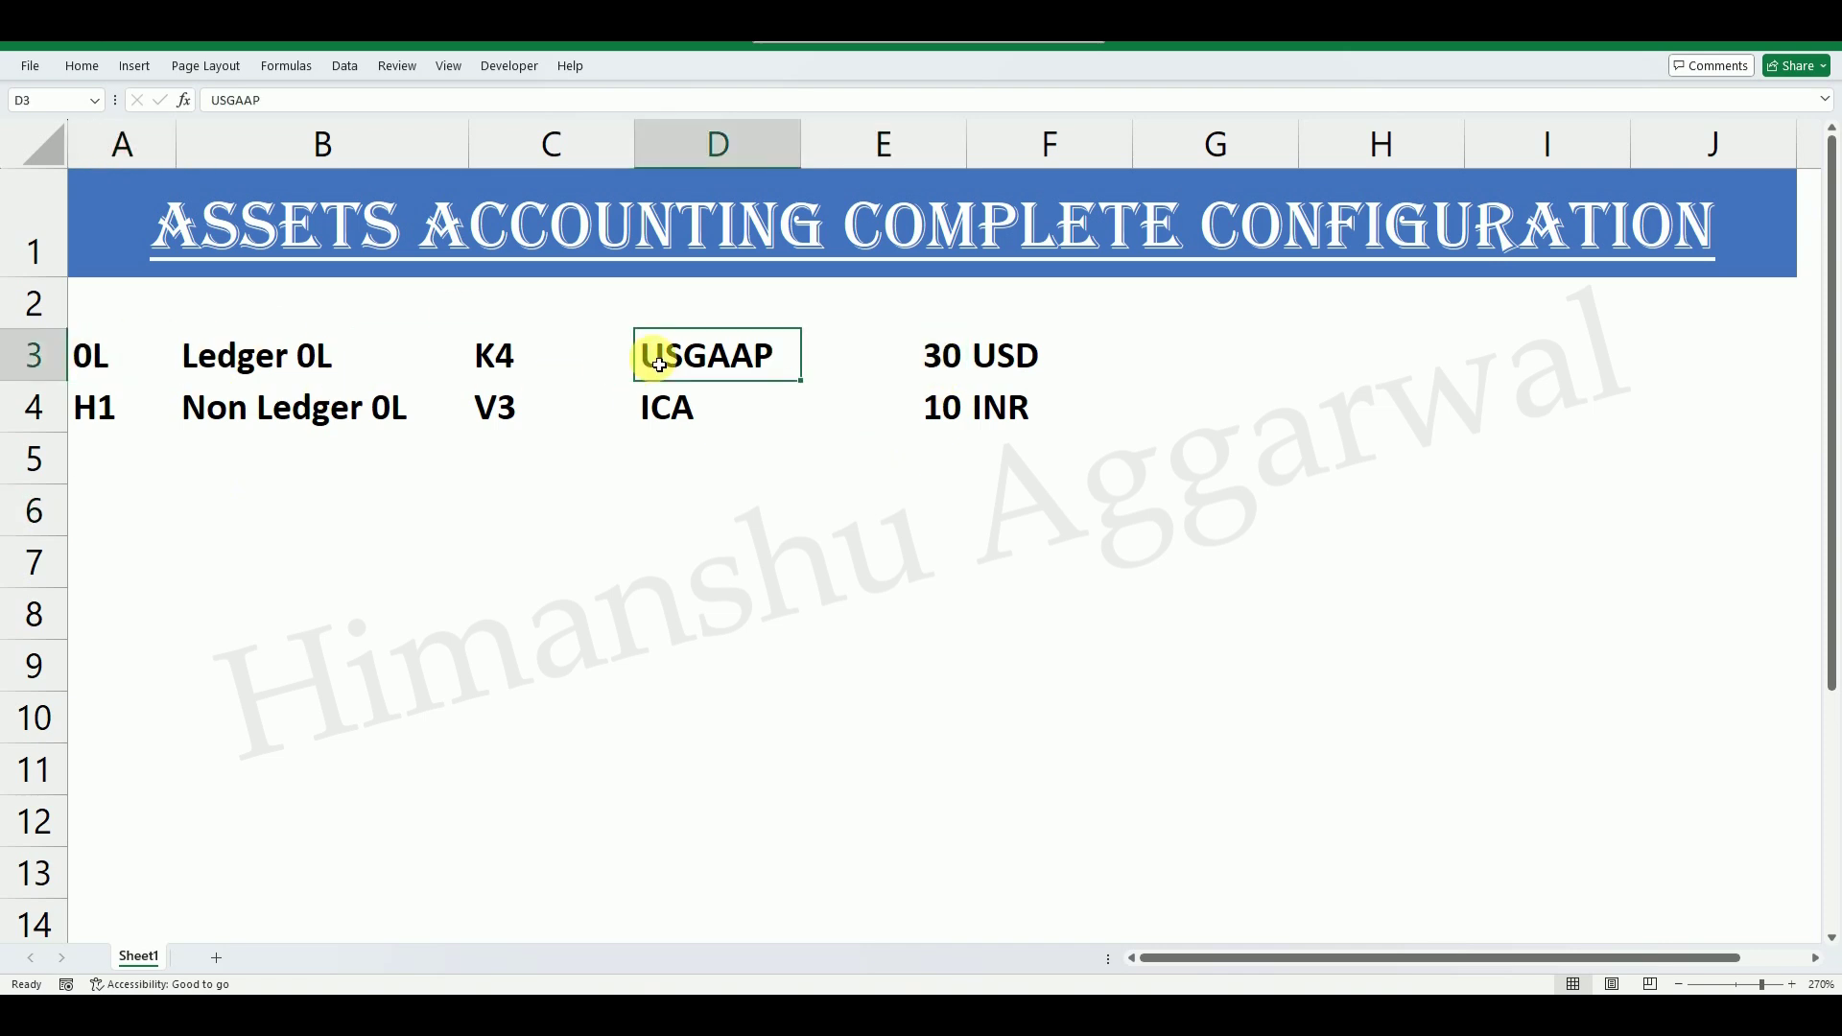
pyautogui.click(969, 373)
pyautogui.click(214, 526)
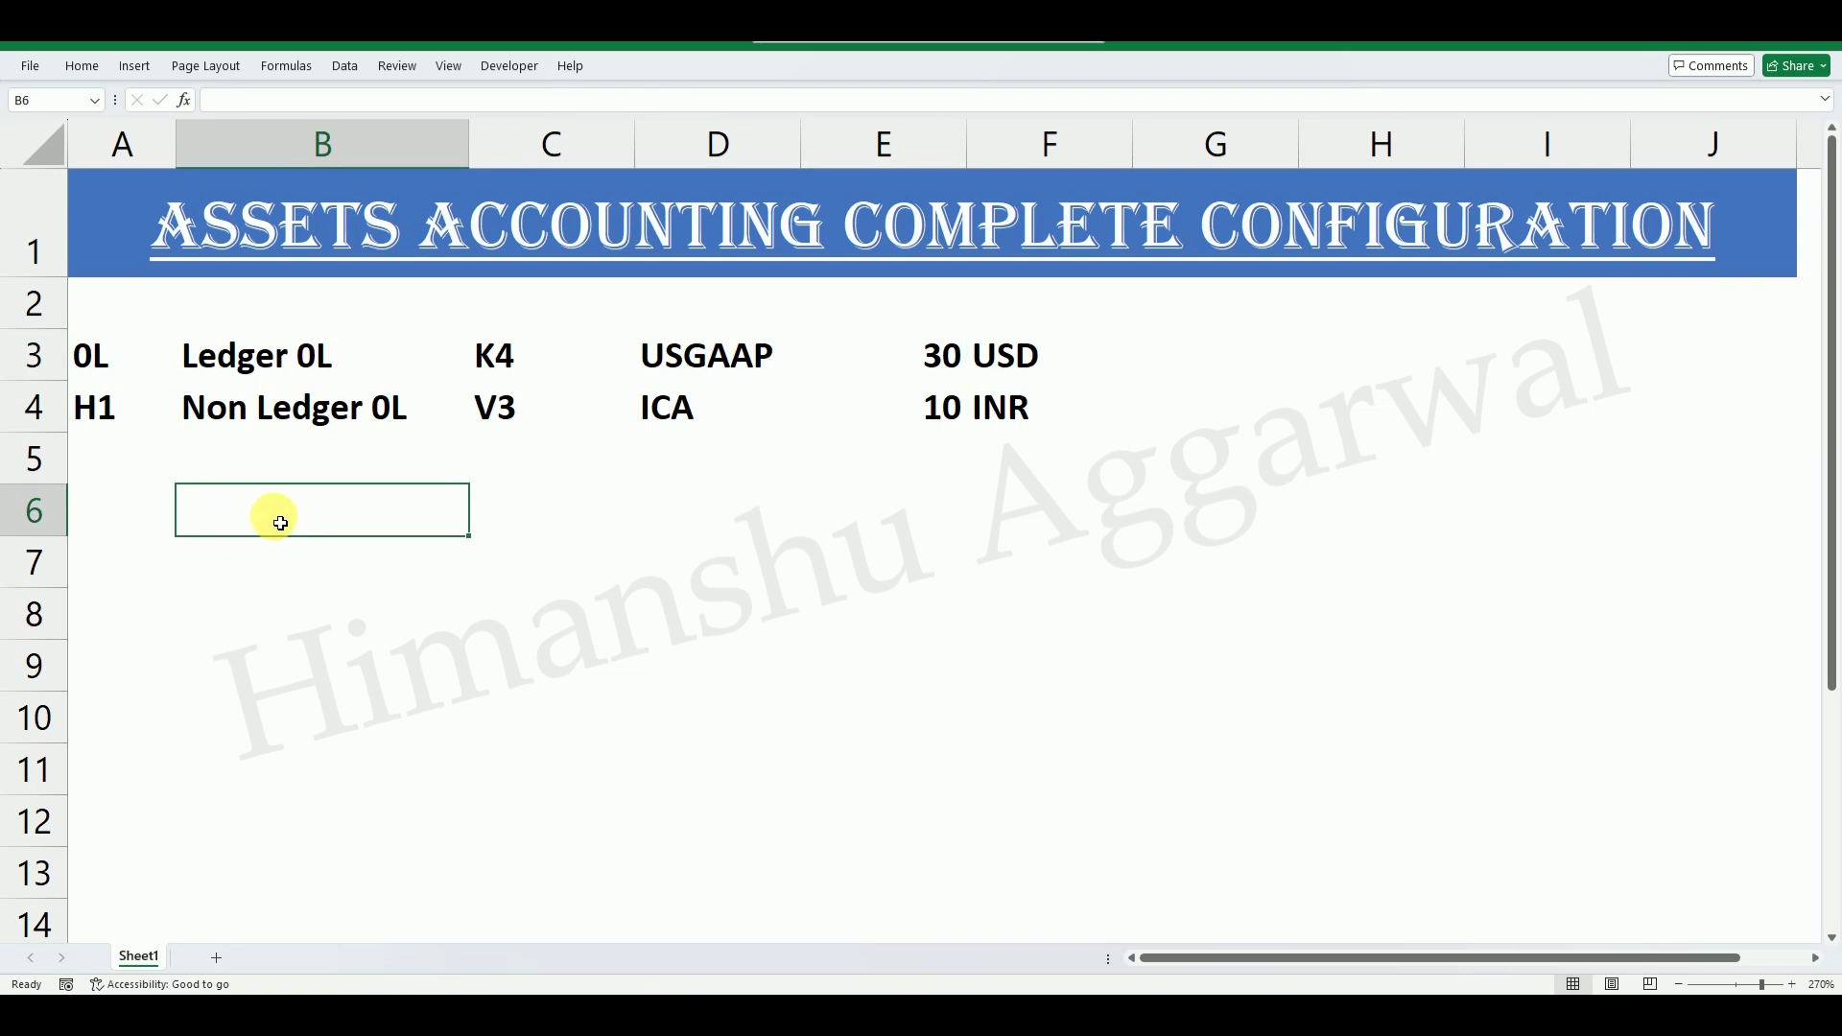
pyautogui.click(117, 375)
pyautogui.moveTo(118, 375); pyautogui.dragTo(124, 411)
pyautogui.hotkey('ctrl', 'v')
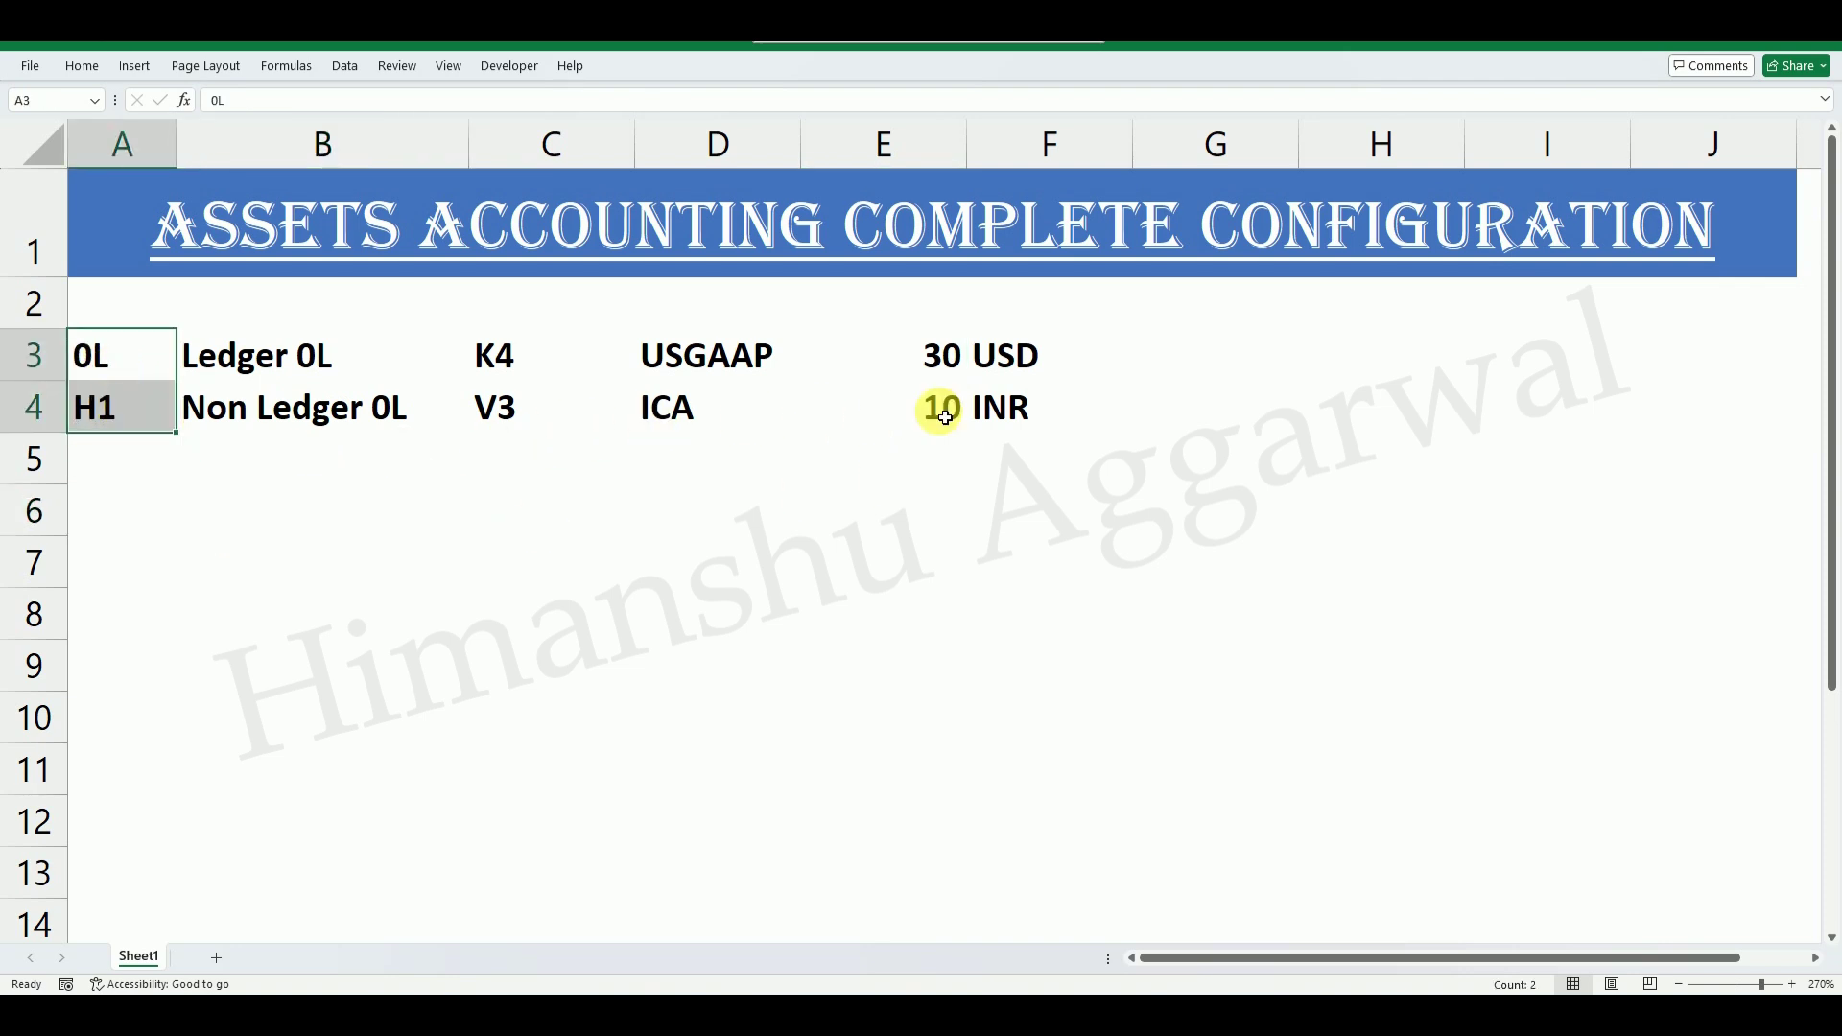
pyautogui.moveTo(752, 366); pyautogui.dragTo(744, 399)
pyautogui.hotkey('ctrl', 'v')
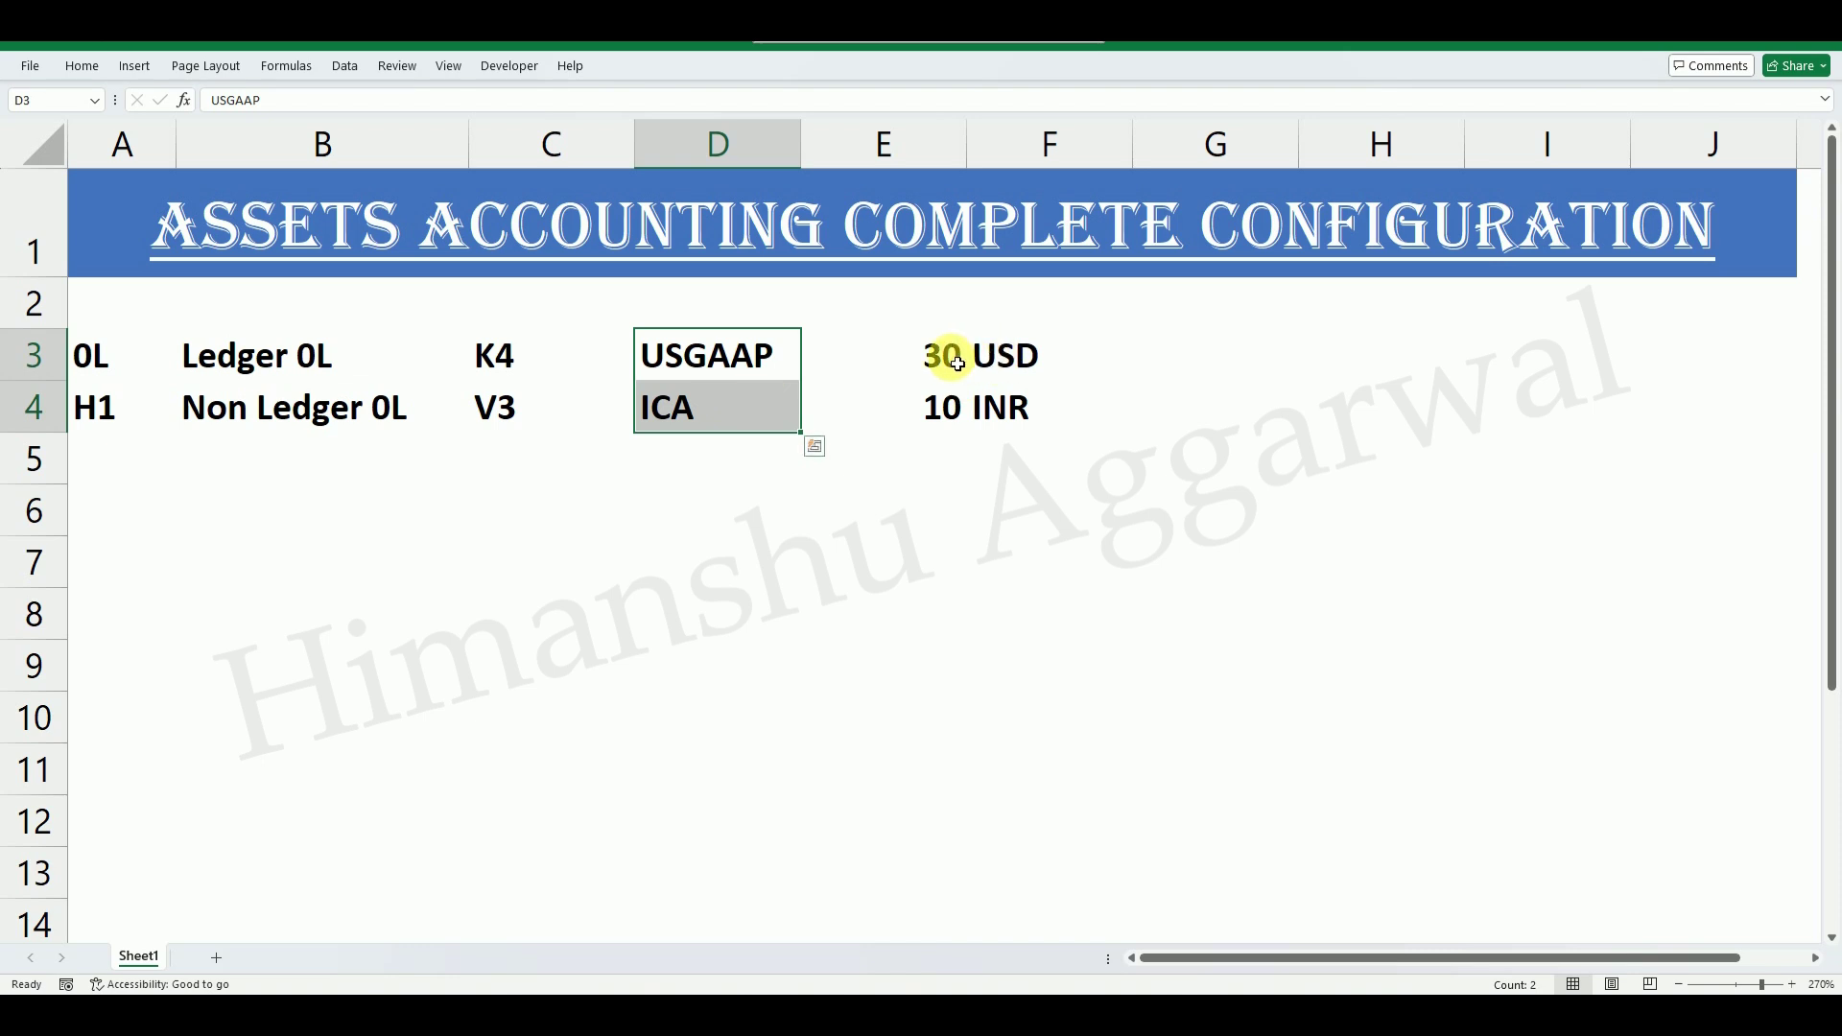
pyautogui.moveTo(941, 349); pyautogui.dragTo(950, 403)
pyautogui.write('30\tUSD 10\tINR')
pyautogui.moveTo(739, 361); pyautogui.dragTo(752, 399)
pyautogui.hotkey('ctrl', 'v')
pyautogui.moveTo(937, 358); pyautogui.dragTo(958, 413)
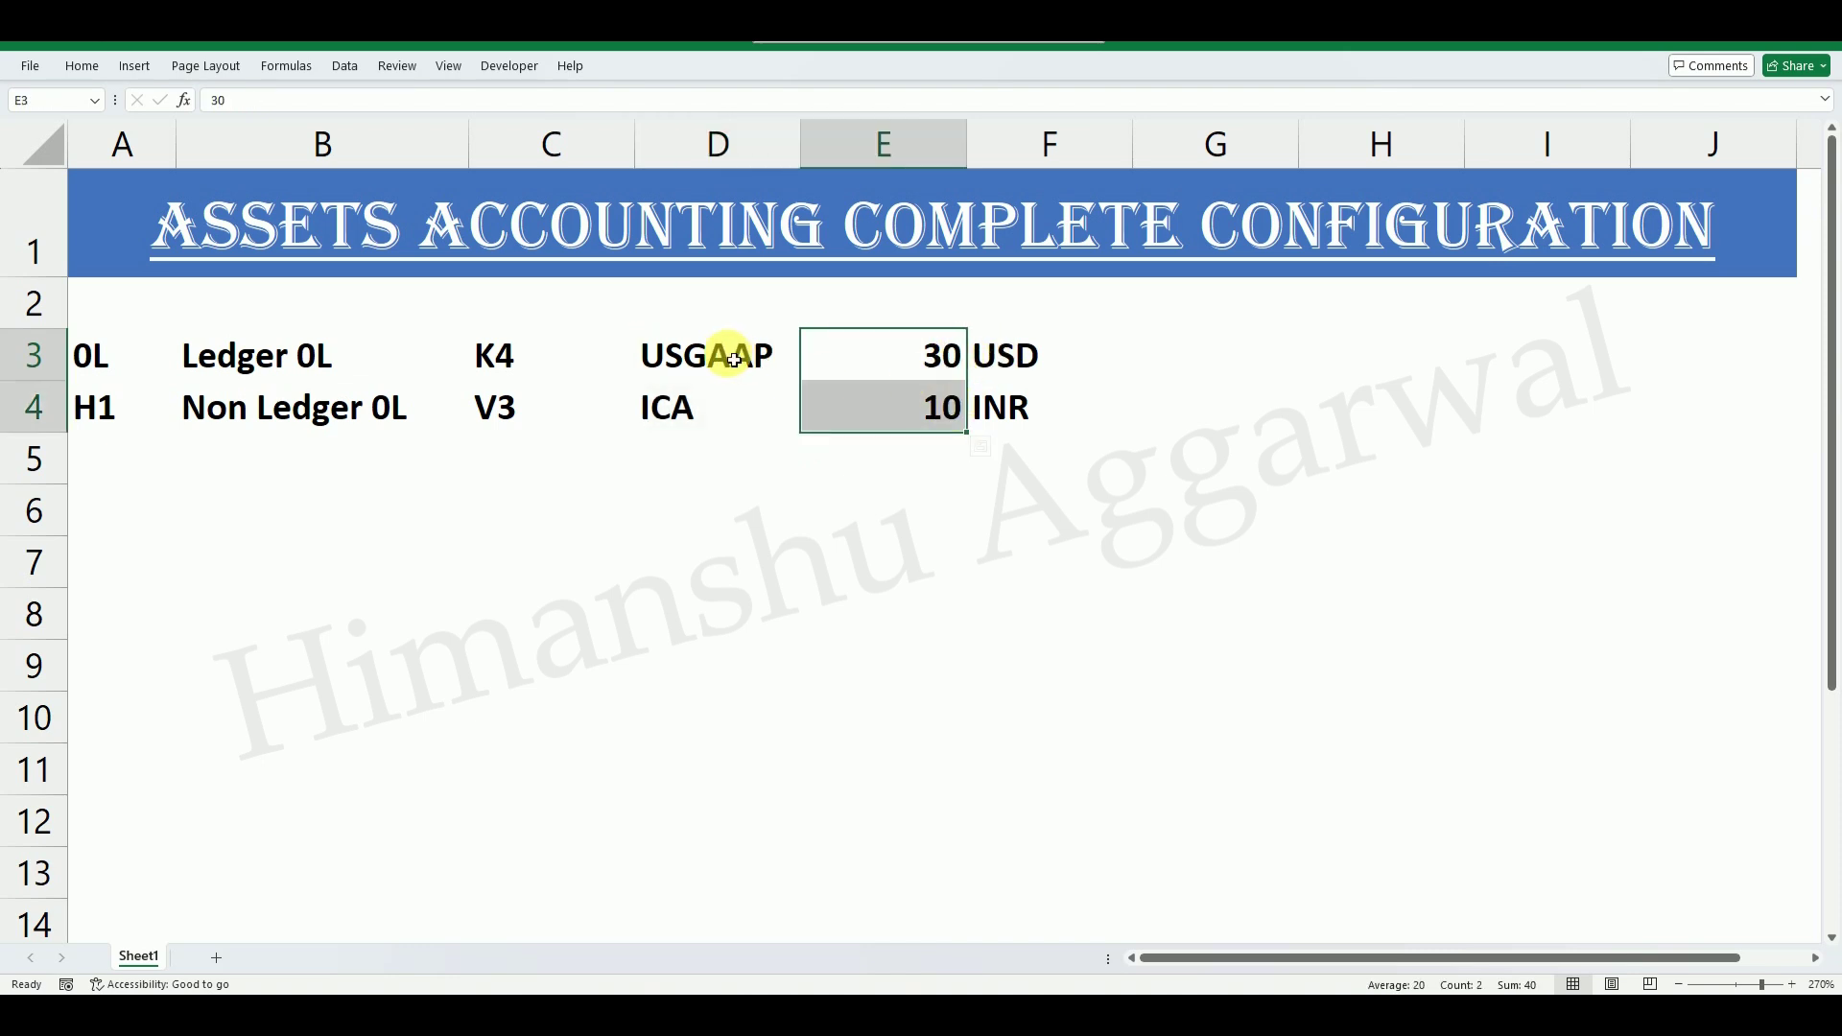
pyautogui.click(1119, 397)
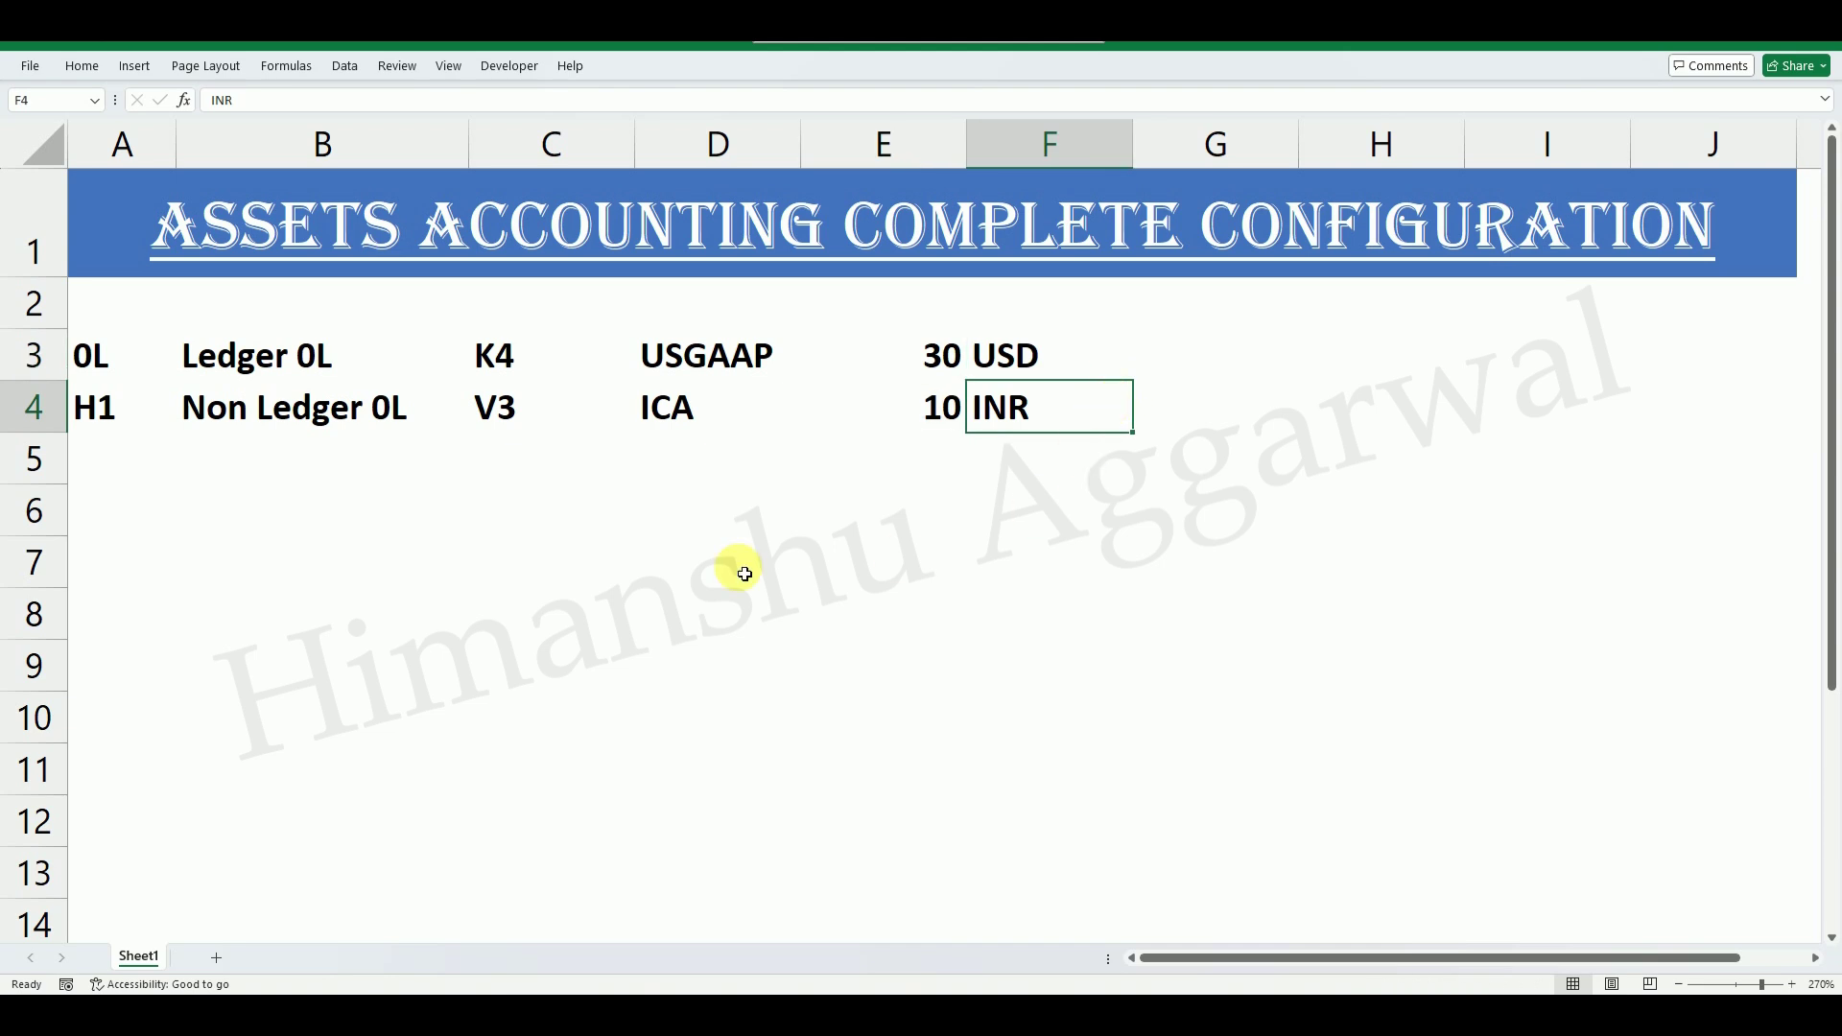
pyautogui.click(336, 522)
pyautogui.click(604, 521)
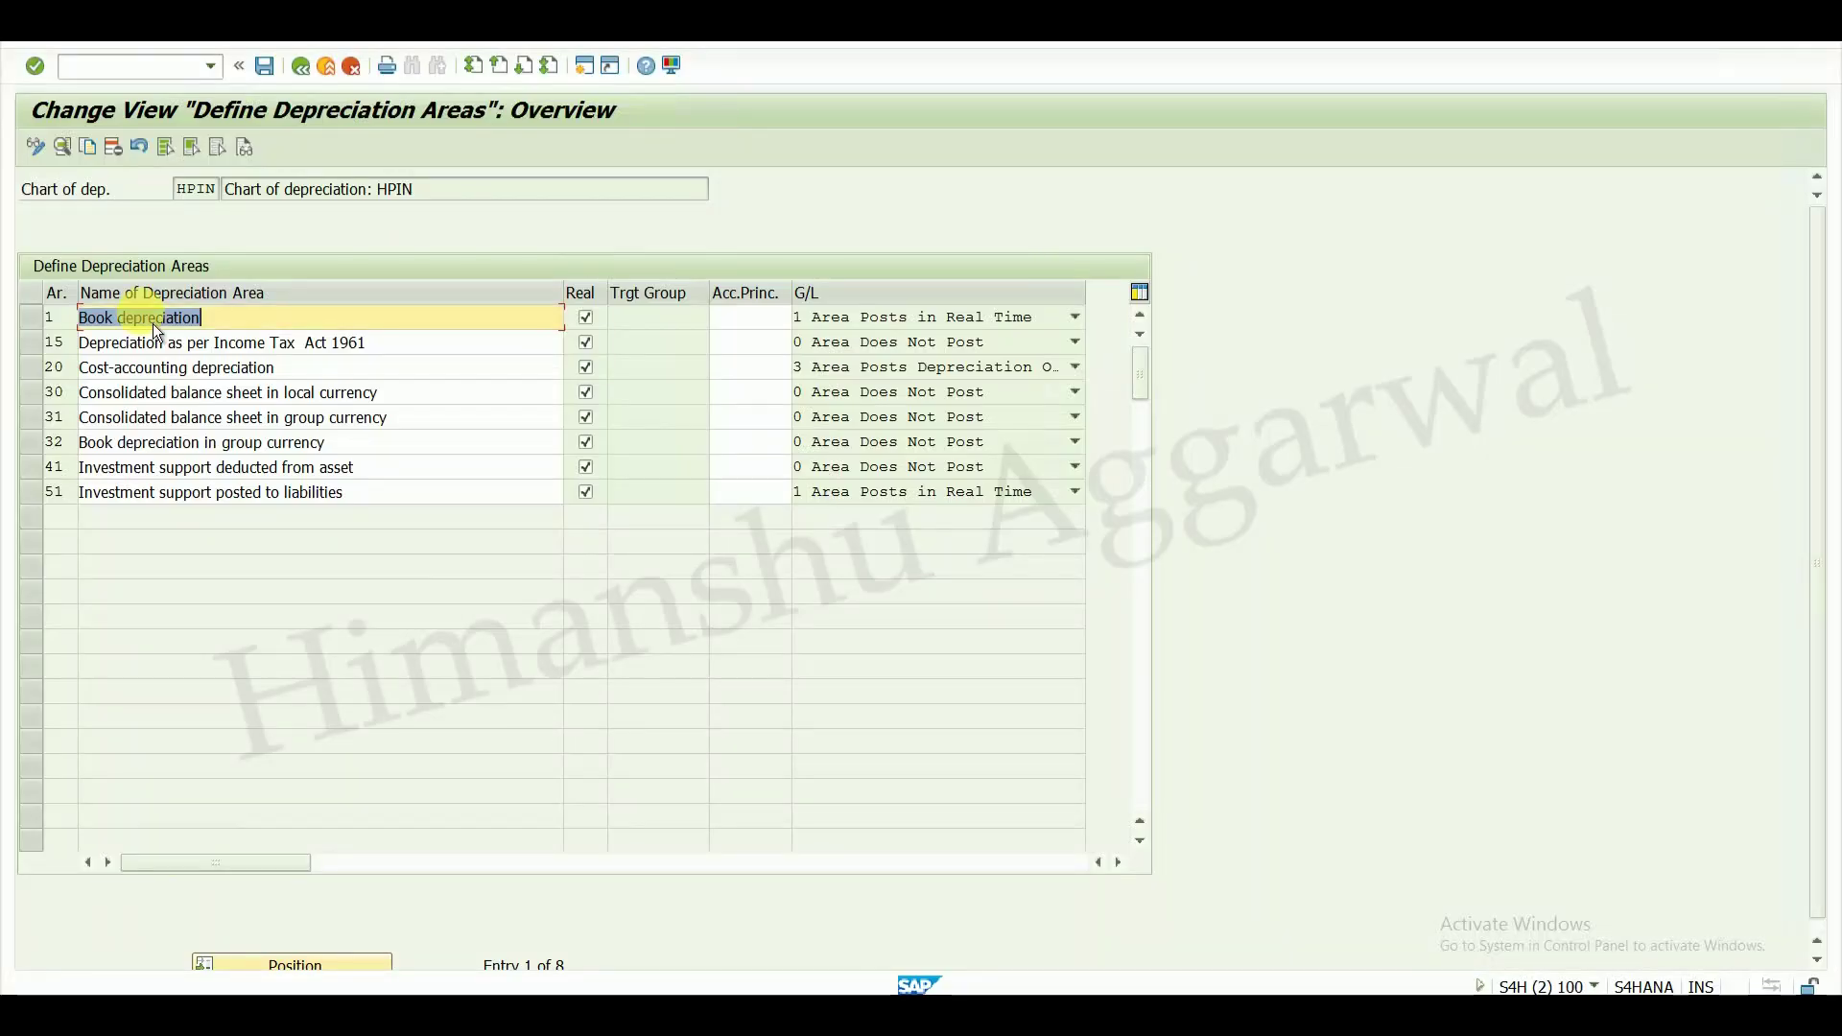
# - Delete every HPIN depreciation area except area 1, Book depreciation
pyautogui.moveTo(42, 345); pyautogui.dragTo(49, 499)
pyautogui.click(116, 150)
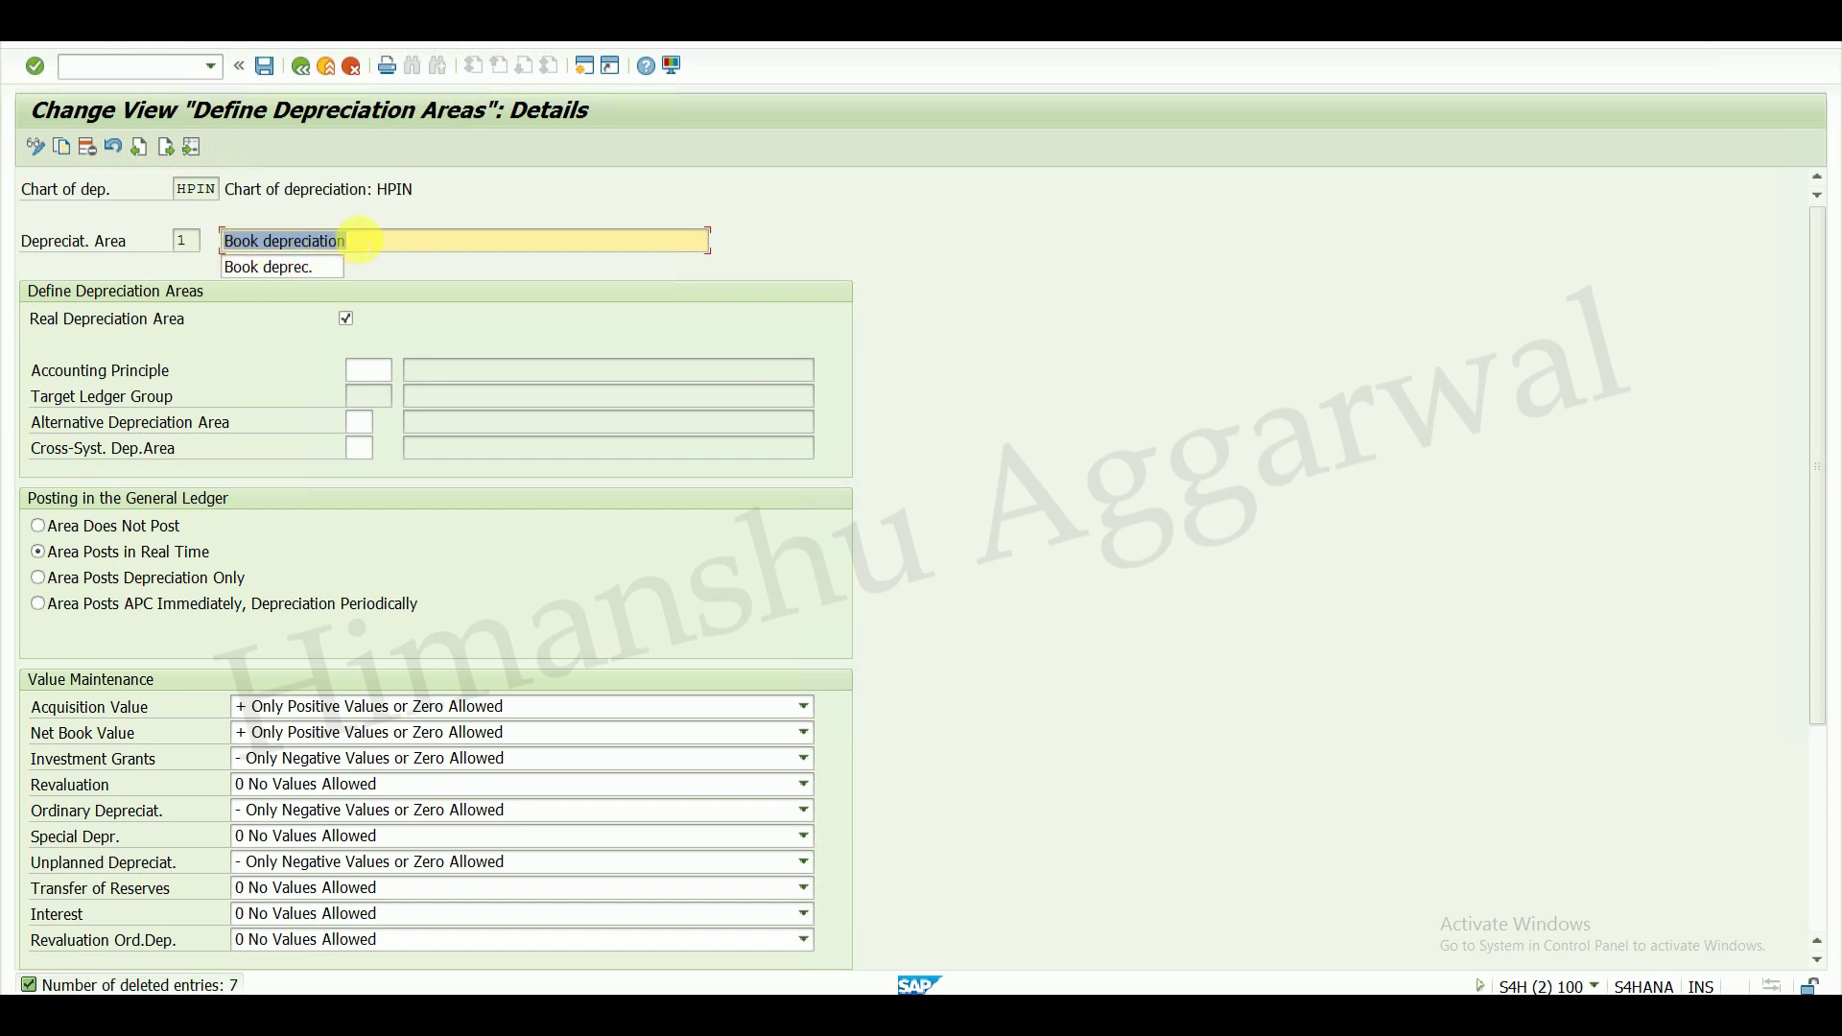
# - Rename depreciation area 1 as "0L-INR-USGAAP" in its details
pyautogui.press('BackSpace')
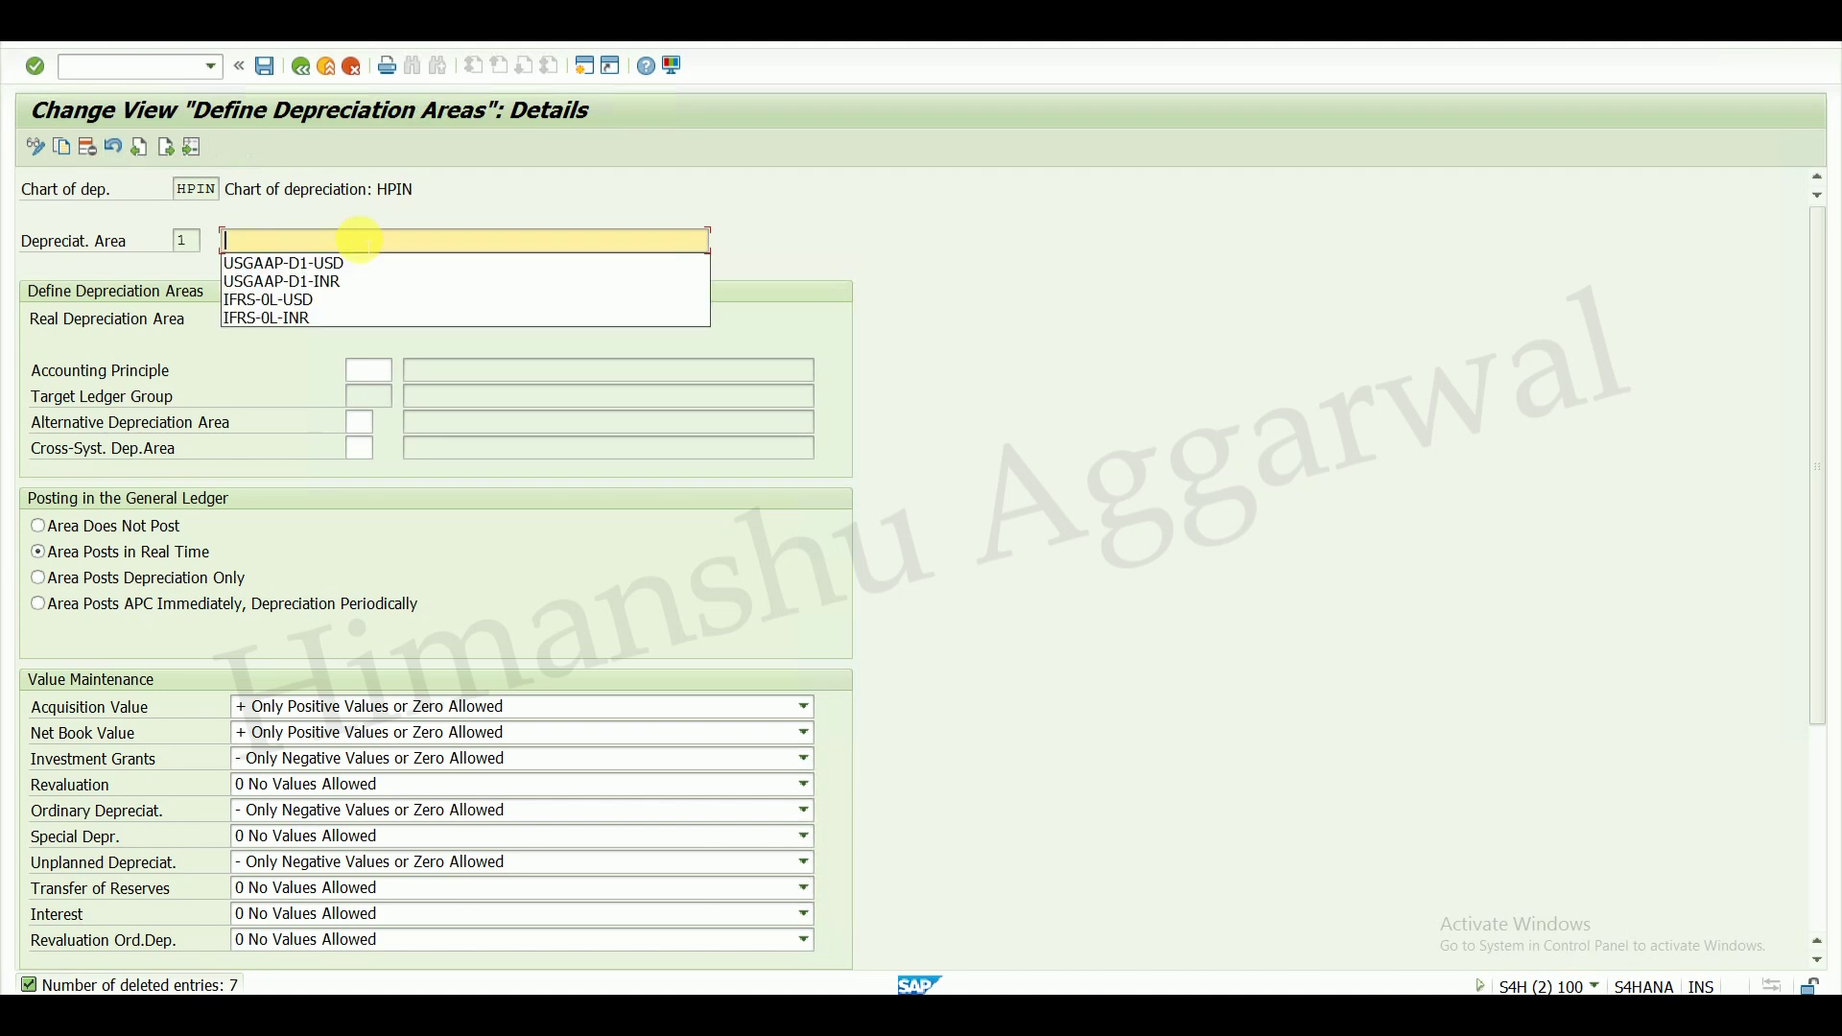
pyautogui.write('0')
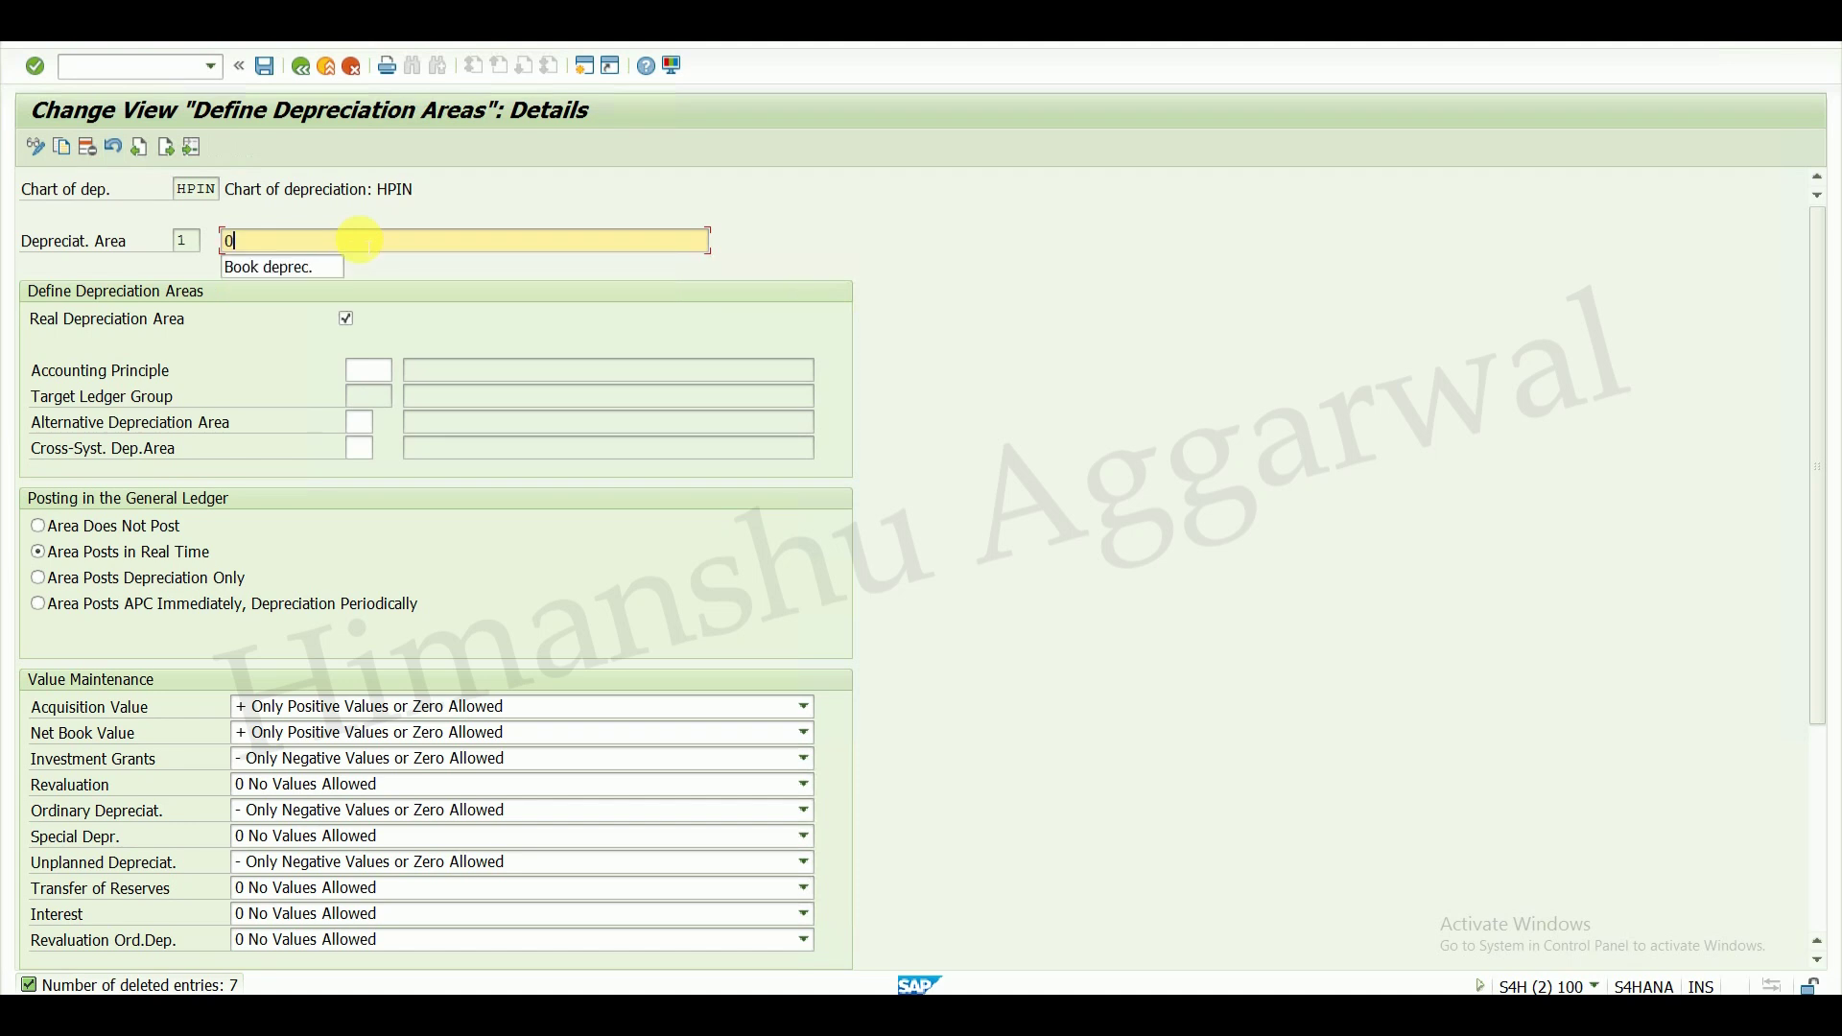
pyautogui.write('L-INR')
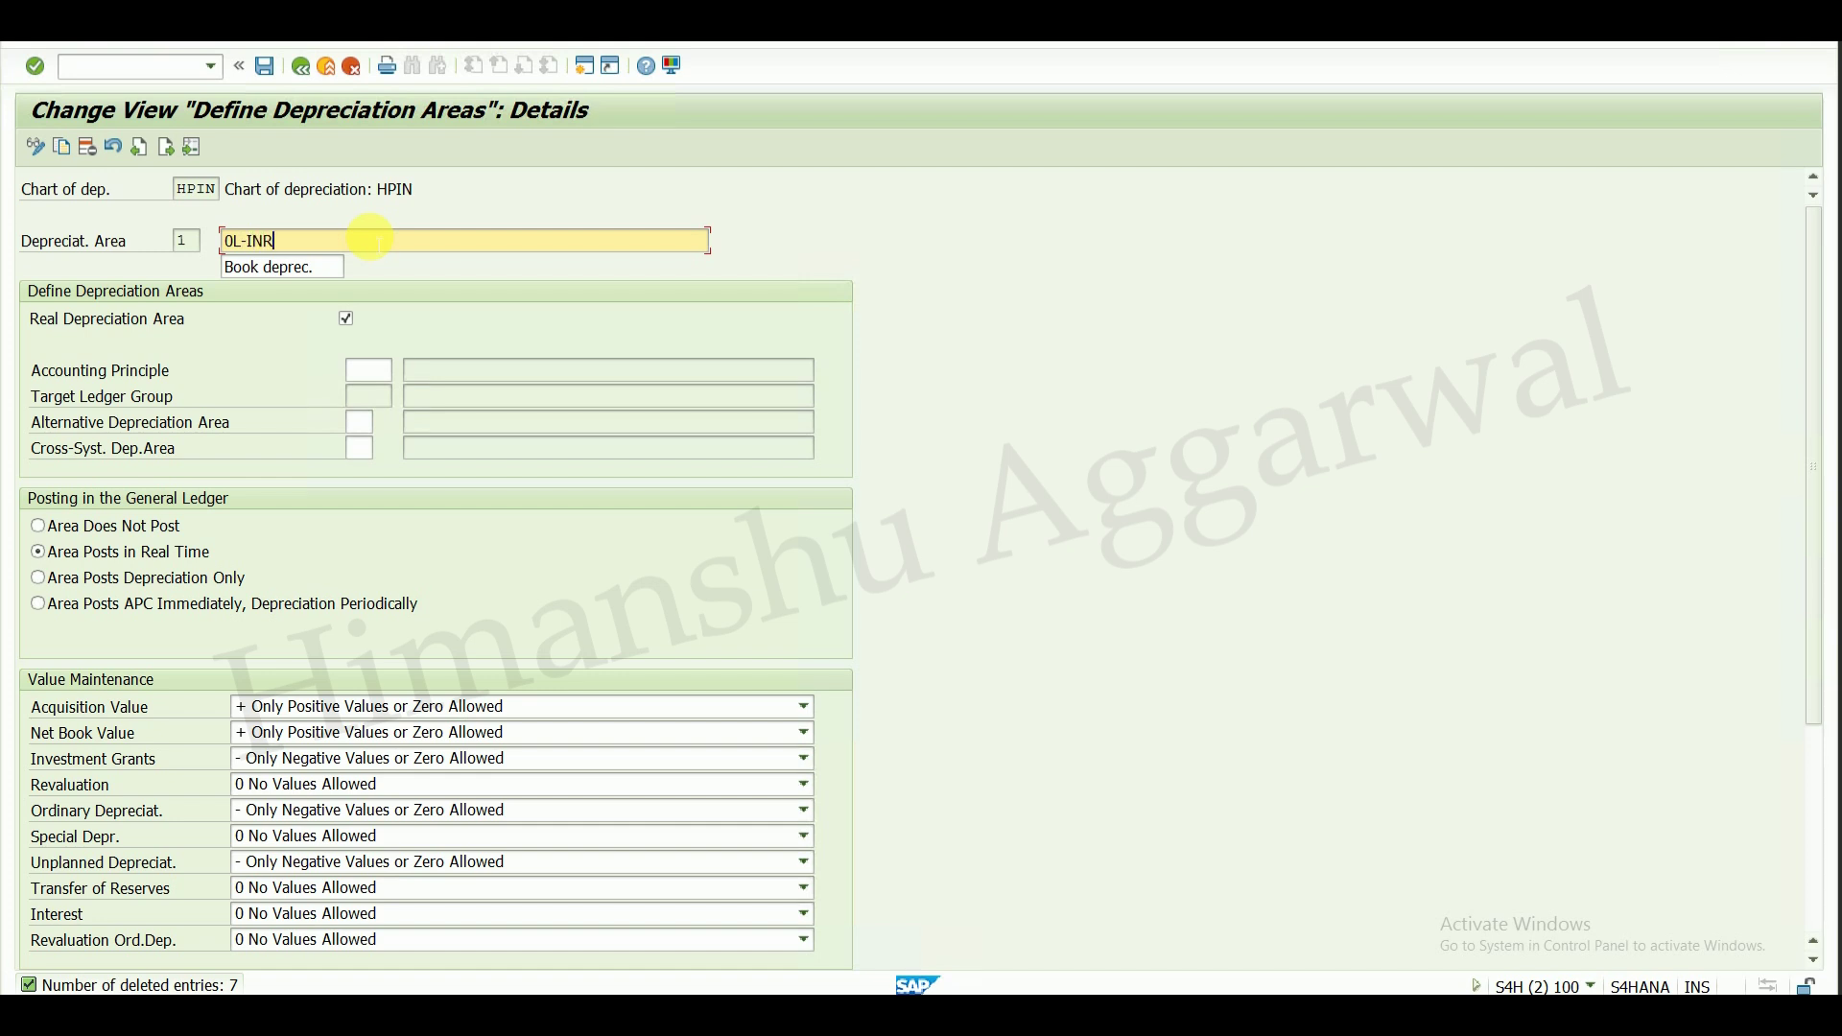
pyautogui.write('-')
pyautogui.write('USGAAP')
# - Replace the short name of depreciation area 1 with "USGAP-0L-INR"
pyautogui.click(329, 267)
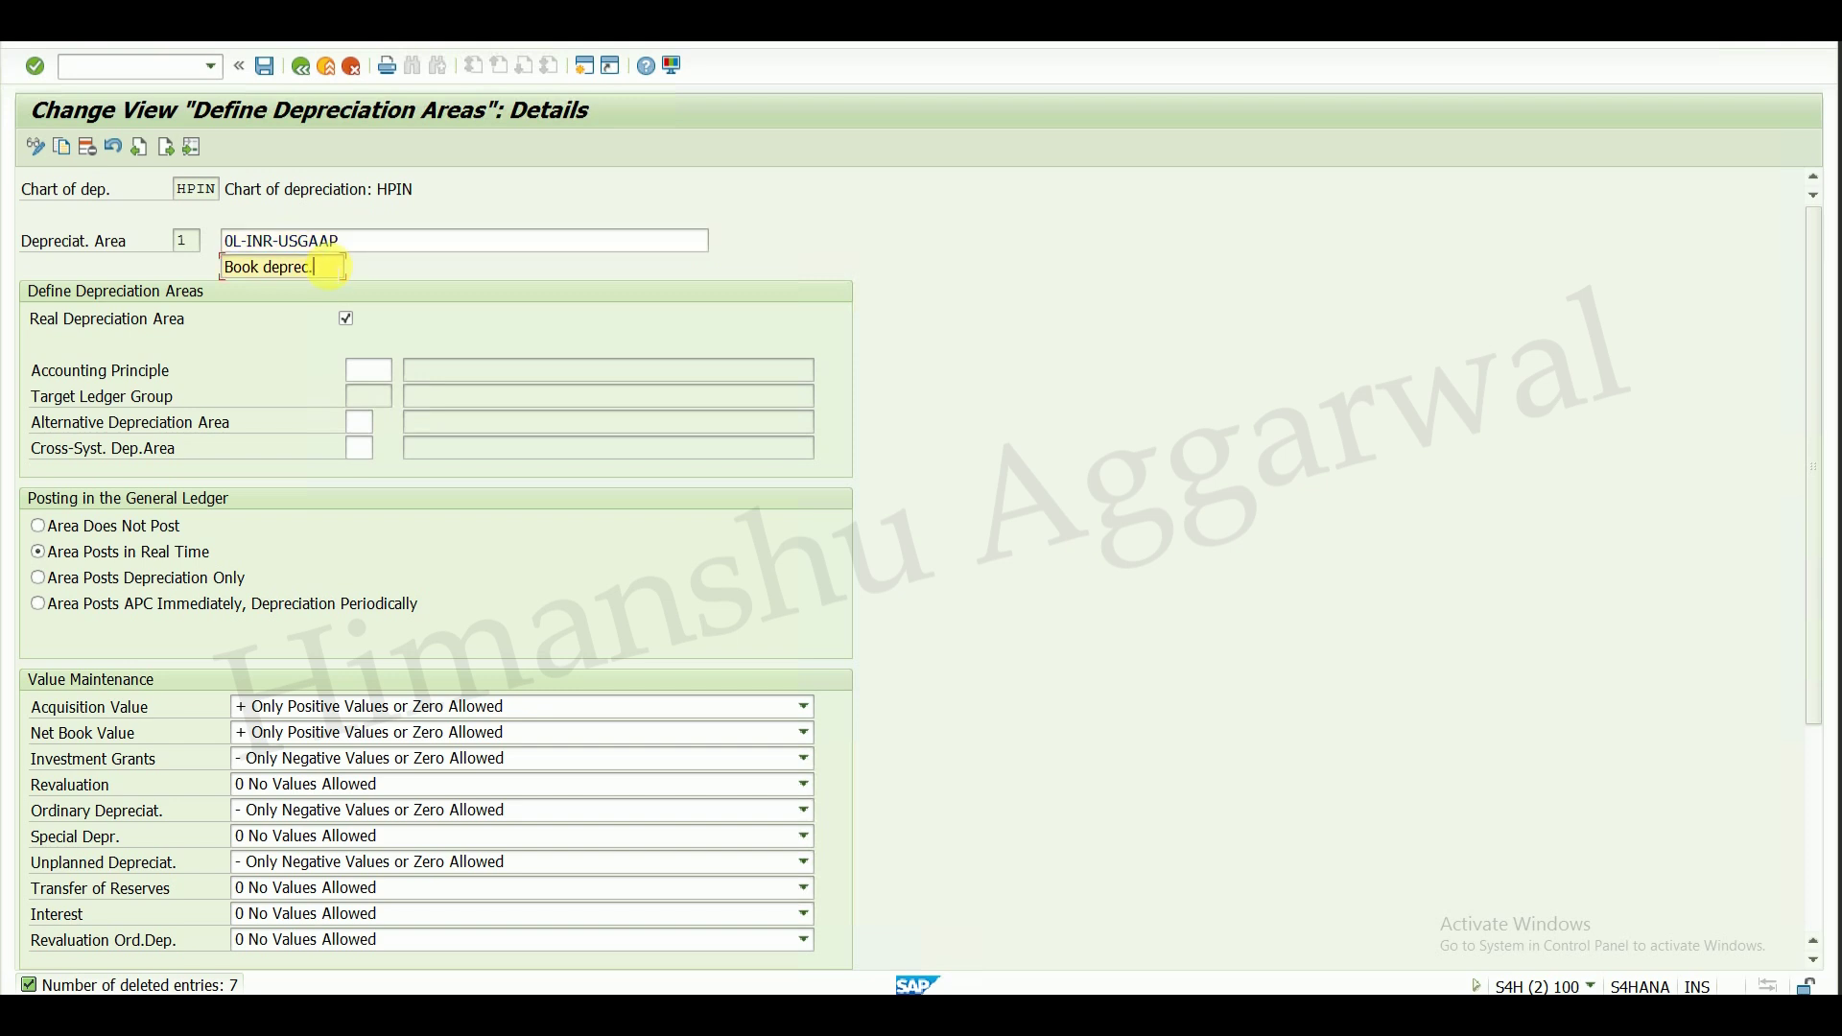
pyautogui.press('BackSpace')
pyautogui.press('BackSpace')
pyautogui.press('BackSpace')
pyautogui.press('BackSpace')
pyautogui.press('BackSpace')
pyautogui.press('BackSpace')
pyautogui.press('BackSpace')
pyautogui.press('BackSpace')
pyautogui.press('BackSpace')
pyautogui.press('BackSpace')
pyautogui.press('BackSpace')
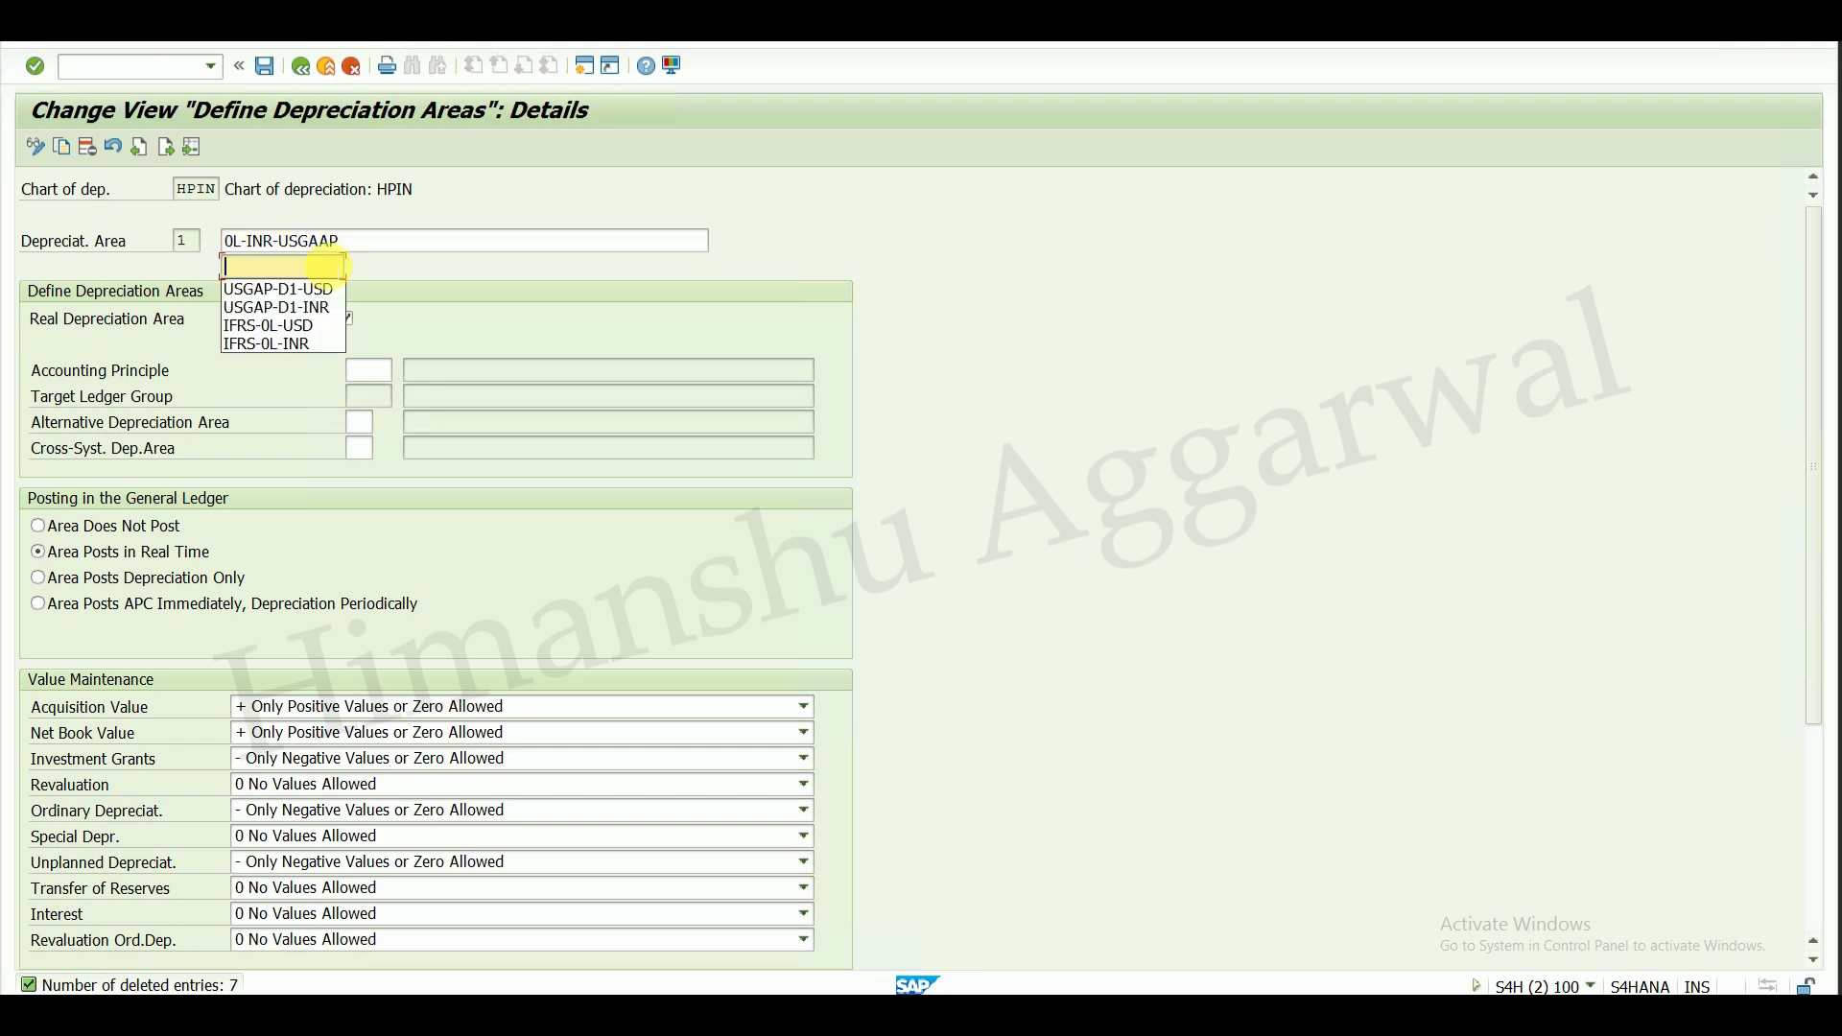
pyautogui.click(265, 328)
pyautogui.click(225, 266)
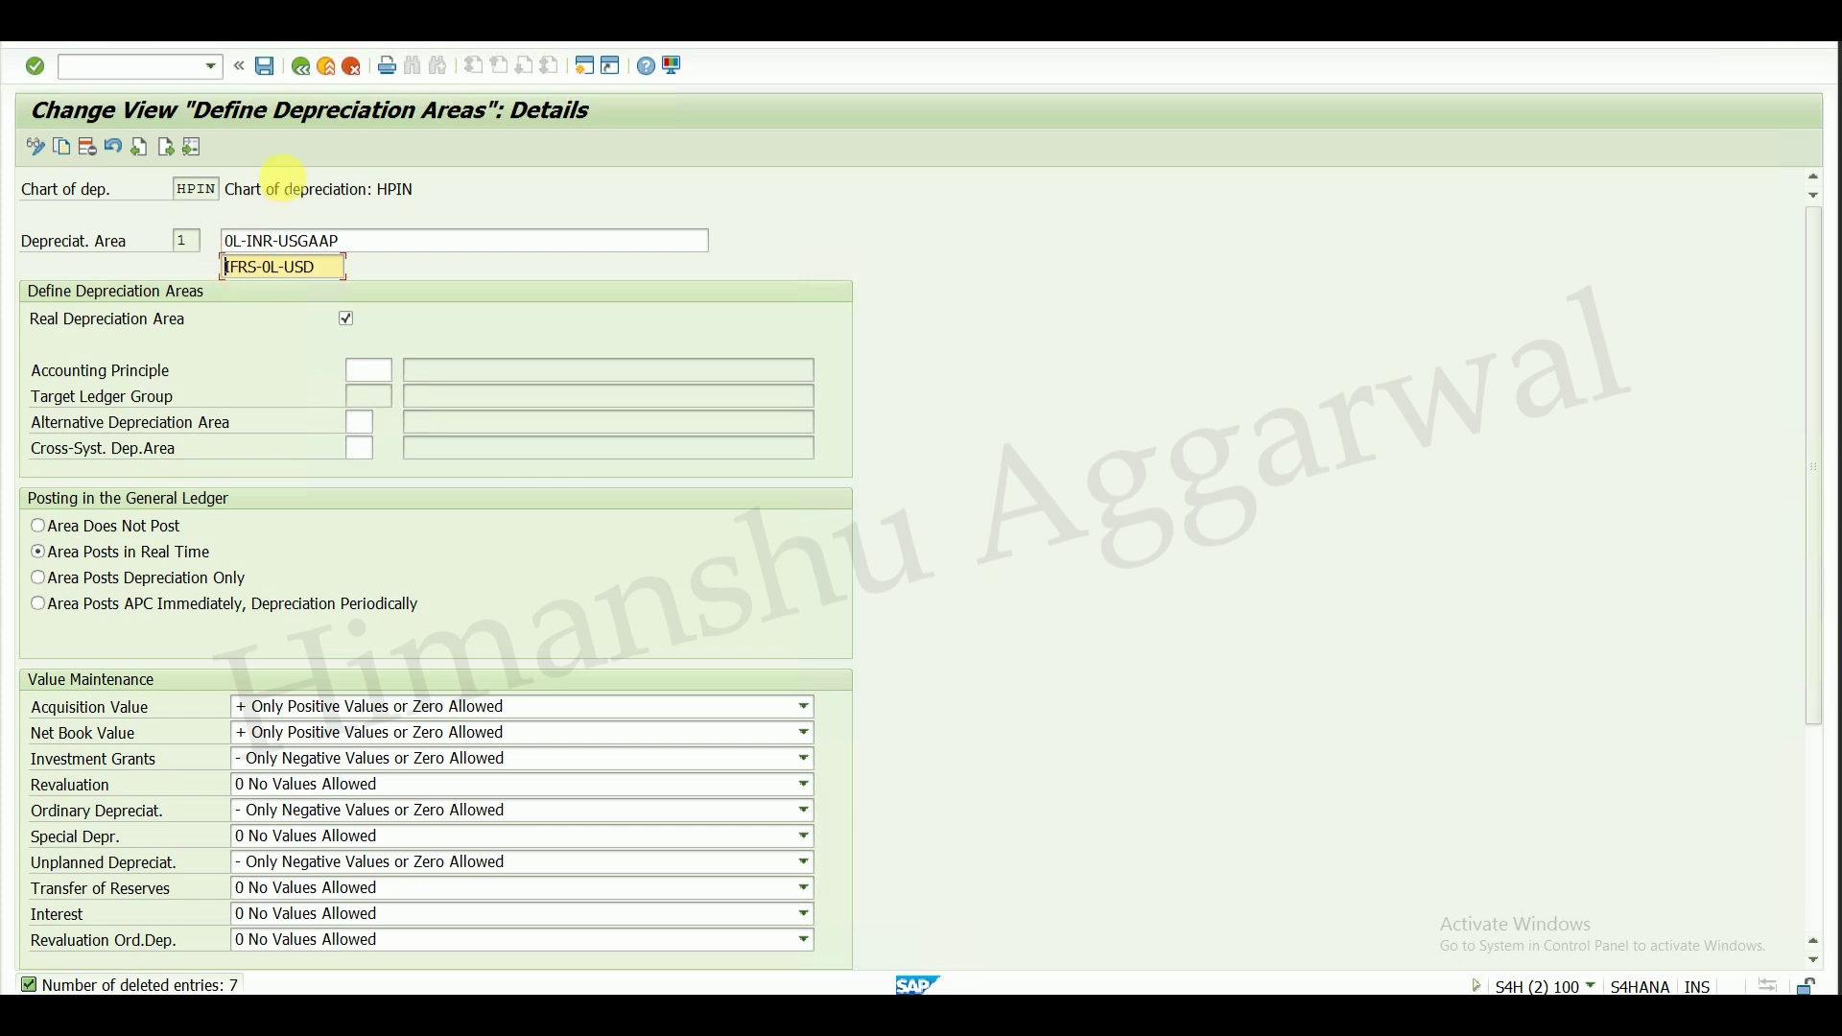
pyautogui.write('U')
pyautogui.press('Insert')
pyautogui.write('SGAP')
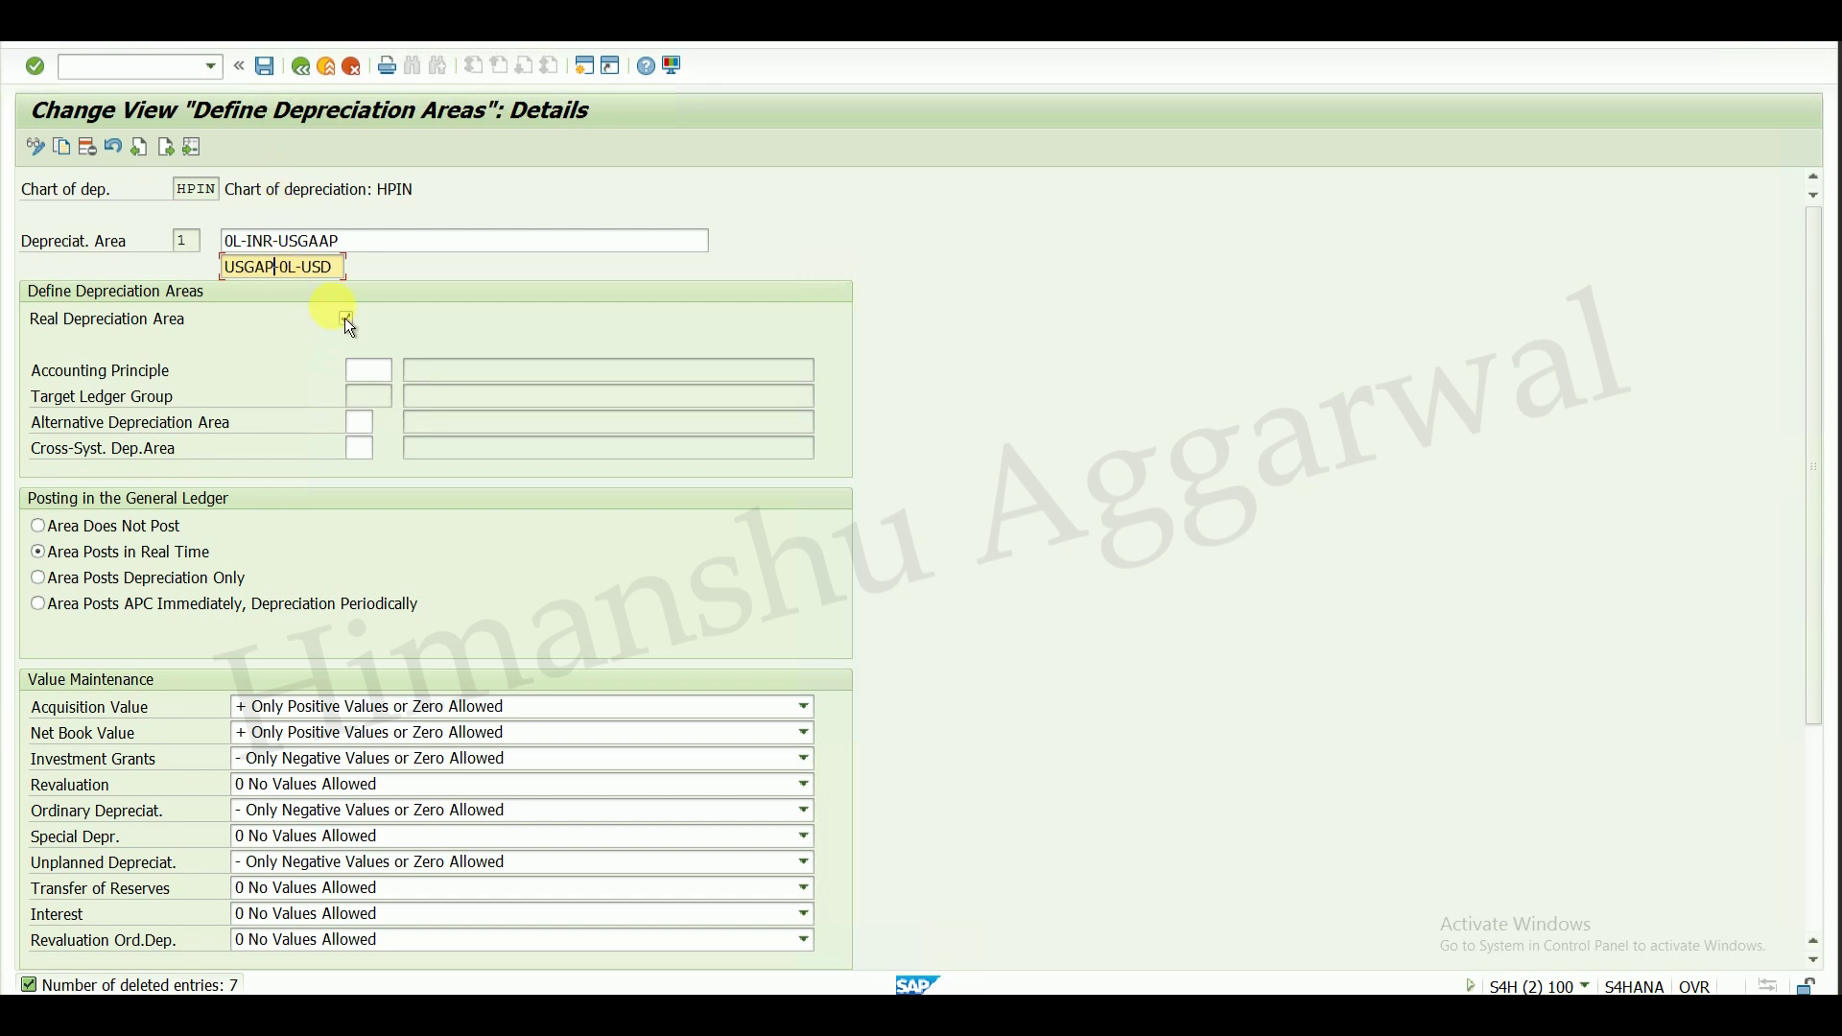
pyautogui.click(343, 263)
pyautogui.press('BackSpace')
pyautogui.press('BackSpace')
pyautogui.press('BackSpace')
pyautogui.write('INR')
pyautogui.press('Return')
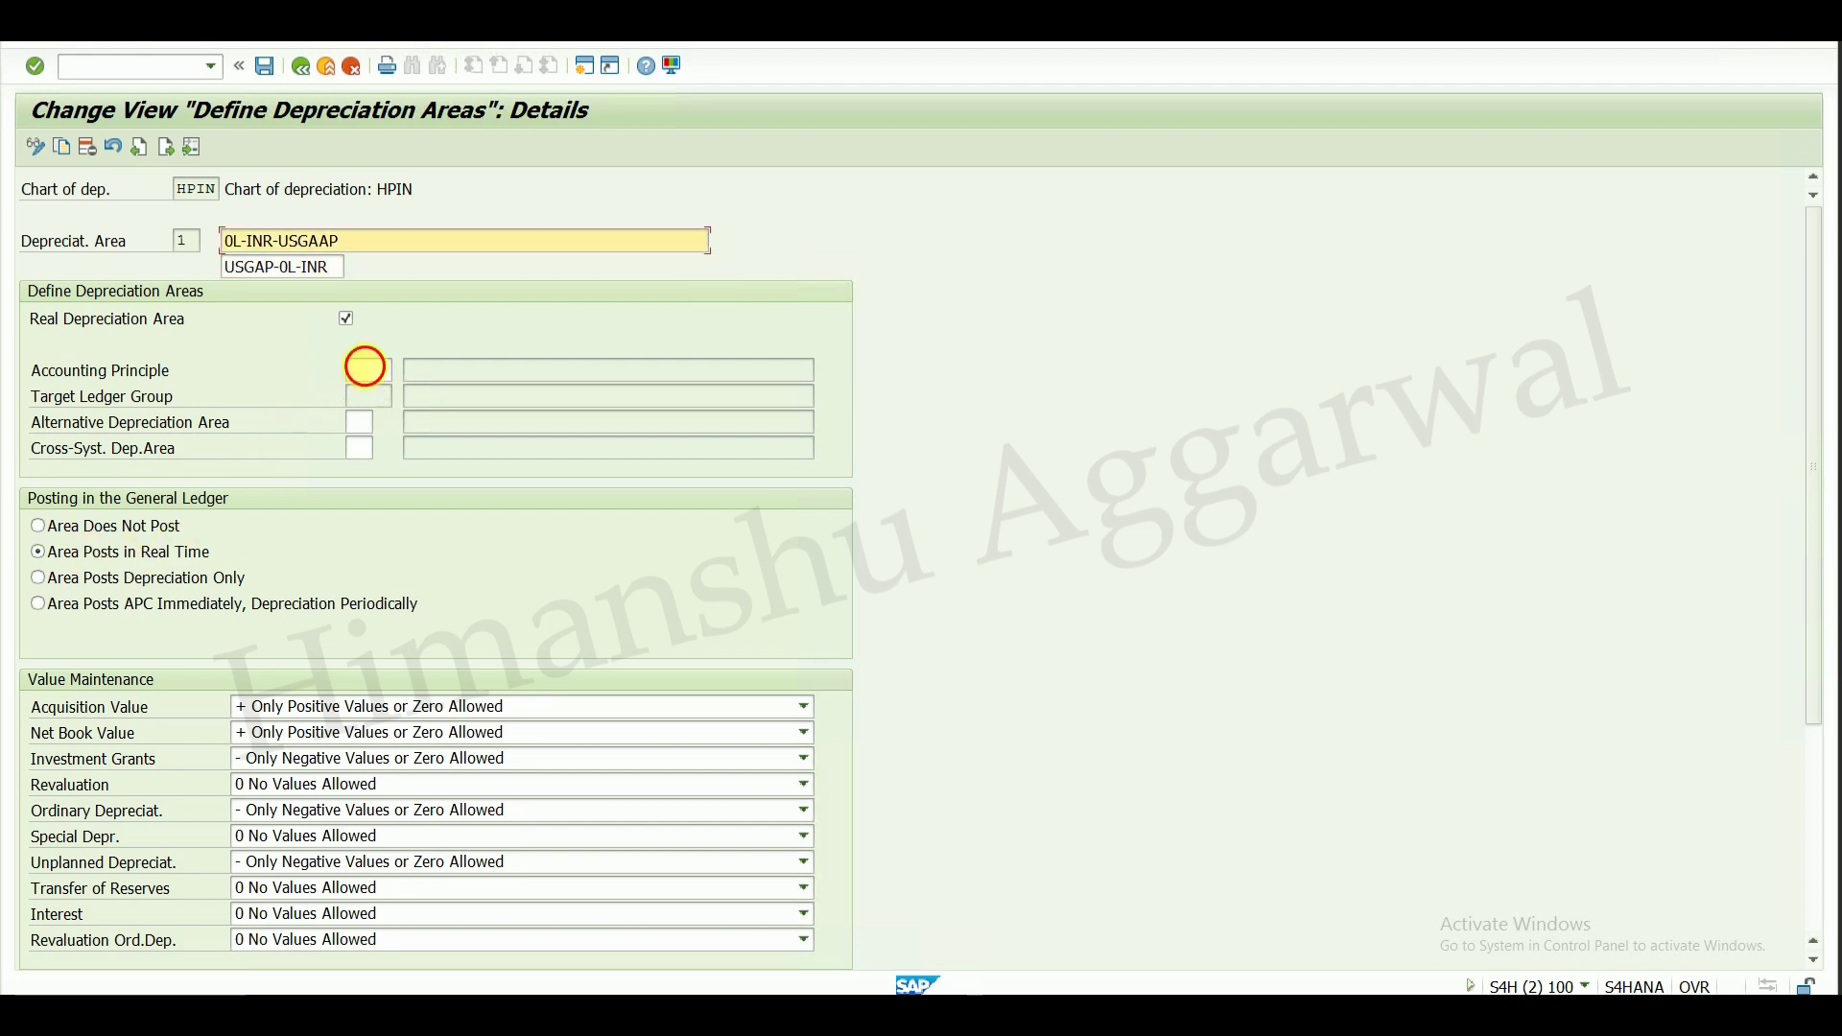
# - Assign accounting principle HGAP to depreciation area 1 and return to the depreciation areas overview
pyautogui.click(368, 369)
pyautogui.click(402, 371)
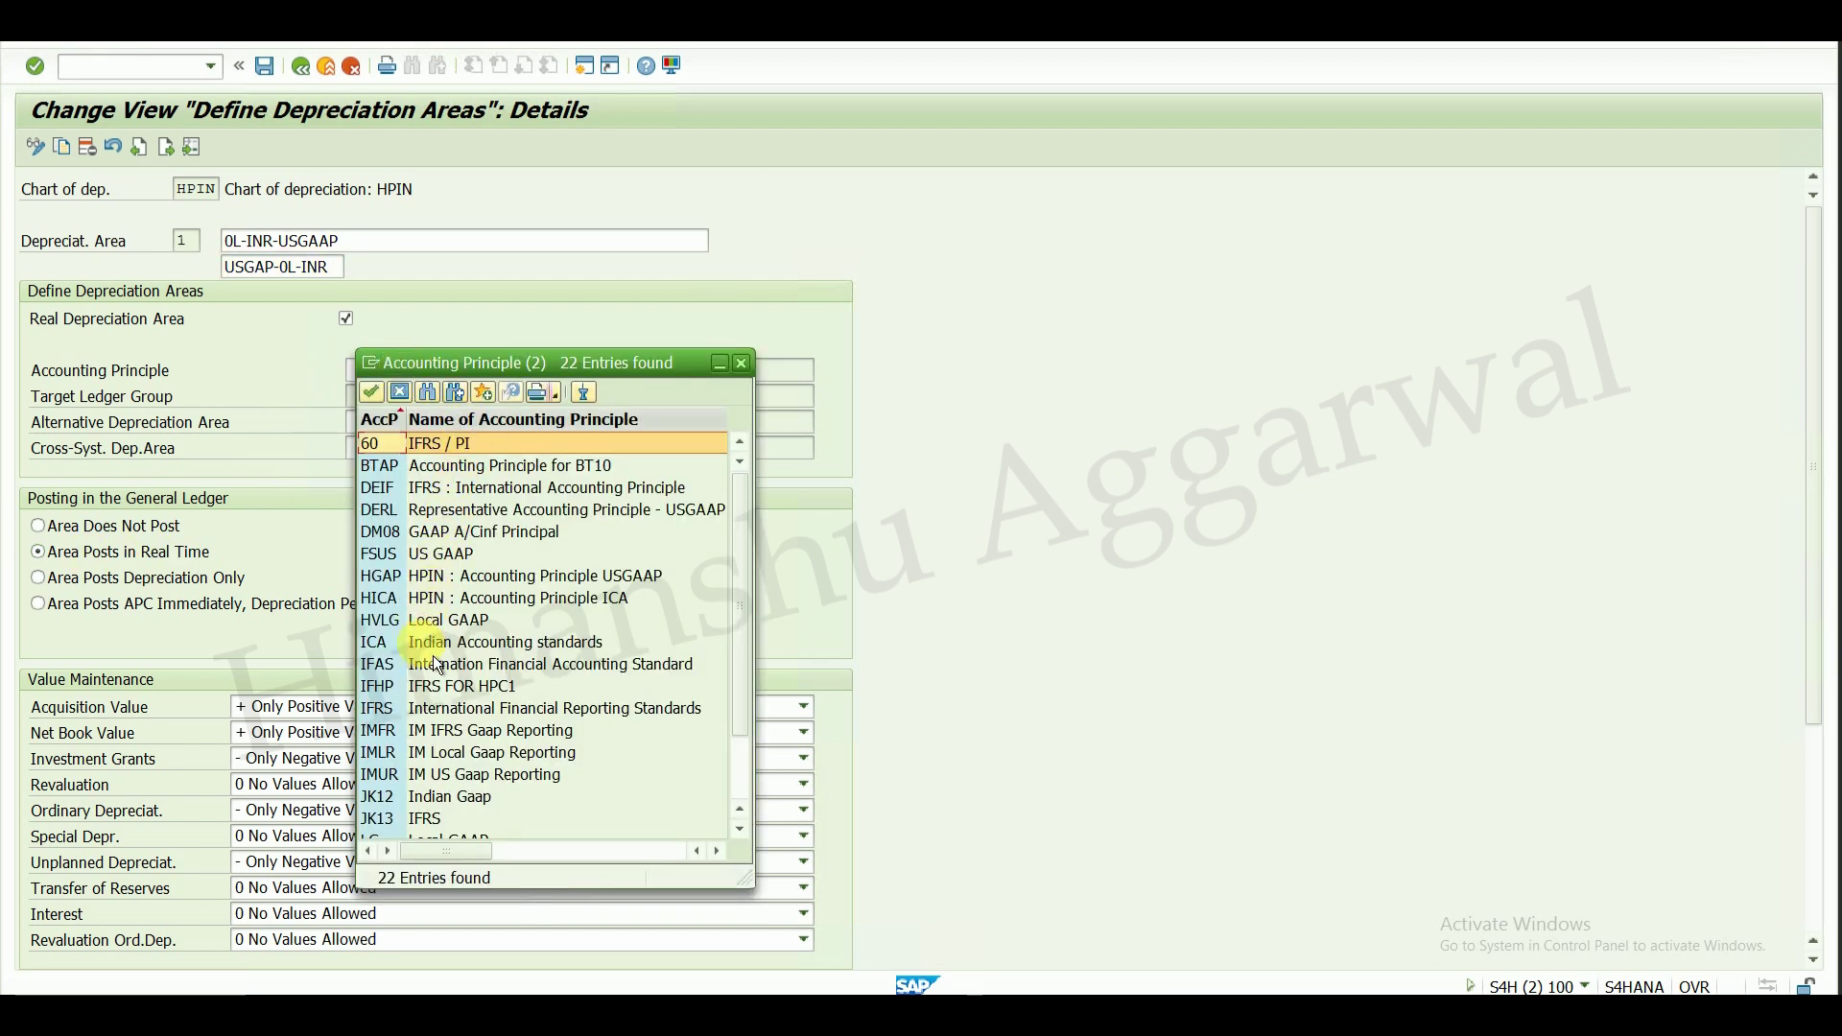
pyautogui.doubleClick(399, 582)
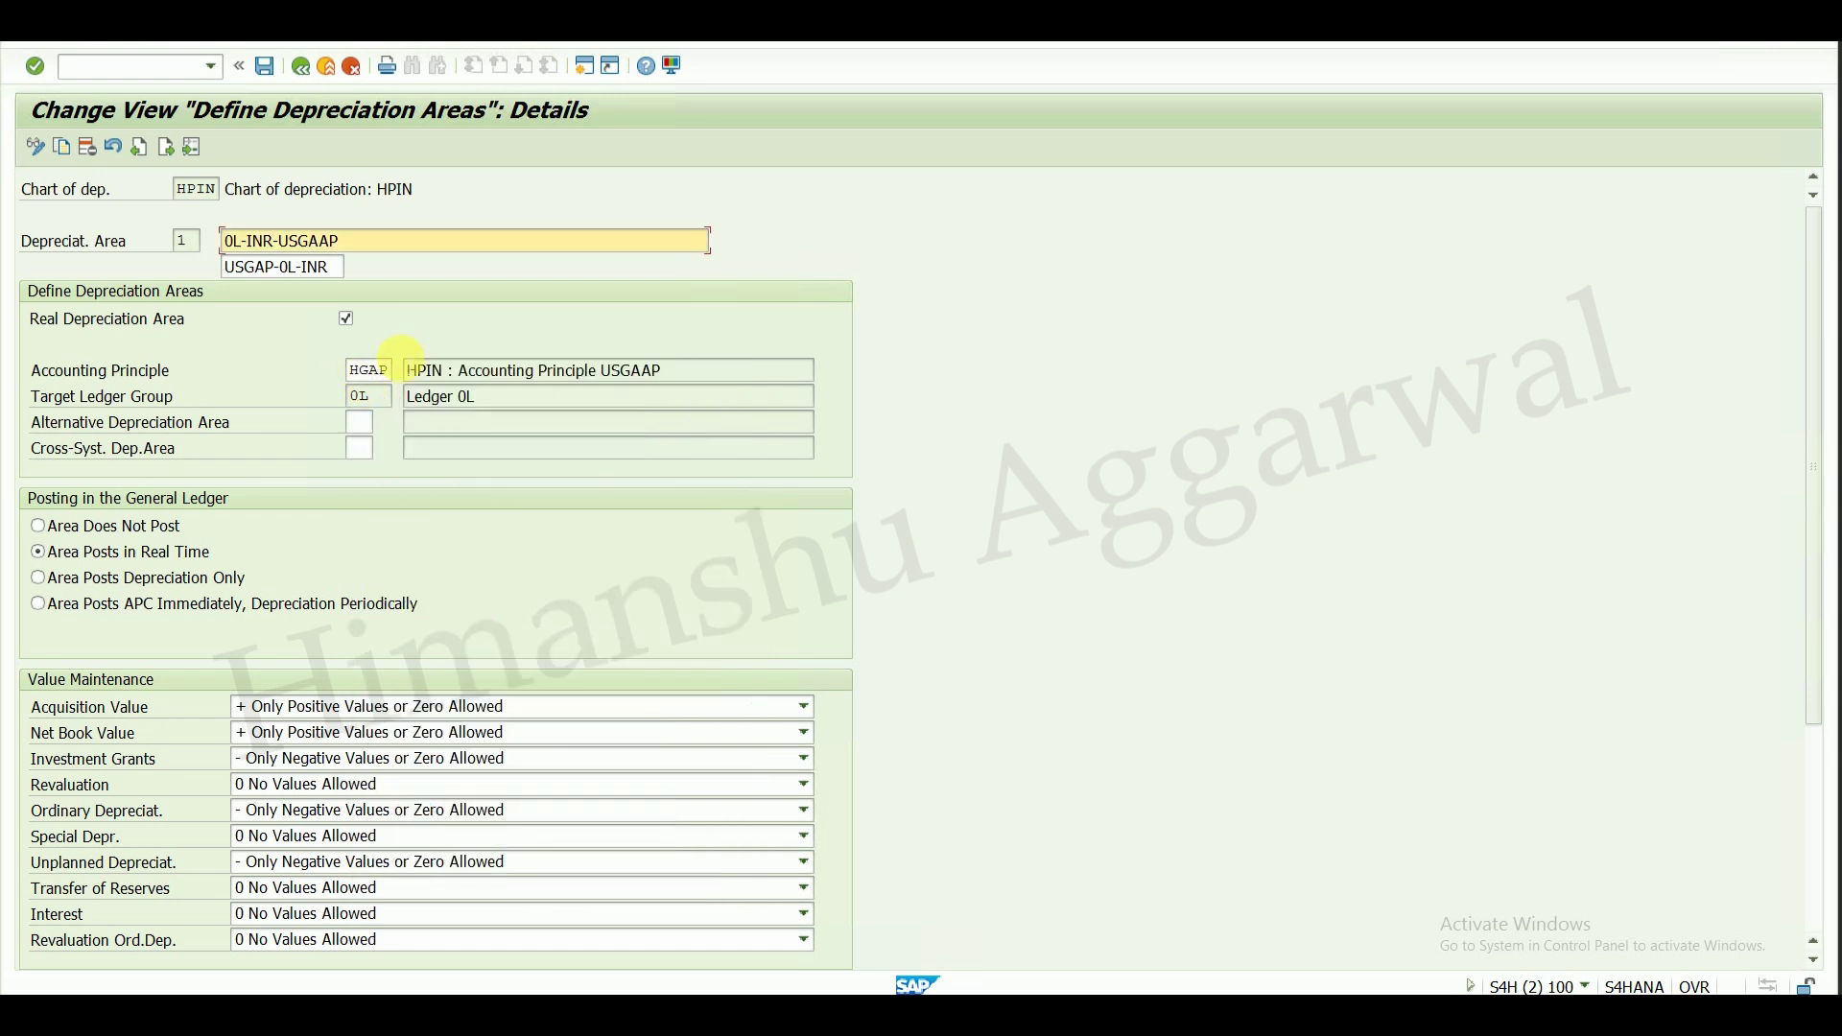
pyautogui.click(306, 77)
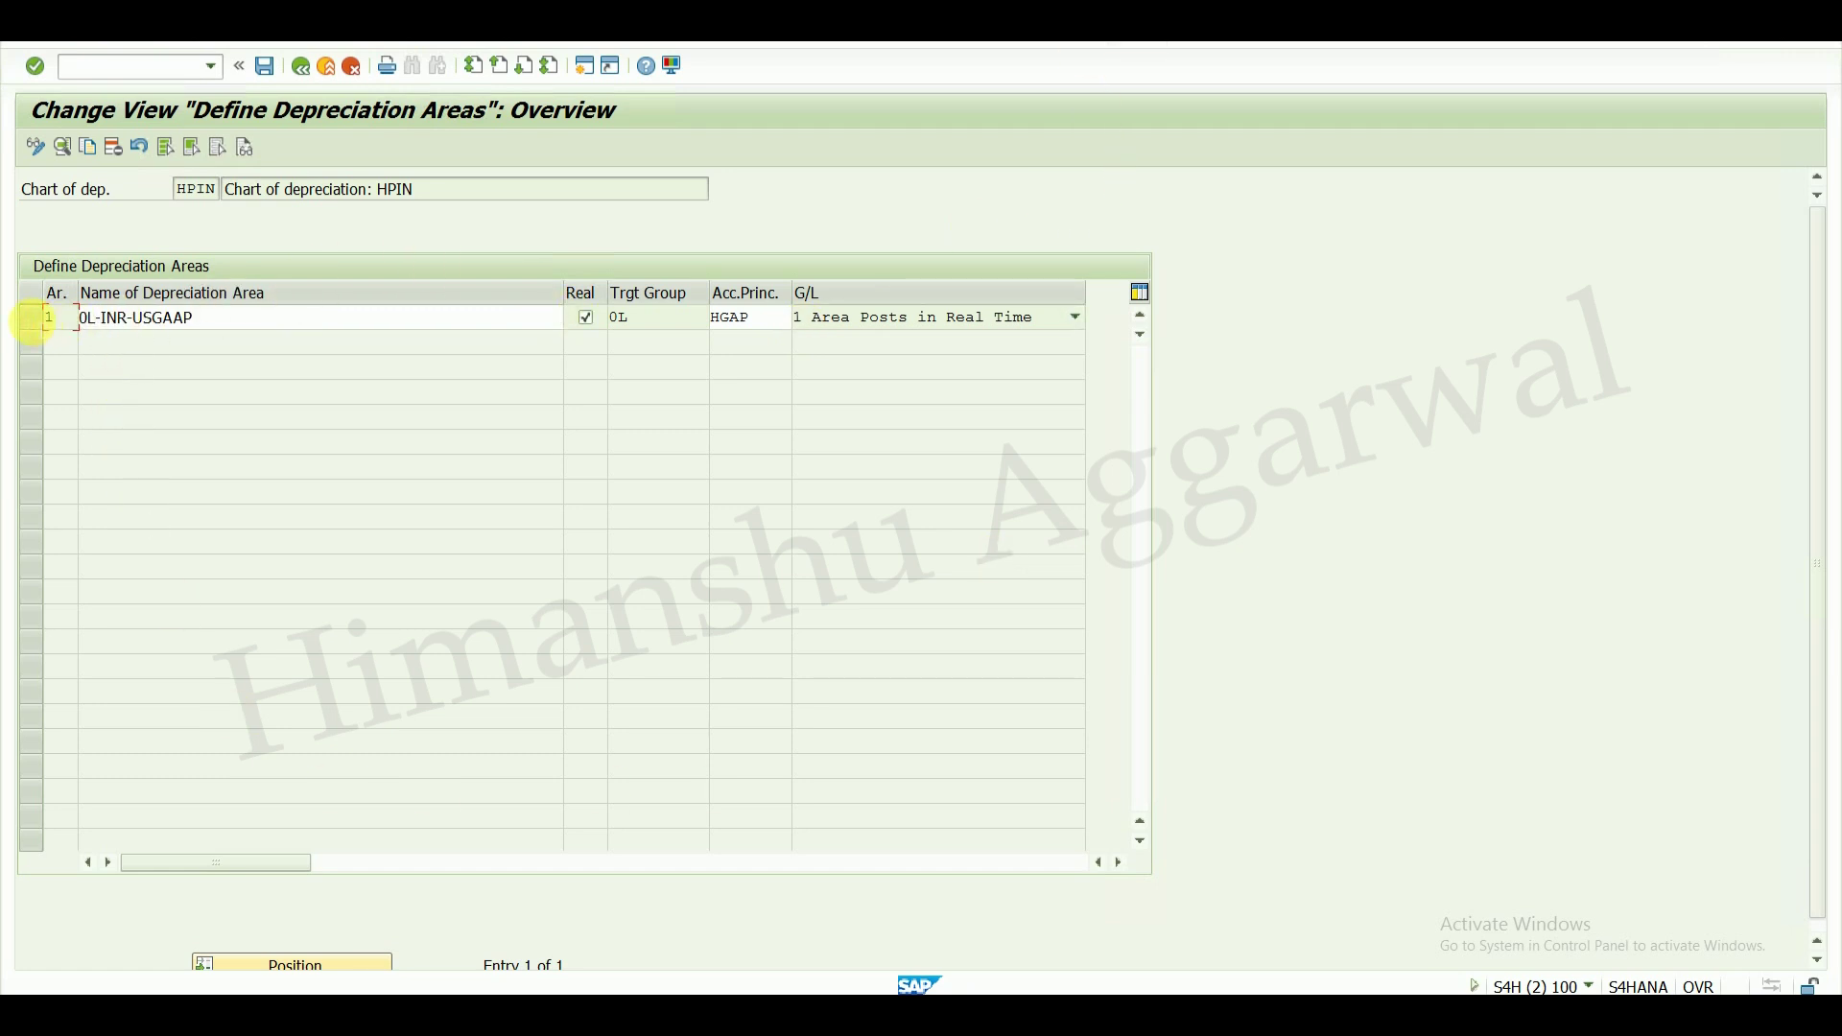
# - Copy depreciation area 1 as area 2 and name it "0L-USD-USGAAP"
pyautogui.click(33, 318)
pyautogui.click(63, 147)
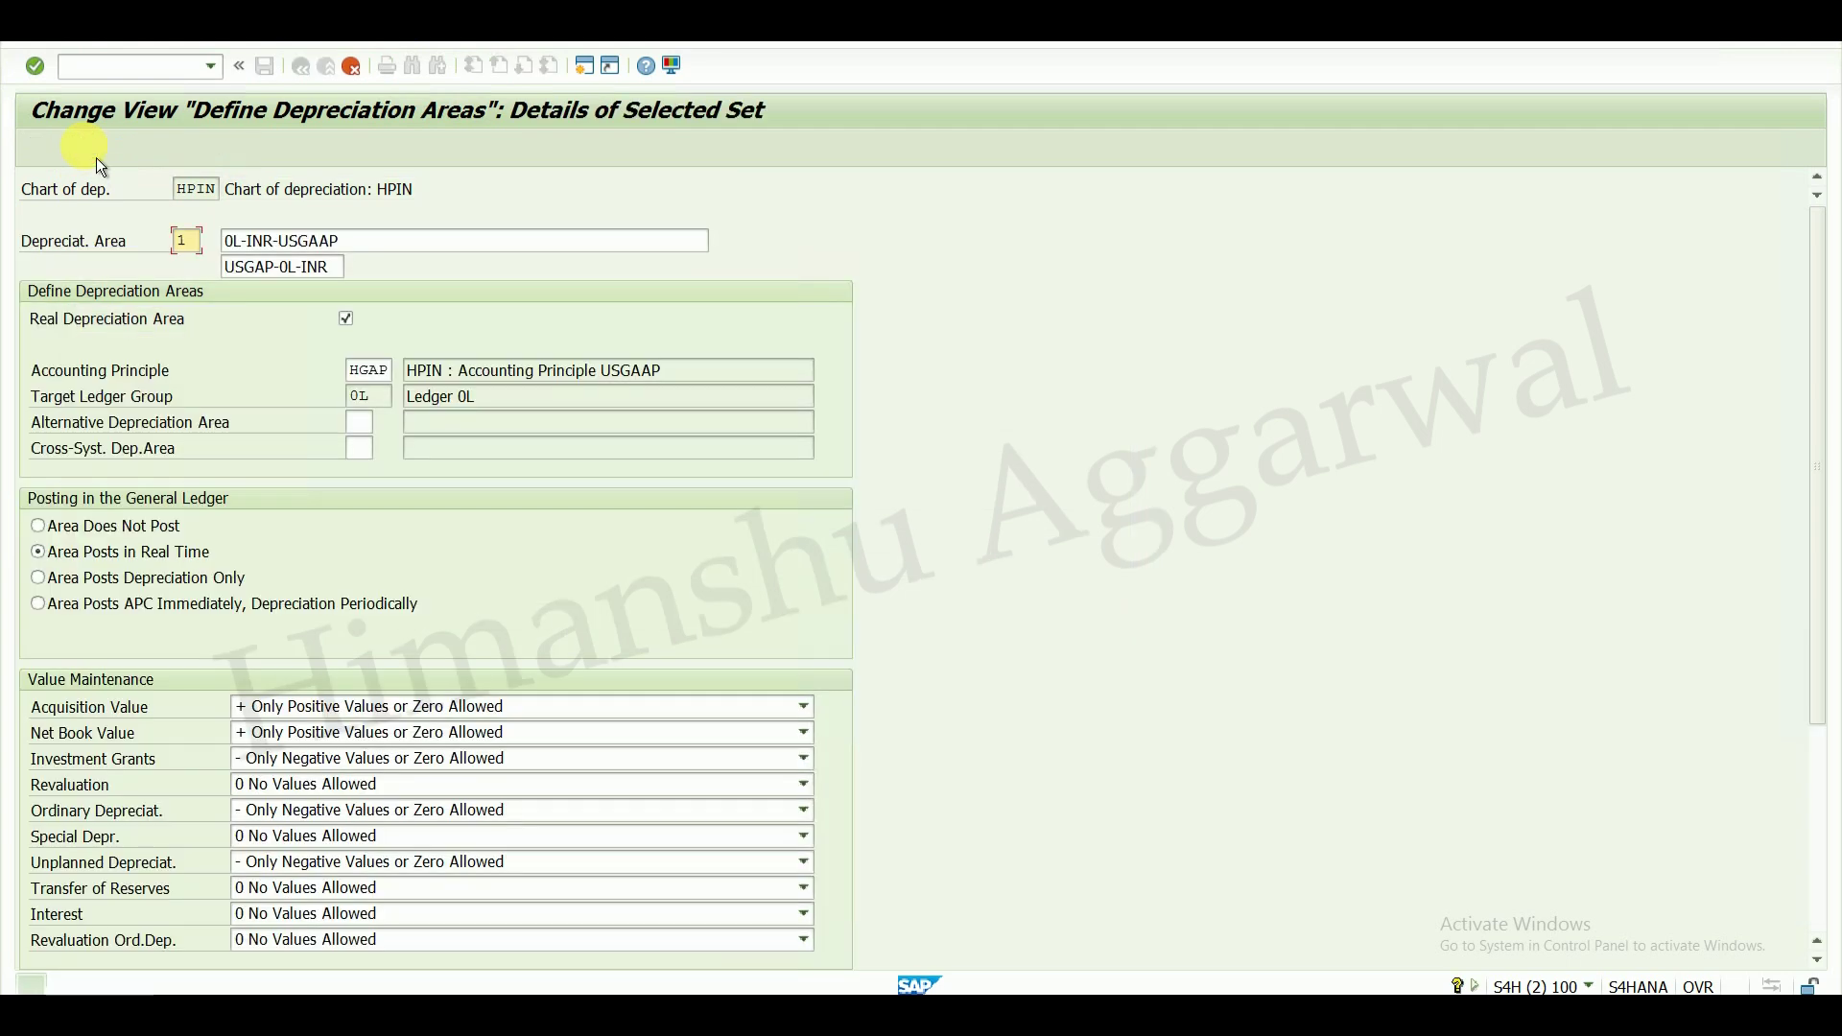
pyautogui.click(248, 241)
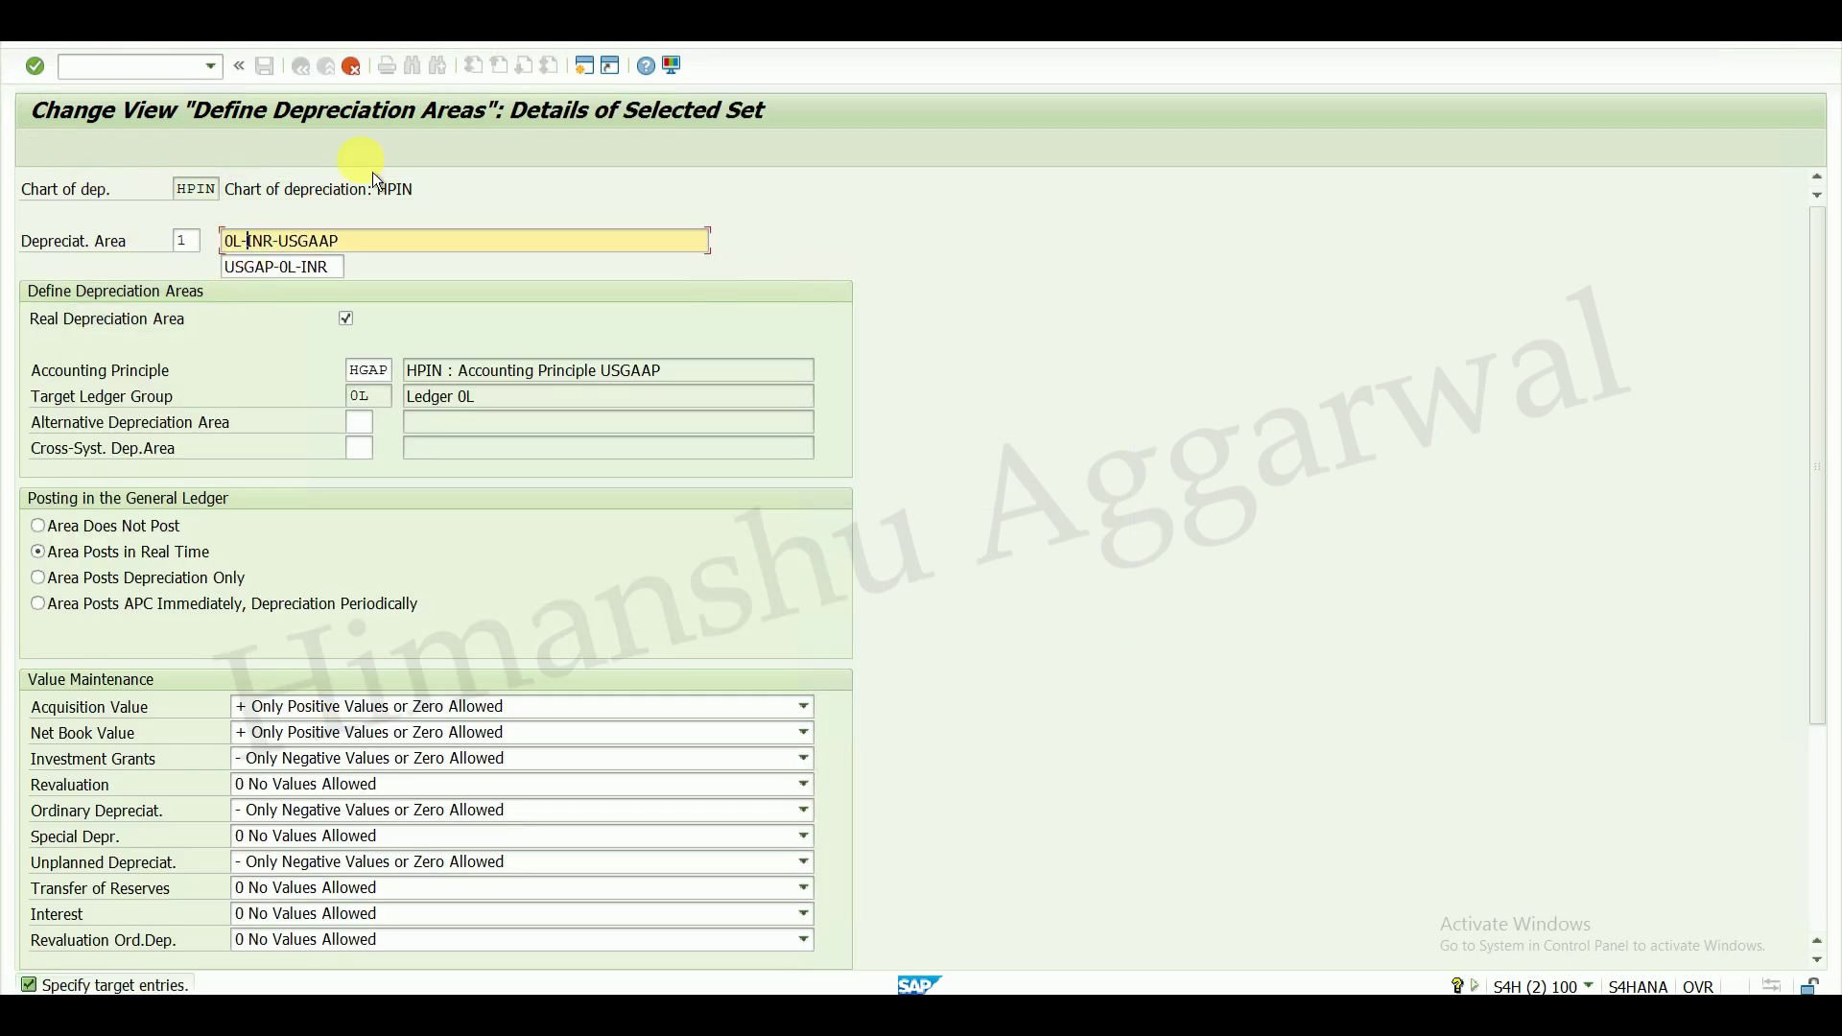
pyautogui.click(188, 241)
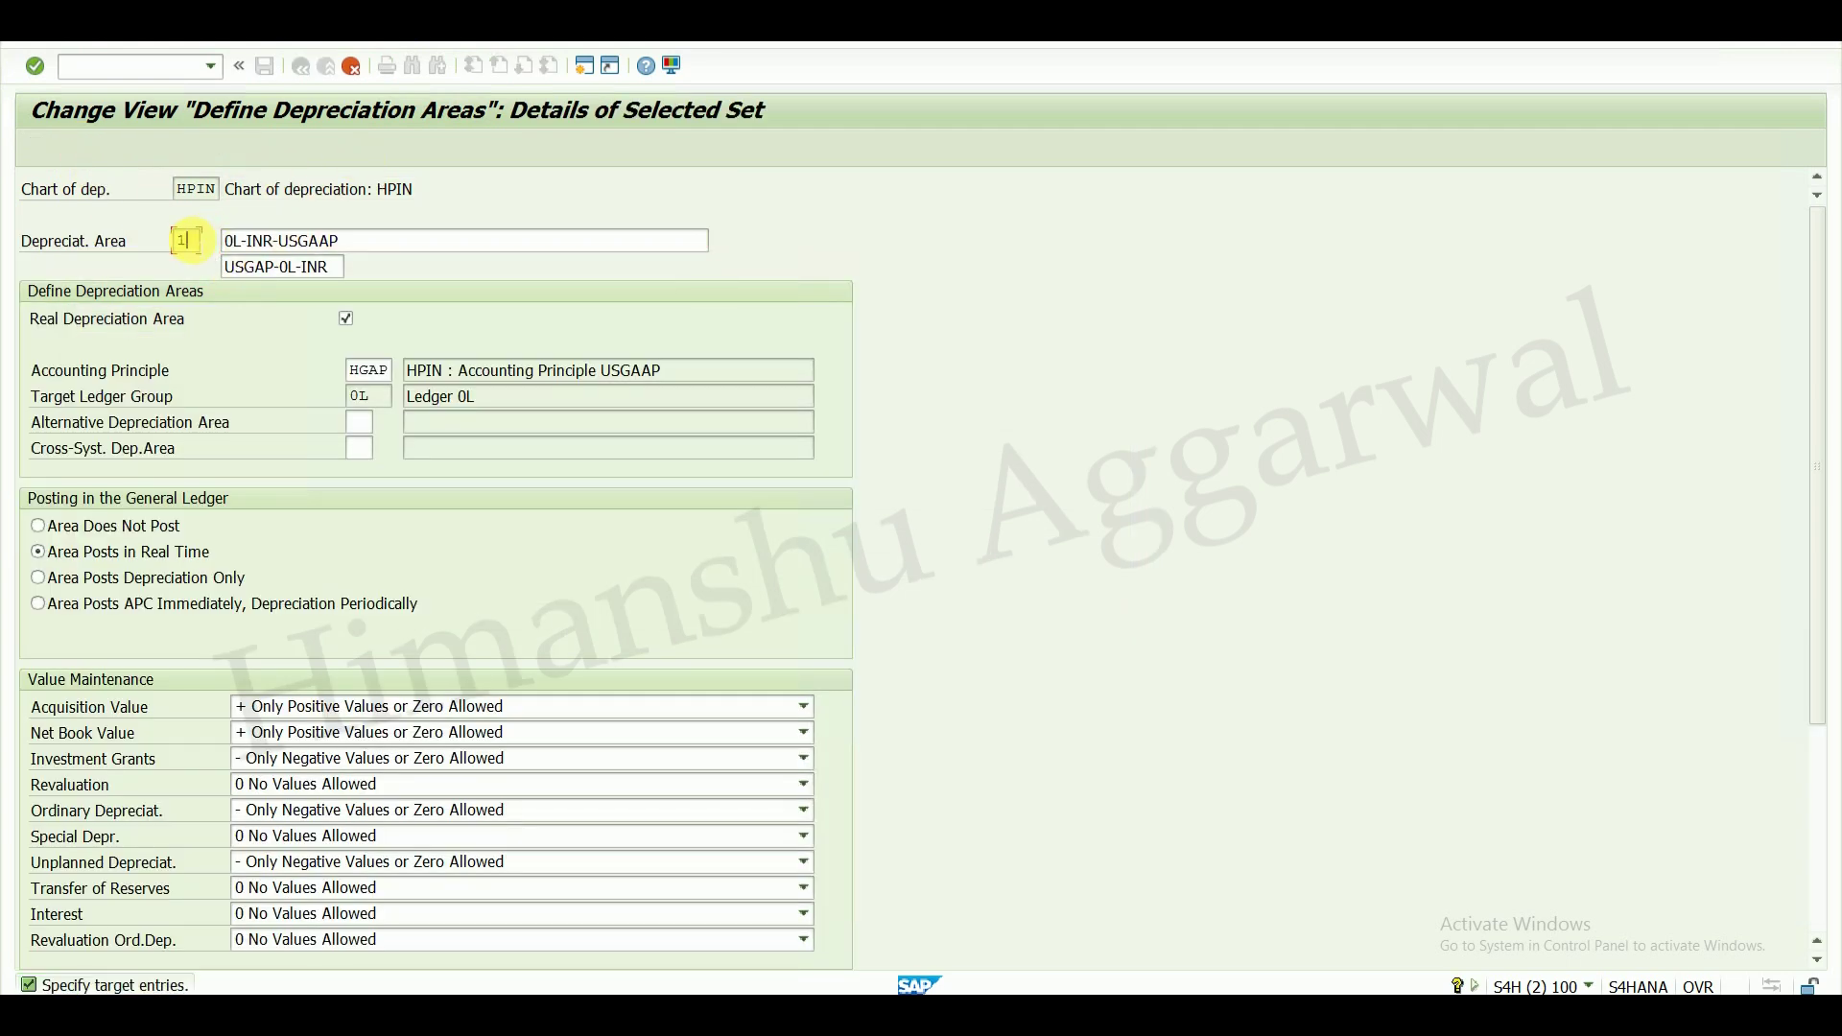
pyautogui.press('BackSpace')
pyautogui.write('2')
pyautogui.click(247, 240)
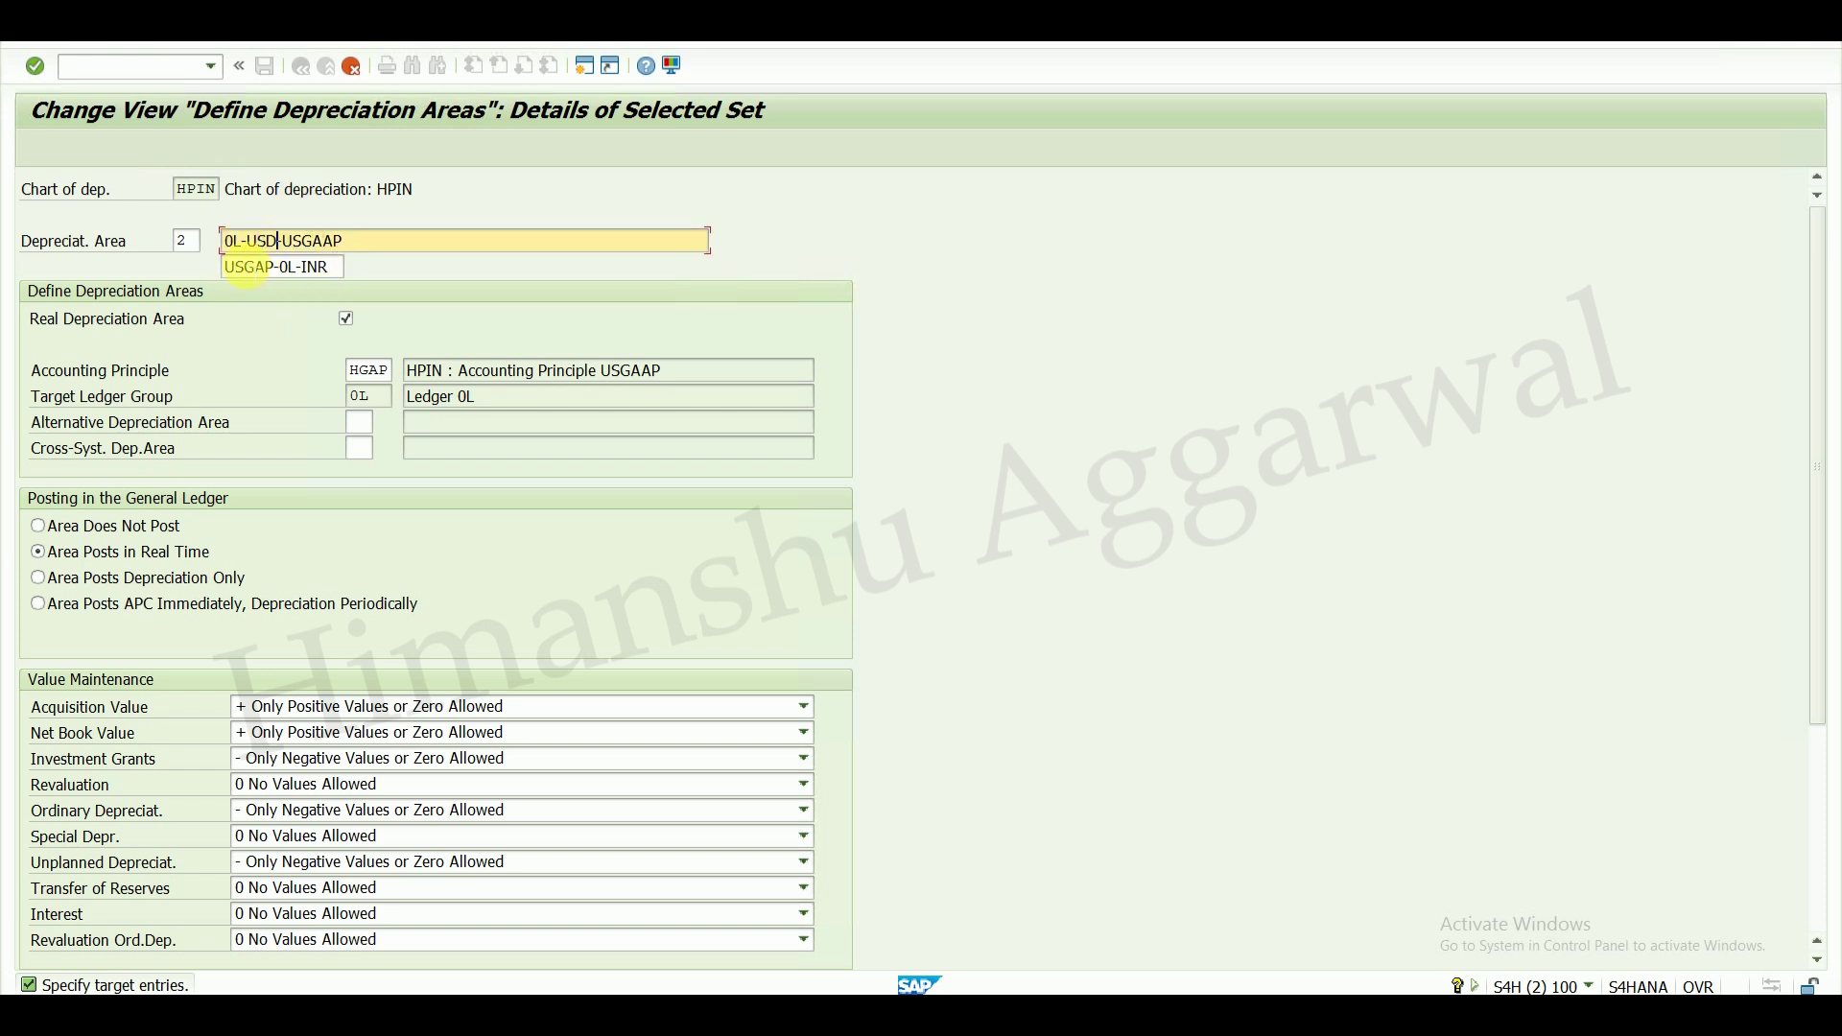
# - Set area 2's short name to "USGAP-0L-USD" and its G/L posting to Area Does Not Post, then return to the overview without leaving the activity
pyautogui.click(303, 267)
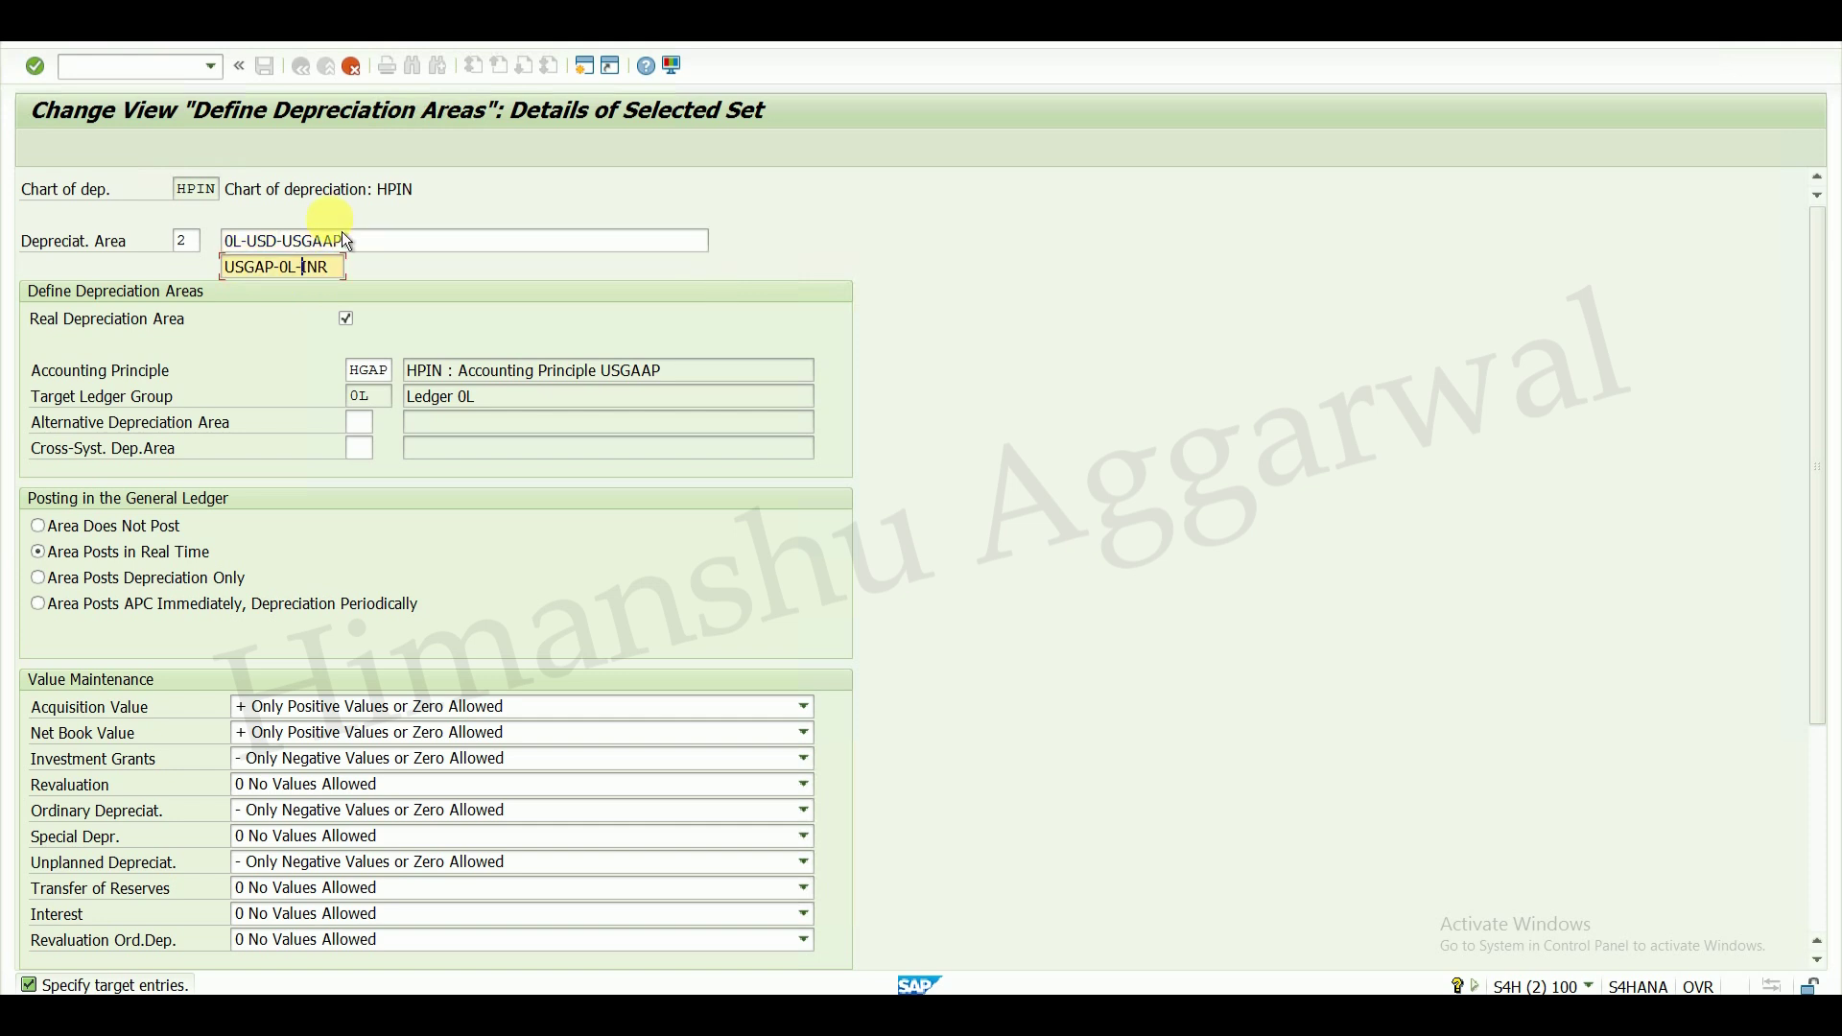
pyautogui.click(103, 529)
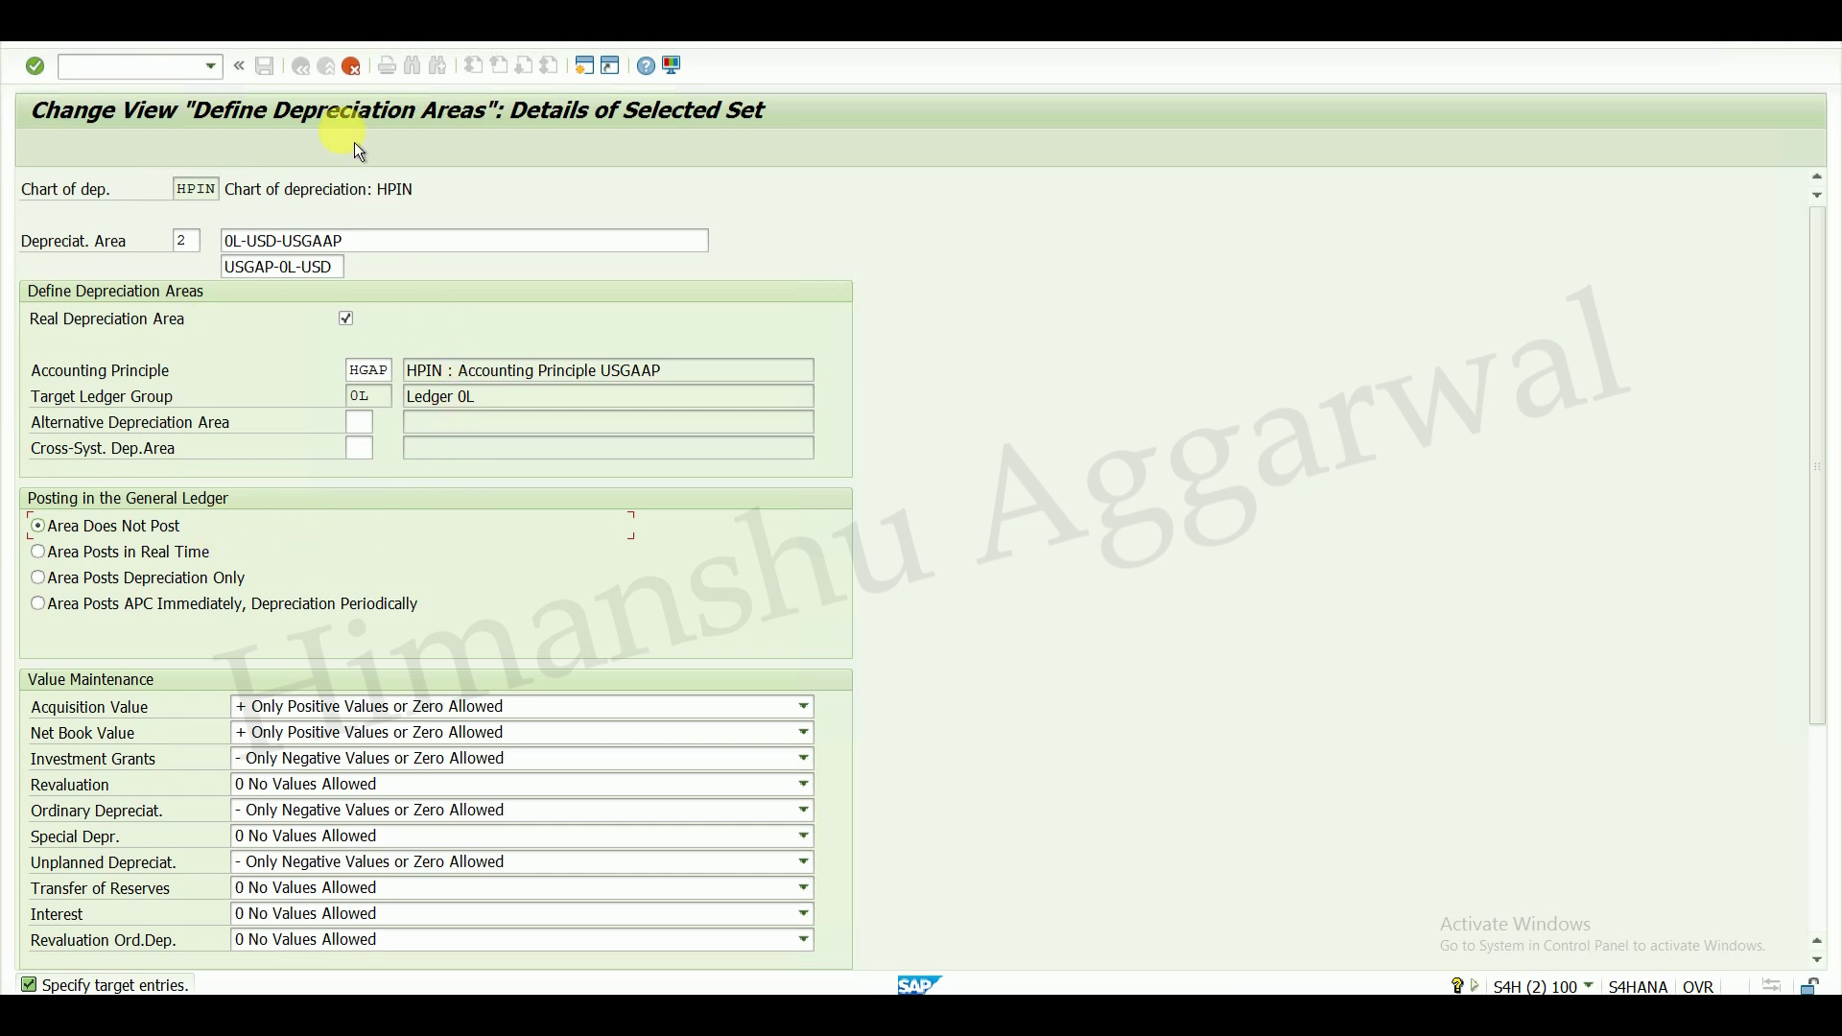
pyautogui.click(314, 77)
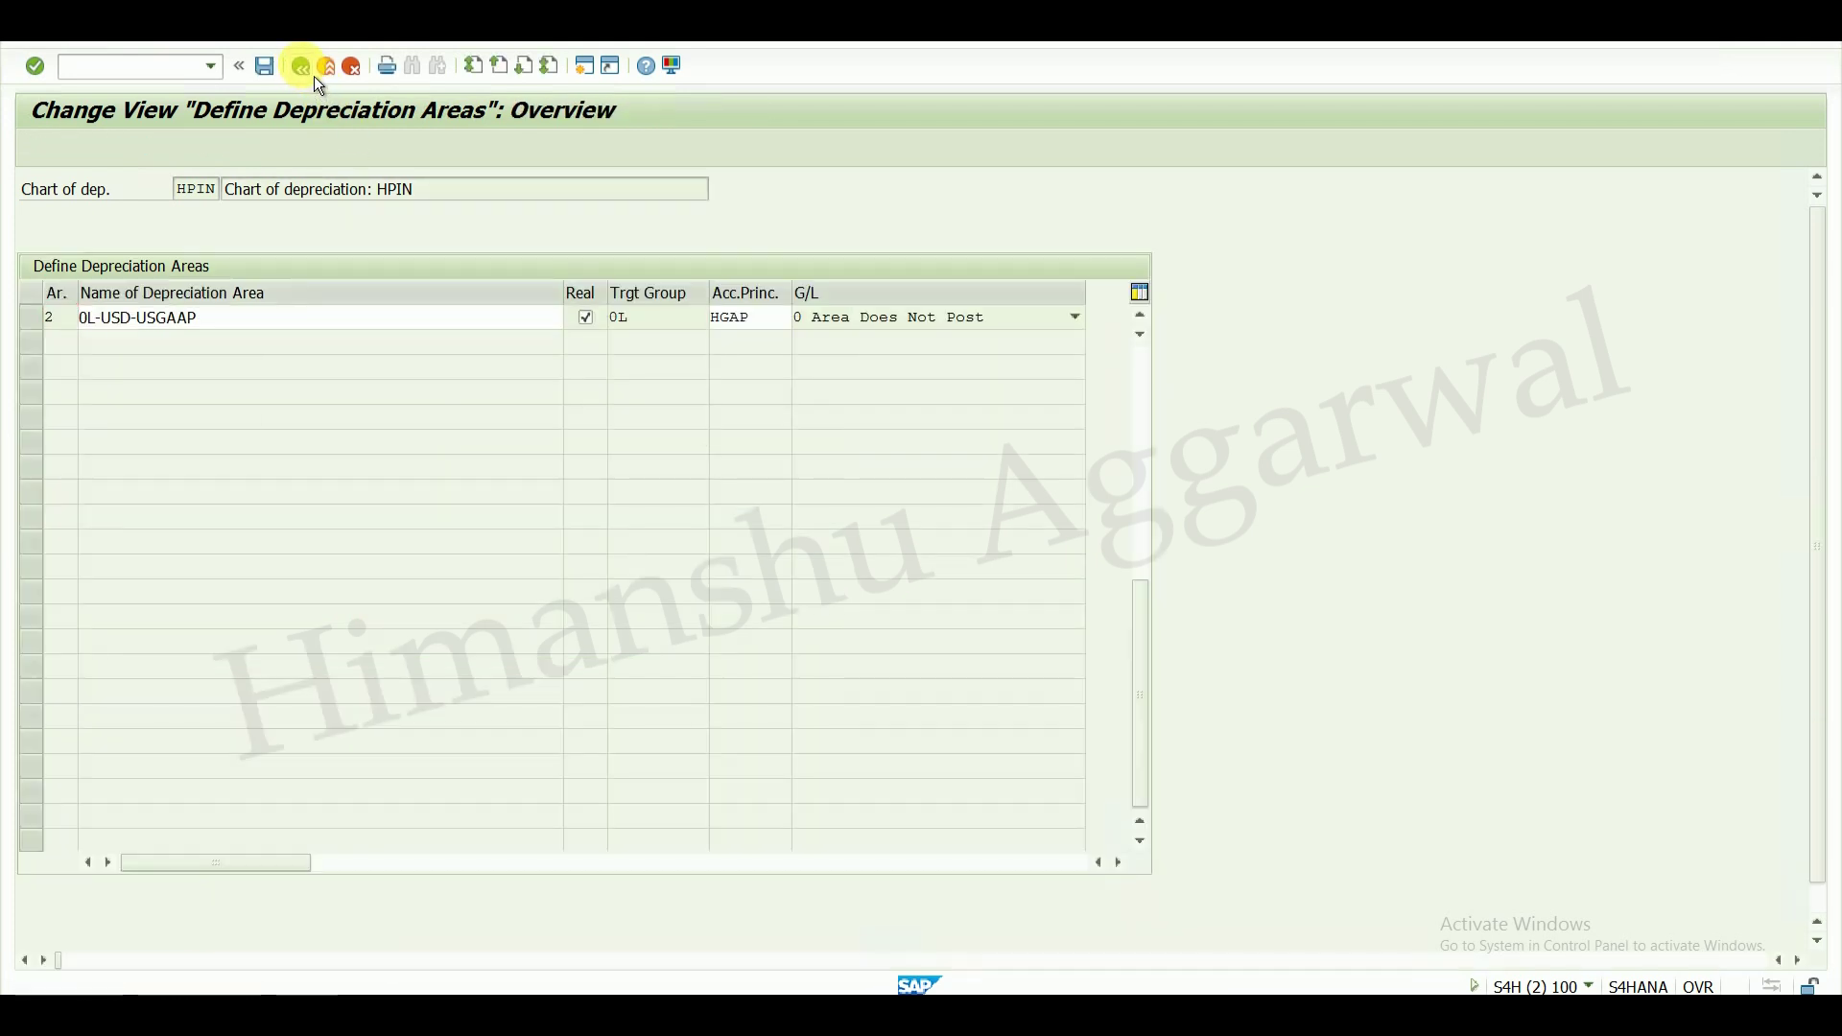
pyautogui.click(315, 77)
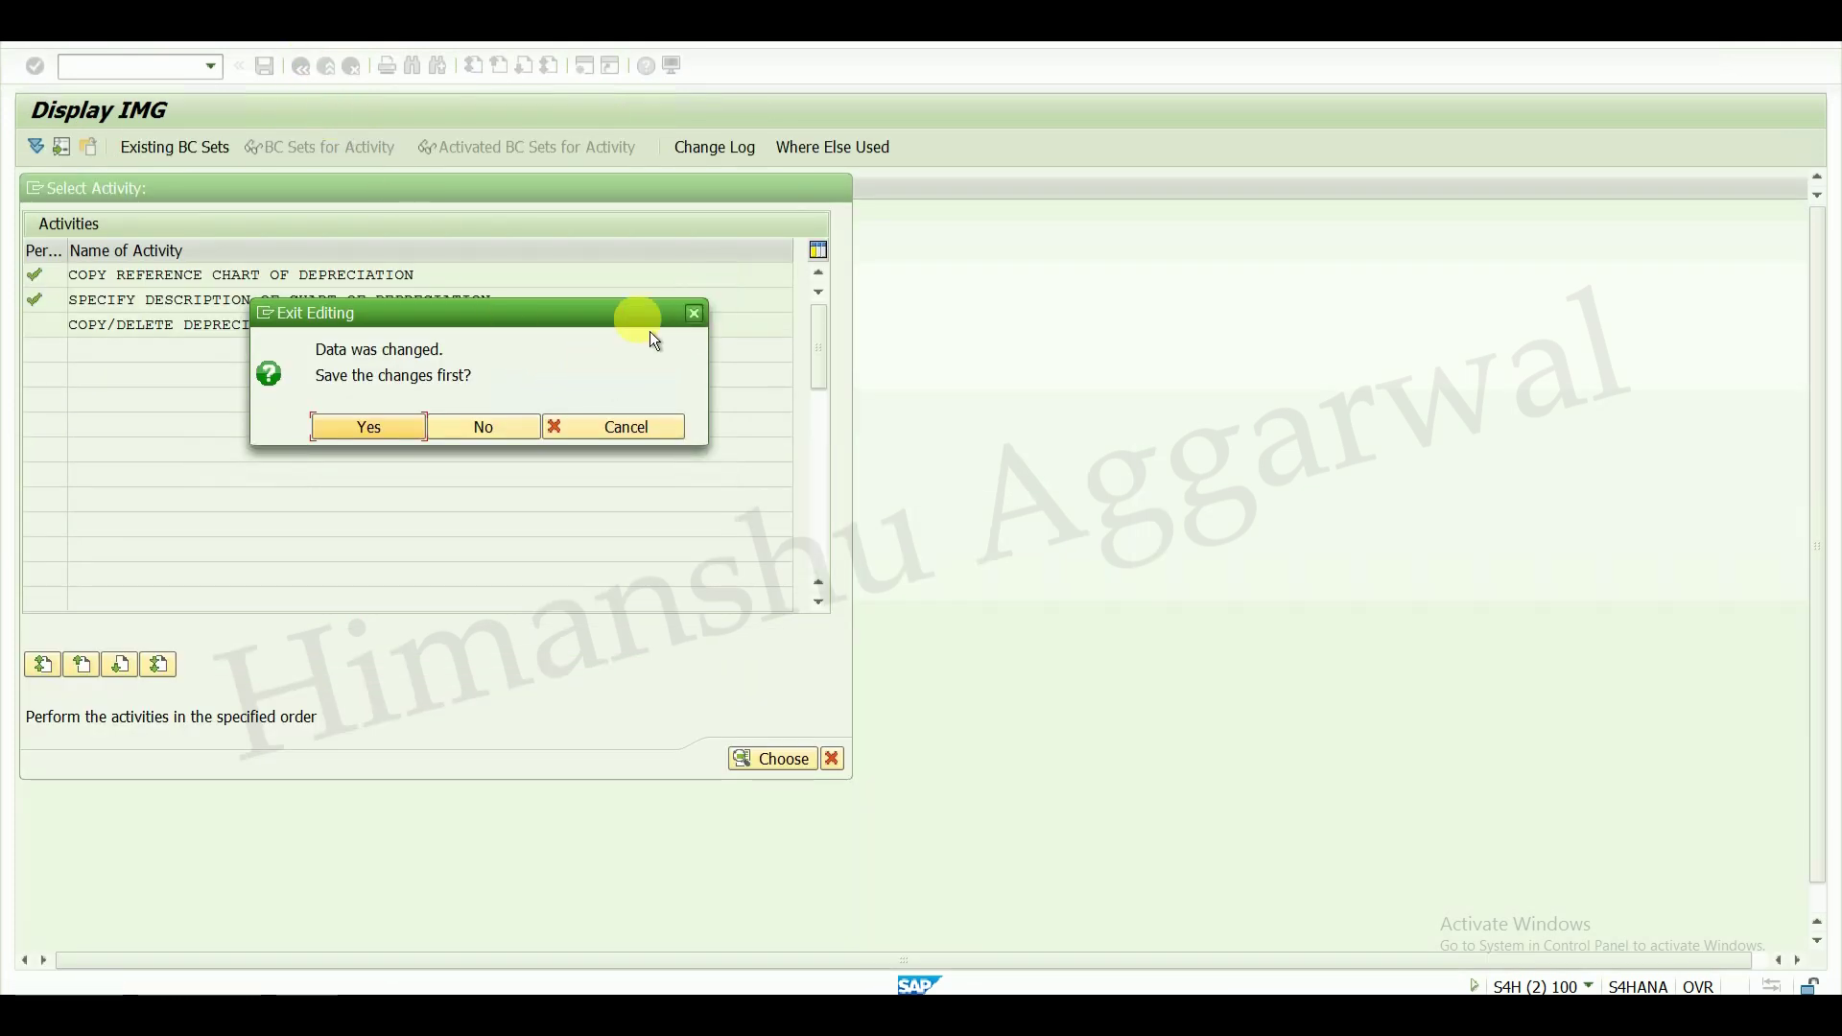
pyautogui.click(696, 315)
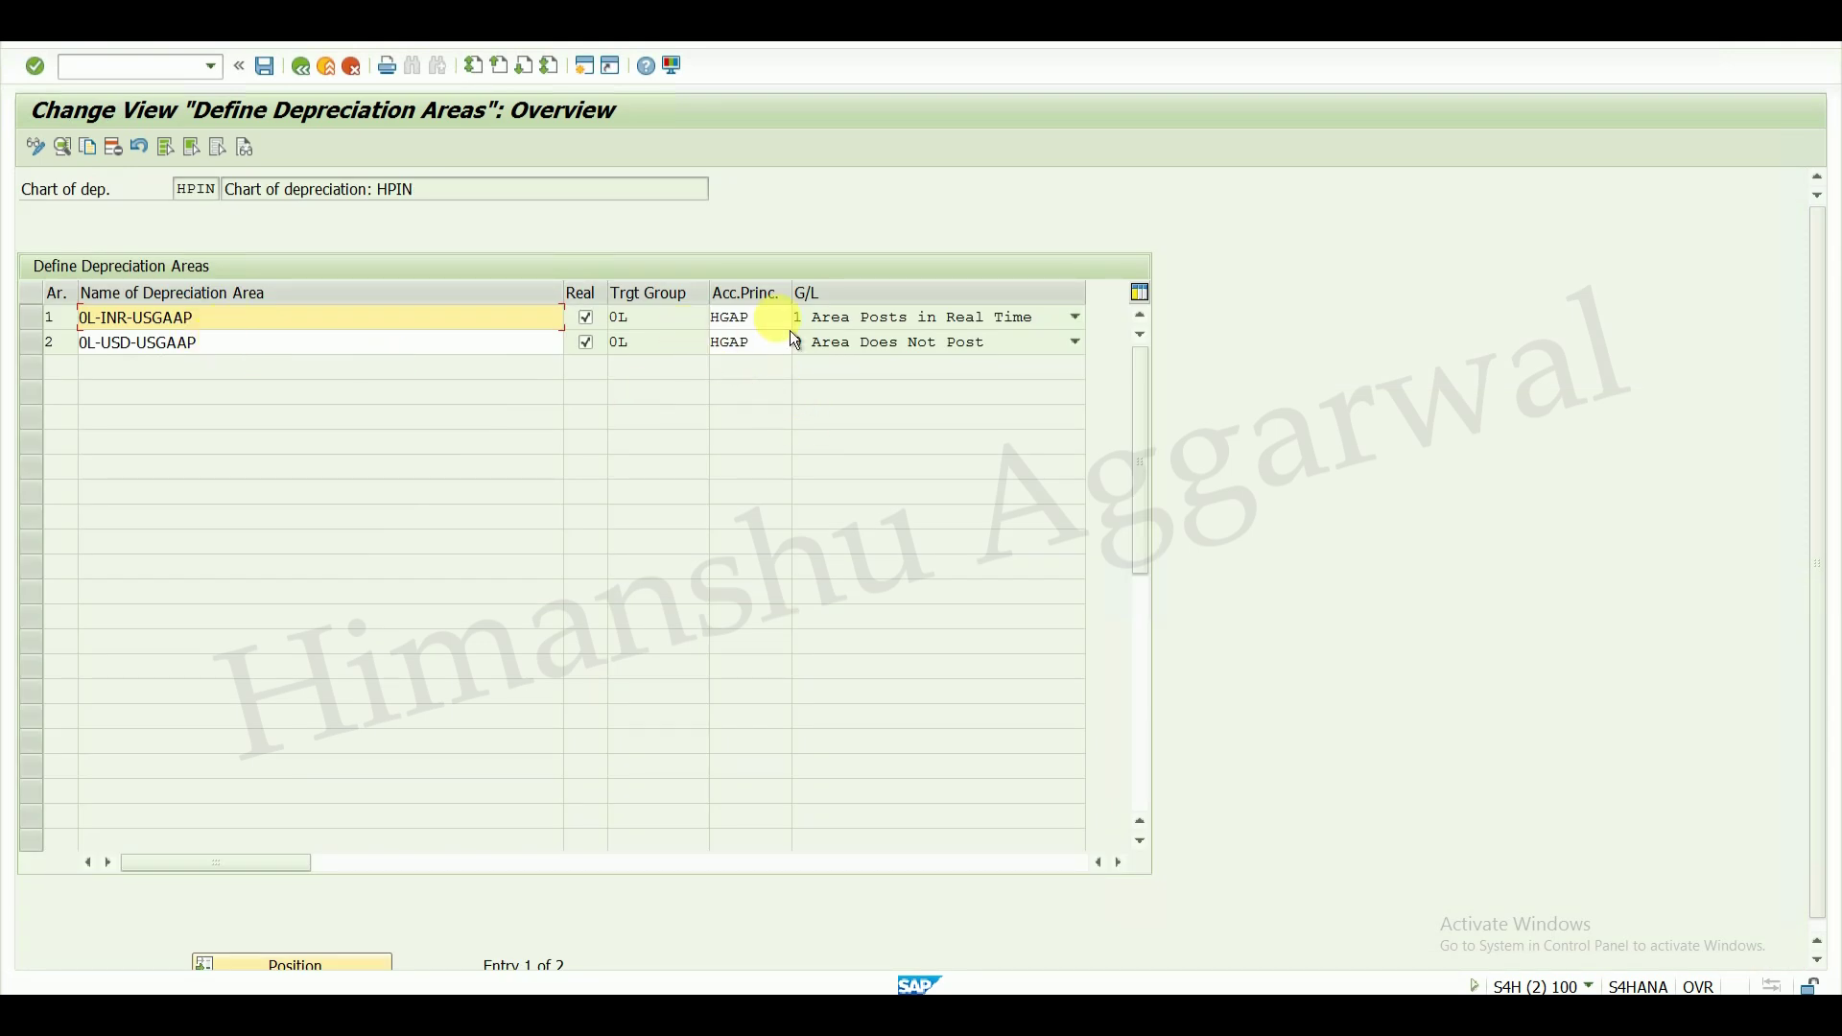
# - Check the accounting principles and target ledger groups of areas 1 and 2, and select area 1
pyautogui.click(756, 318)
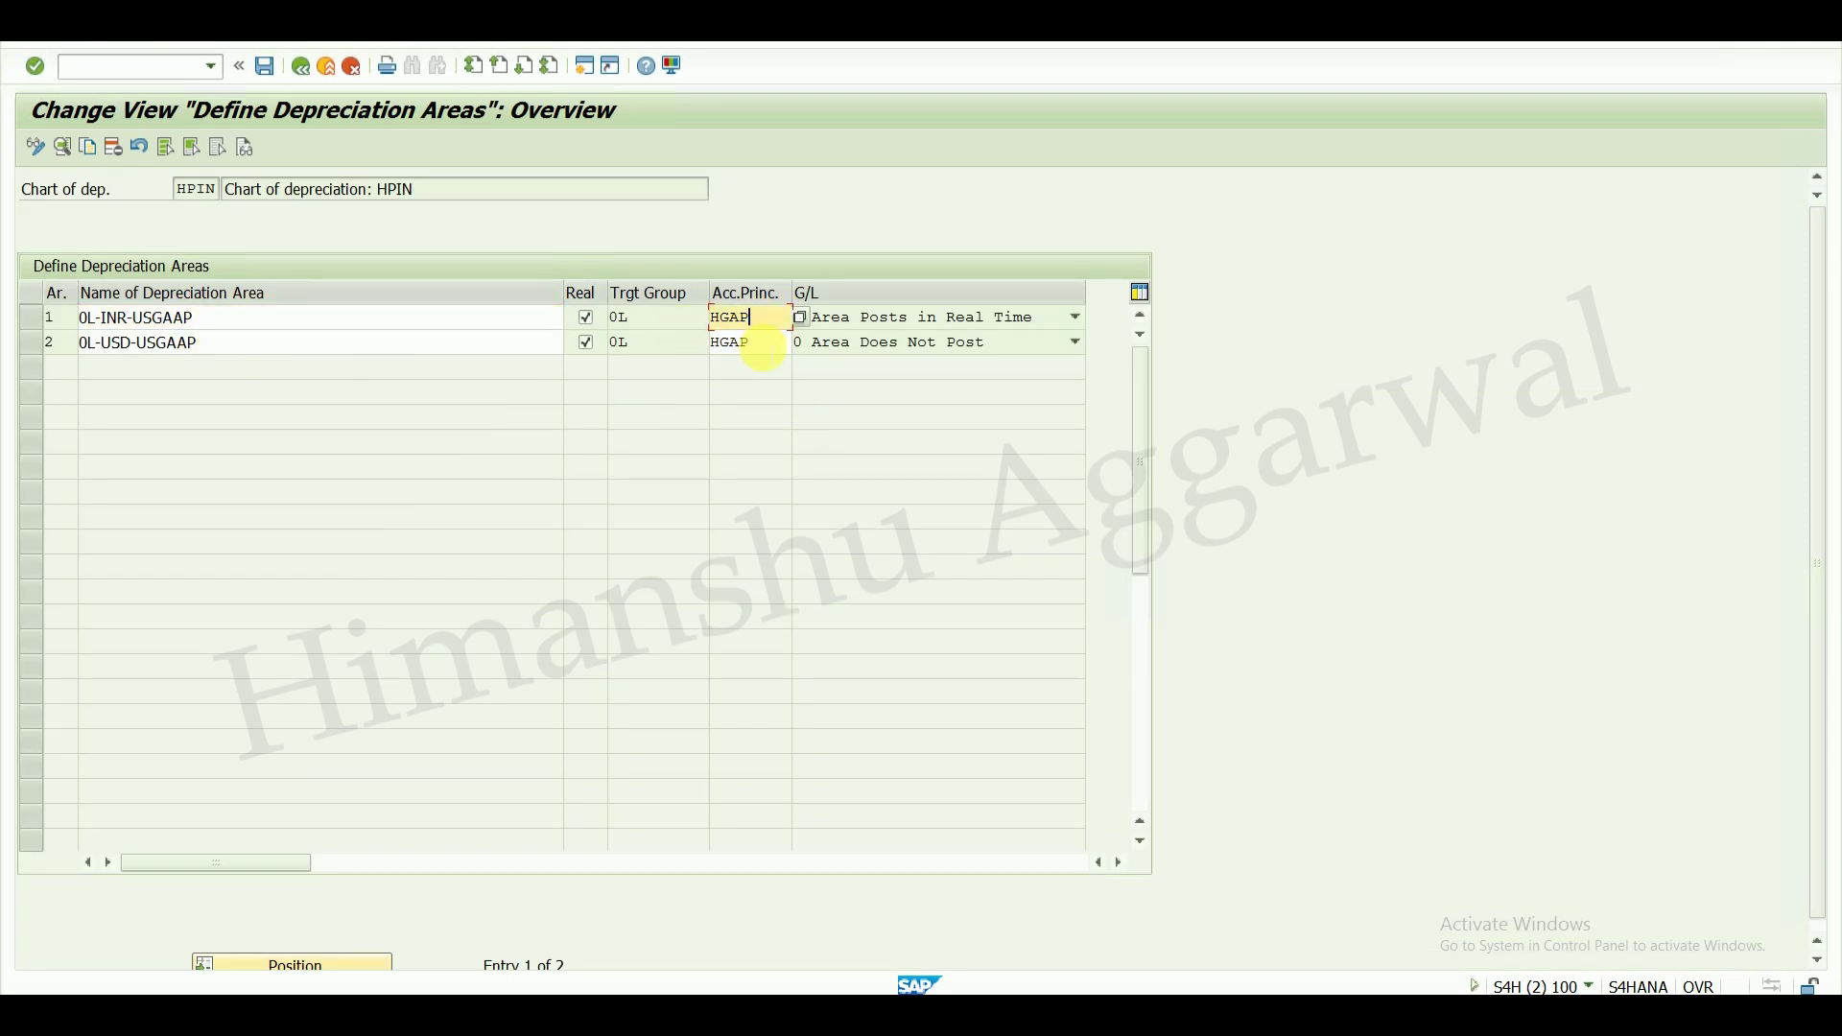
pyautogui.click(637, 319)
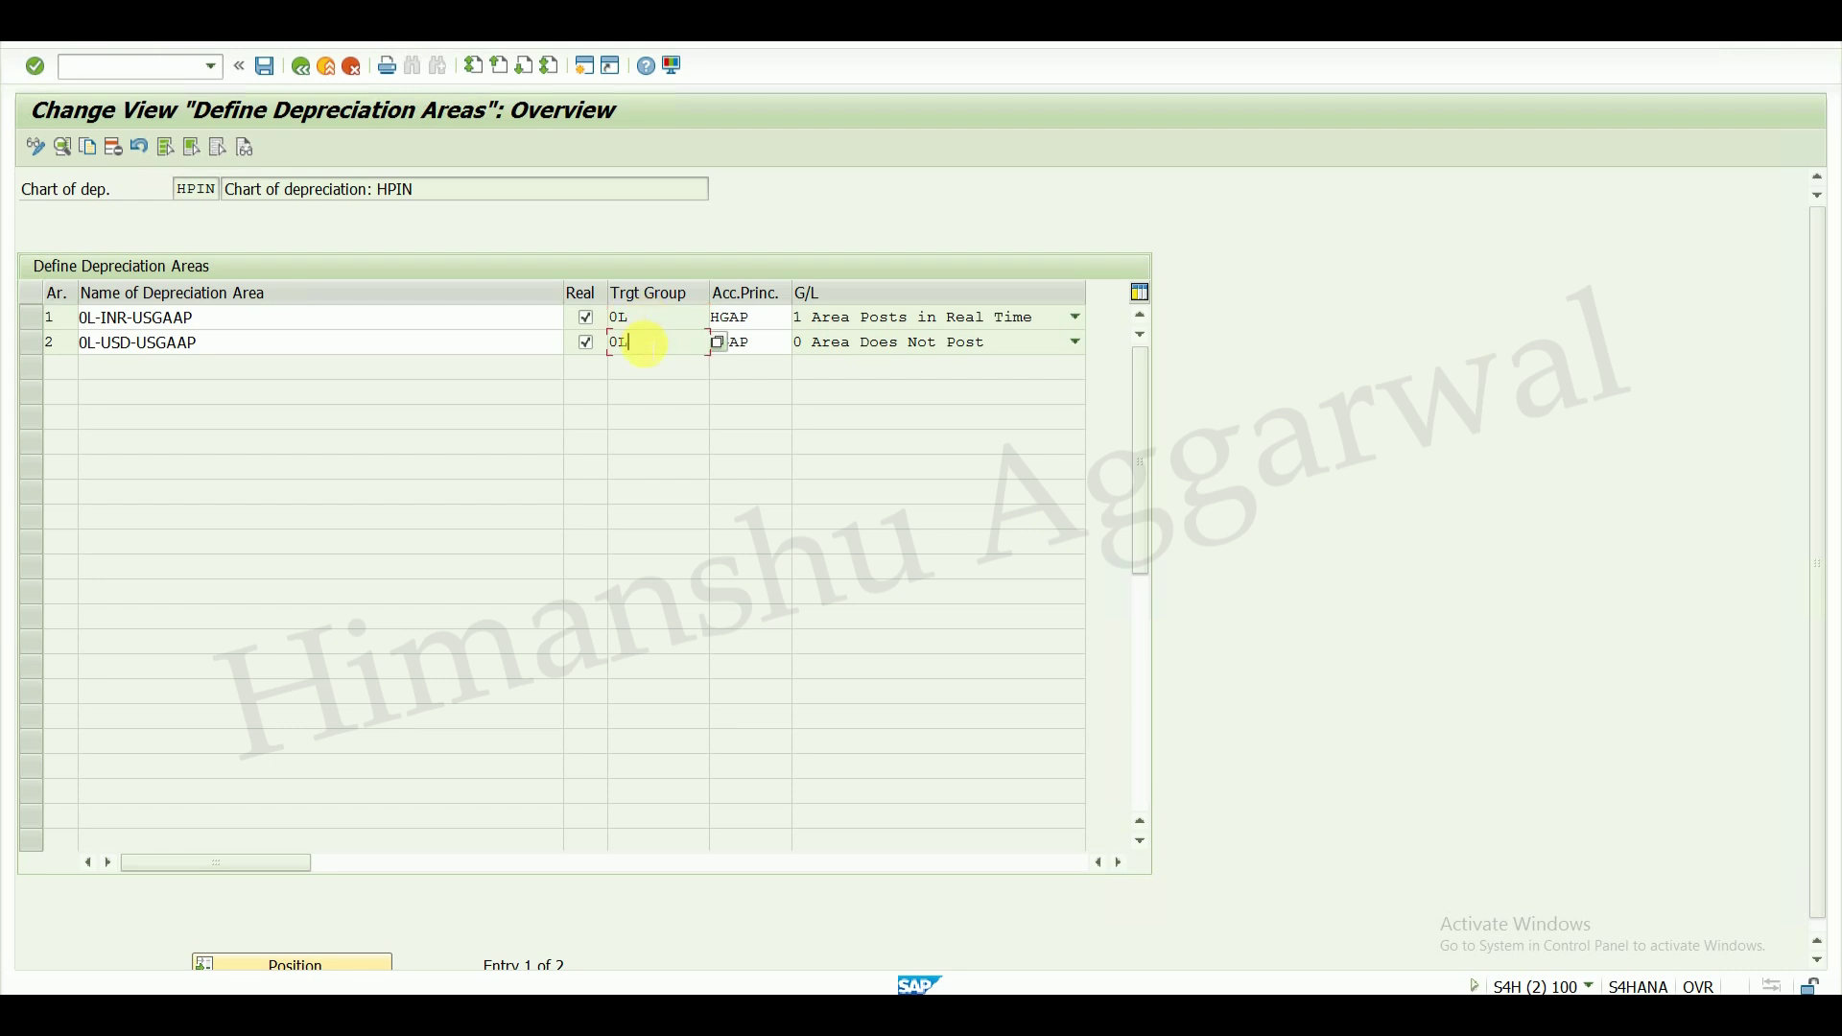
pyautogui.click(43, 318)
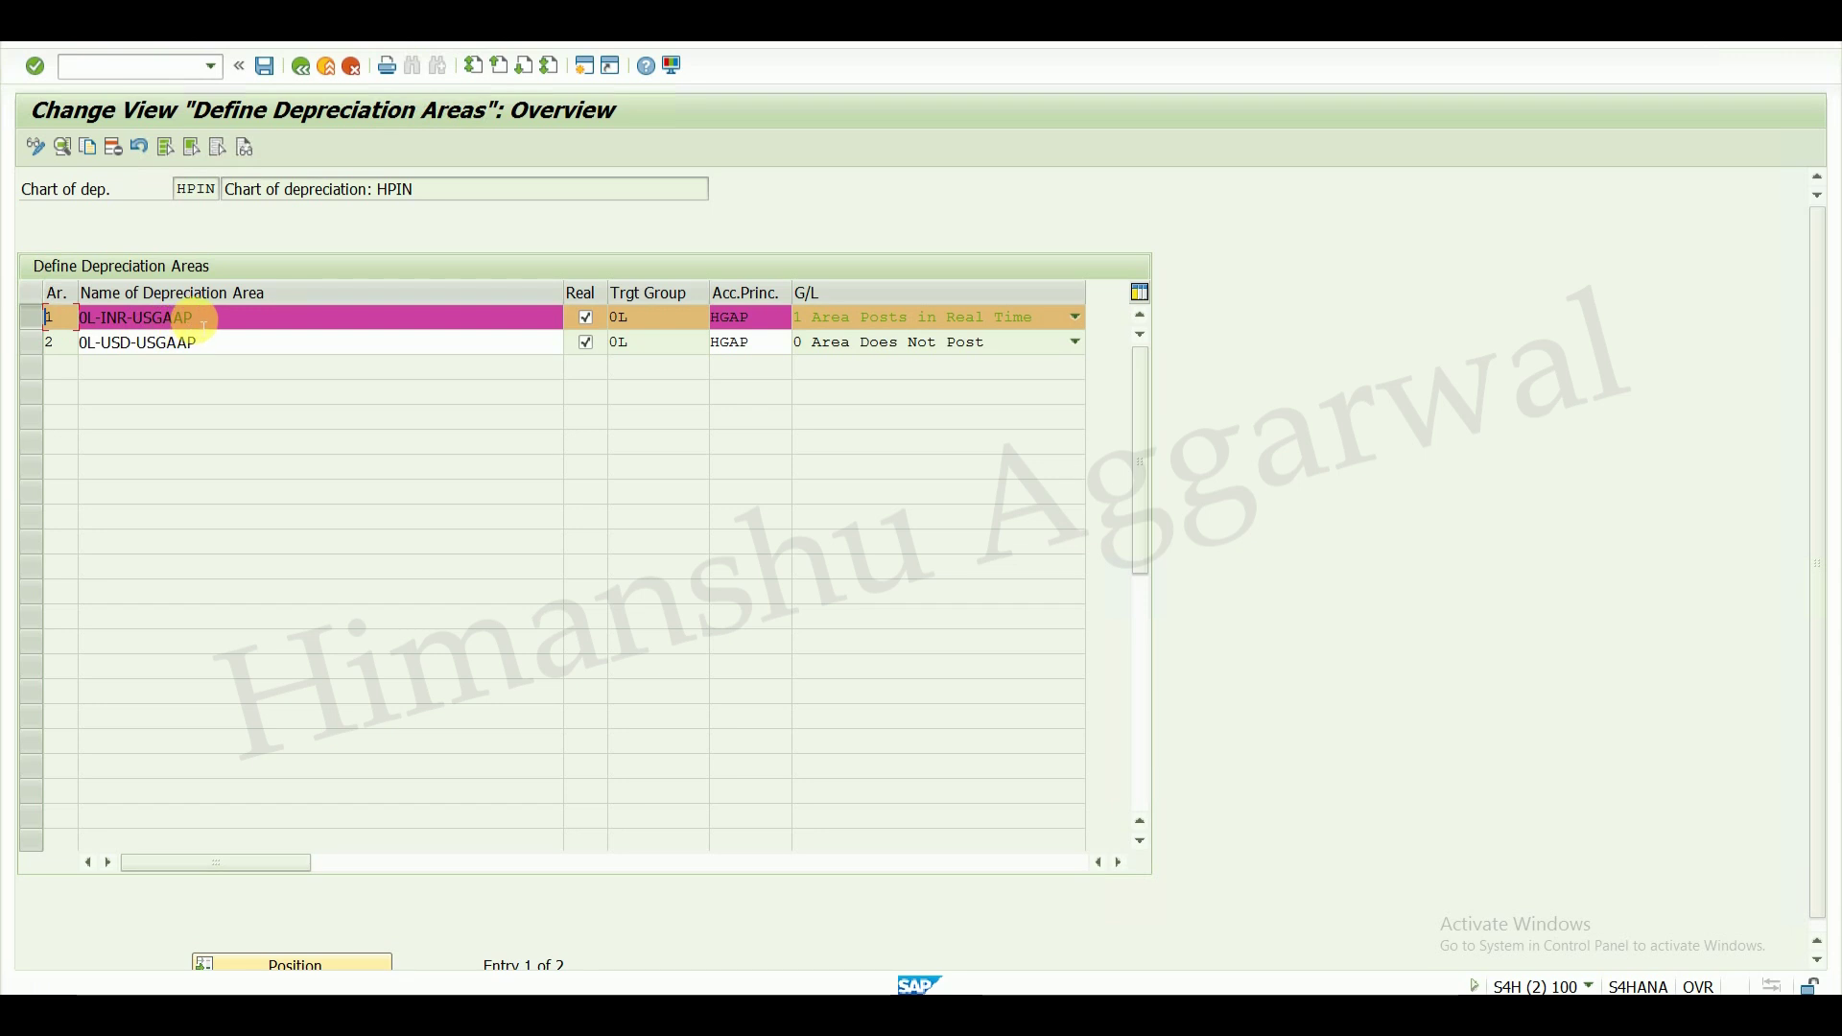
pyautogui.click(139, 320)
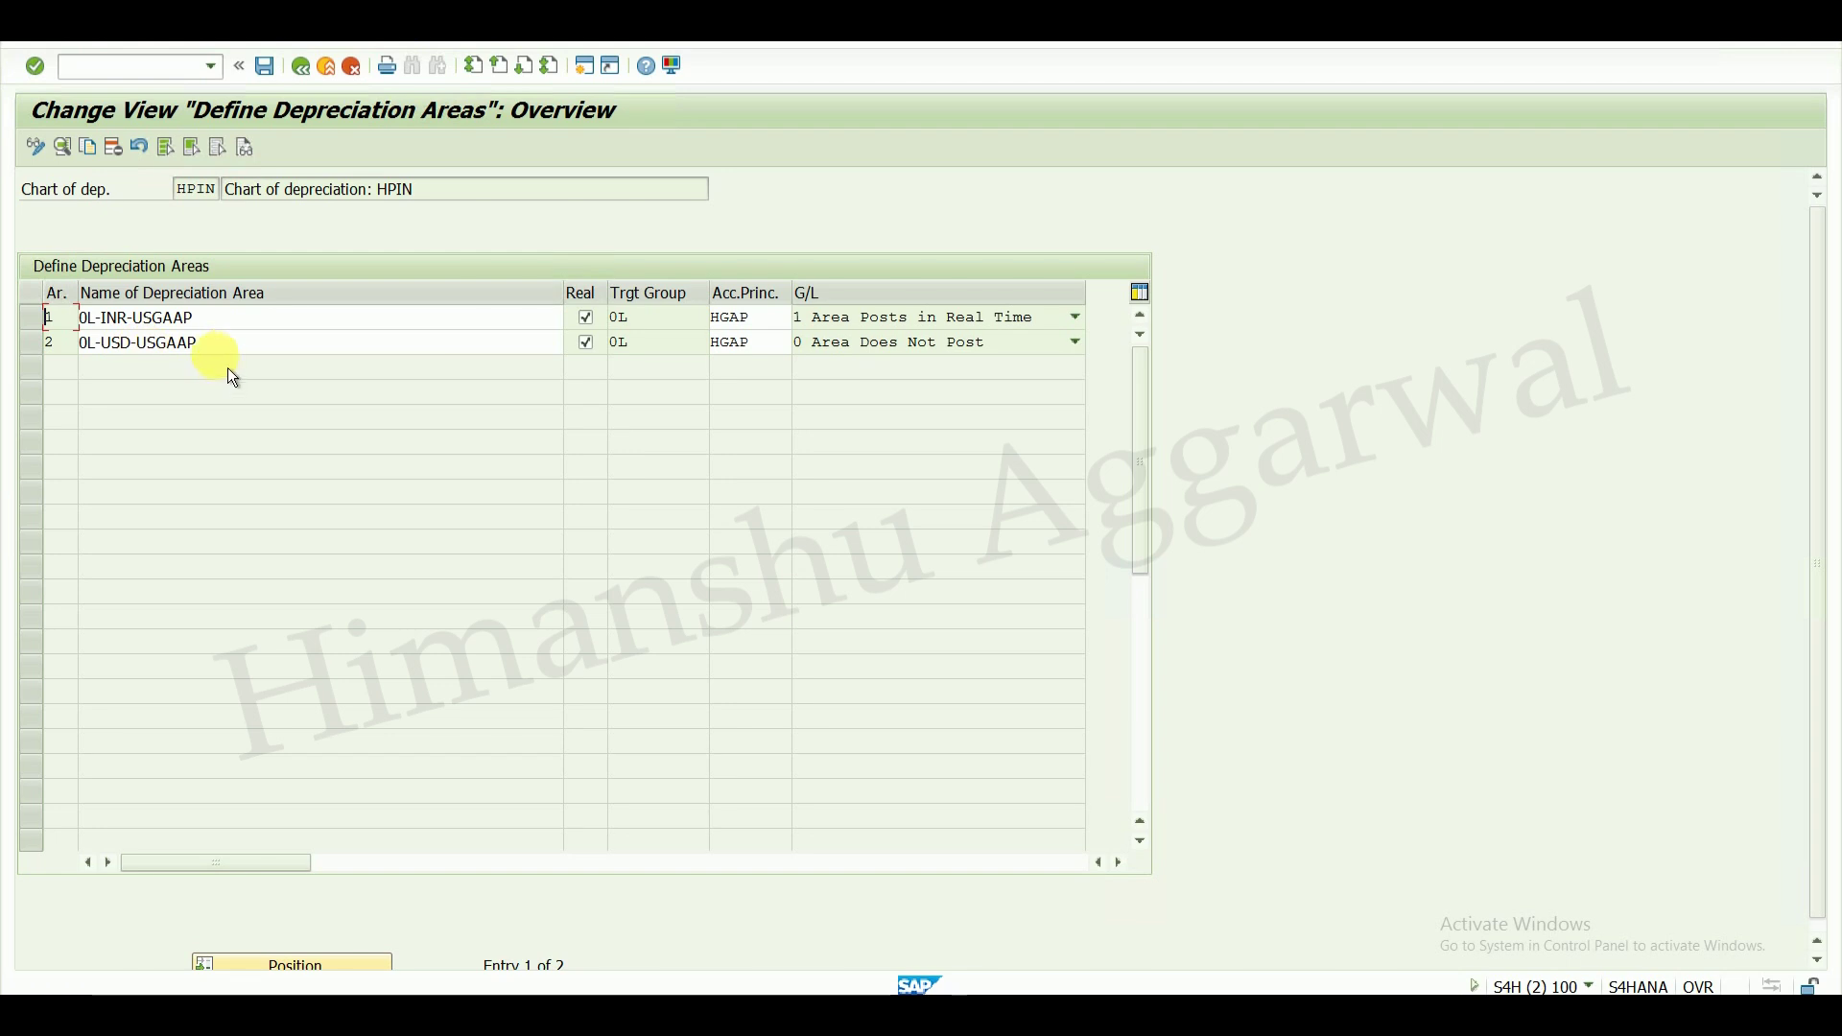
pyautogui.click(224, 323)
pyautogui.click(231, 343)
pyautogui.click(230, 319)
pyautogui.click(255, 343)
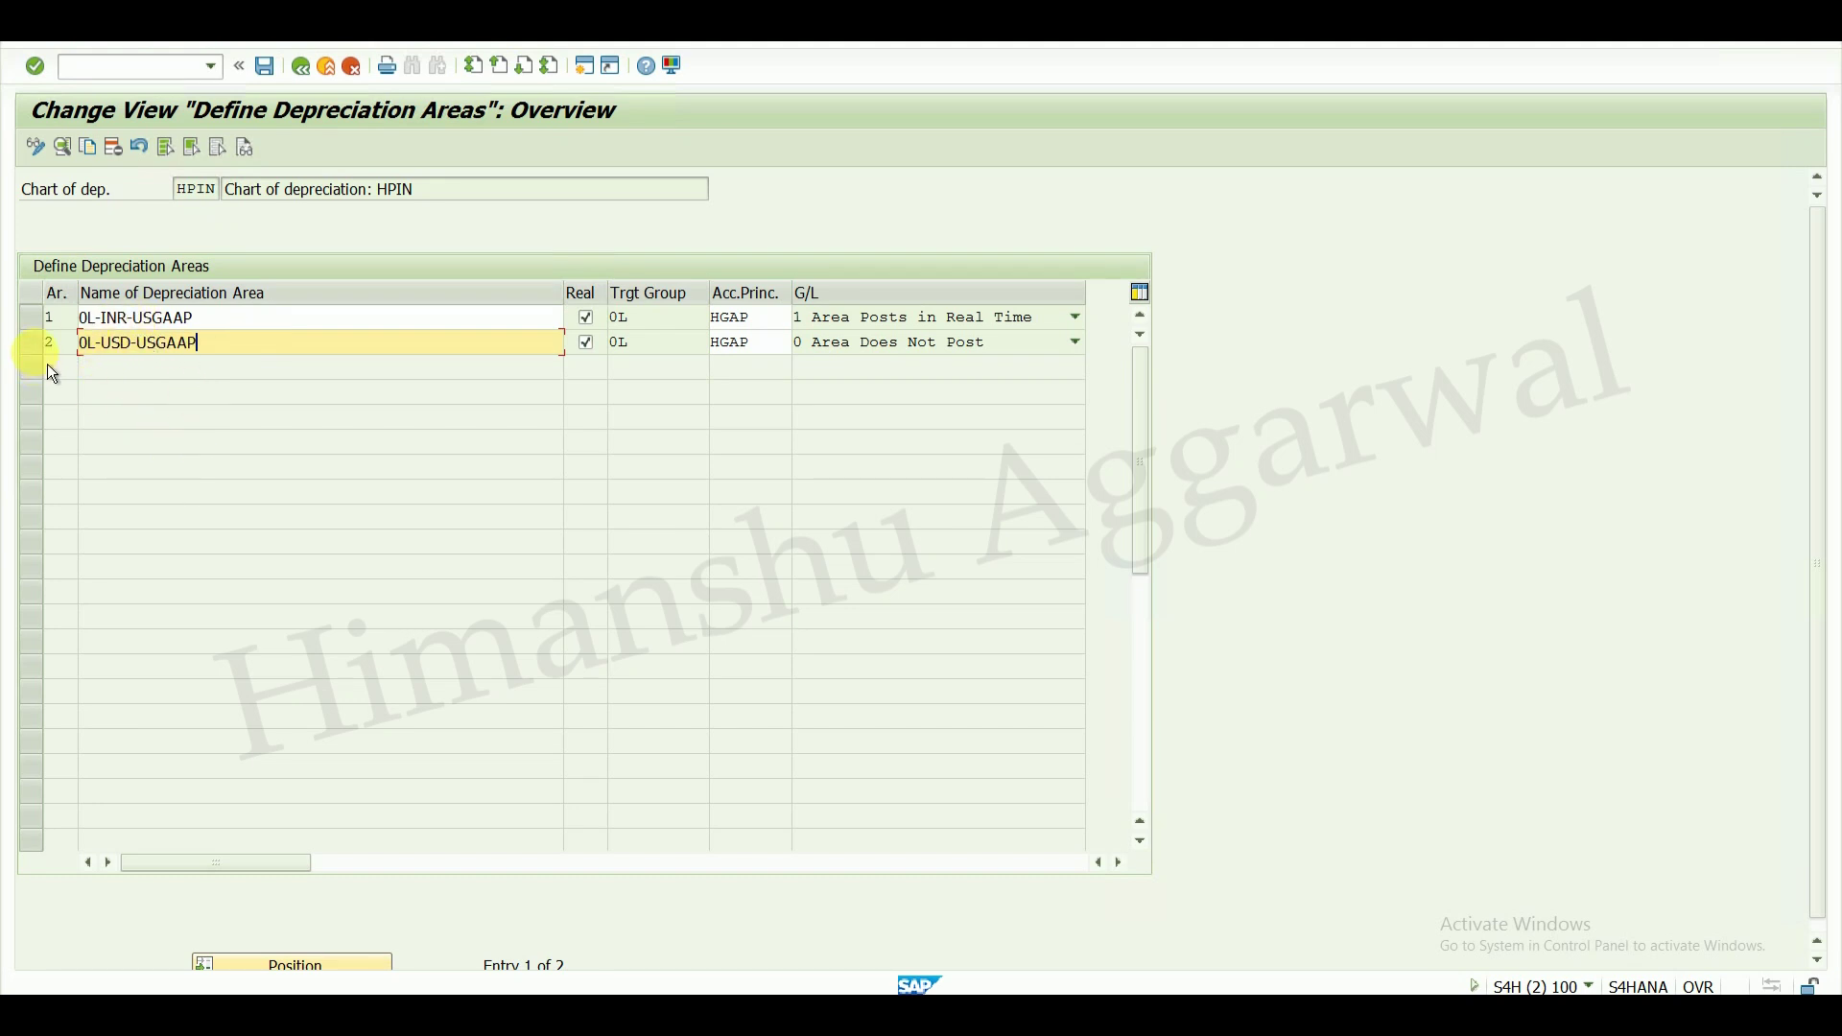
# - Copy depreciation area 1 as area 3 and name it "H1-INR-ICA"
pyautogui.click(34, 318)
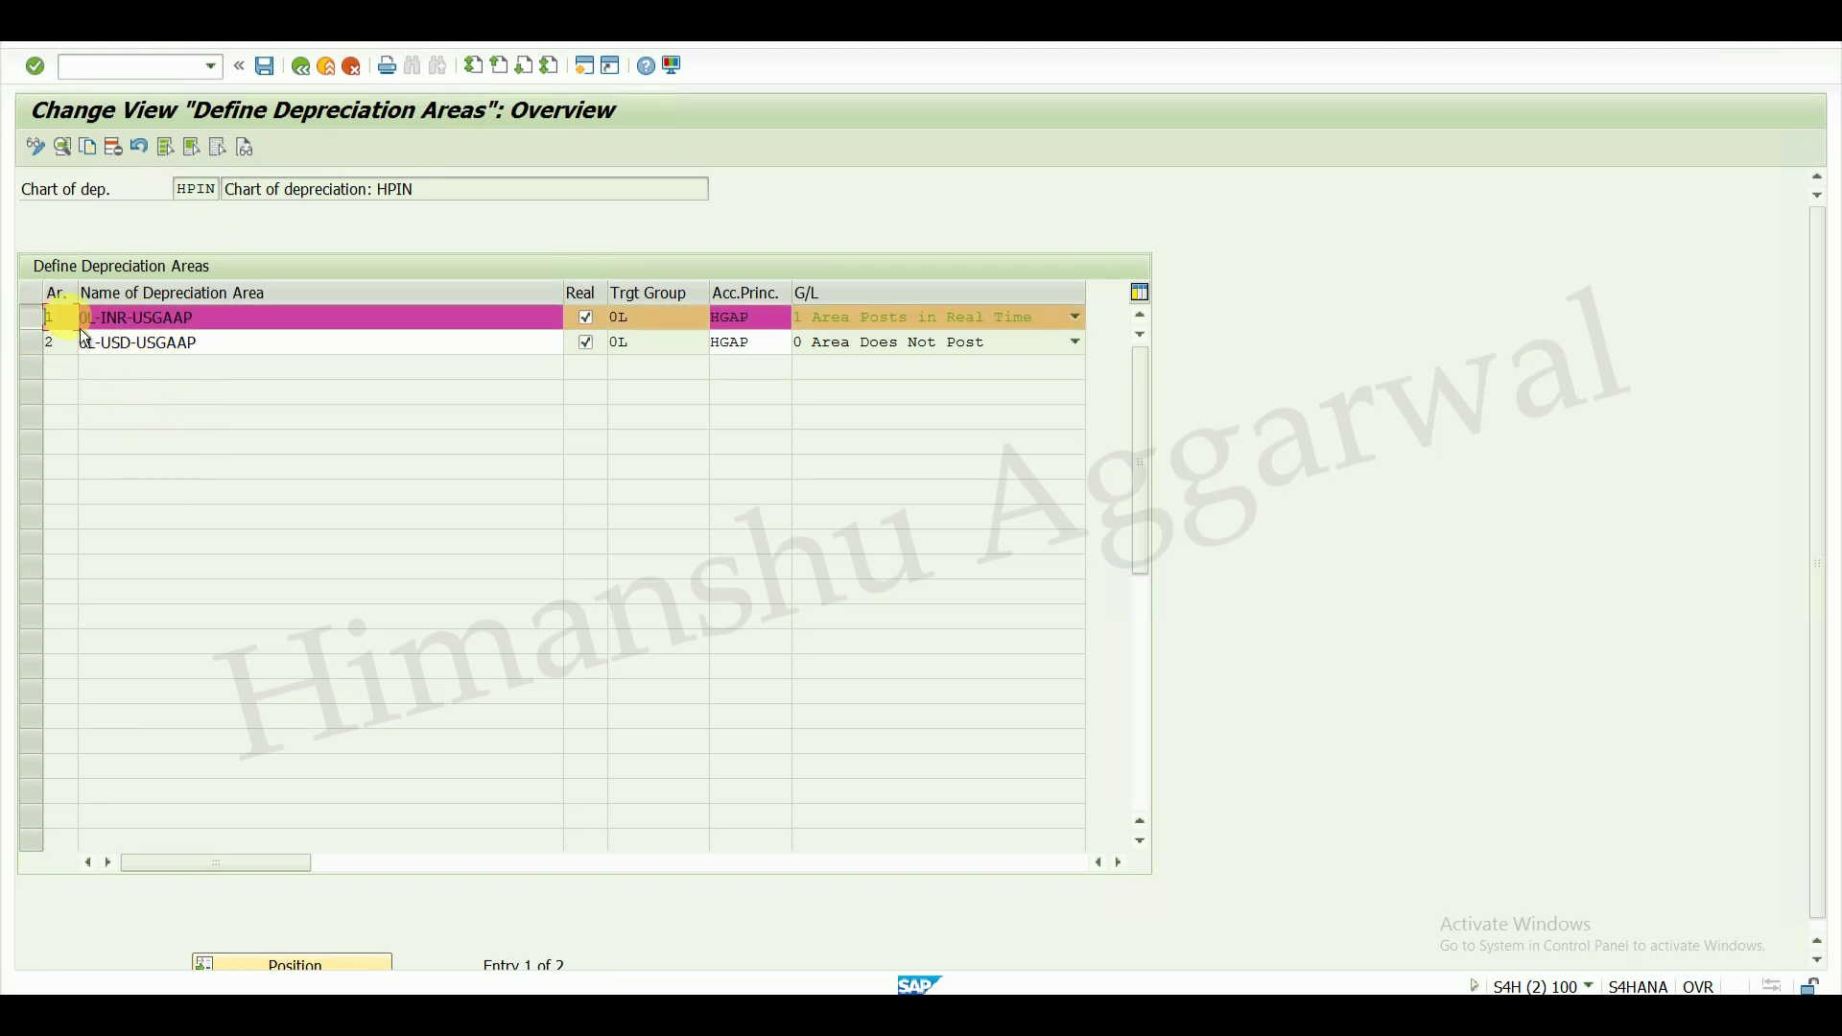
pyautogui.click(88, 147)
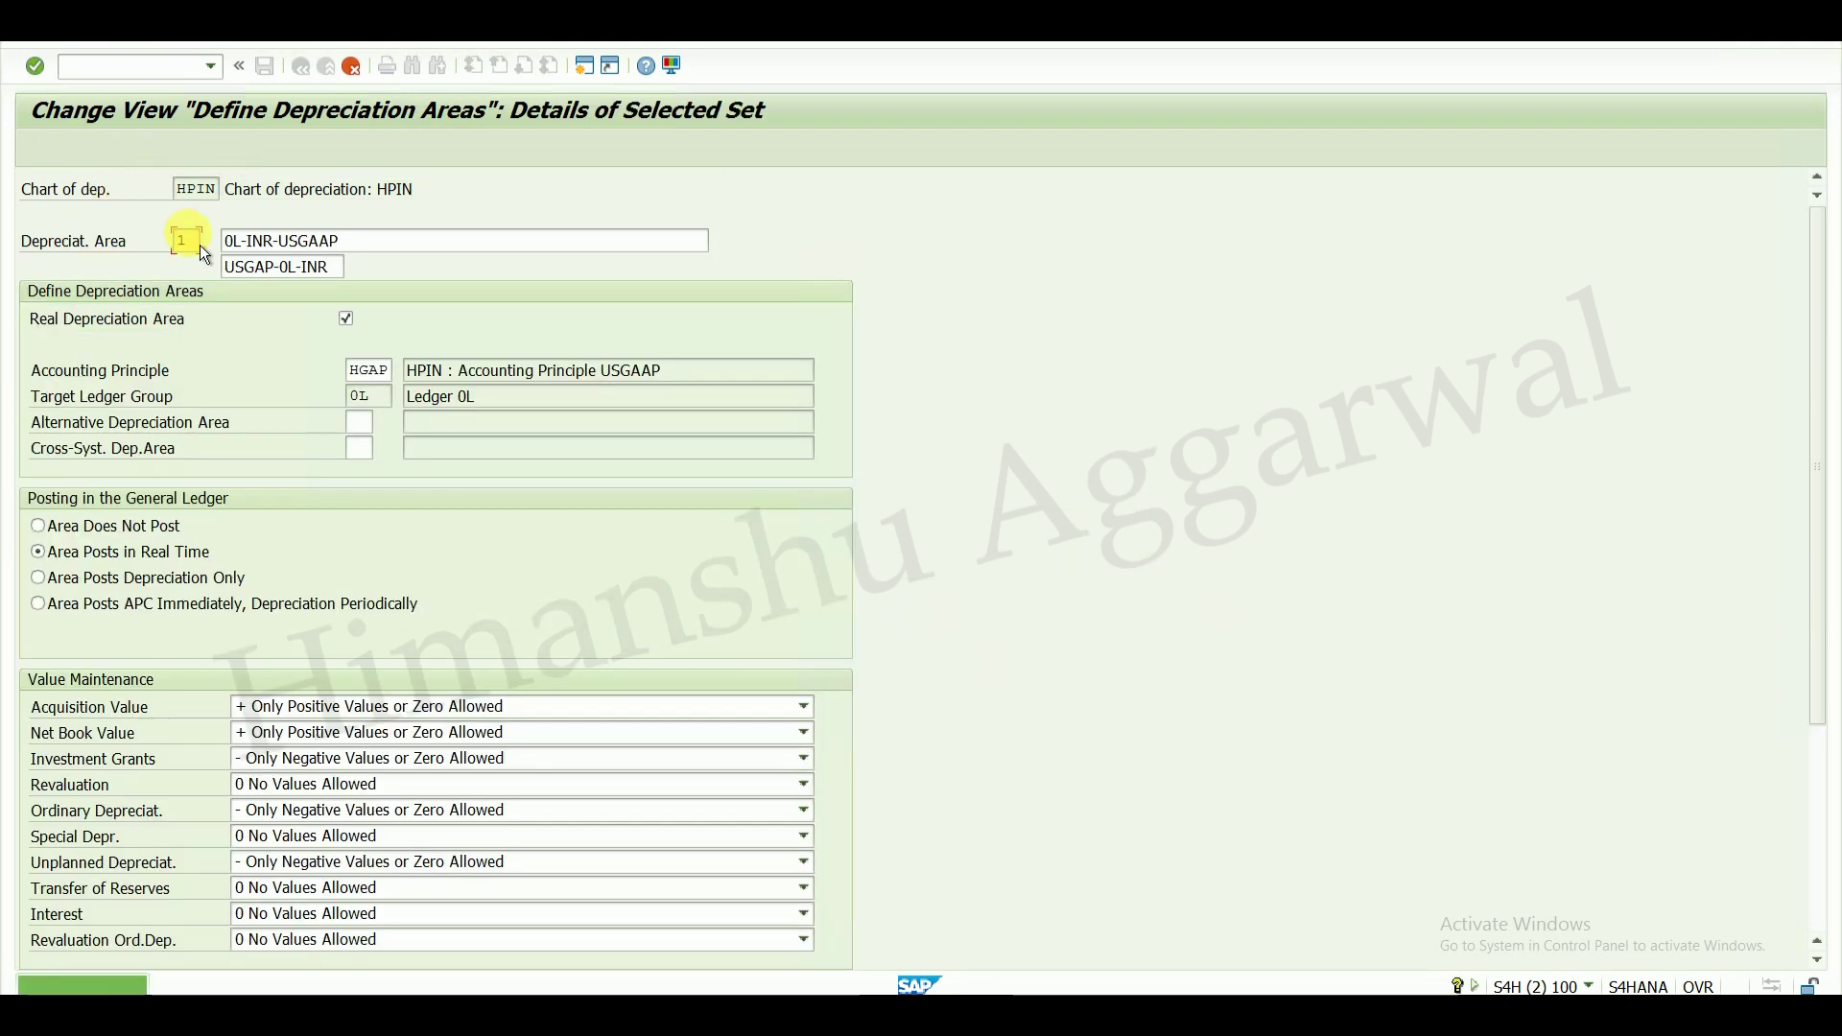
pyautogui.click(188, 240)
pyautogui.press('BackSpace')
pyautogui.write('3')
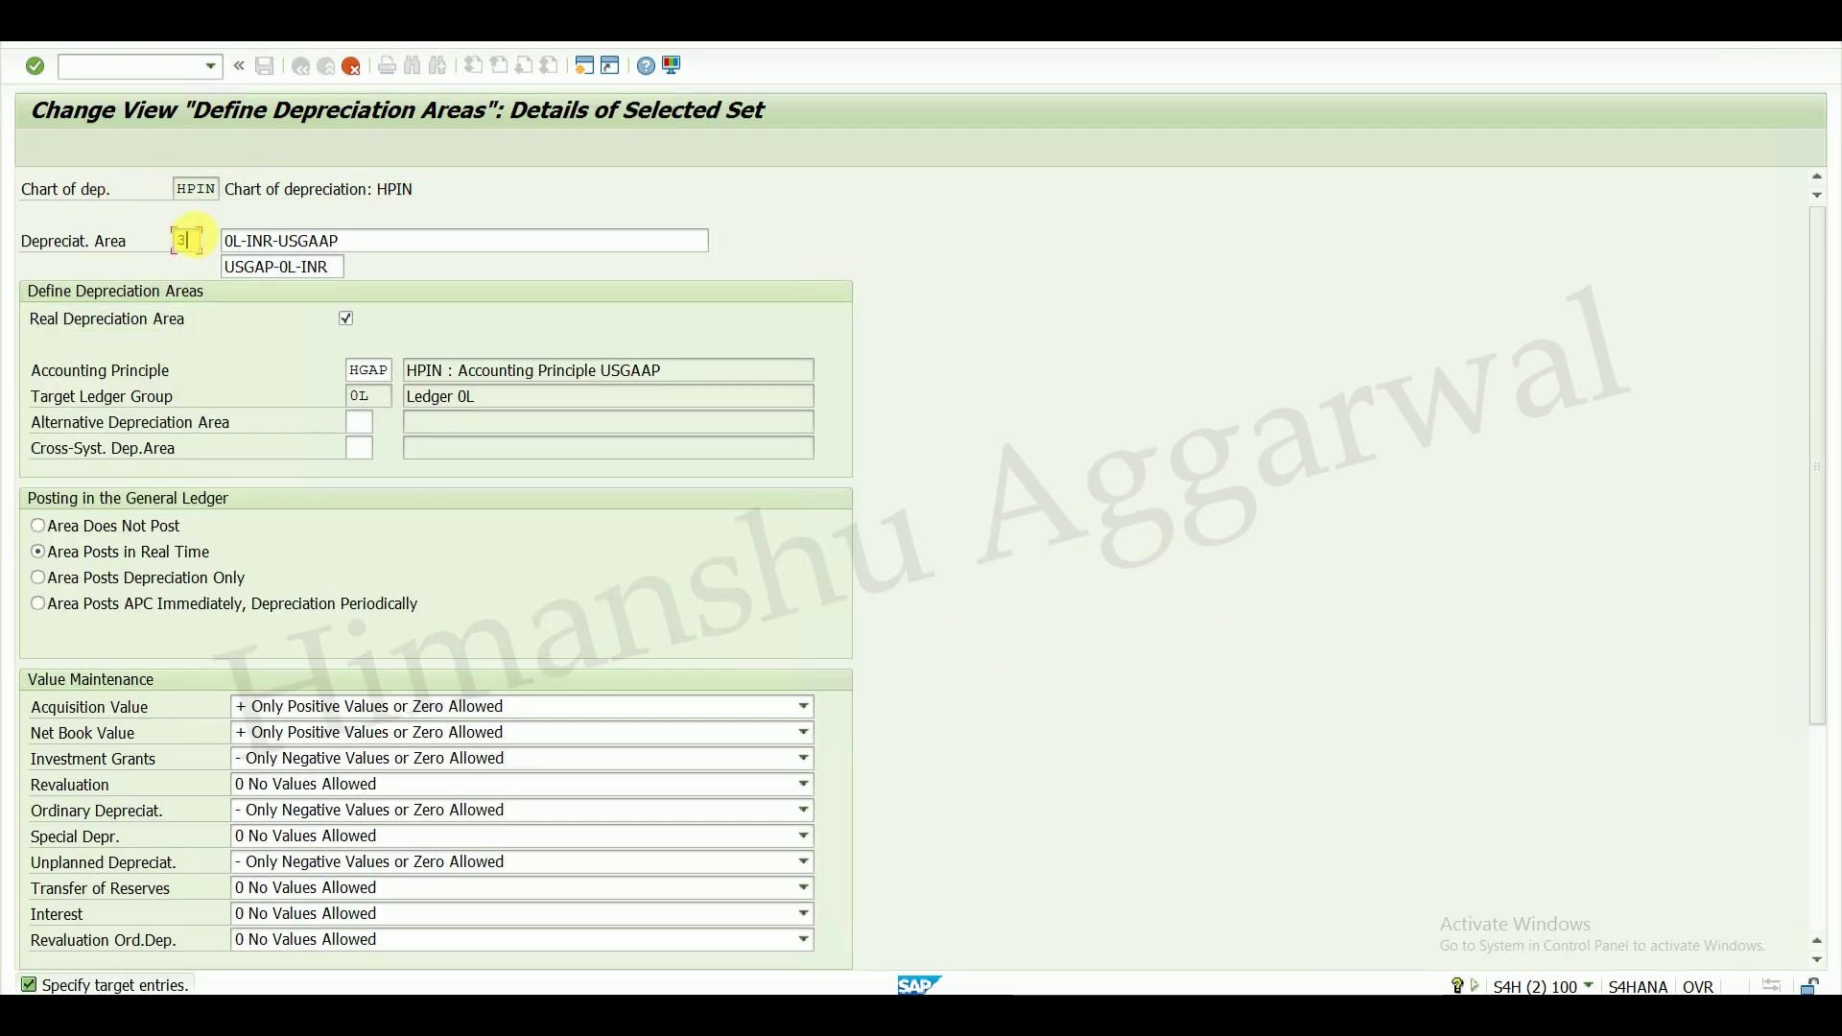
pyautogui.click(223, 240)
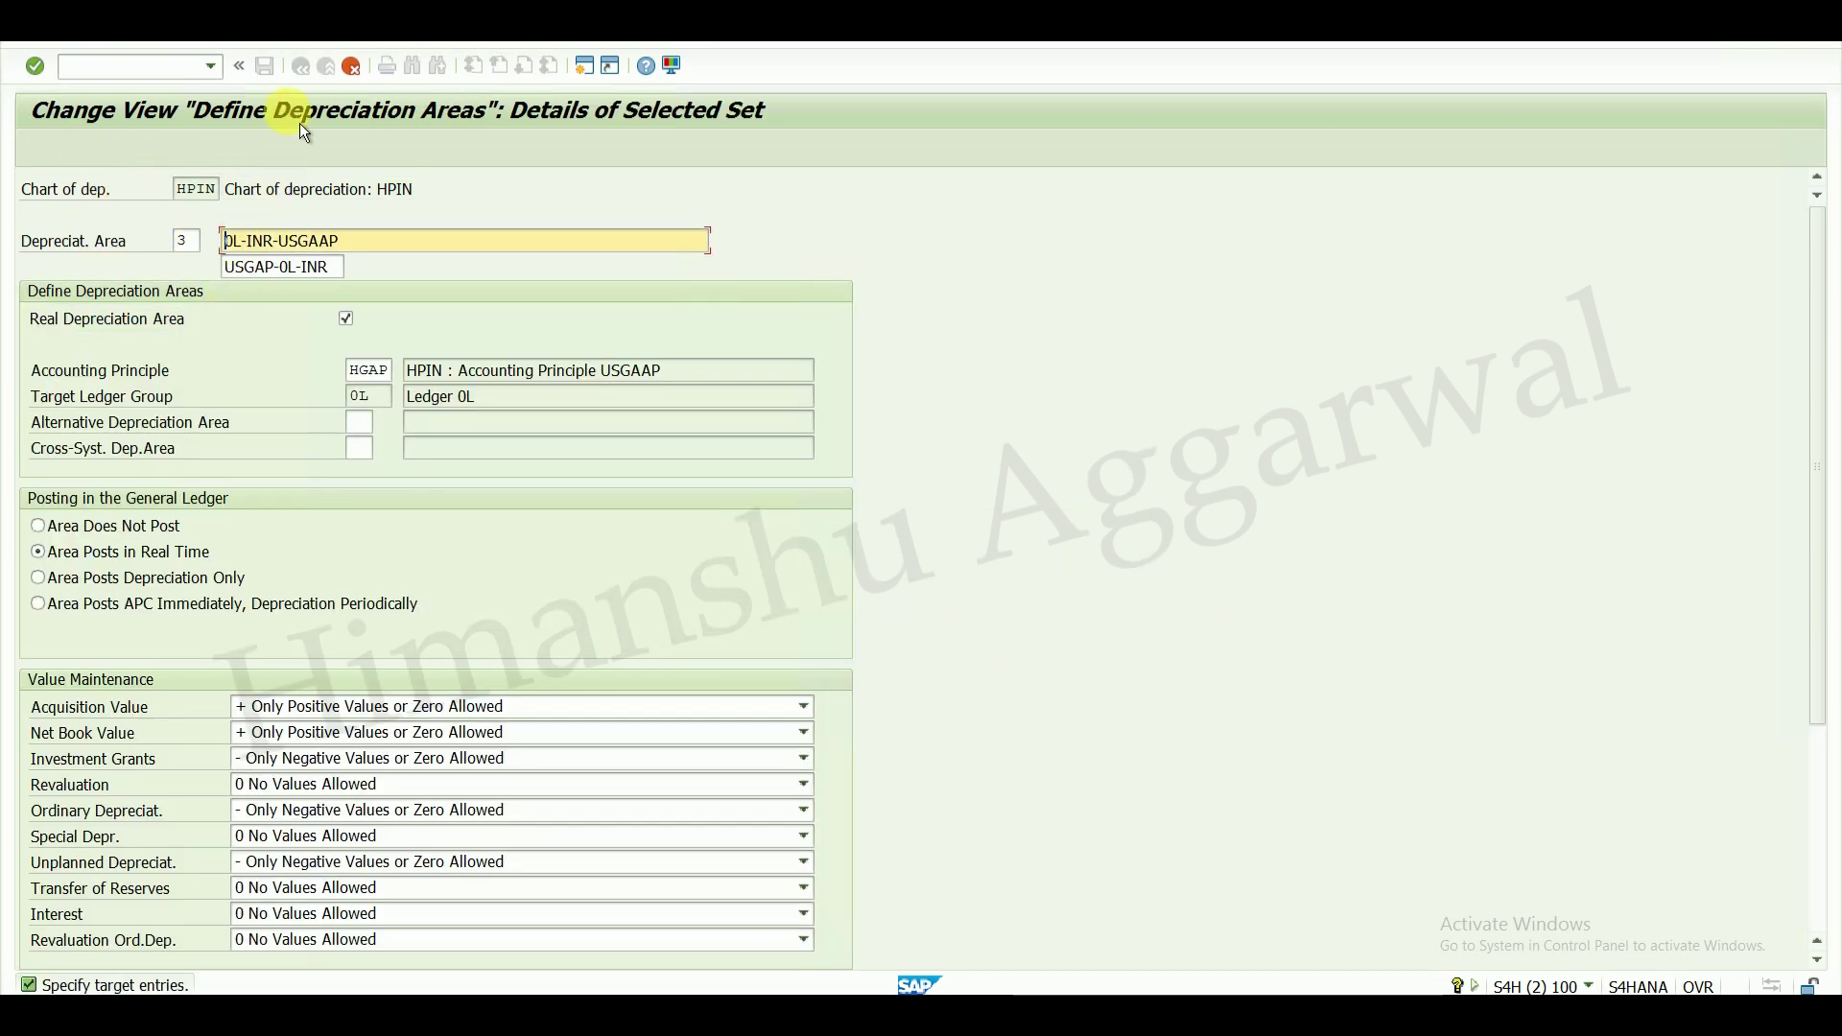
pyautogui.write('H1')
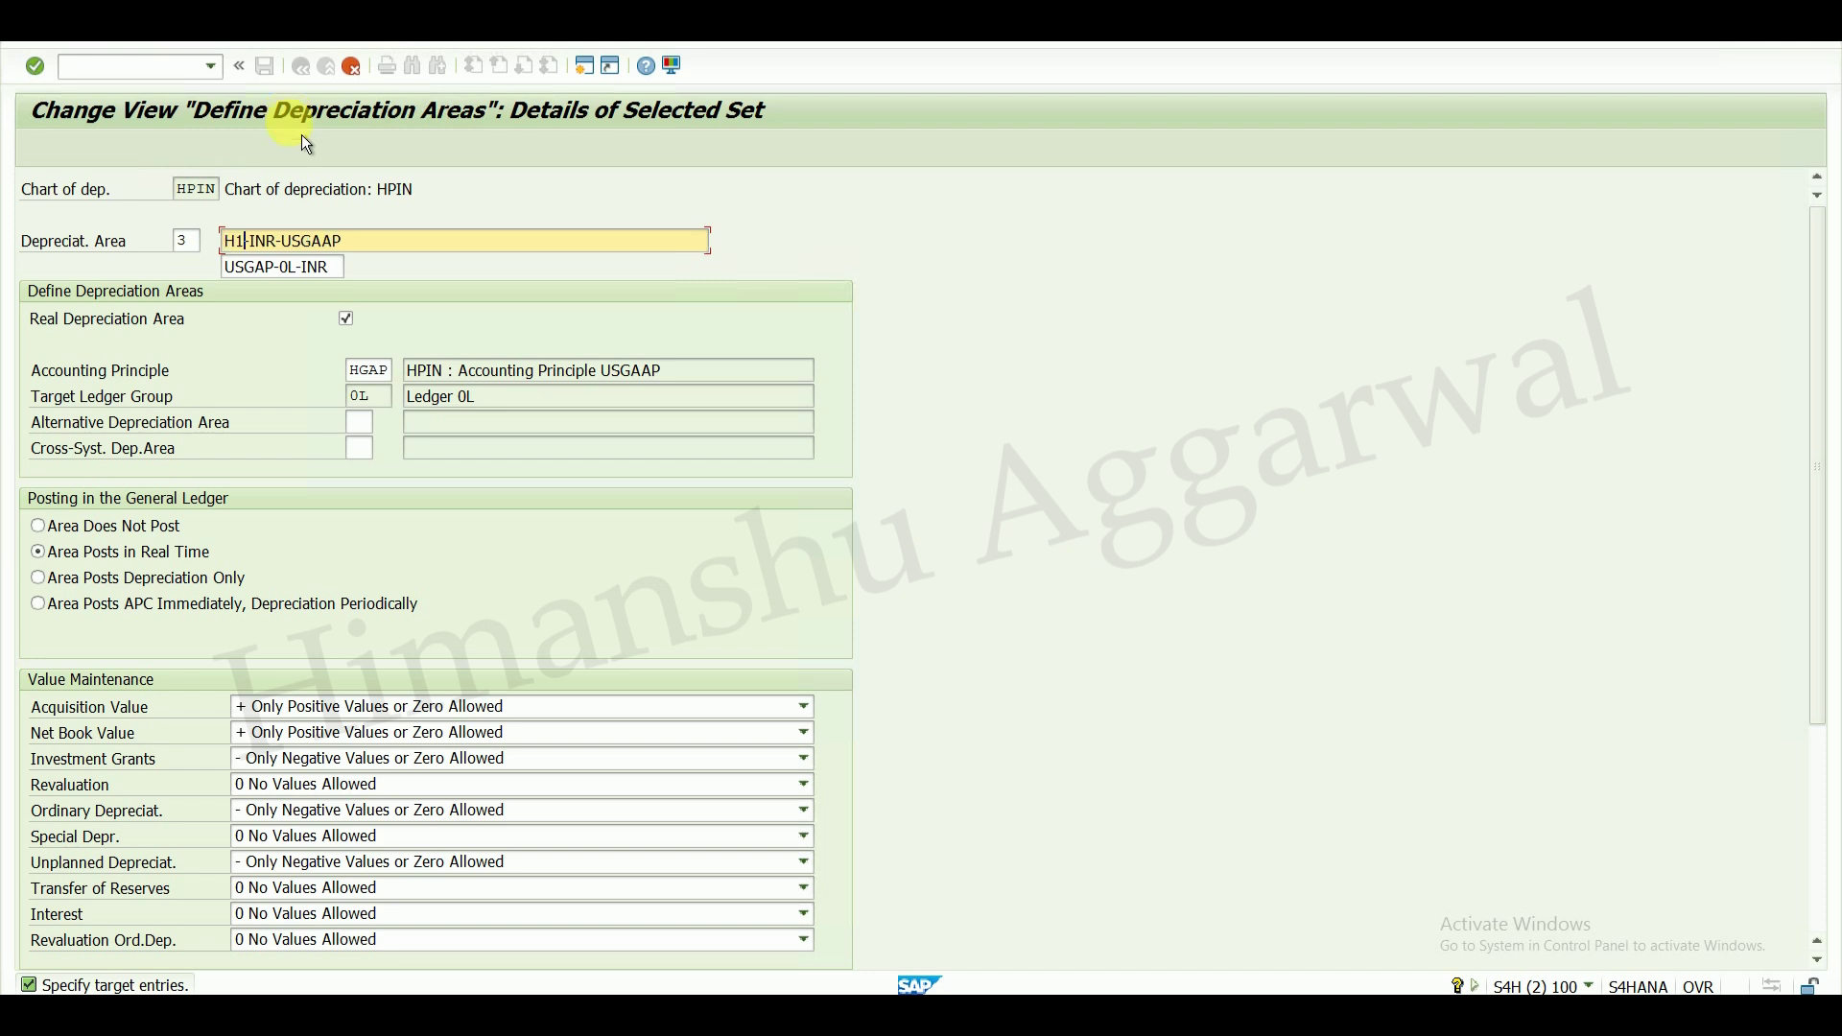
pyautogui.click(284, 240)
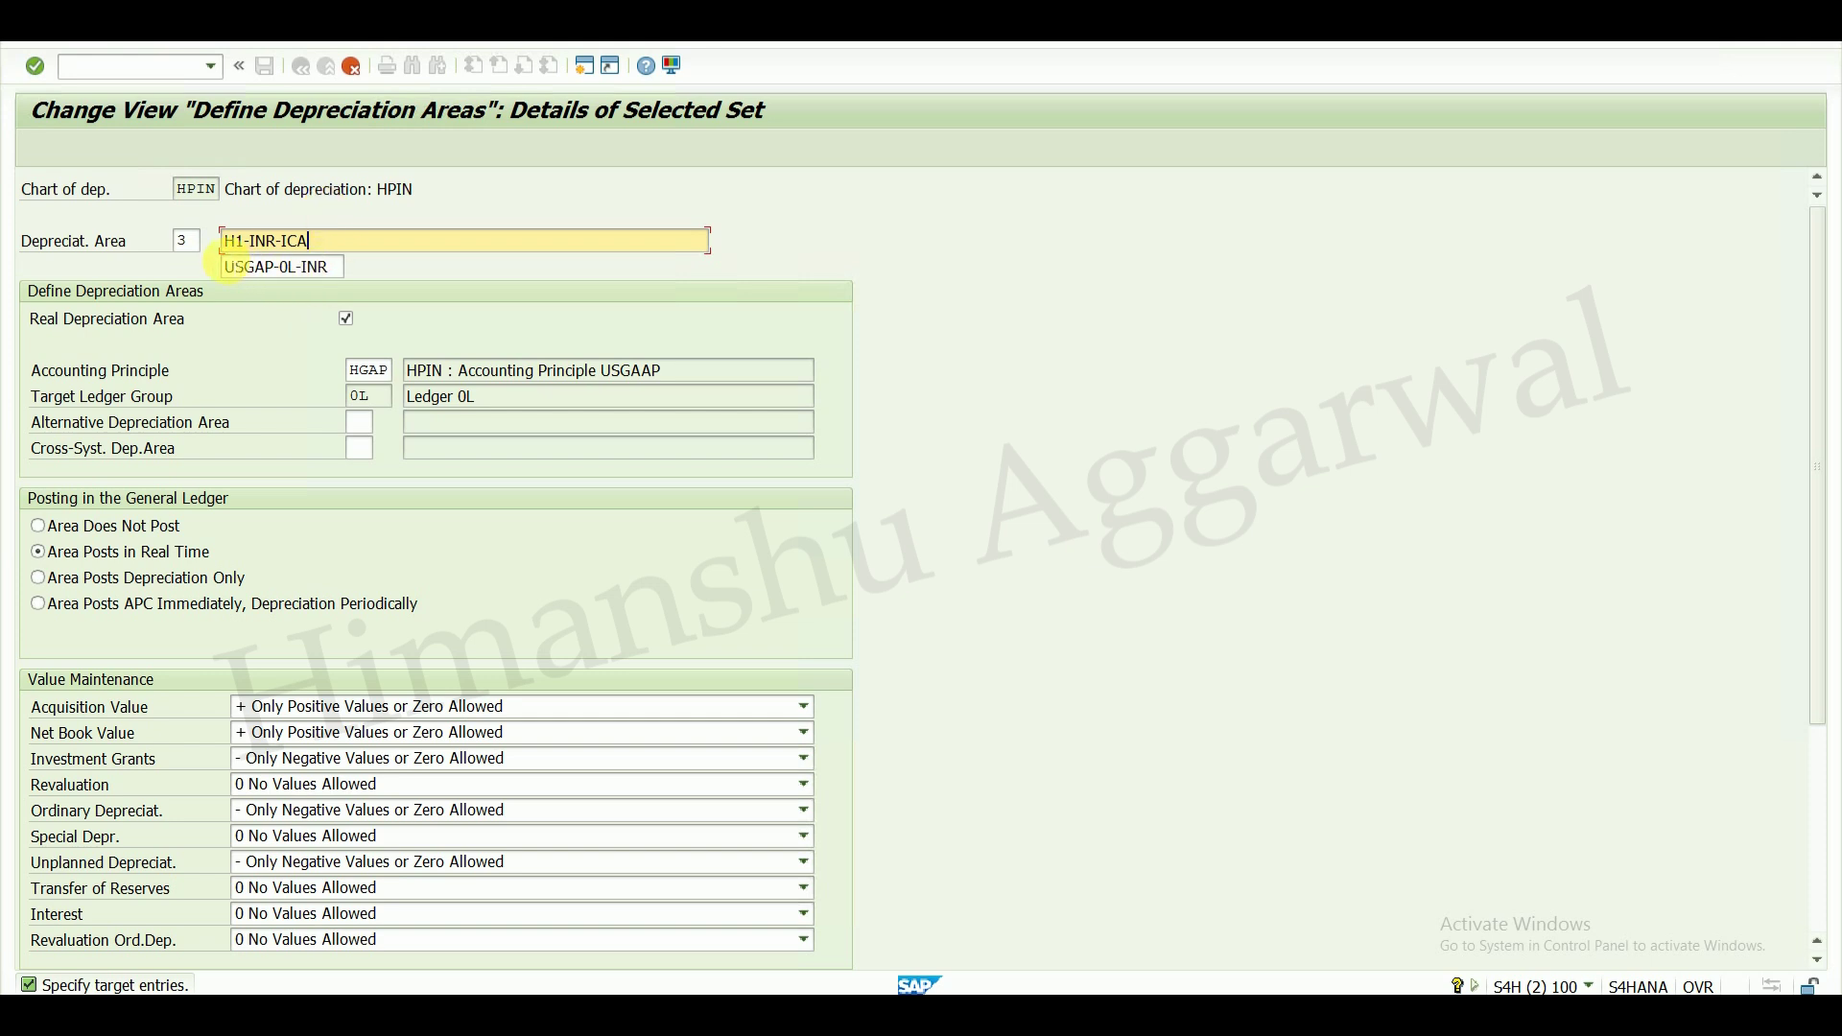
# - Set area 3's short name to "ICA-H1-INR"
pyautogui.click(227, 265)
pyautogui.write('ICA')
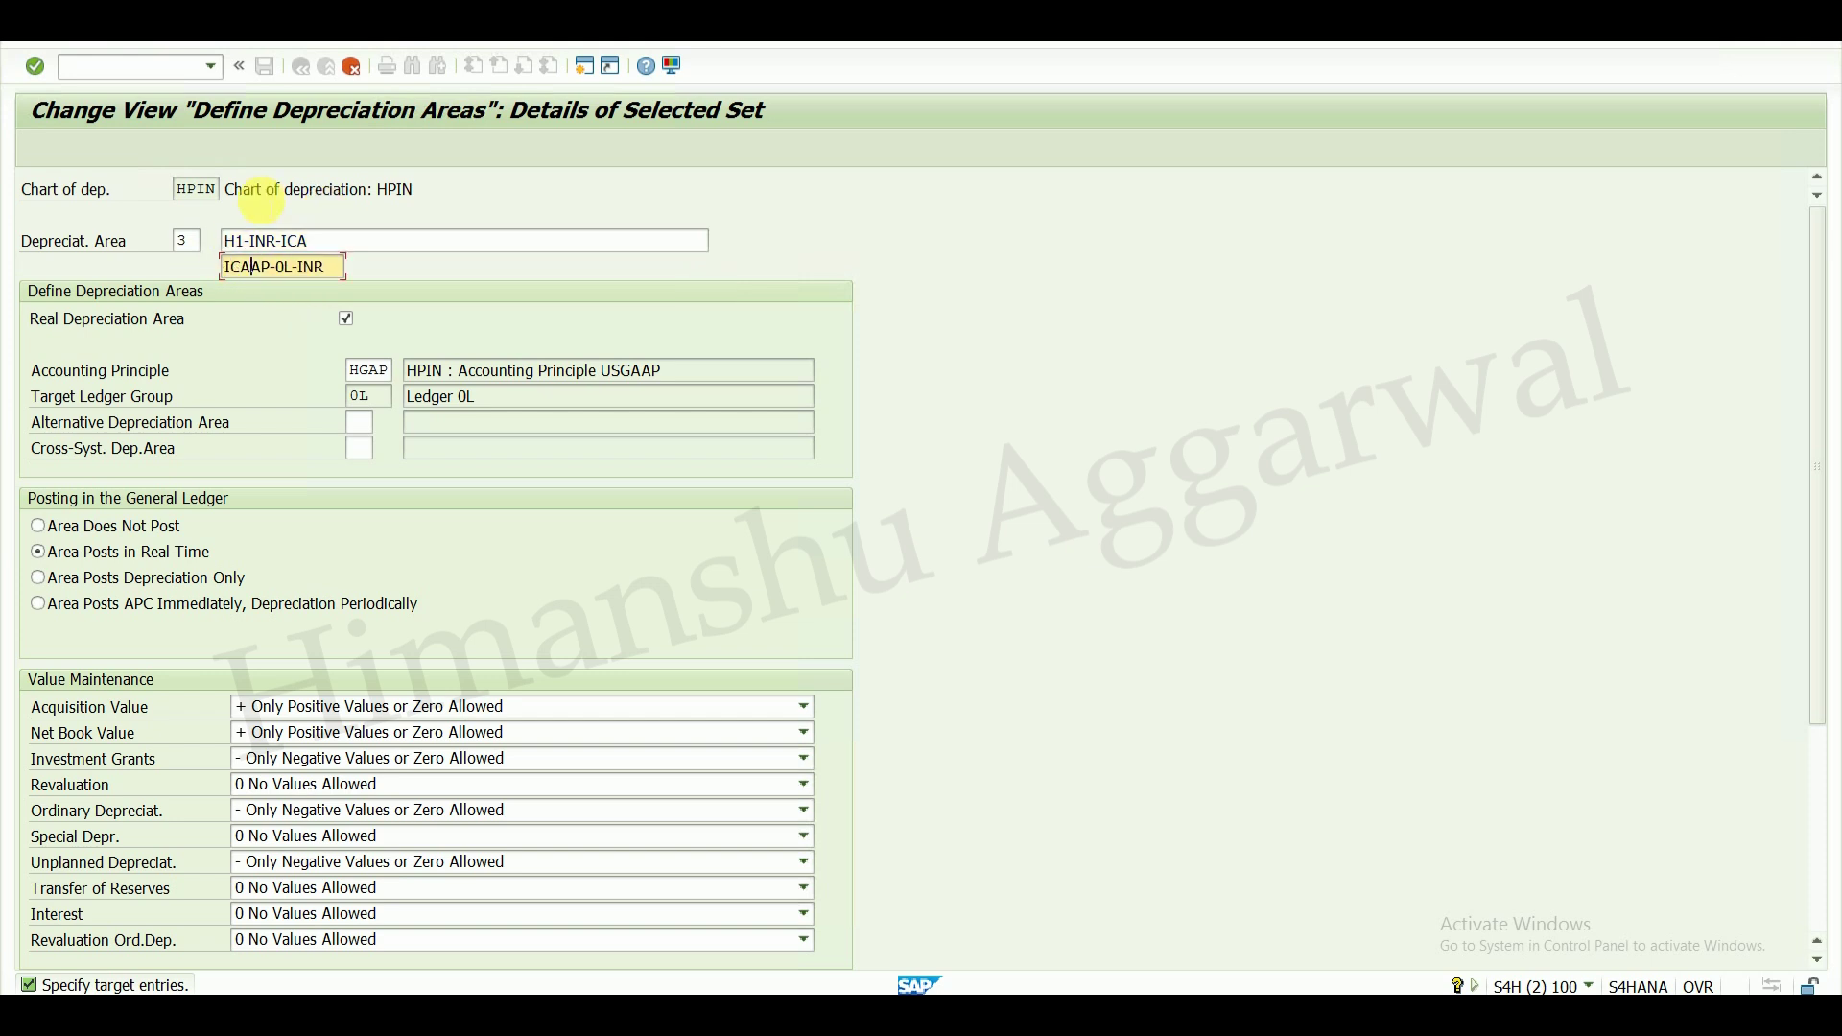
pyautogui.press('Delete')
pyautogui.press('Delete')
pyautogui.write('H1')
# - Assign accounting principle HICA to depreciation area 3, then check its target ledger group and accounting principle in the overview
pyautogui.doubleClick(376, 371)
pyautogui.write('H')
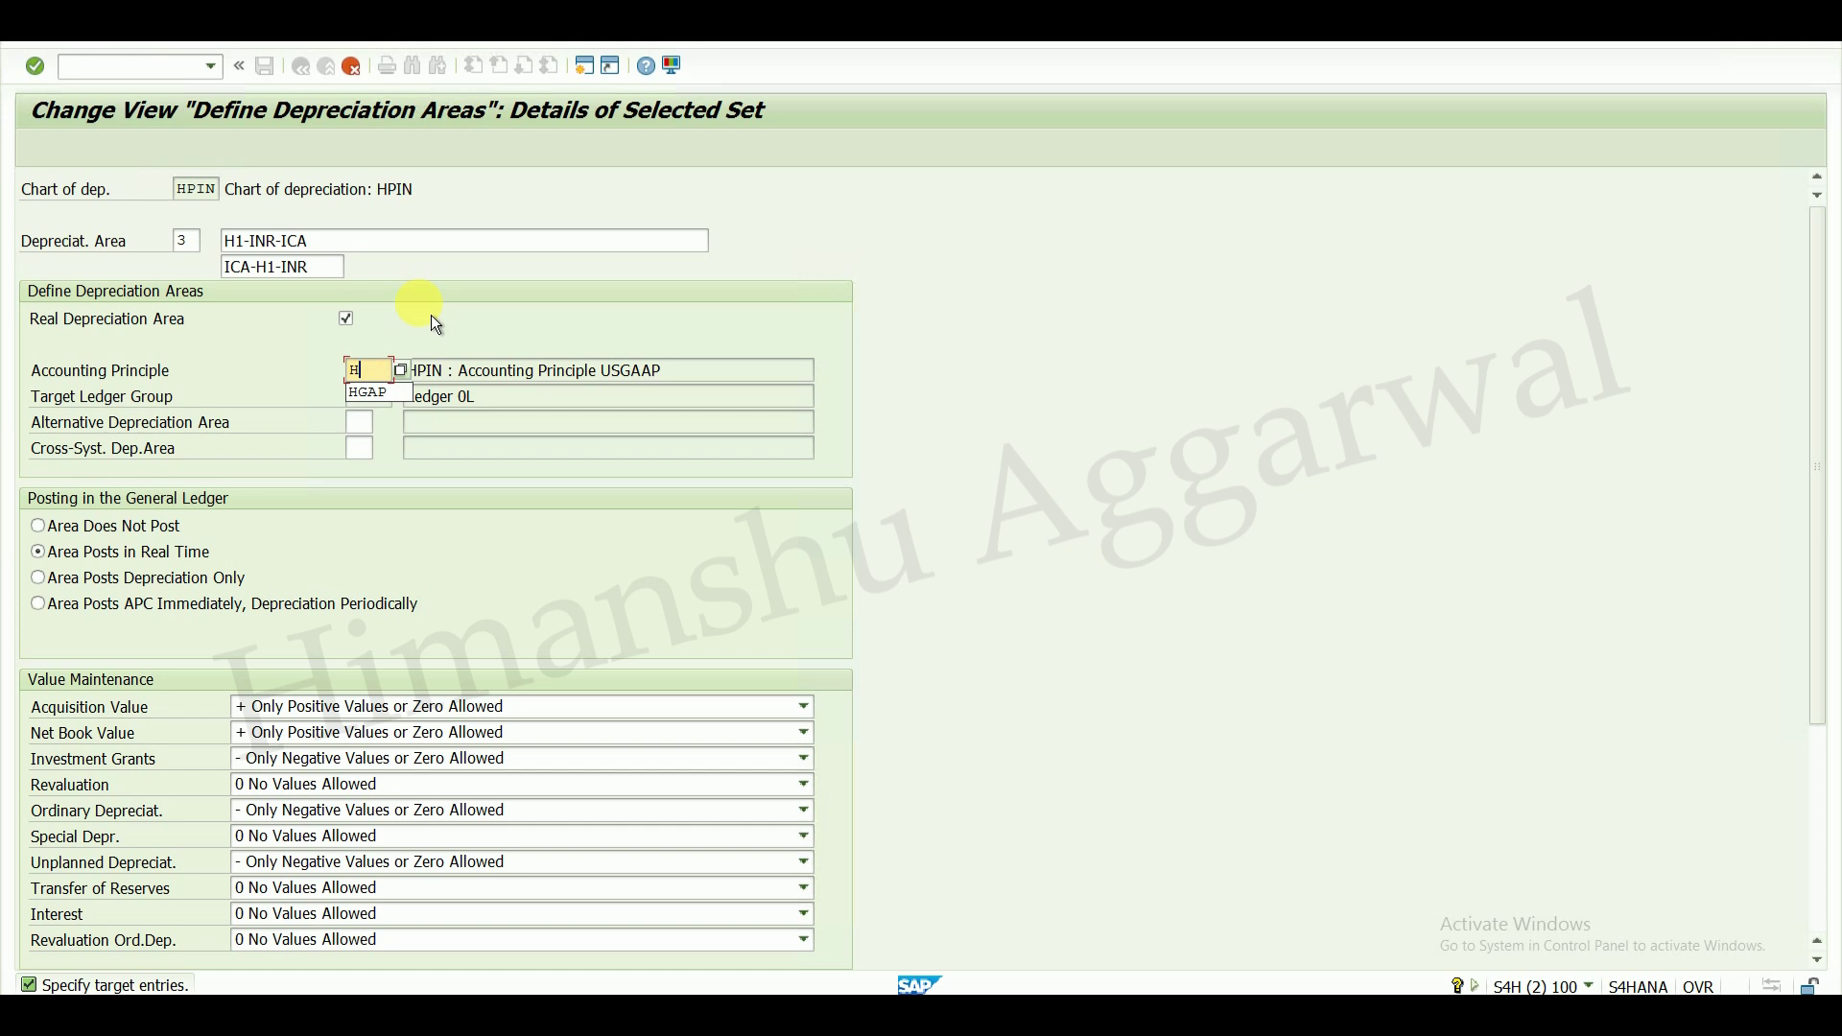
pyautogui.press('BackSpace')
pyautogui.click(410, 374)
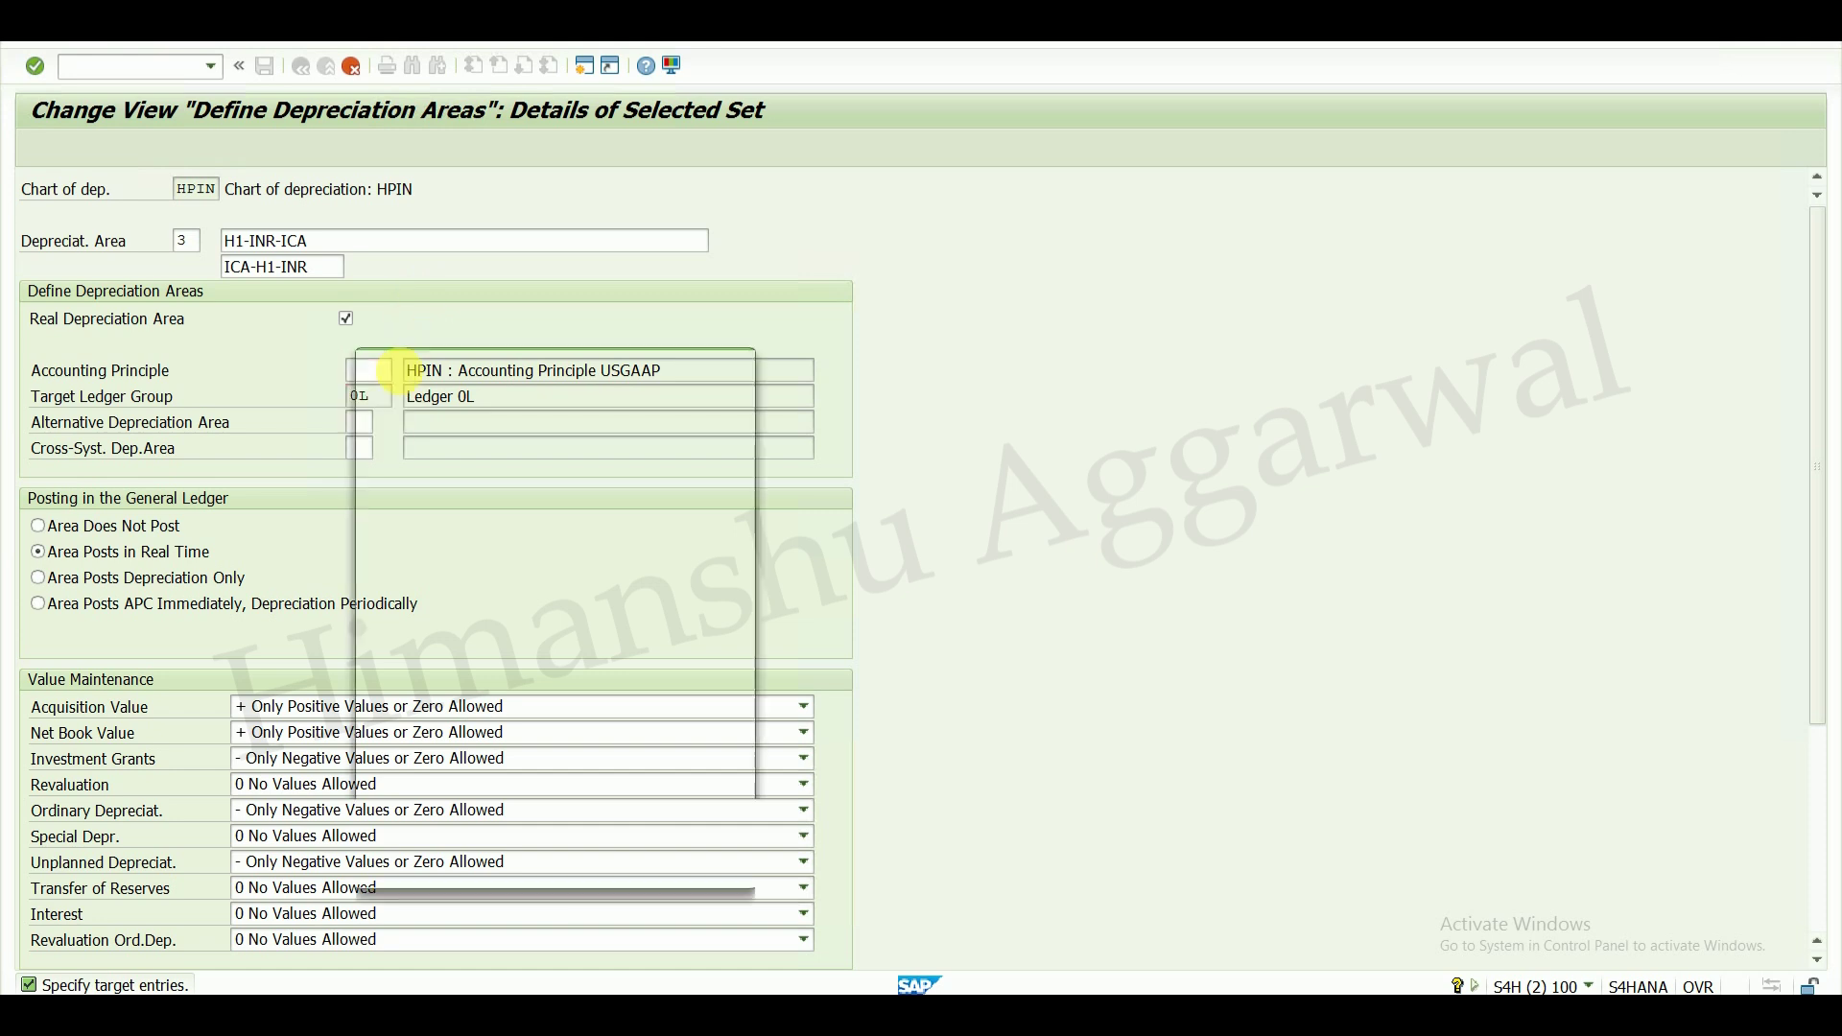
pyautogui.doubleClick(449, 604)
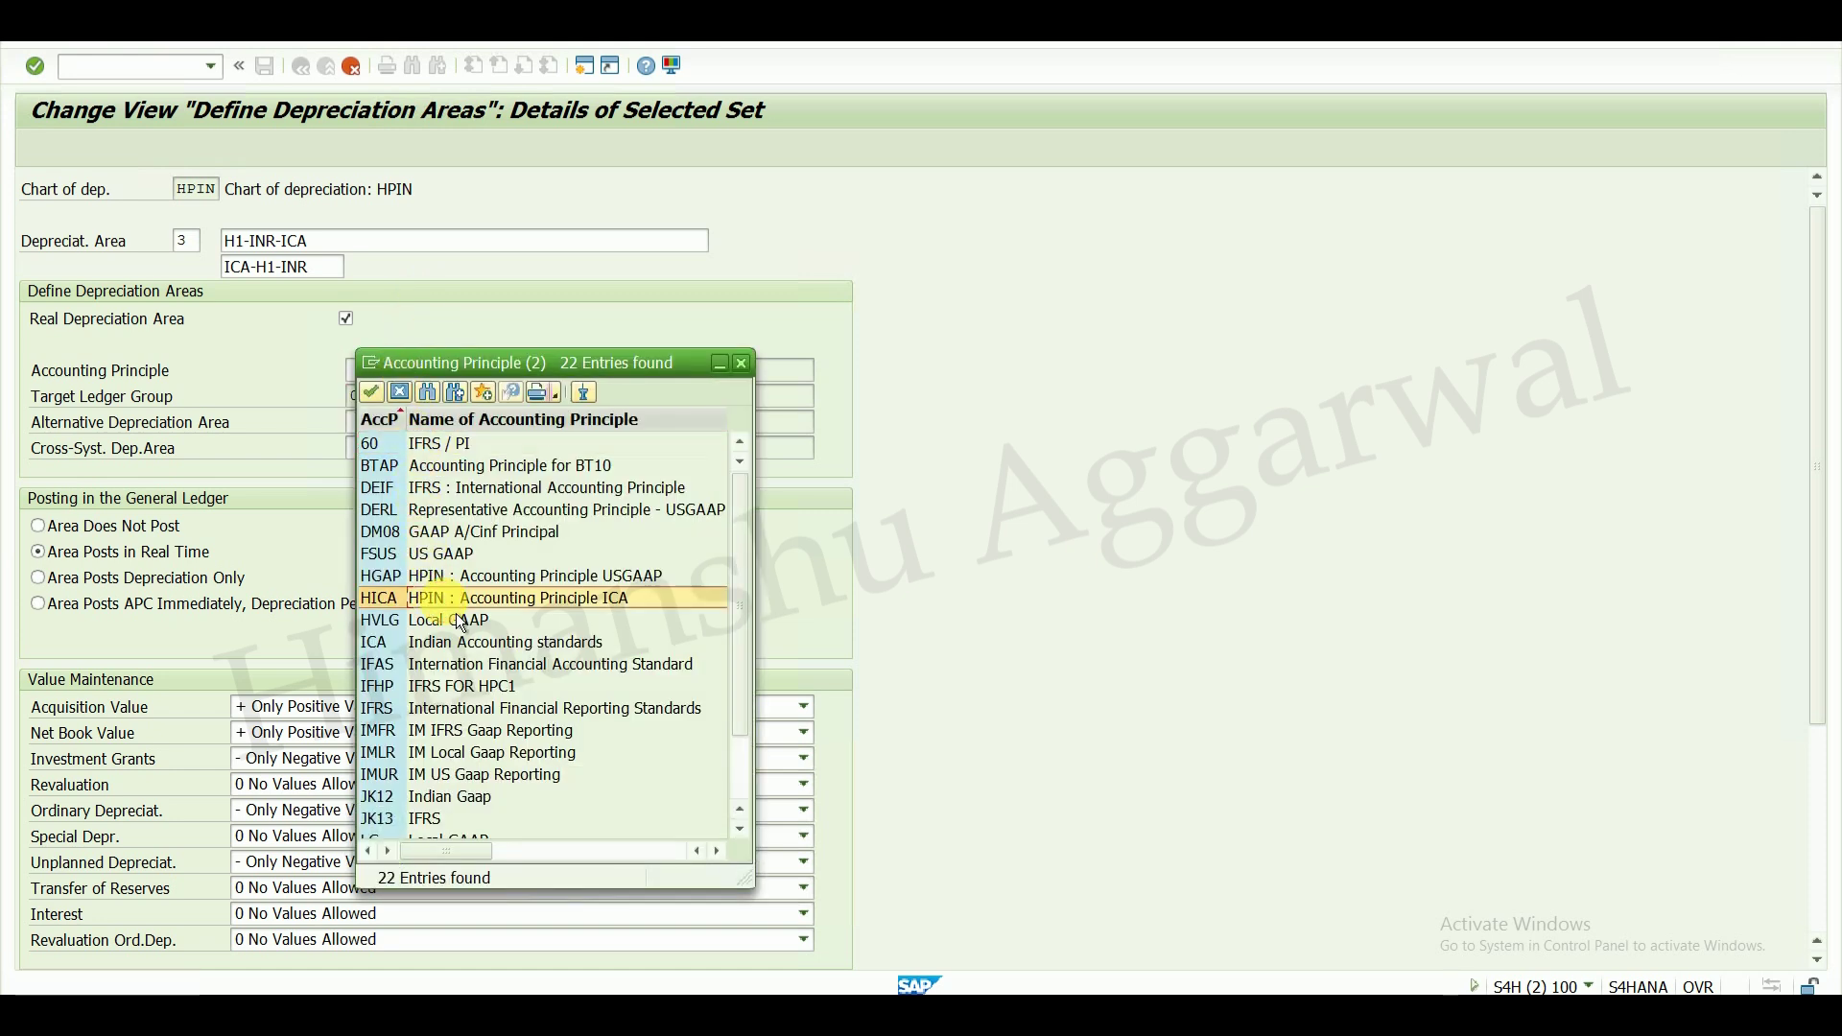
pyautogui.press('F3')
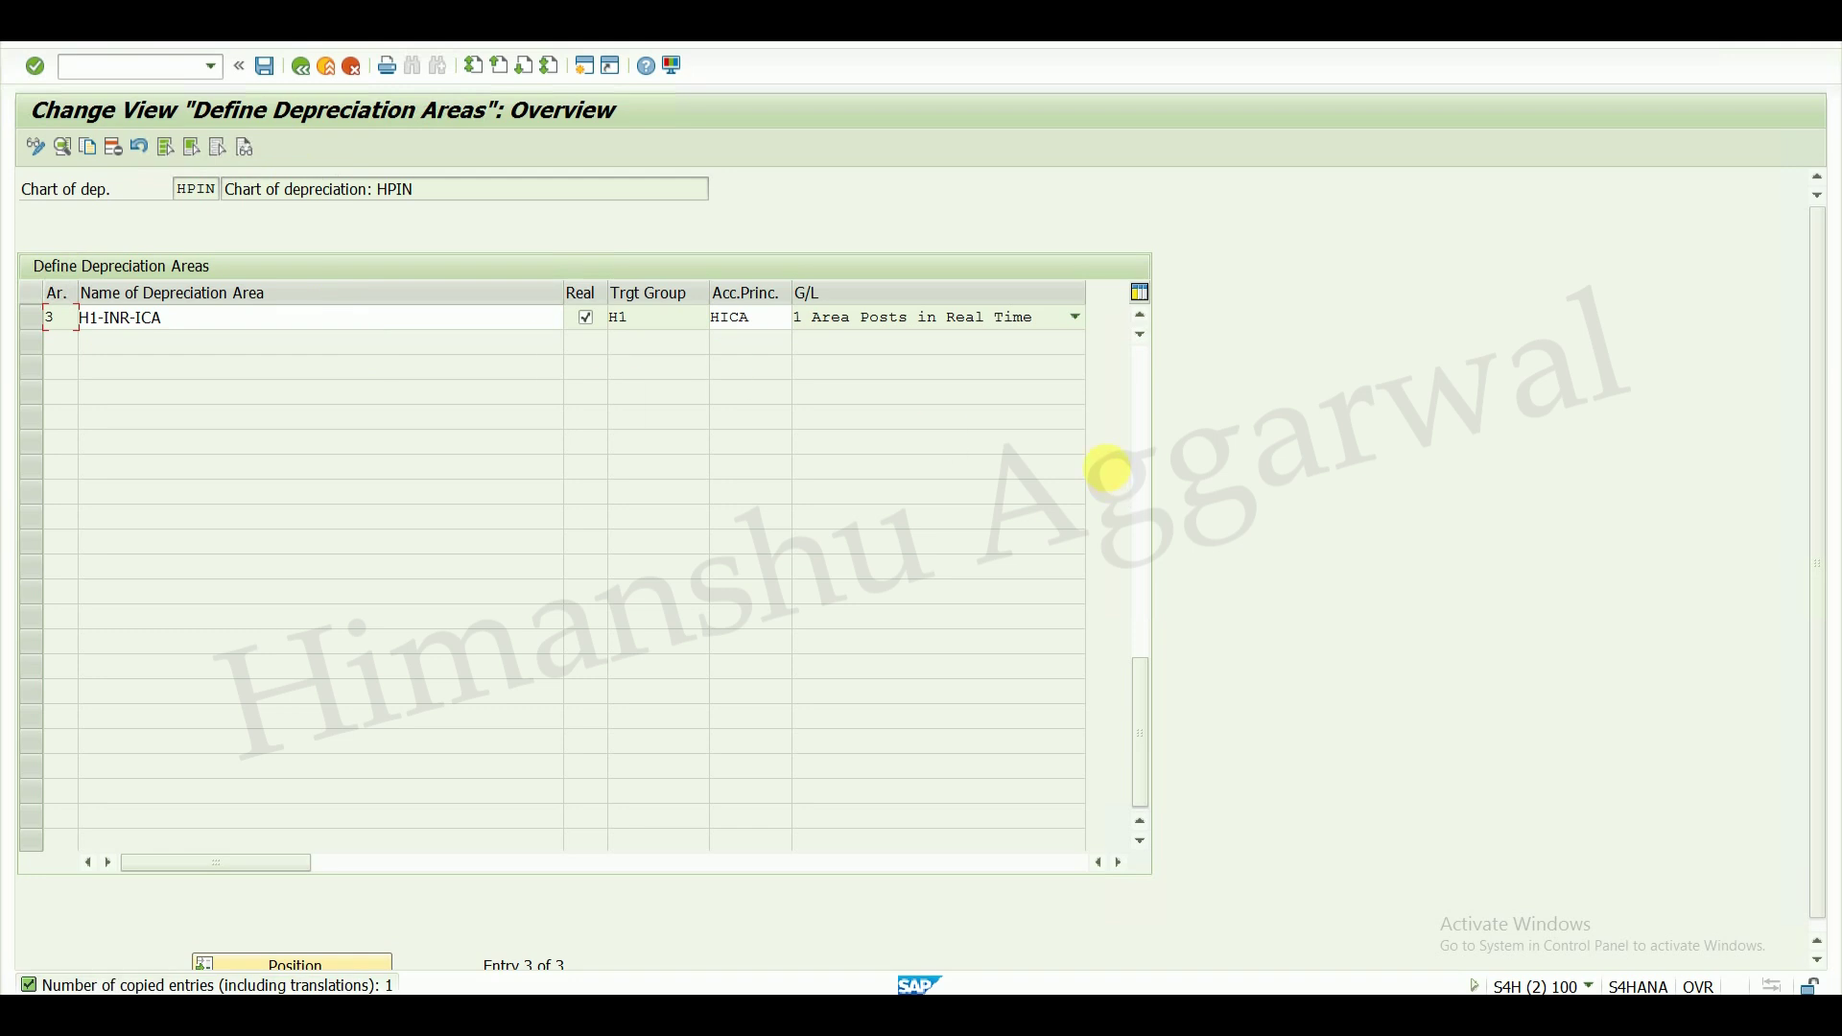
pyautogui.moveTo(1157, 699); pyautogui.dragTo(1159, 357)
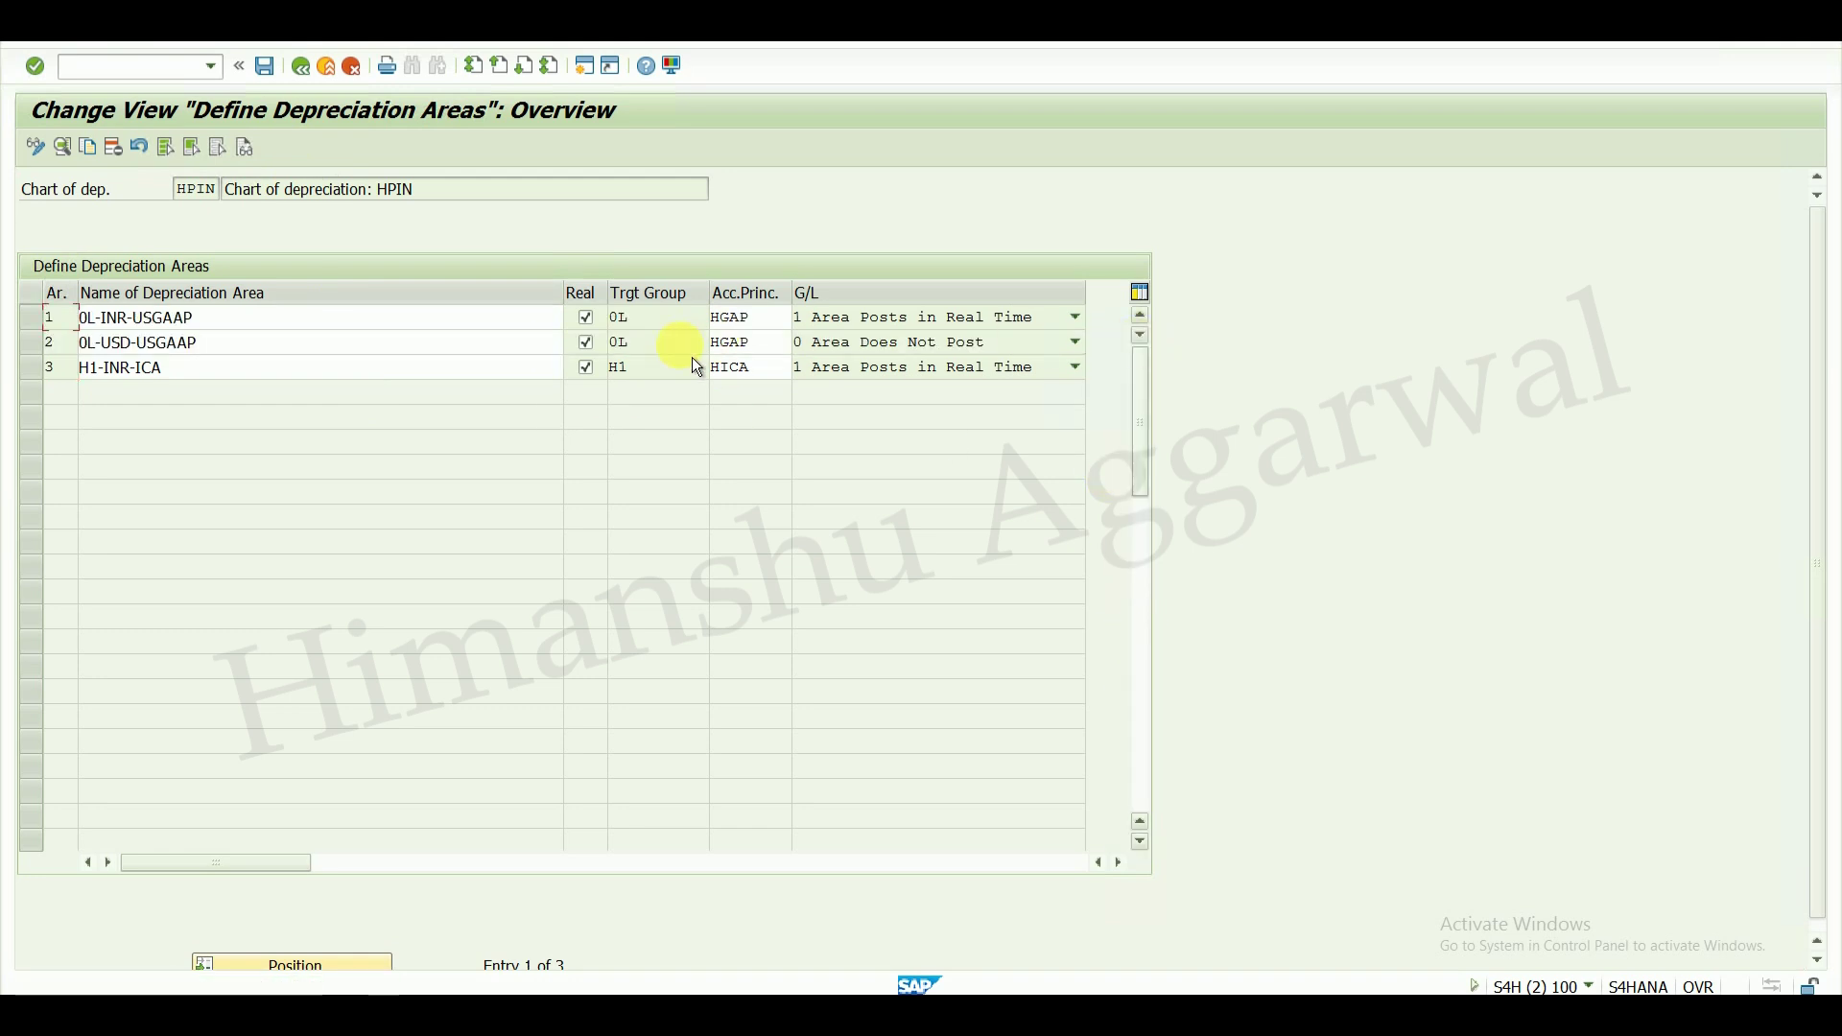
pyautogui.click(619, 367)
pyautogui.click(758, 368)
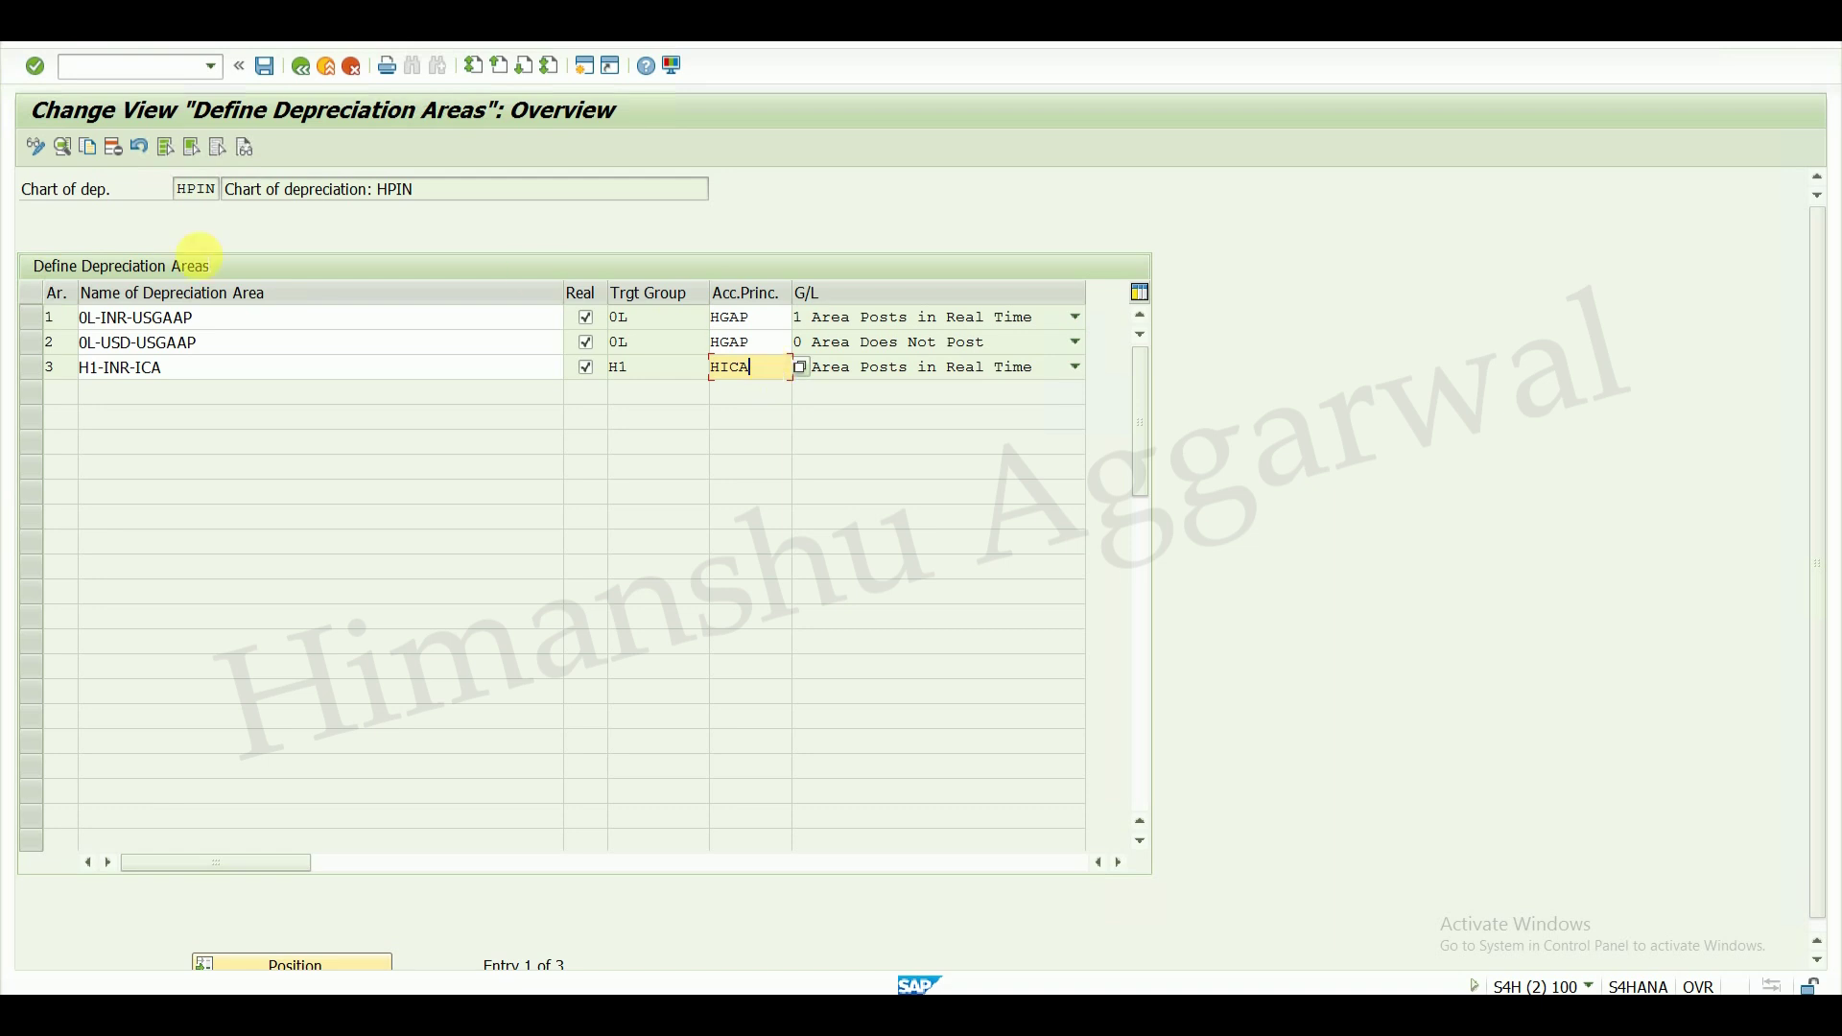
# - Copy depreciation area 2 as area 4, replacing 0L with H1 in both its name and its short name
pyautogui.click(45, 353)
pyautogui.click(100, 152)
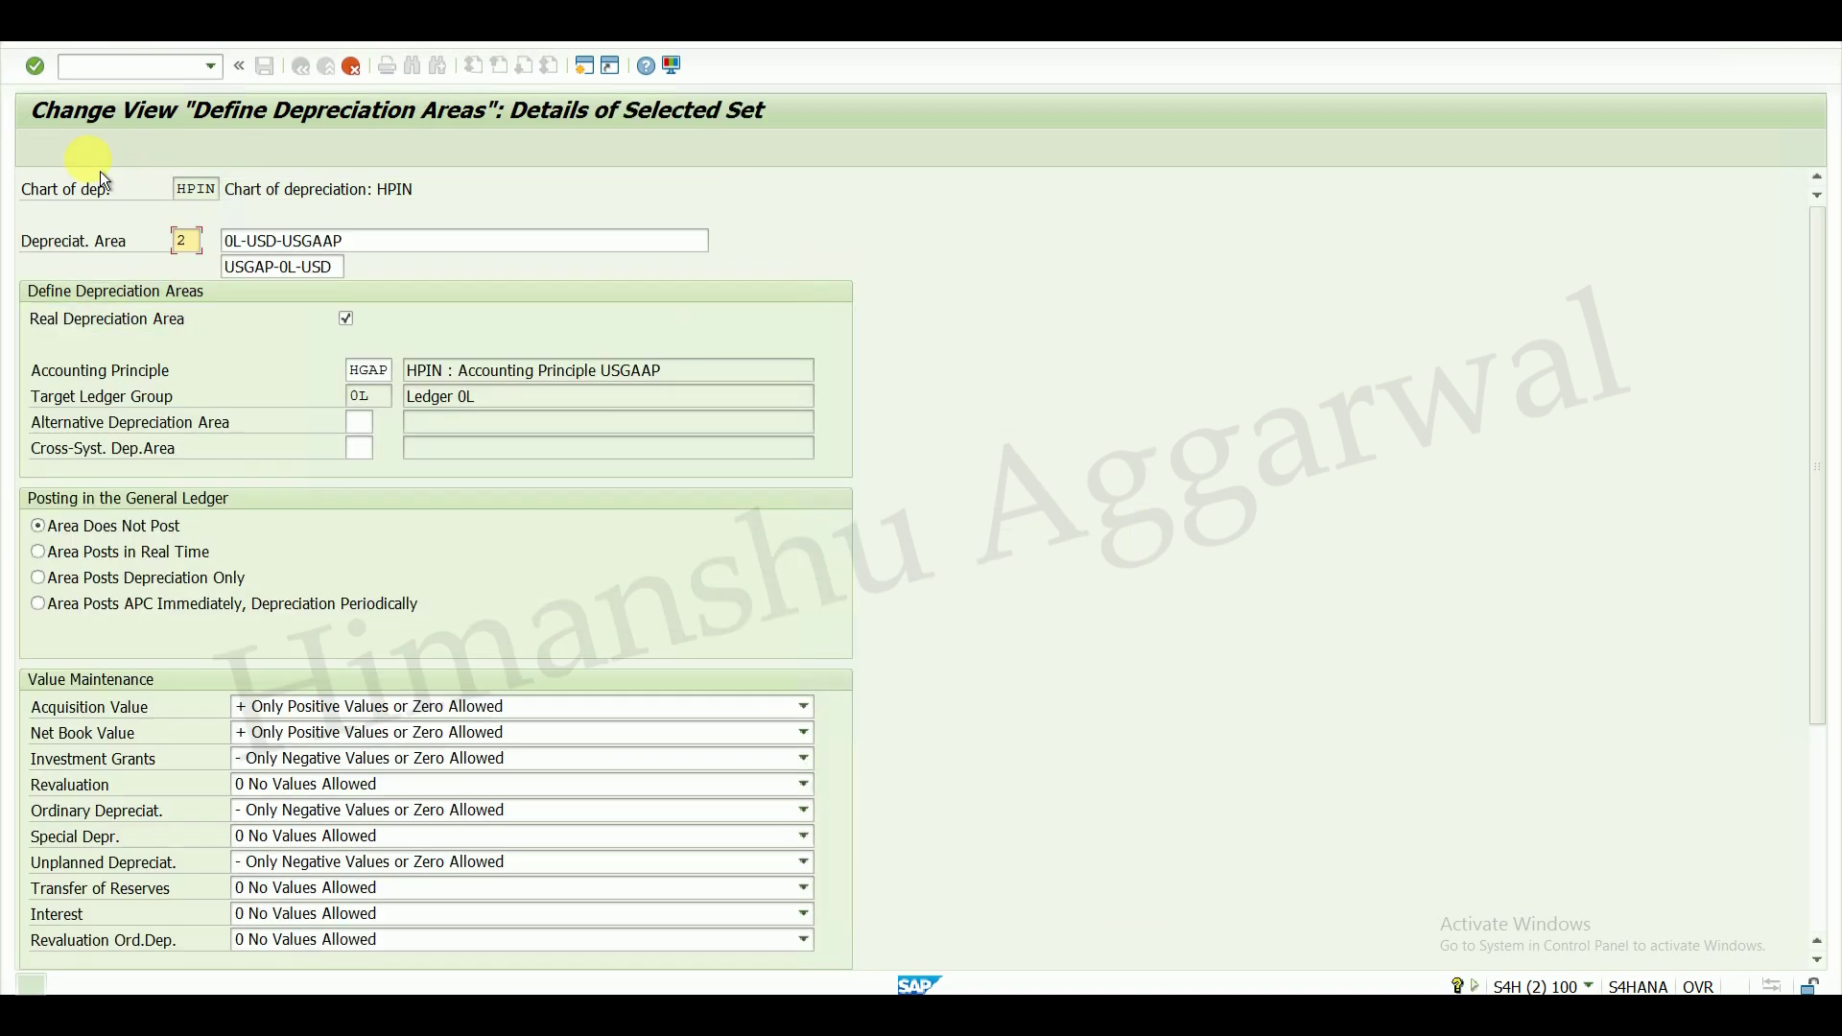
pyautogui.press('BackSpace')
pyautogui.write('4')
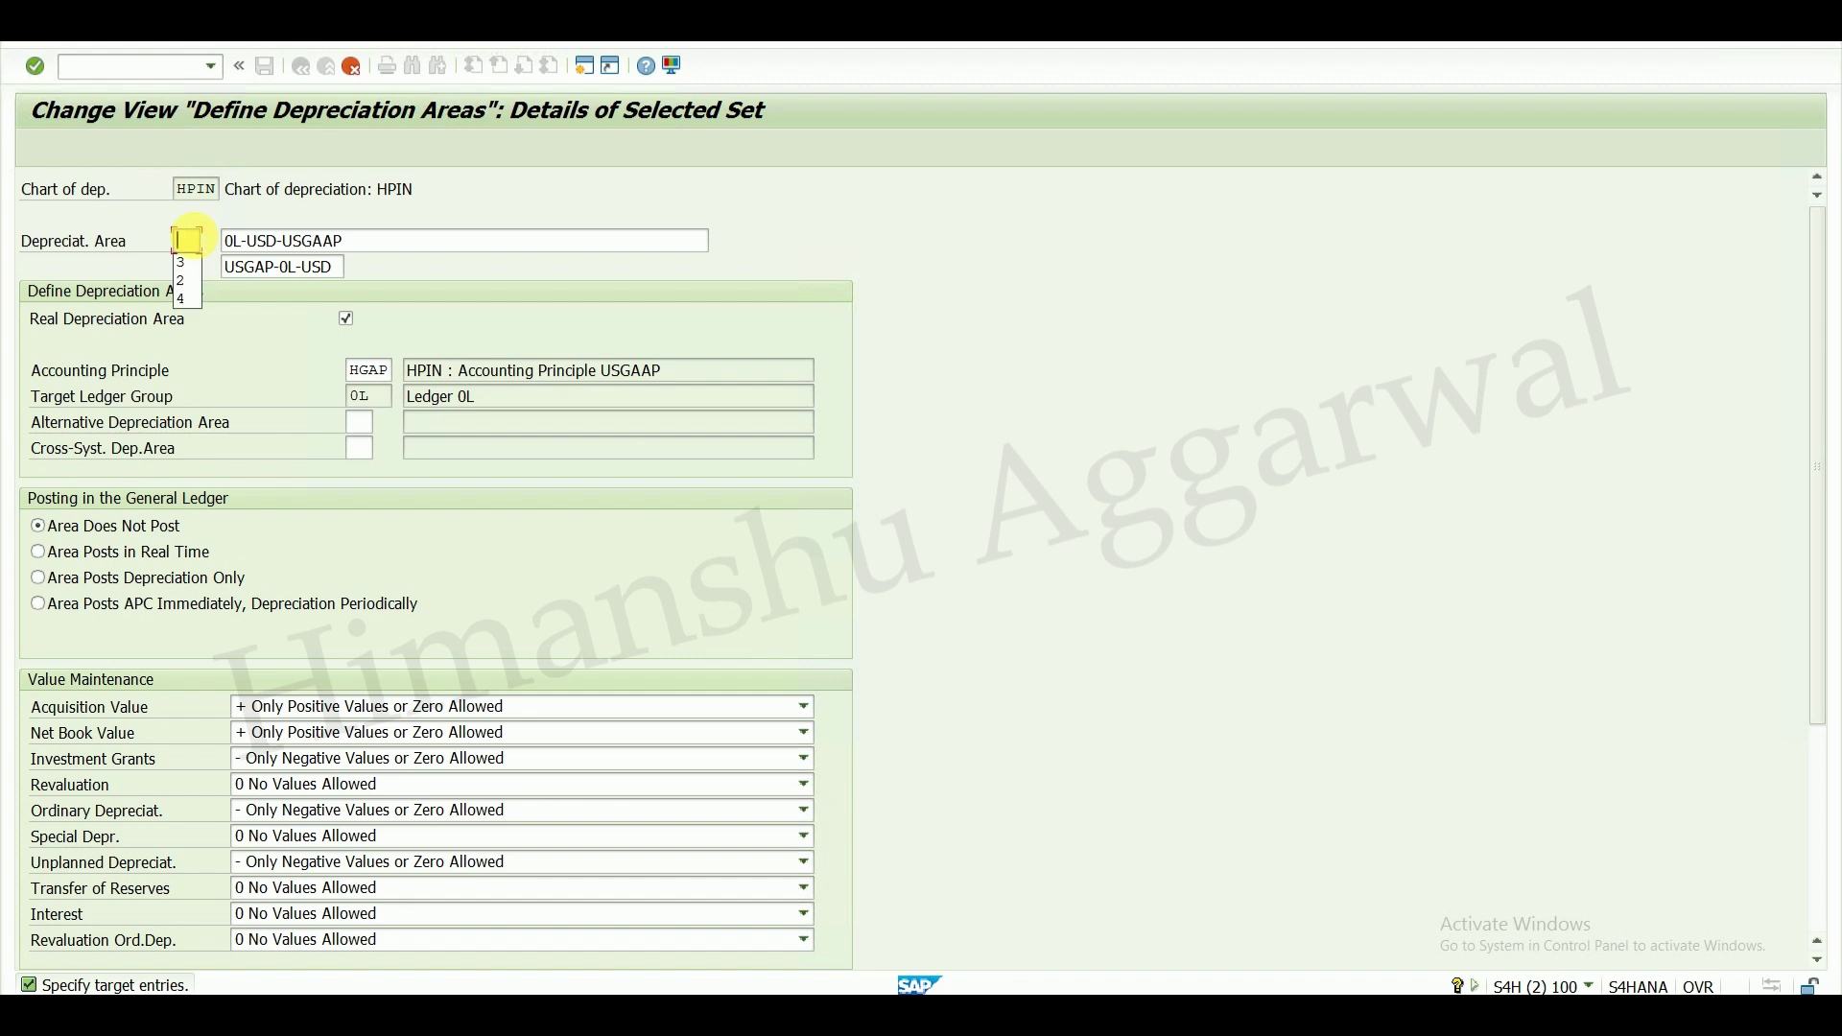
pyautogui.click(226, 241)
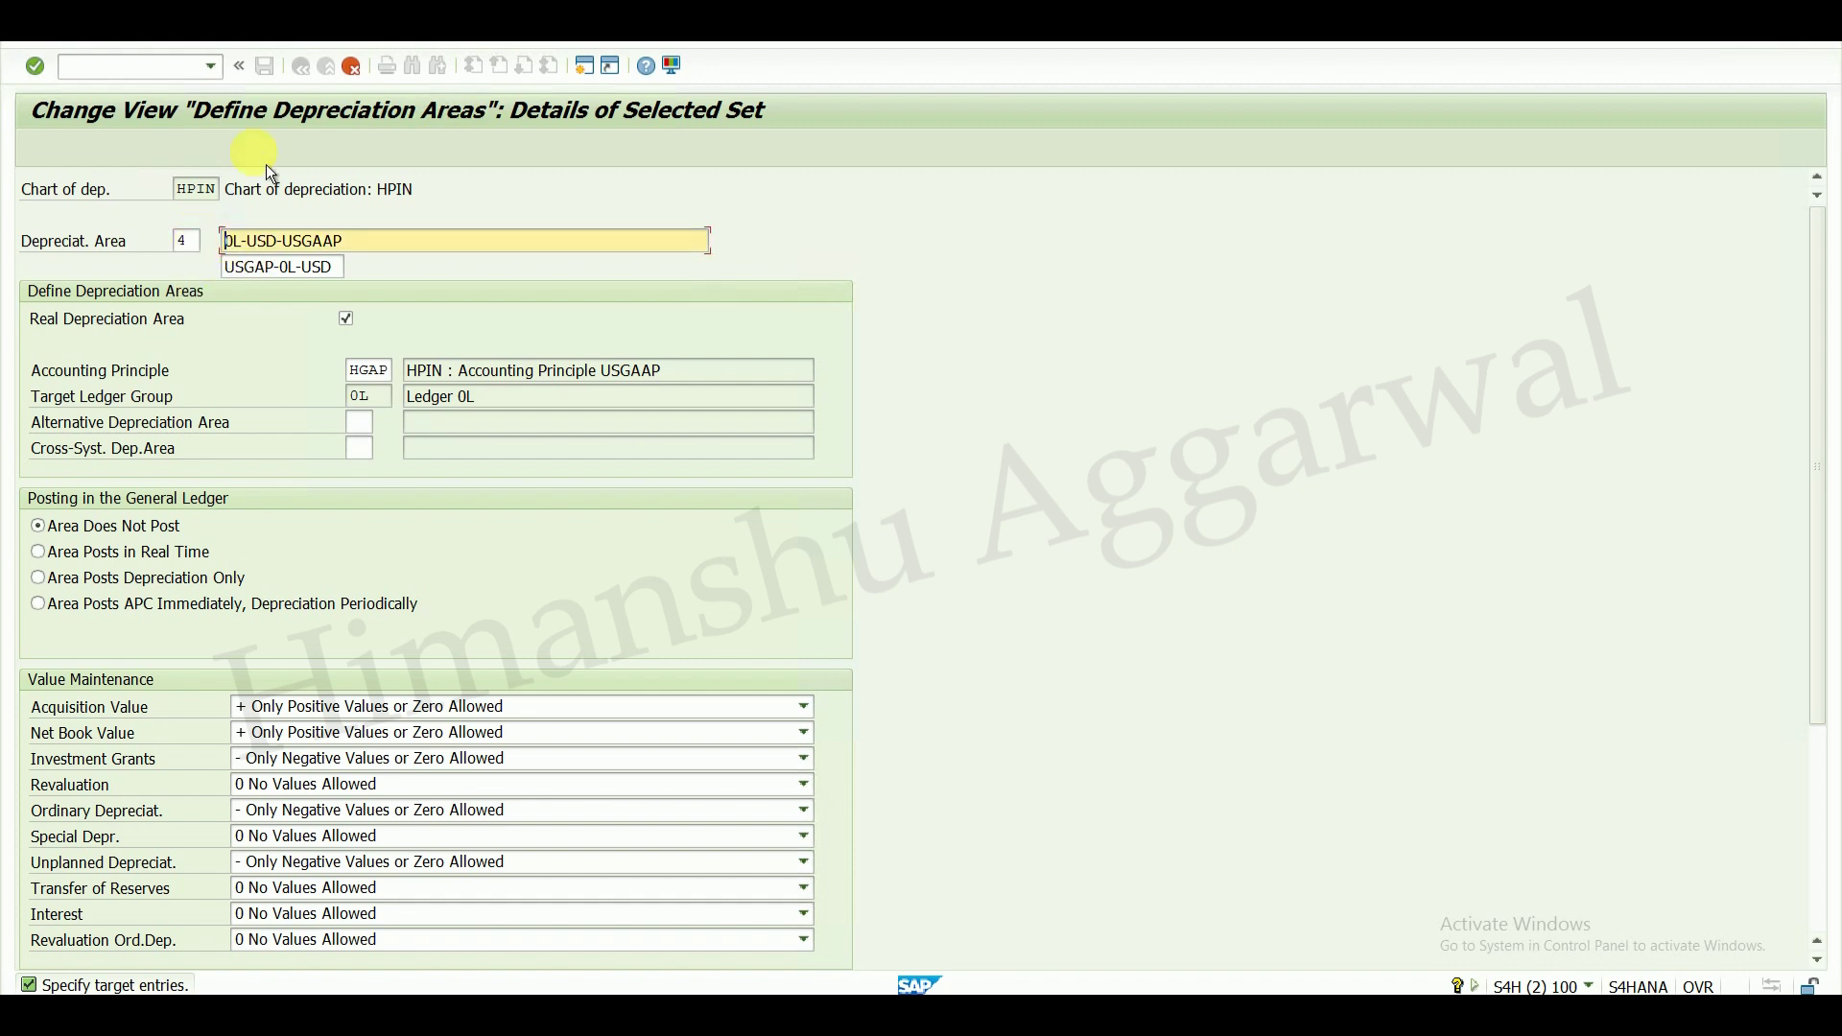
pyautogui.write('H1')
pyautogui.click(281, 267)
pyautogui.write('H1')
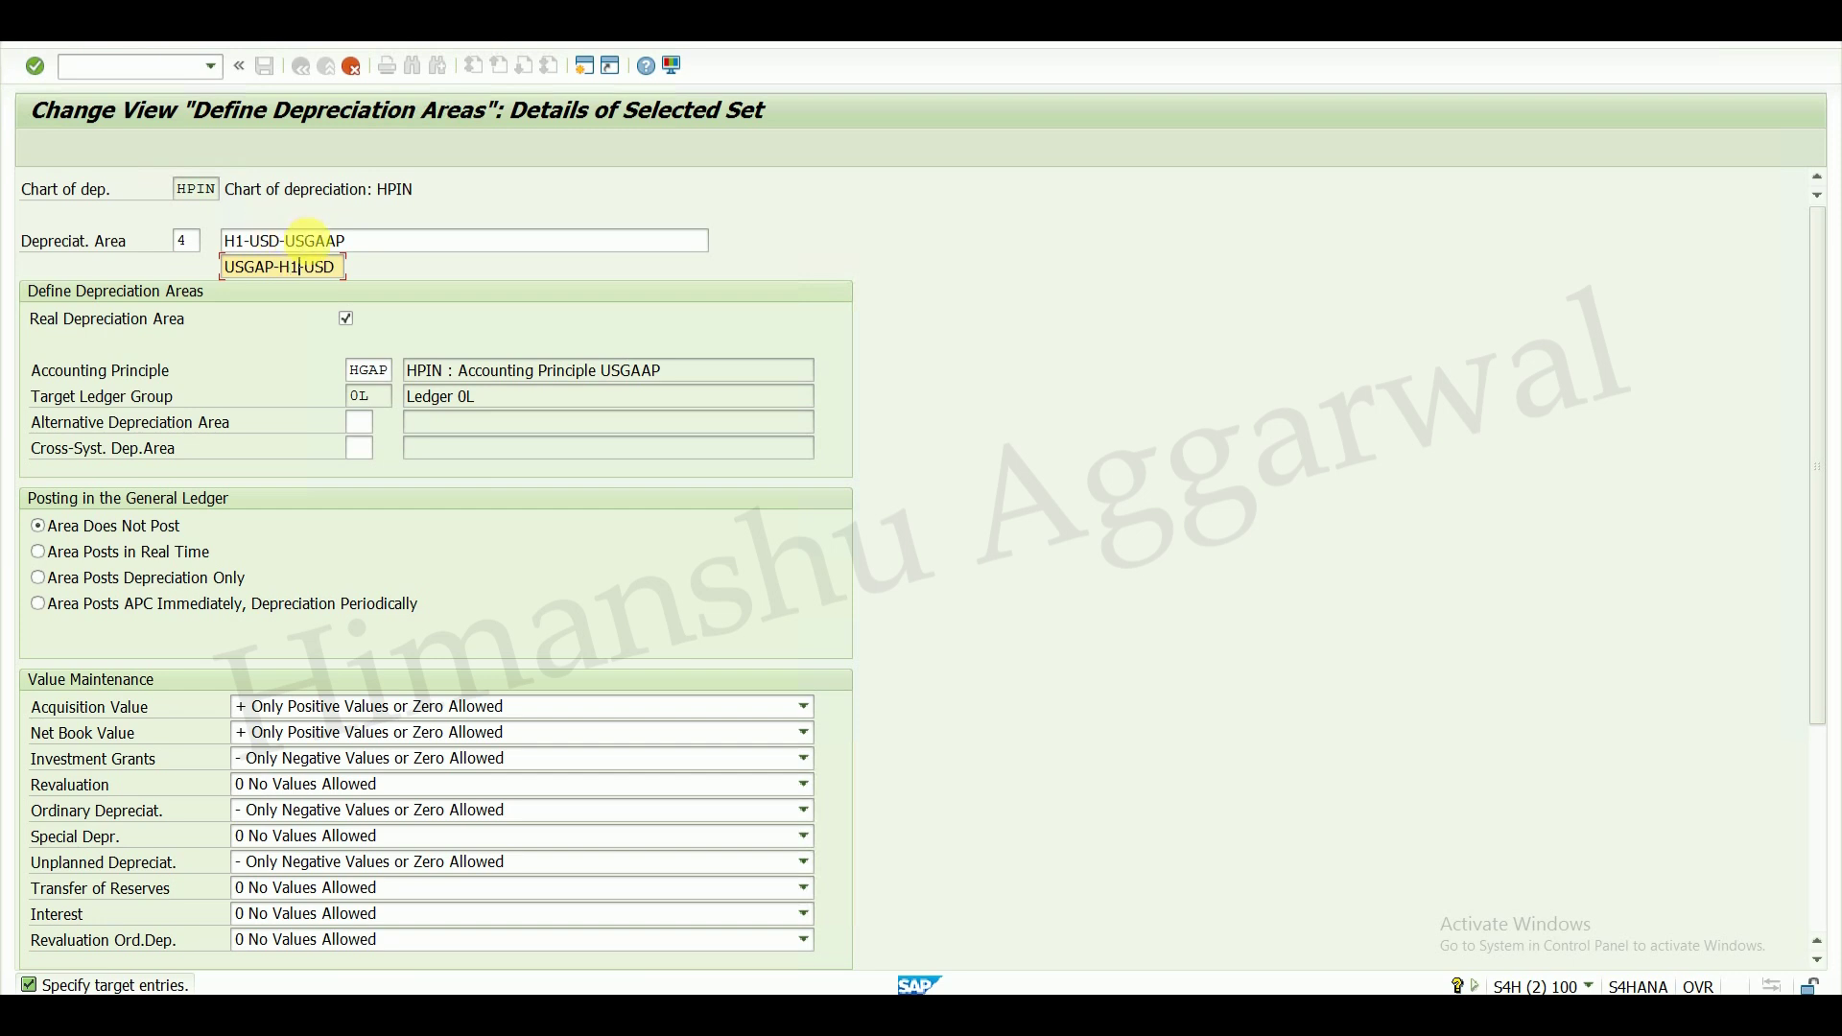
# - Set area 4's name to "H1-USD-ICA" and its short name to "ICA-H1-USD", then return to the overview of all areas
pyautogui.click(287, 240)
pyautogui.write('ICA')
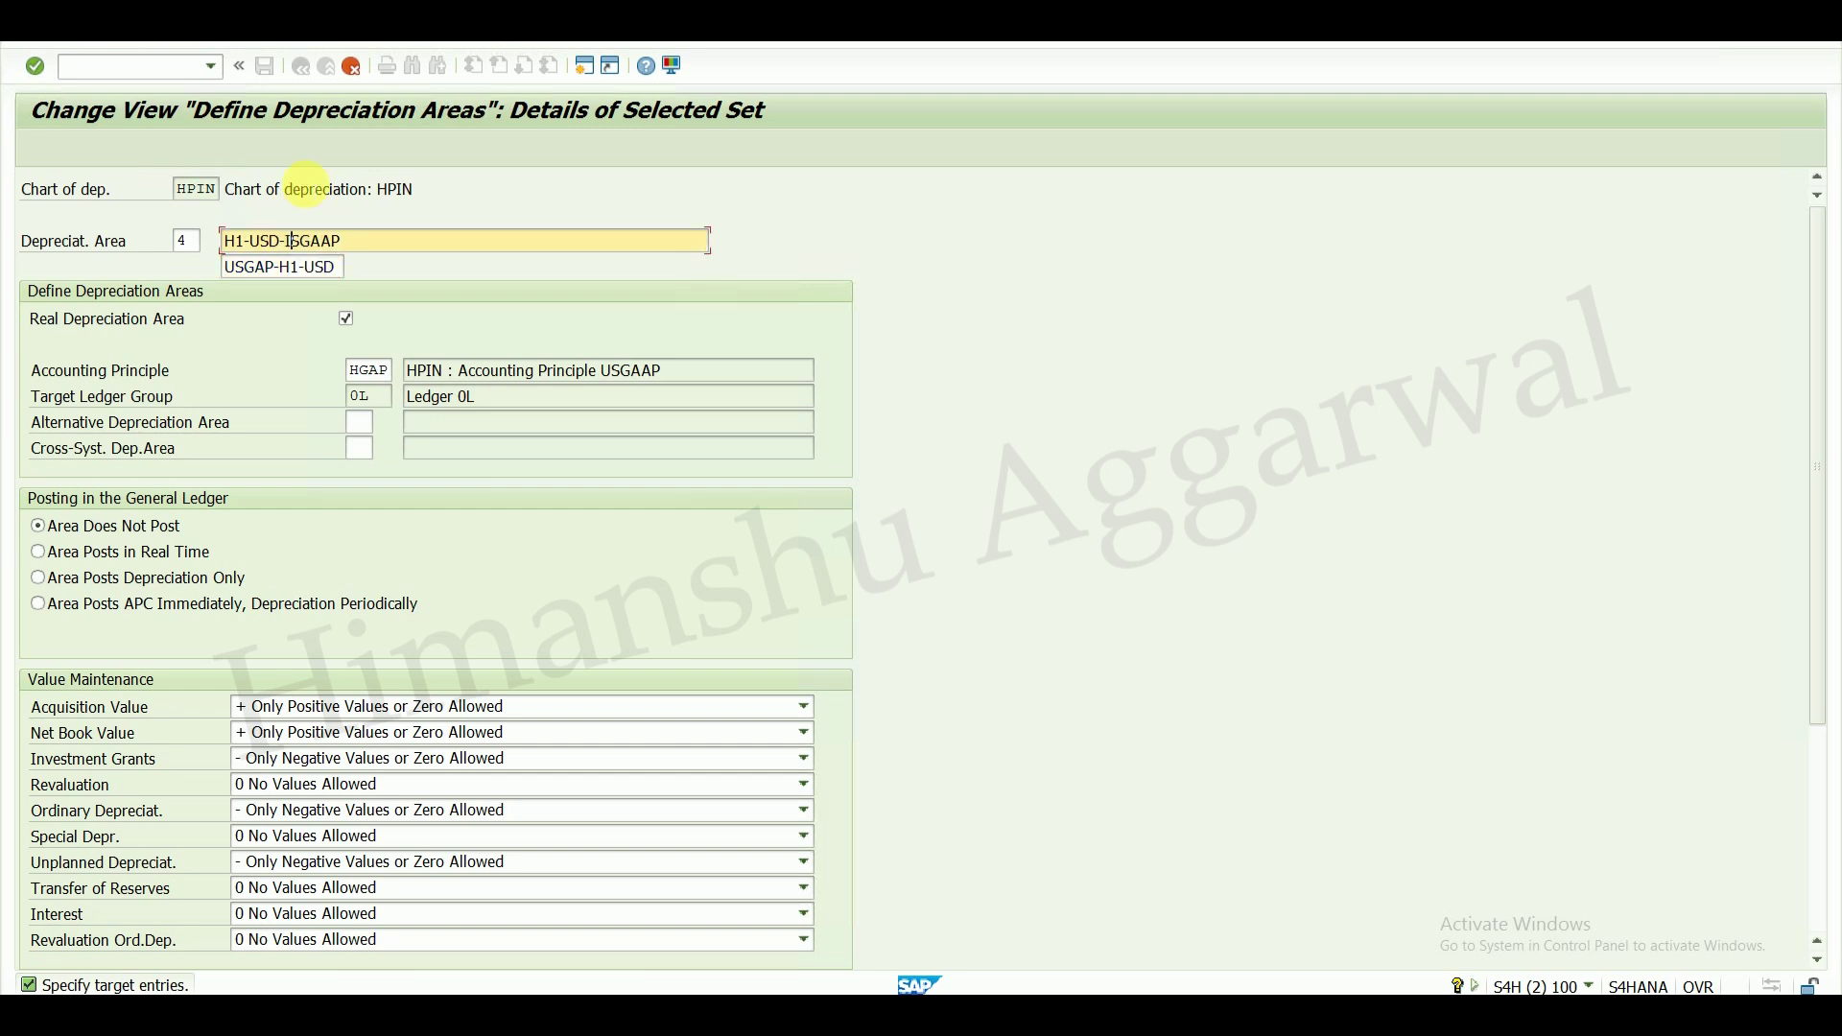
pyautogui.press('Delete')
pyautogui.press('Delete')
pyautogui.press('Delete')
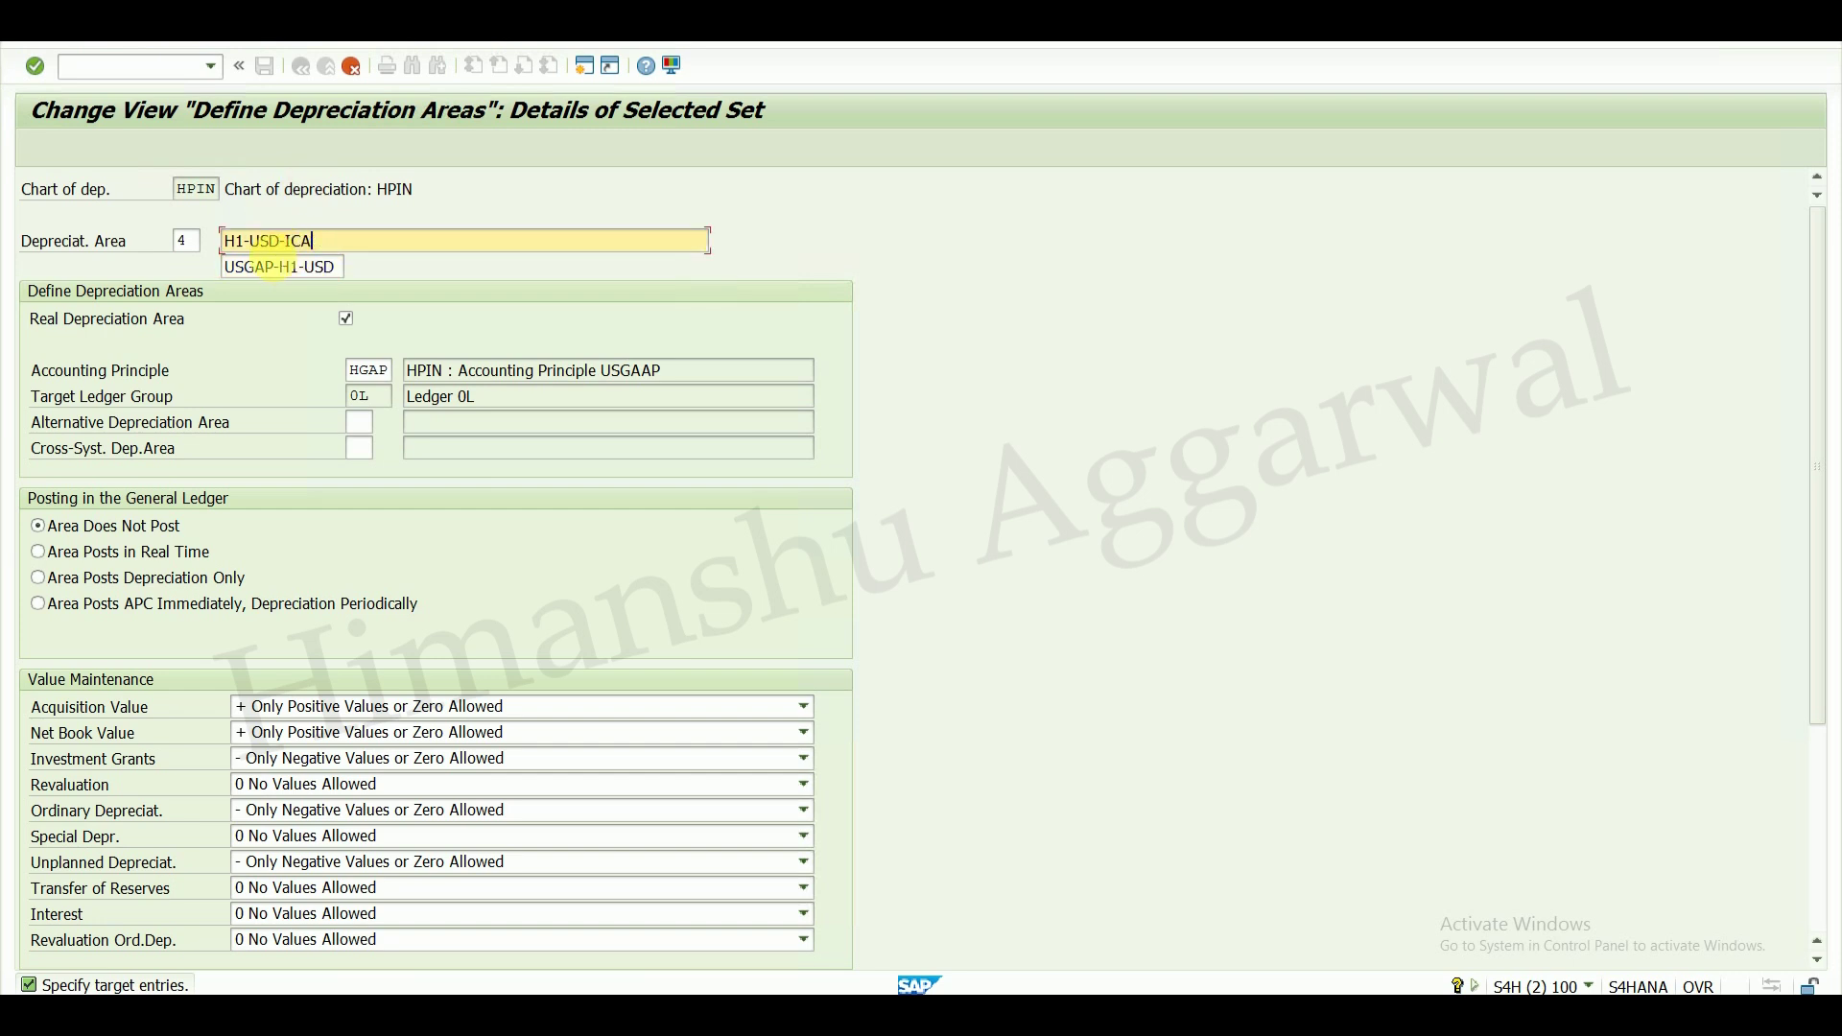
pyautogui.click(231, 265)
pyautogui.write('ICA')
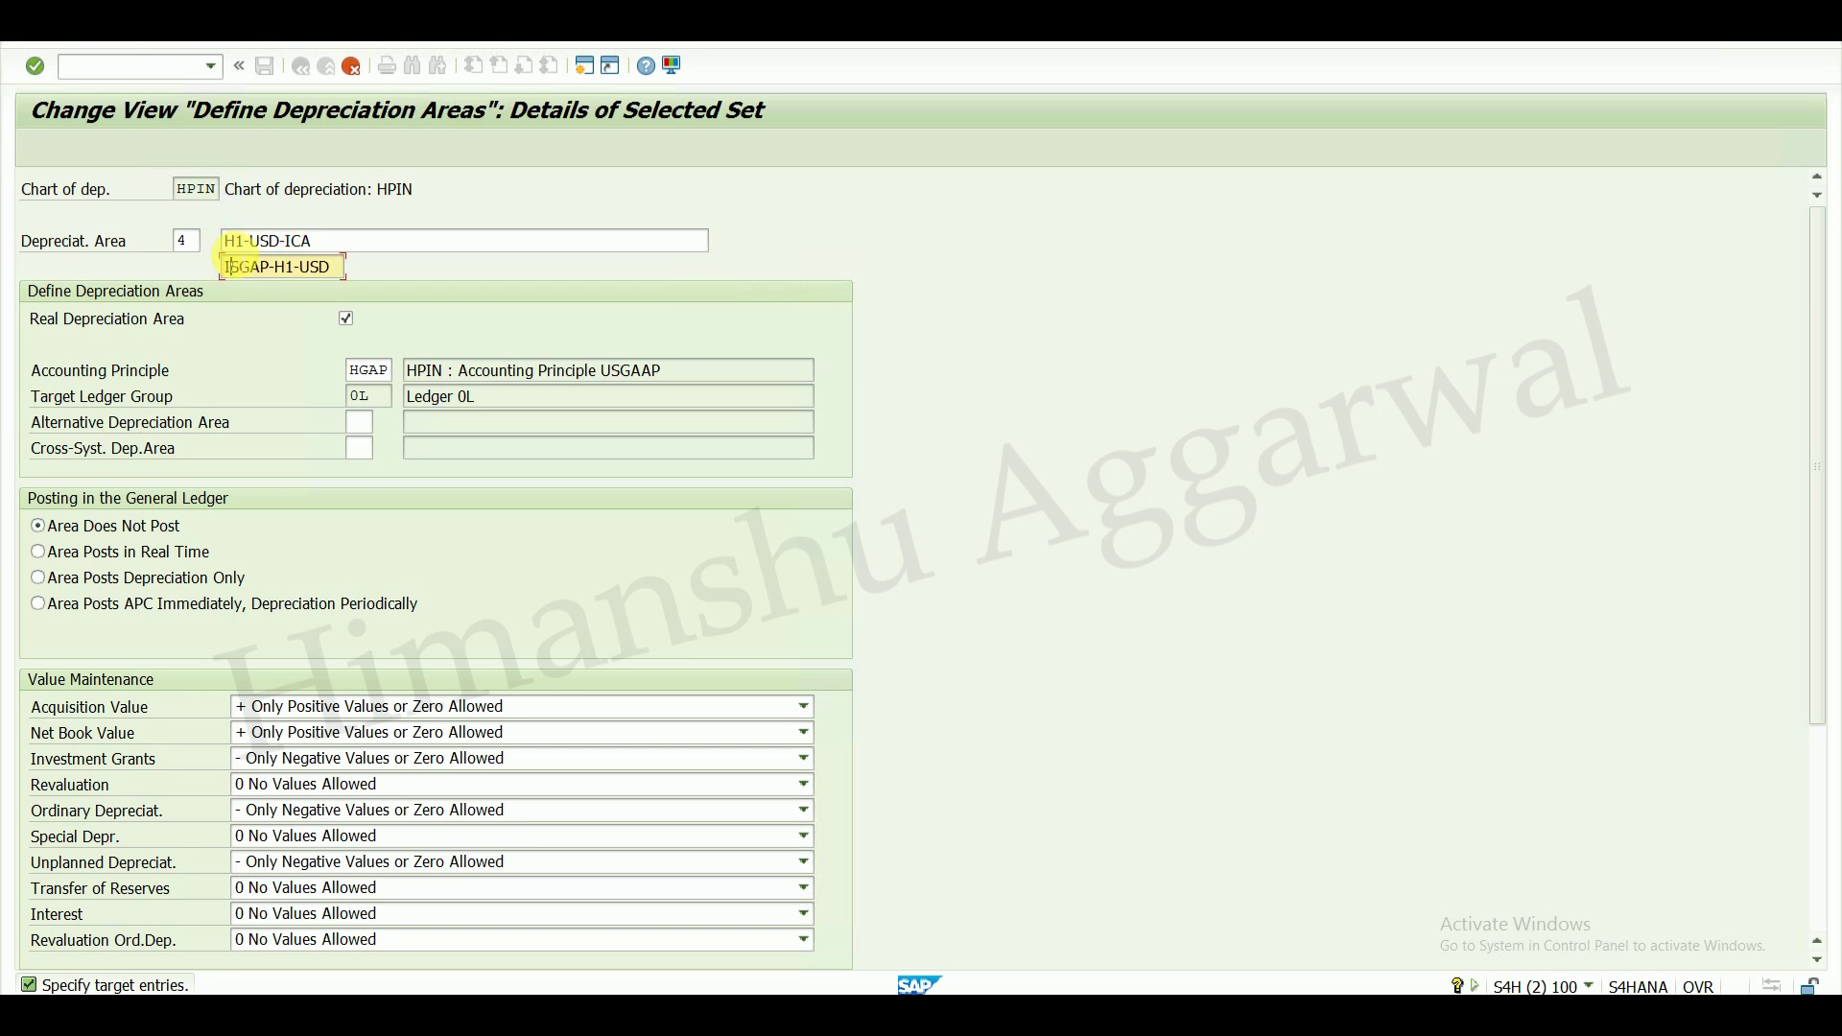
pyautogui.press('Delete')
pyautogui.press('Delete')
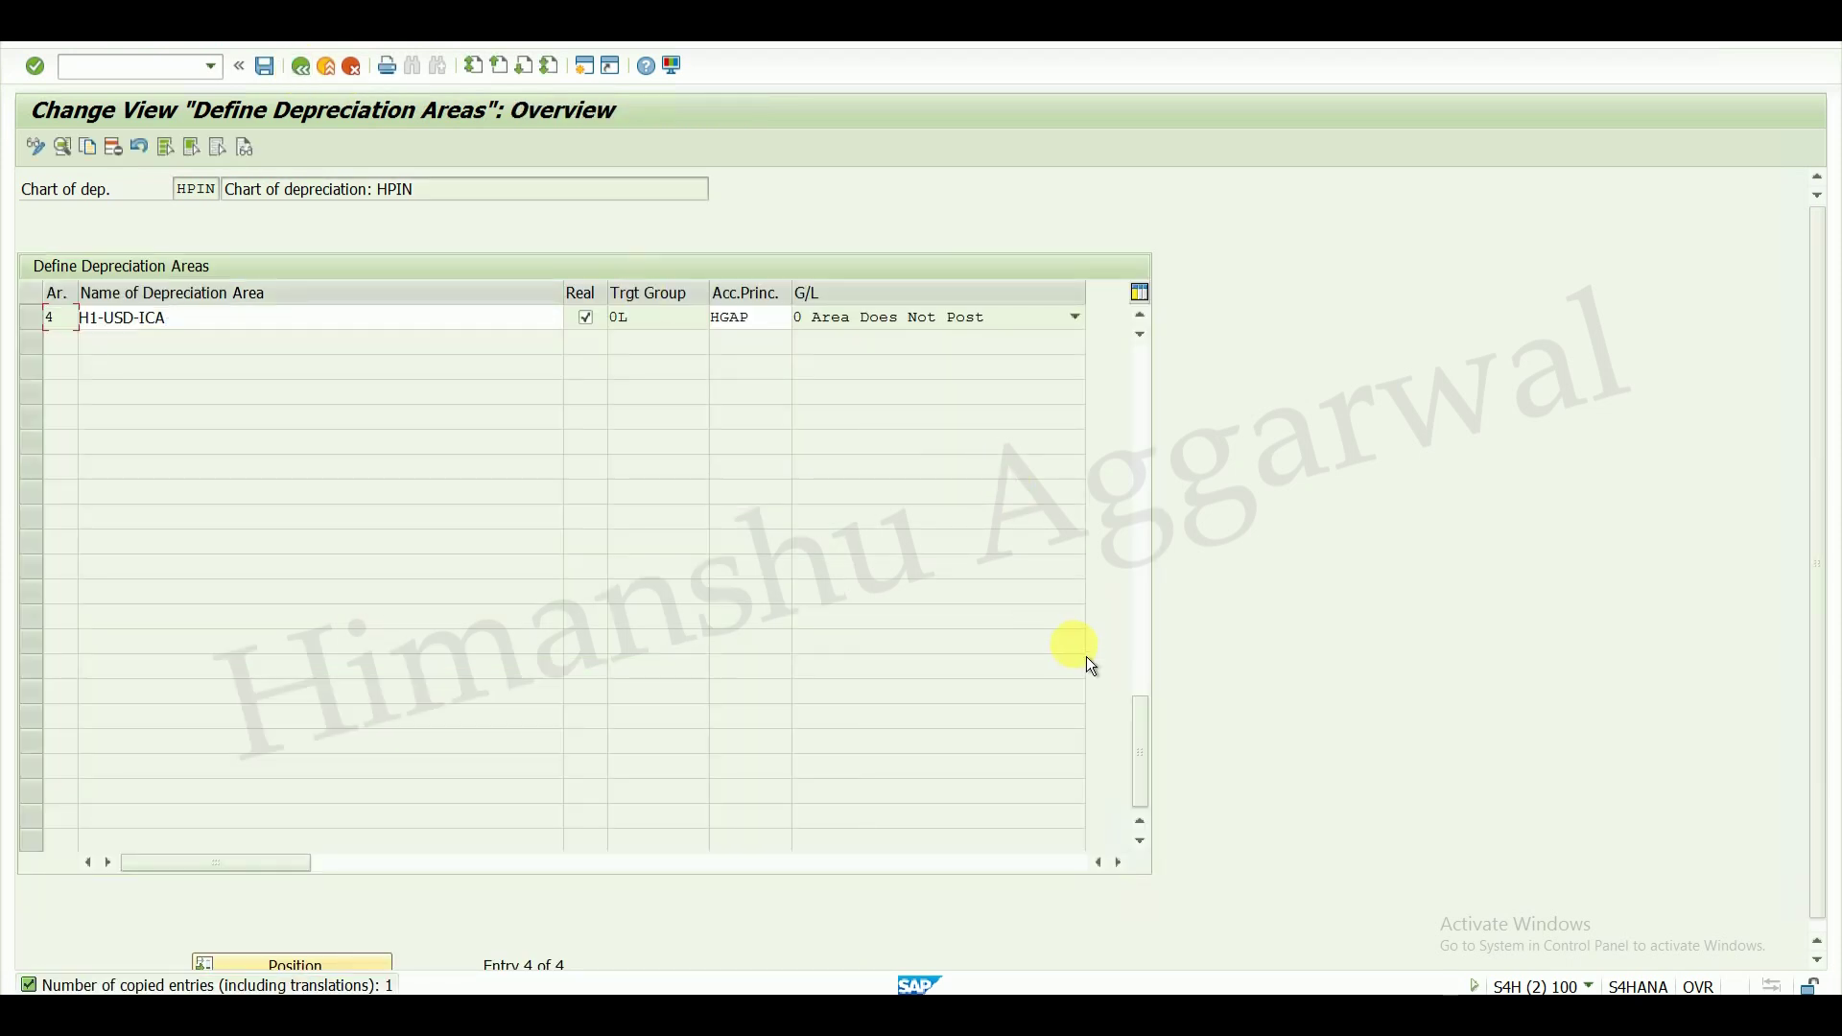
pyautogui.moveTo(1151, 720); pyautogui.dragTo(1174, 350)
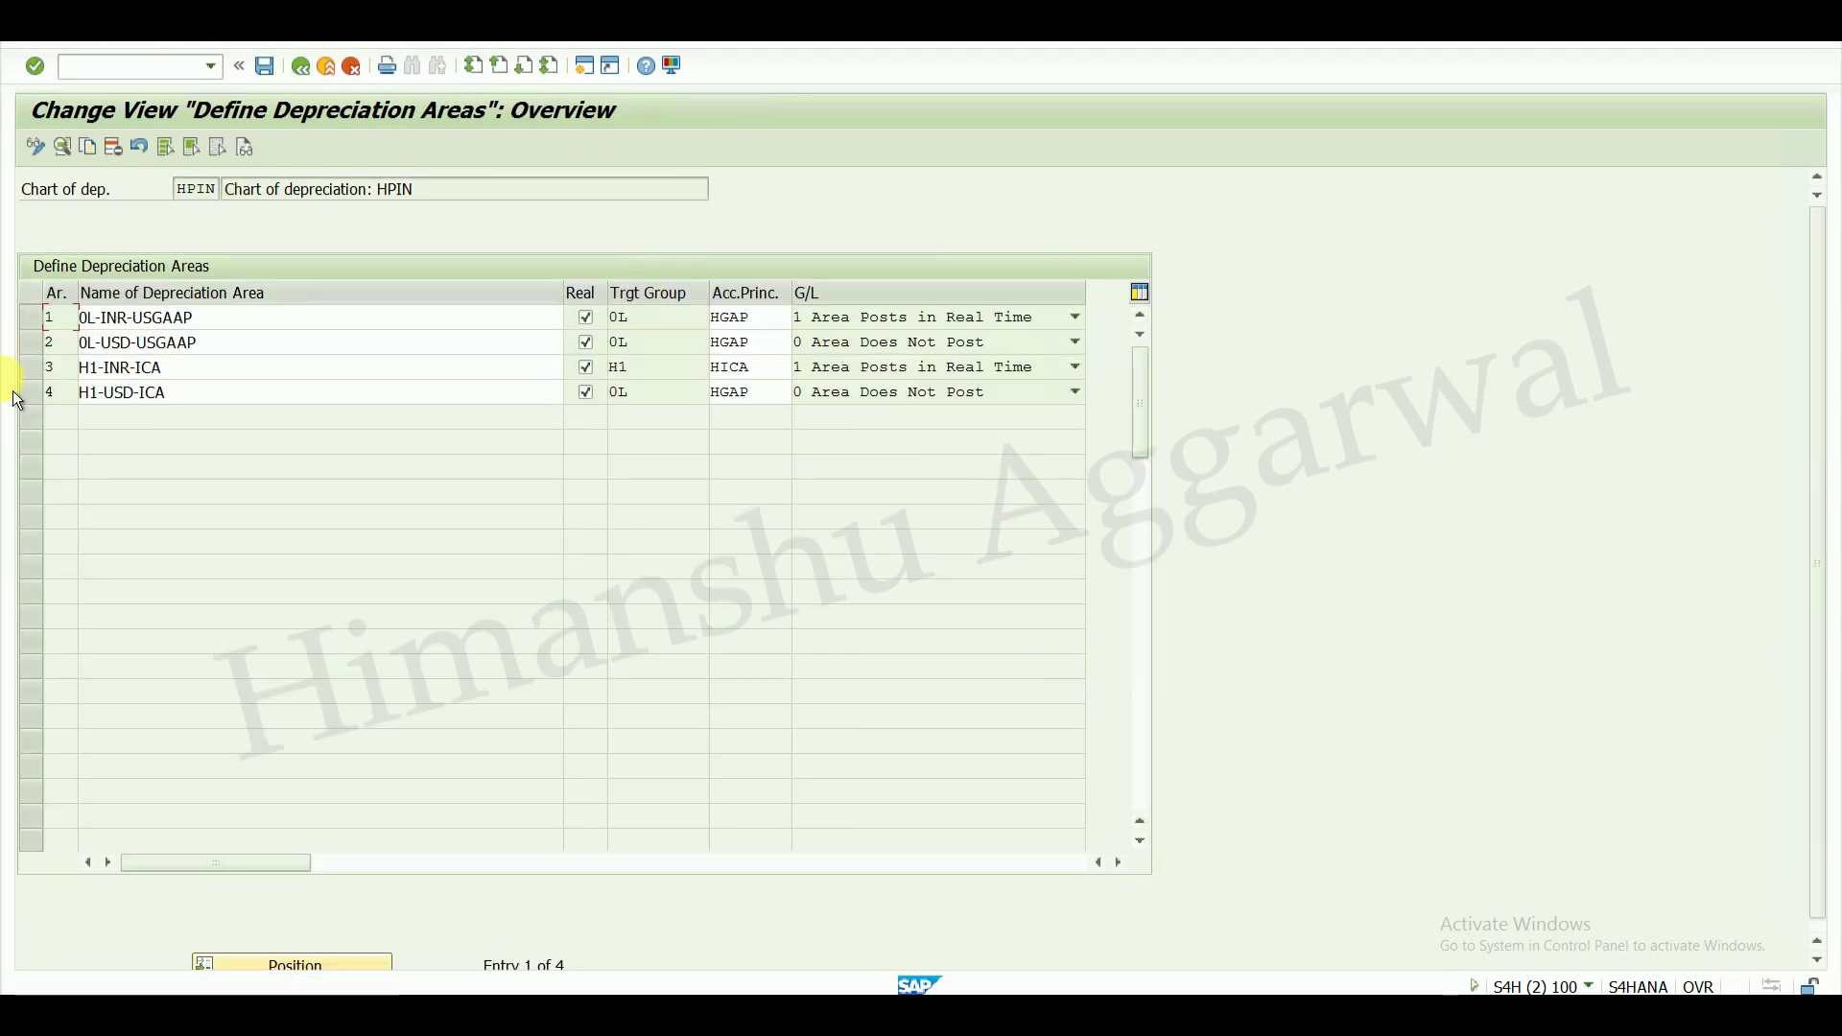
# - Review the depreciation area names, then switch to the Excel sheet and examine the accounting principles and currency types of ledgers 0L and H1
pyautogui.click(137, 343)
pyautogui.click(139, 367)
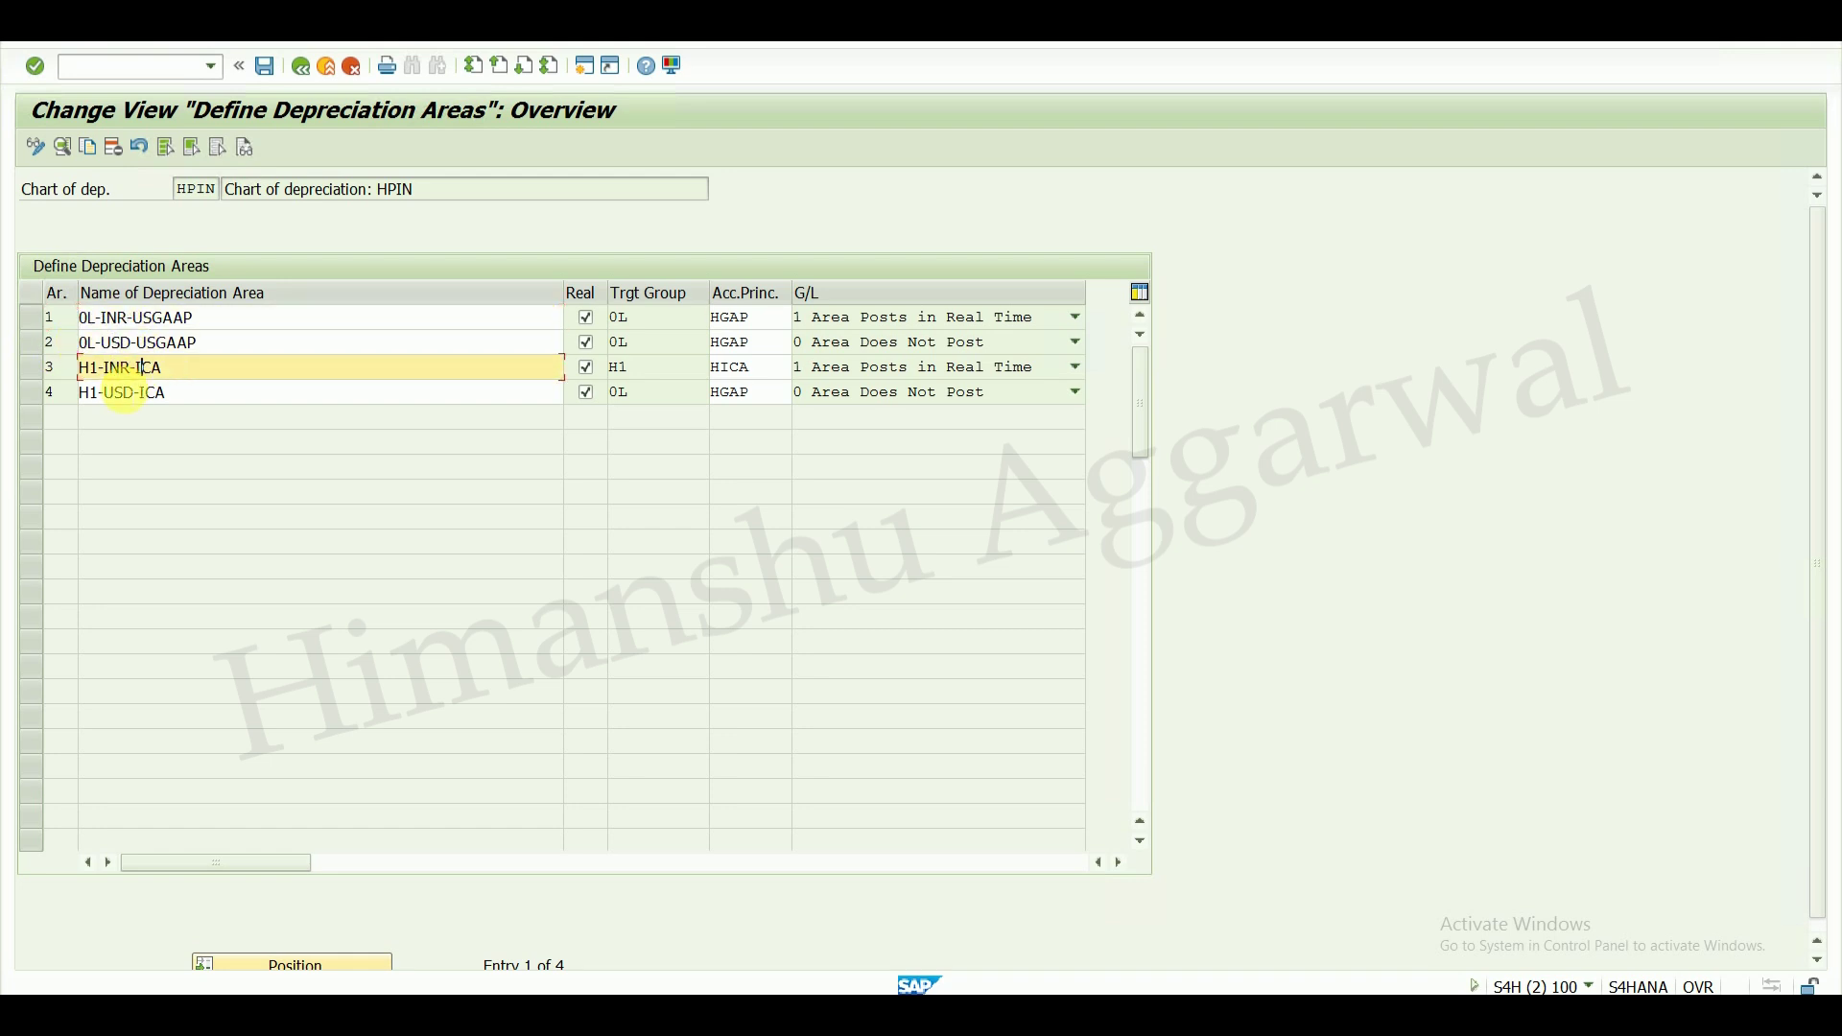
pyautogui.click(125, 393)
pyautogui.hotkey('alt', 'Tab')
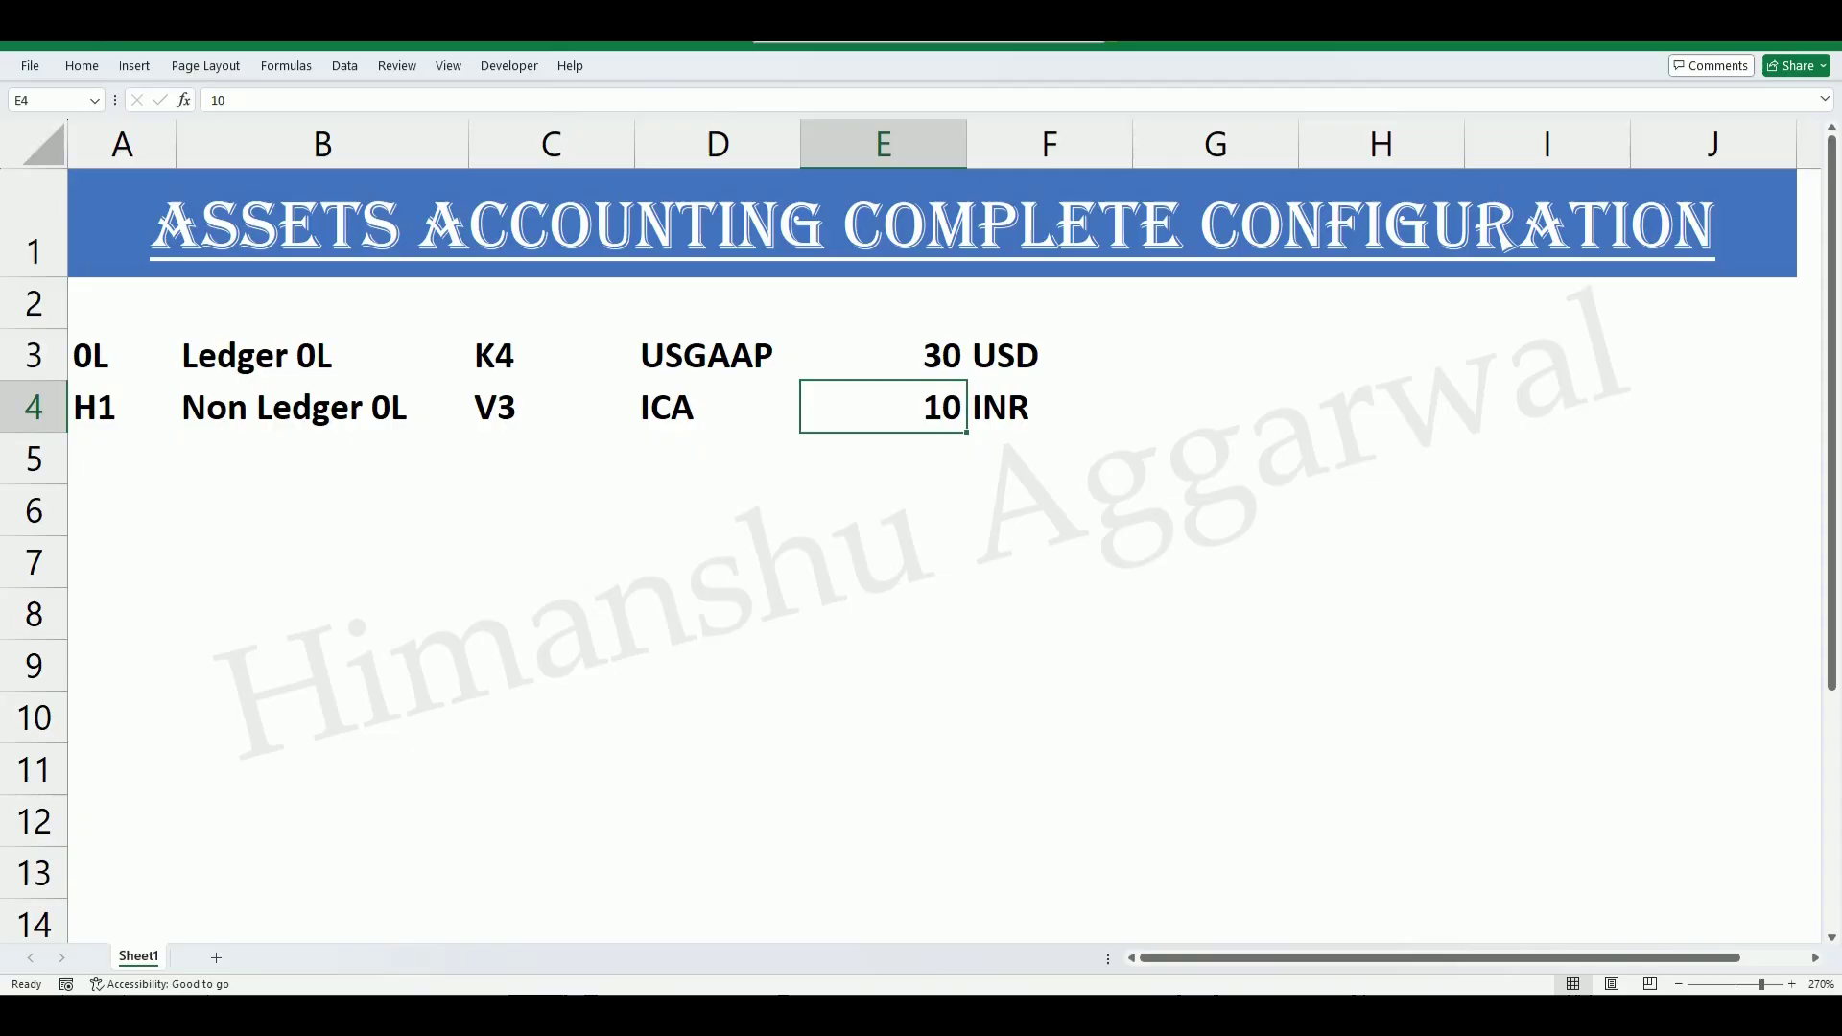
pyautogui.moveTo(937, 362); pyautogui.dragTo(950, 397)
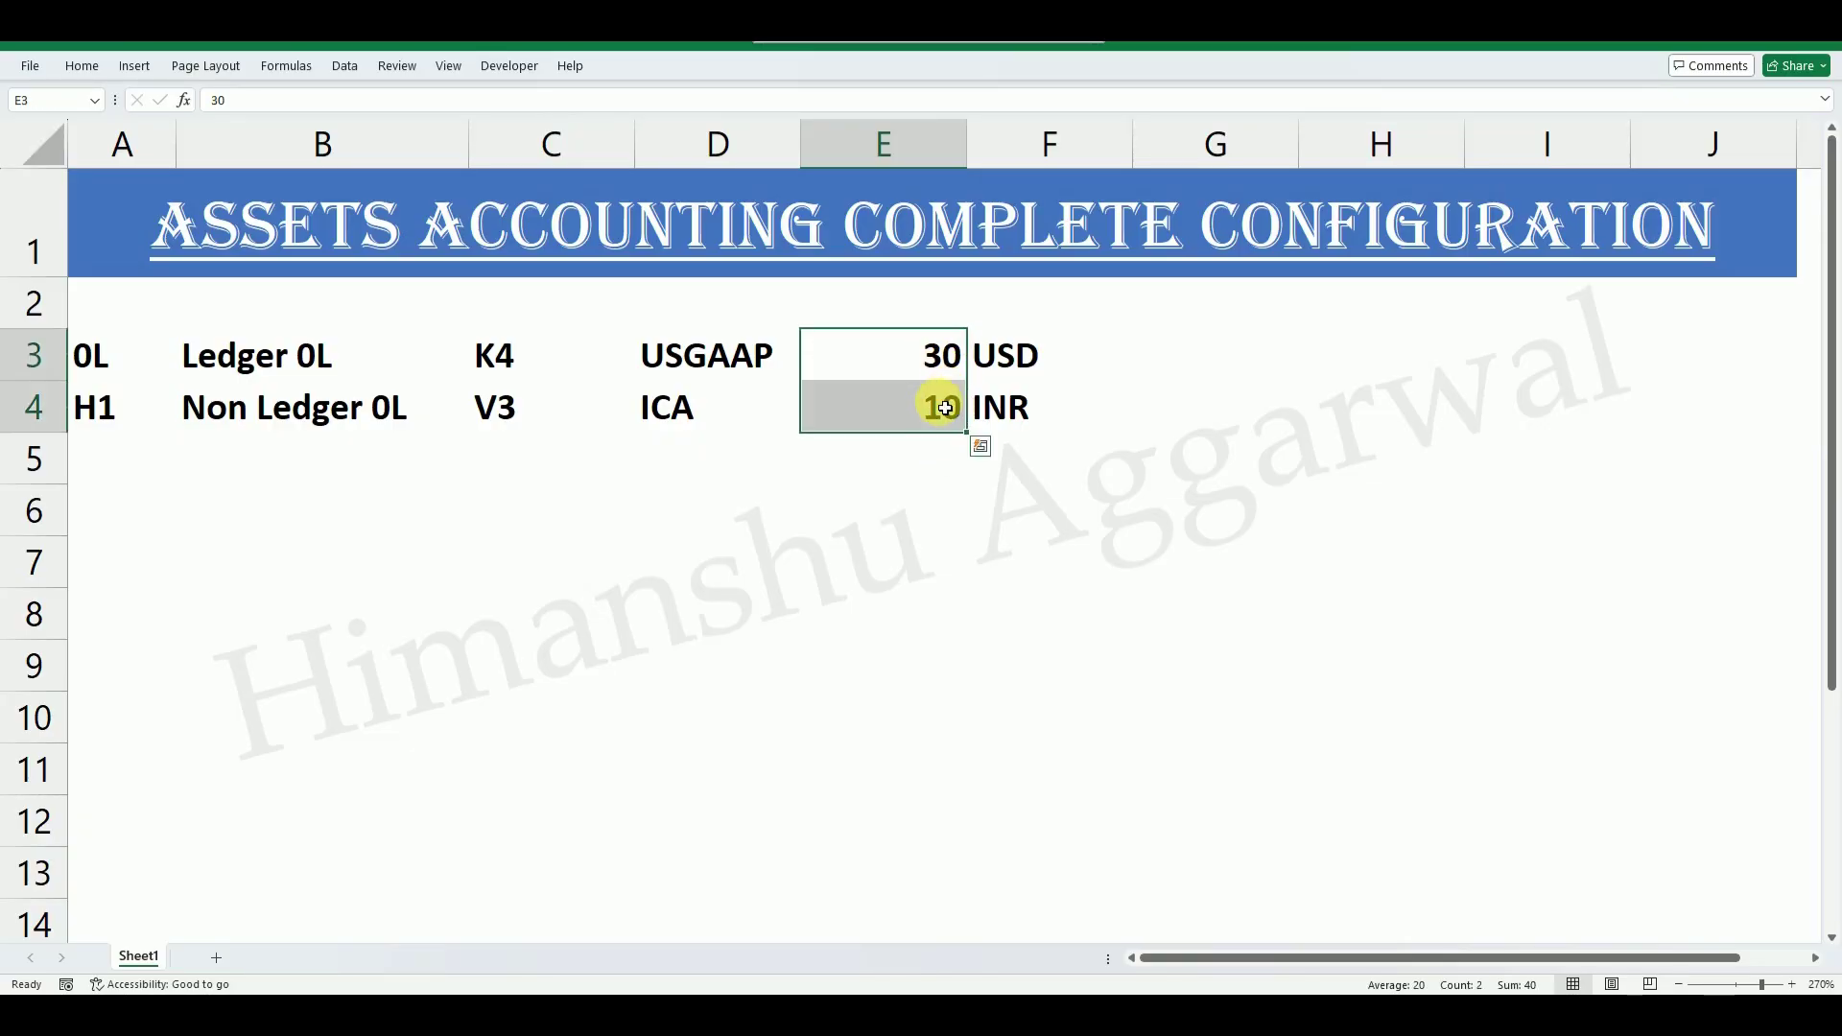
pyautogui.click(950, 397)
pyautogui.click(935, 370)
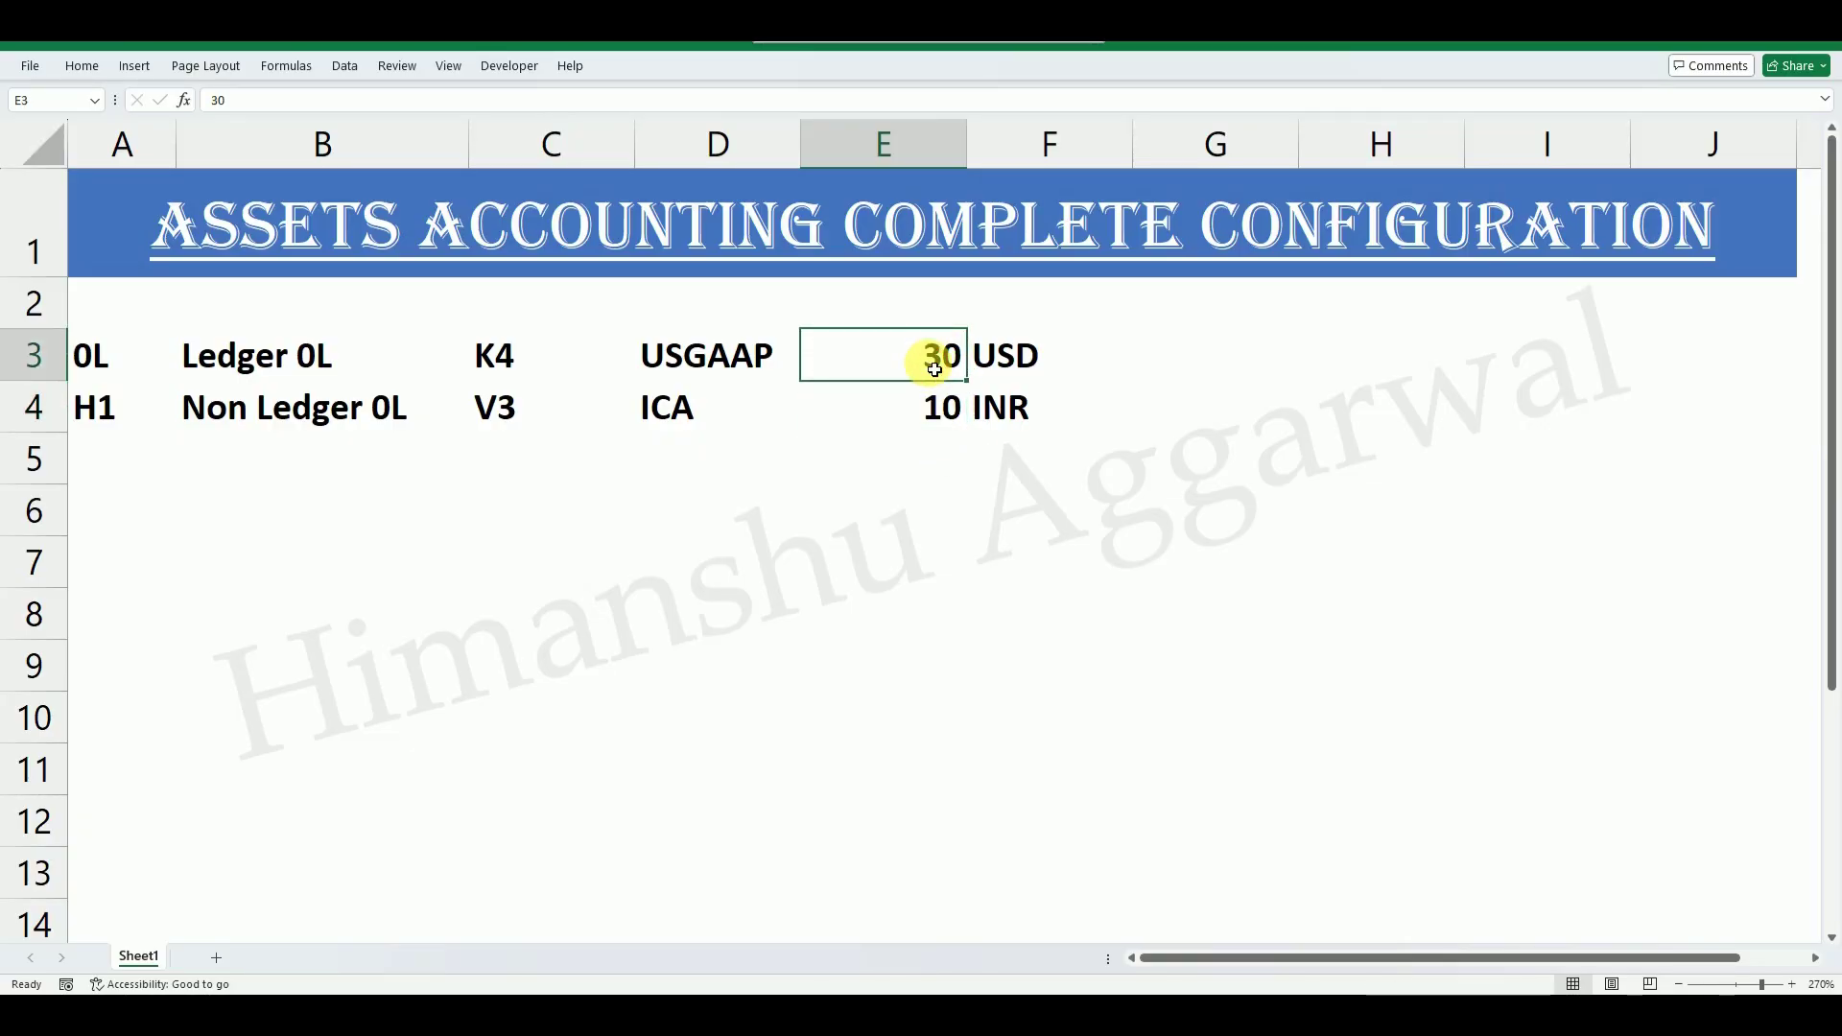
pyautogui.click(720, 358)
pyautogui.click(694, 403)
pyautogui.moveTo(700, 362); pyautogui.dragTo(892, 411)
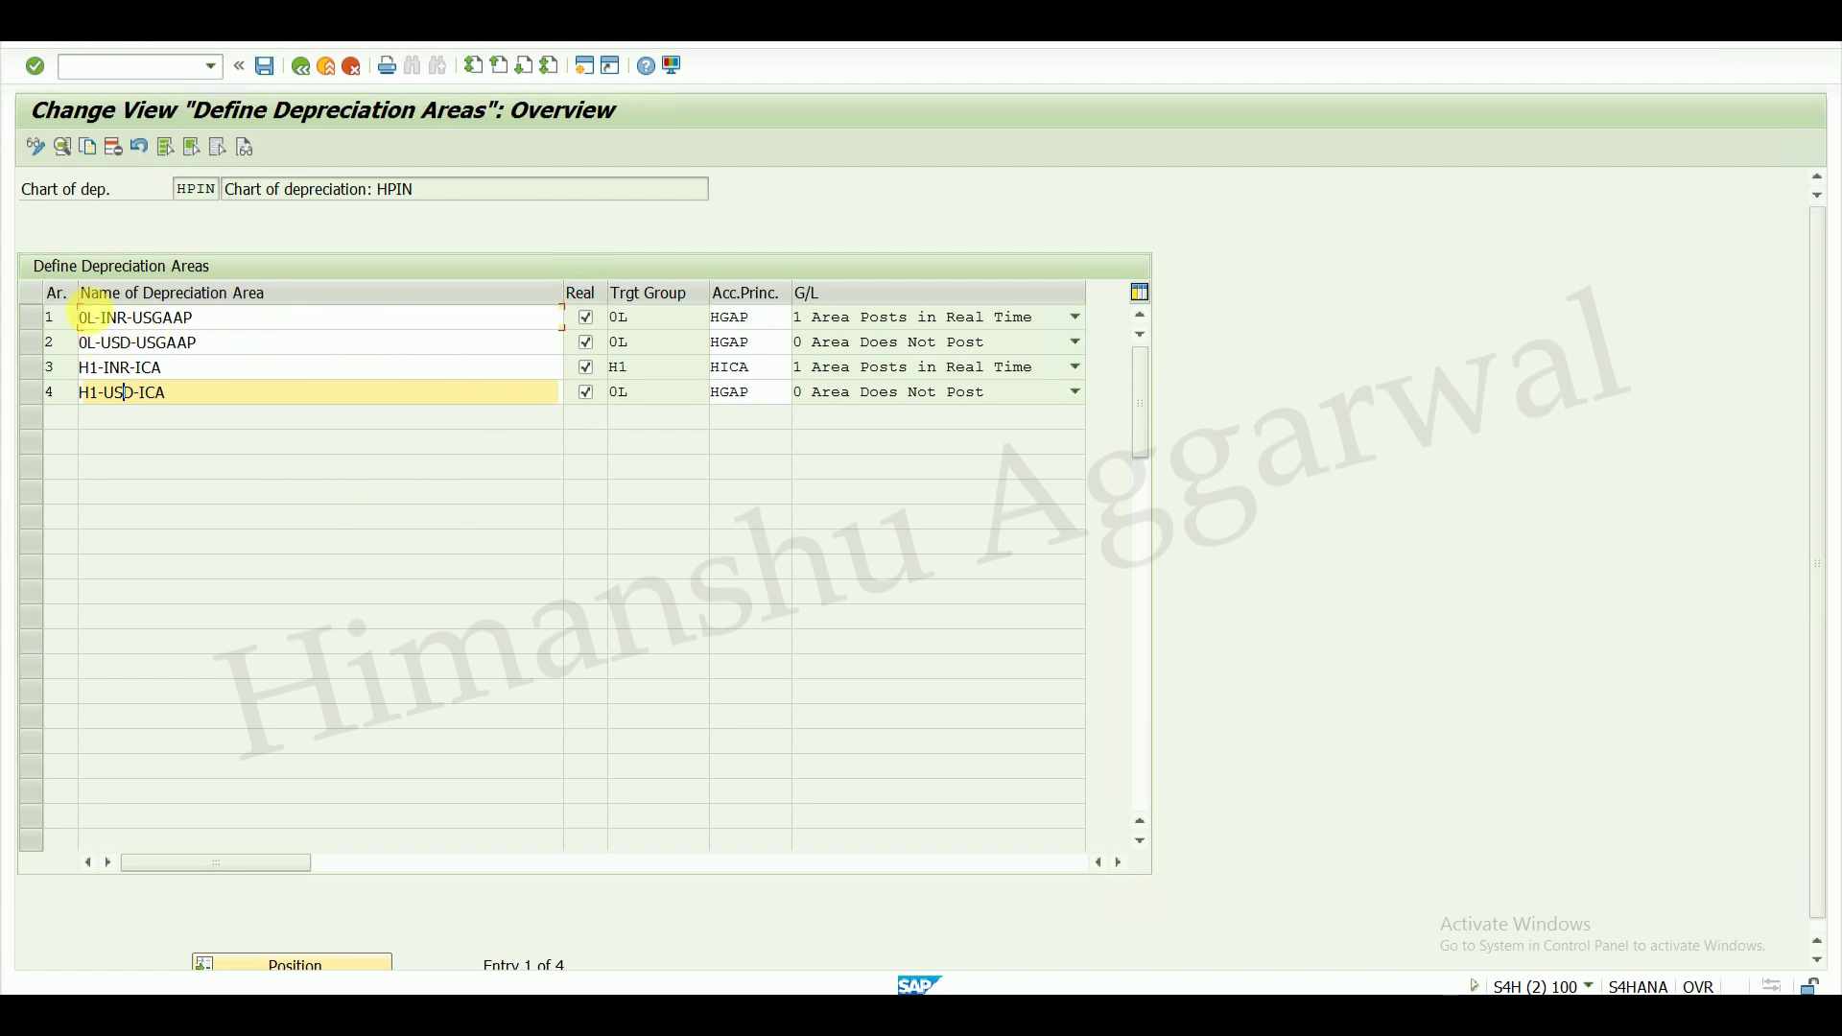
# - Back in SAP, compare the ledger, currency and accounting principle in the names of depreciation areas 1 to 4
pyautogui.click(88, 317)
pyautogui.click(88, 341)
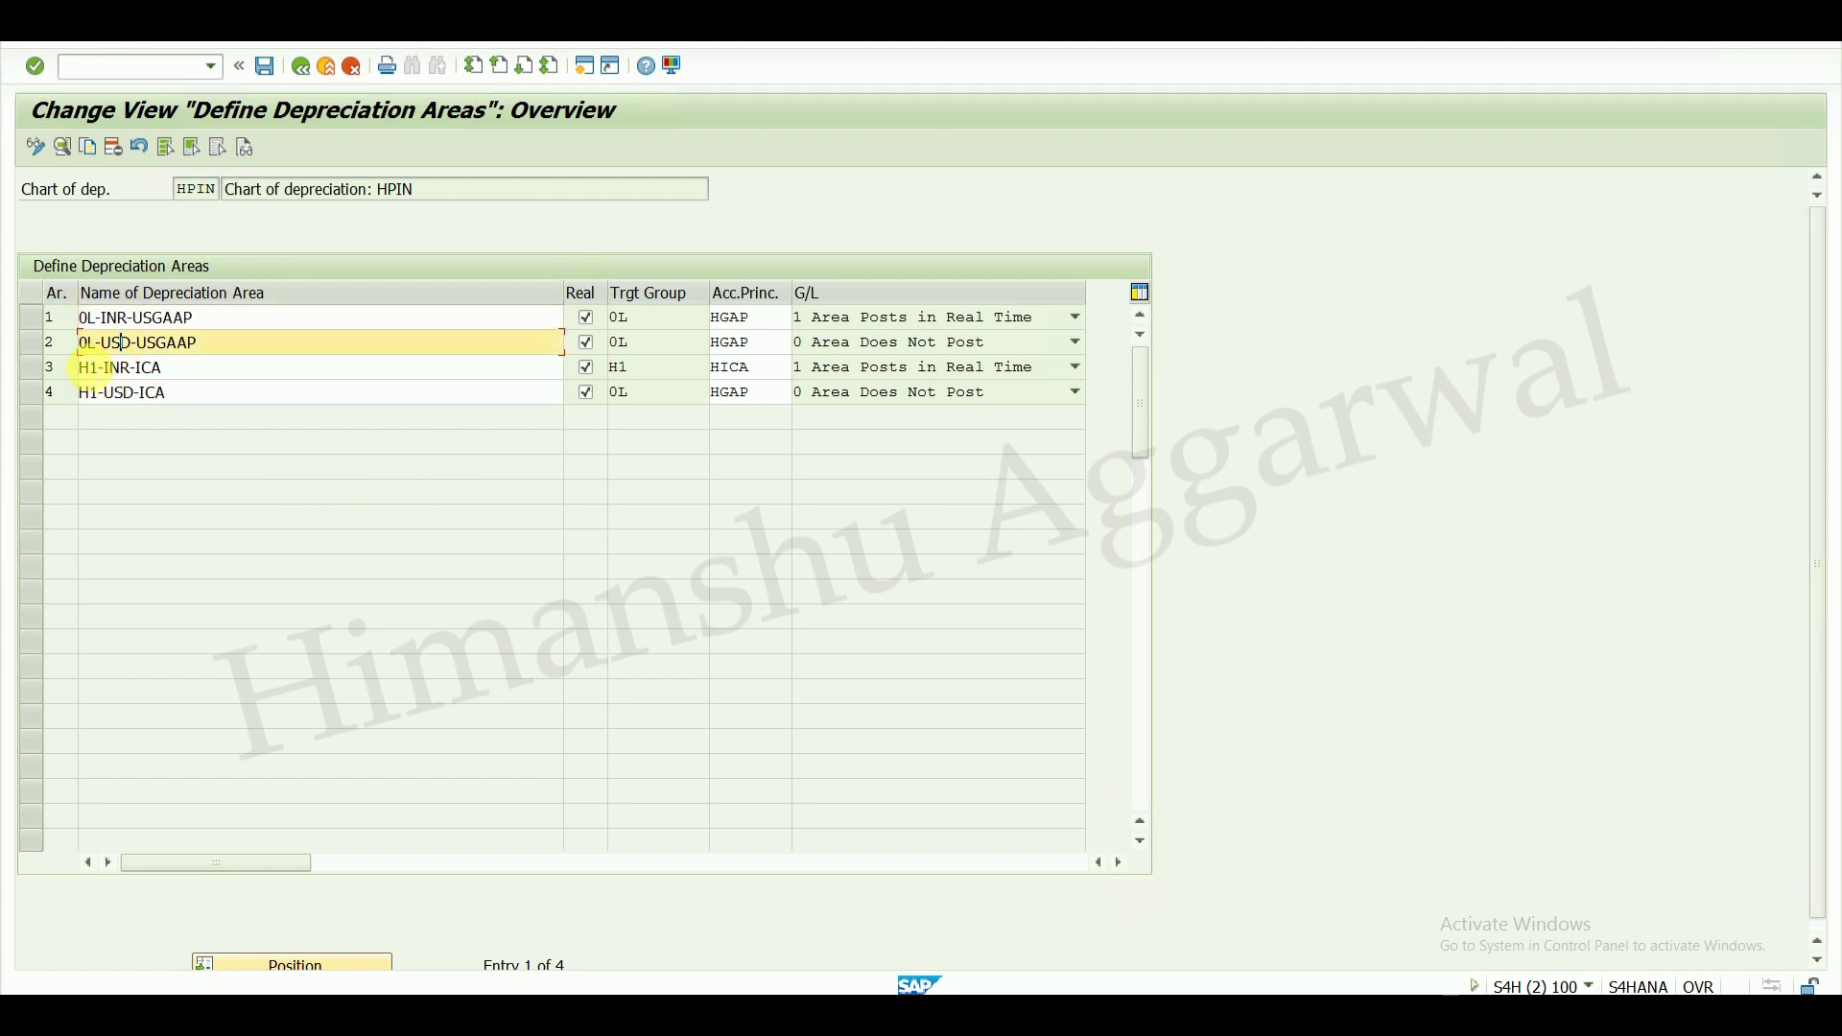
pyautogui.click(88, 368)
pyautogui.click(171, 393)
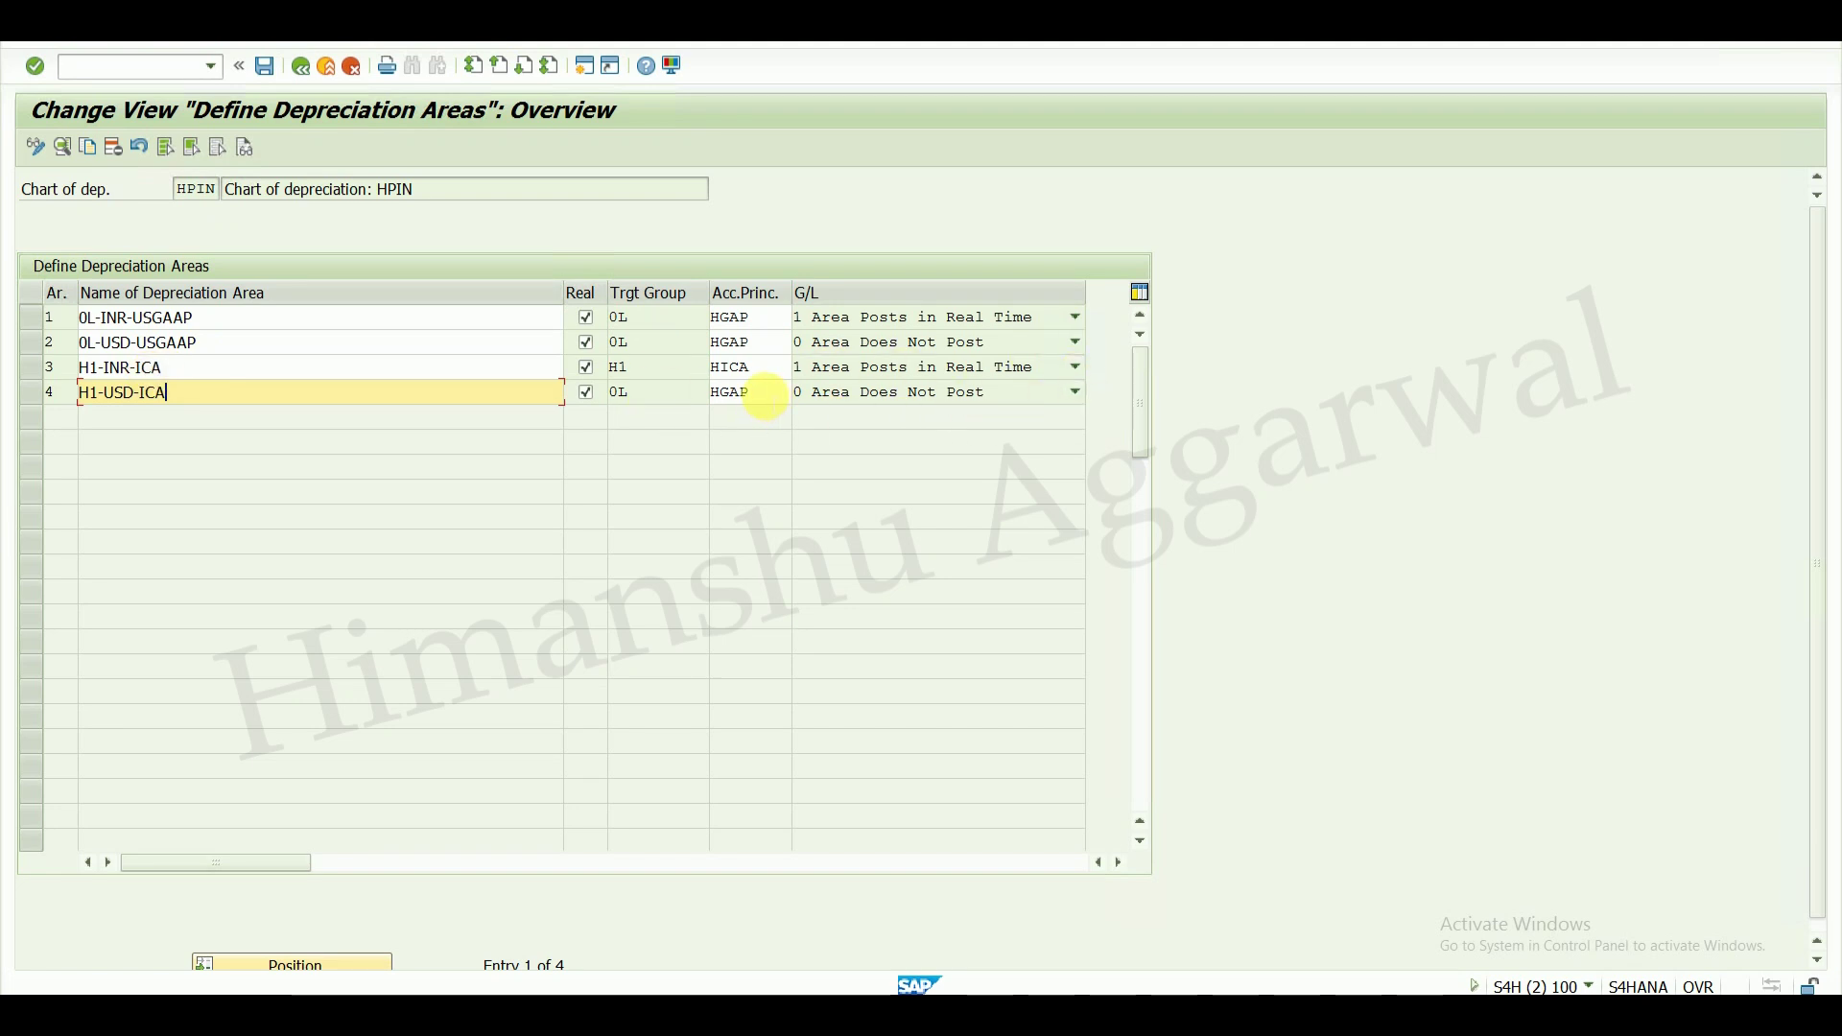
# - Change the accounting principle of depreciation area 4 to HICA
pyautogui.click(773, 391)
pyautogui.press('BackSpace')
pyautogui.press('BackSpace')
pyautogui.press('BackSpace')
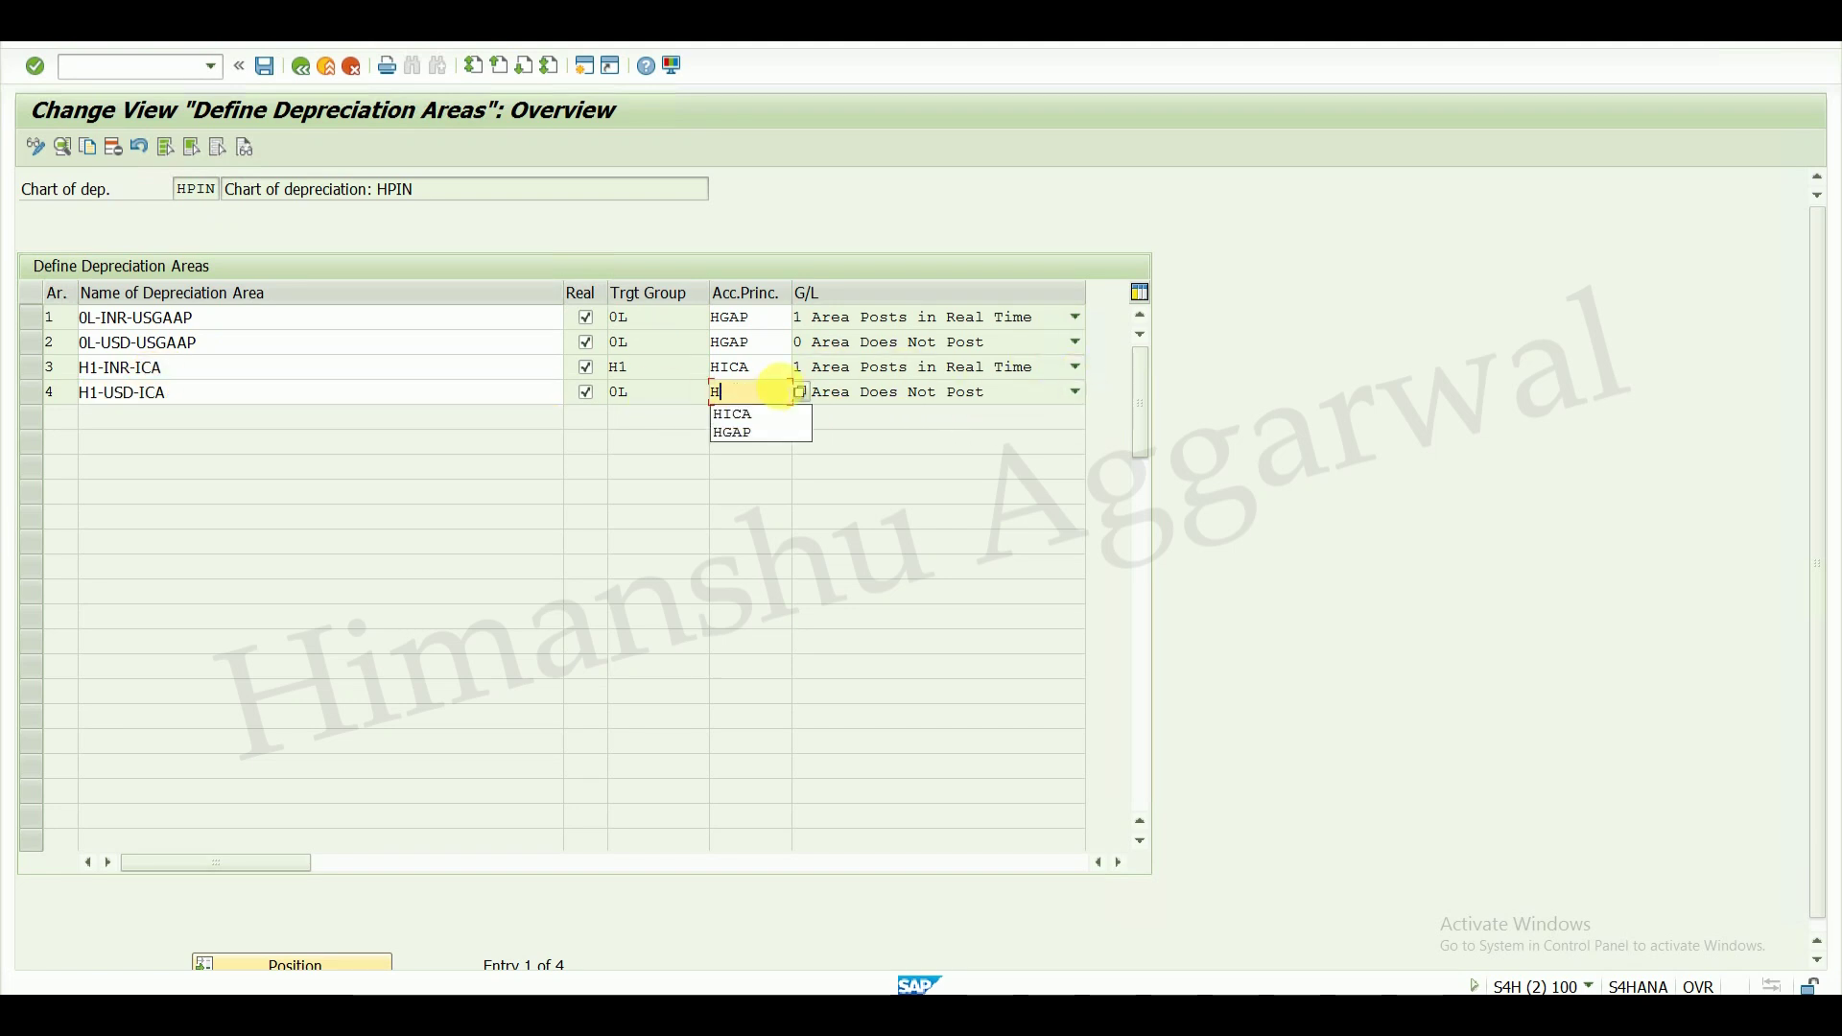
pyautogui.press('Down')
pyautogui.press('Return')
pyautogui.press('Return')
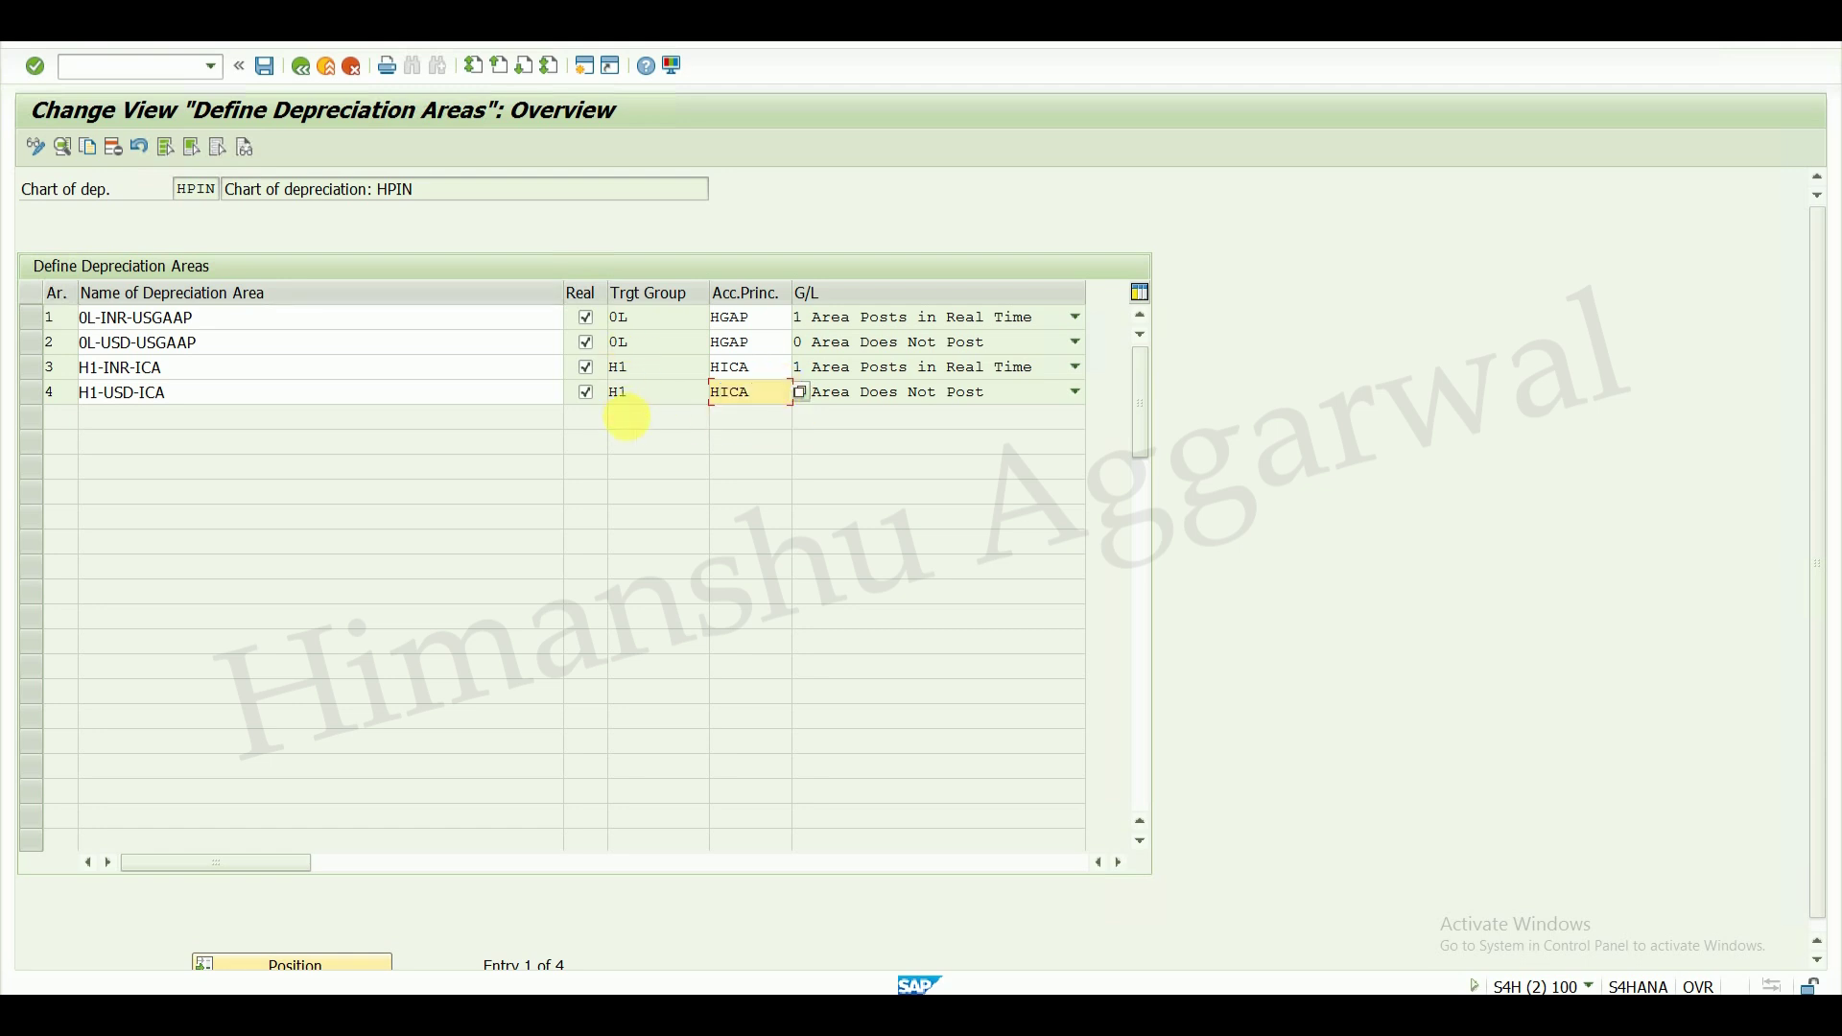
# - Save the depreciation area changes in chart HPIN with the proposed customizing request, then return to the IMG structure
pyautogui.click(270, 71)
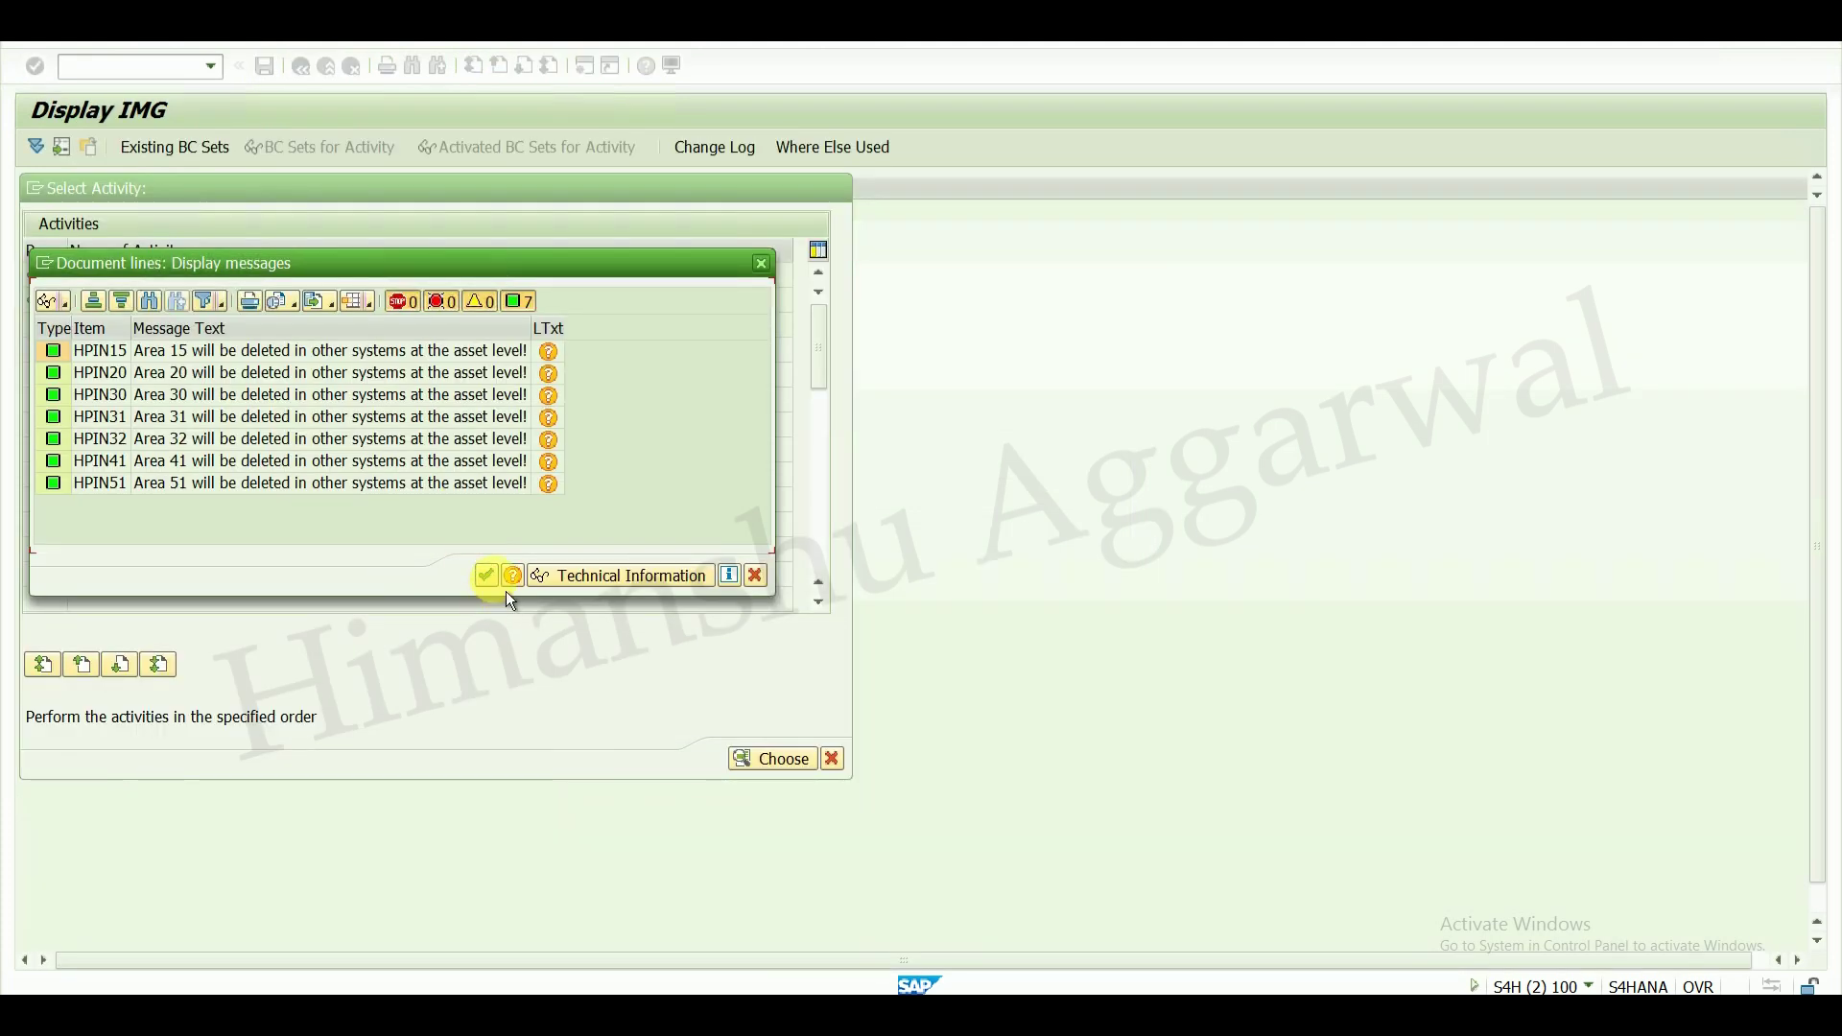
pyautogui.click(486, 573)
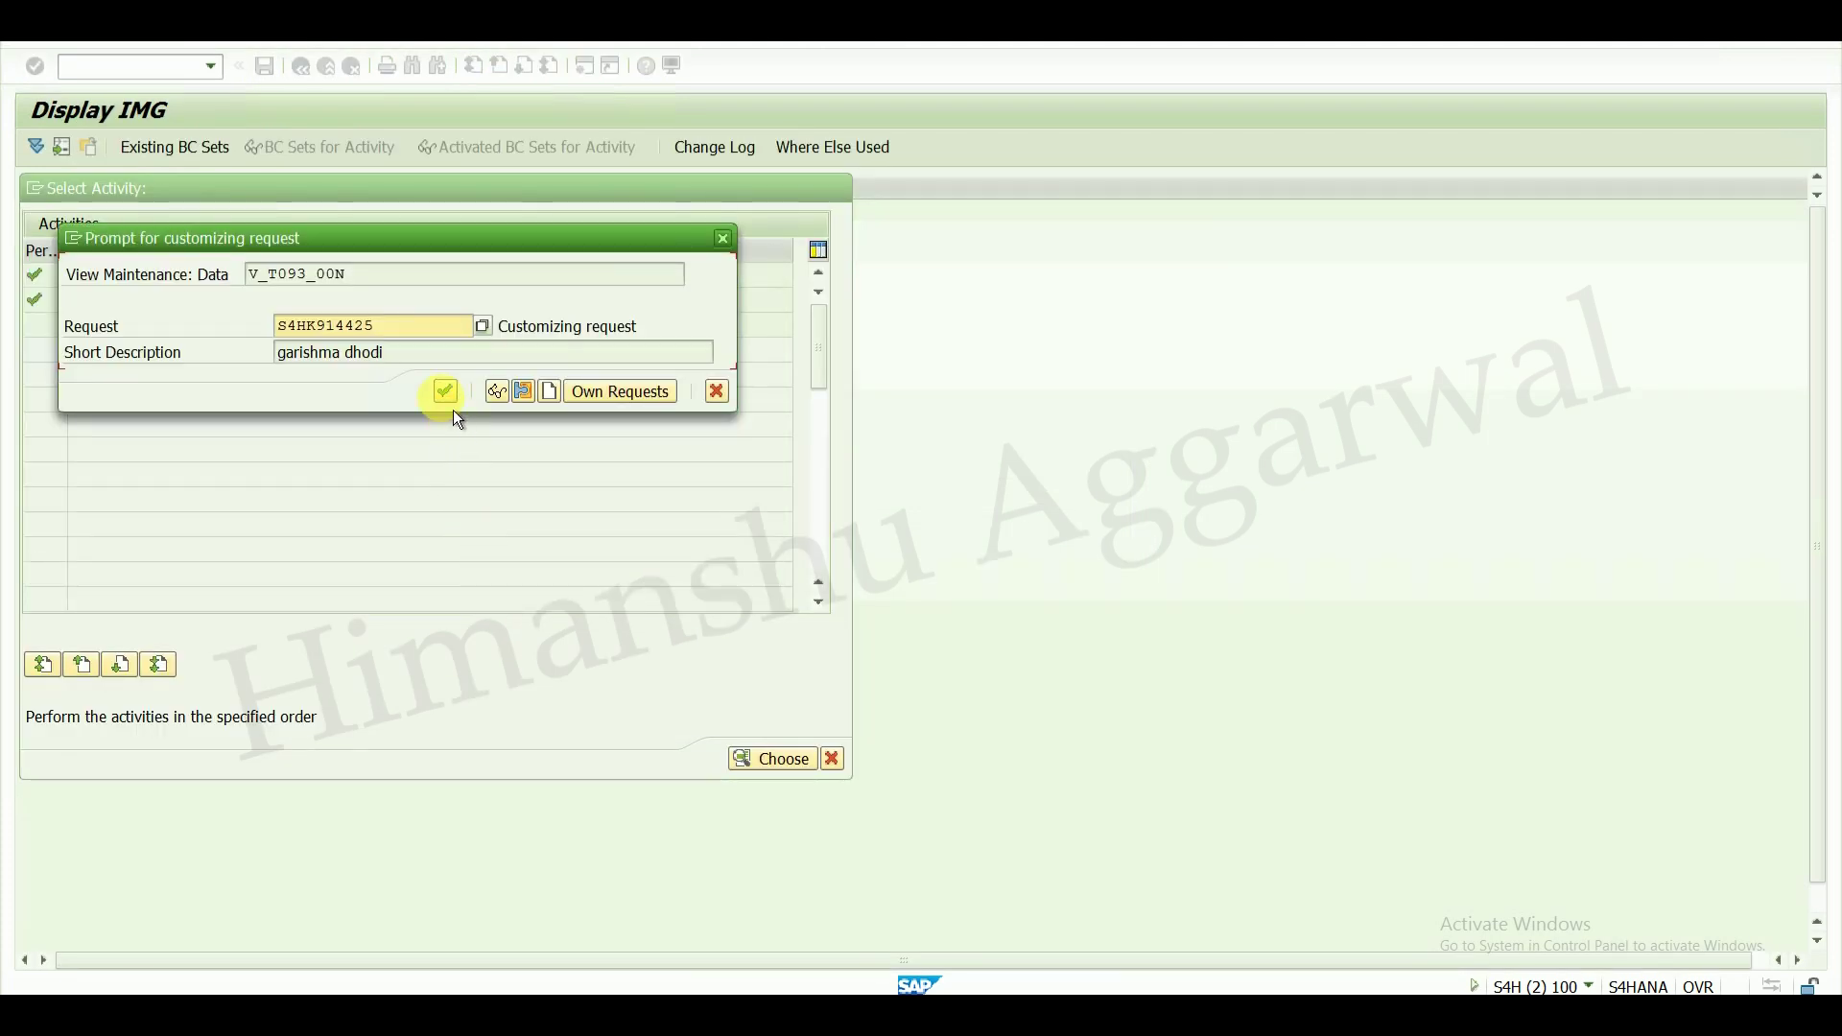
pyautogui.click(447, 395)
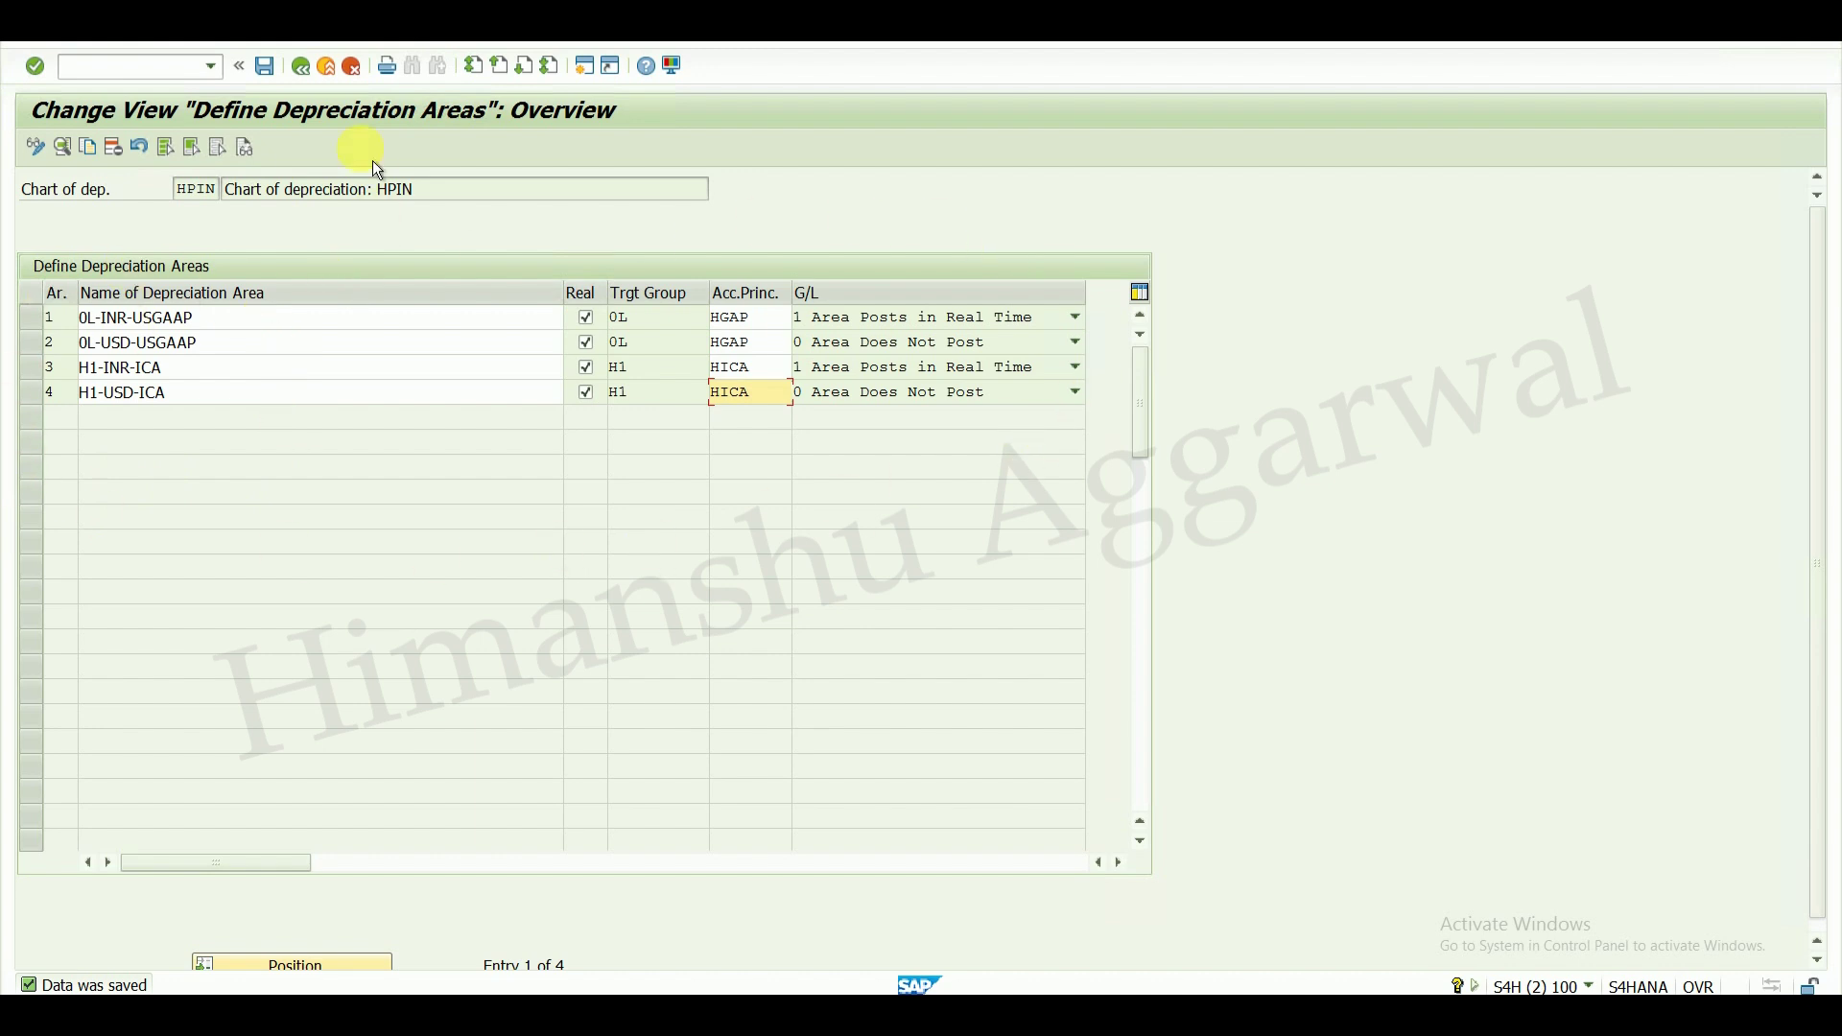
pyautogui.click(310, 78)
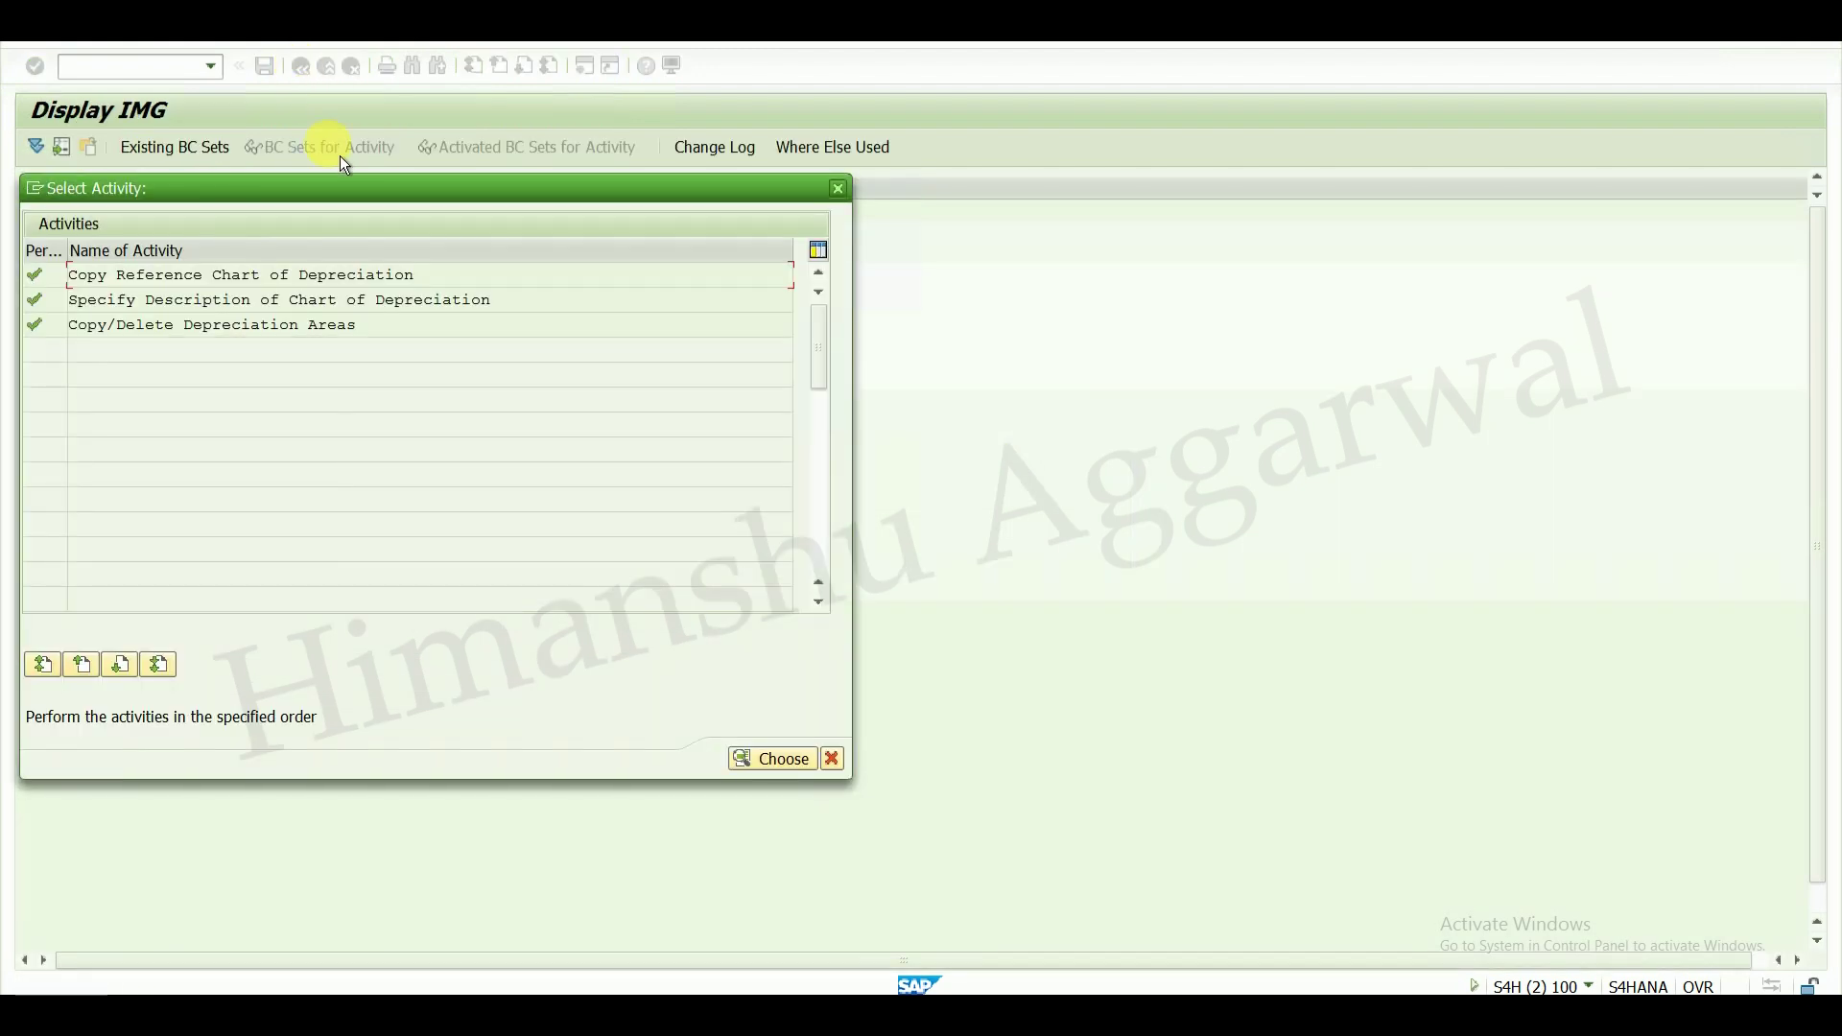
pyautogui.click(850, 198)
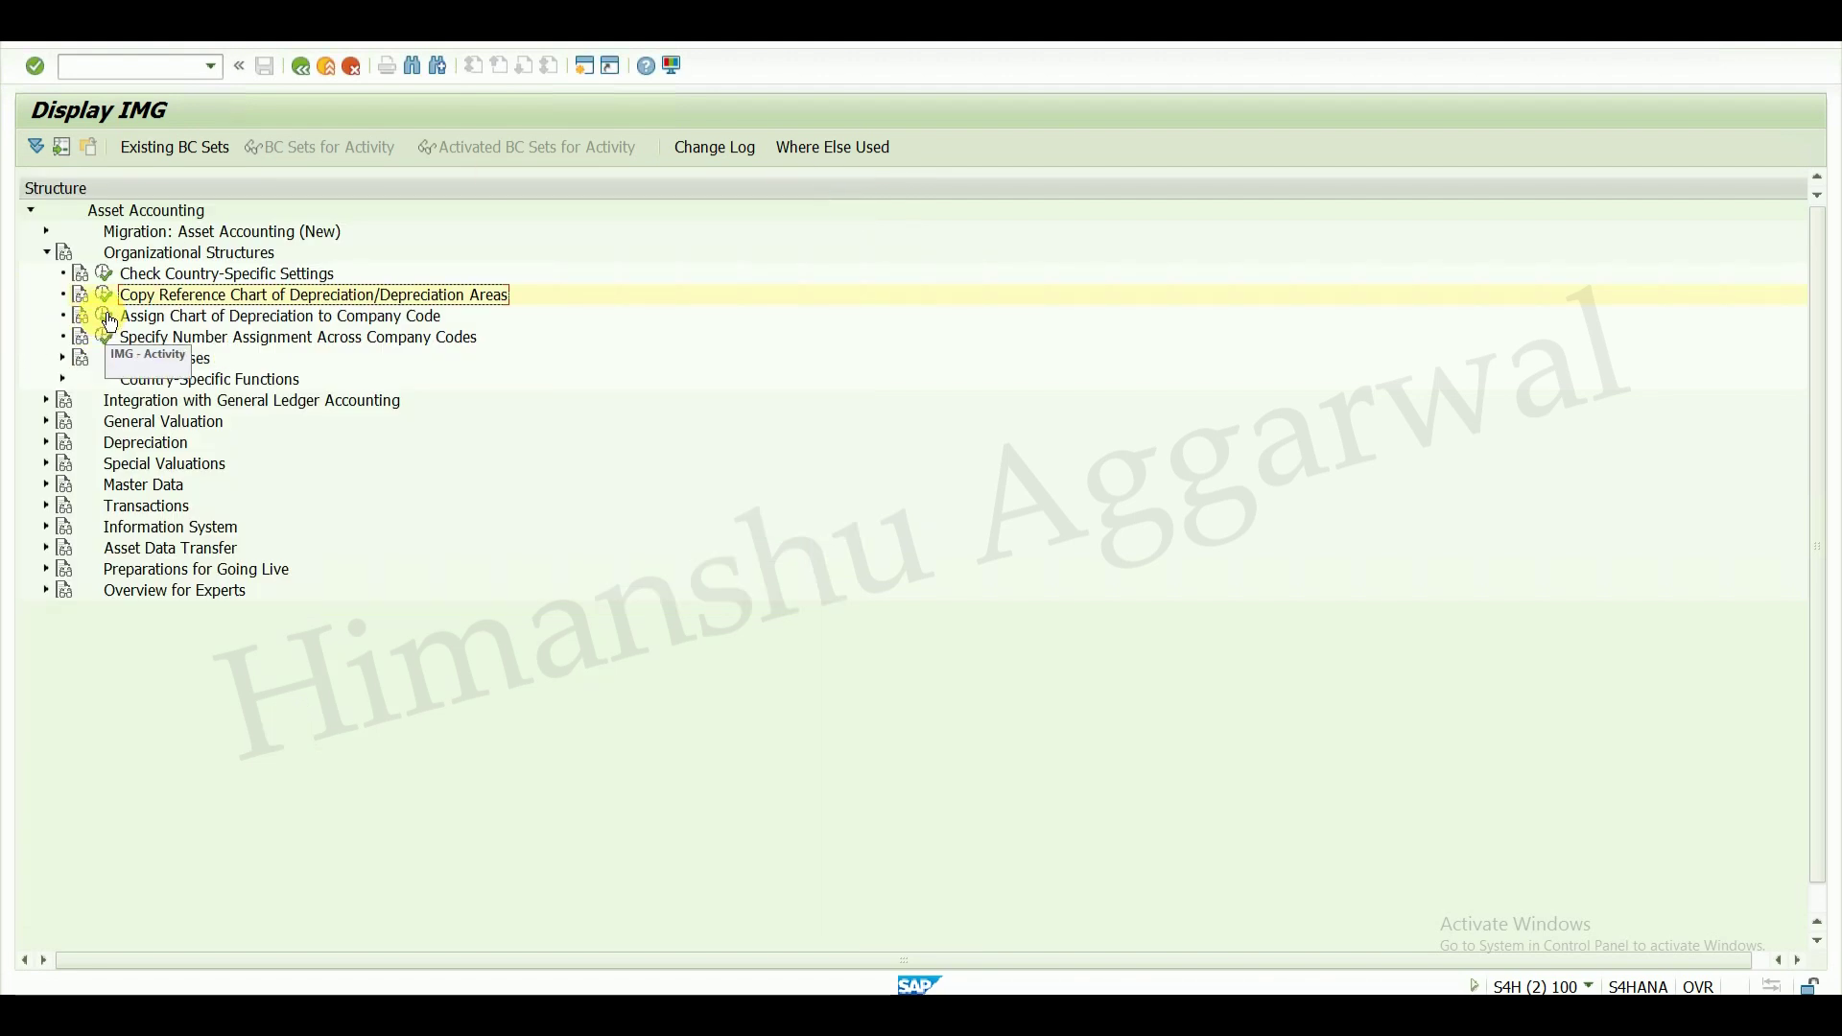
# - Try to assign chart of depreciation HPIN to company code HPIN and save the assignment
pyautogui.click(107, 318)
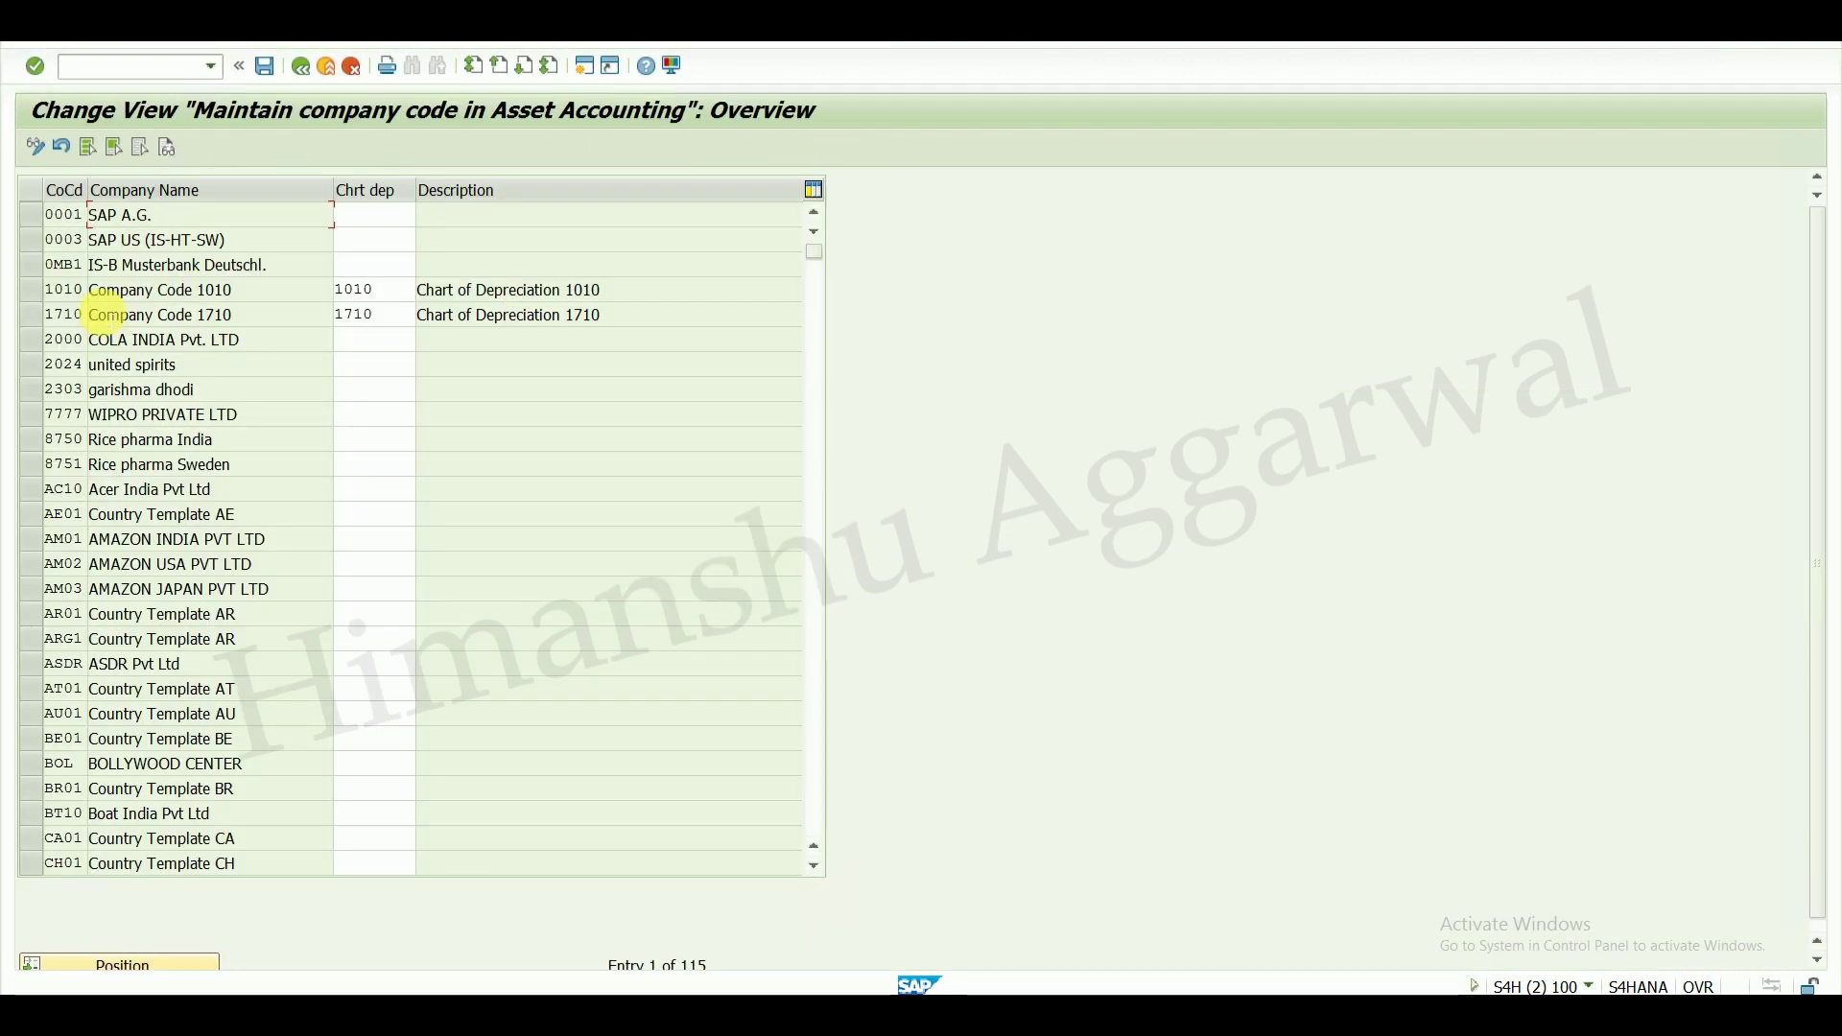
pyautogui.click(175, 962)
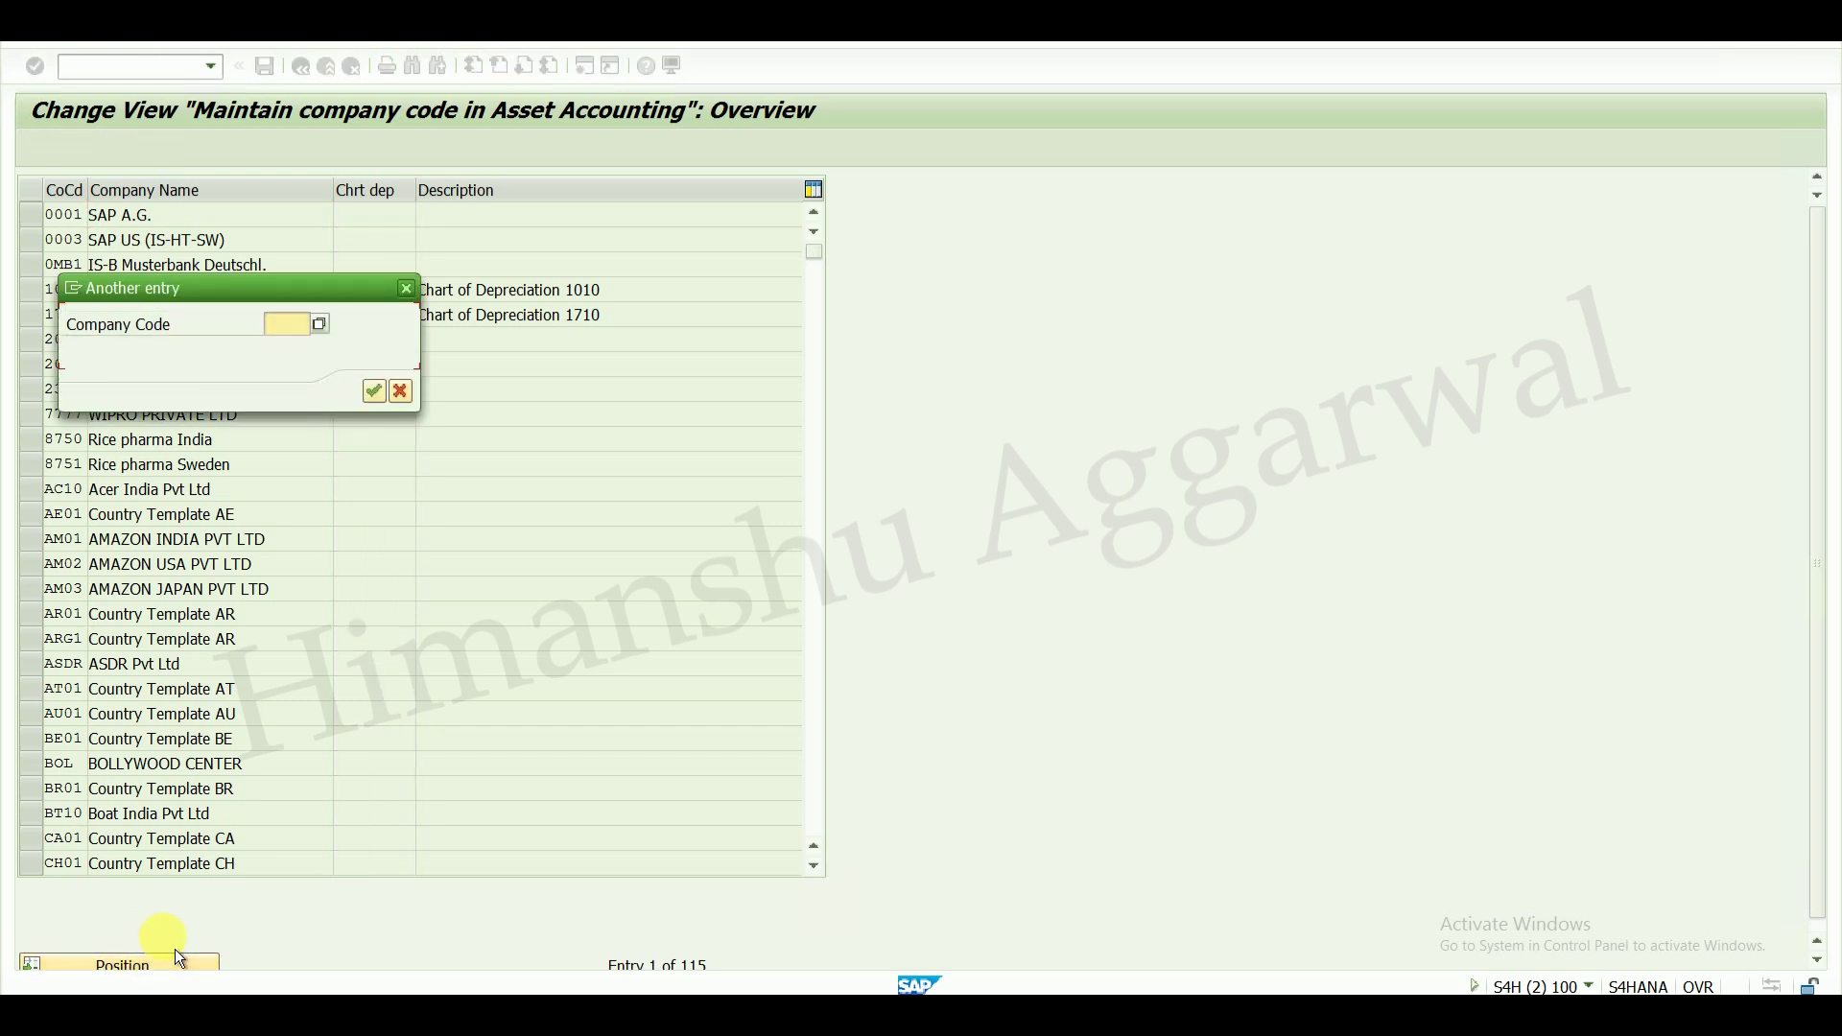
pyautogui.write('HPIN')
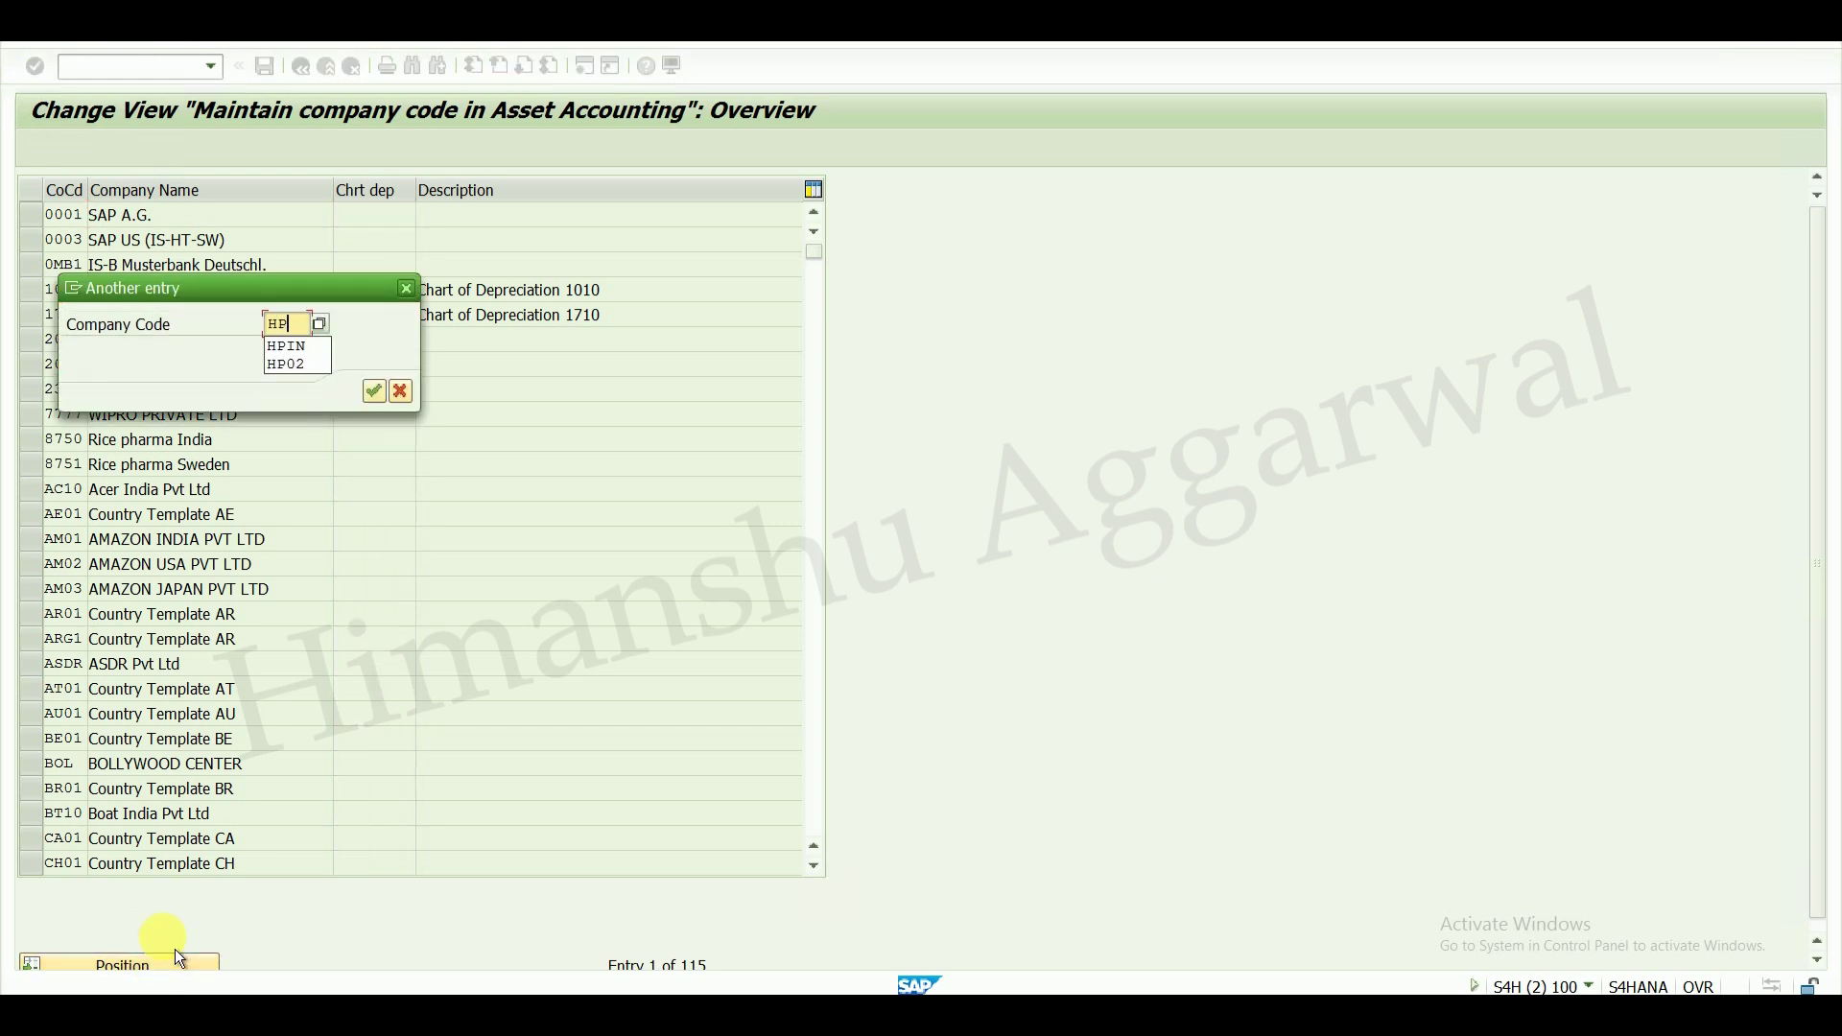
pyautogui.press('Return')
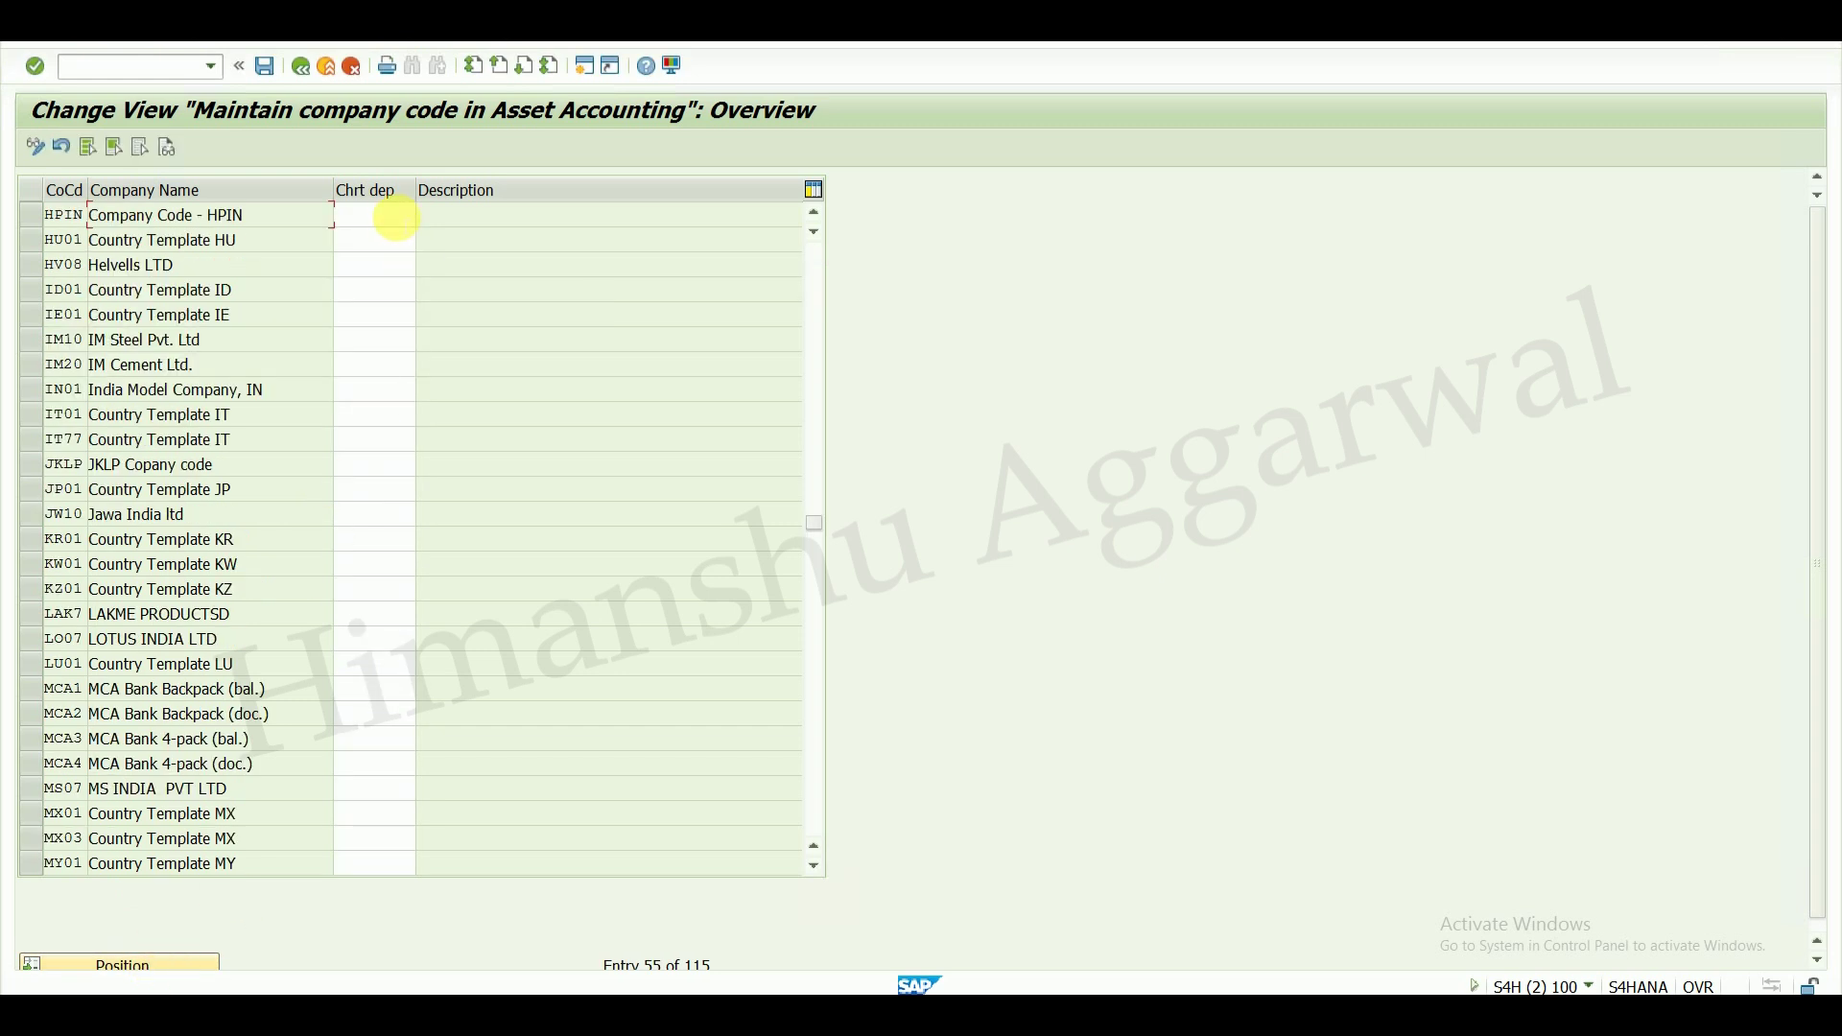
pyautogui.click(395, 218)
pyautogui.write('HPIN')
pyautogui.press('Return')
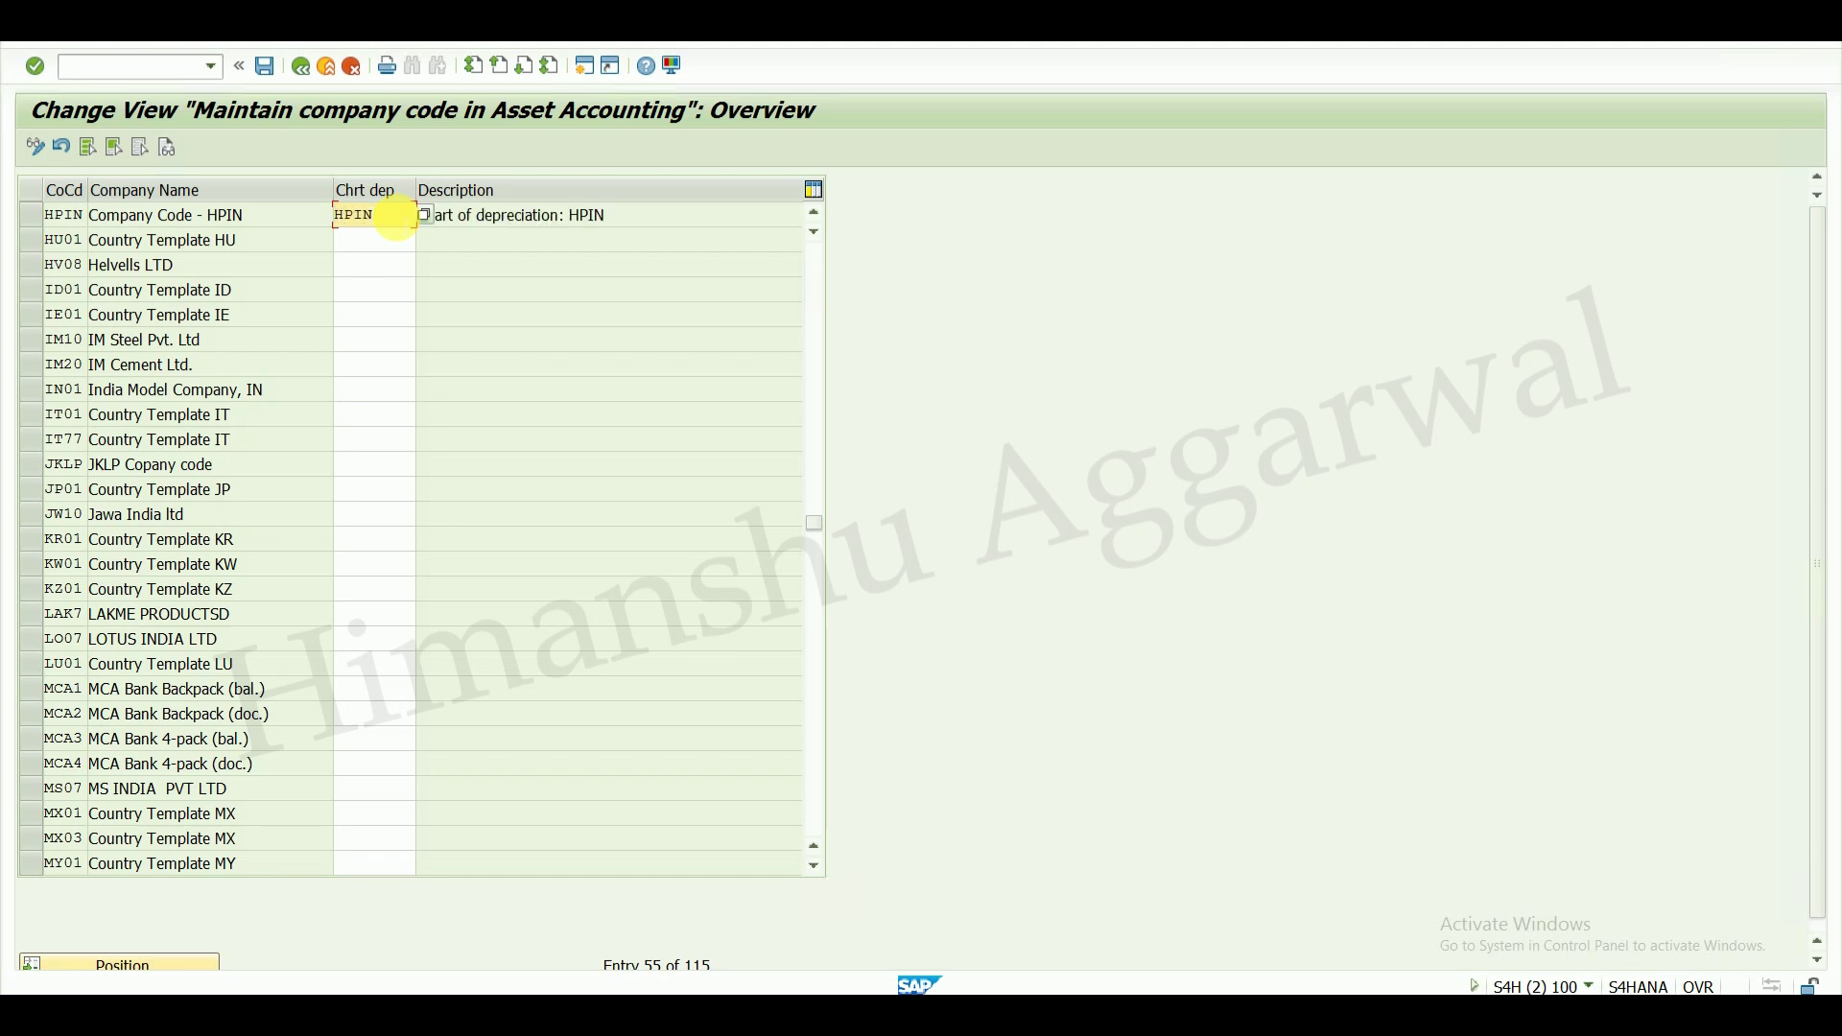
pyautogui.click(265, 66)
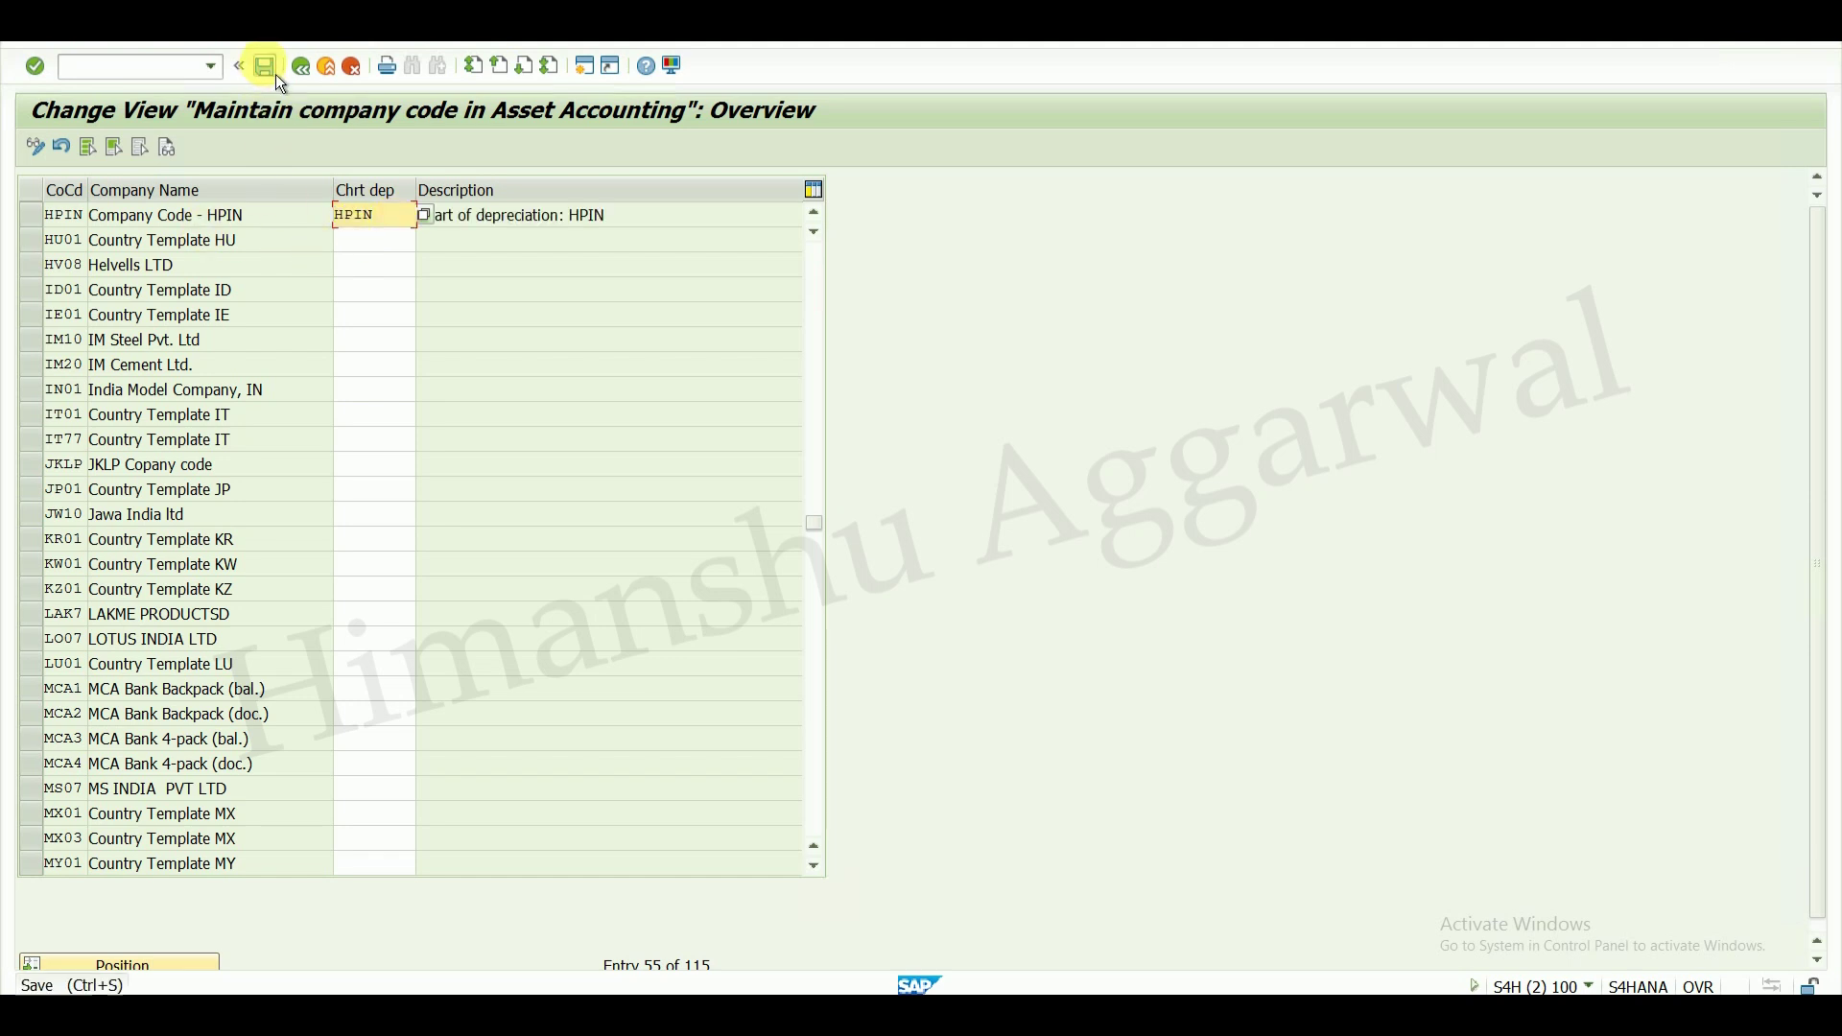
# - Open the long text of the error about differing fiscal year variant start dates and copy its title
pyautogui.moveTo(417, 280); pyautogui.dragTo(775, 338)
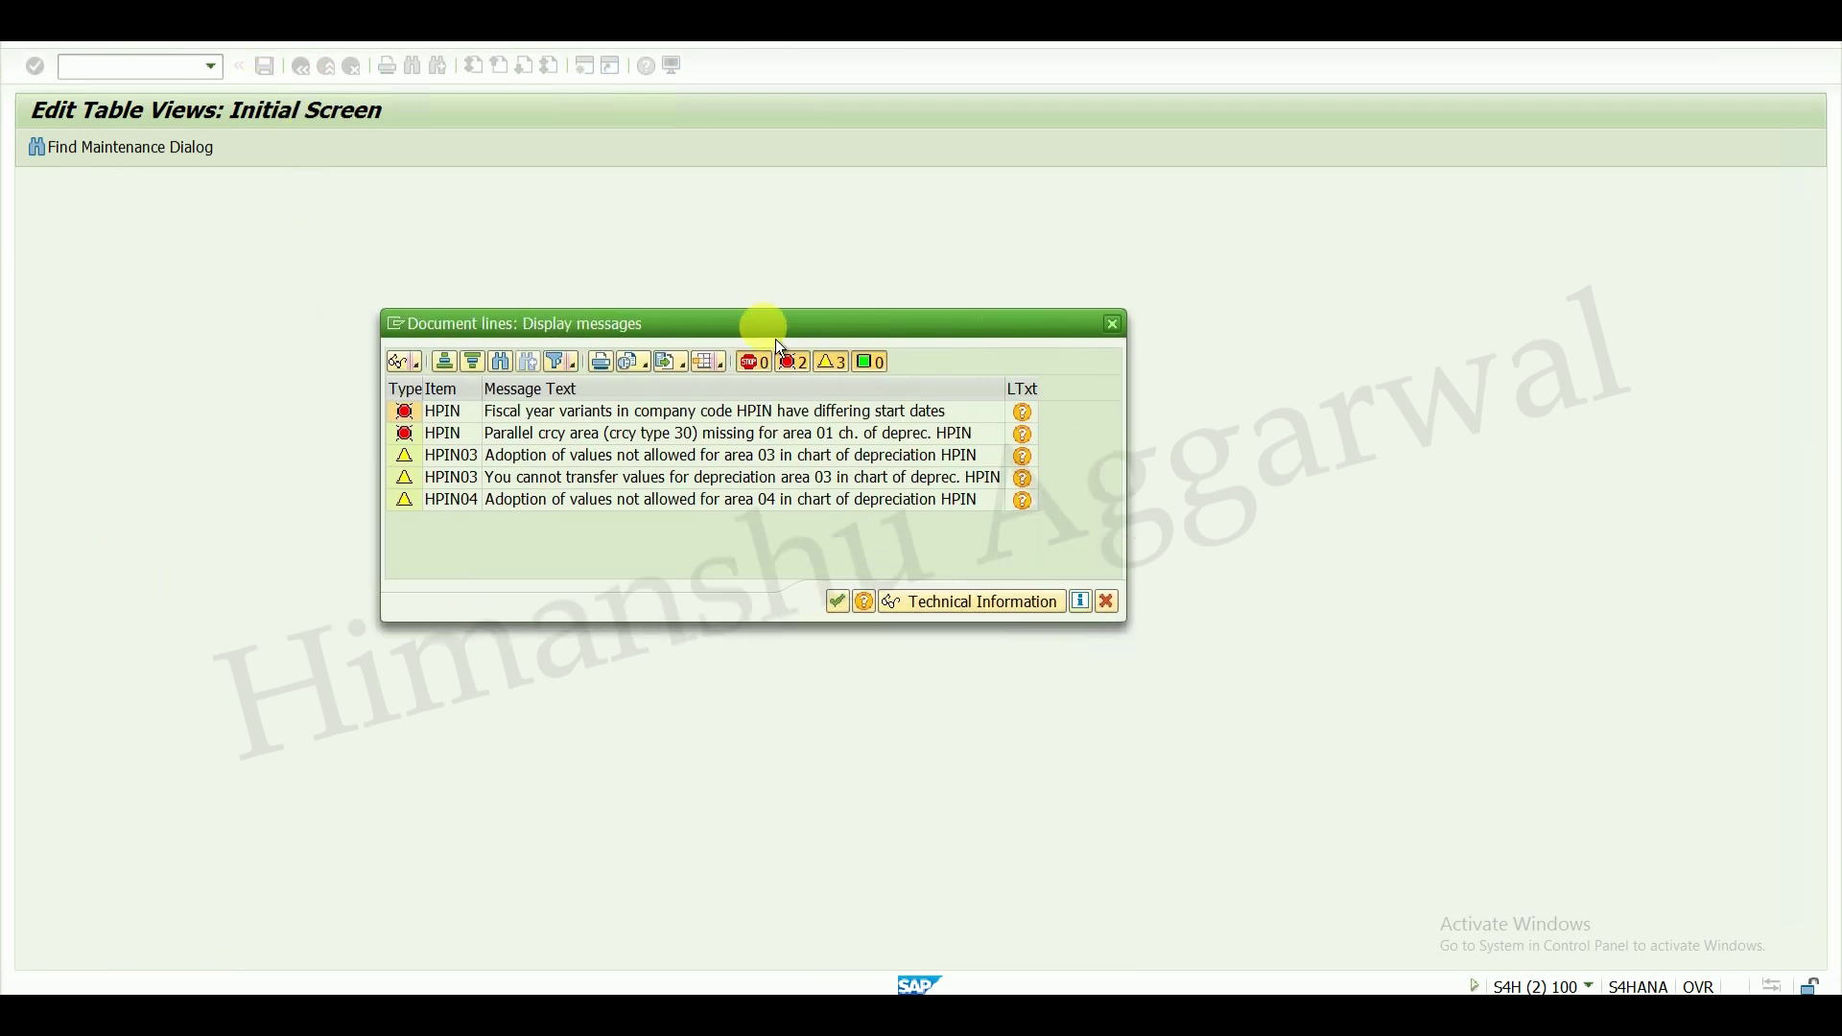
pyautogui.click(535, 422)
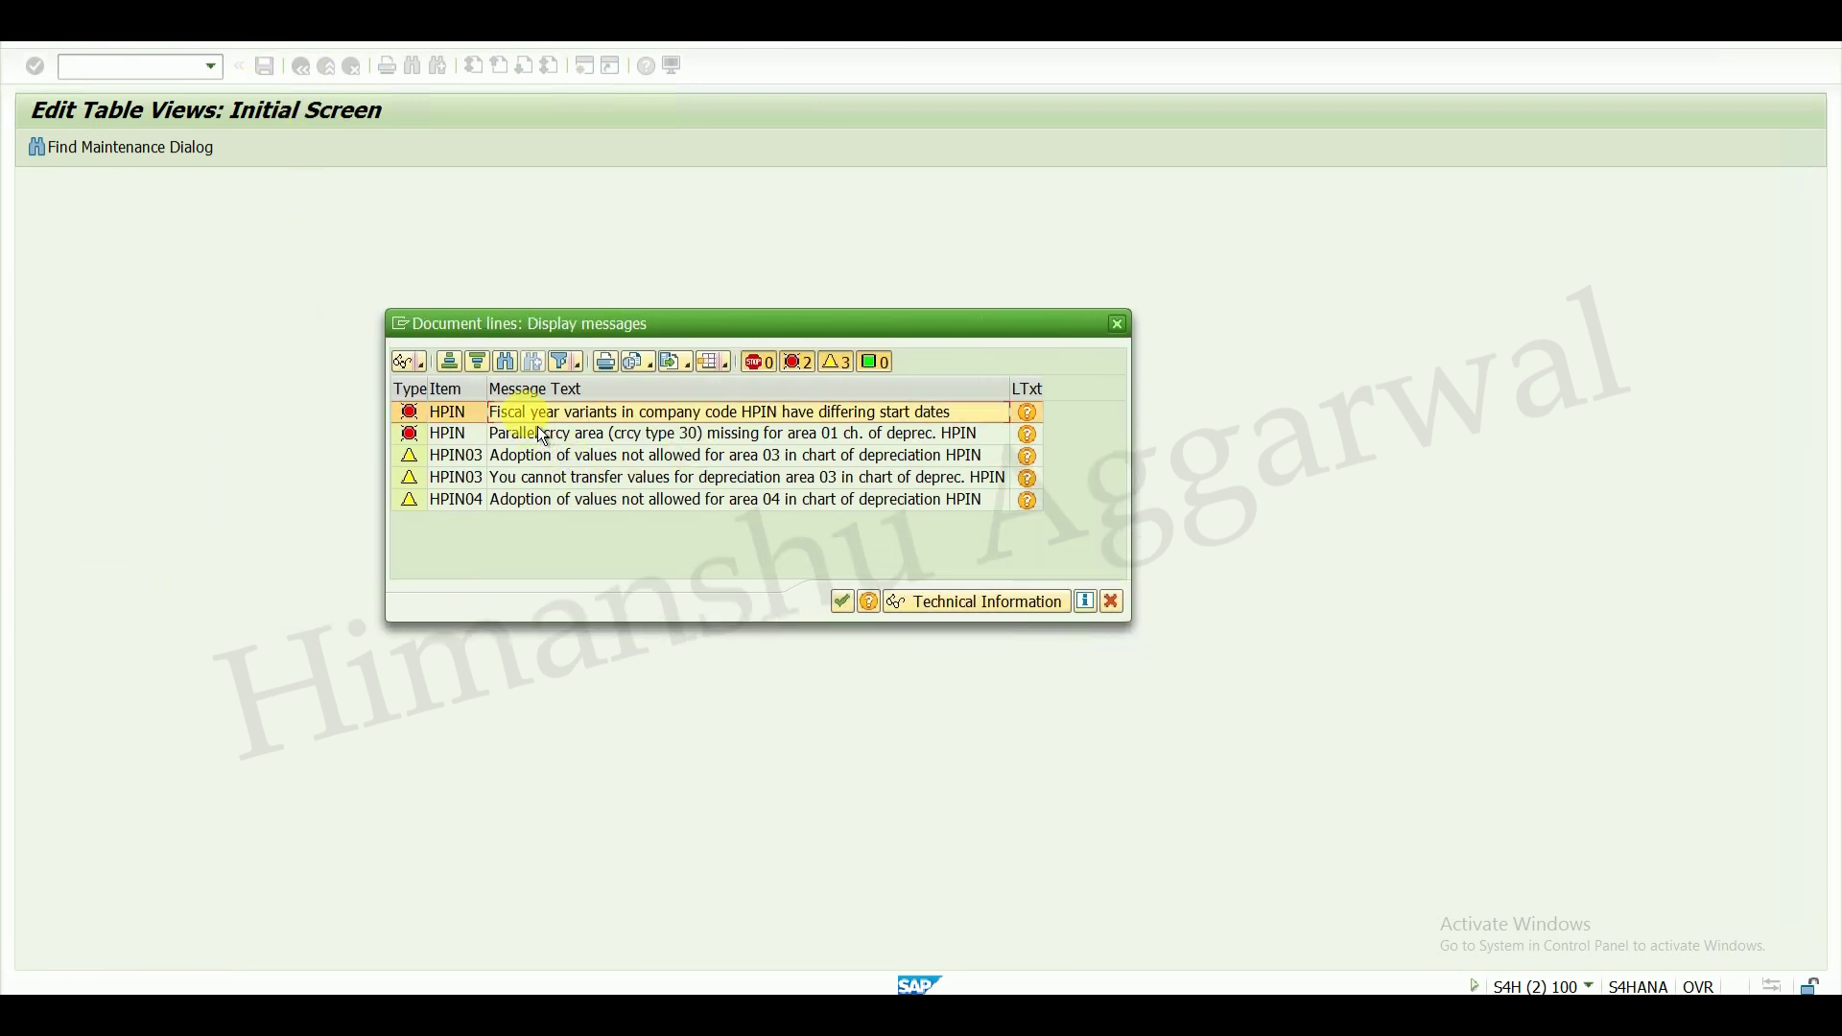
pyautogui.click(1028, 414)
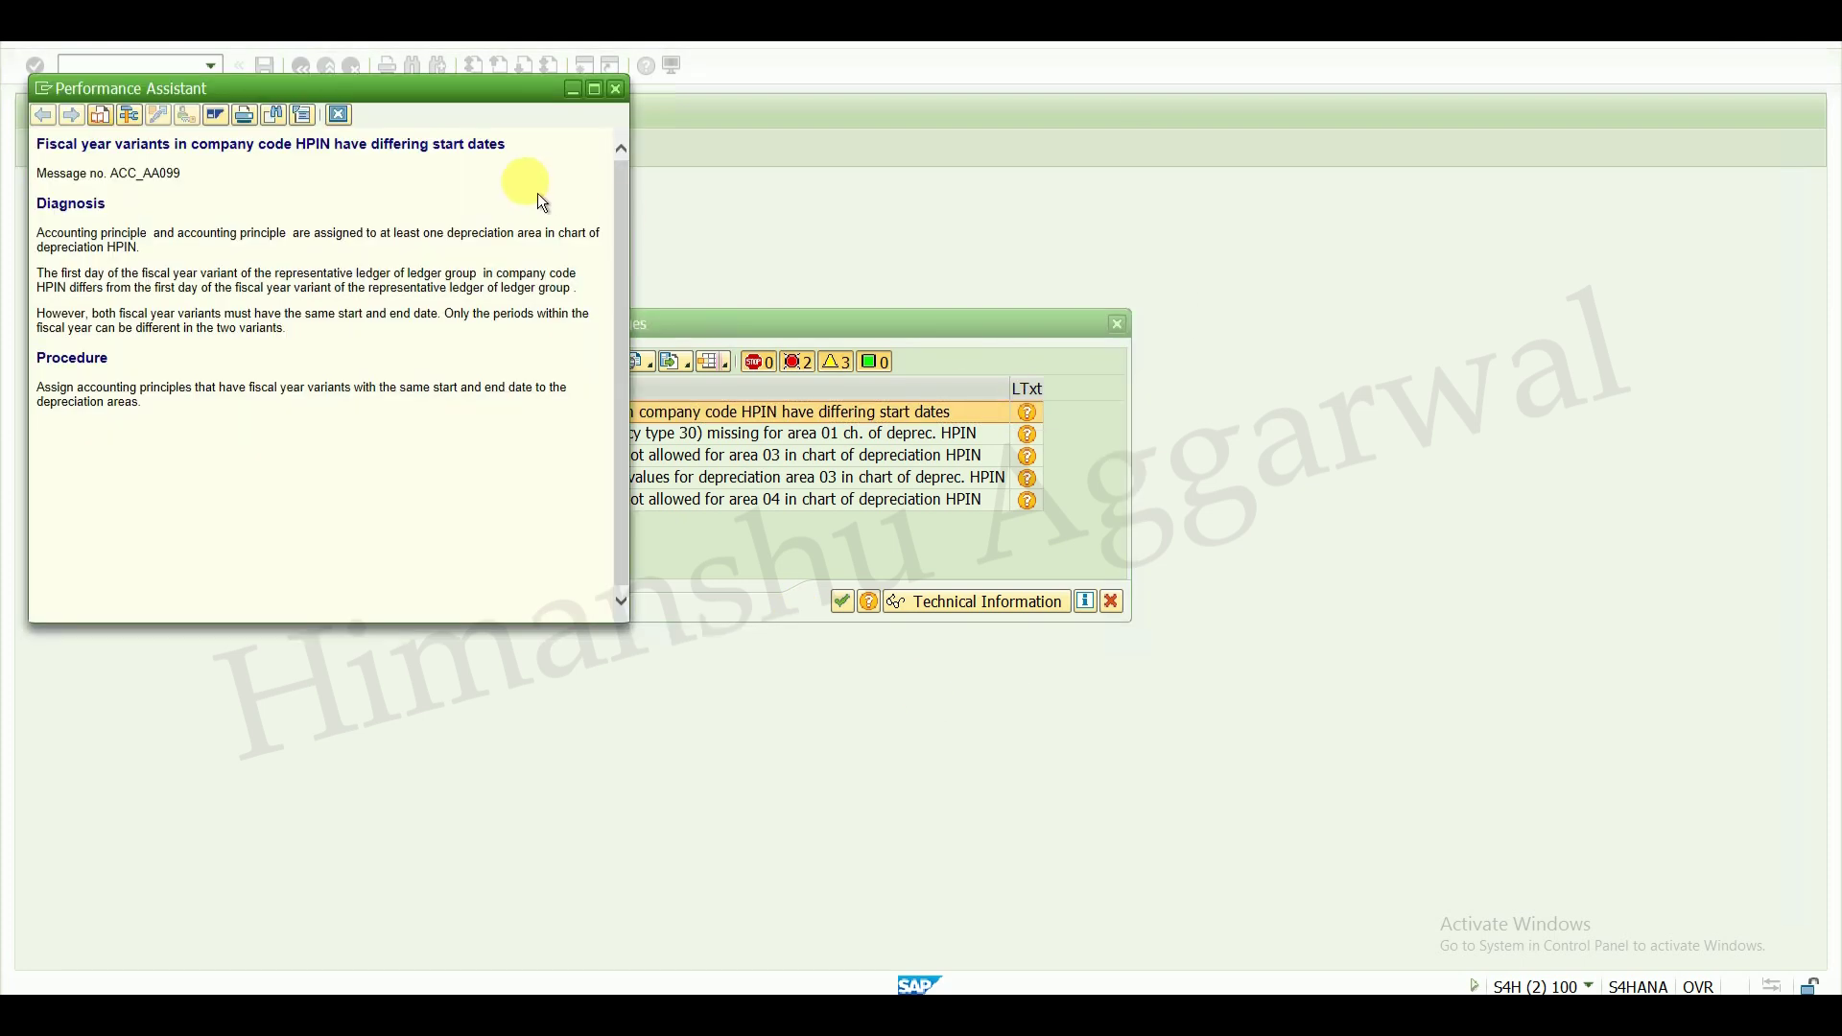
pyautogui.moveTo(517, 146); pyautogui.dragTo(85, 145)
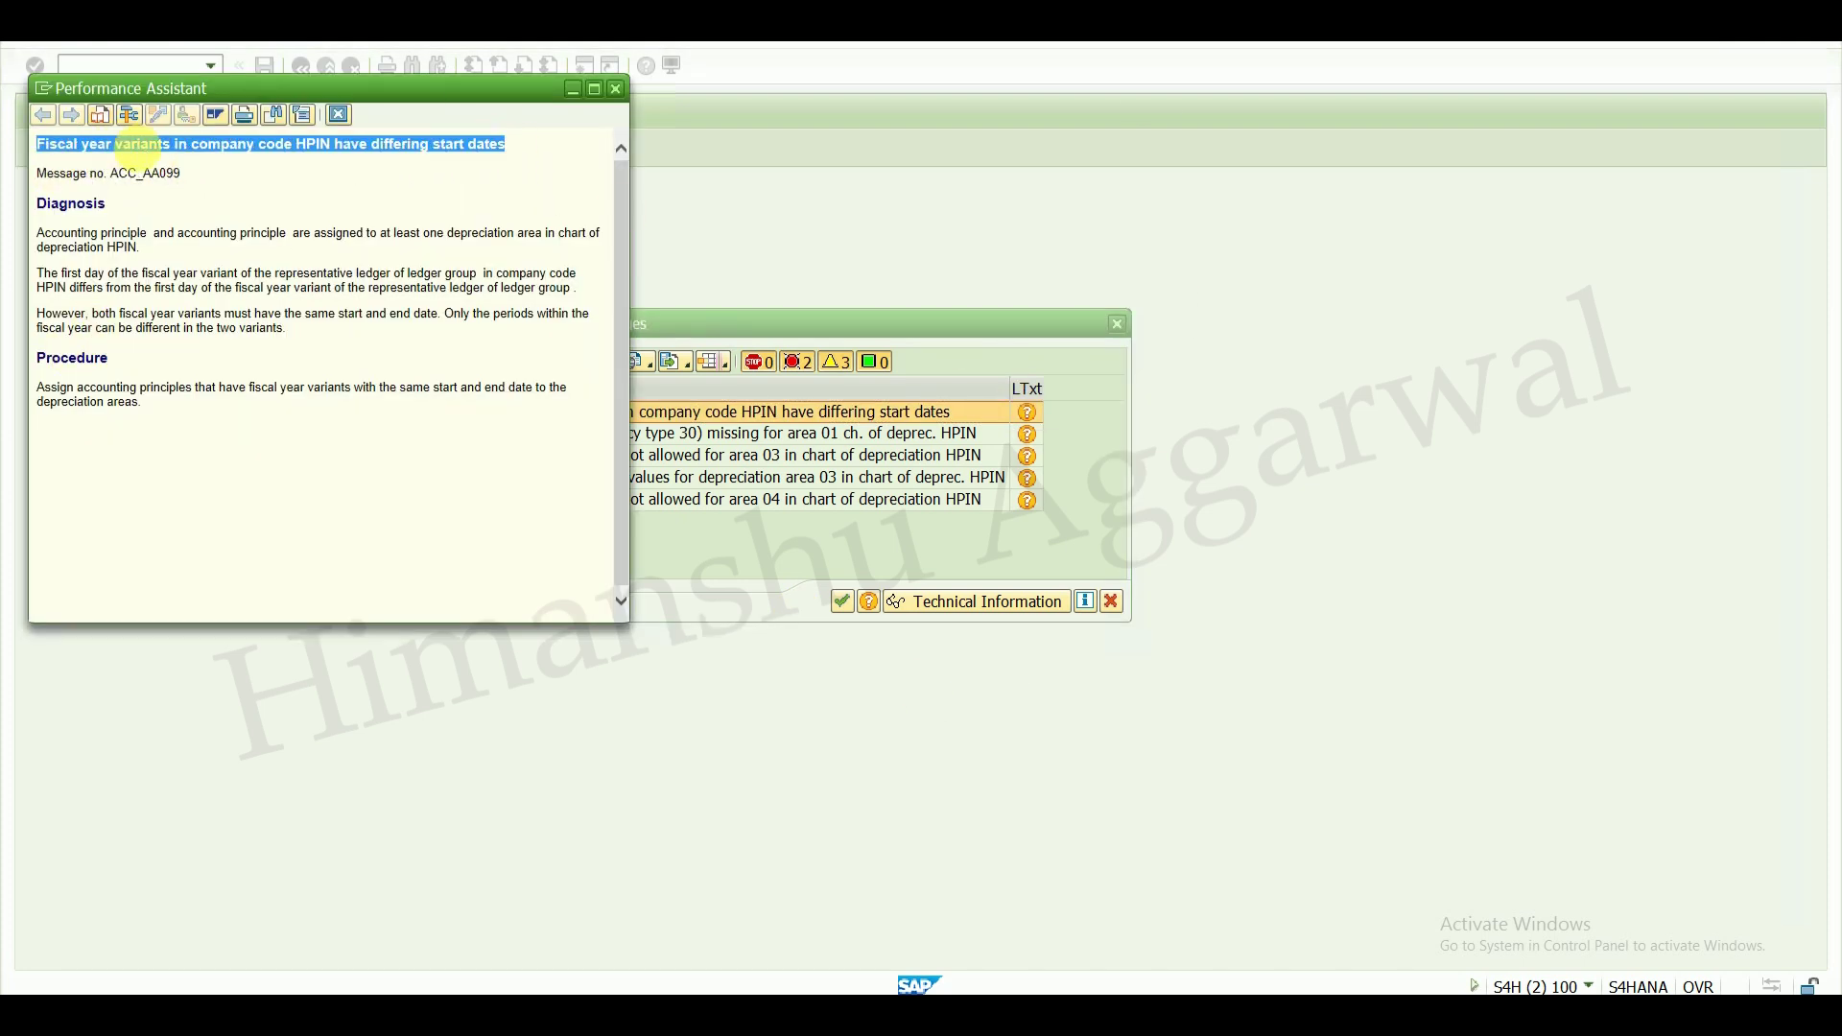
pyautogui.rightClick(150, 160)
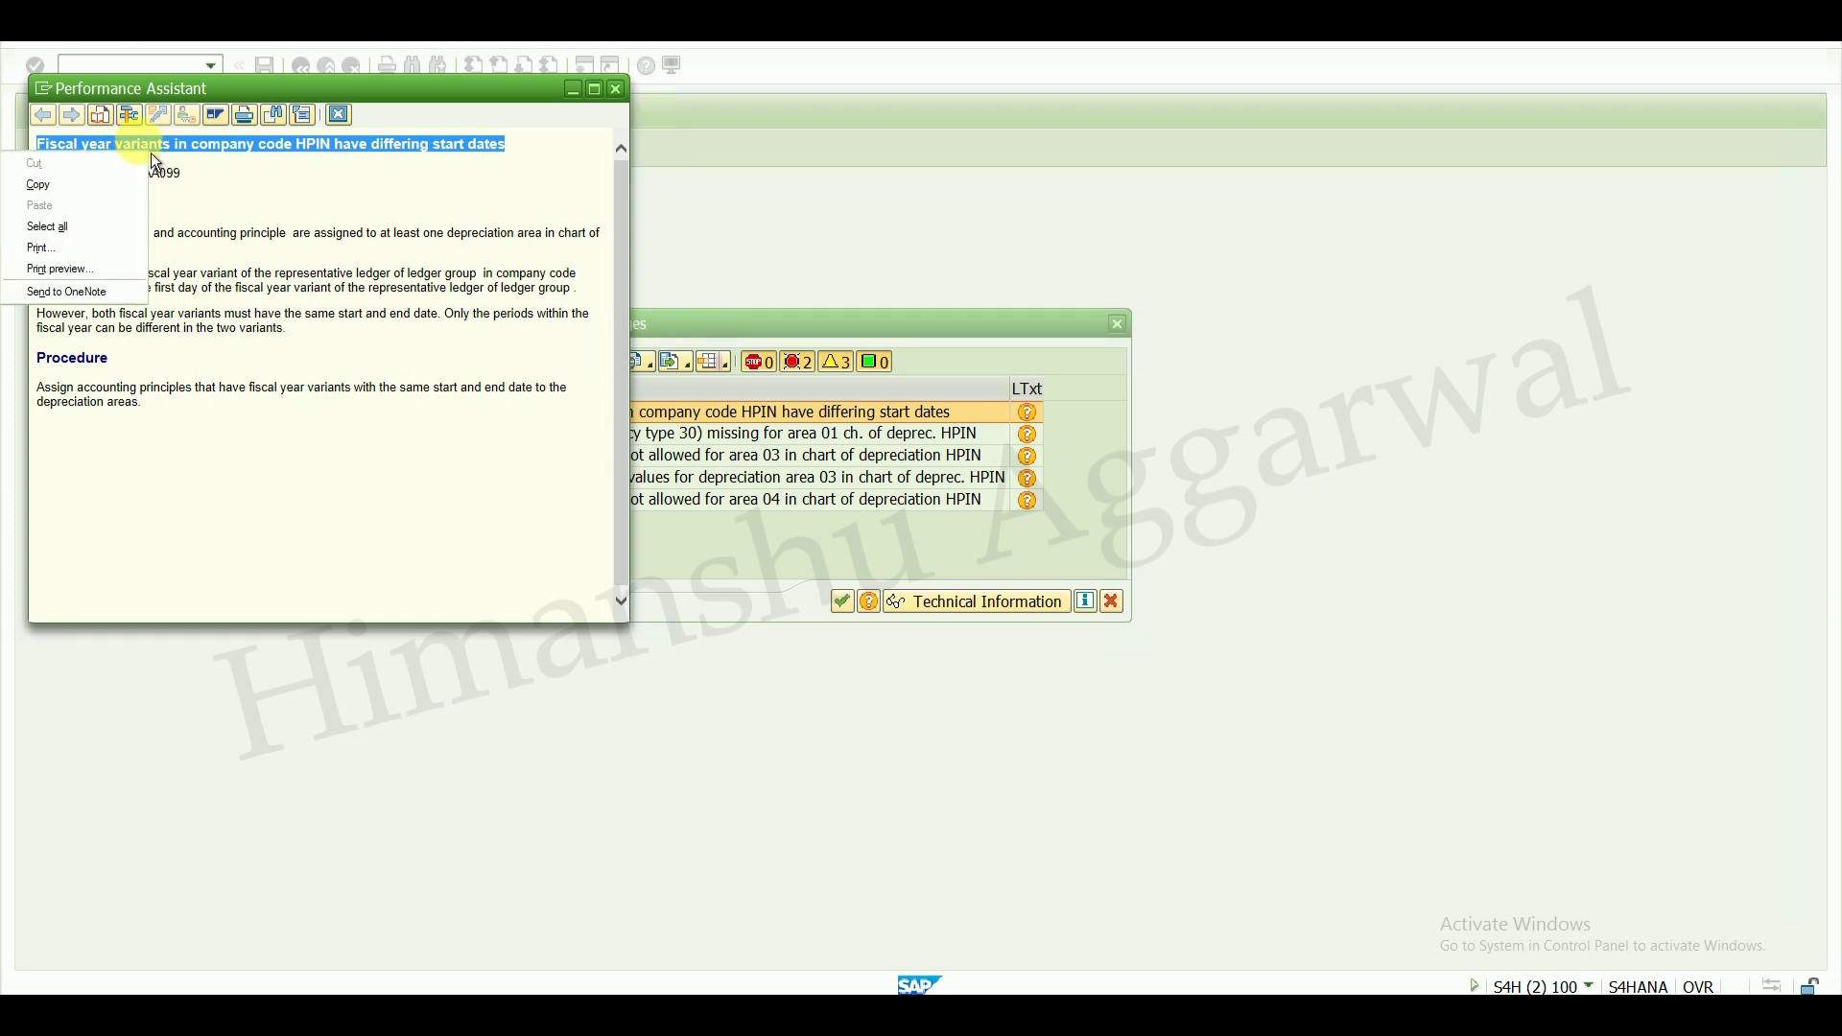
pyautogui.click(61, 184)
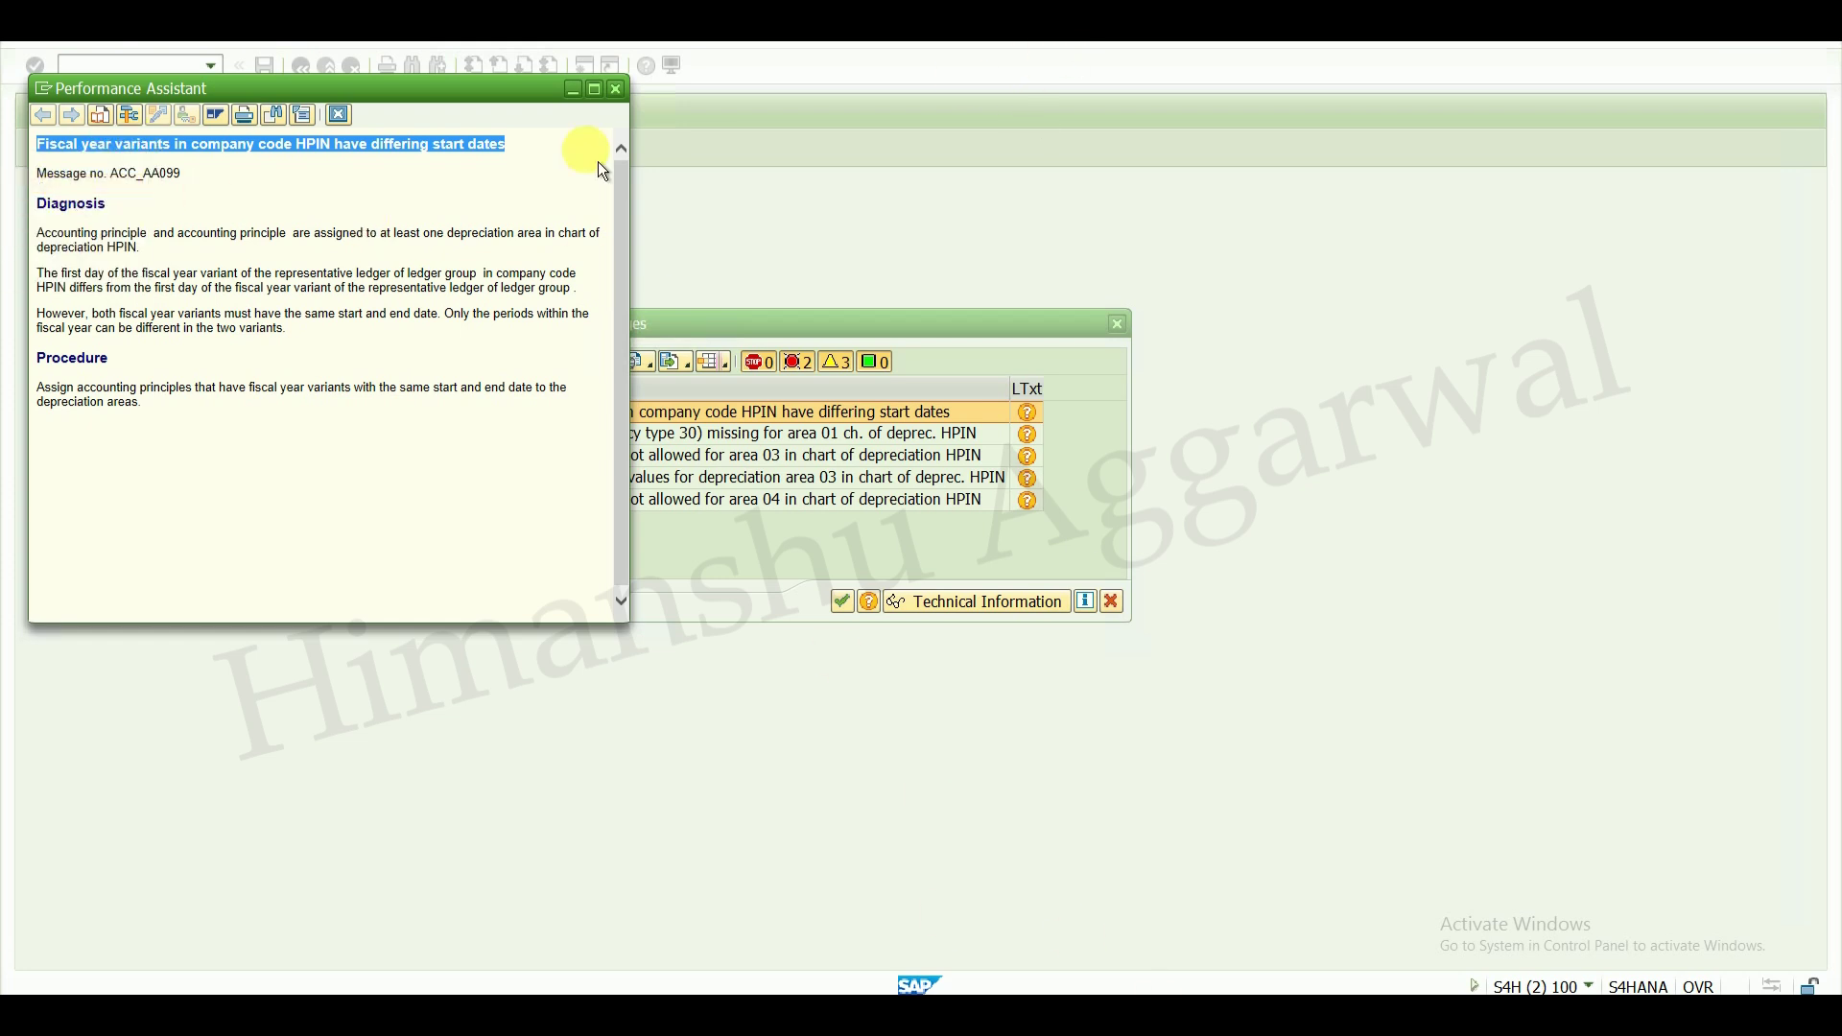
pyautogui.click(616, 88)
# - Switch to the Excel sheet and paste "Fiscal year variants in company code HPIN have differing start dates" into cell B6
pyautogui.click(1103, 36)
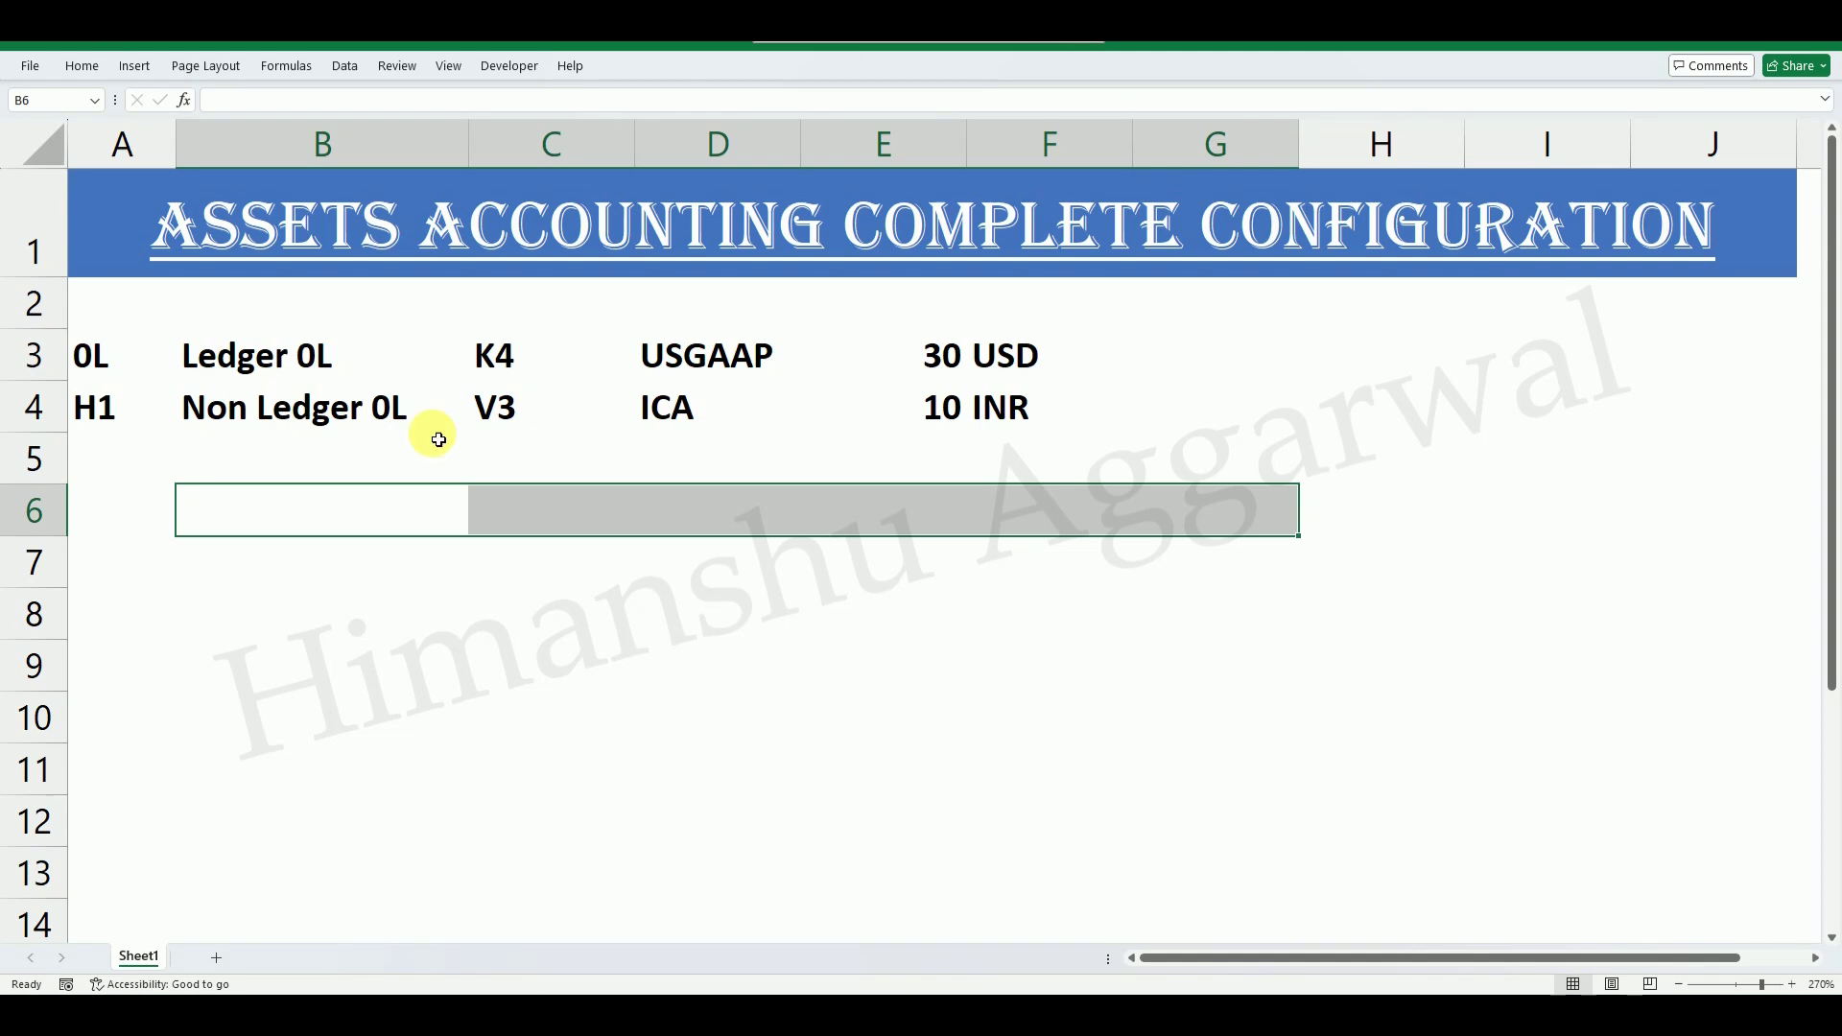
pyautogui.click(243, 510)
pyautogui.write('Fiscal year variants in company code HPIN have differing start dates')
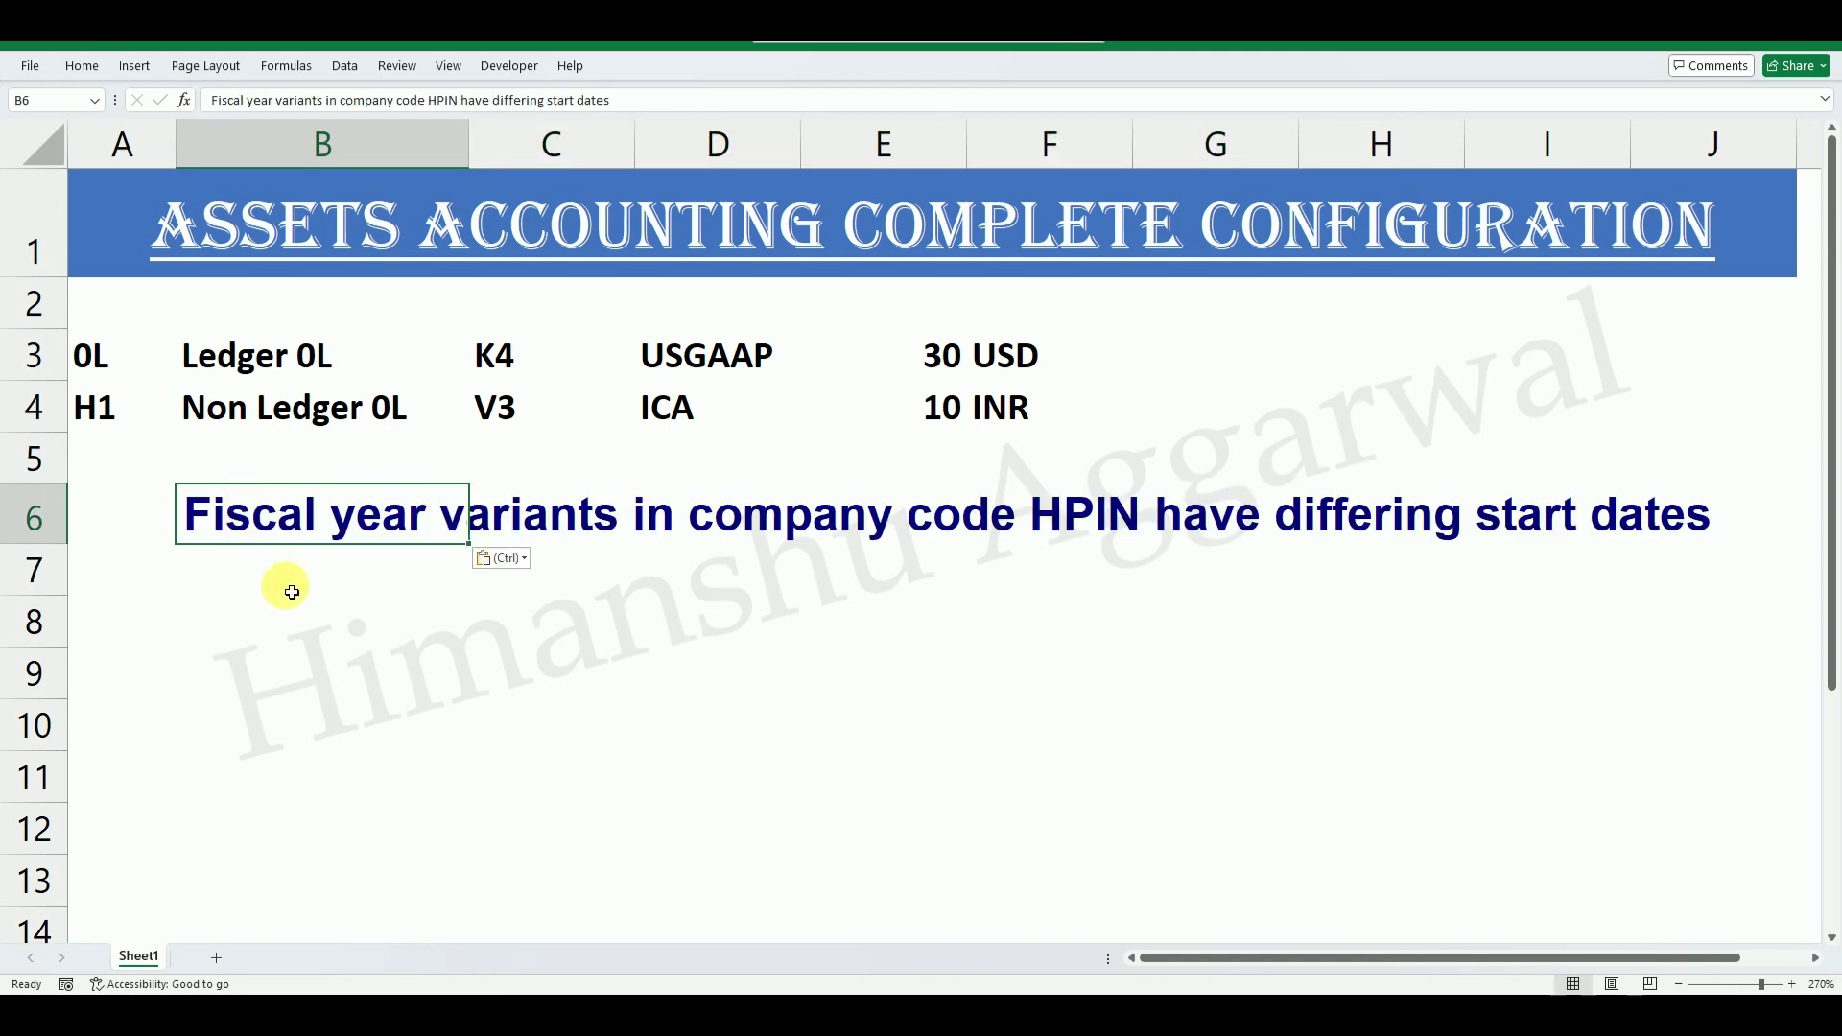
pyautogui.click(384, 623)
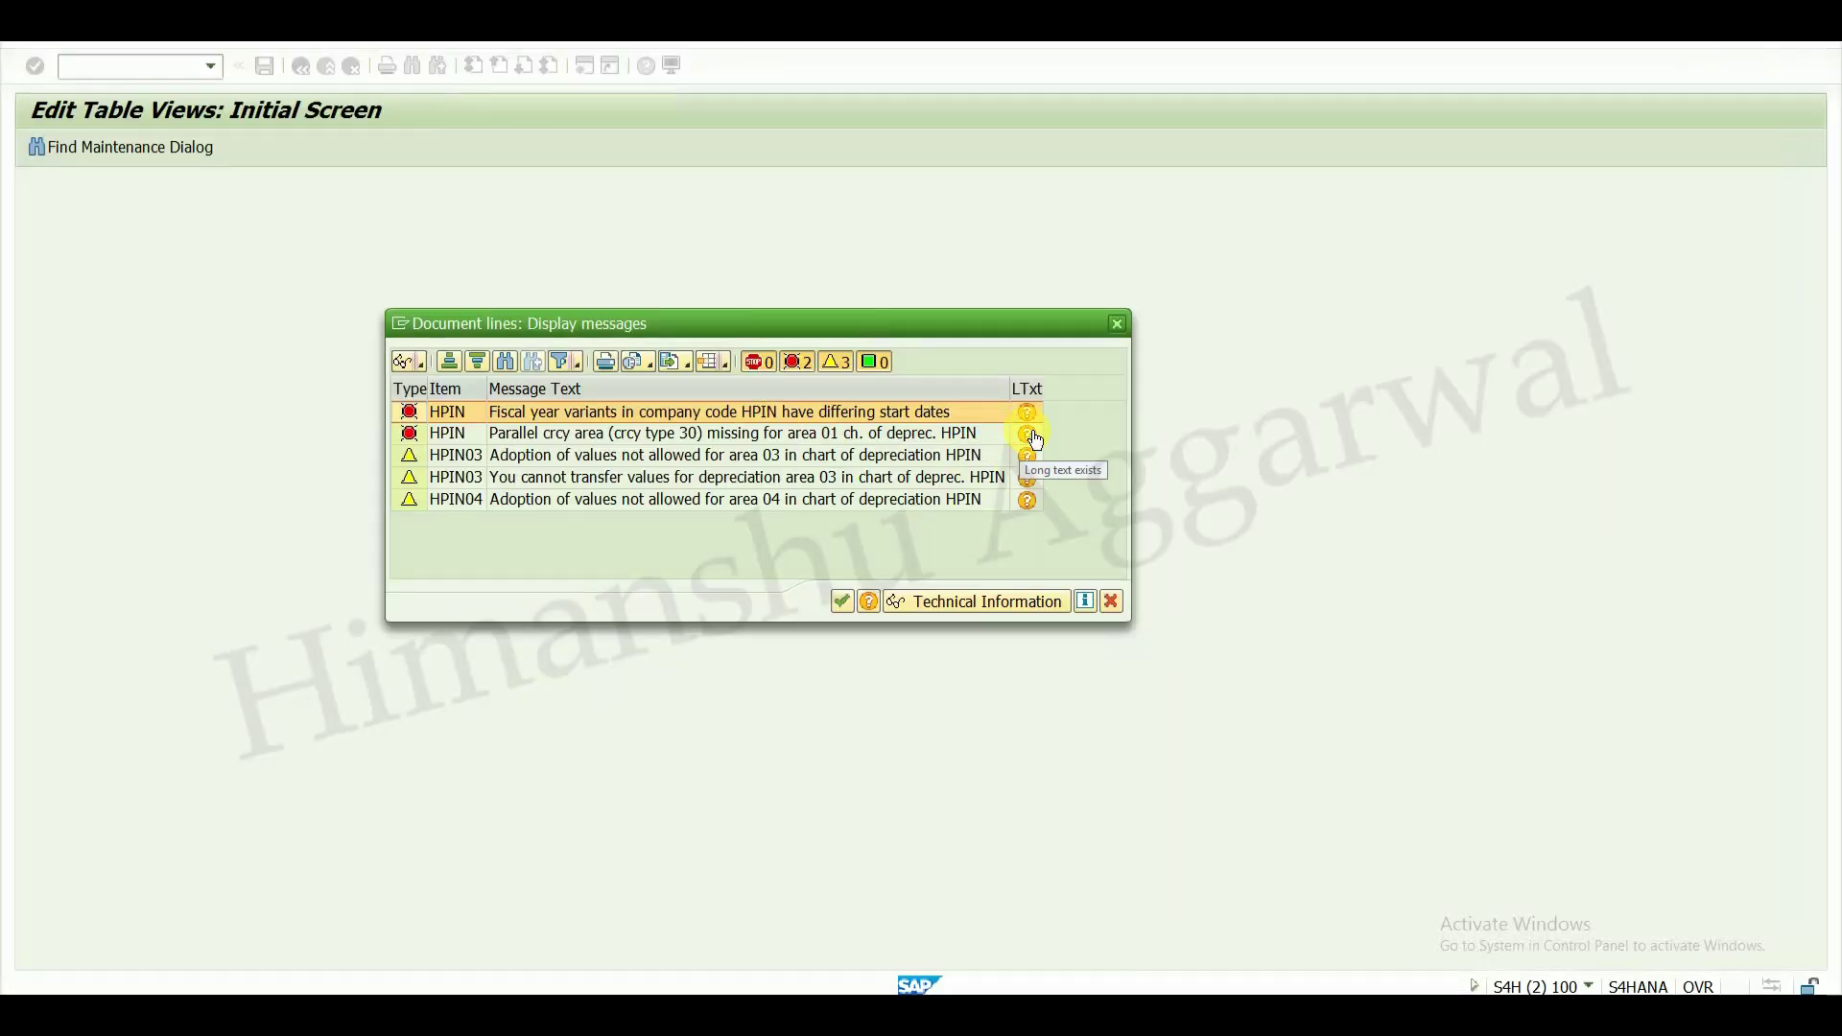
# - In SAP, open the long text of the missing parallel currency area error and copy its title
pyautogui.click(1035, 436)
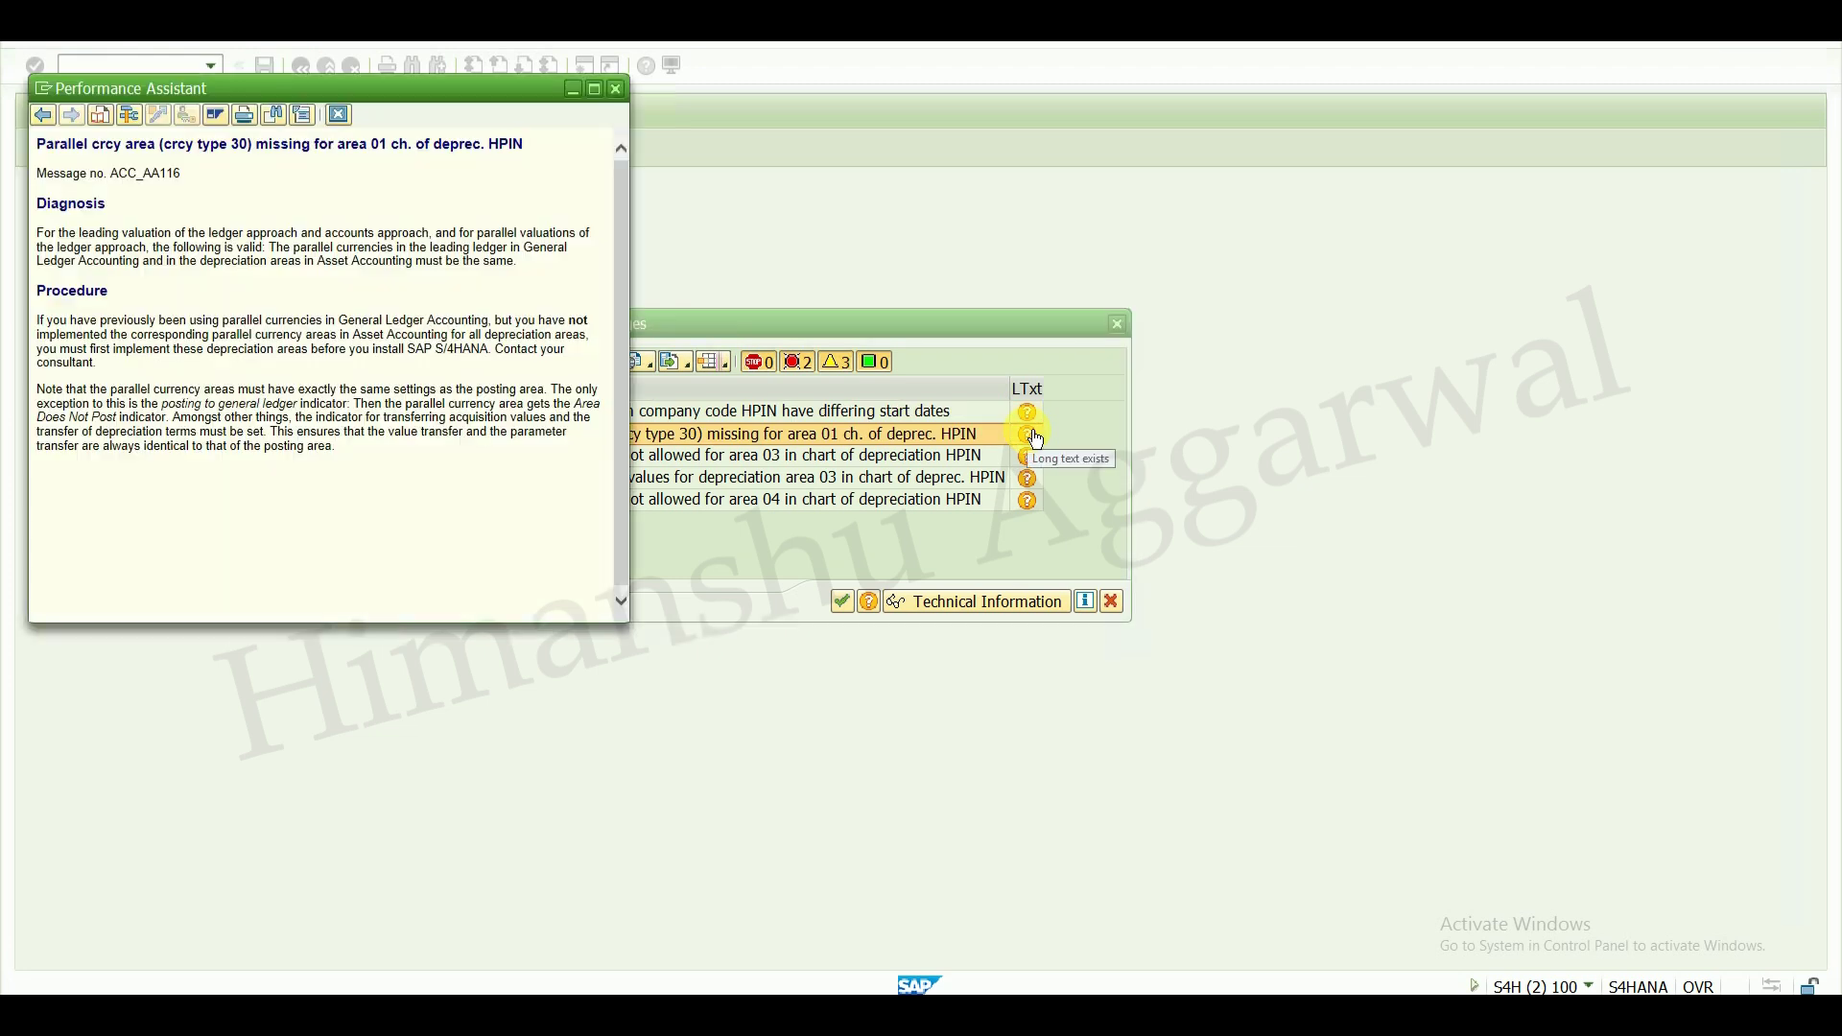
pyautogui.moveTo(528, 143); pyautogui.dragTo(31, 142)
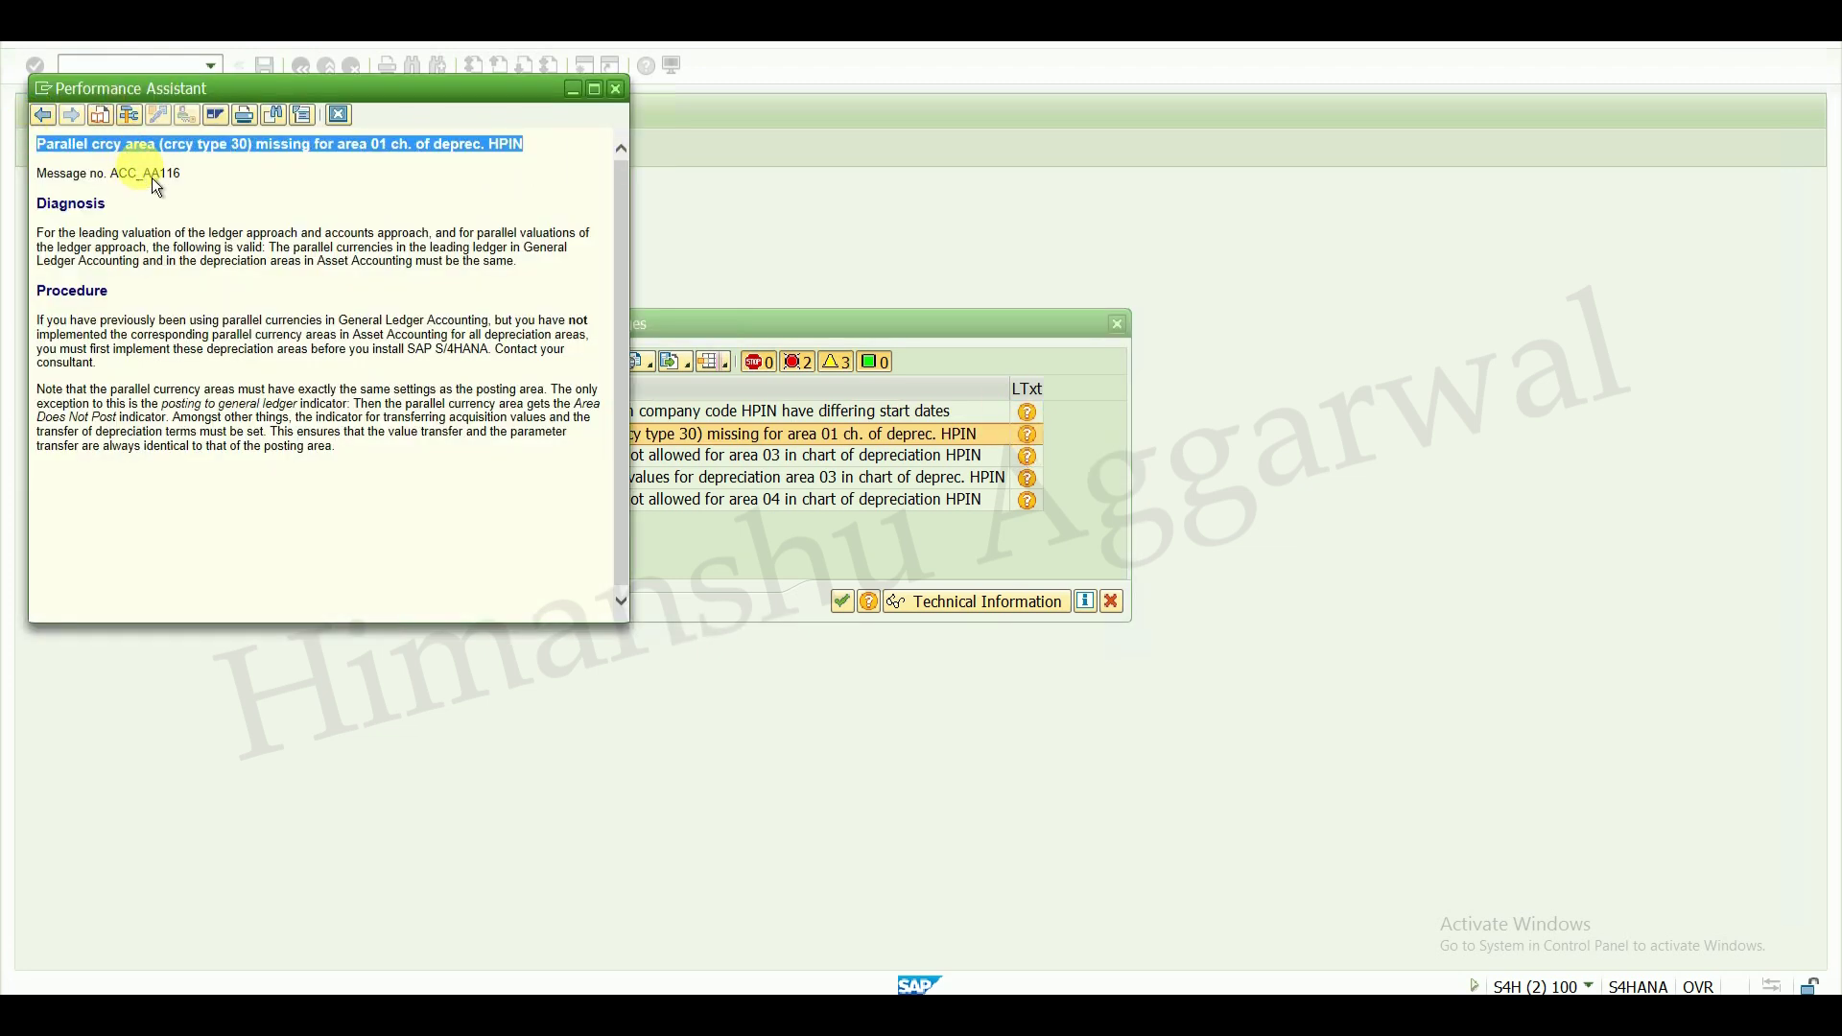
pyautogui.rightClick(147, 146)
pyautogui.click(106, 179)
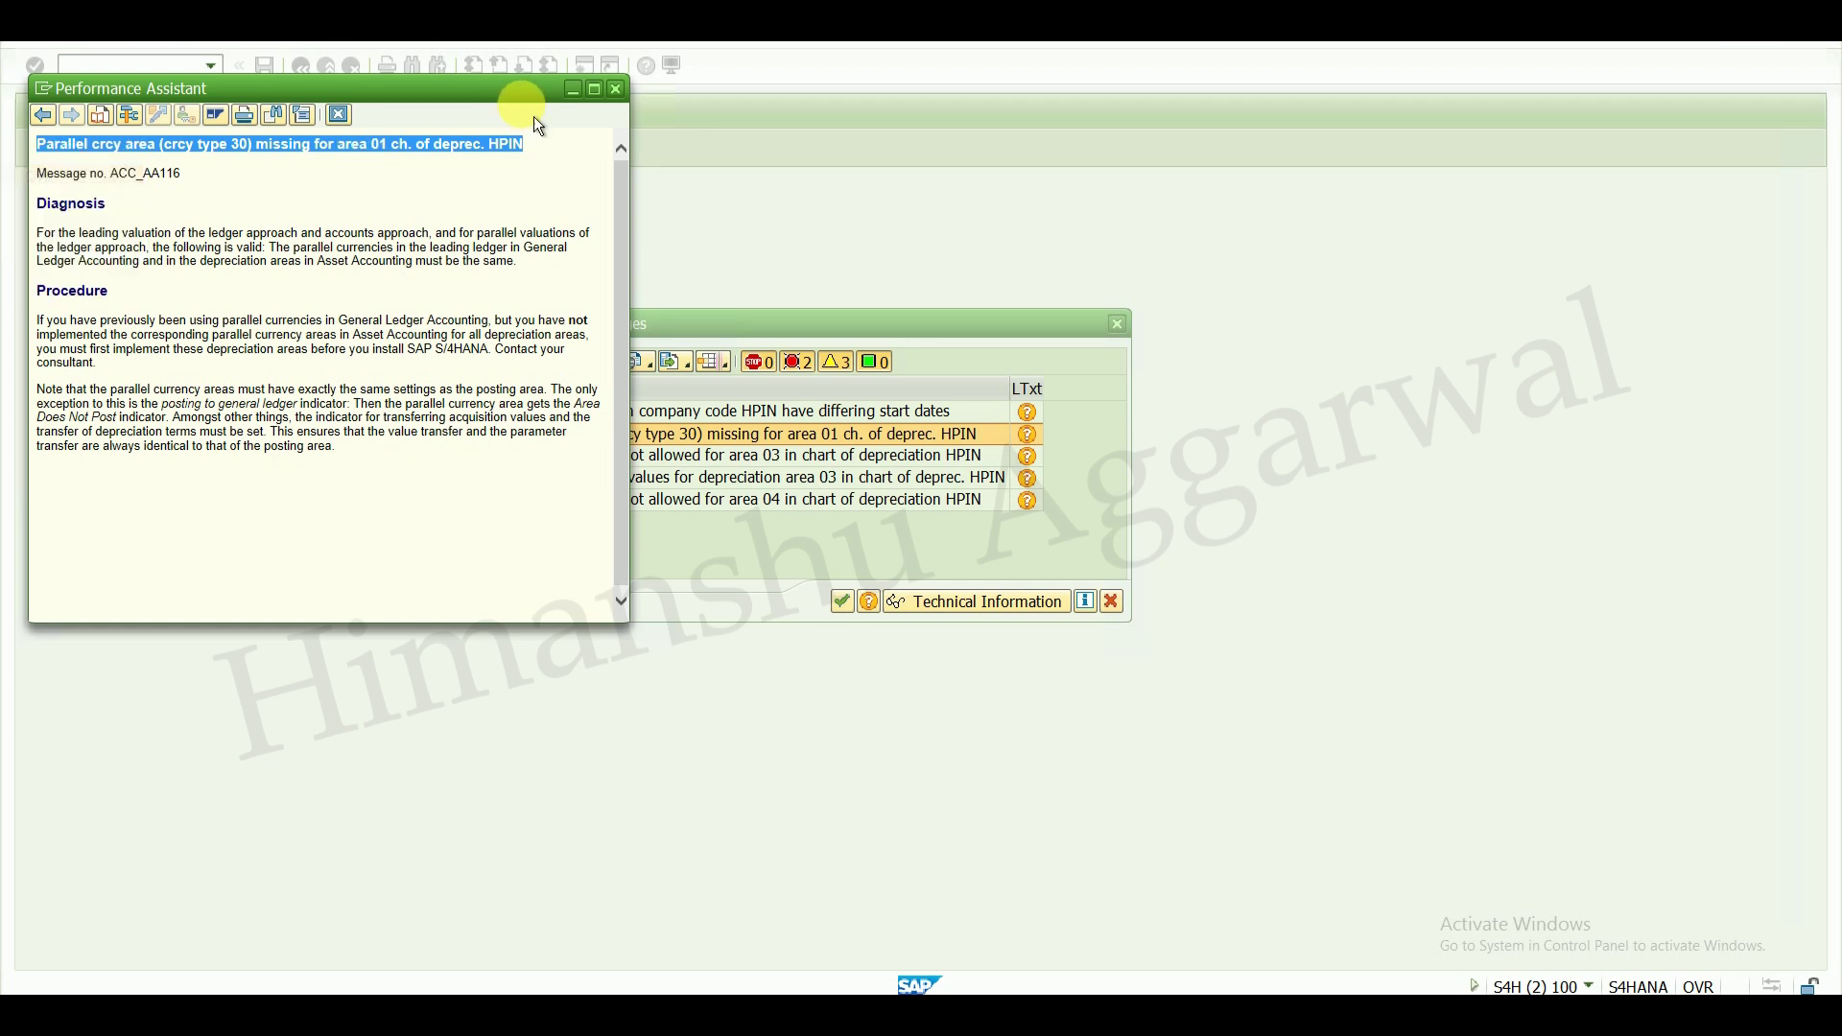
pyautogui.click(617, 88)
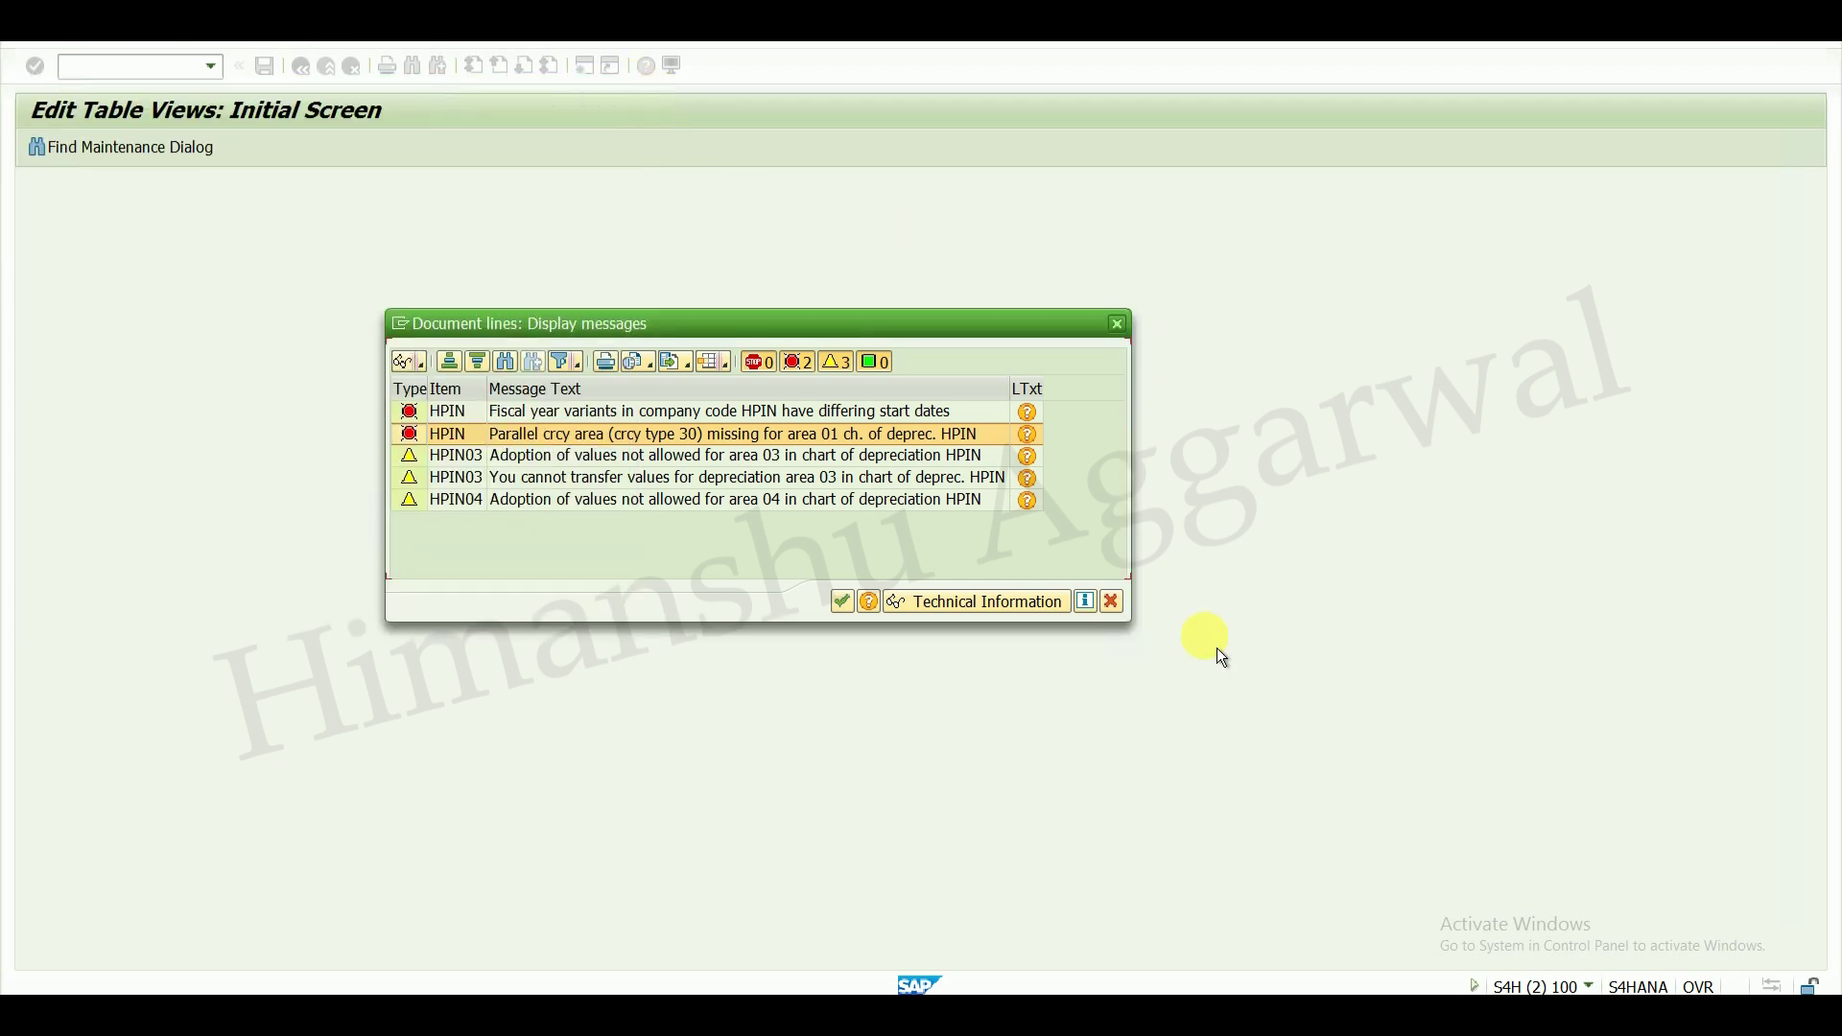
# - Switch to Excel and paste "Parallel crcy area (crcy type 30) missing for area 01 ch. of deprec. HPIN" into cell B7
pyautogui.hotkey('alt', 'Tab')
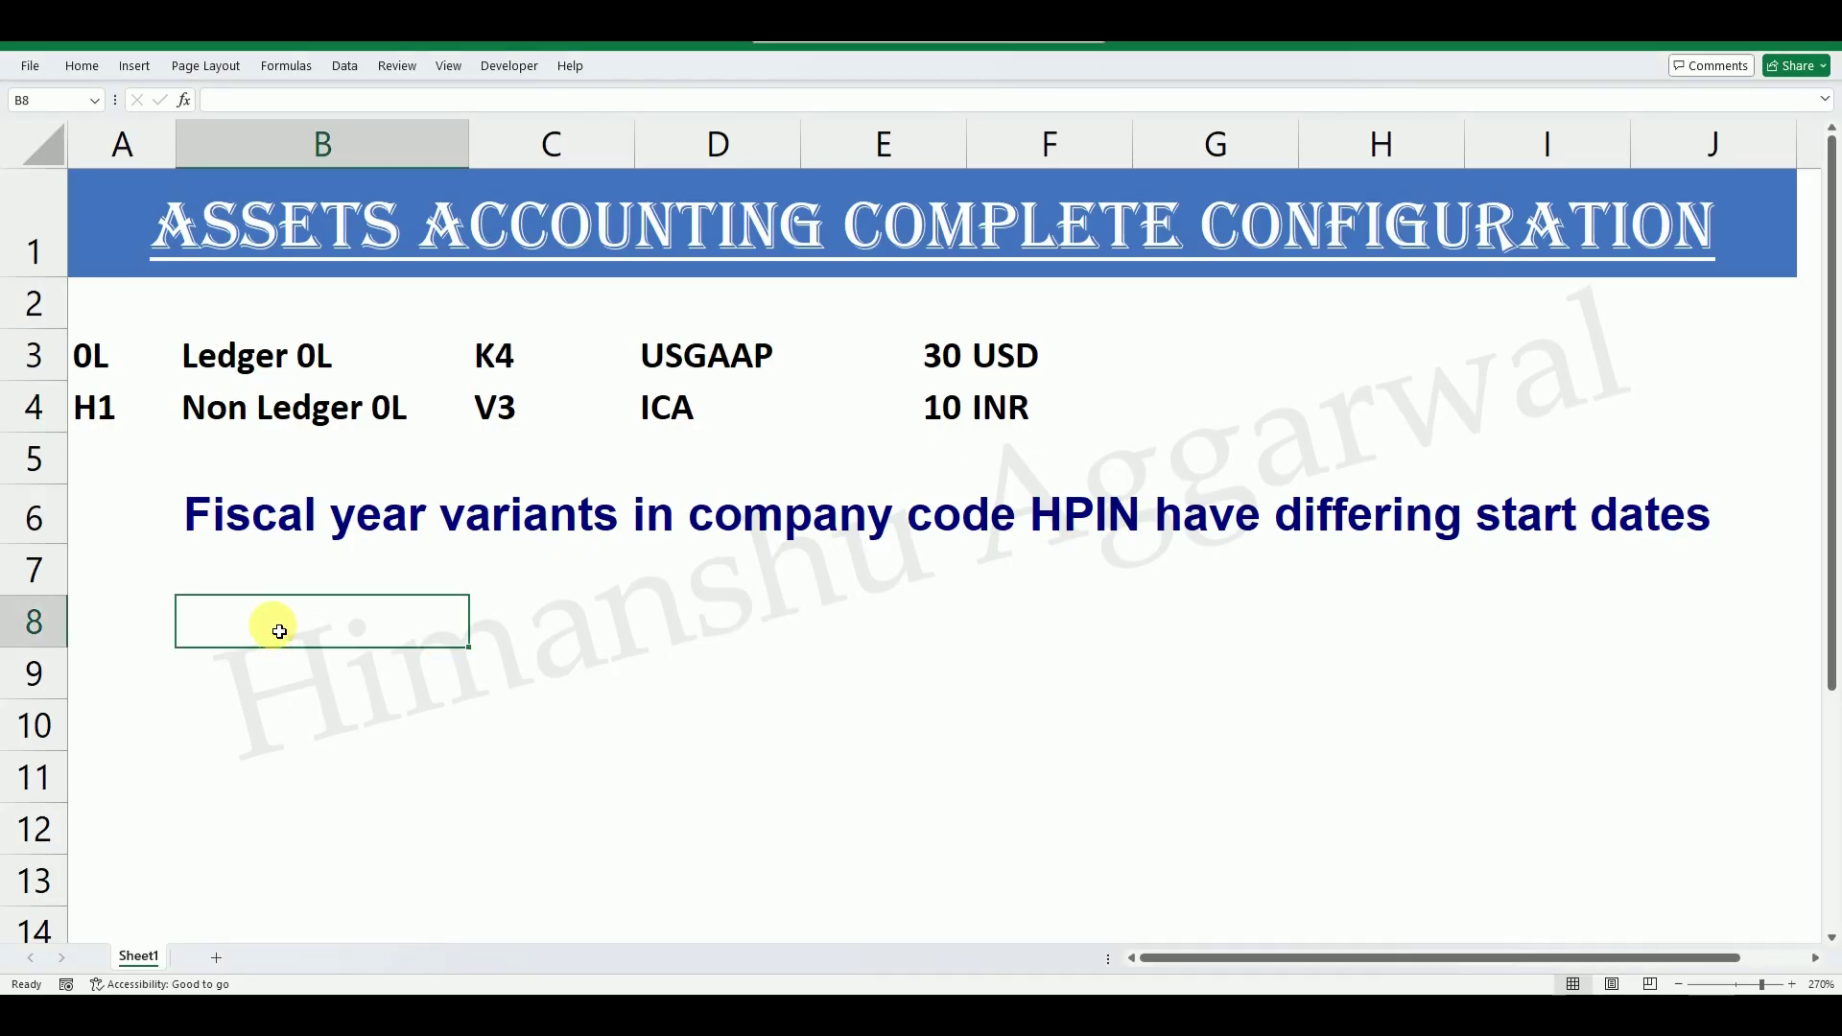
pyautogui.click(252, 577)
pyautogui.hotkey('ctrl', 'v')
pyautogui.click(588, 735)
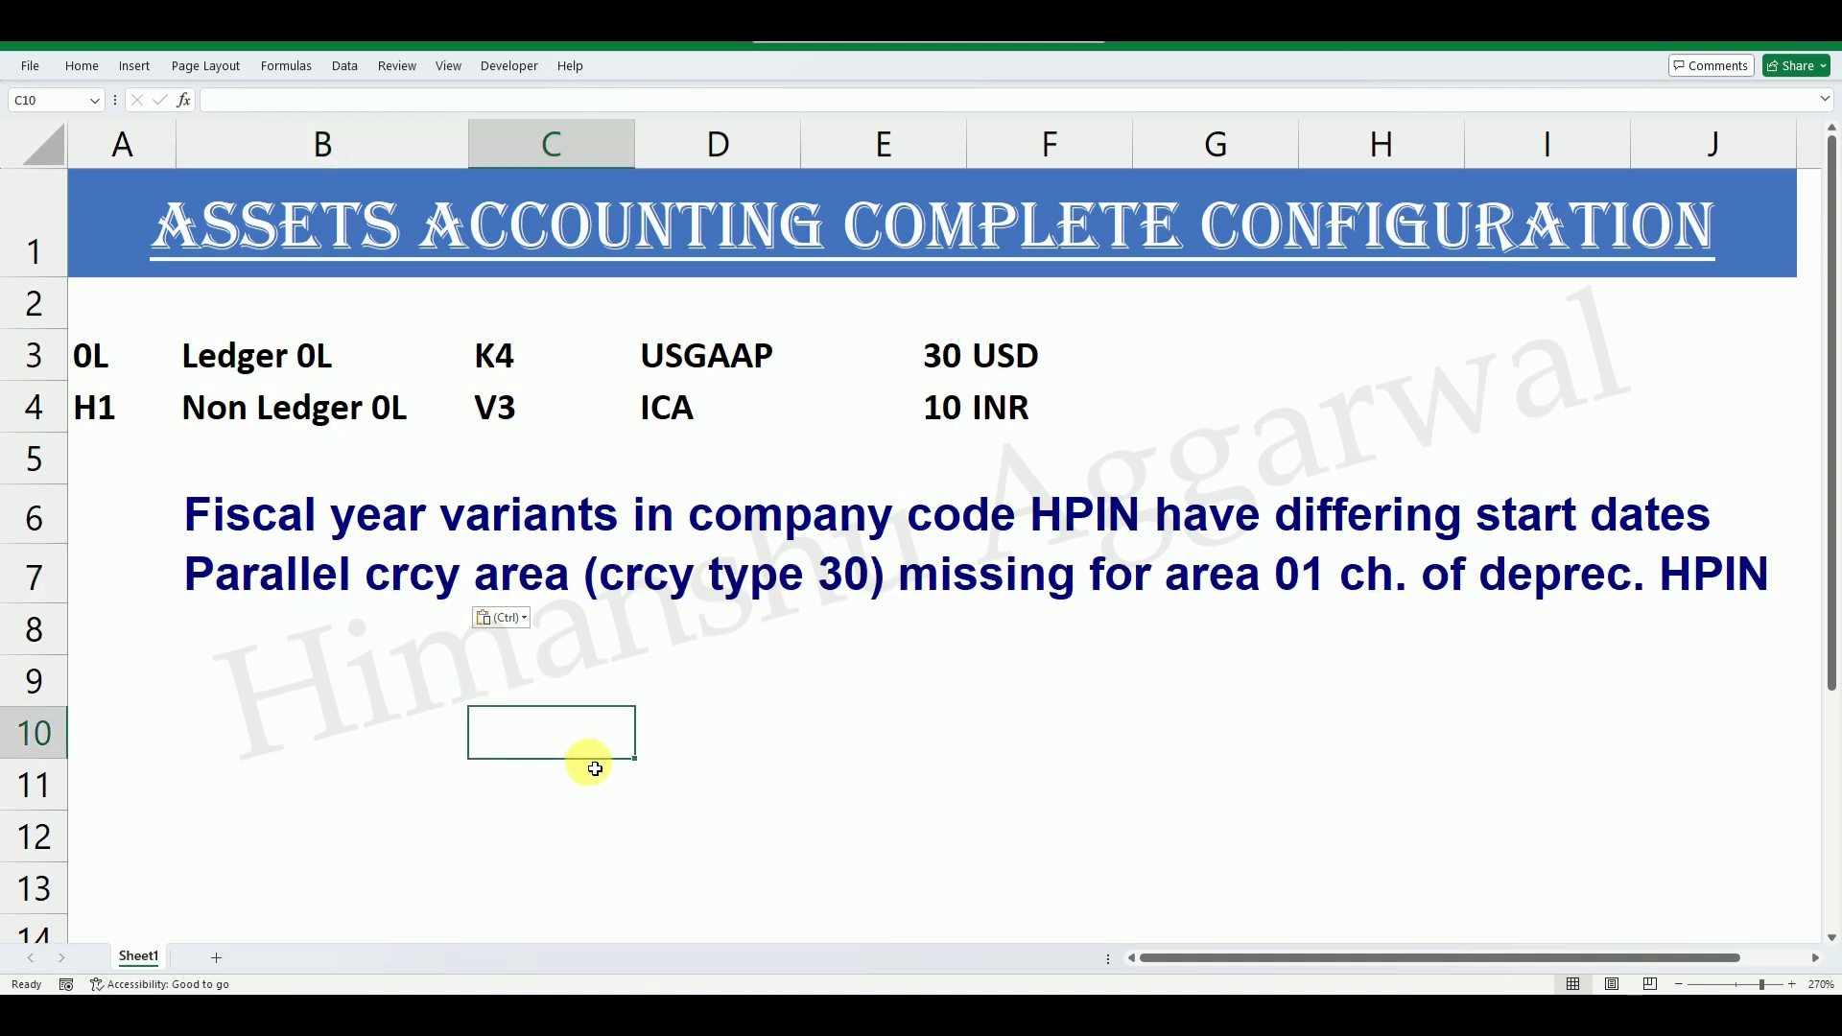
# - Review the two pasted error messages in cells B6 and B7 against the ledger details above them
pyautogui.moveTo(209, 524); pyautogui.dragTo(279, 566)
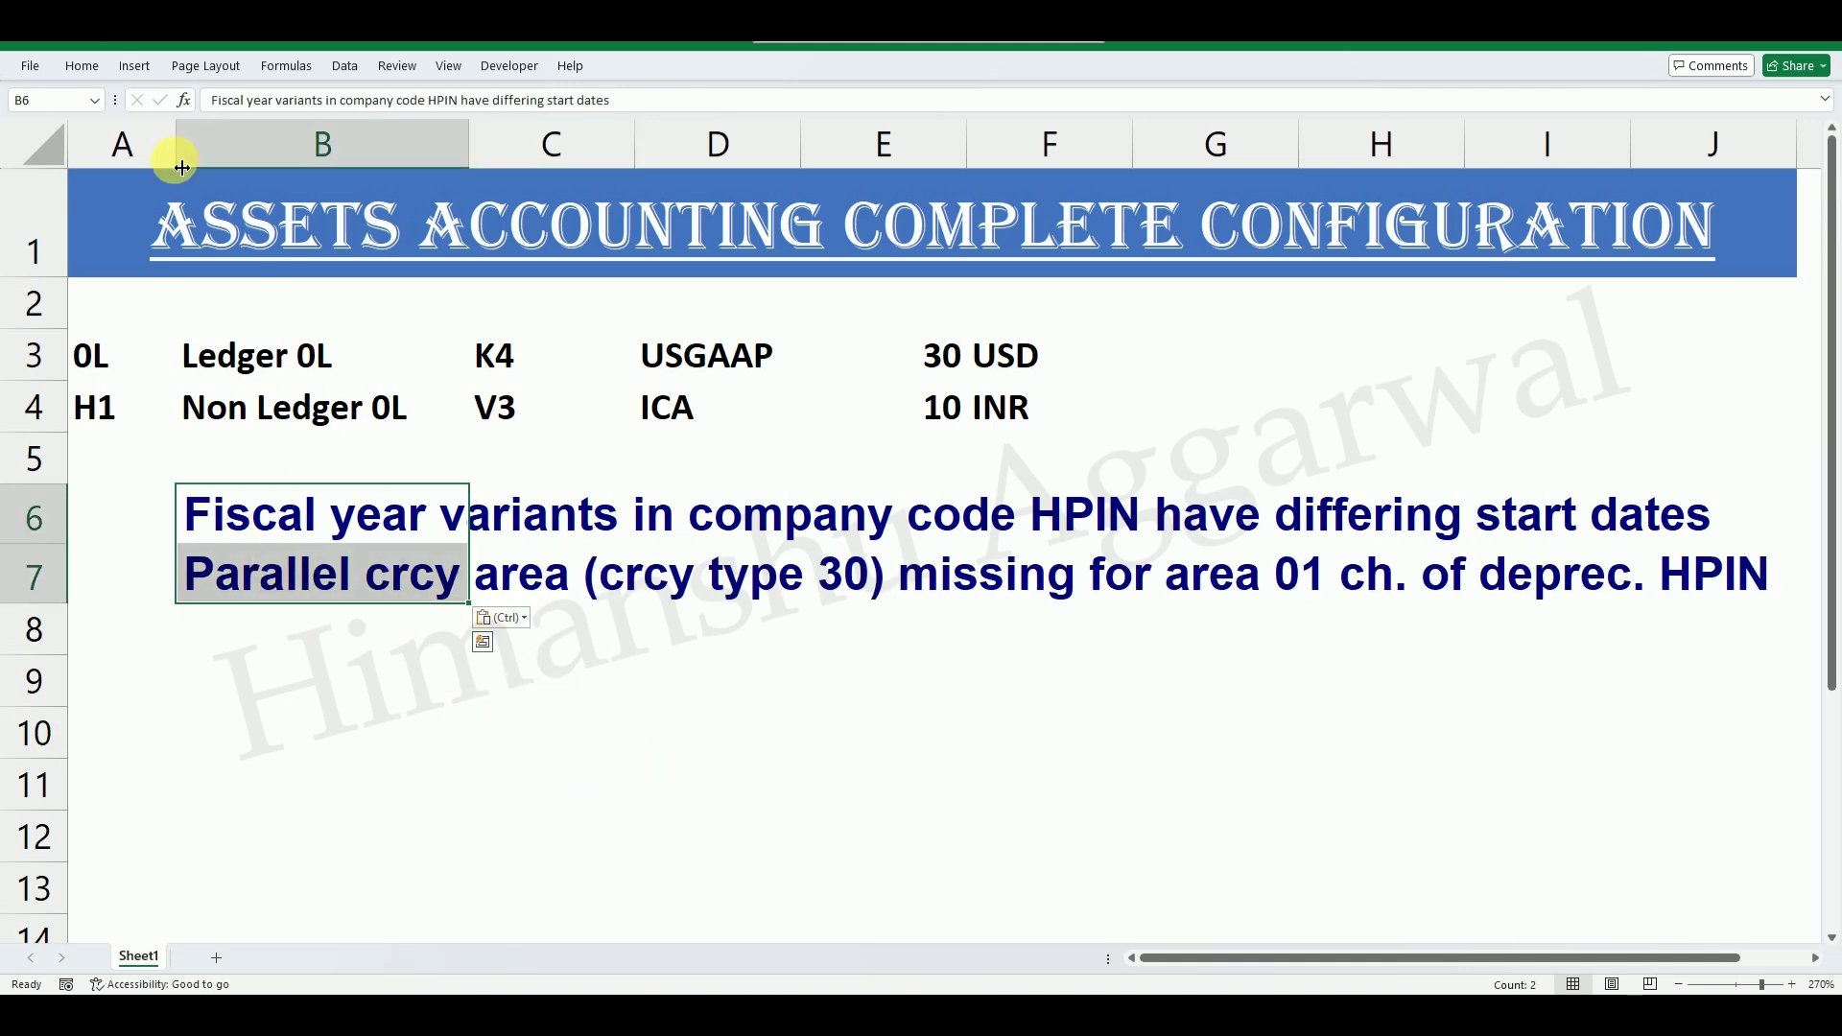
pyautogui.click(395, 667)
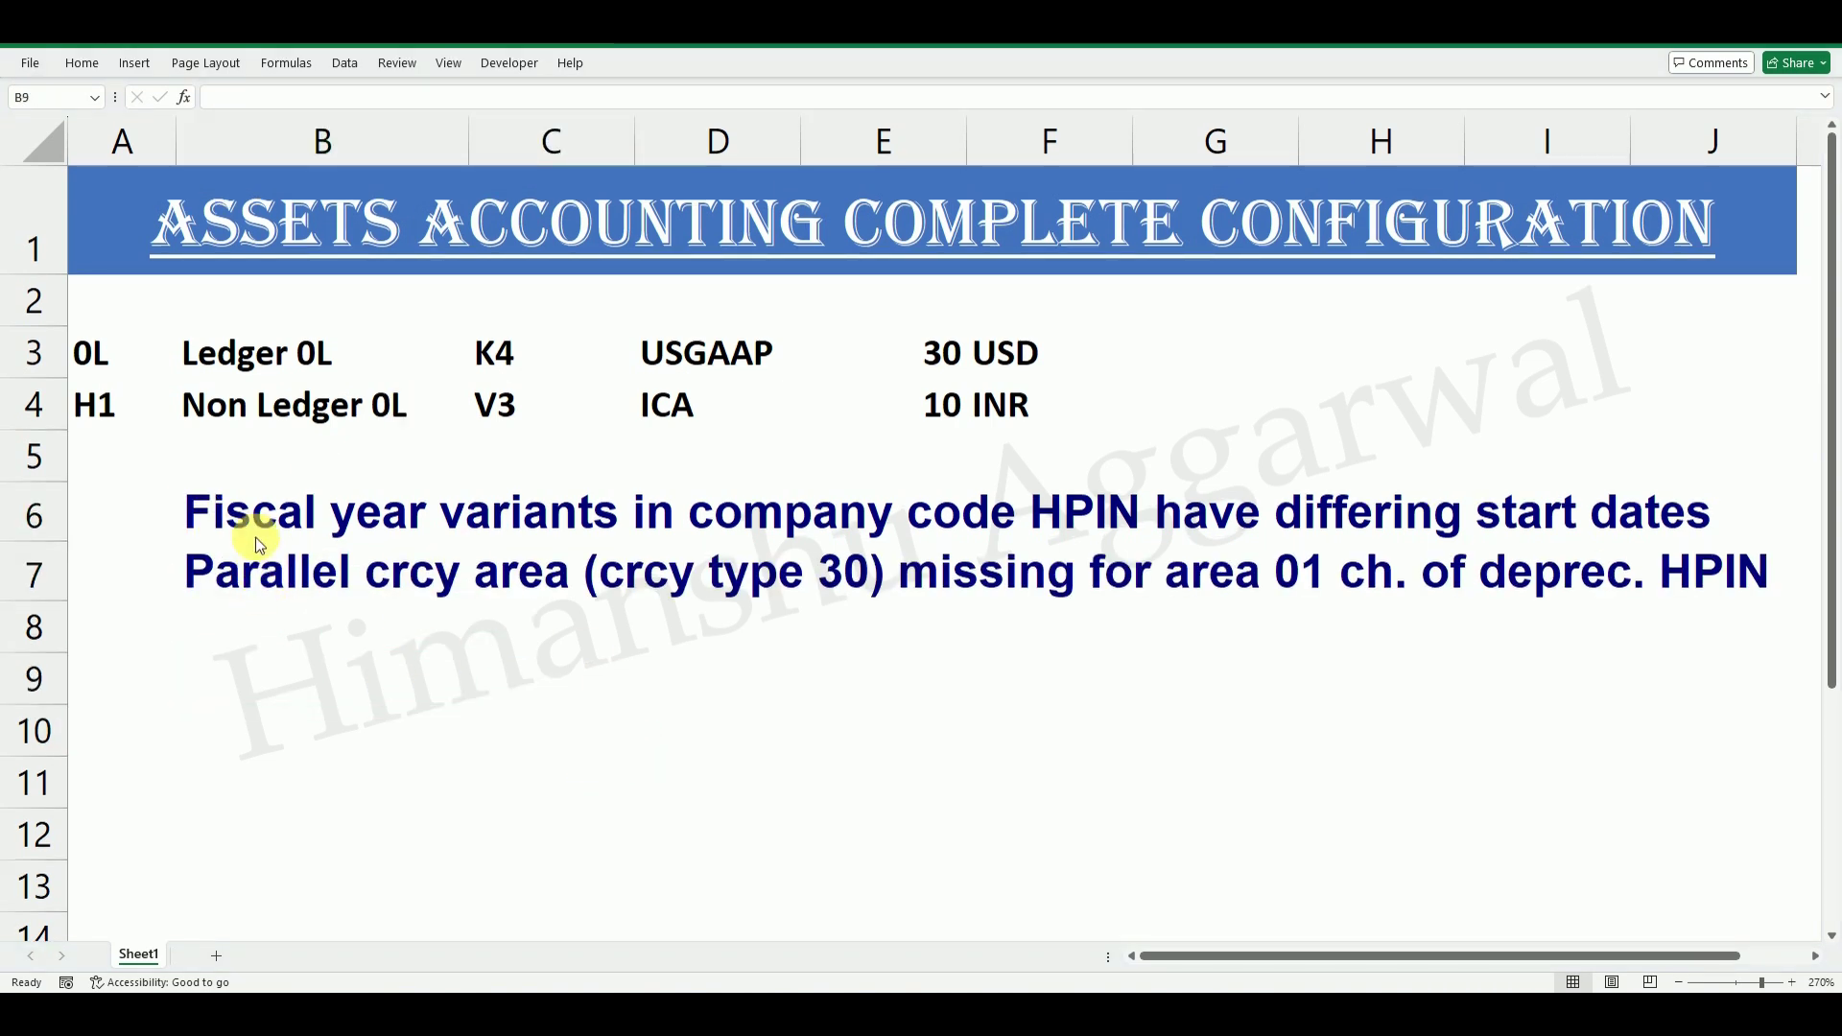
pyautogui.click(254, 533)
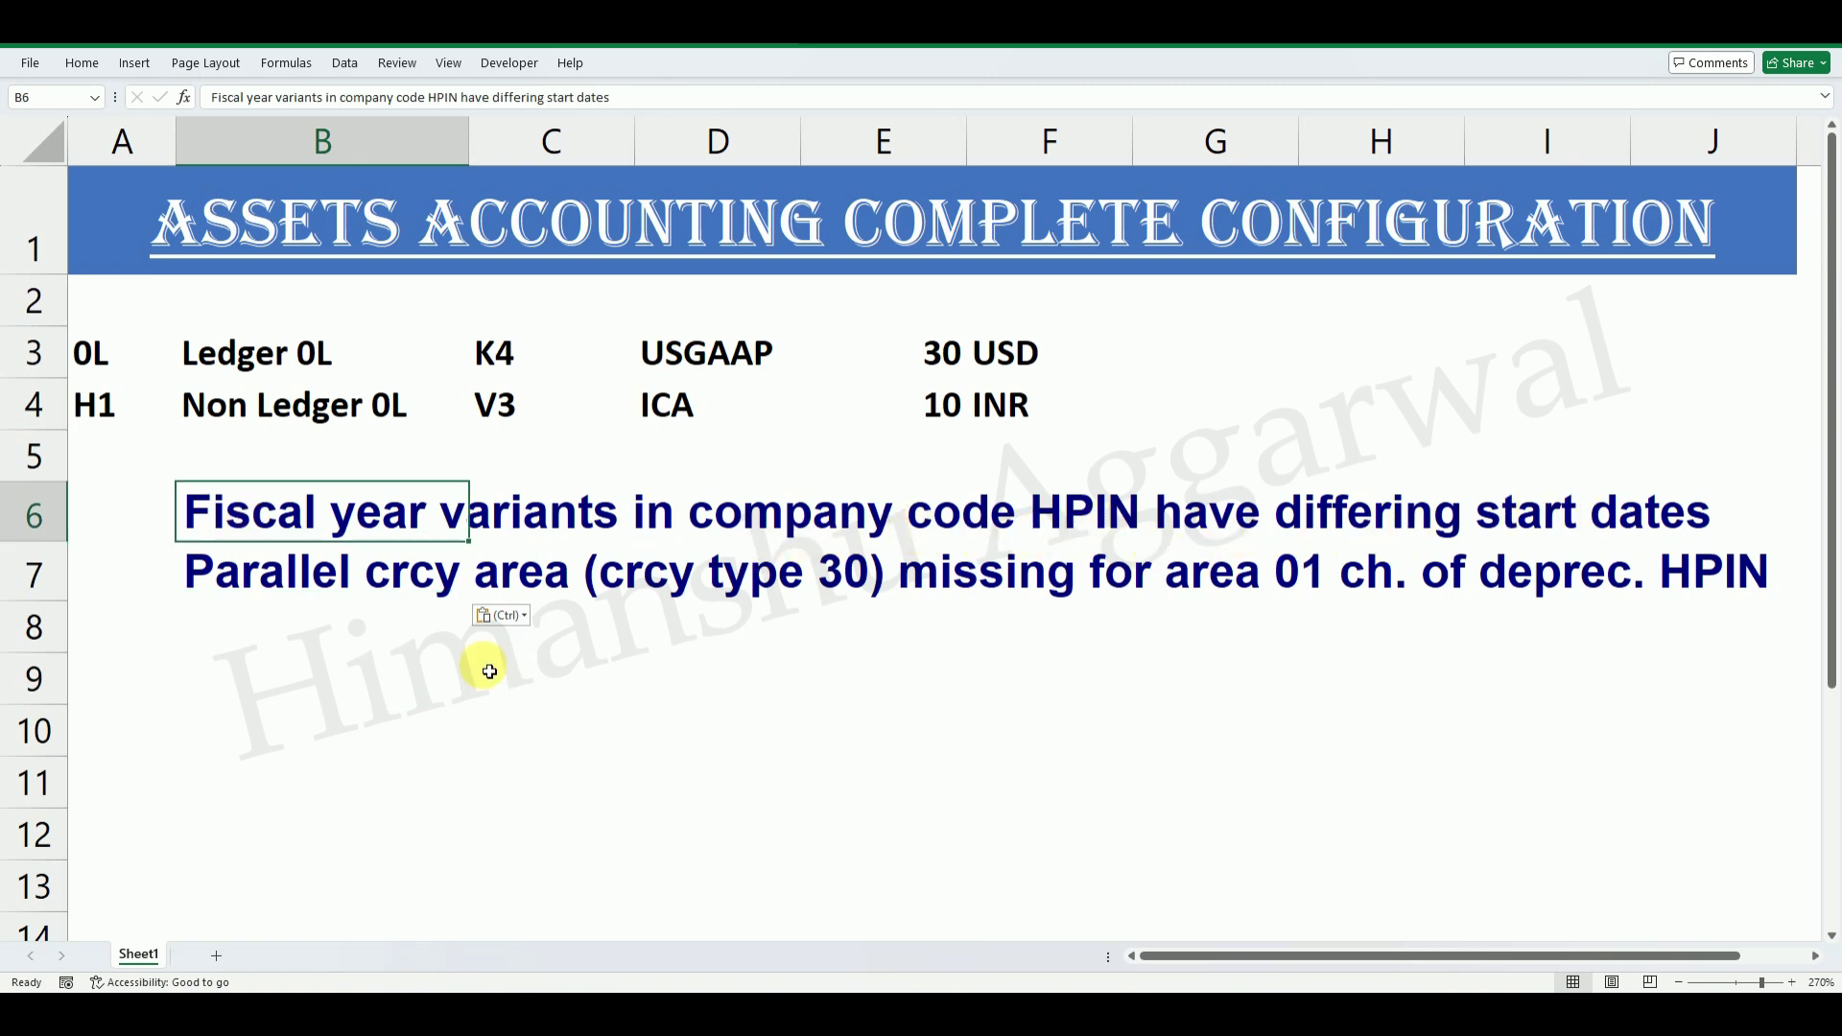
pyautogui.click(252, 586)
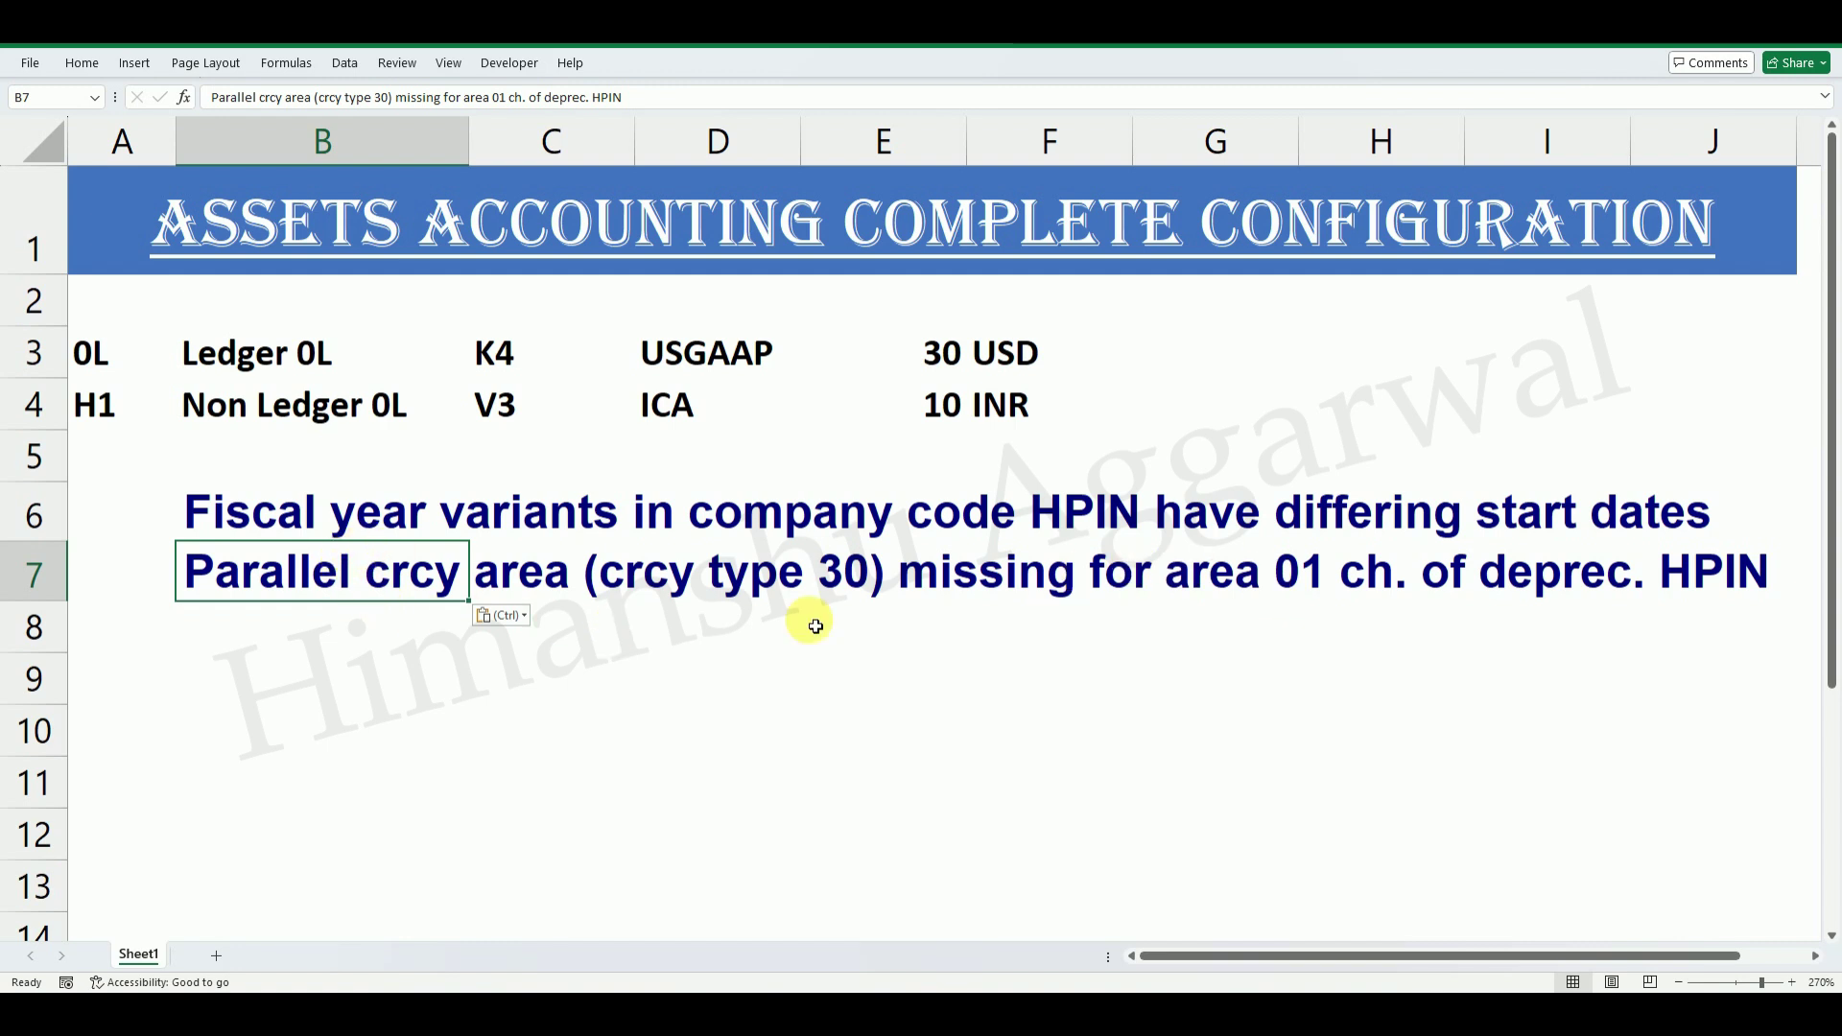
pyautogui.moveTo(234, 584); pyautogui.dragTo(1719, 563)
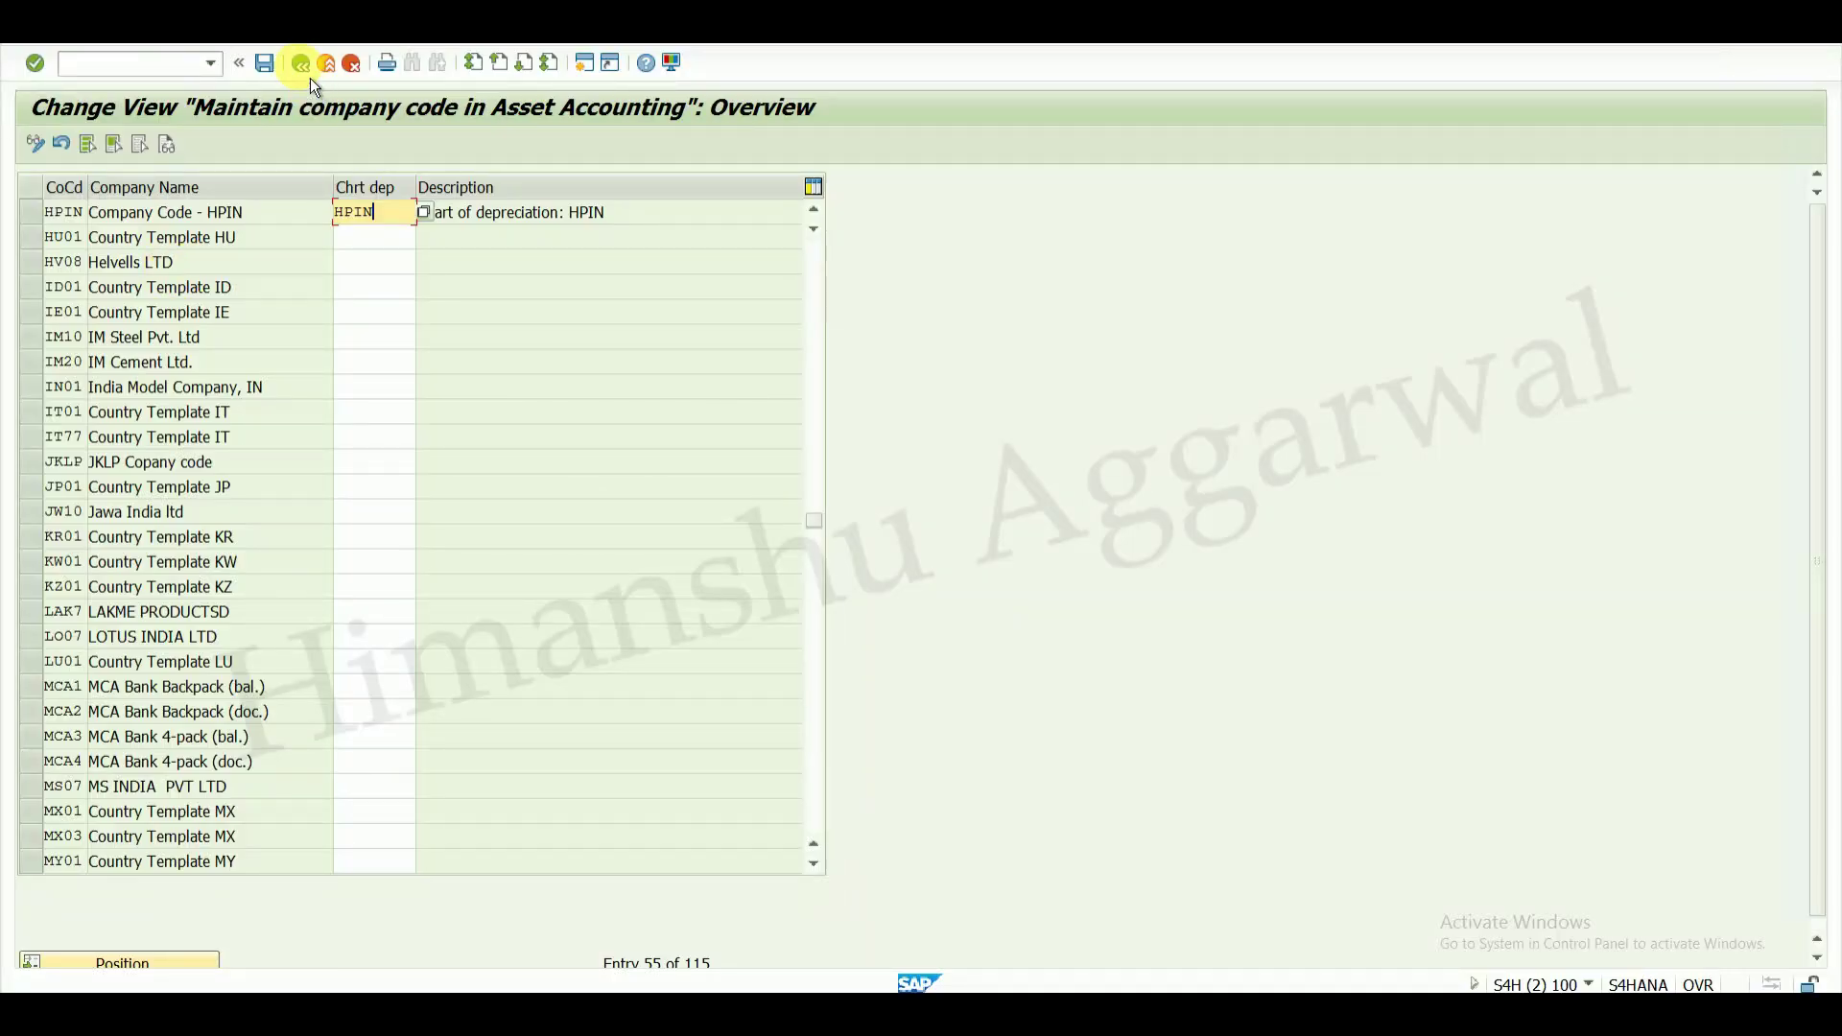
# - Back in SAP, leave the company code assignment without saving and expand the Currencies node under General Valuation
pyautogui.click(304, 68)
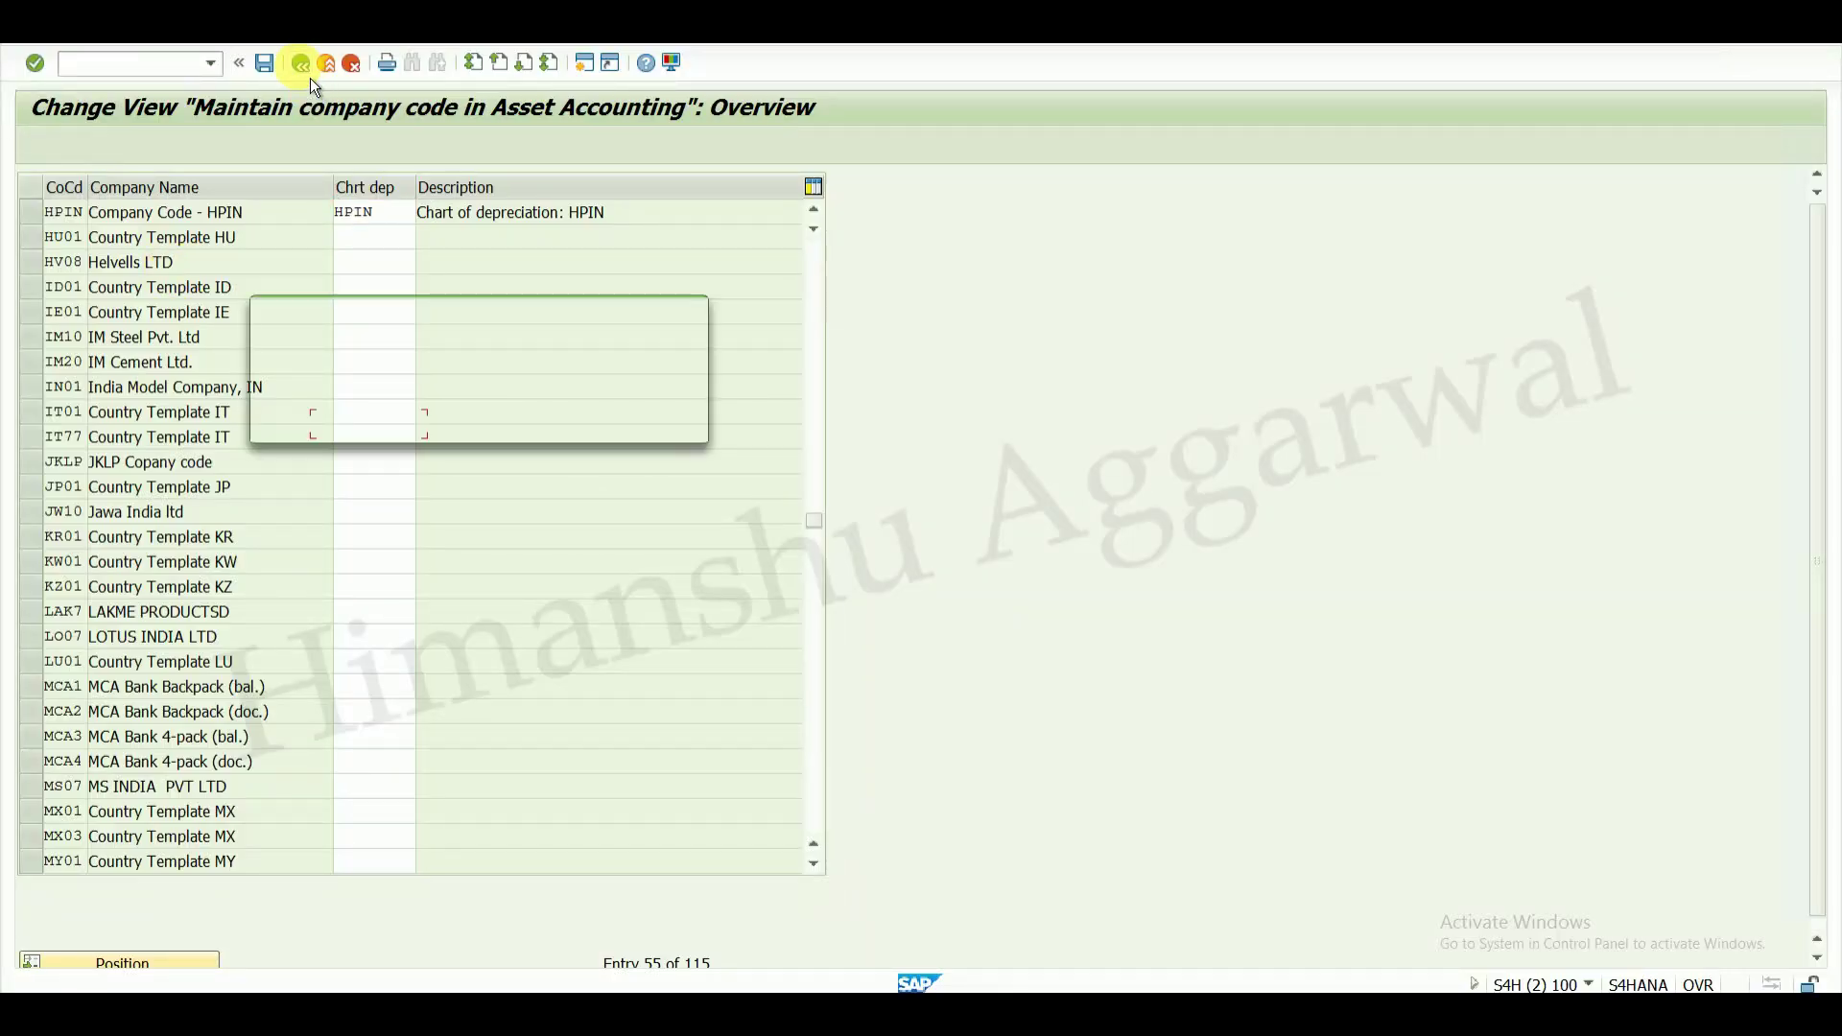
pyautogui.click(477, 423)
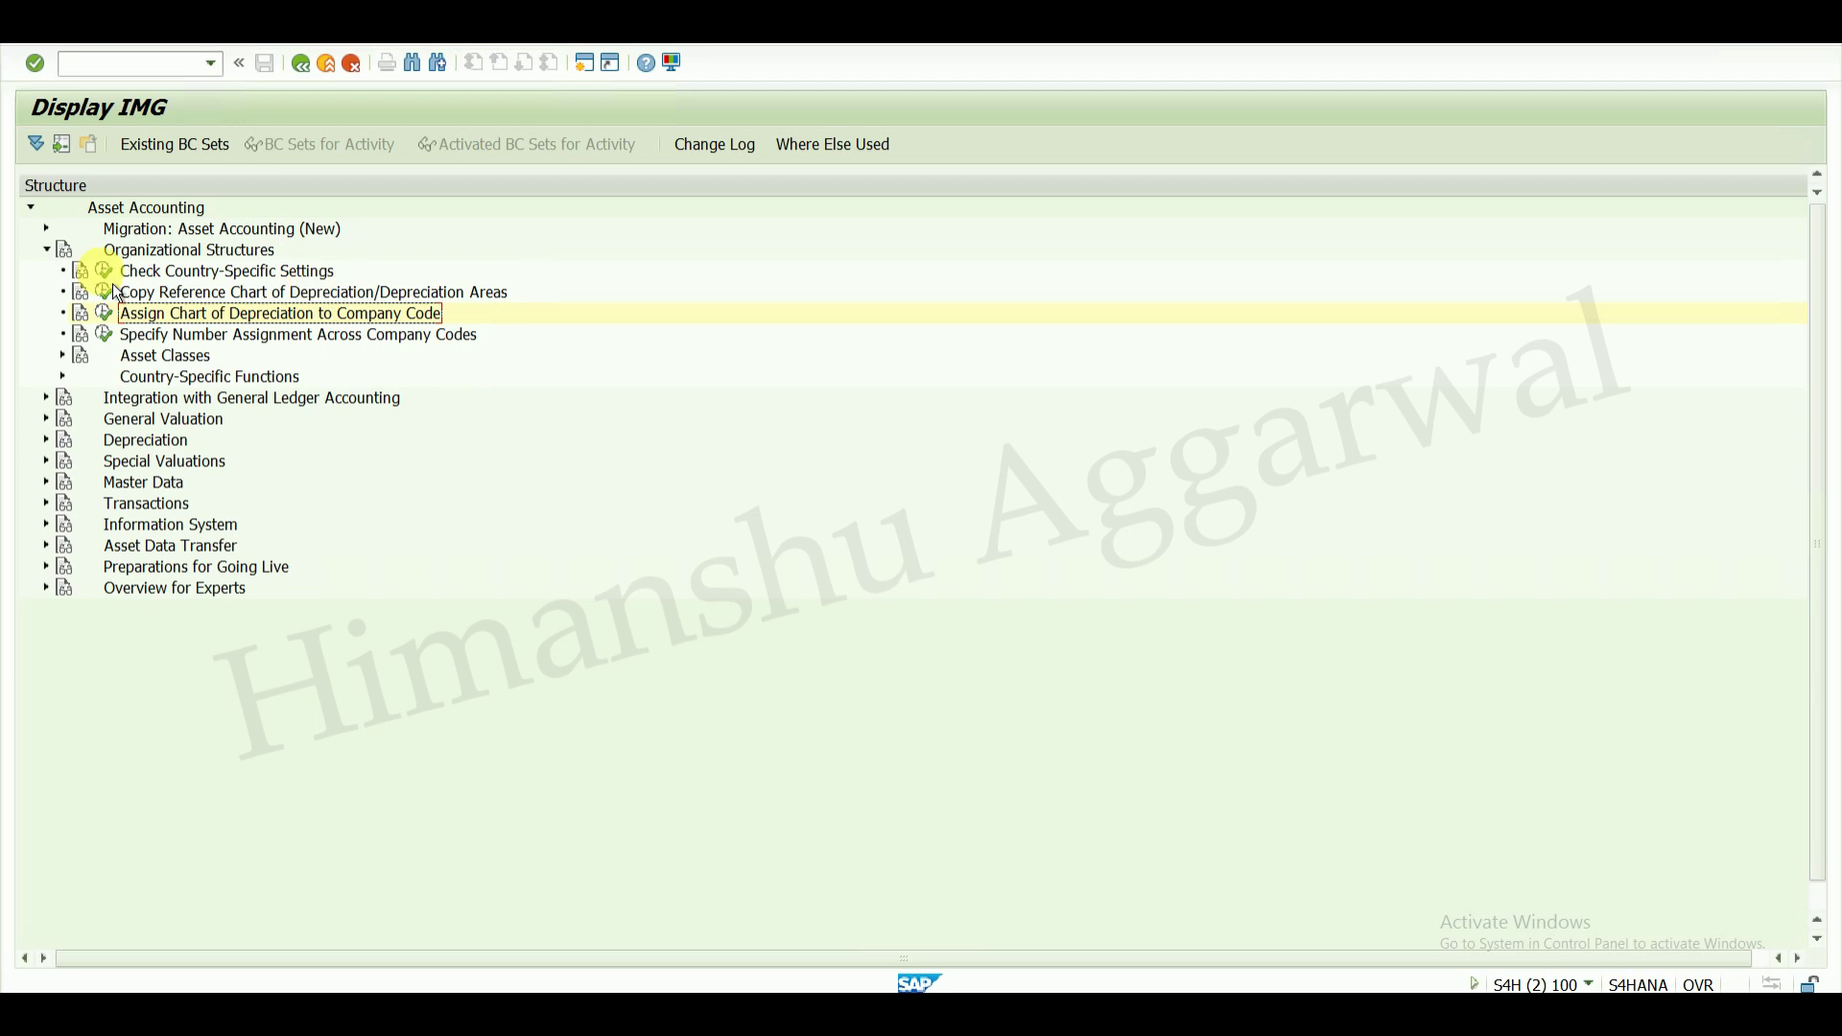
pyautogui.click(60, 428)
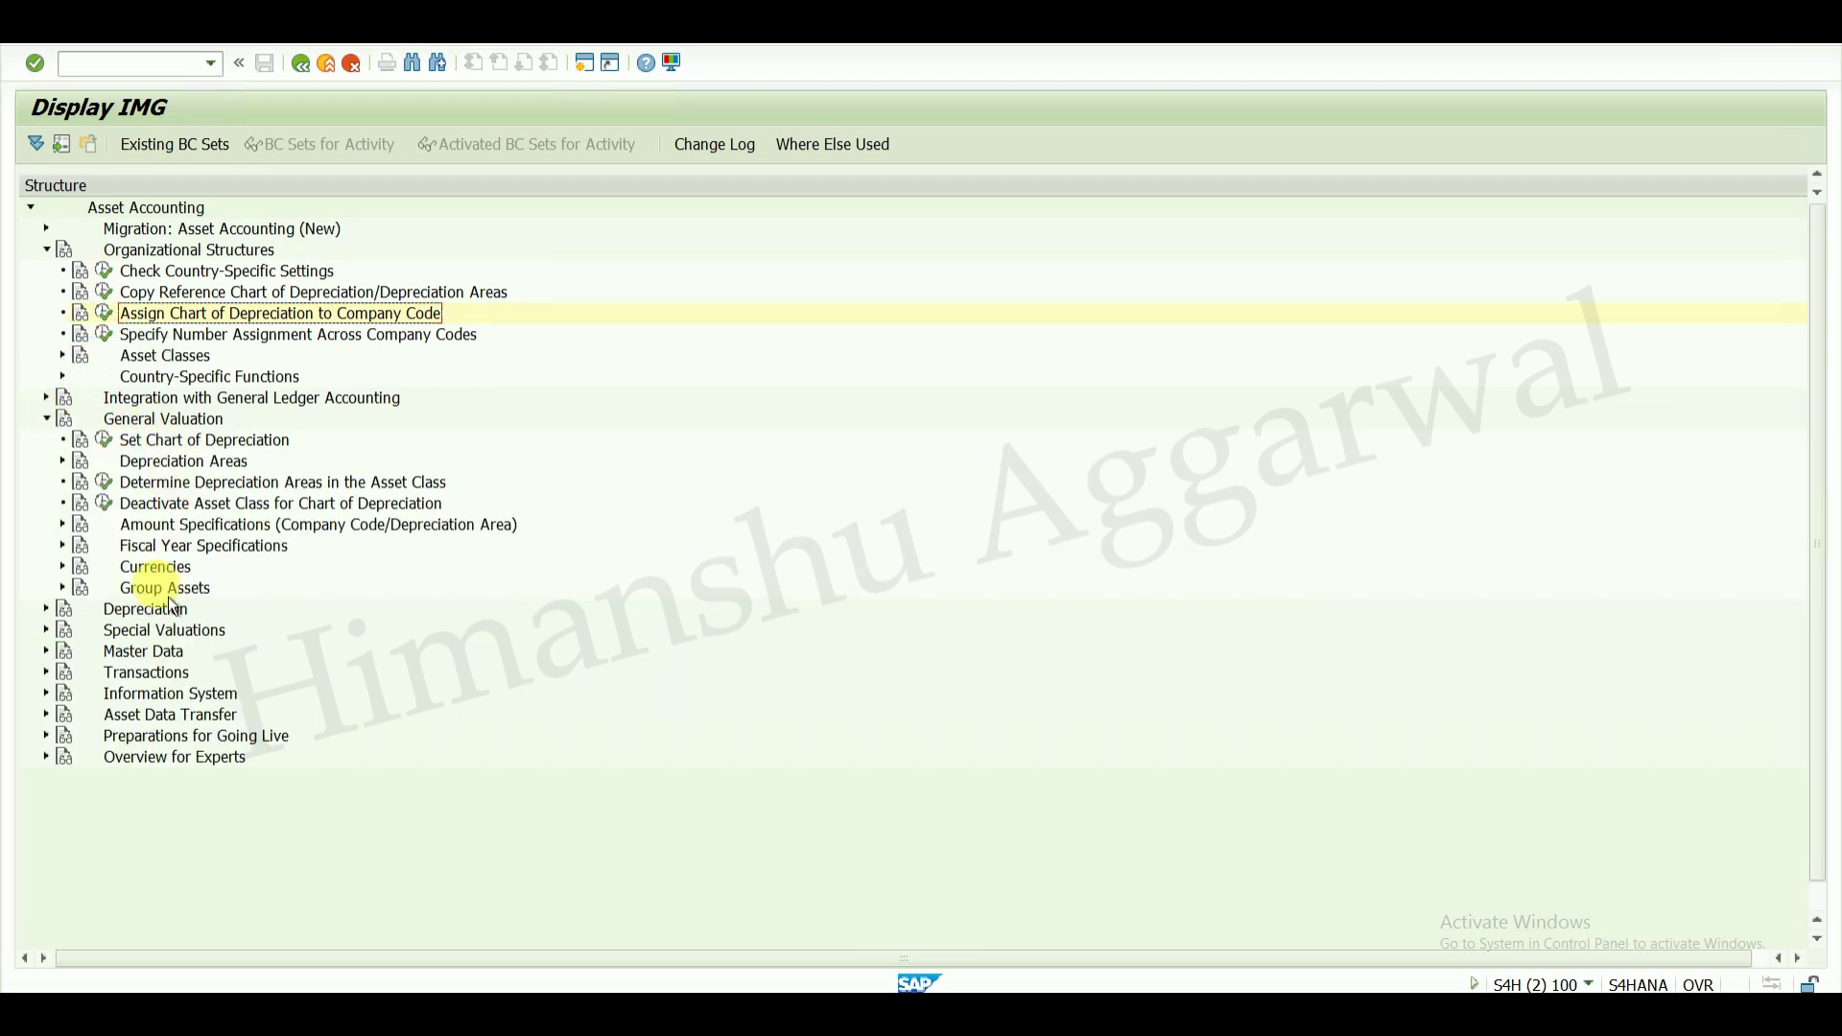
pyautogui.click(62, 567)
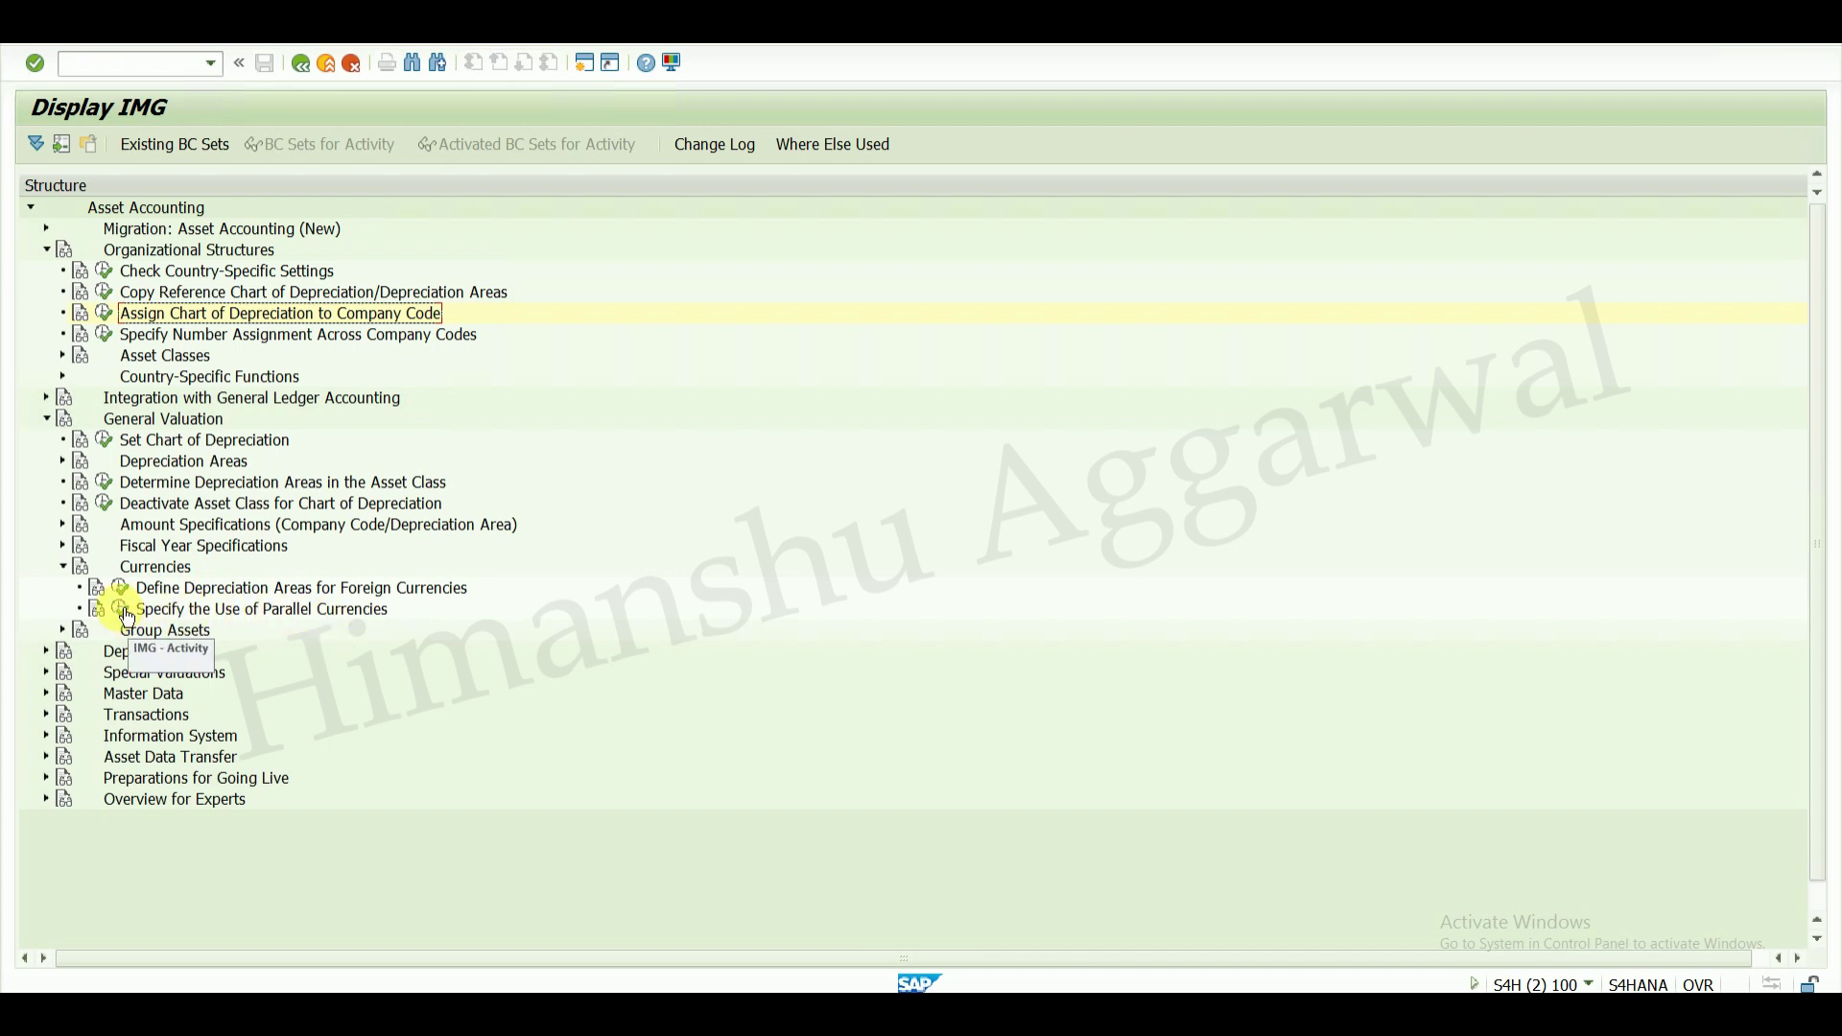
# - Open the parallel currencies setup for chart of depreciation HPIN and assign currency type 30 Group Currency to areas 2 and 4
pyautogui.click(123, 610)
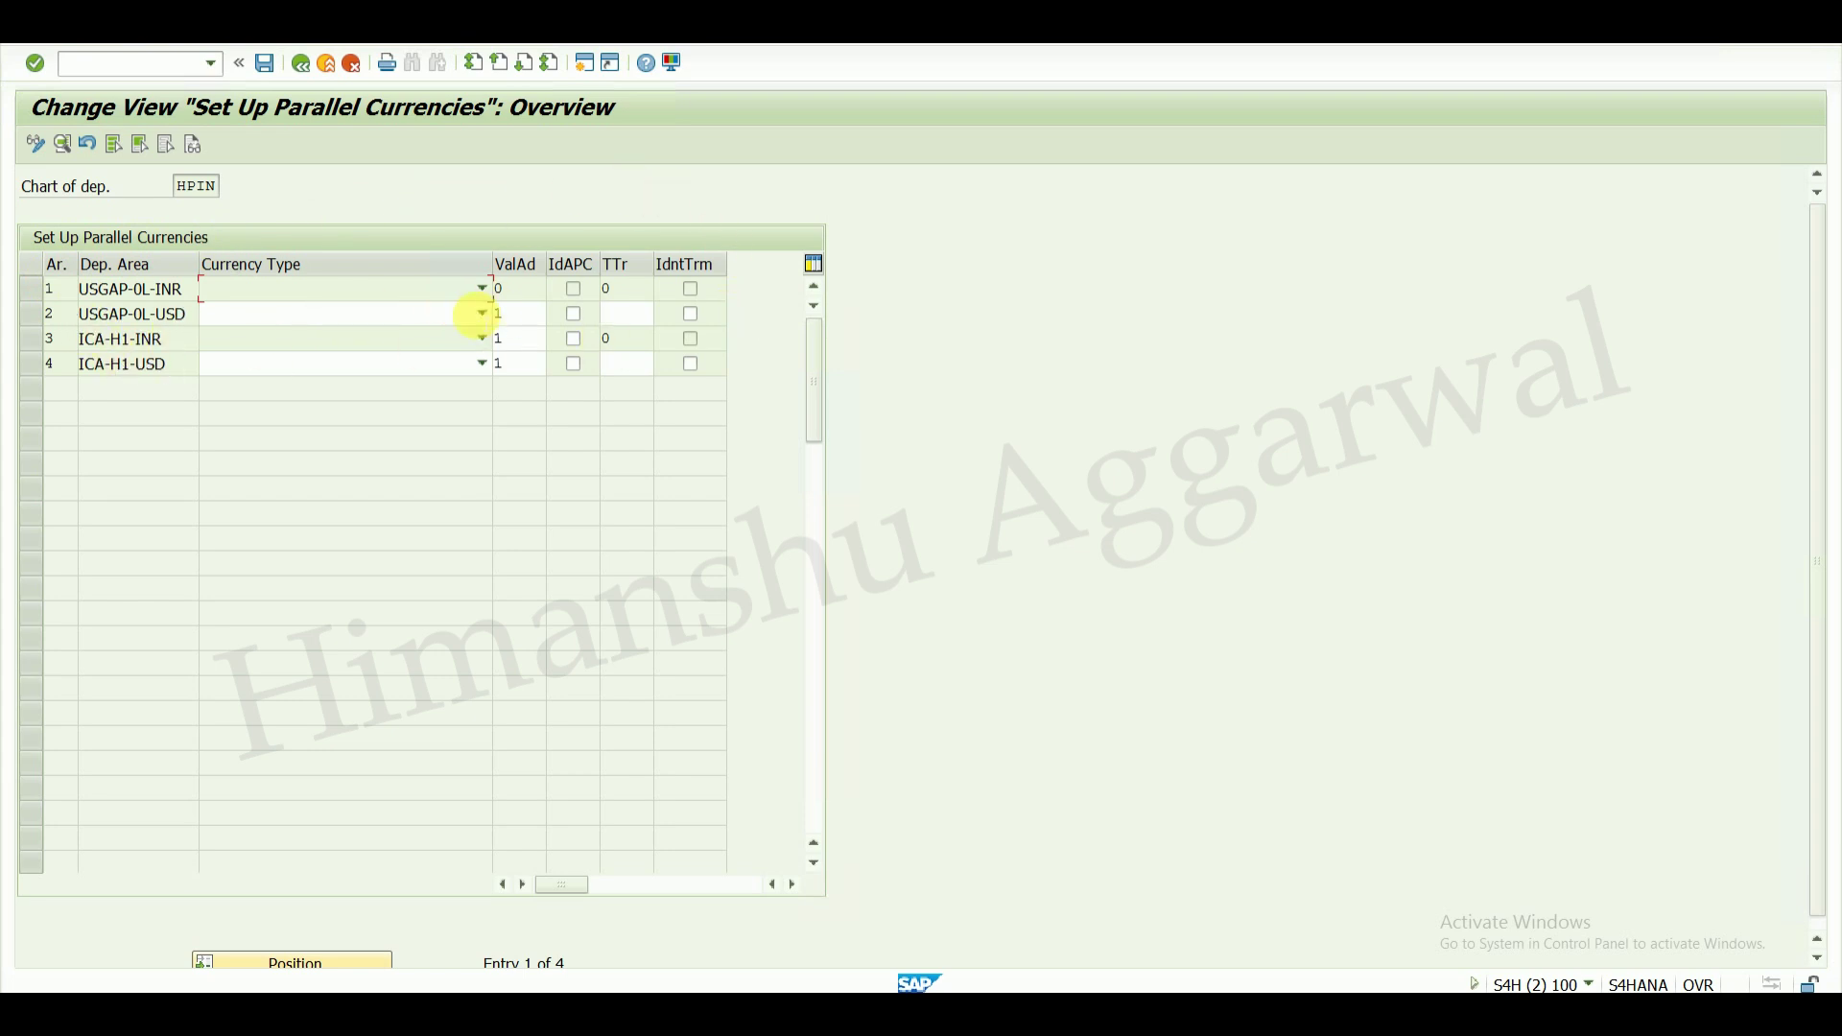
pyautogui.click(483, 315)
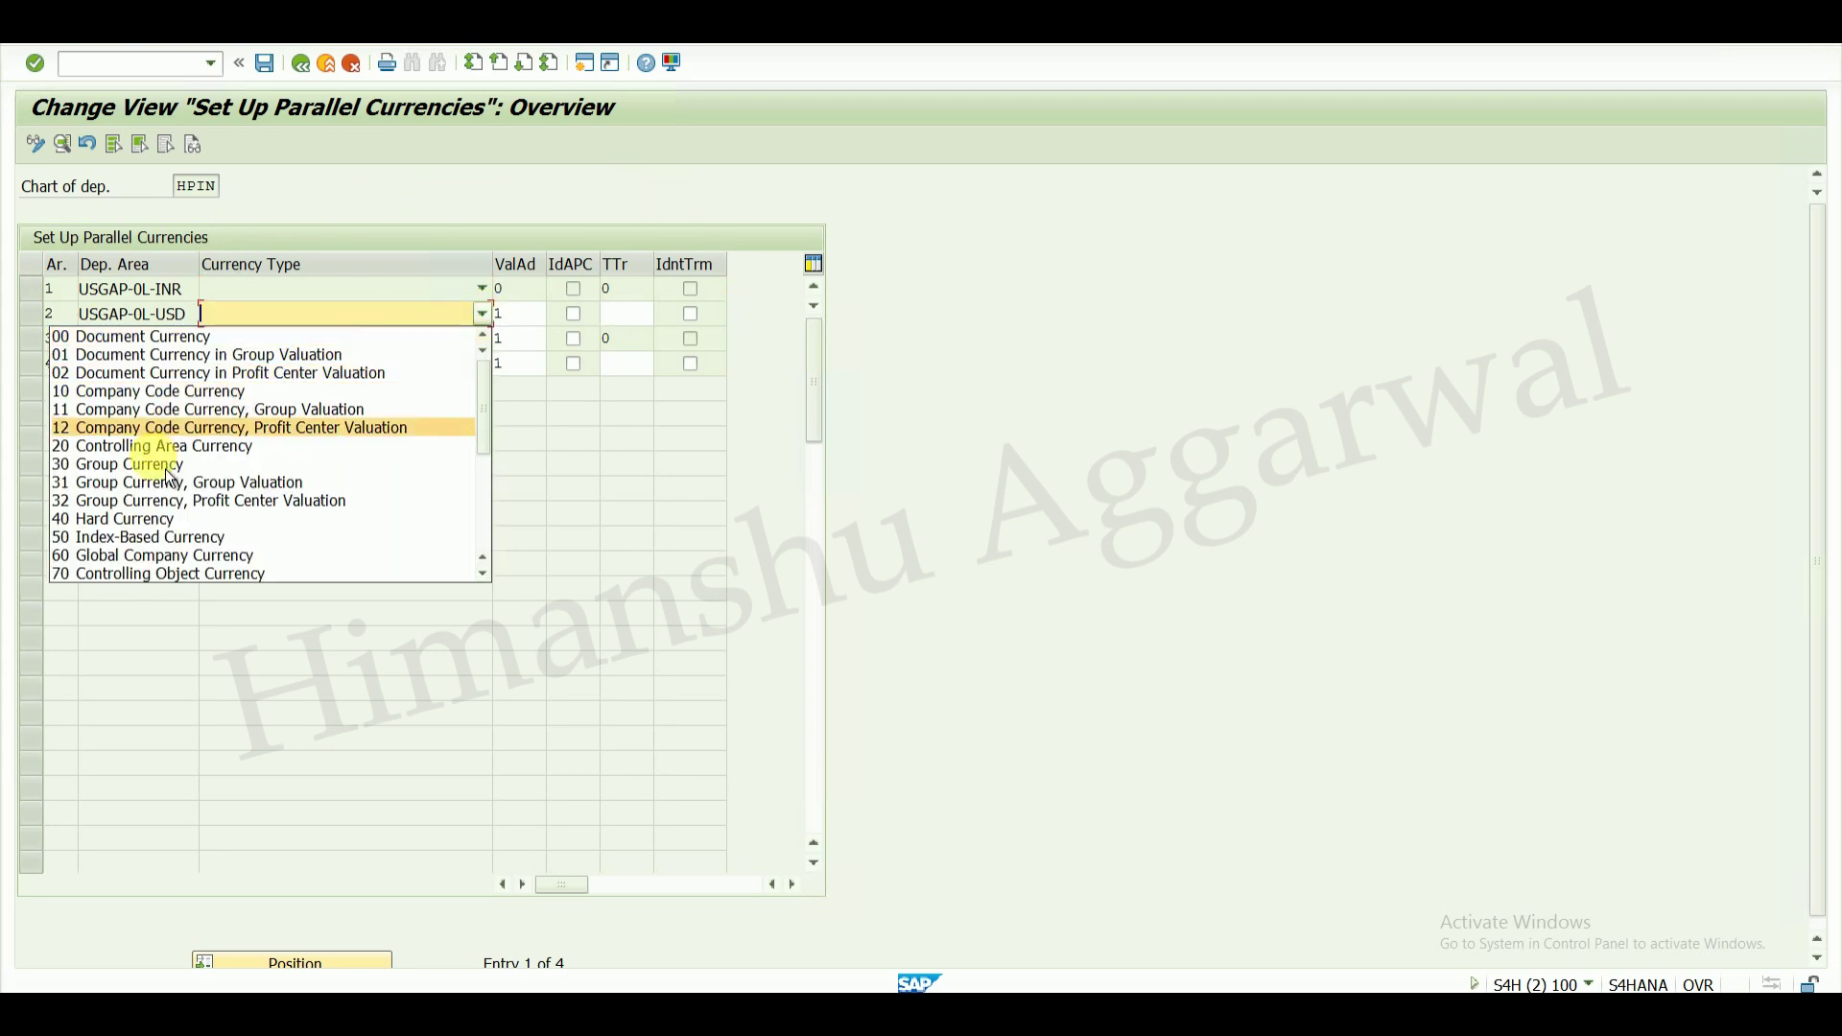
pyautogui.click(154, 465)
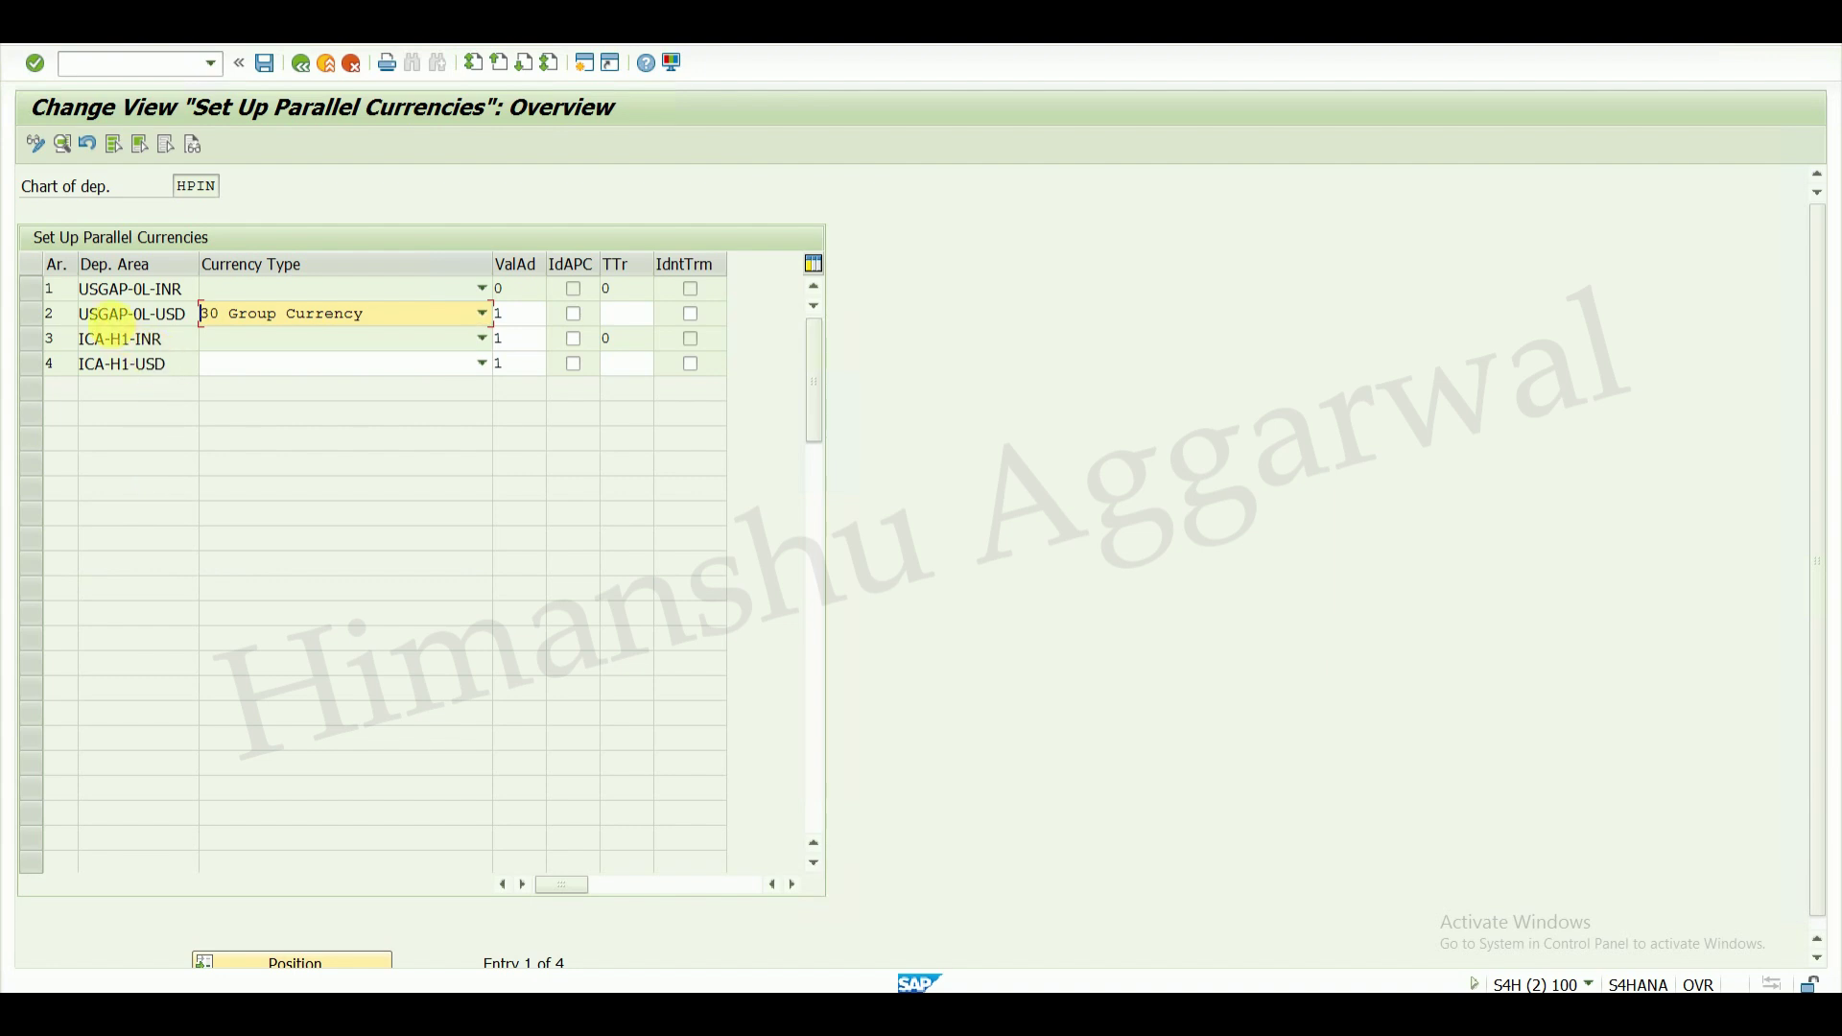
pyautogui.click(482, 369)
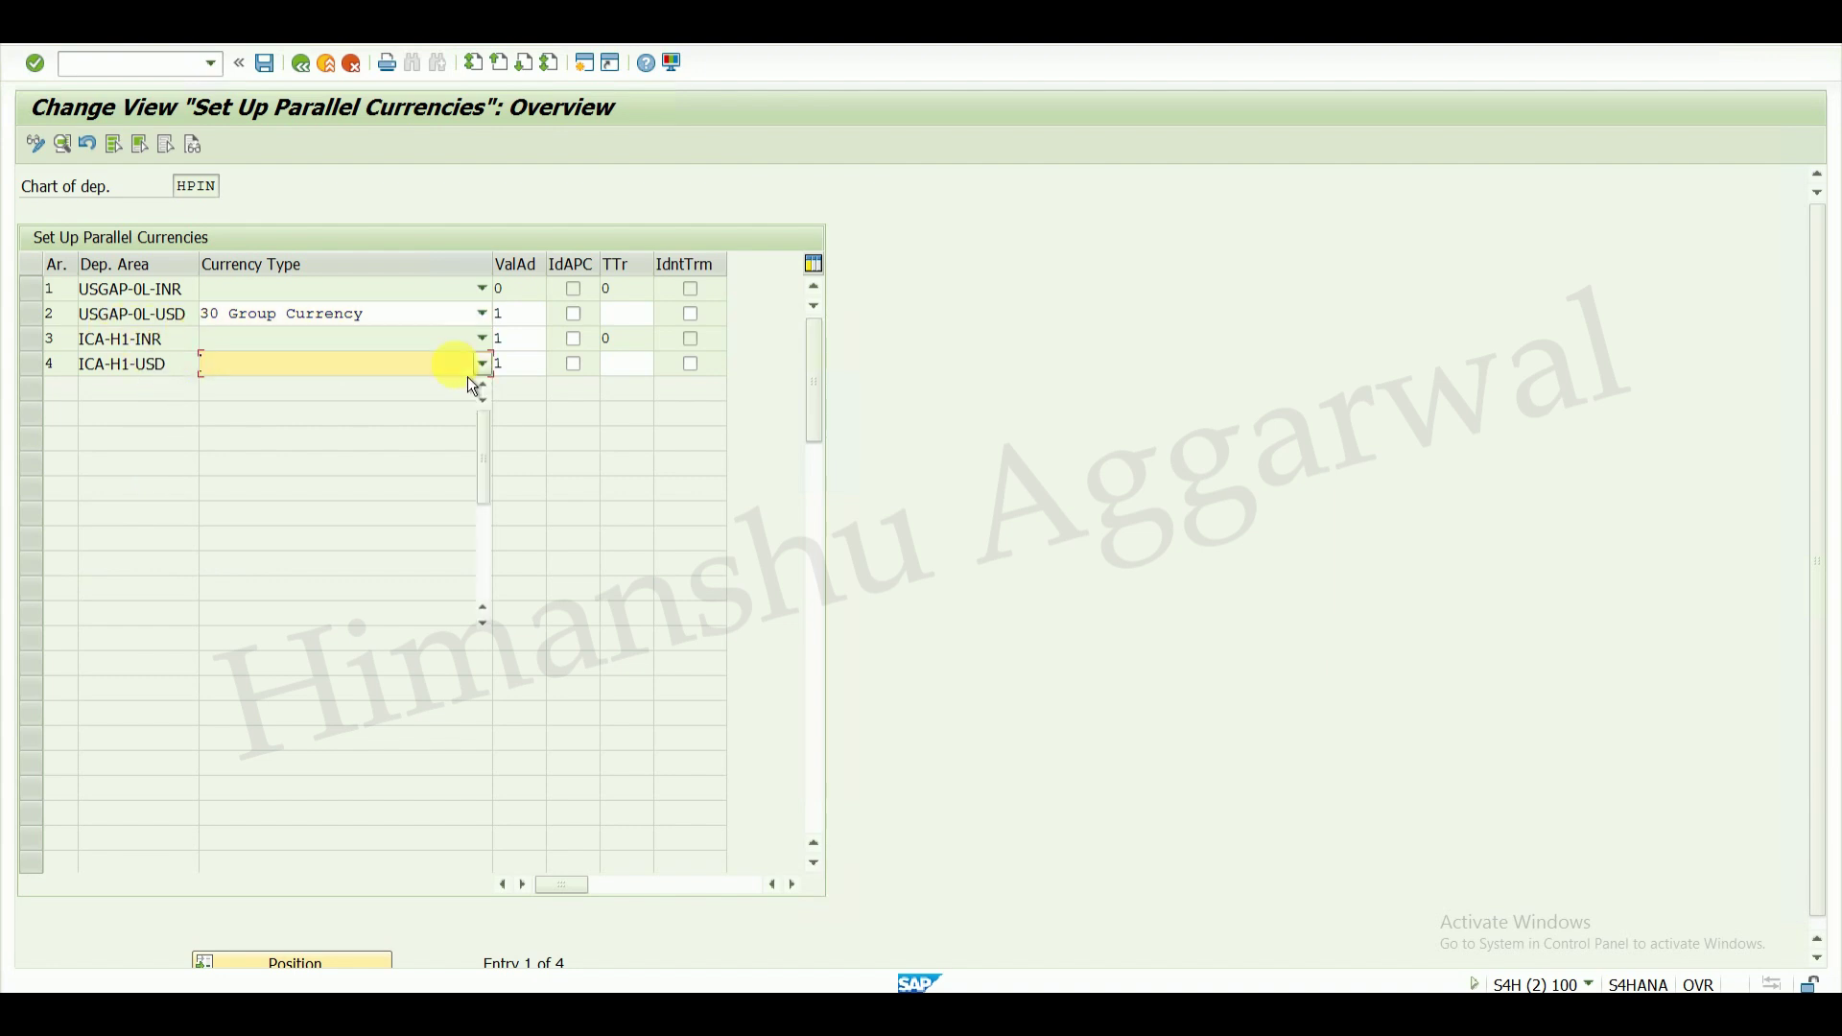
pyautogui.click(208, 535)
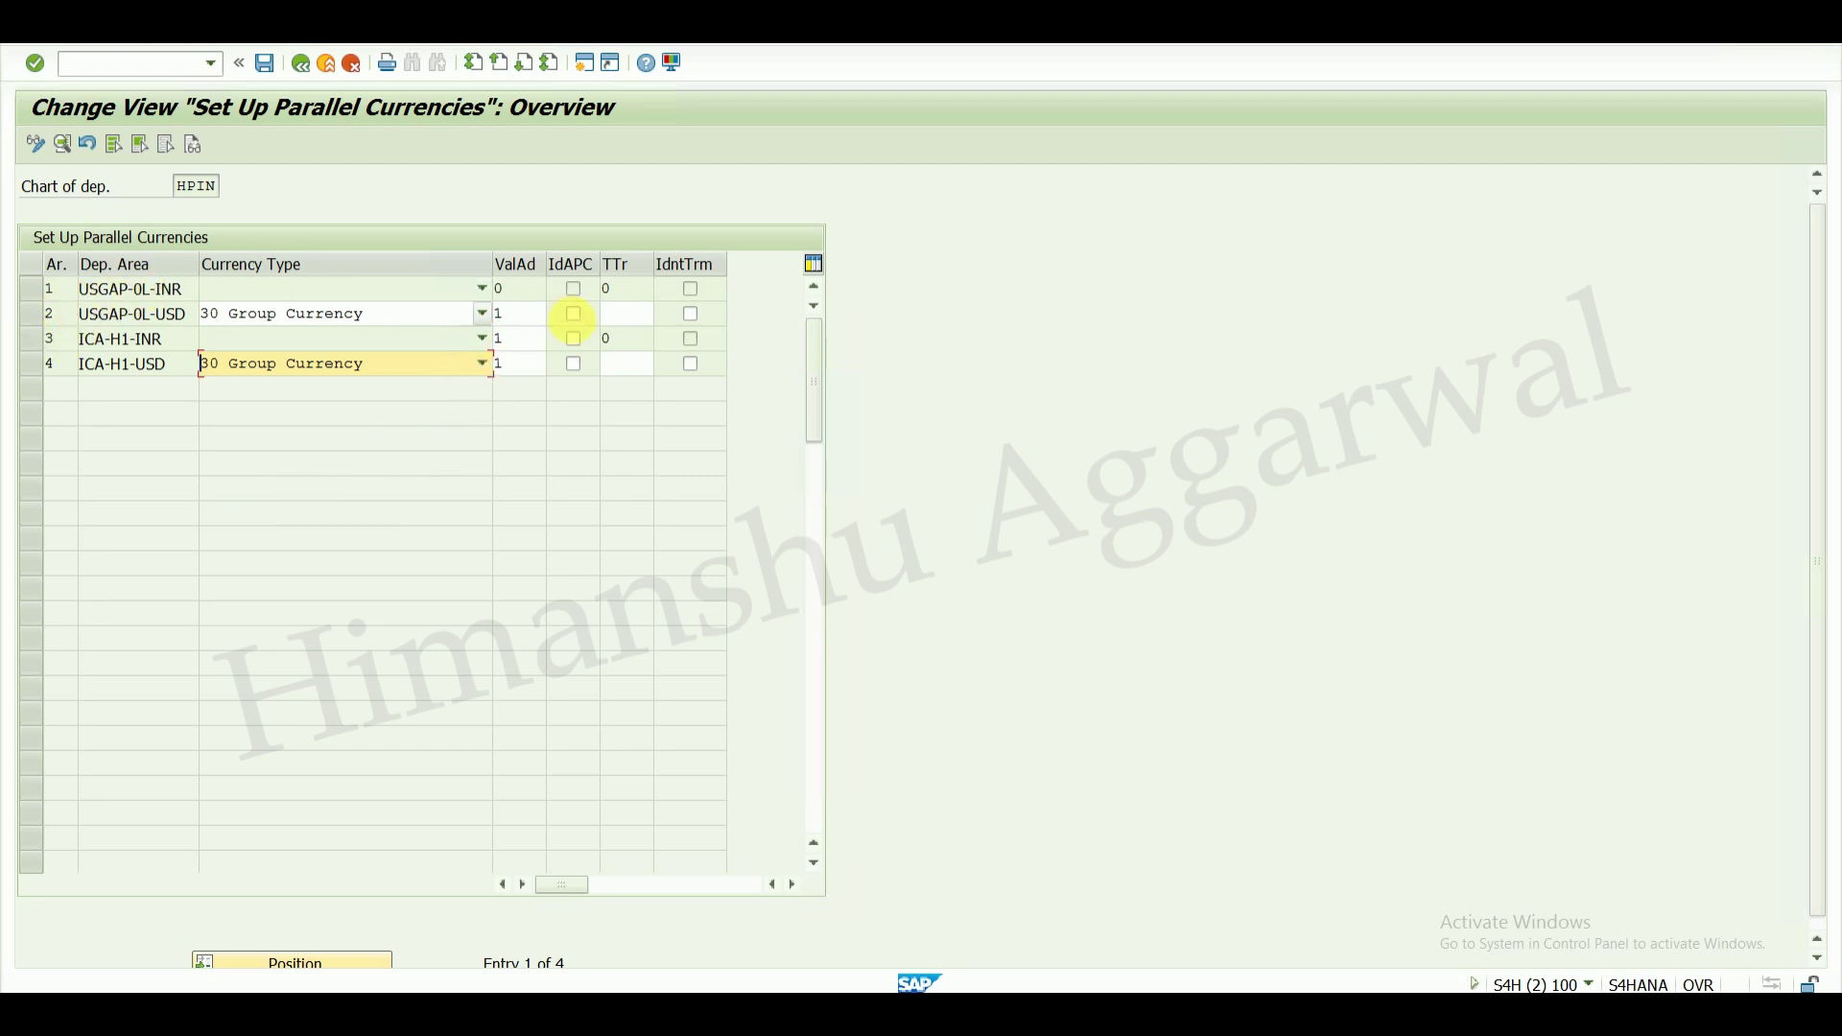
# - Clear the value adoption (ValAd) area for depreciation area 3 and set it to 3 for area 4
pyautogui.click(516, 338)
pyautogui.press('BackSpace')
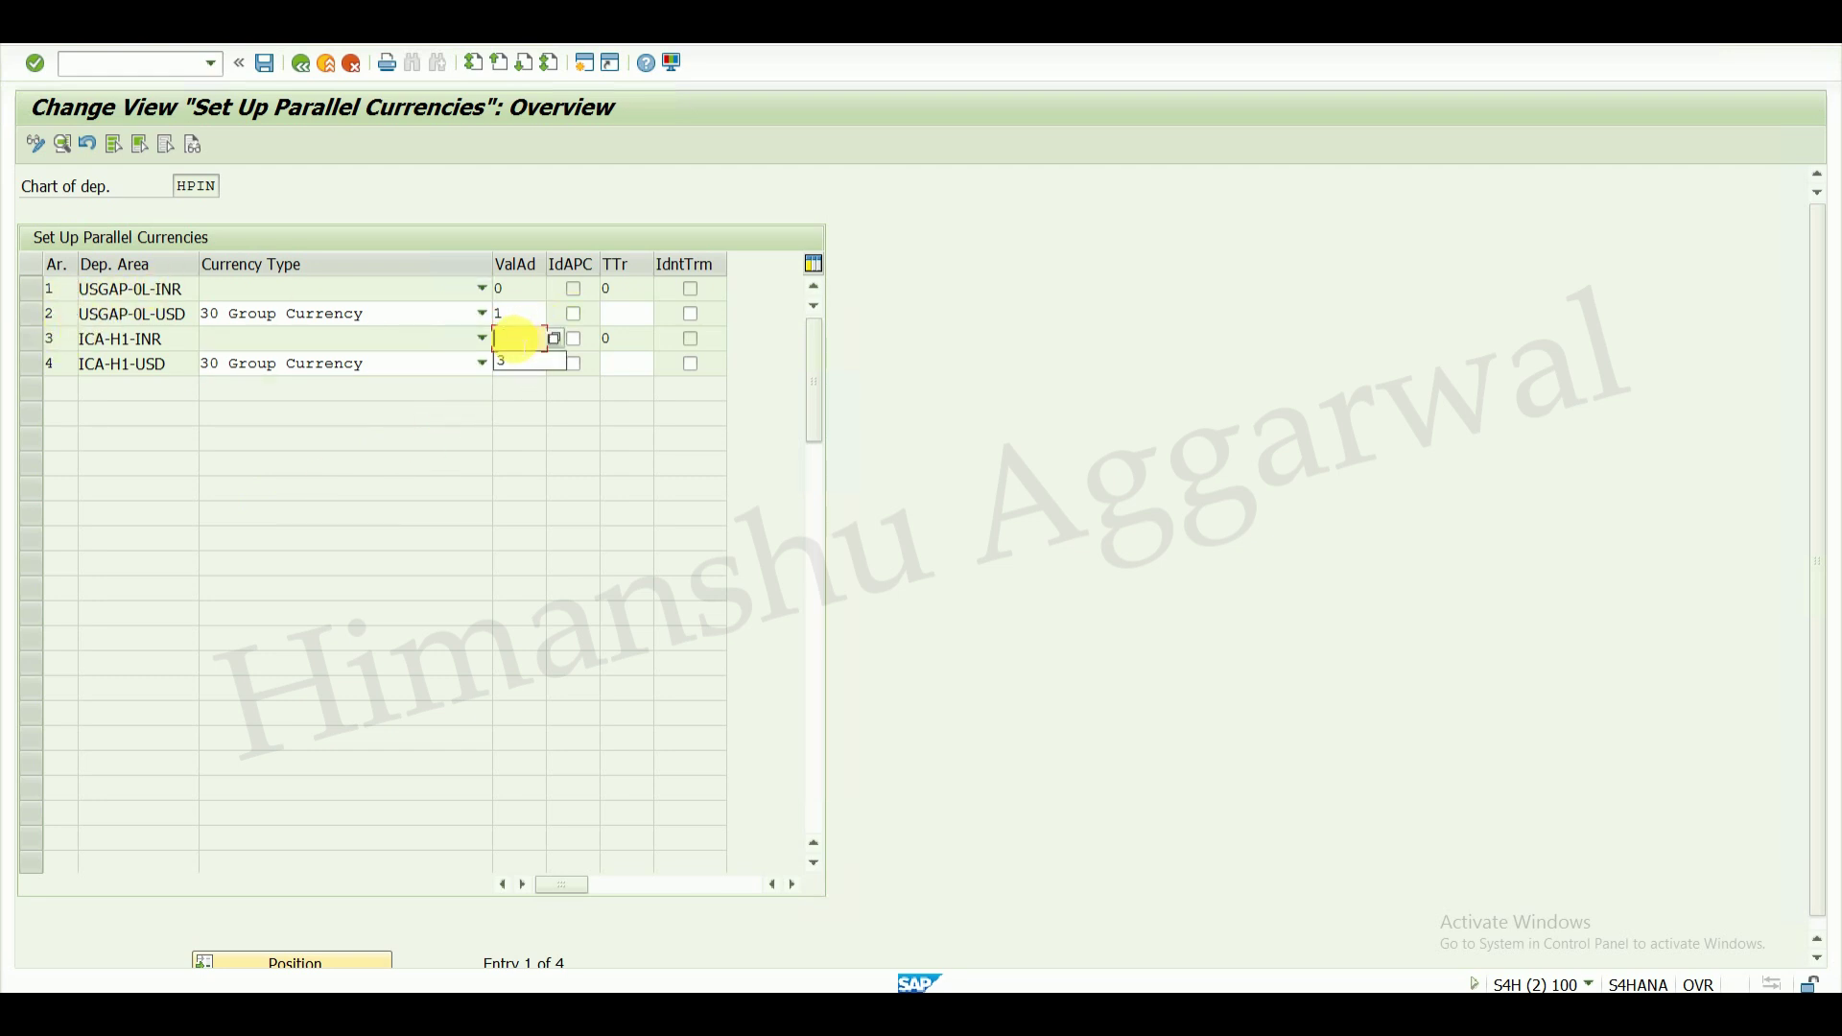
pyautogui.press('Return')
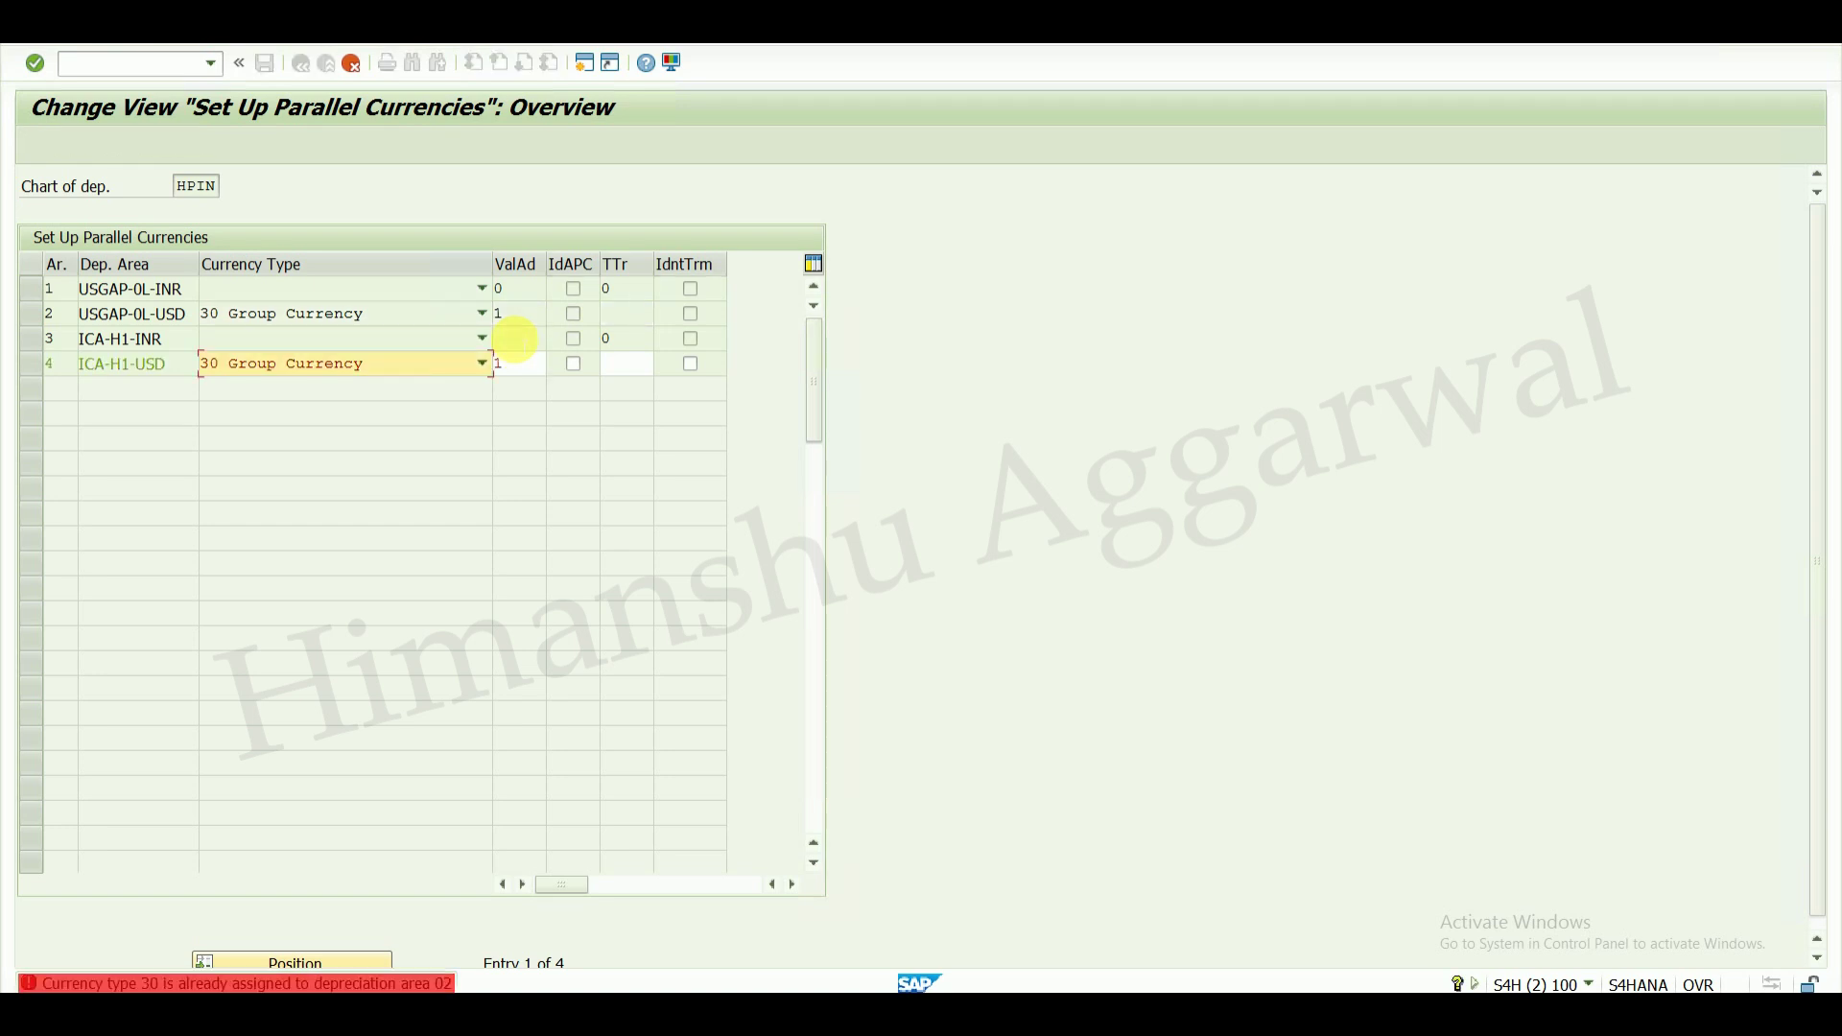
pyautogui.click(527, 365)
pyautogui.press('BackSpace')
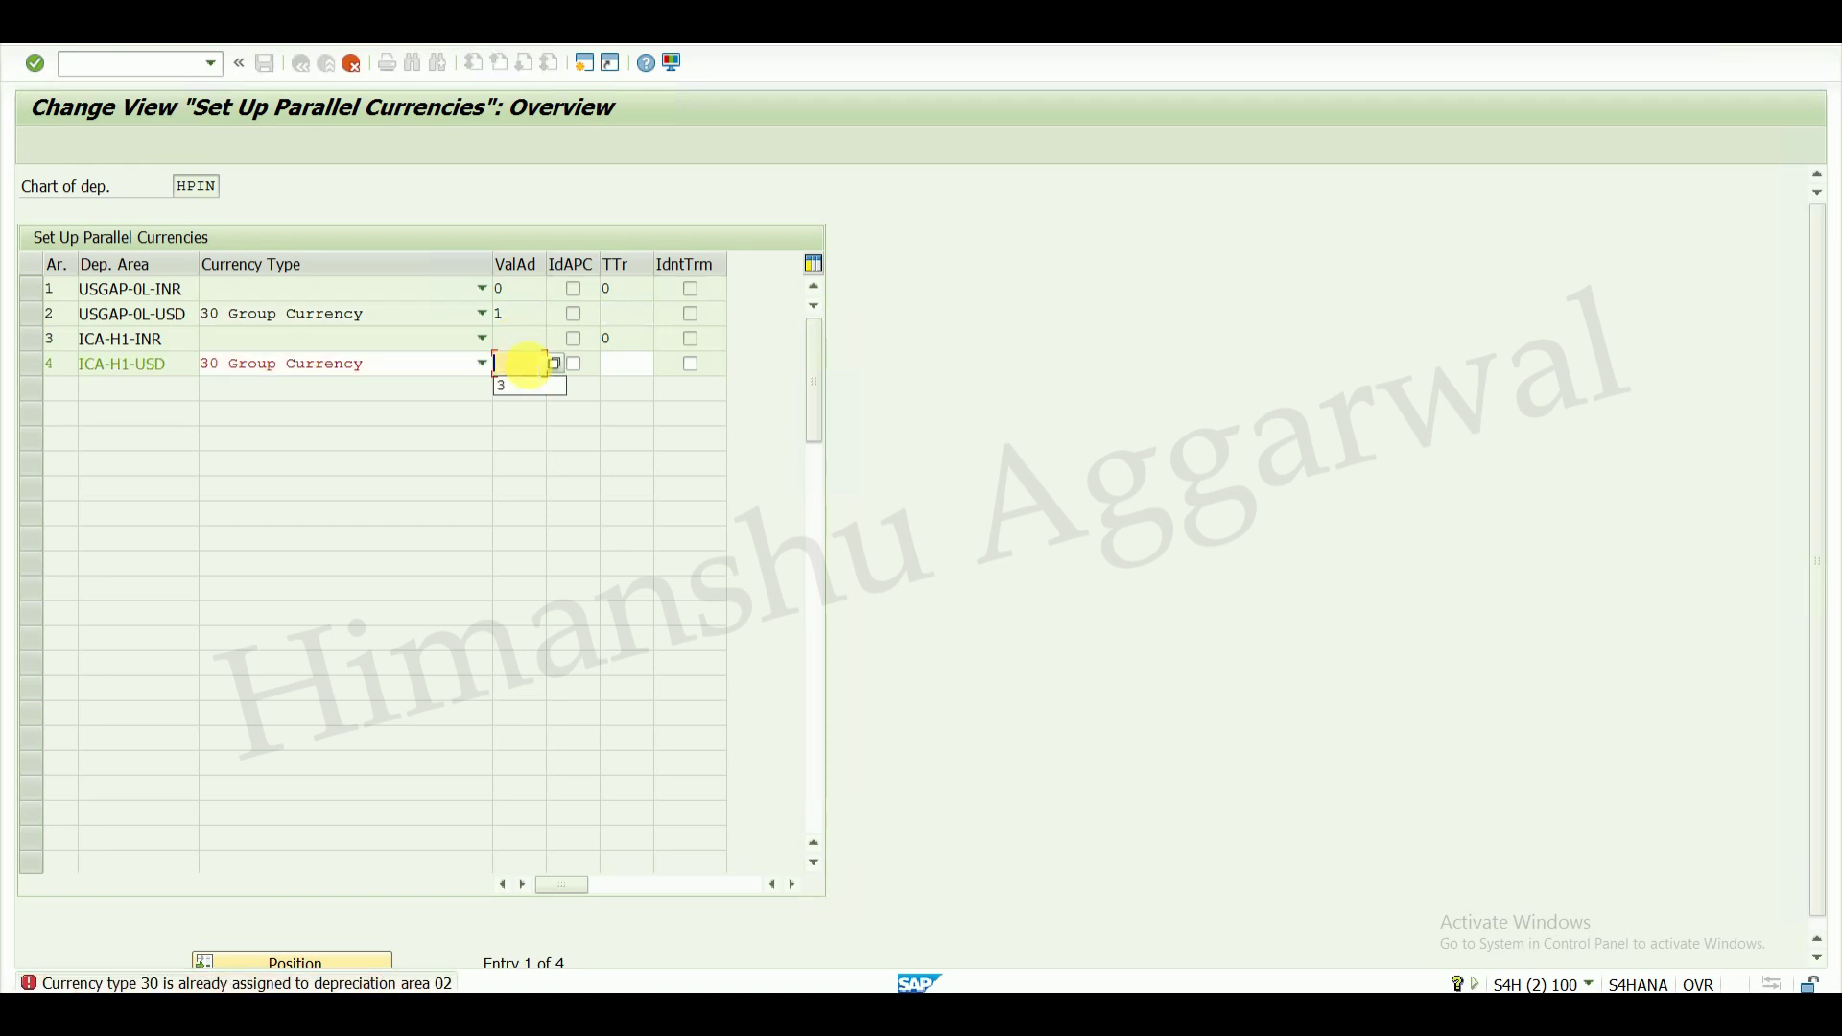
pyautogui.write('3')
pyautogui.press('Return')
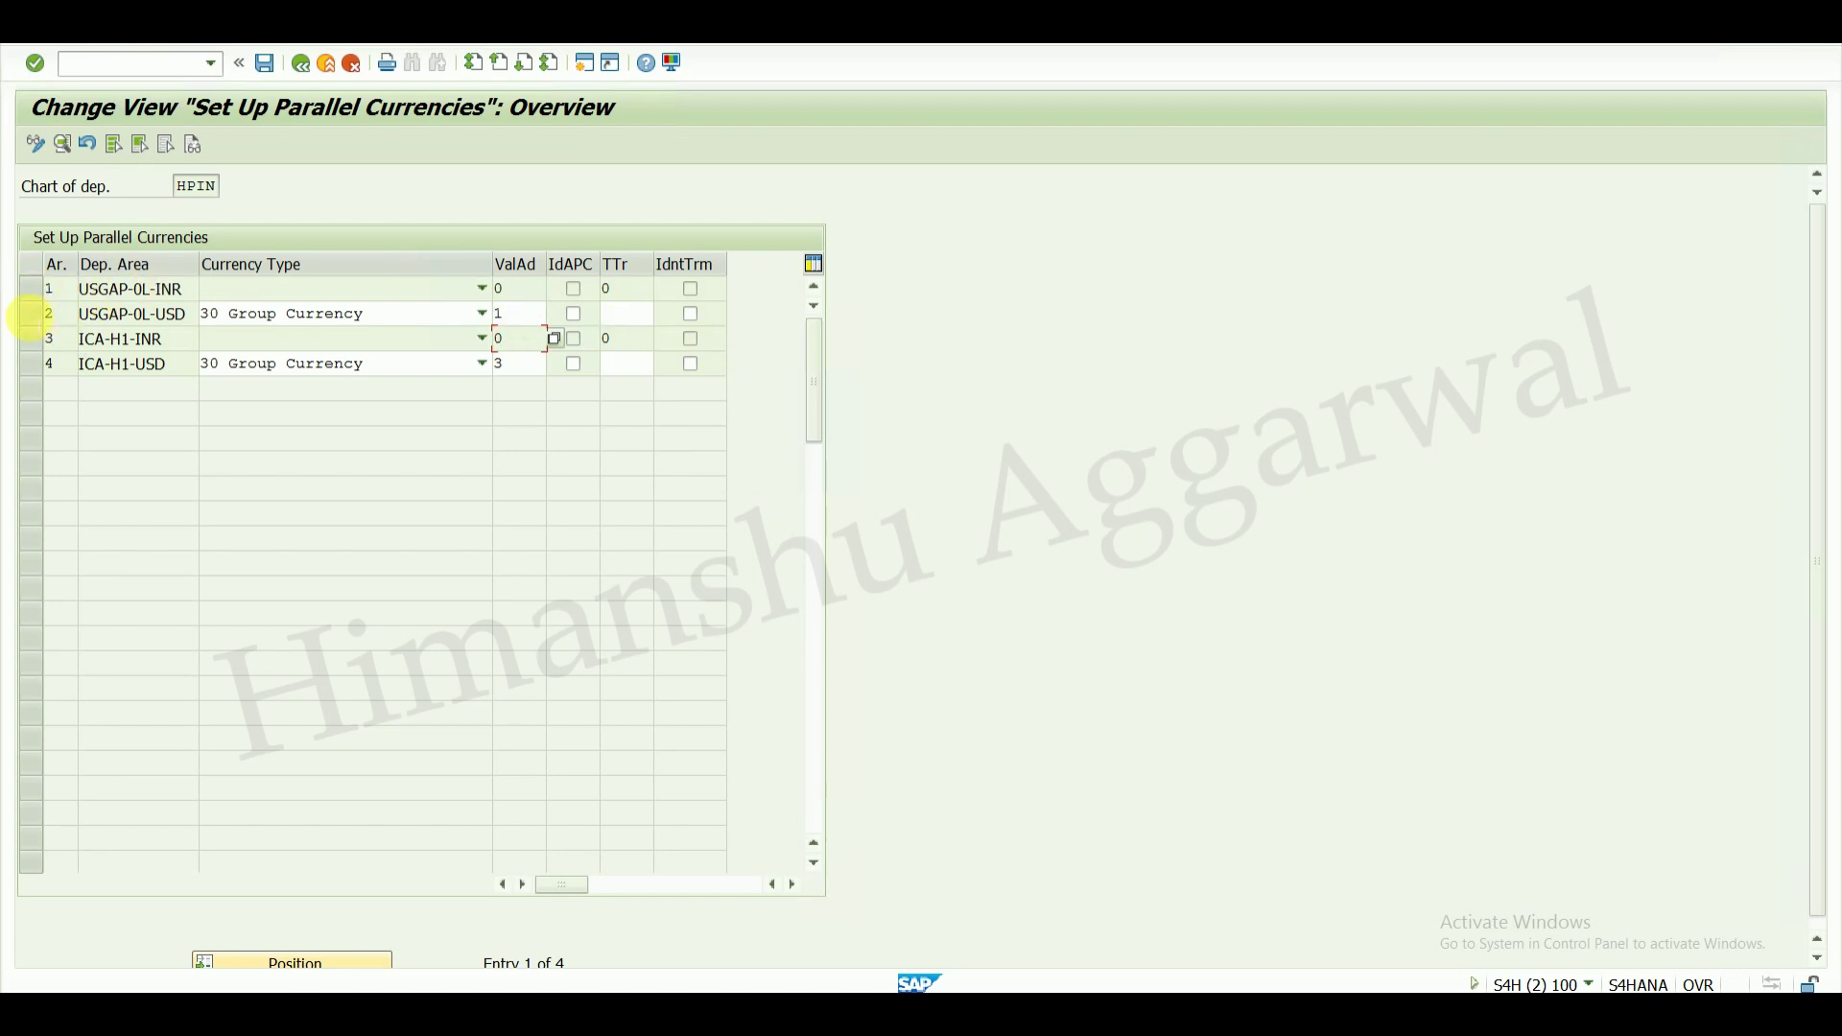
# - Set TTr to 1 for area 2 and 3 for area 4, with IdAPC and IdntTrm ticked for both areas
pyautogui.click(38, 321)
pyautogui.click(38, 323)
pyautogui.click(33, 367)
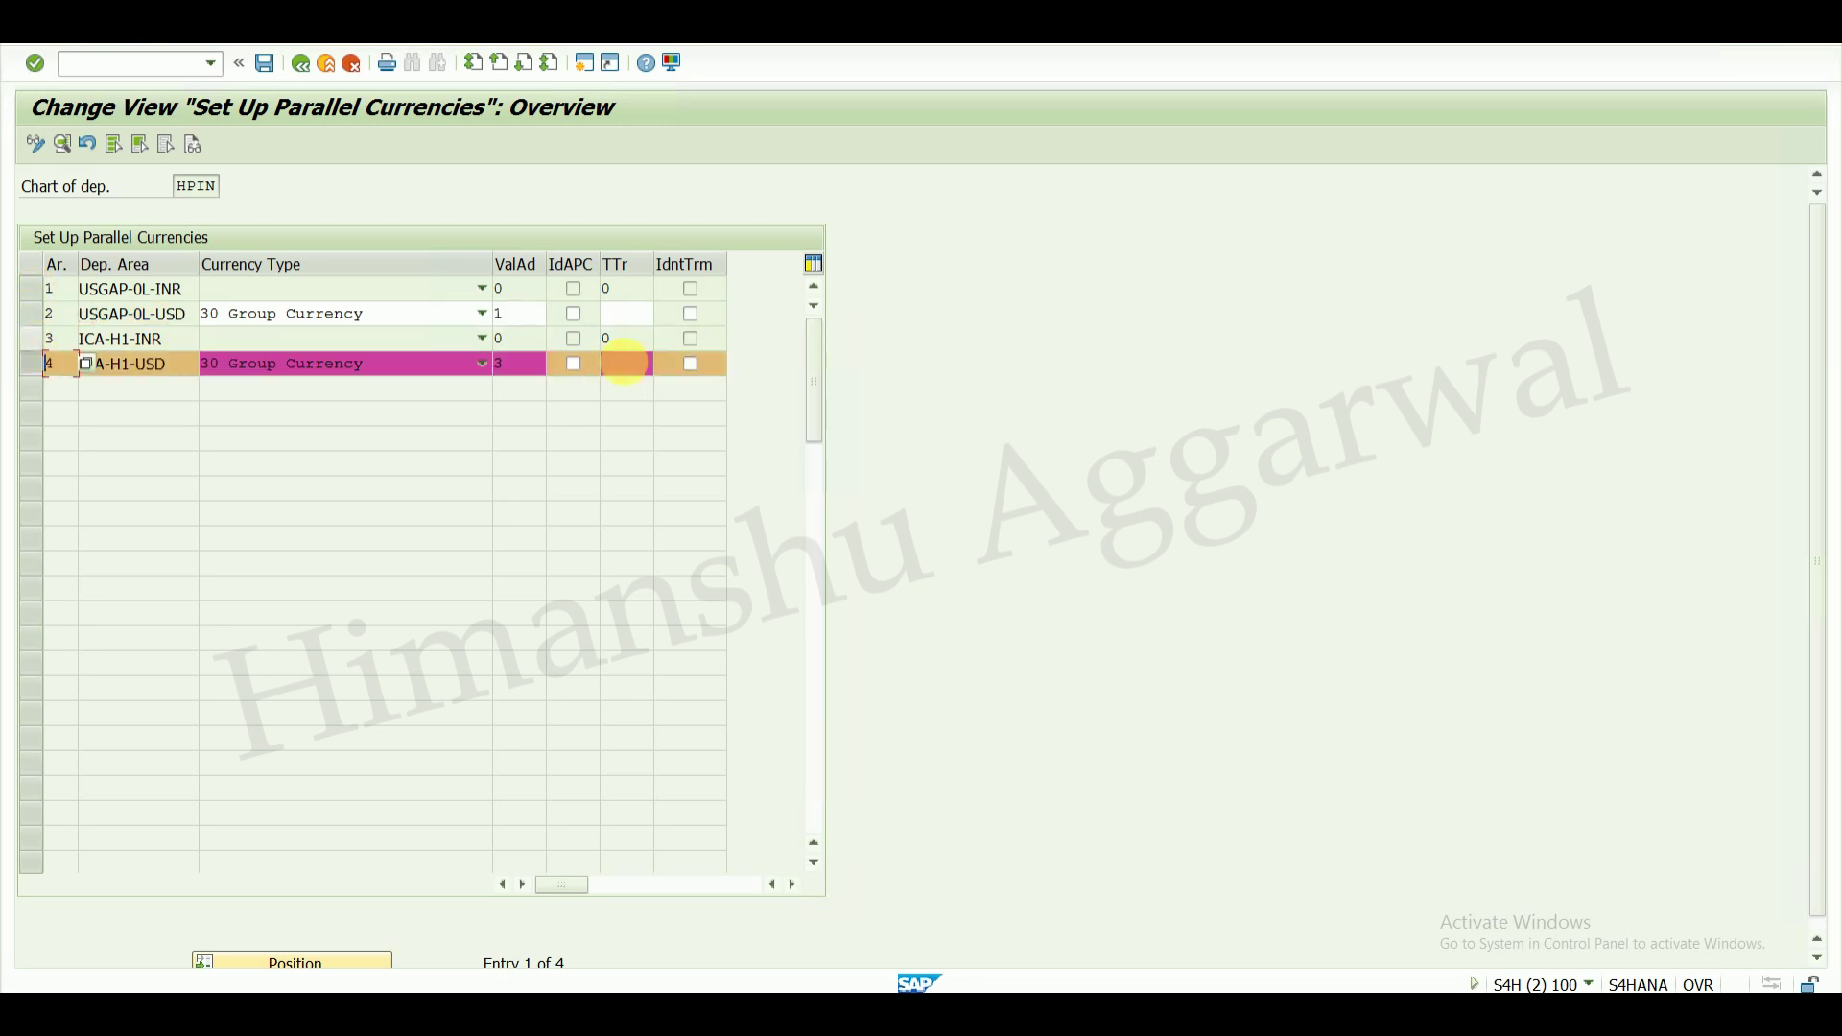
pyautogui.click(616, 309)
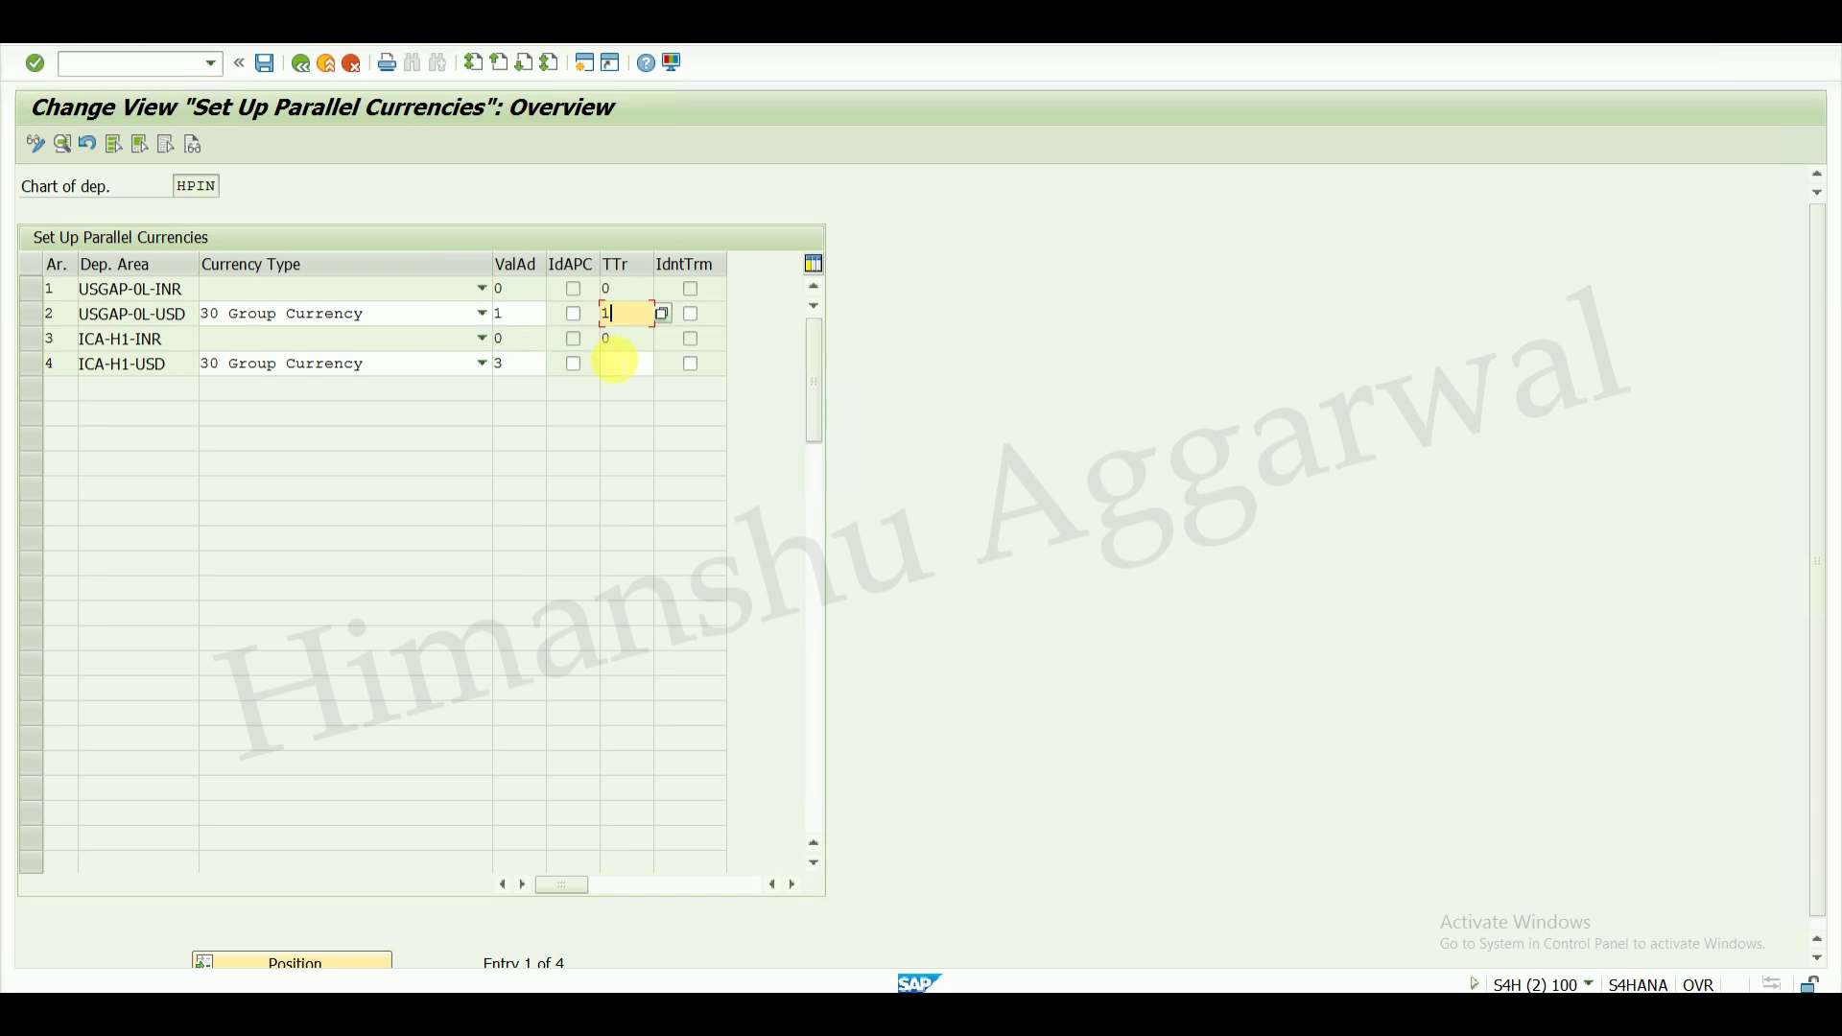
pyautogui.click(615, 362)
pyautogui.write('1')
pyautogui.click(628, 366)
pyautogui.press('BackSpace')
pyautogui.write('3')
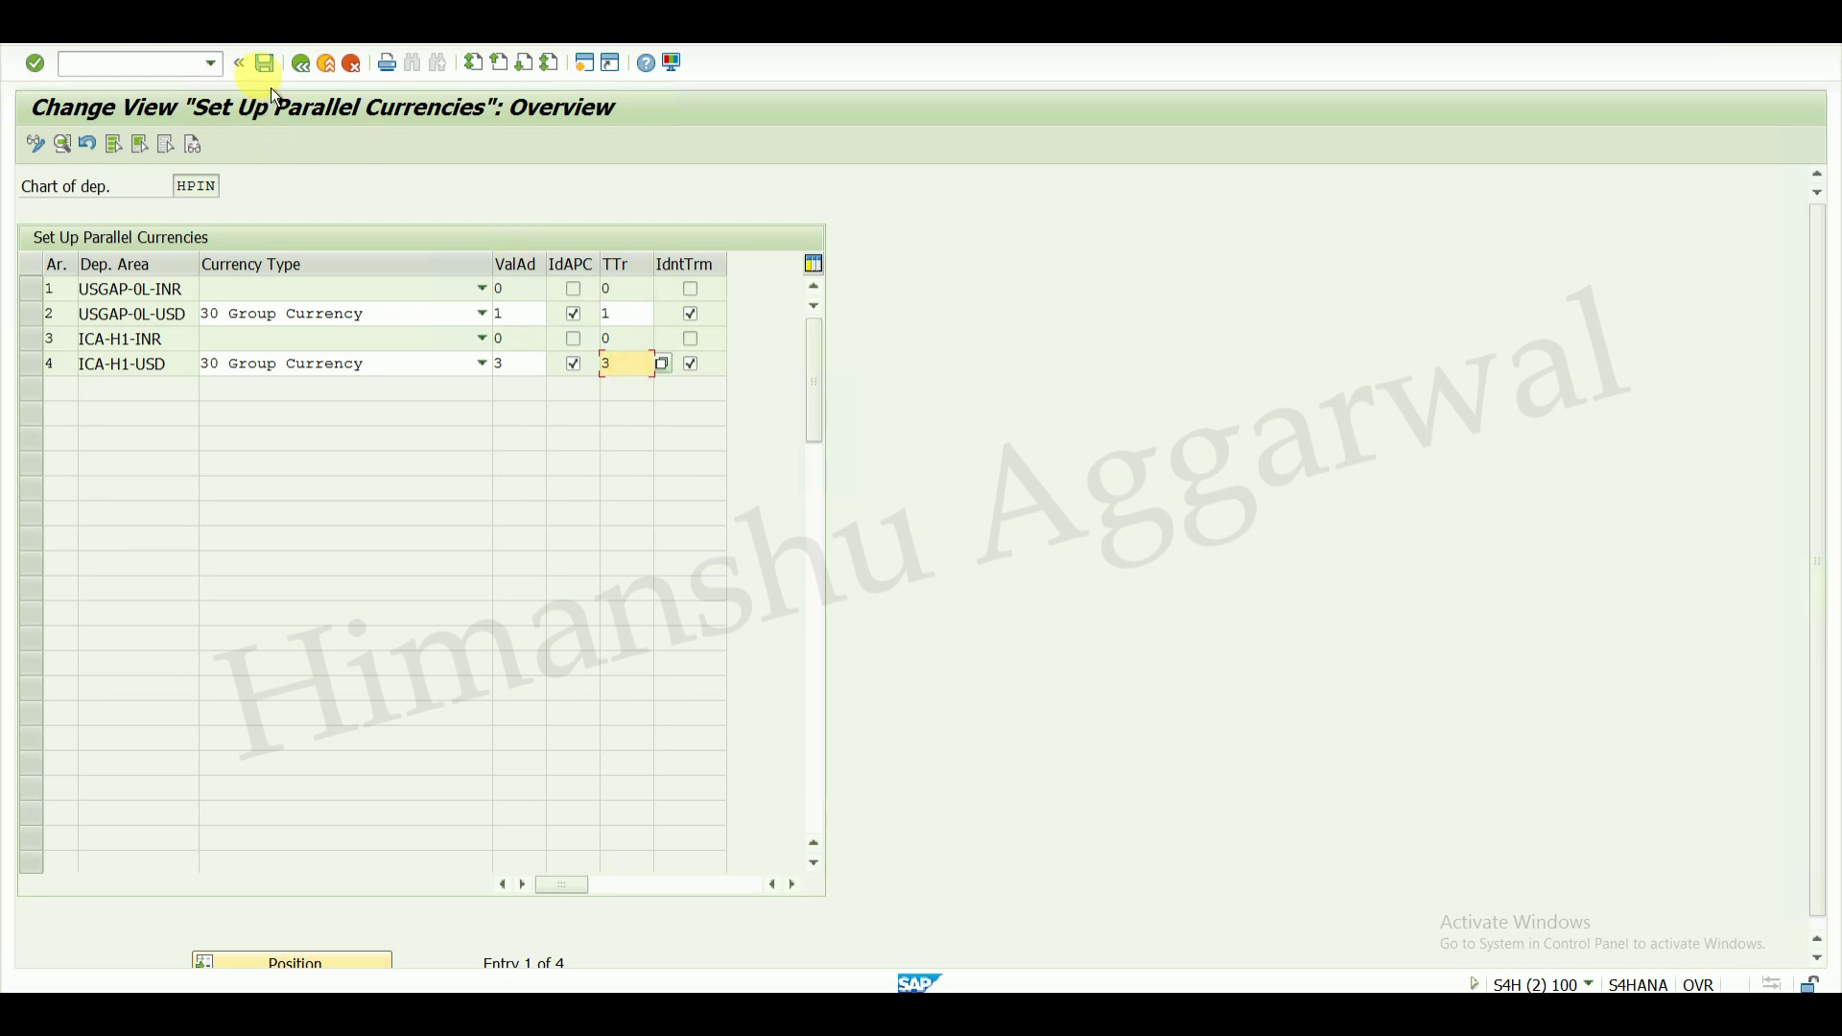
# - Save the parallel currency settings under the proposed customizing request and return to the IMG structure
pyautogui.click(267, 67)
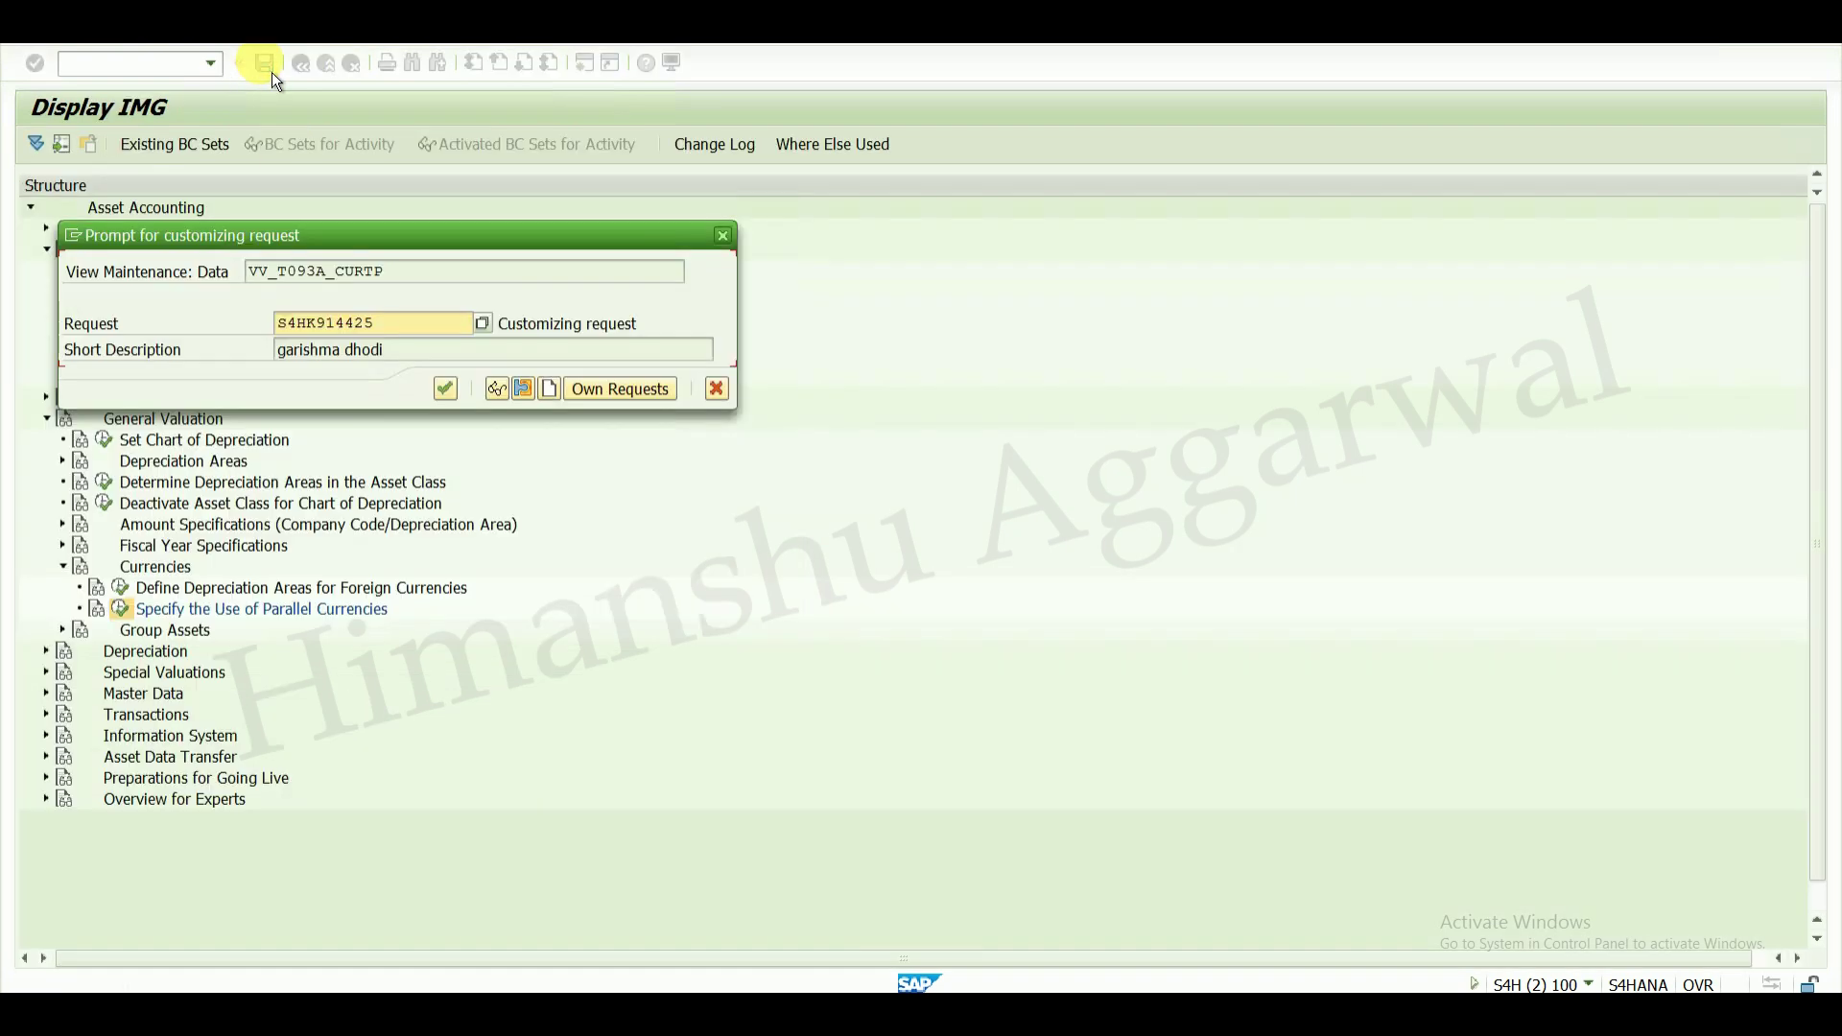
pyautogui.click(445, 389)
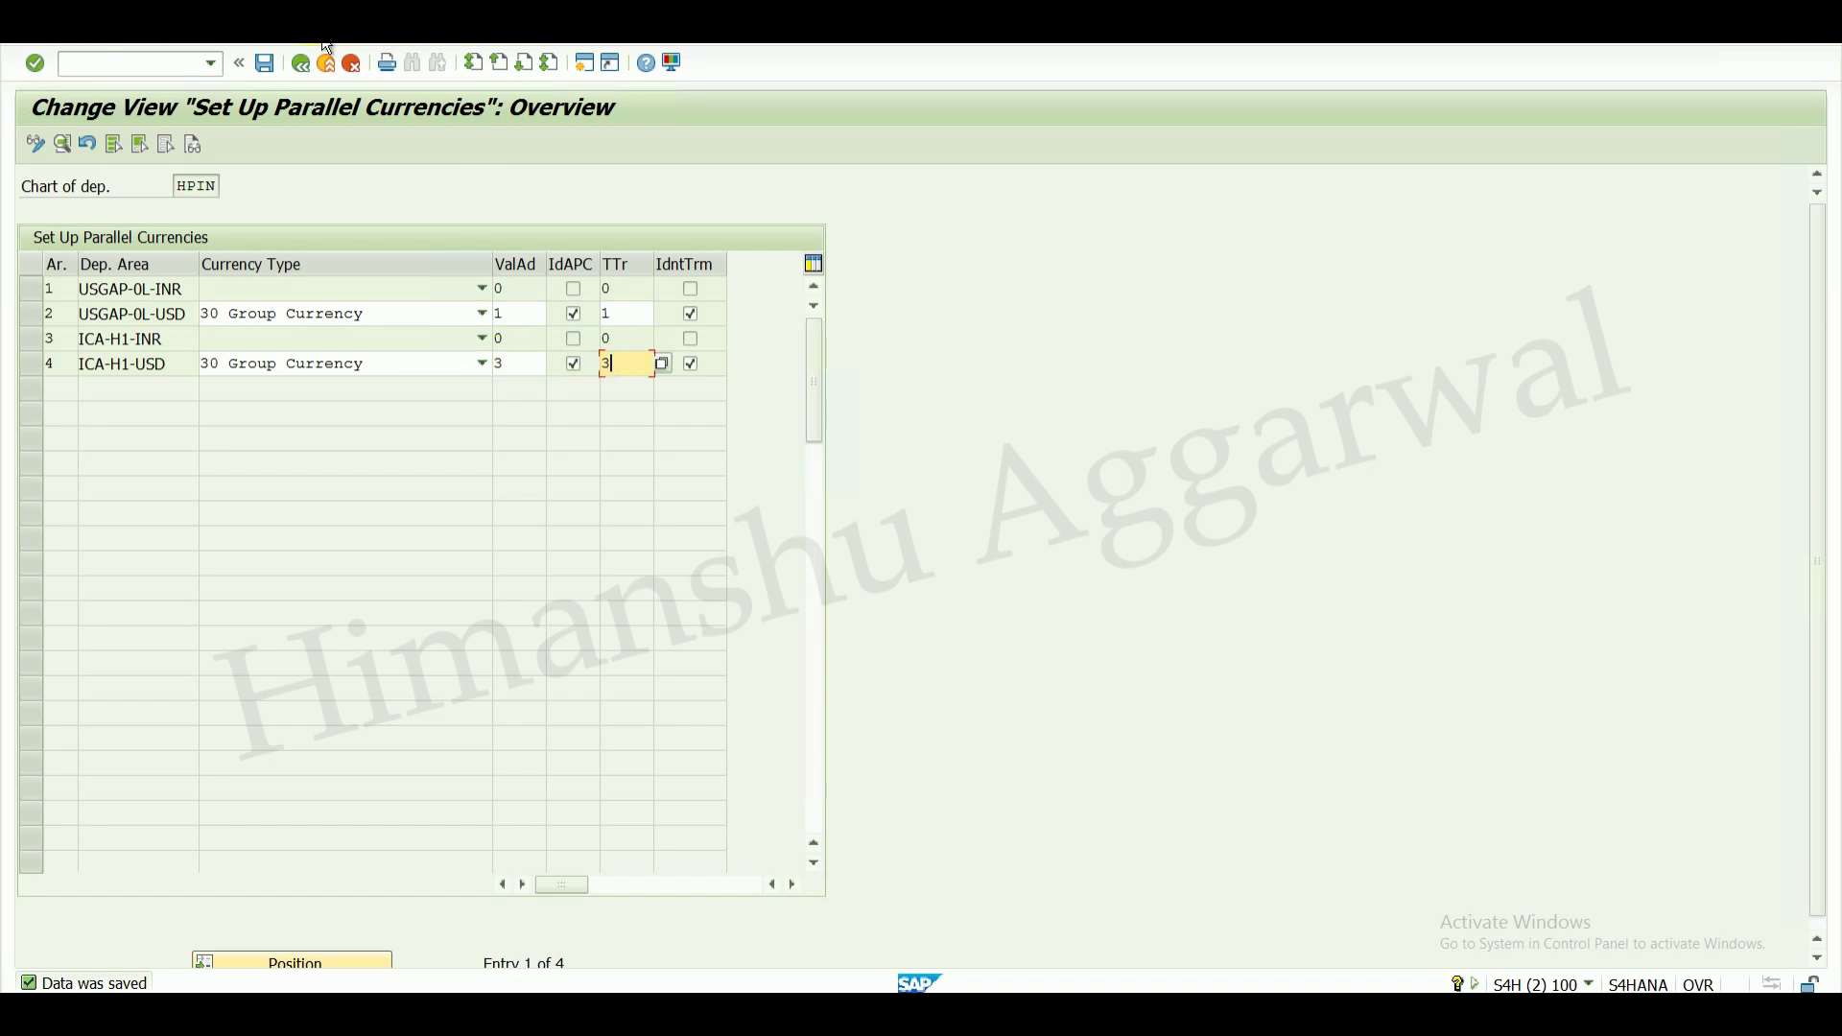
pyautogui.click(323, 75)
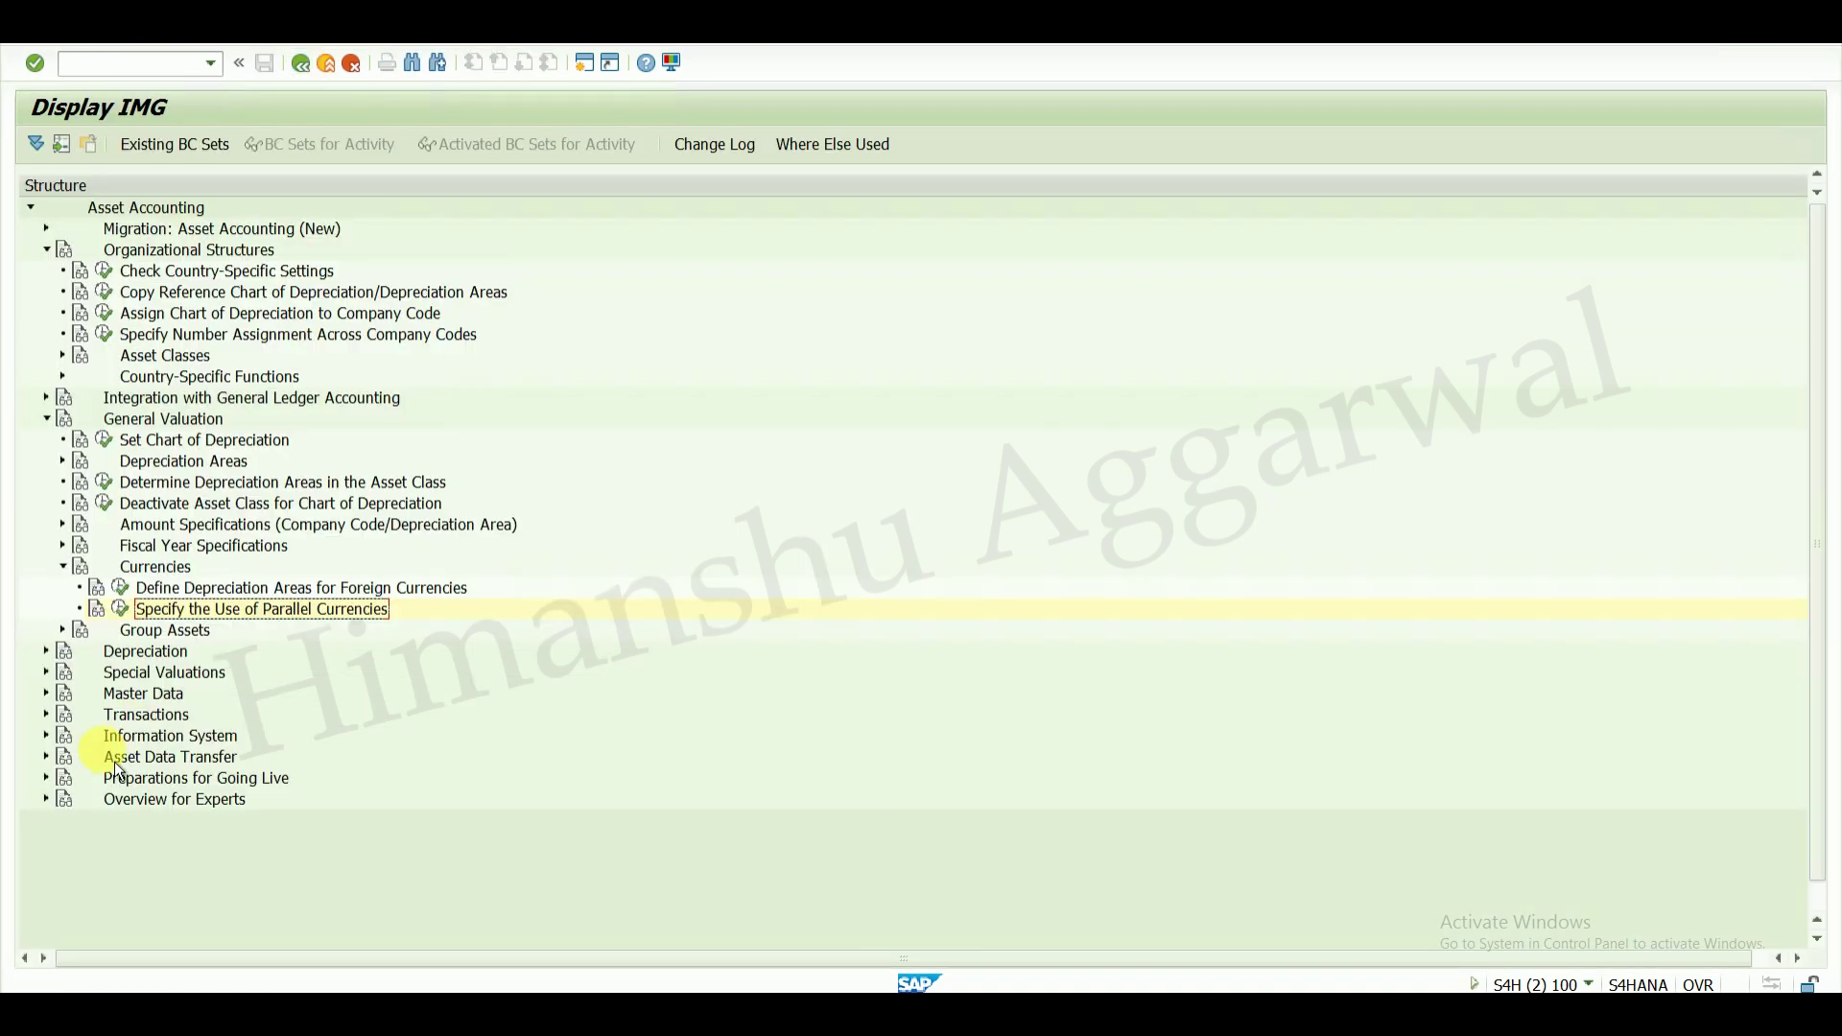
# - Open the chart of depreciation assignment, find company code HPIN, enter chart of depreciation HPIN and try to save
pyautogui.click(107, 317)
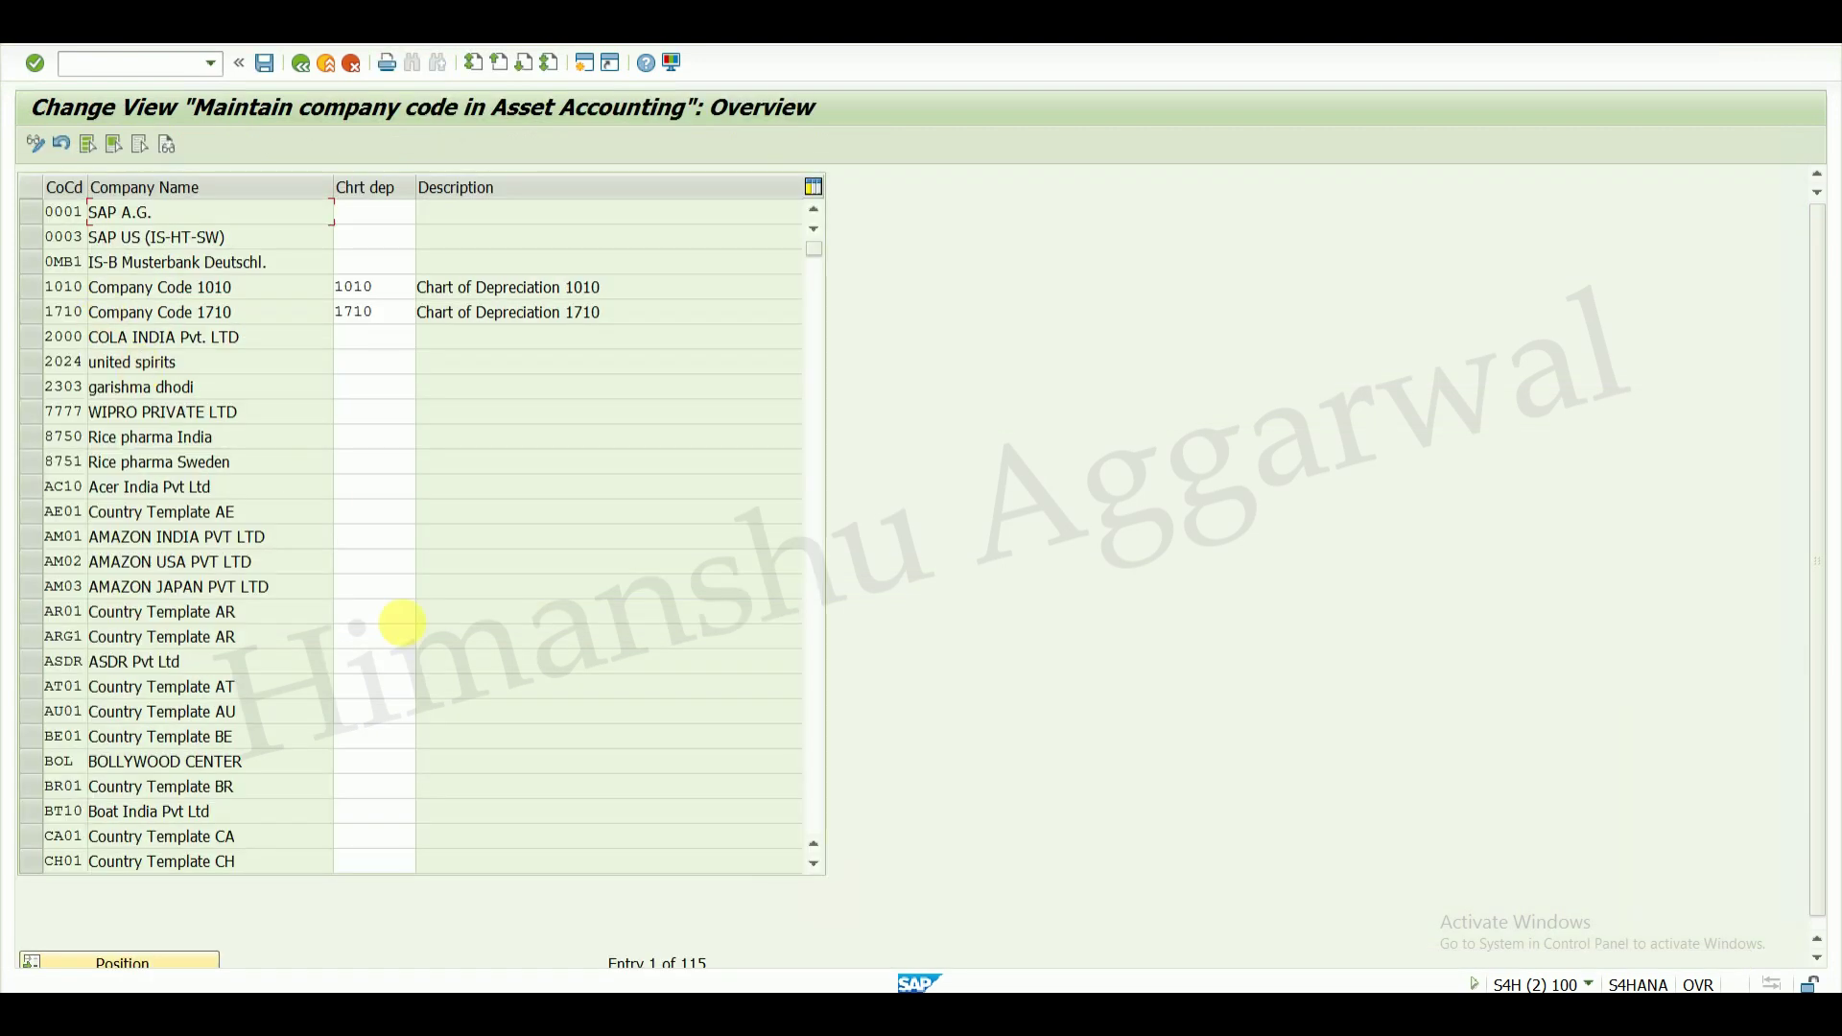
pyautogui.click(203, 967)
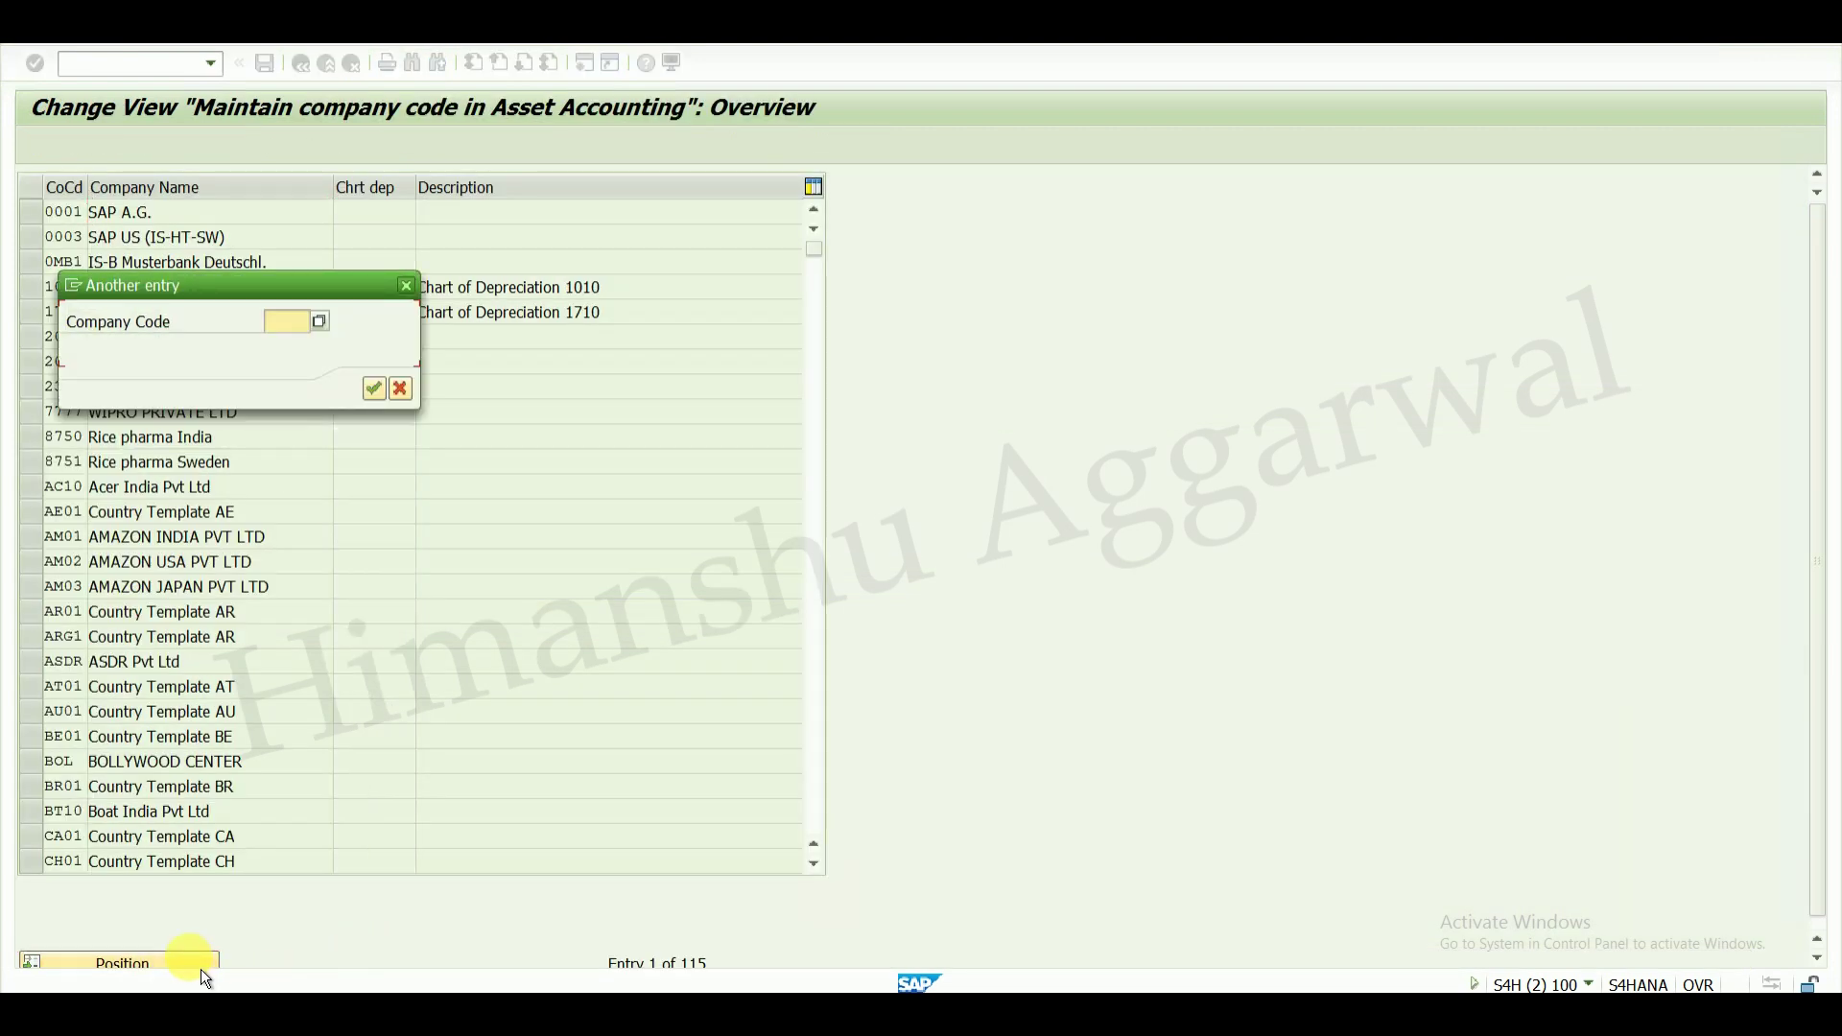
pyautogui.write('HPIN')
pyautogui.press('Return')
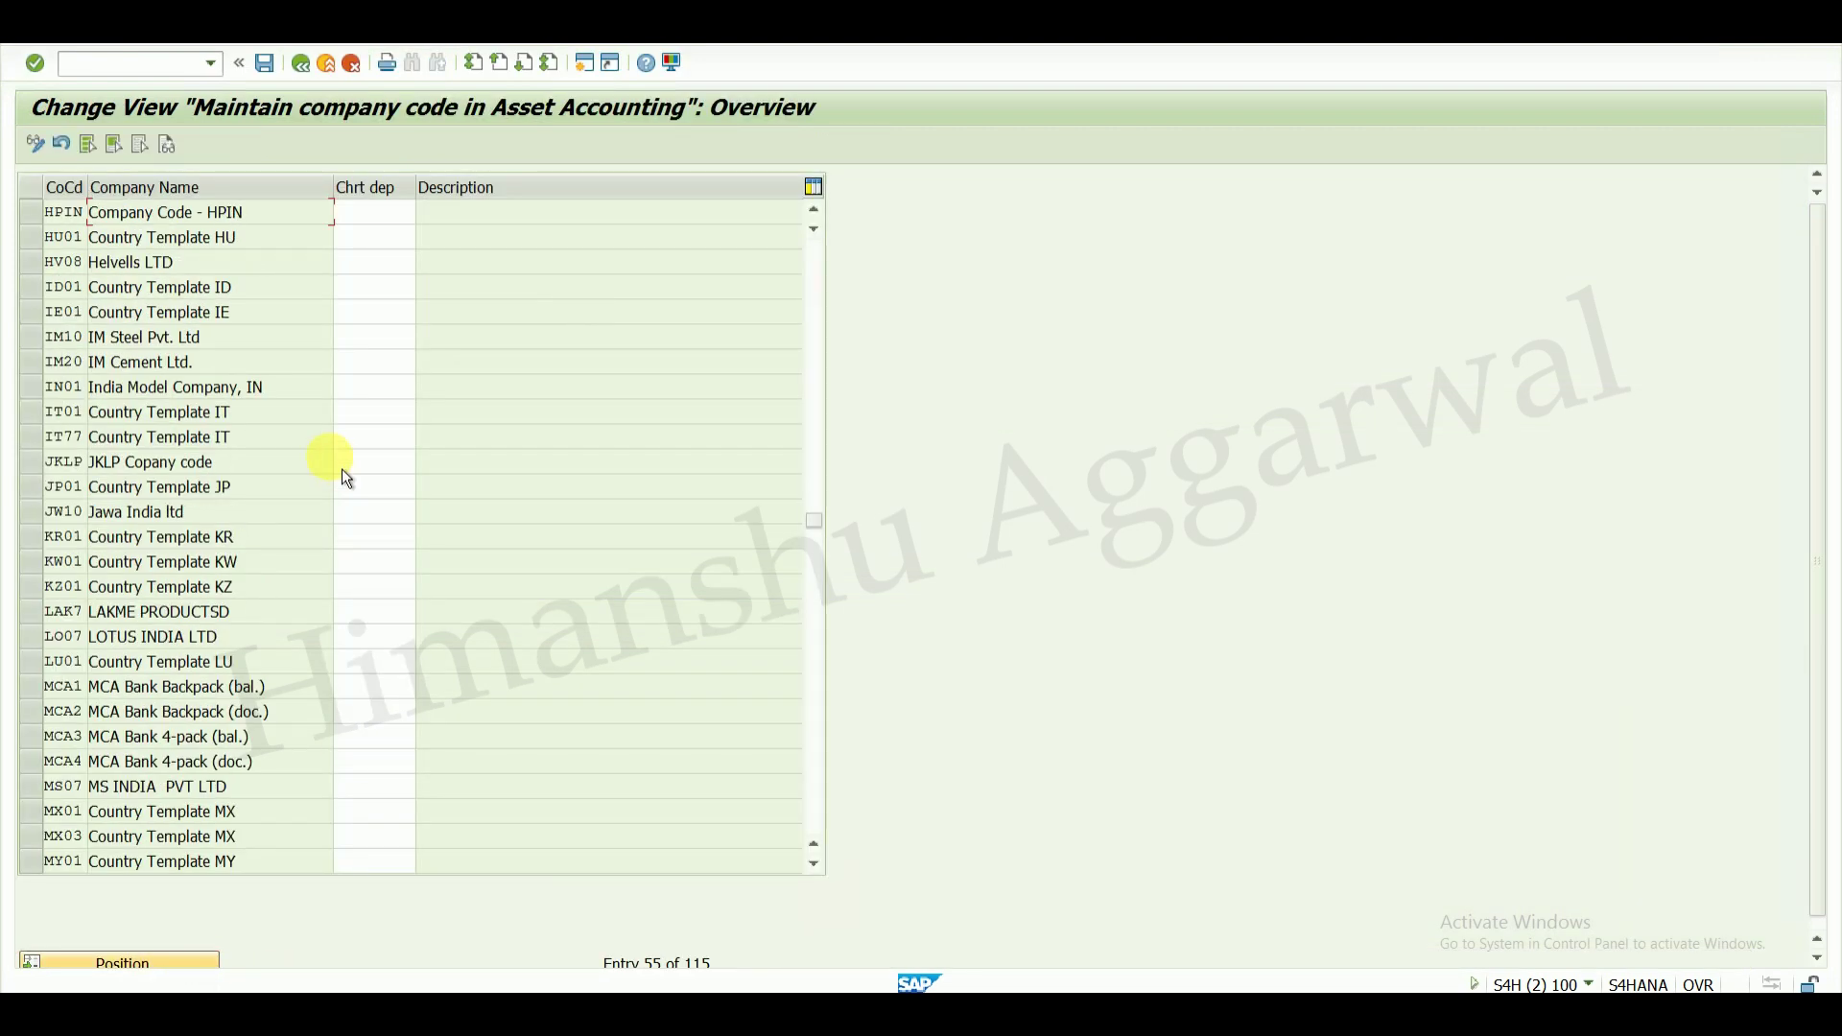
pyautogui.click(350, 211)
pyautogui.write('HPIN')
pyautogui.press('Return')
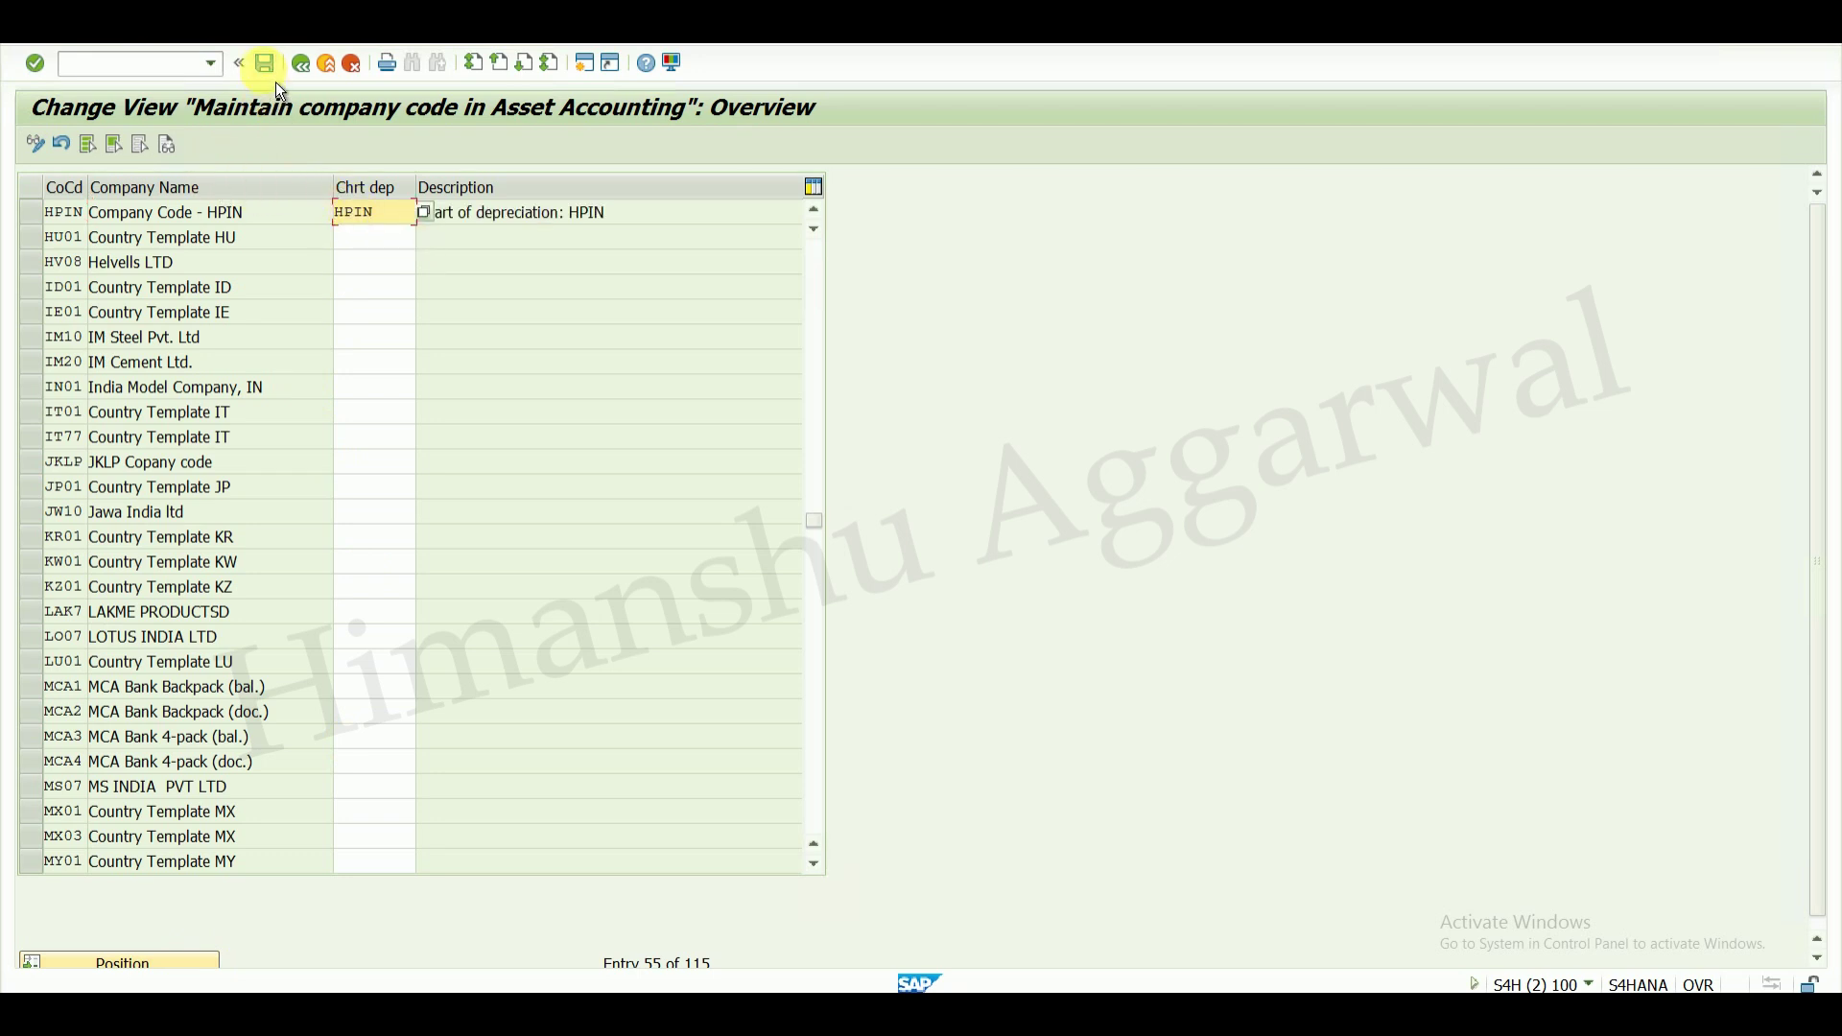
pyautogui.click(273, 73)
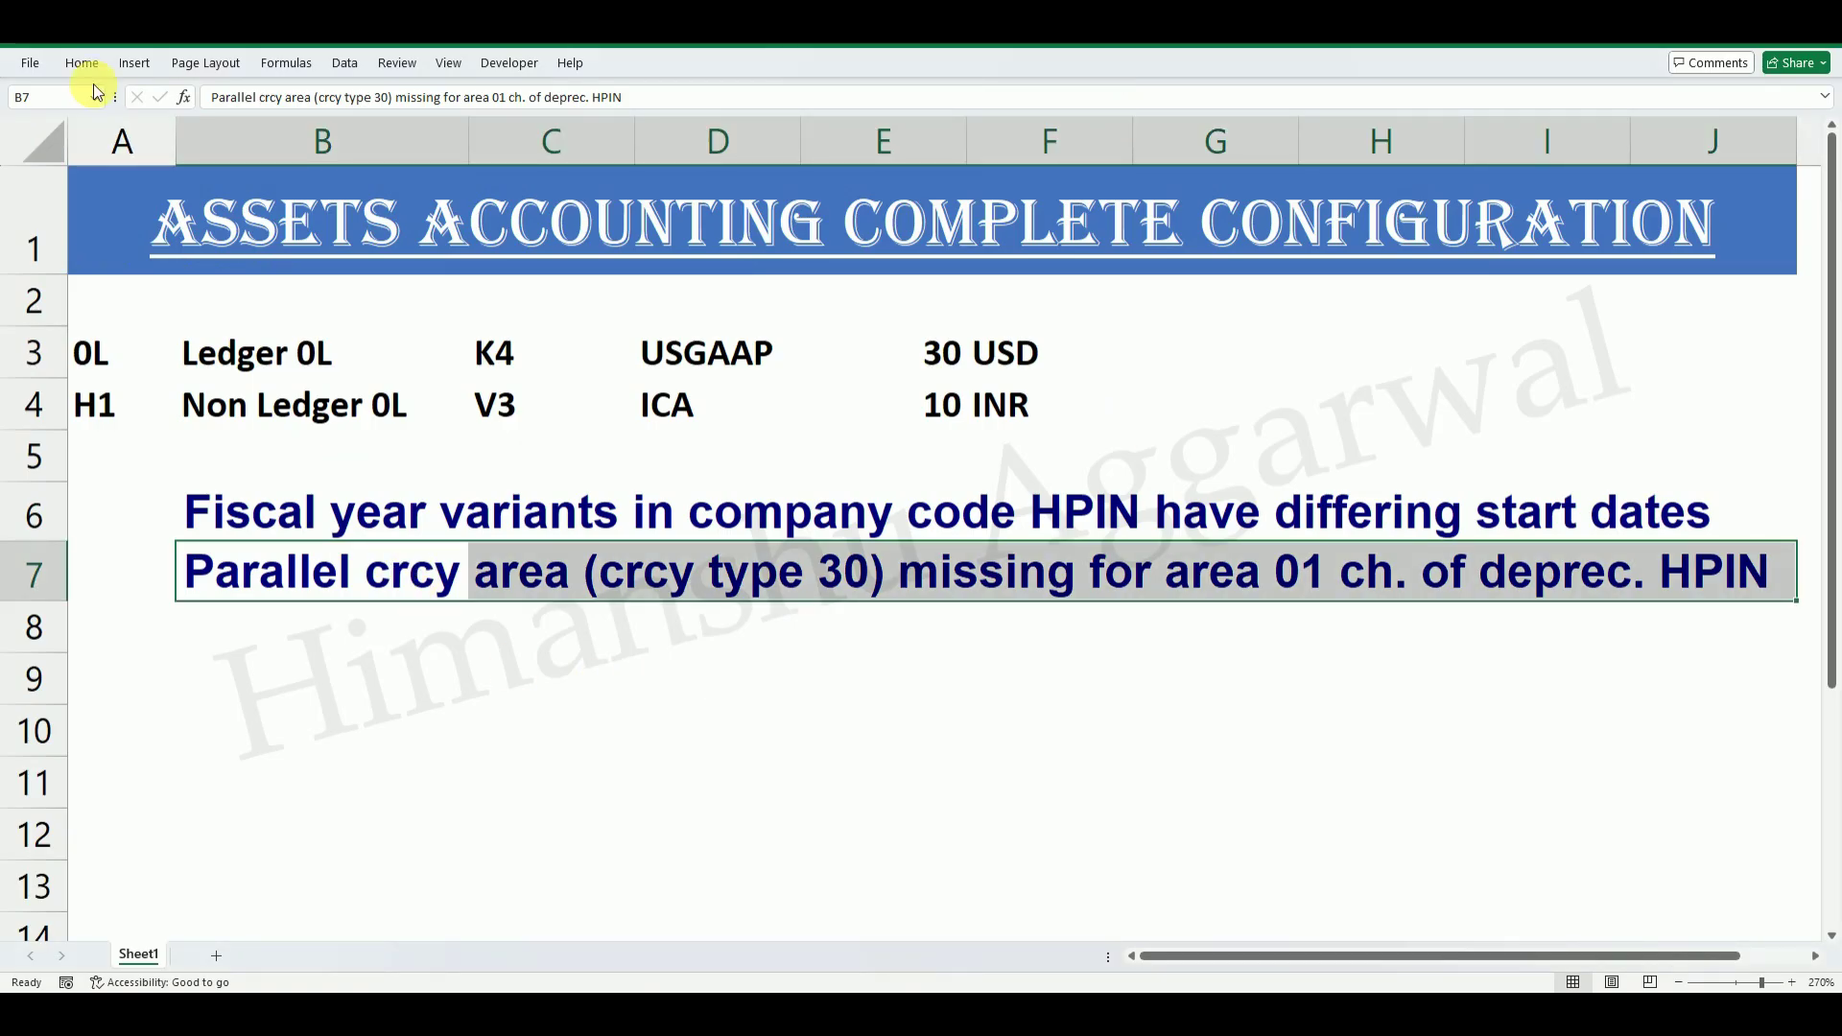
# - Switch to Excel and fill the parallel currency message in row 7, columns B to J, with light green
pyautogui.click(98, 68)
pyautogui.click(347, 135)
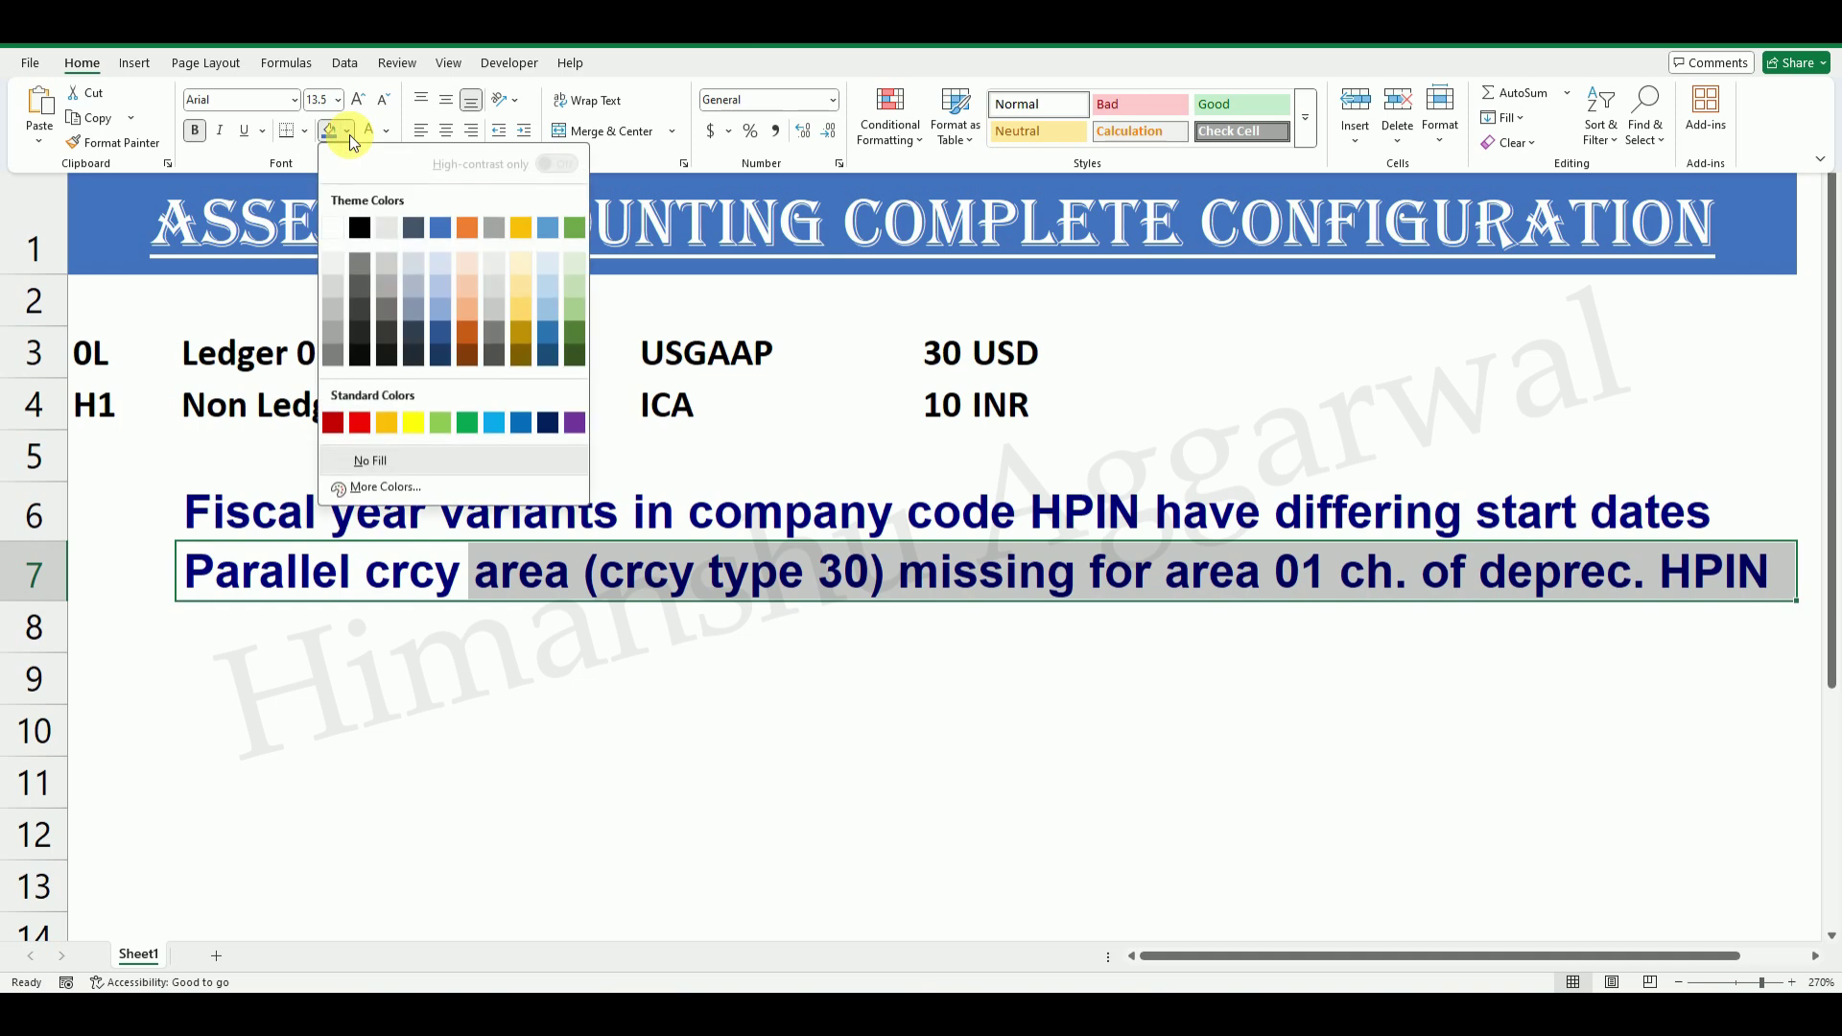
pyautogui.click(568, 313)
pyautogui.click(1353, 585)
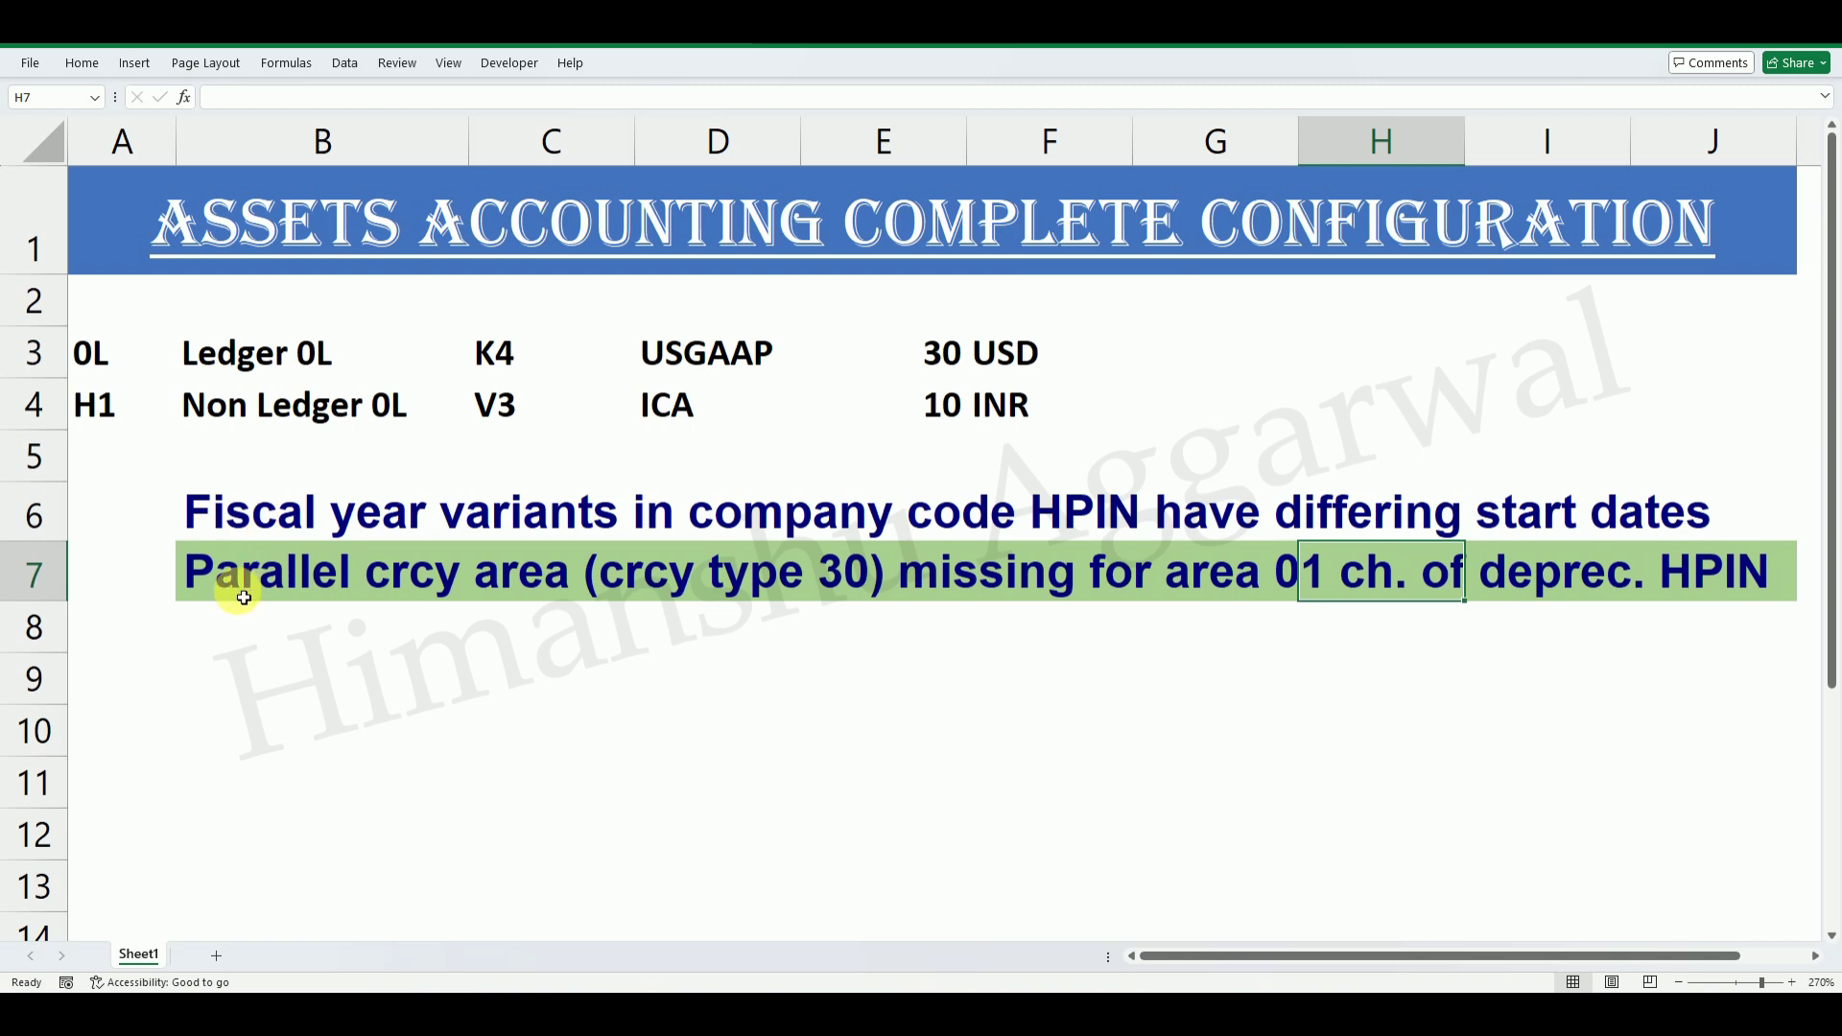
# - Compare the fiscal year variant error in row 6 with the variants listed for ledgers 0L and H1
pyautogui.moveTo(245, 512); pyautogui.dragTo(1682, 498)
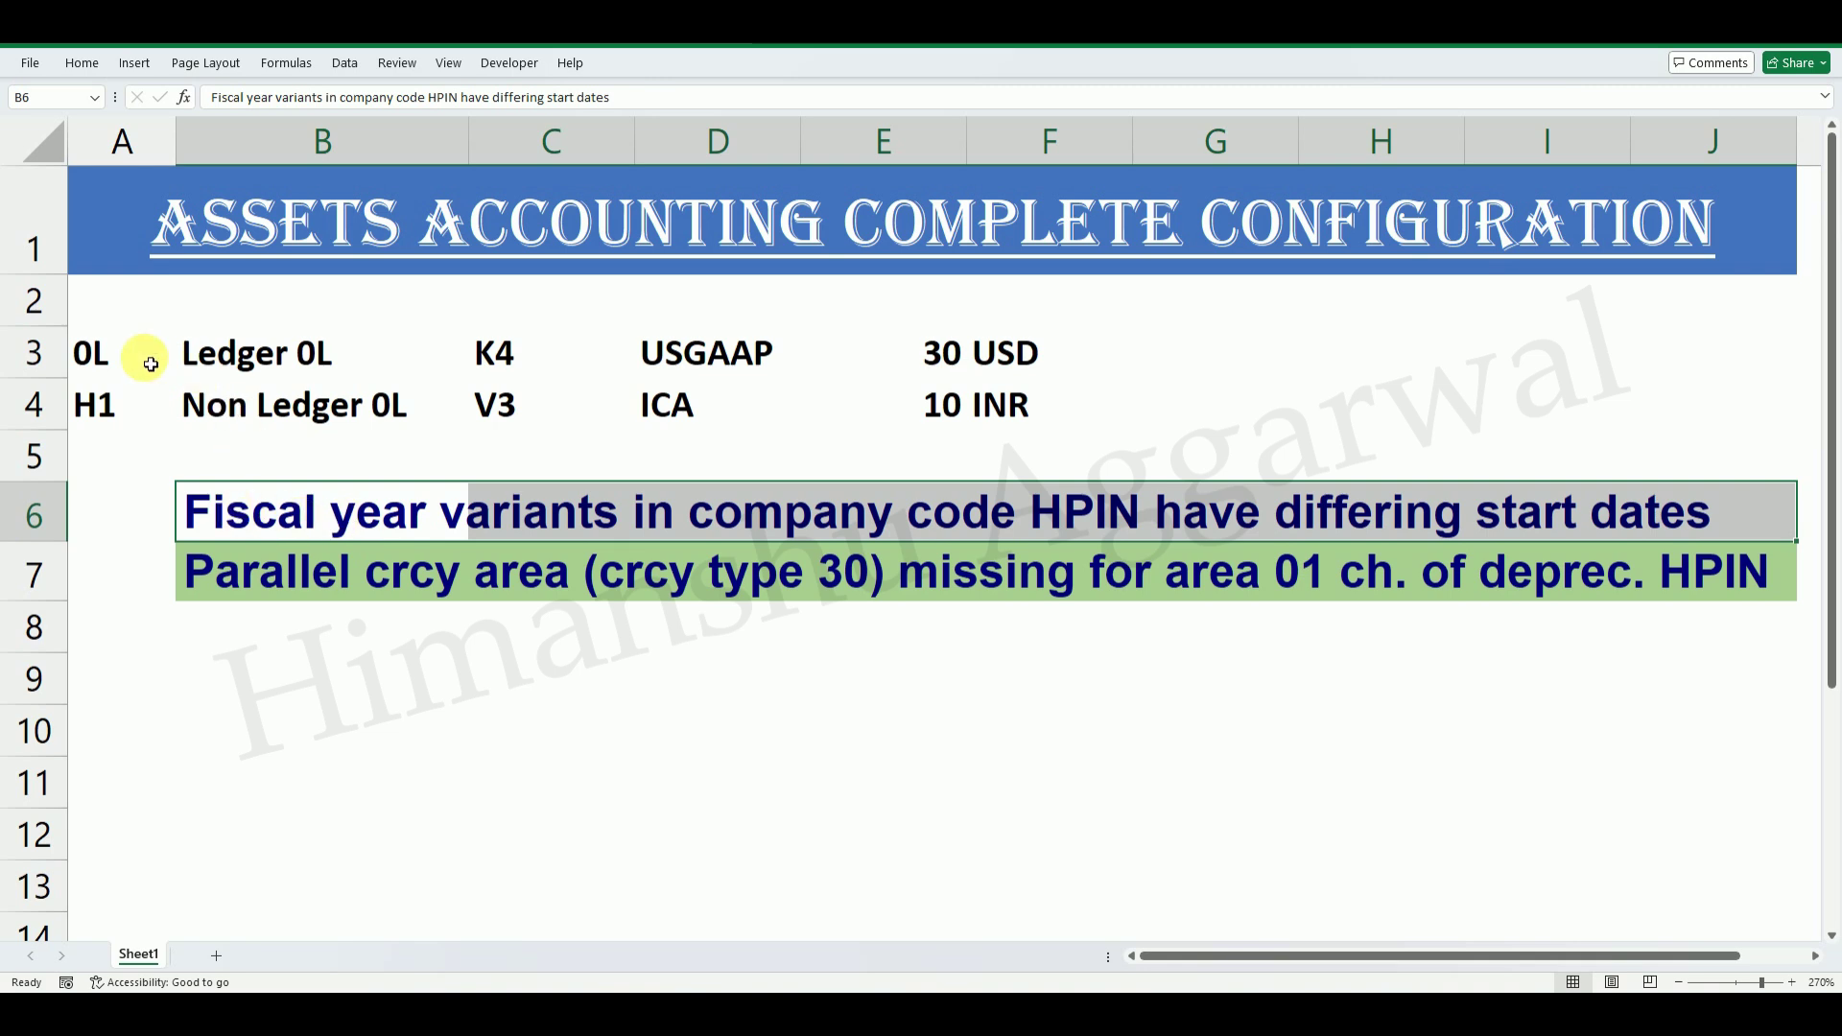
pyautogui.moveTo(83, 354); pyautogui.dragTo(1077, 361)
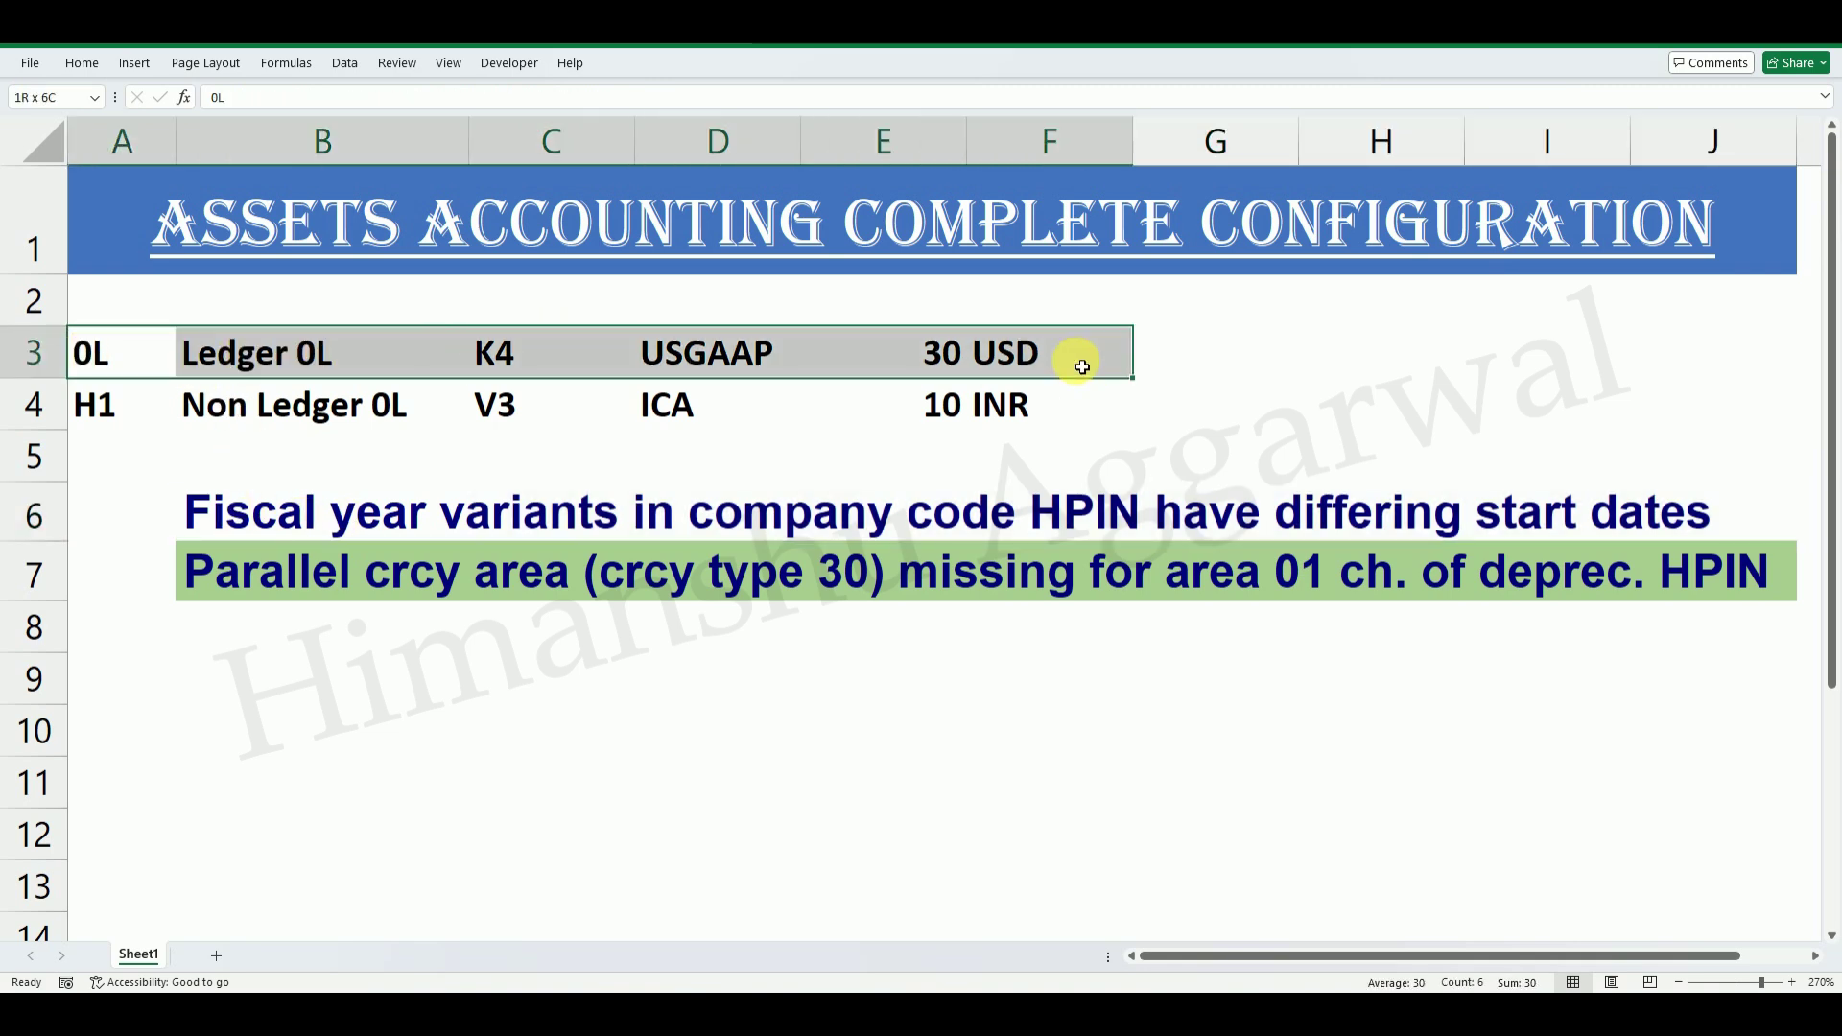
pyautogui.click(482, 368)
pyautogui.moveTo(90, 403); pyautogui.dragTo(530, 383)
pyautogui.click(495, 403)
pyautogui.click(512, 354)
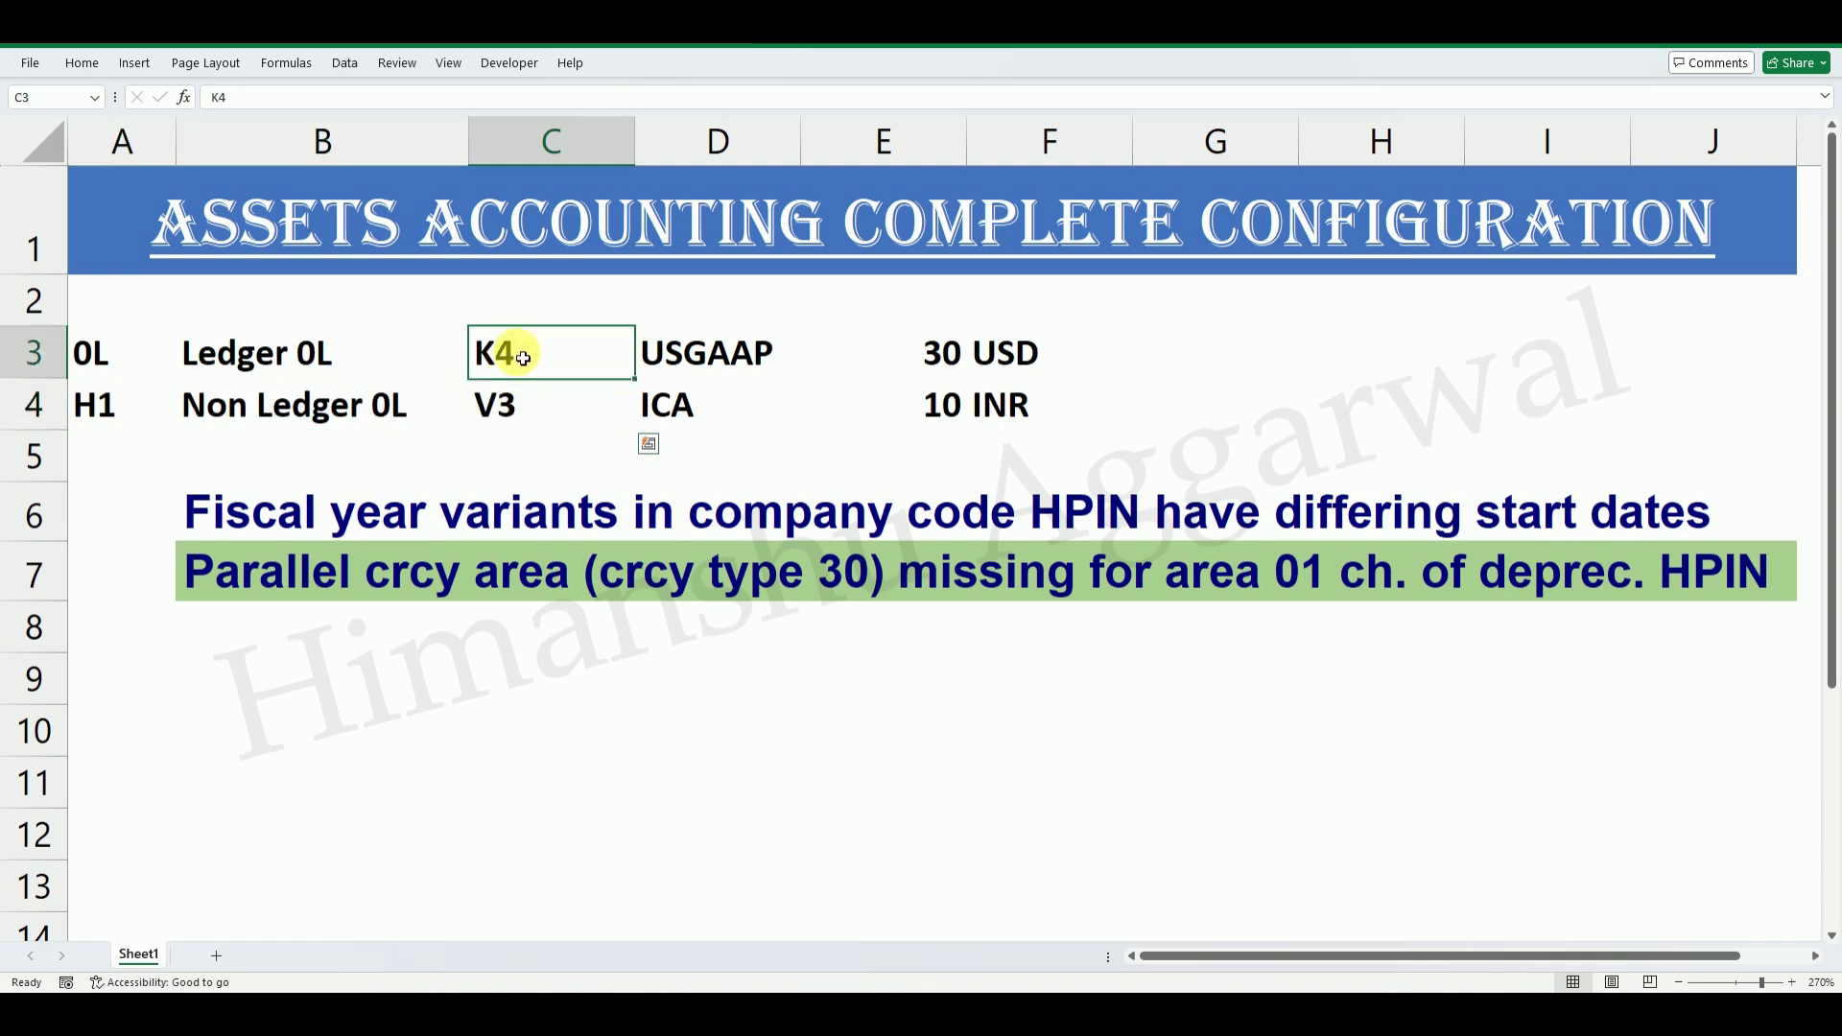
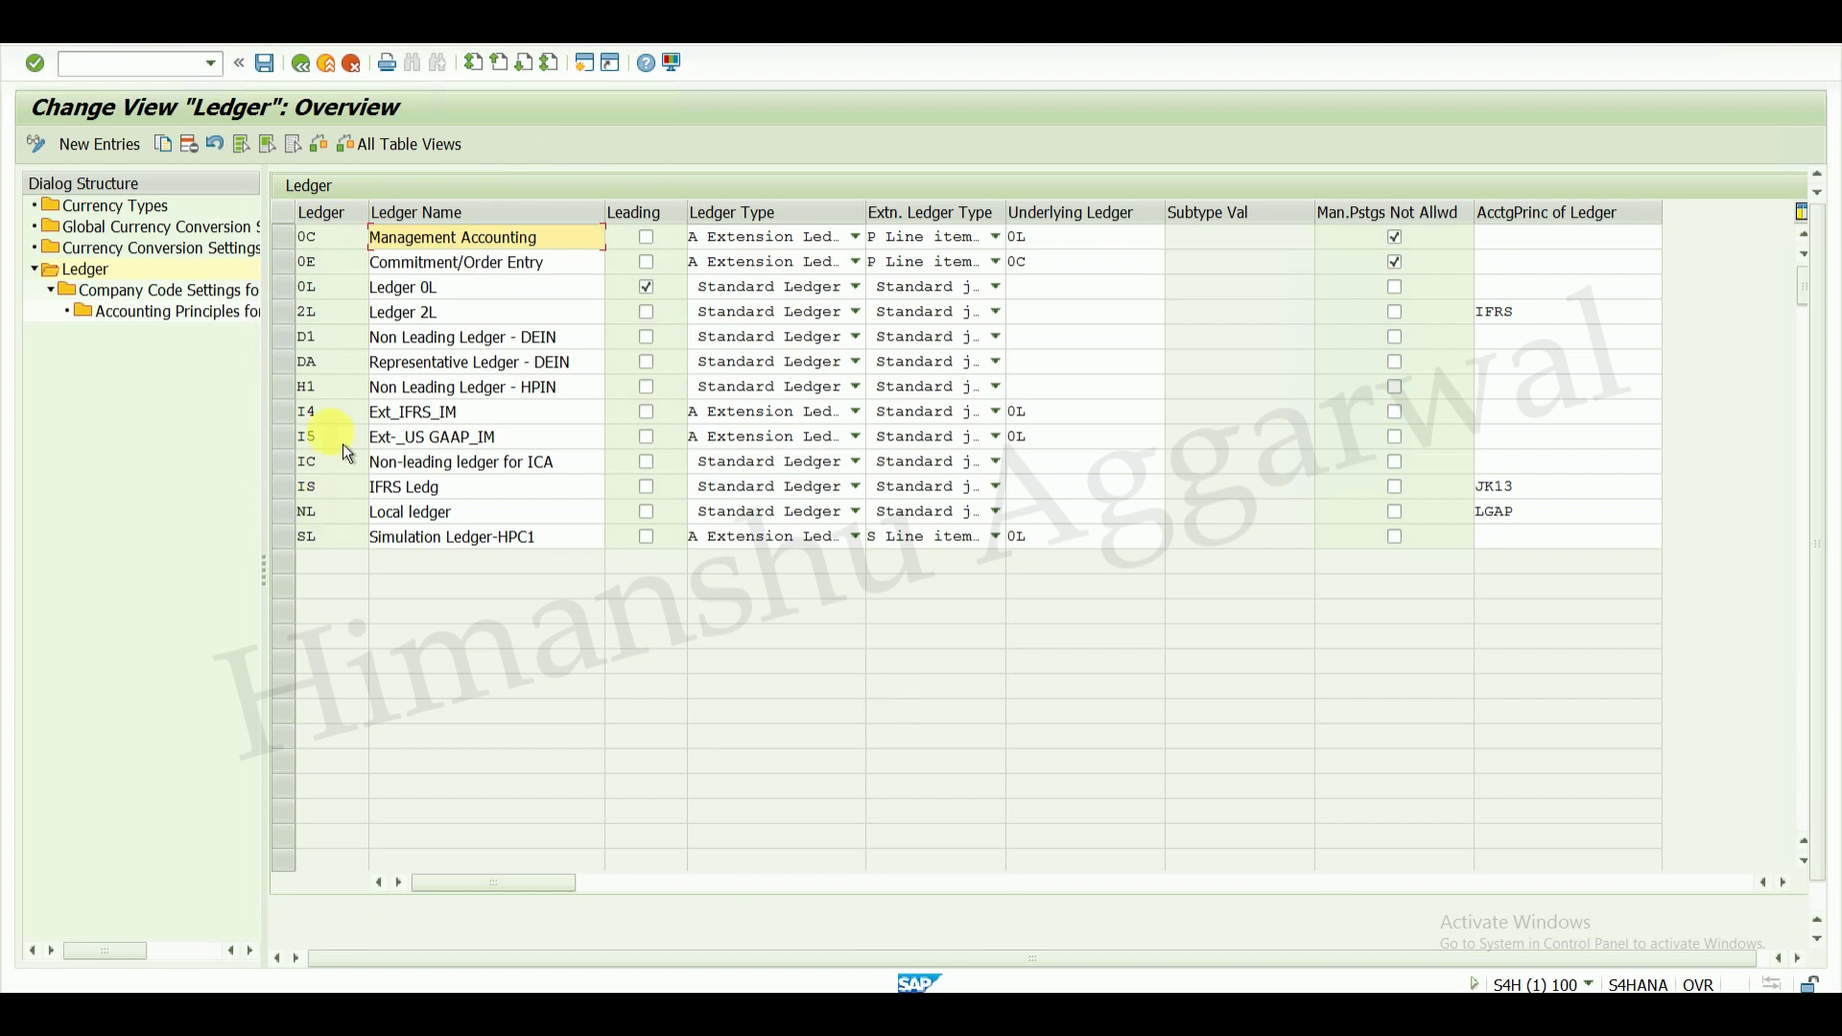
# - Back in SAP, check the fiscal year variant in ledger H1's company code settings for HPIN, and return to the ledger list
pyautogui.click(297, 398)
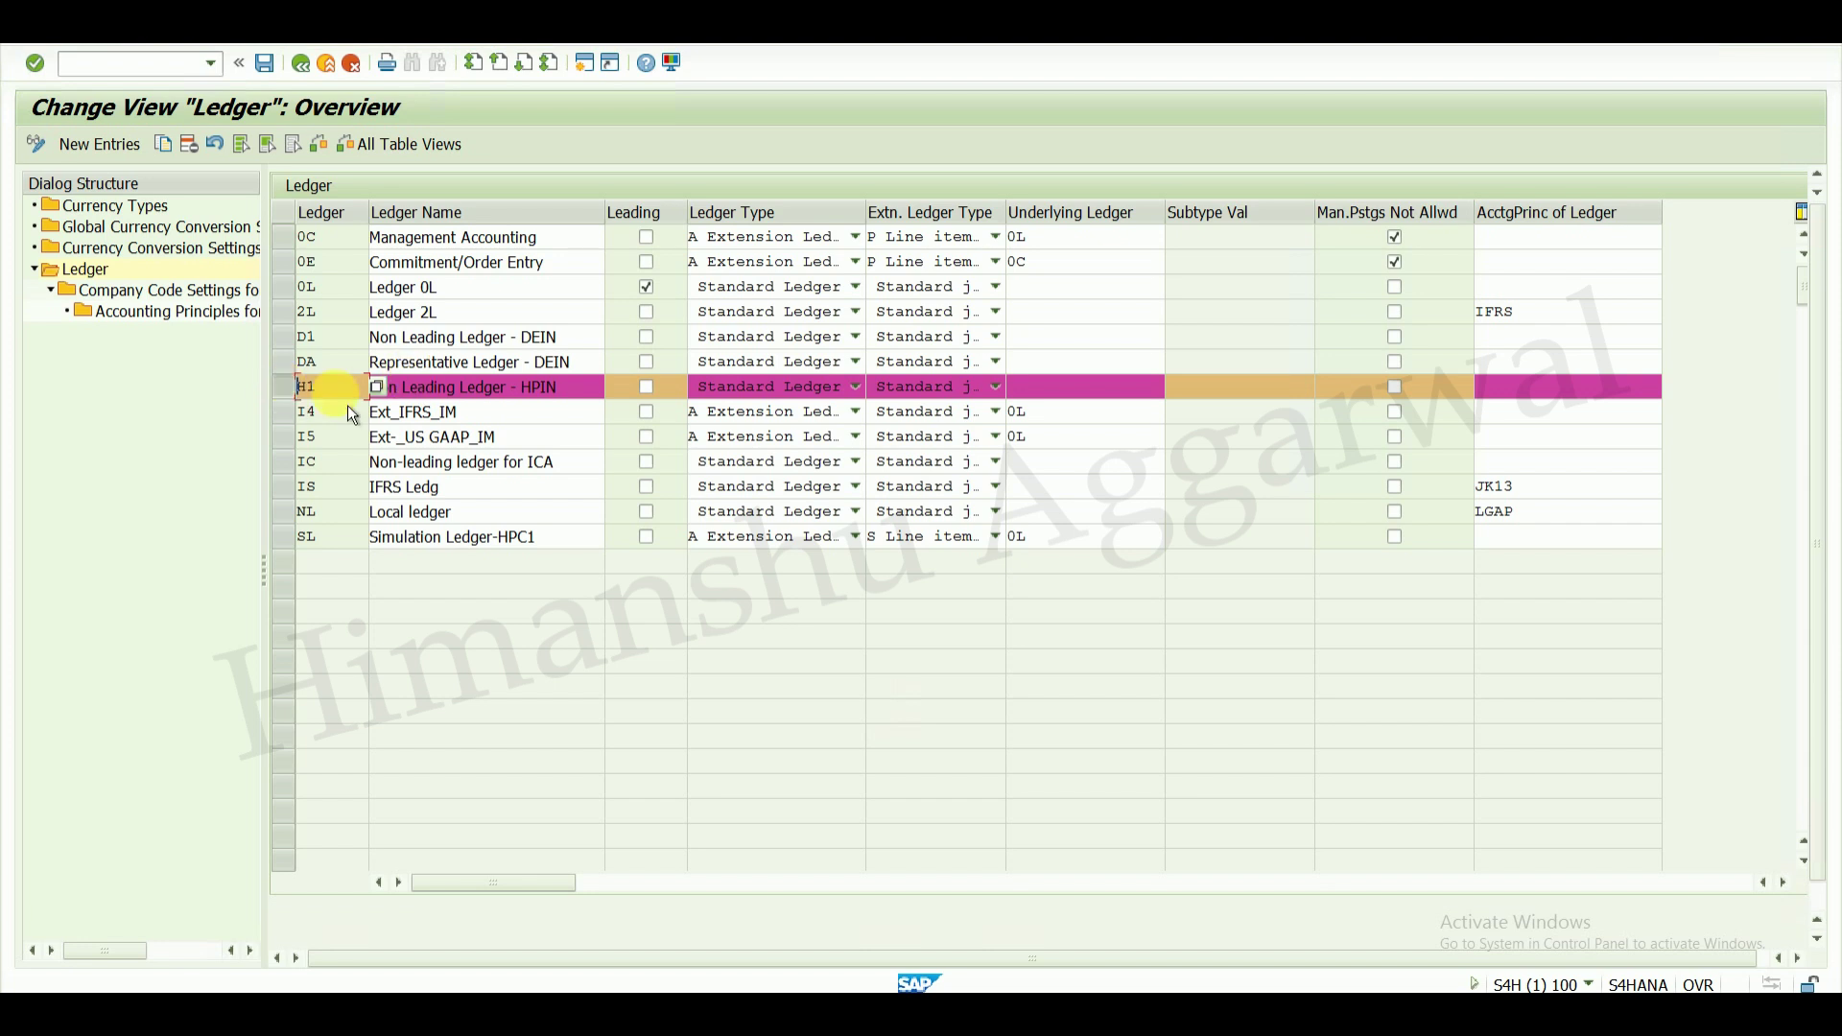
pyautogui.doubleClick(223, 293)
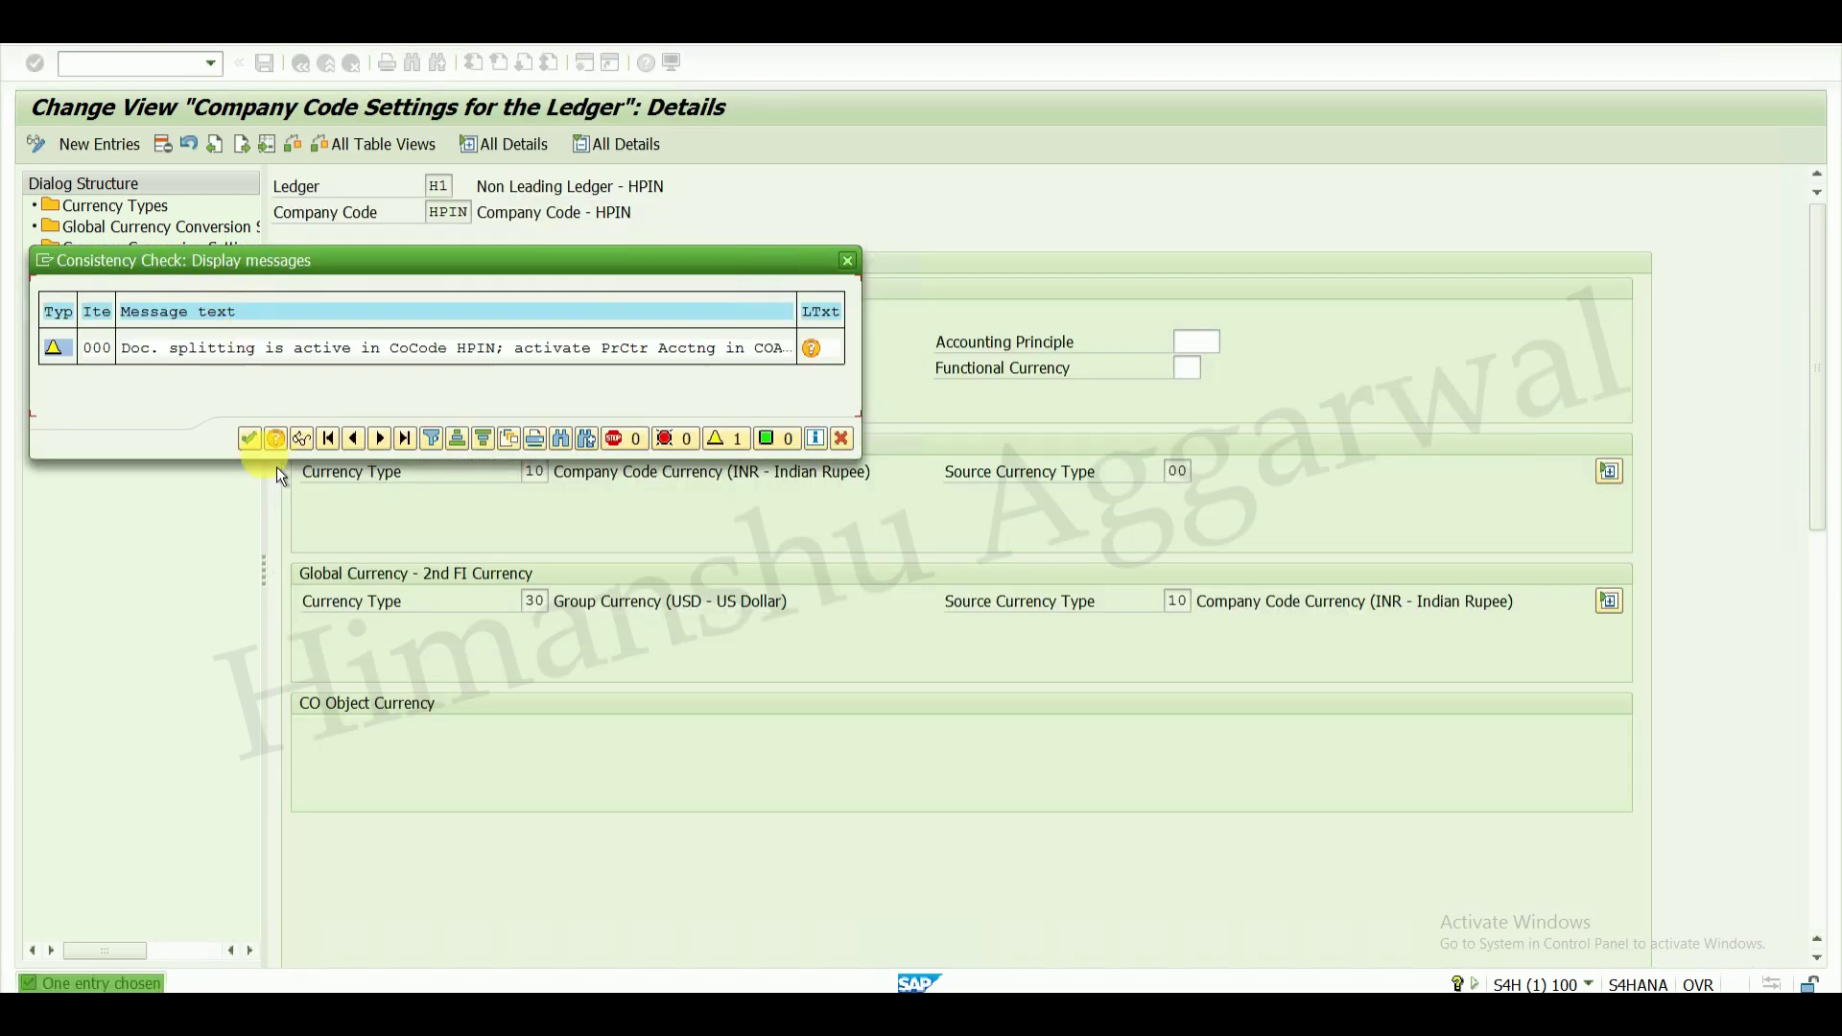
pyautogui.click(251, 442)
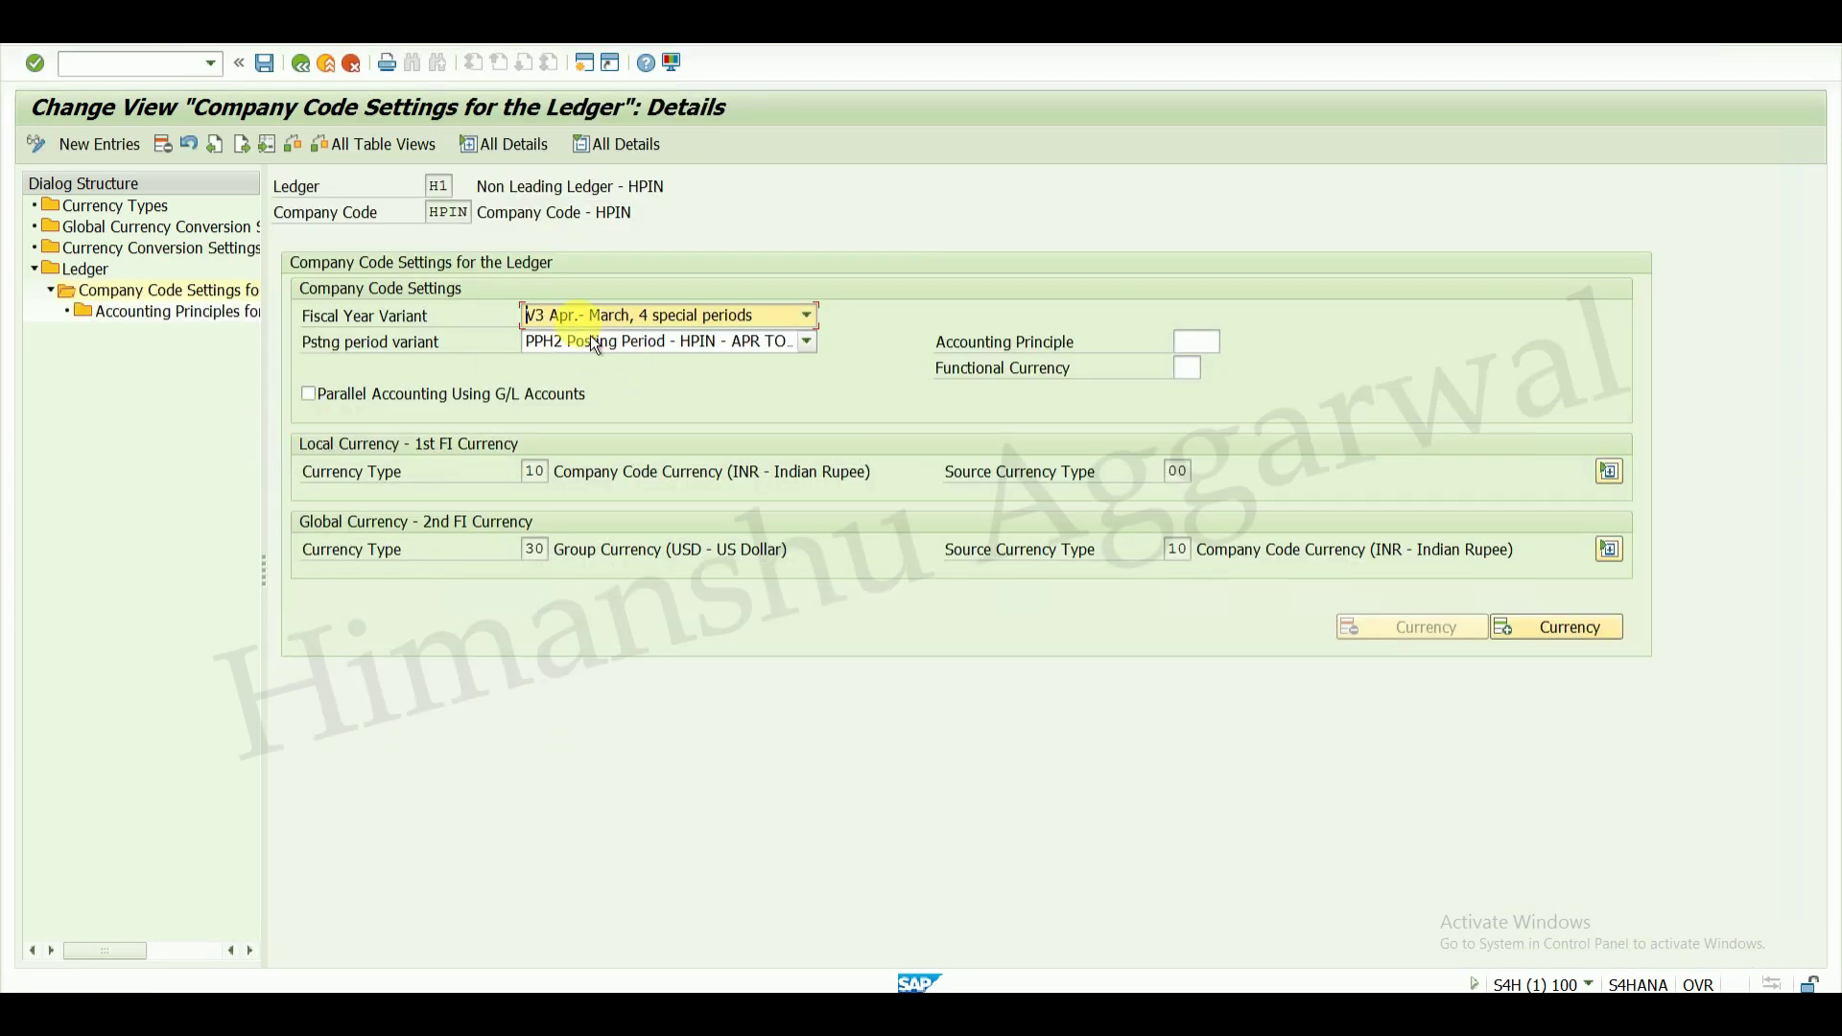
pyautogui.click(309, 71)
pyautogui.click(251, 441)
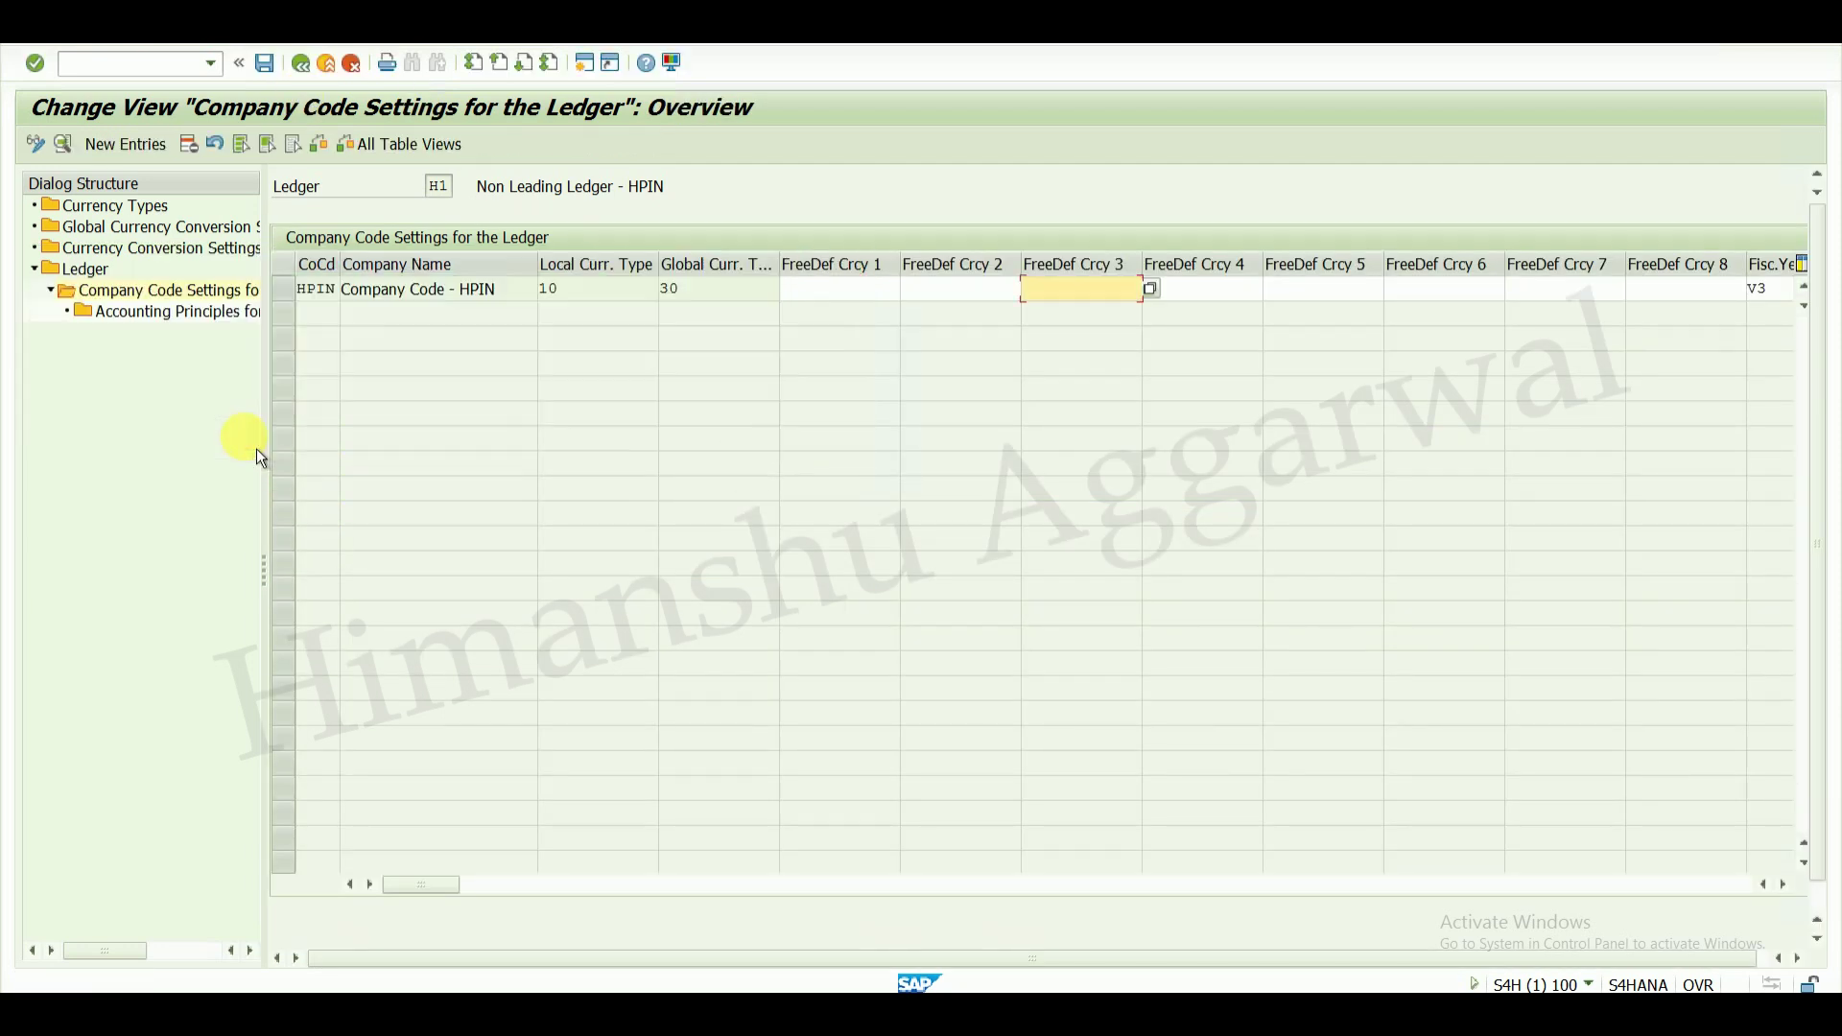
pyautogui.doubleClick(107, 271)
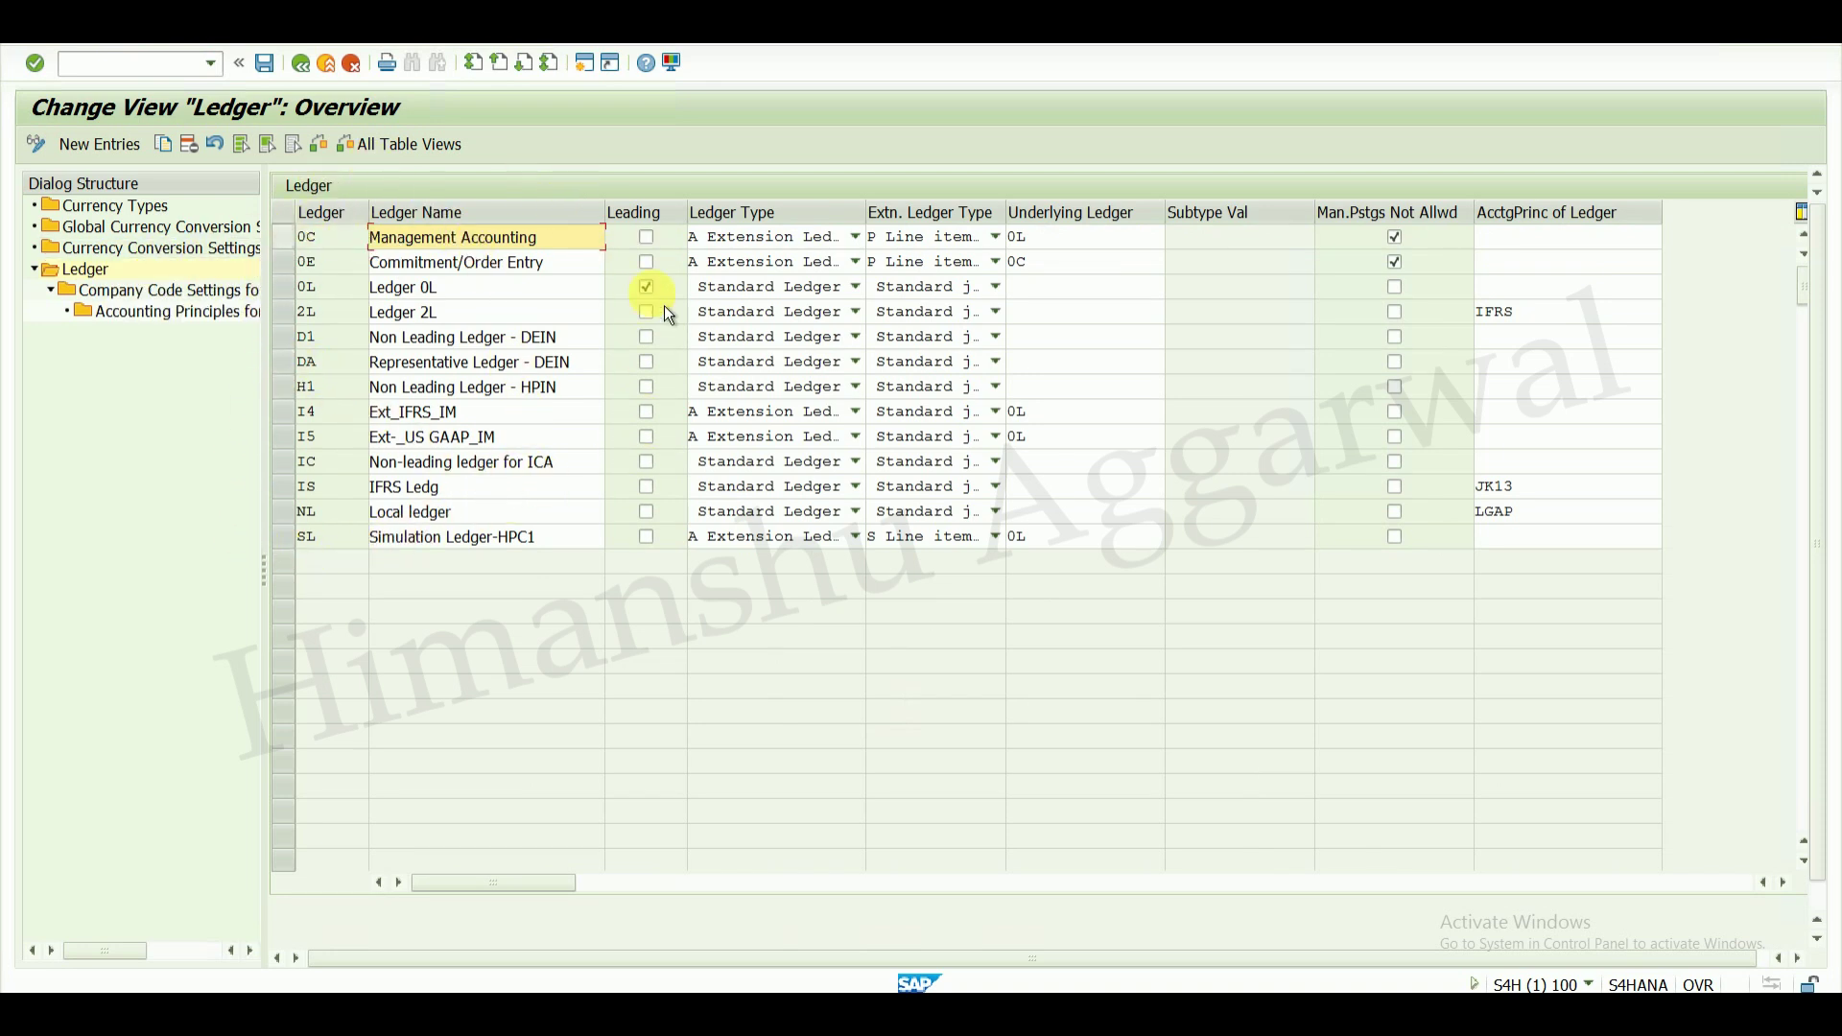
# - Add a new standard ledger H2 named "Representative Ledger - HPIN"
pyautogui.click(121, 159)
pyautogui.click(356, 236)
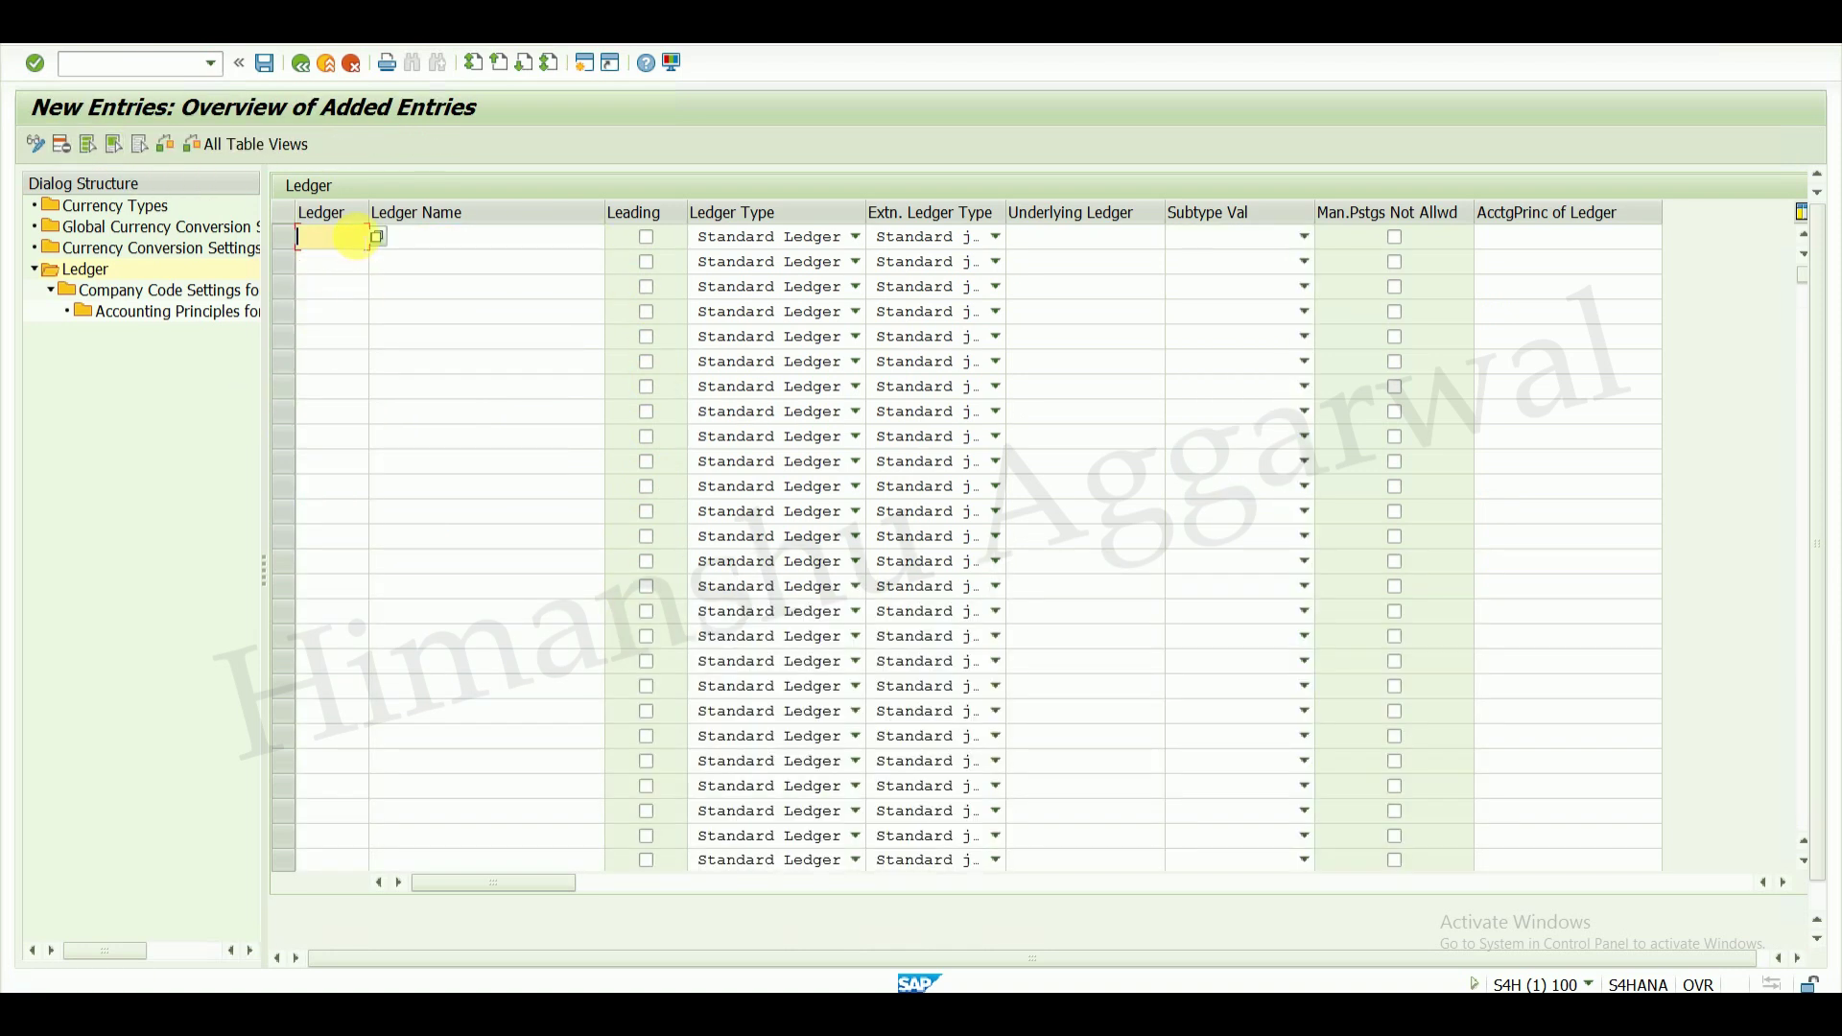
pyautogui.write('H2')
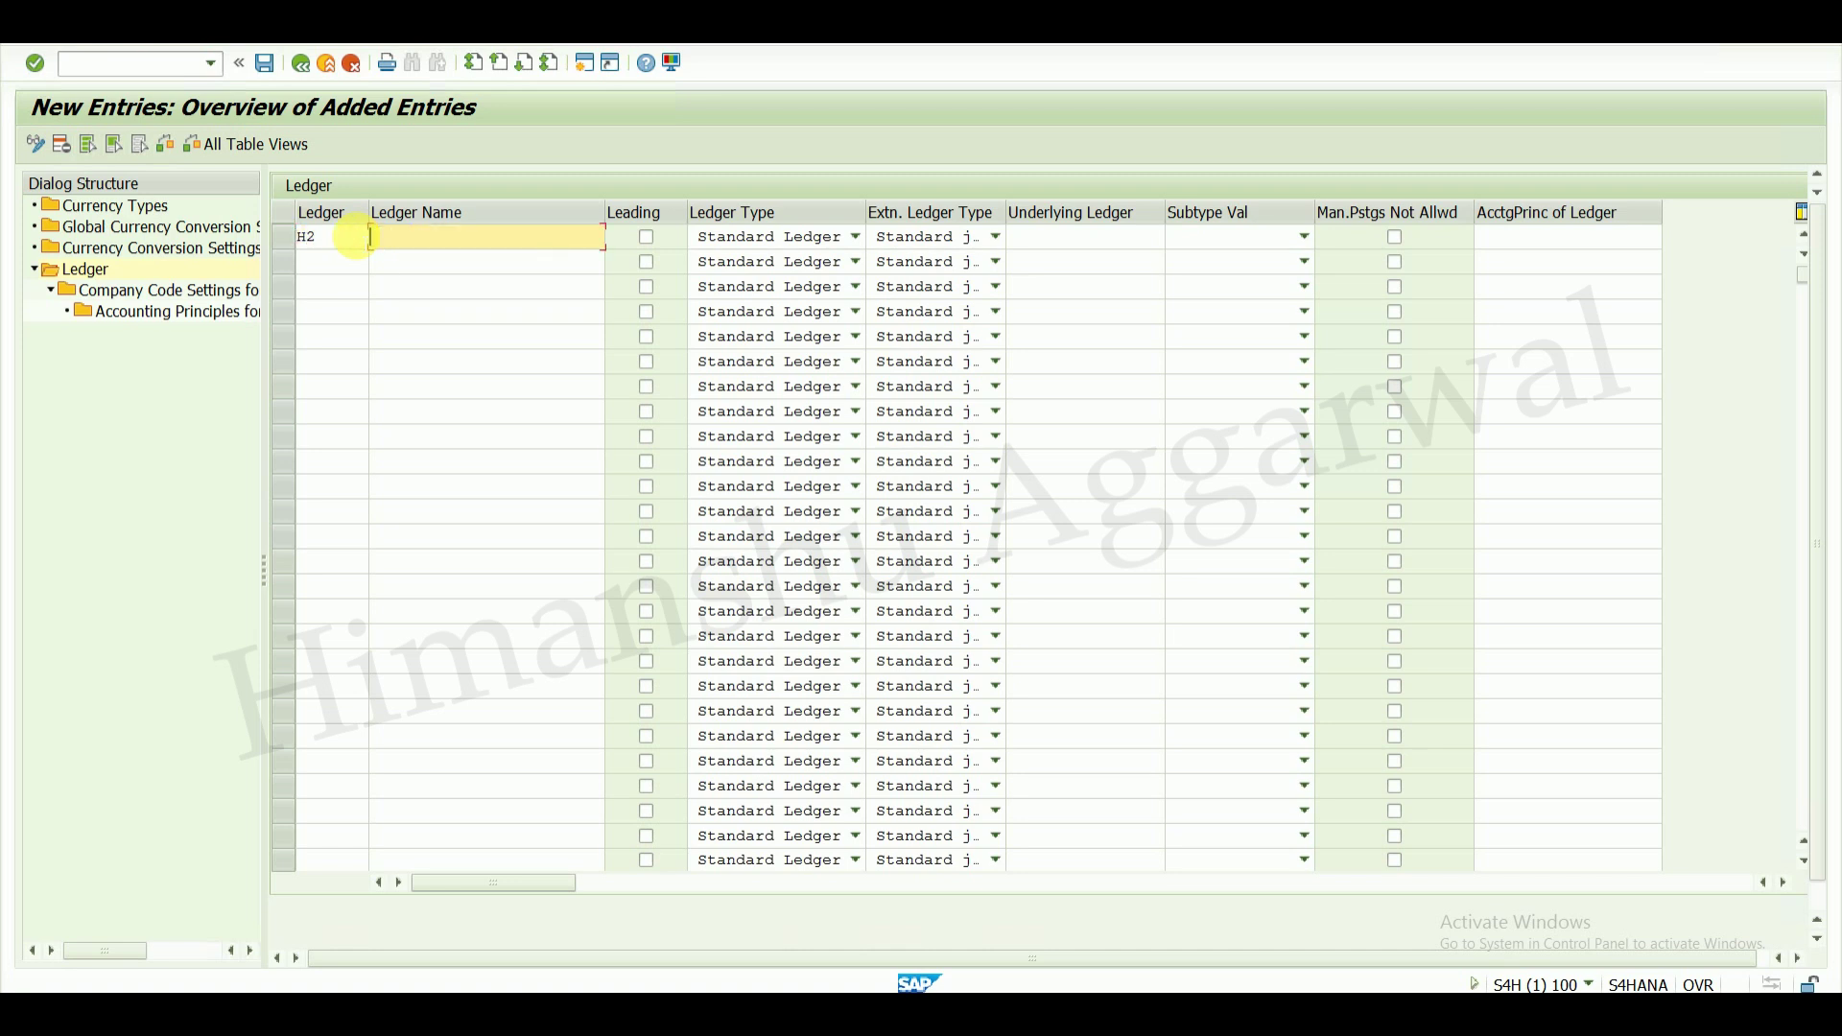
pyautogui.write('RE')
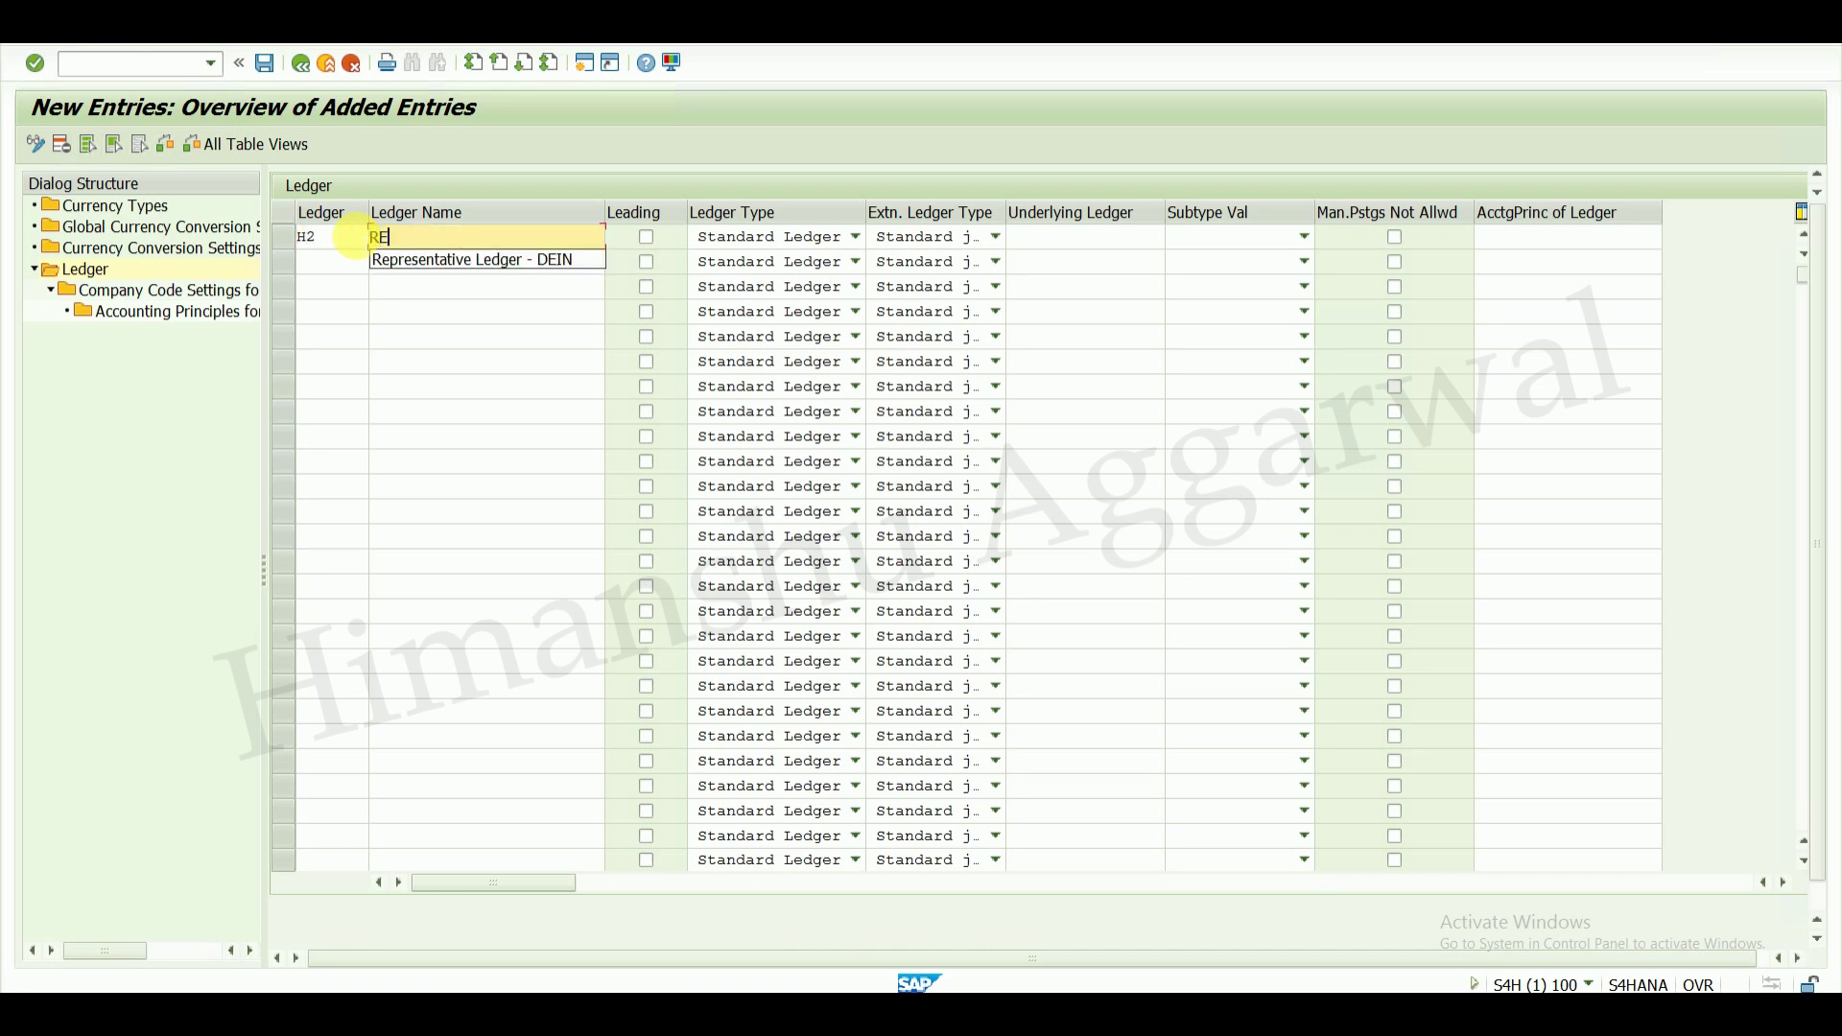
pyautogui.click(550, 258)
pyautogui.press('BackSpace')
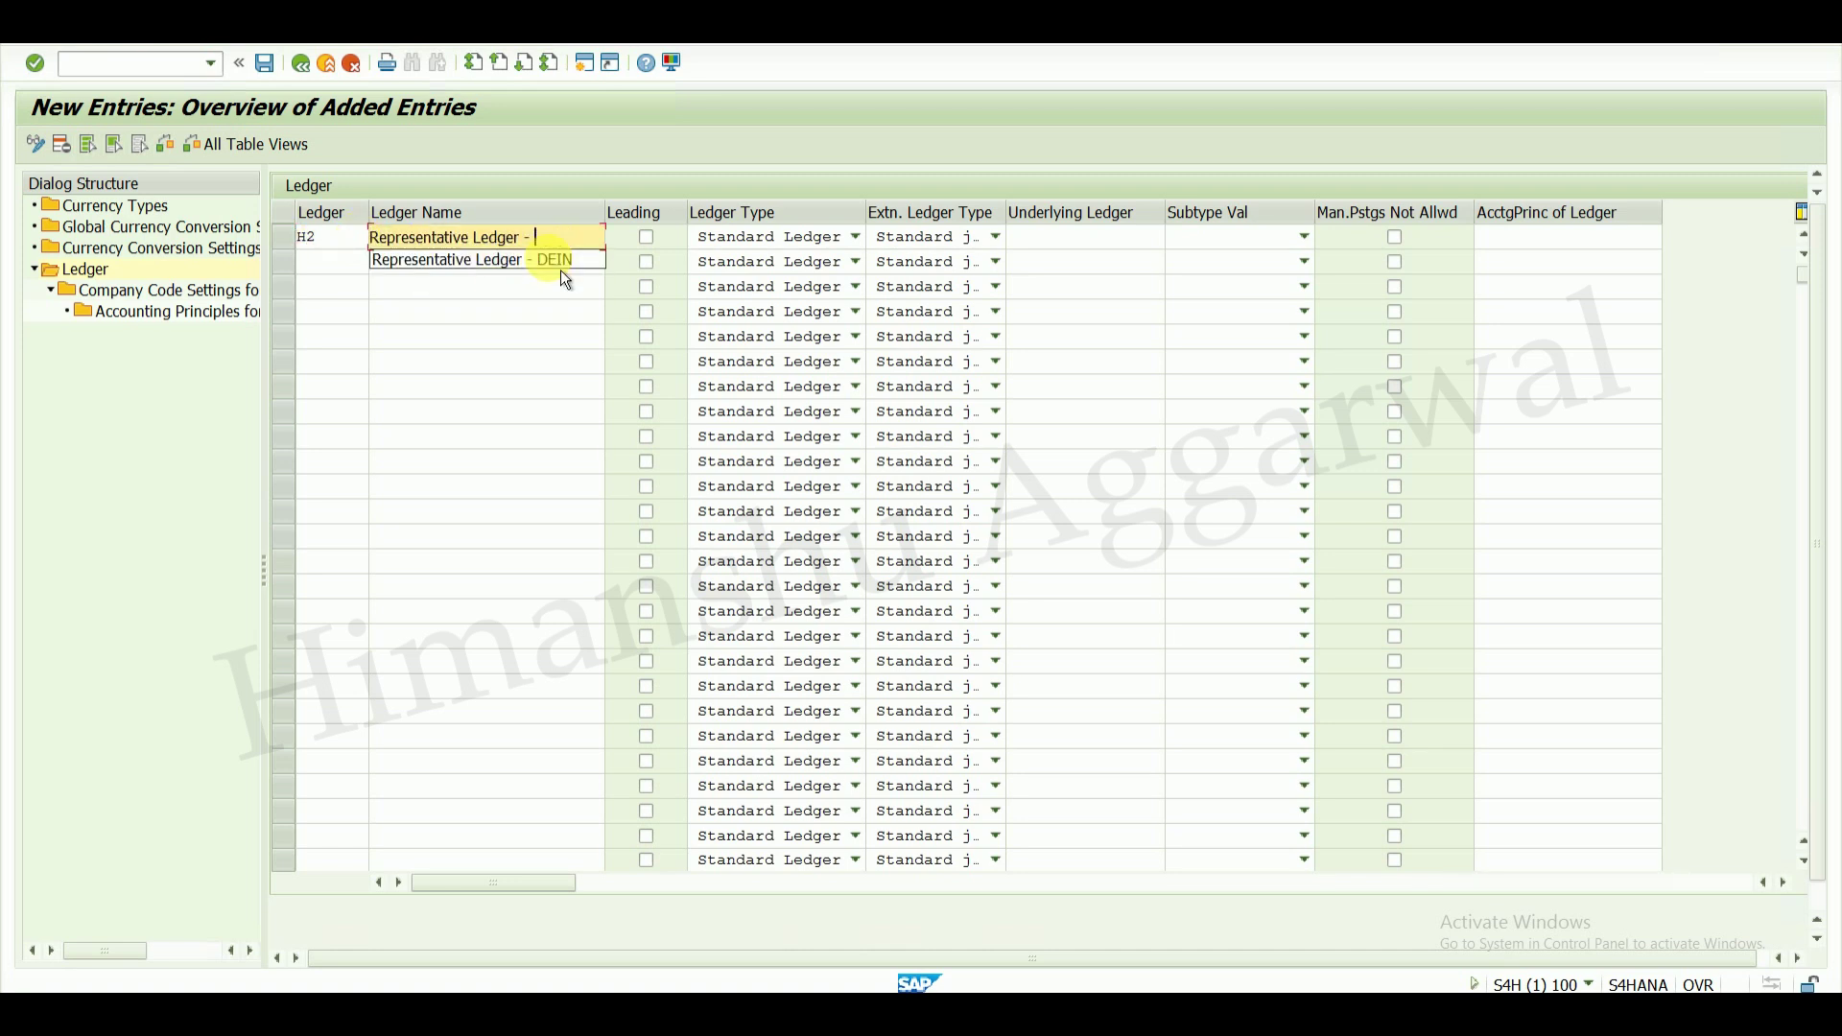
pyautogui.write('HP')
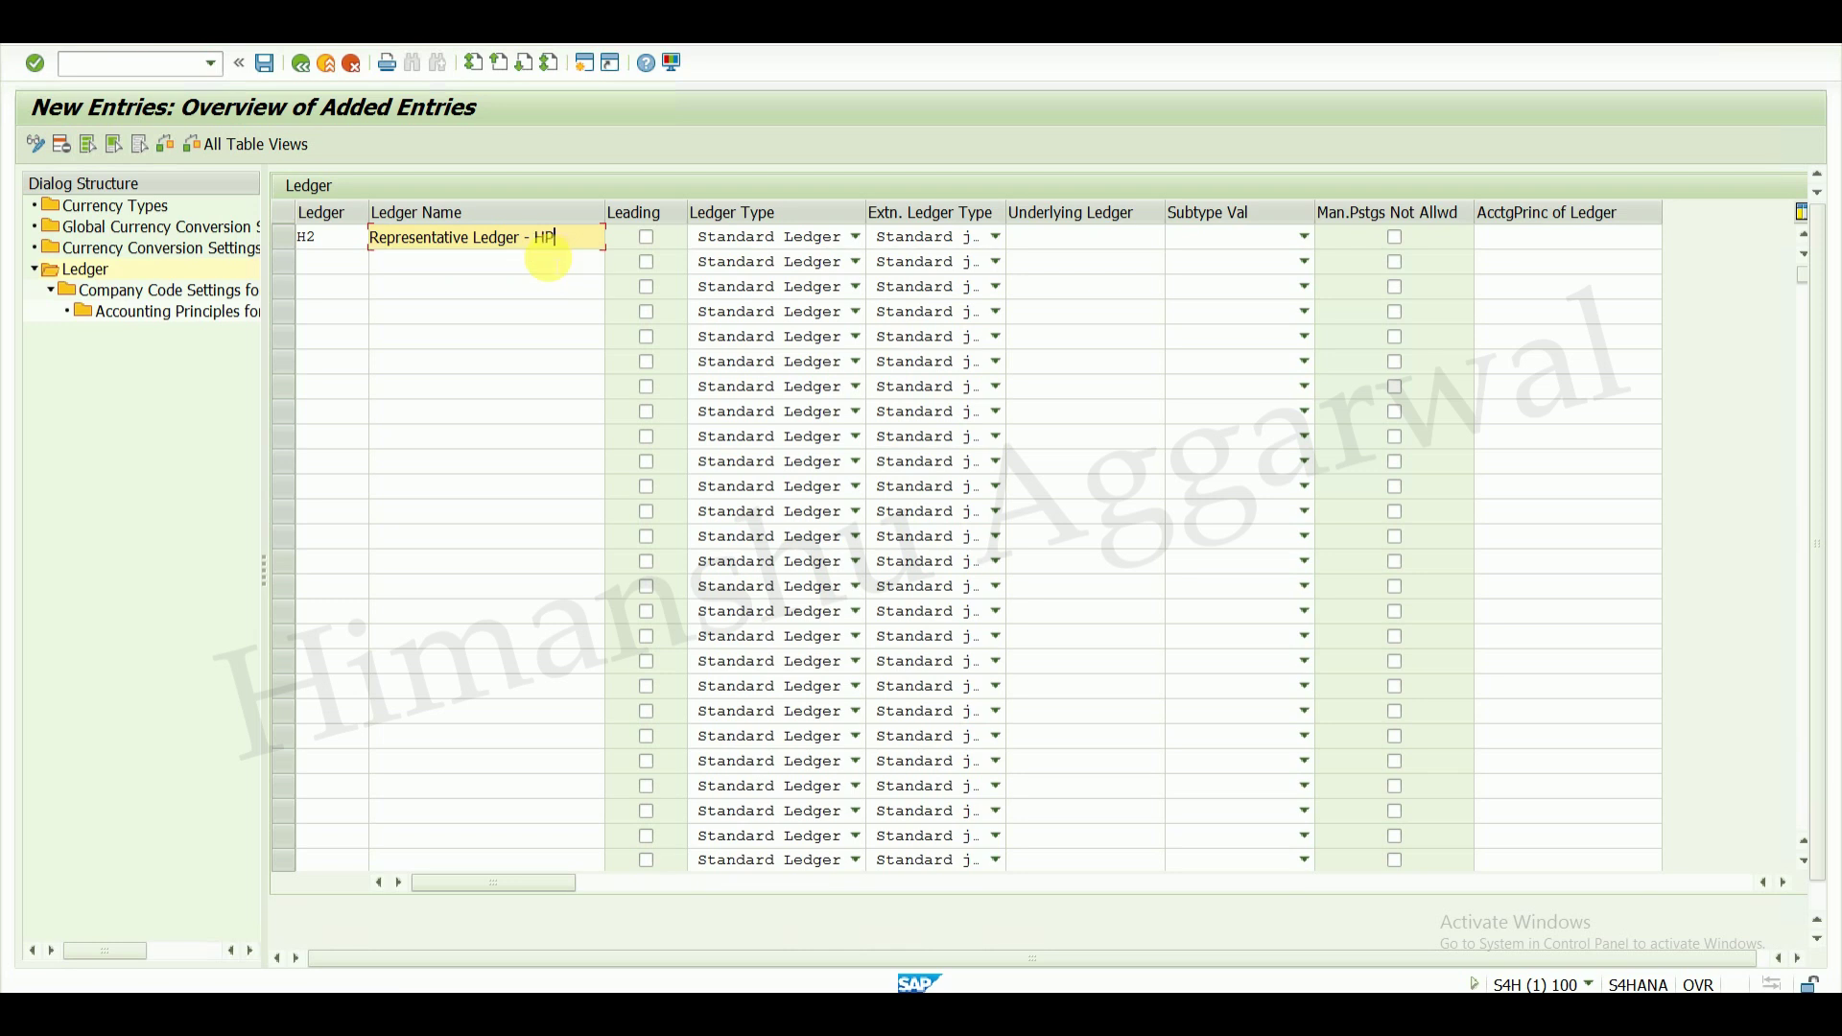
pyautogui.write('IN')
pyautogui.press('Return')
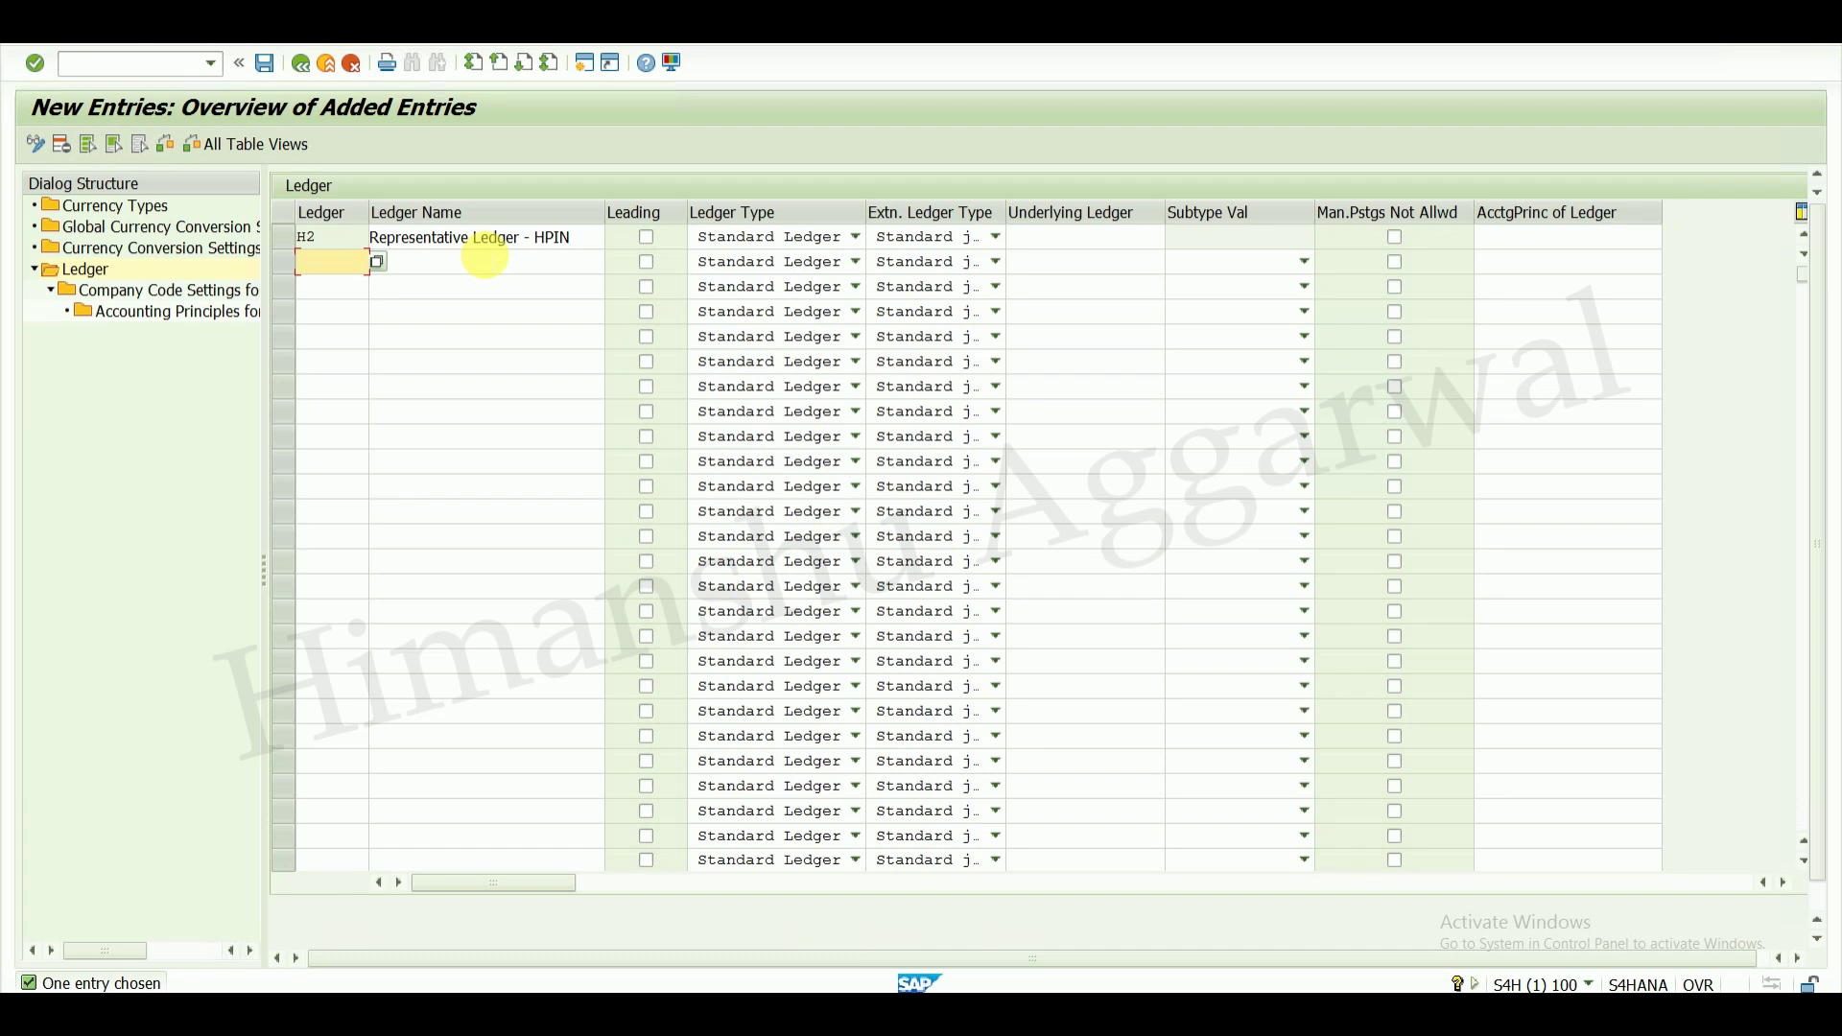
# - Add company code HPIN to ledger H2's company code settings with its default values and save under the proposed customizing request
pyautogui.click(284, 239)
pyautogui.doubleClick(195, 290)
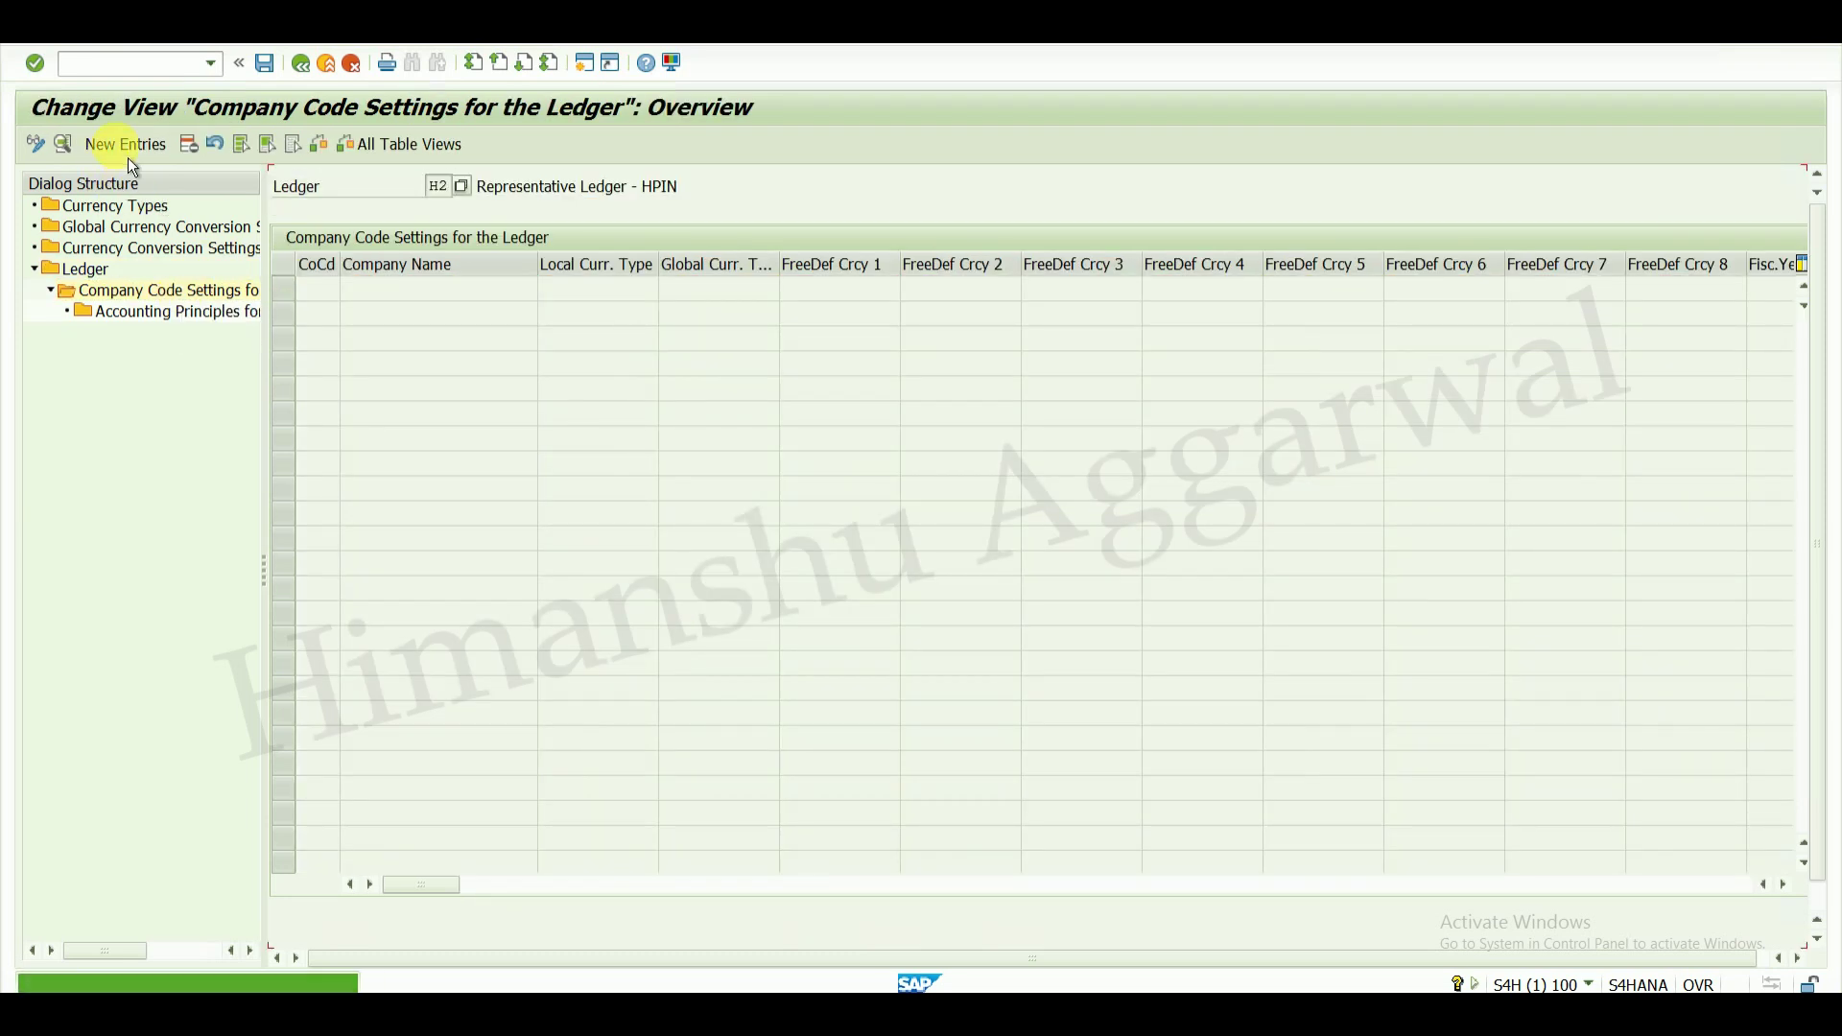
pyautogui.click(128, 157)
pyautogui.write('HPIN')
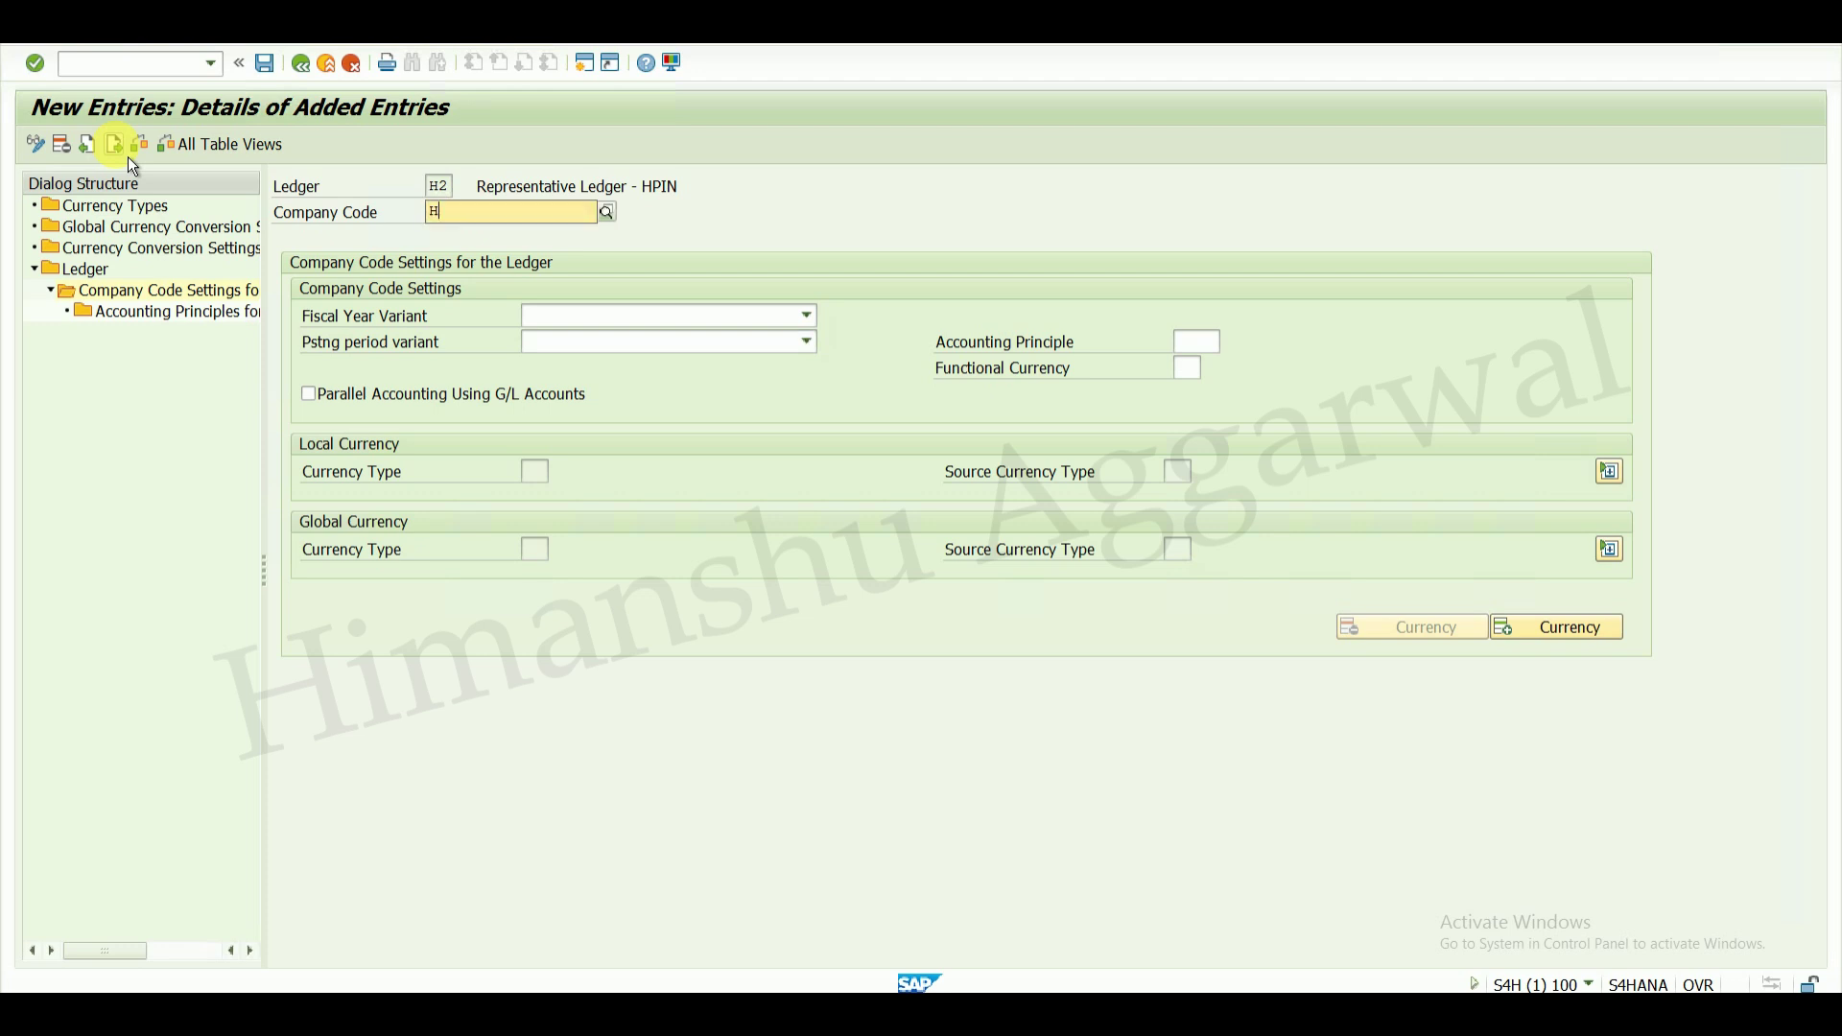
pyautogui.press('Return')
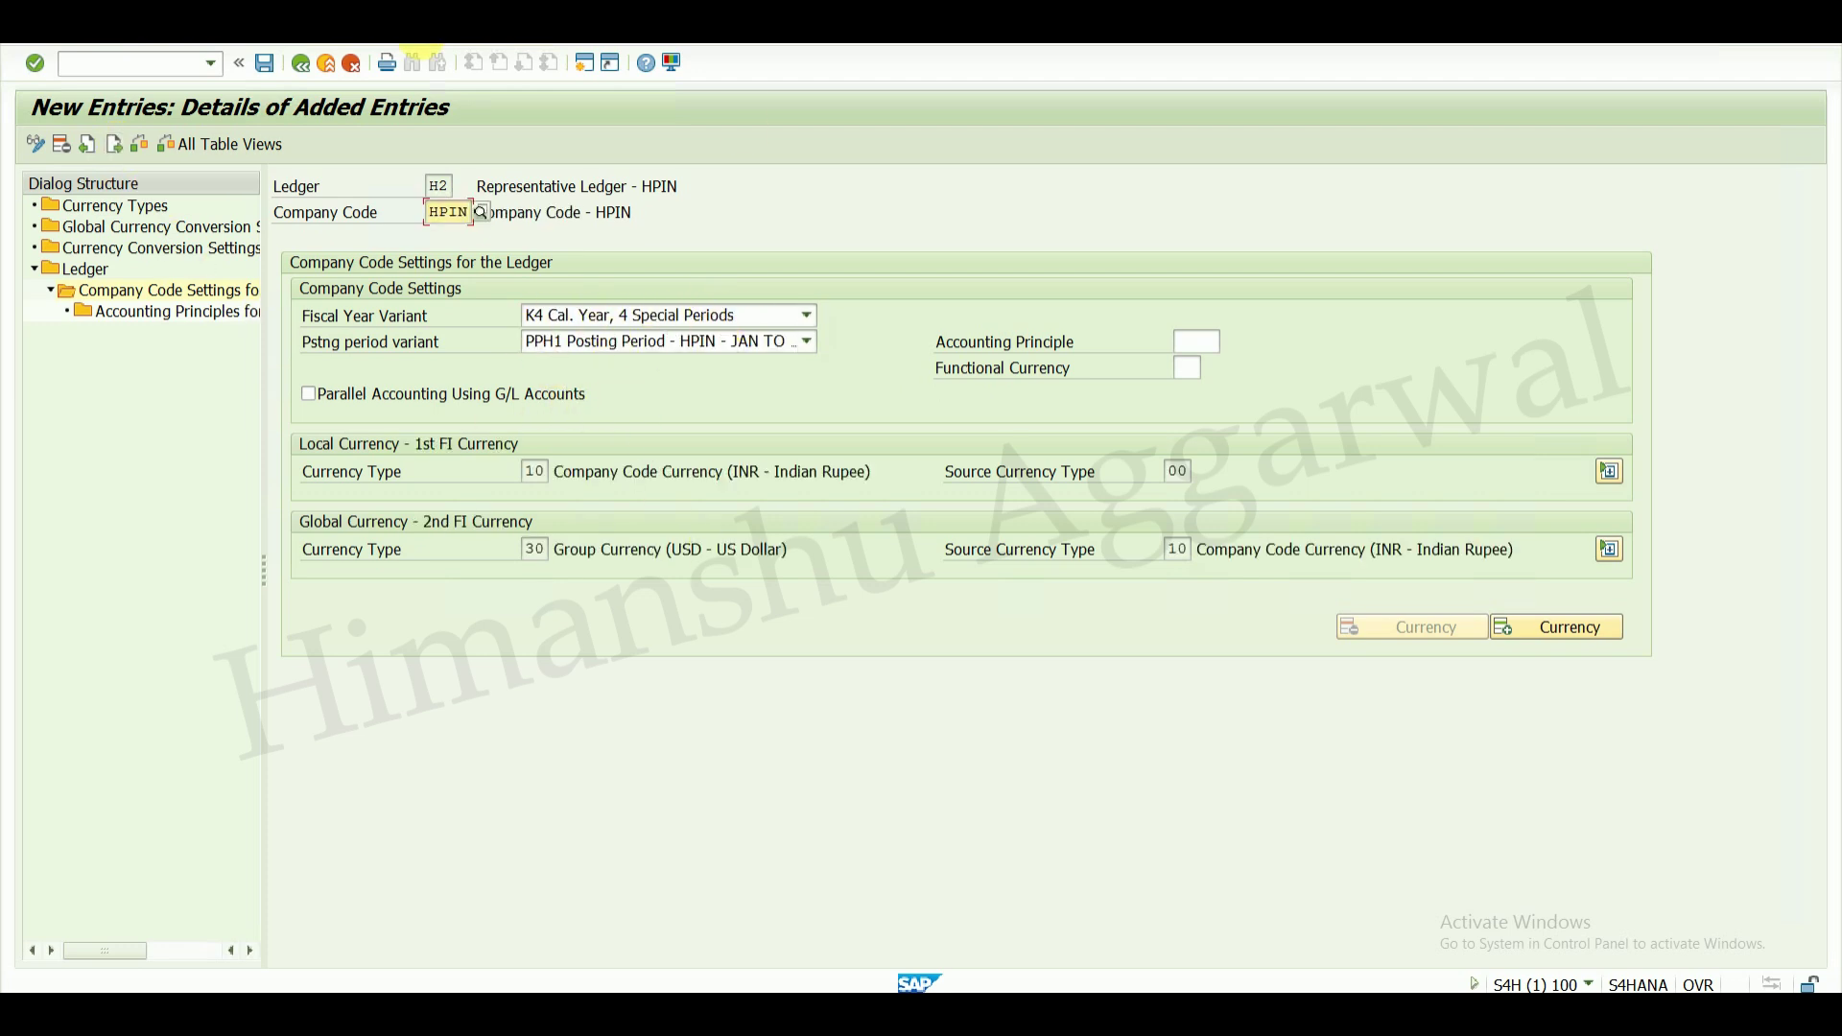
pyautogui.click(273, 71)
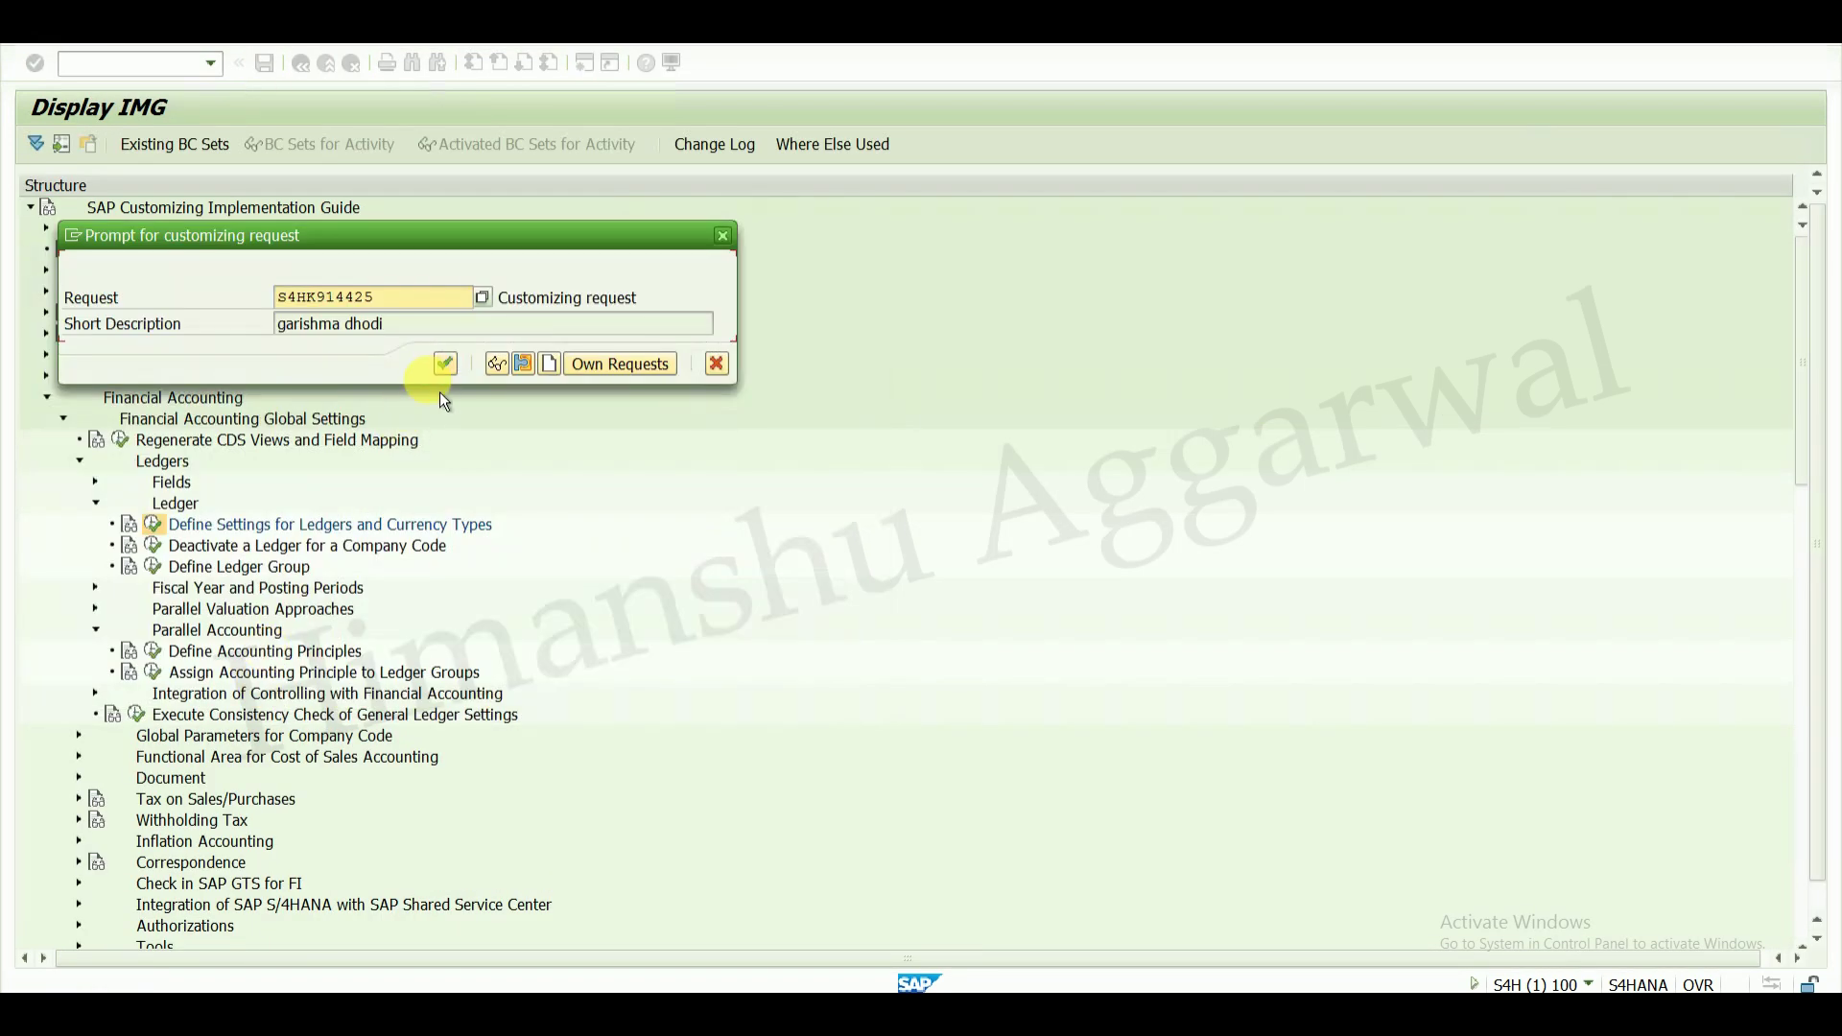
pyautogui.click(441, 362)
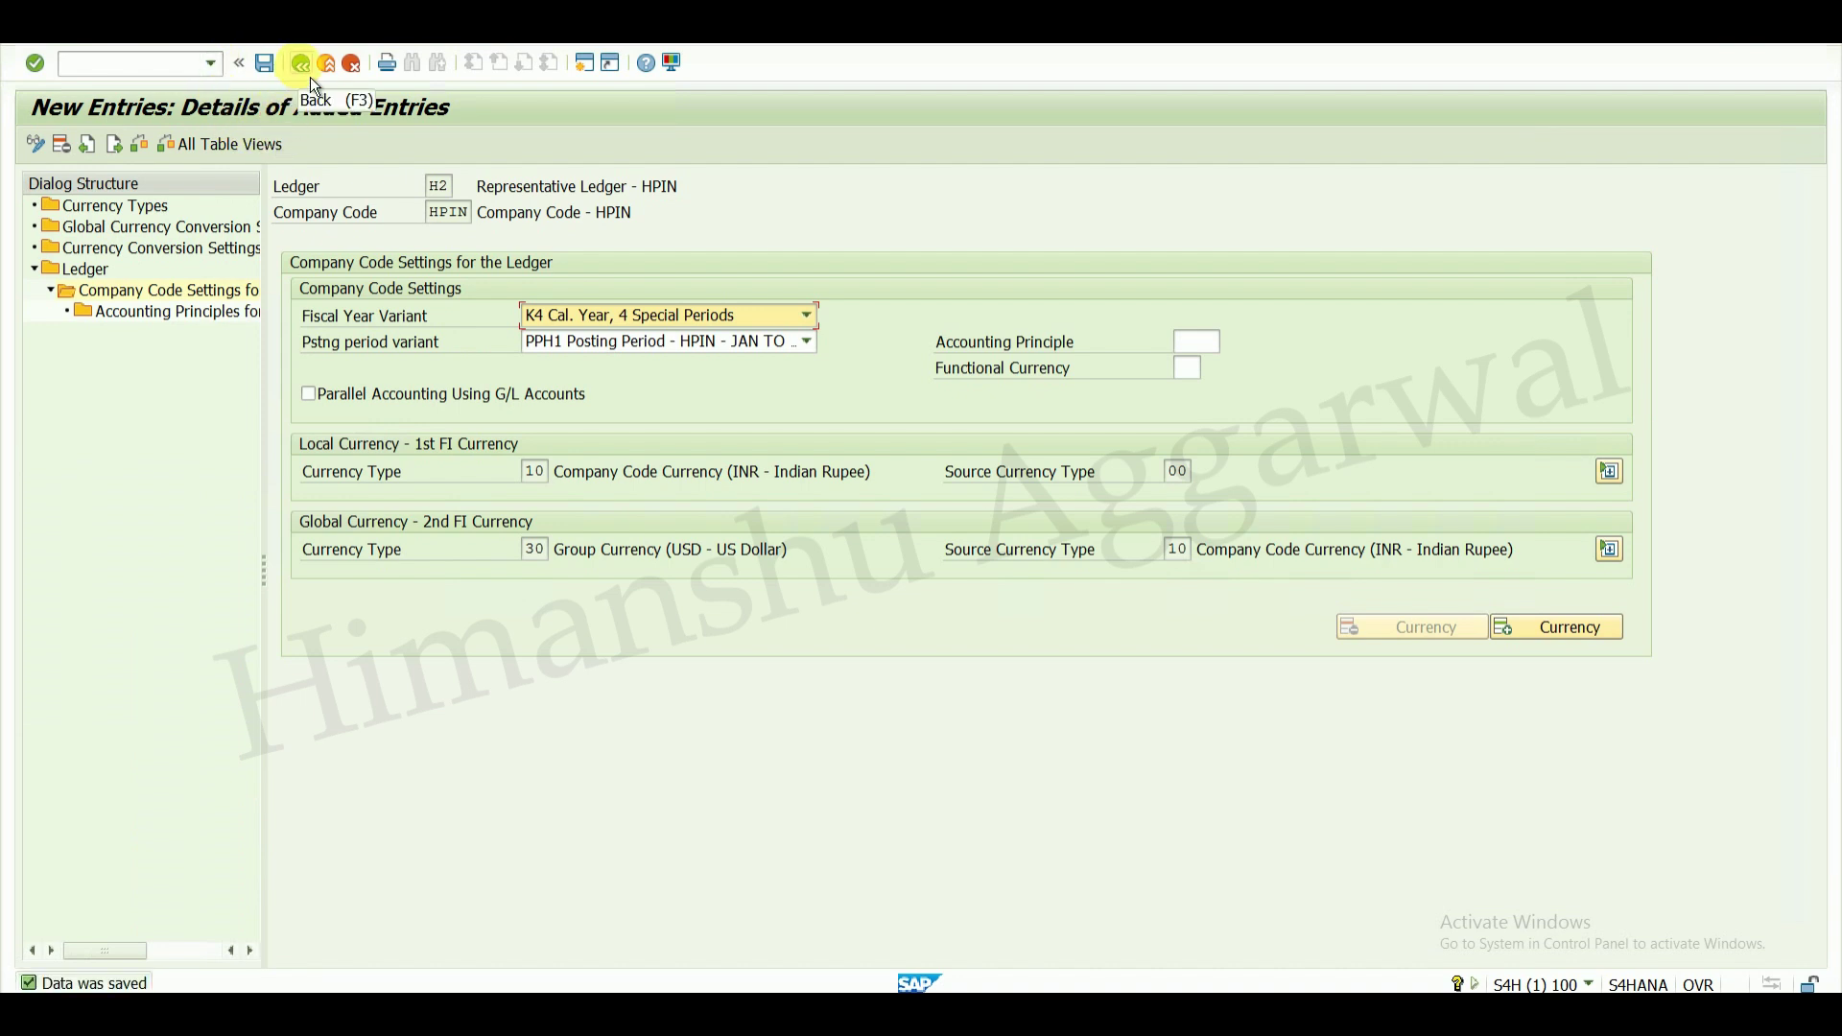
# - Acknowledge the consistency check messages for ledger H2 and return to the implementation guide
pyautogui.click(314, 81)
pyautogui.click(311, 80)
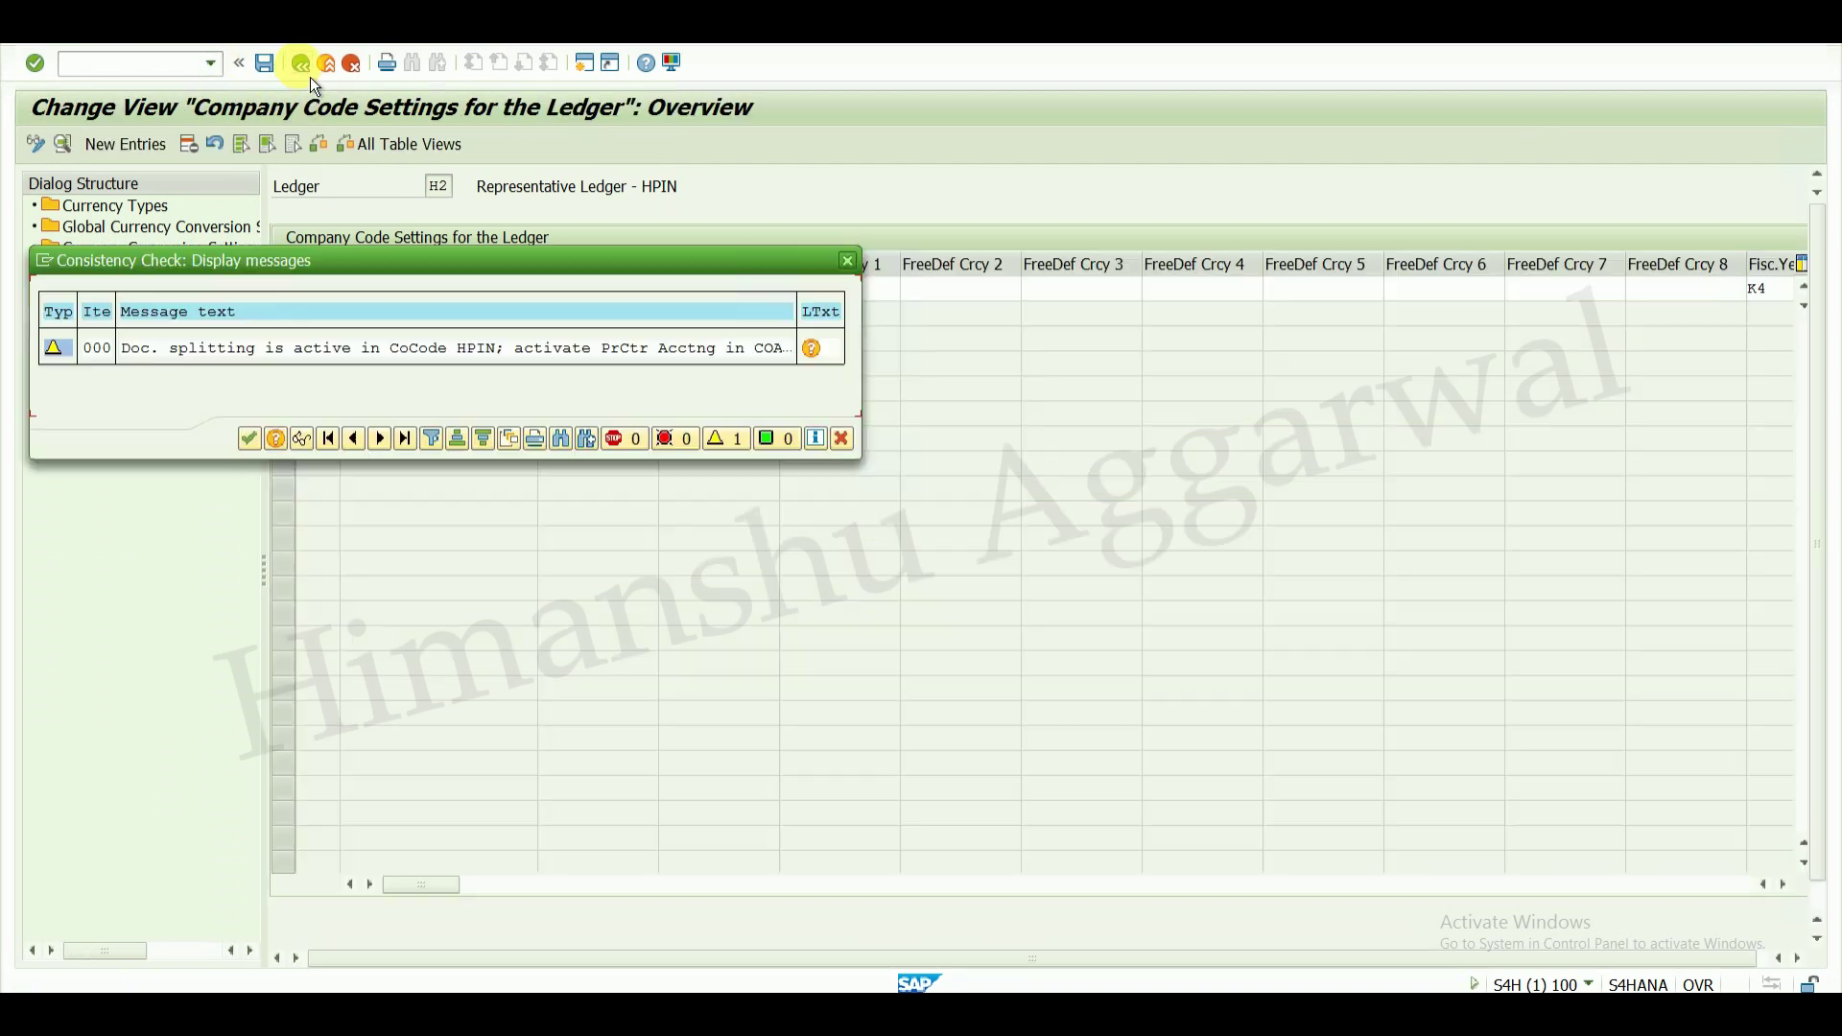
pyautogui.click(253, 436)
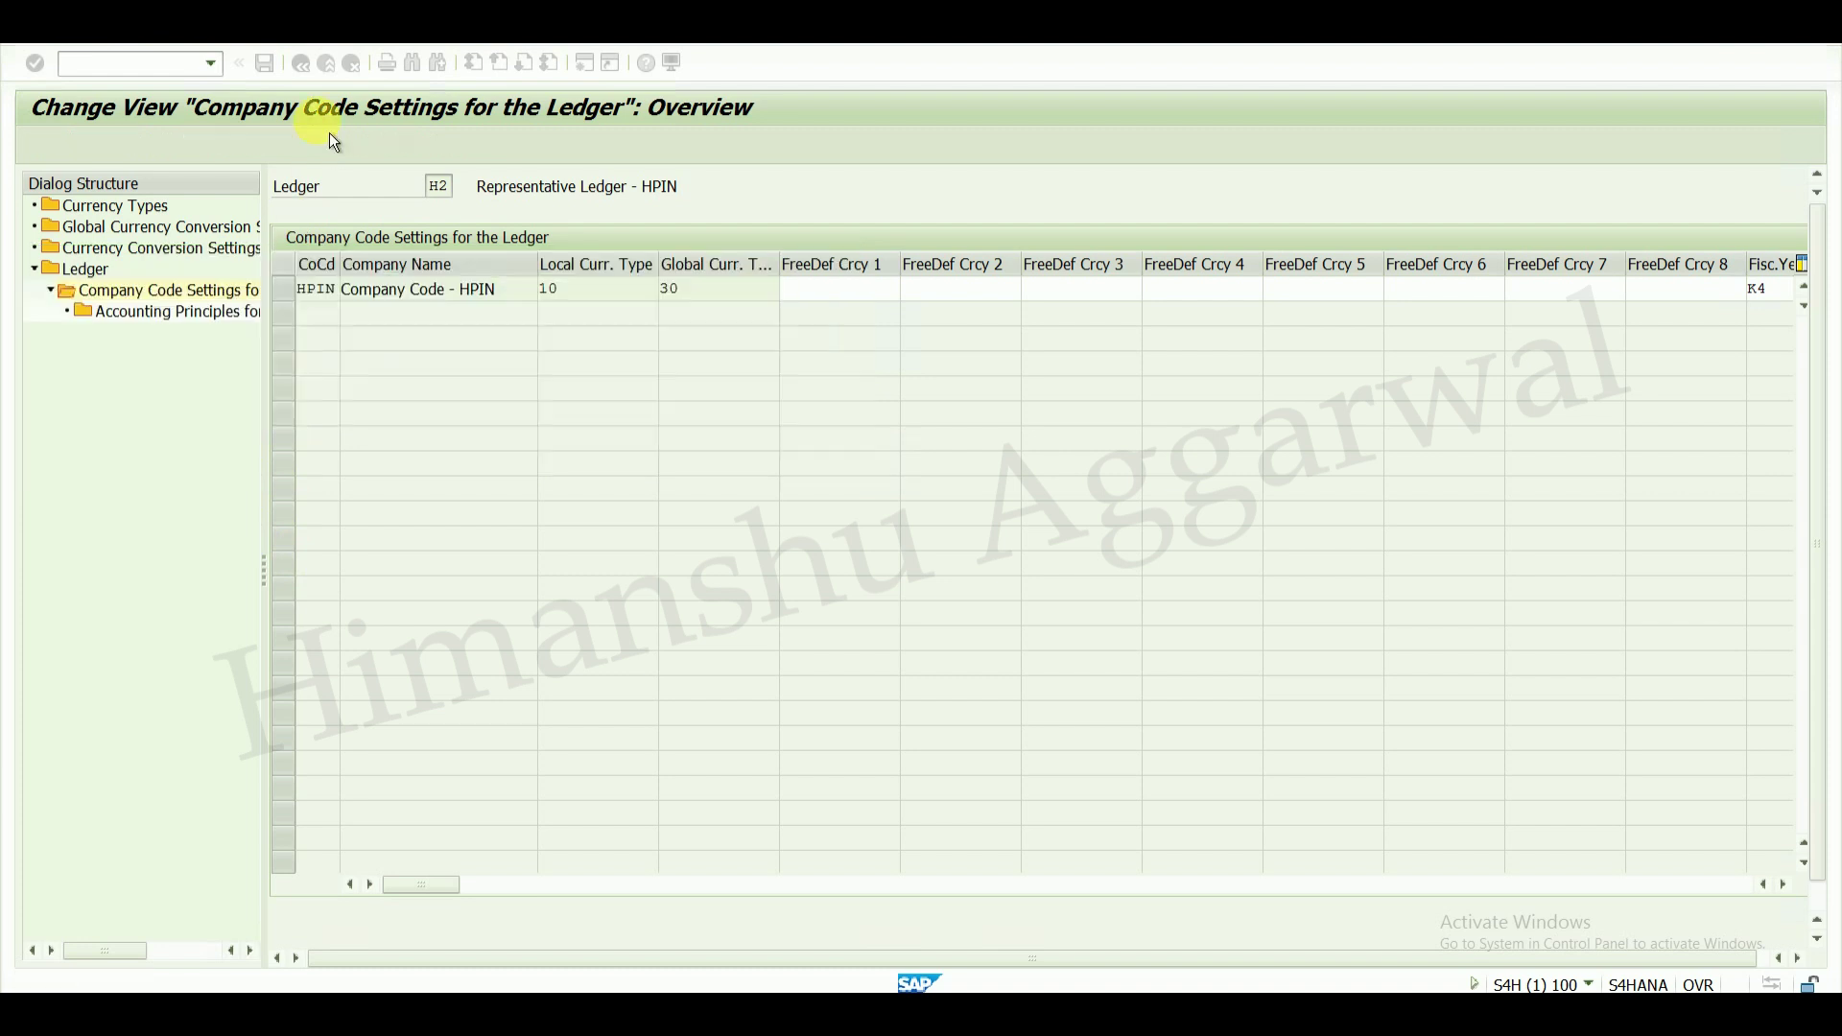
pyautogui.click(319, 79)
pyautogui.click(319, 79)
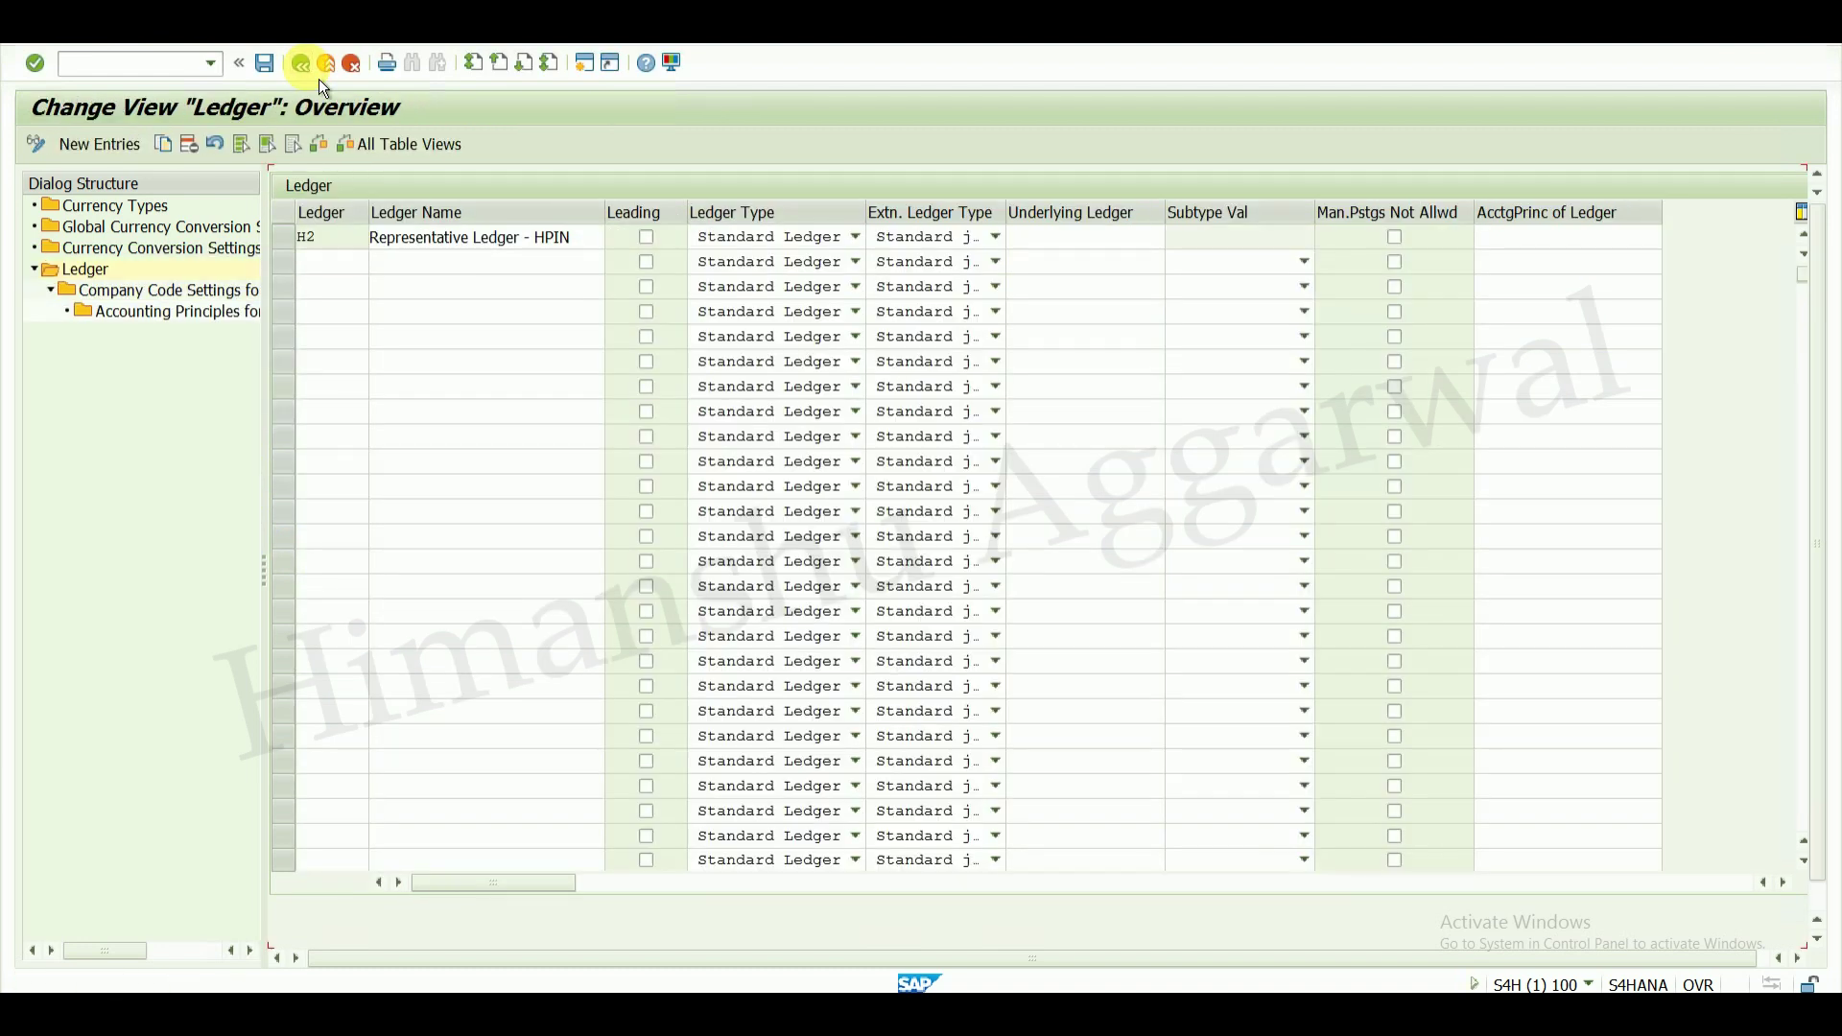
pyautogui.click(319, 79)
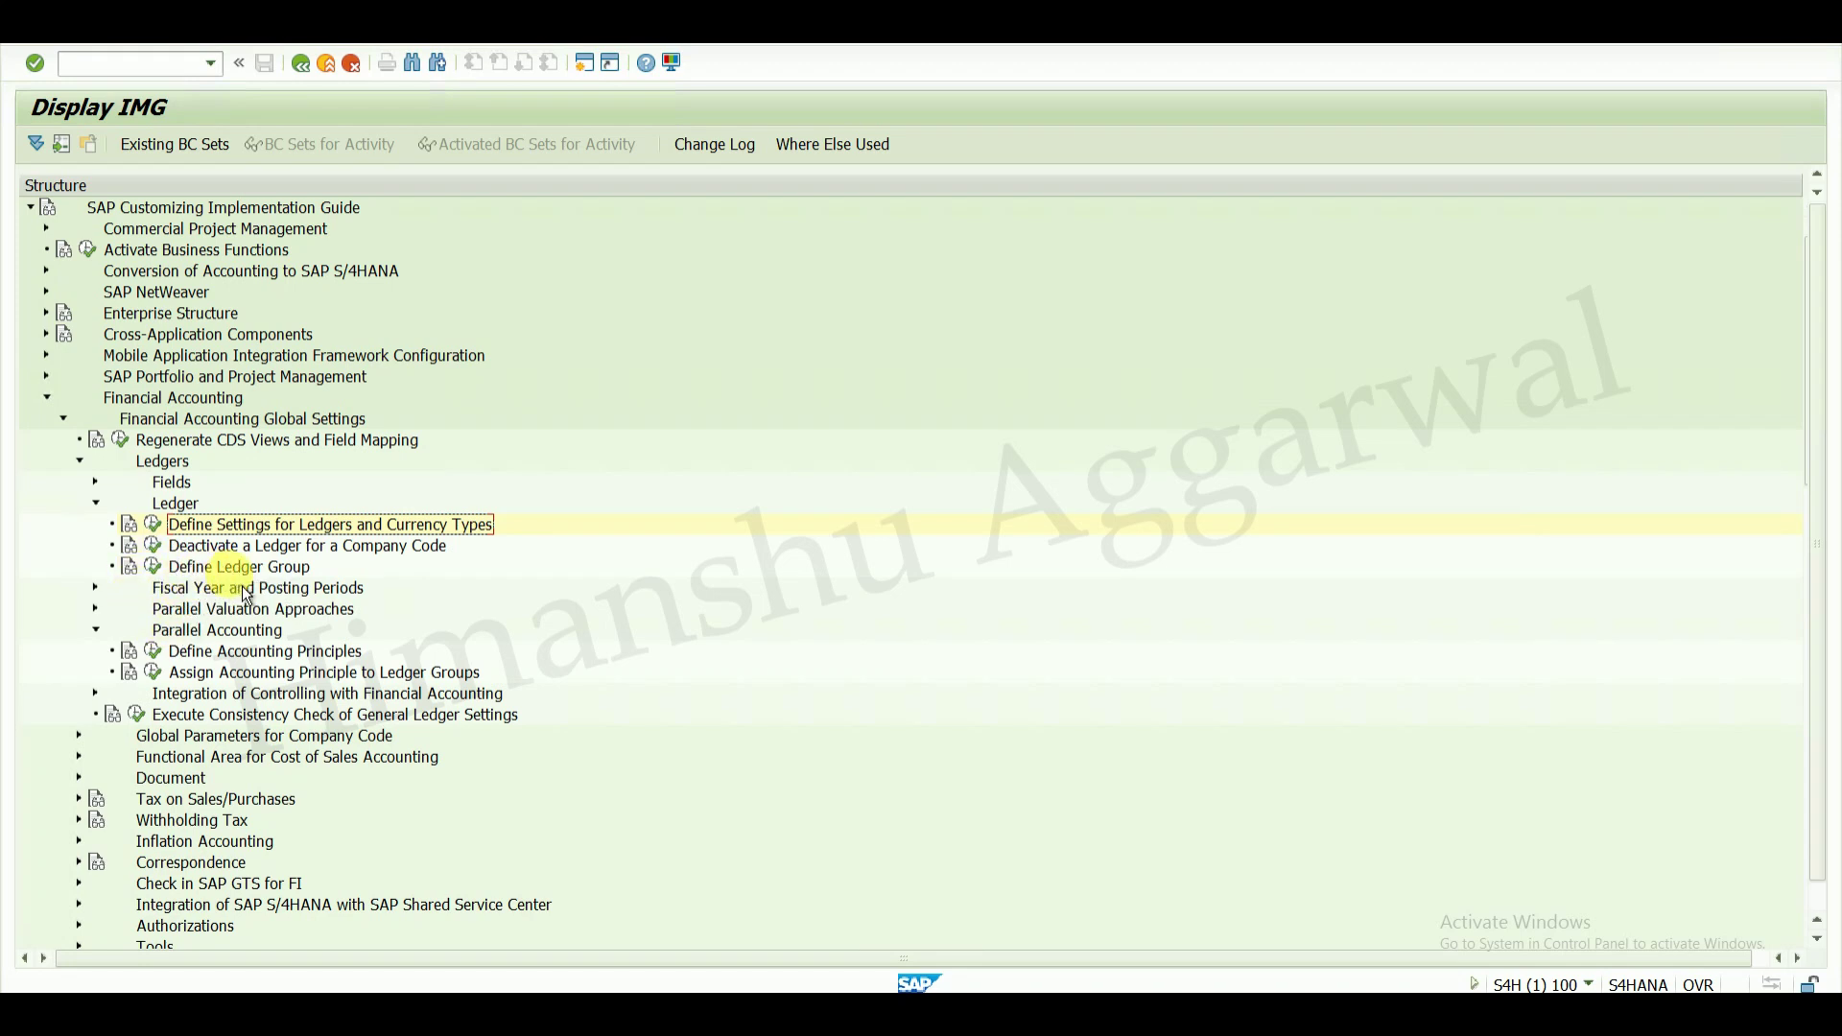
# - Under Define Ledger Group, create ledger group HPH2 with the description "Representatve Ledger Group - HPIN"
pyautogui.click(155, 568)
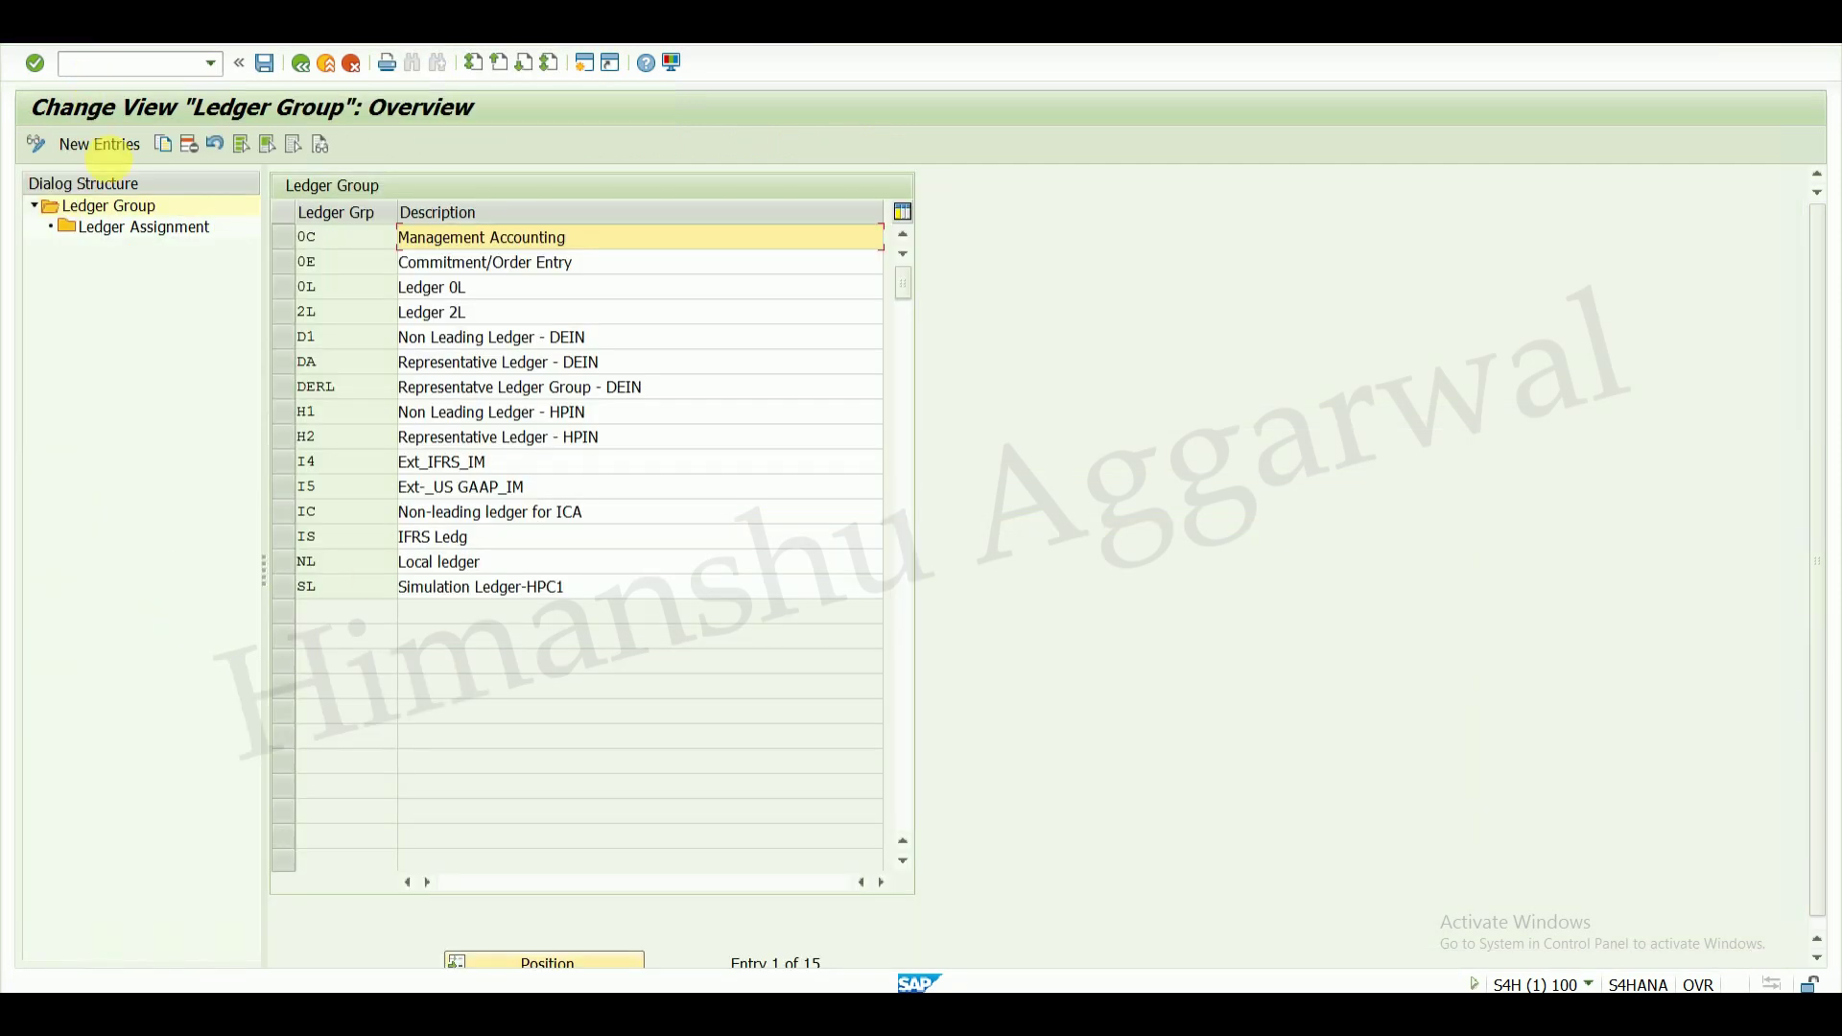
pyautogui.click(117, 149)
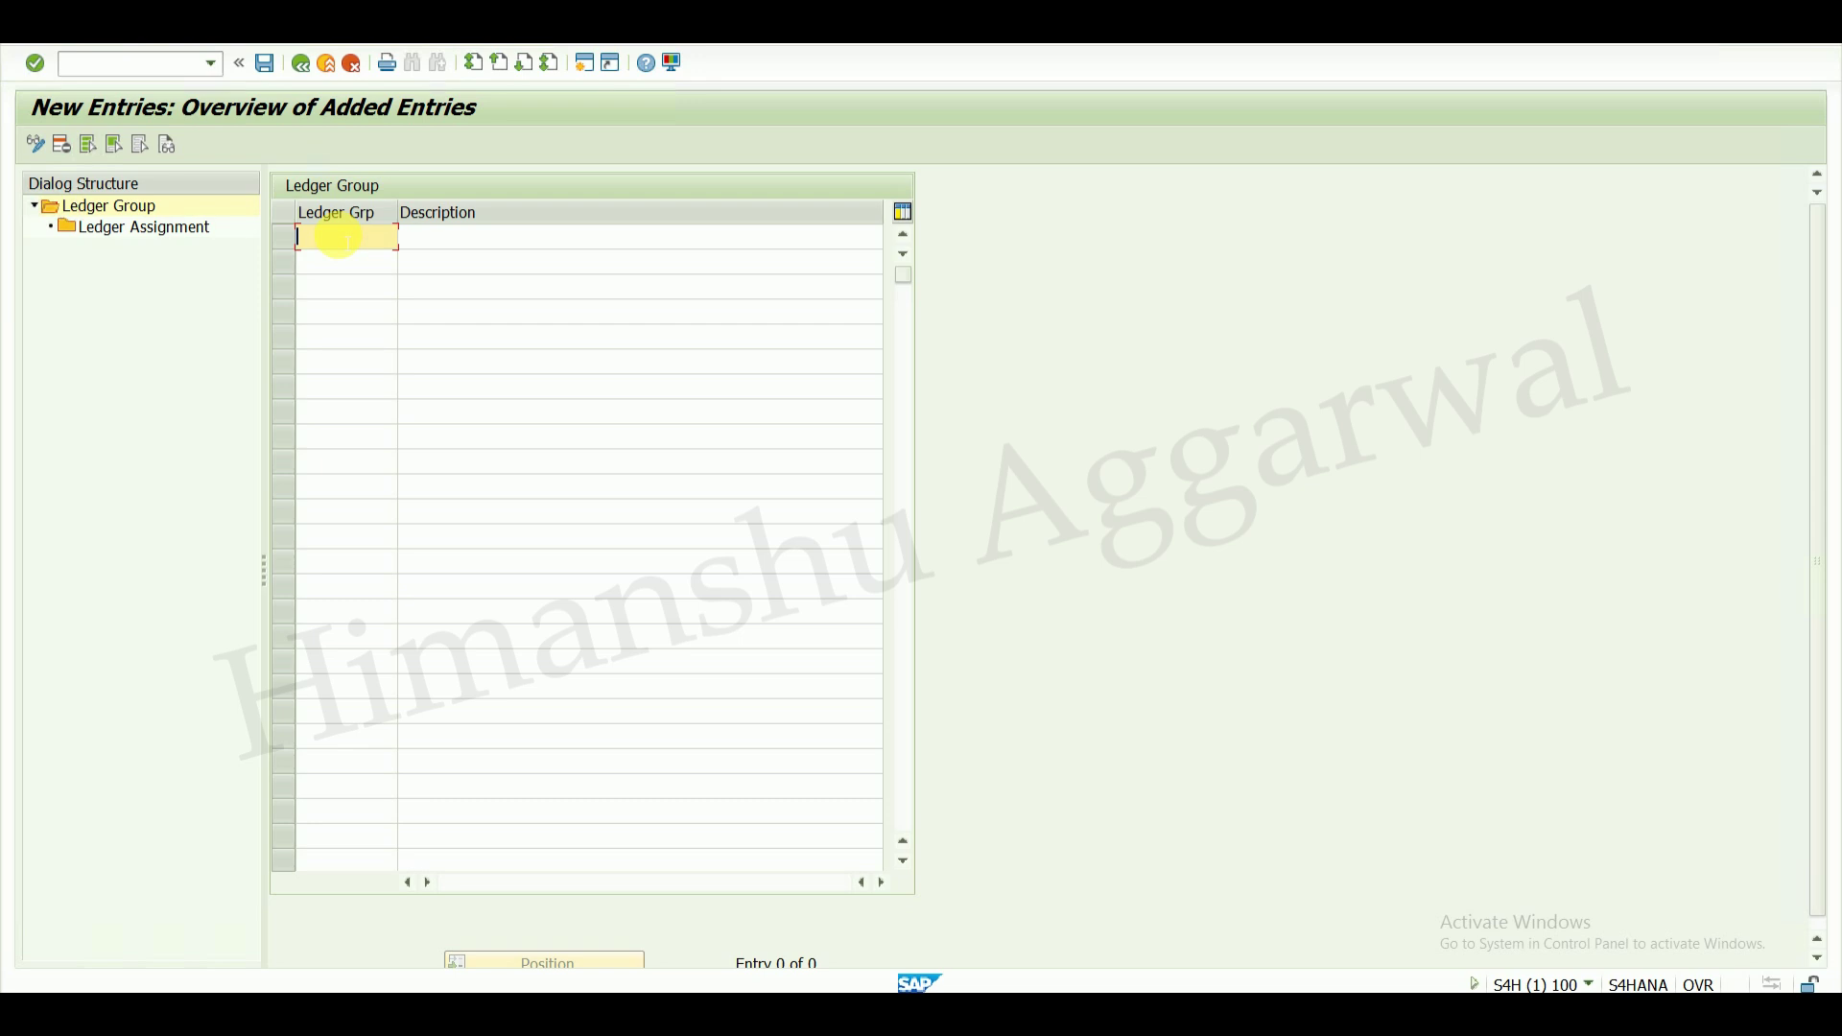
pyautogui.write('HP')
pyautogui.write('H2')
pyautogui.press('Tab')
pyautogui.write('Representatve Ledger Group - HPIN')
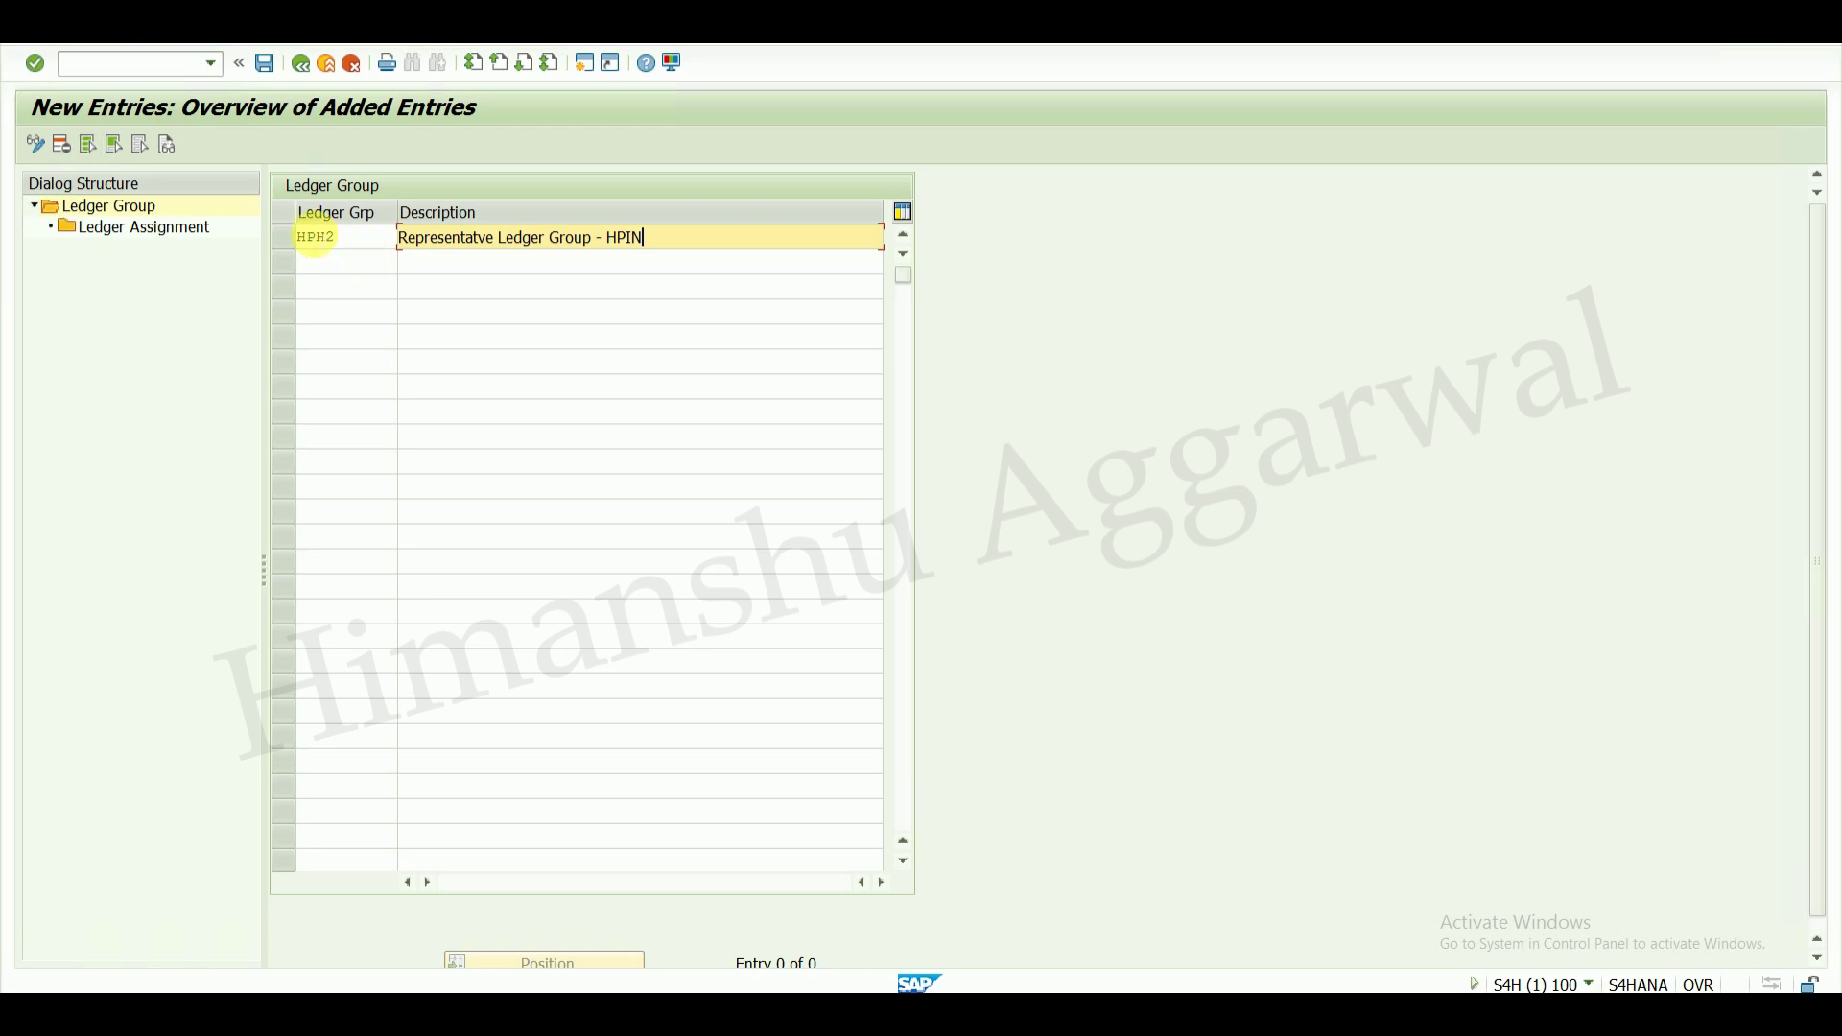
pyautogui.click(317, 237)
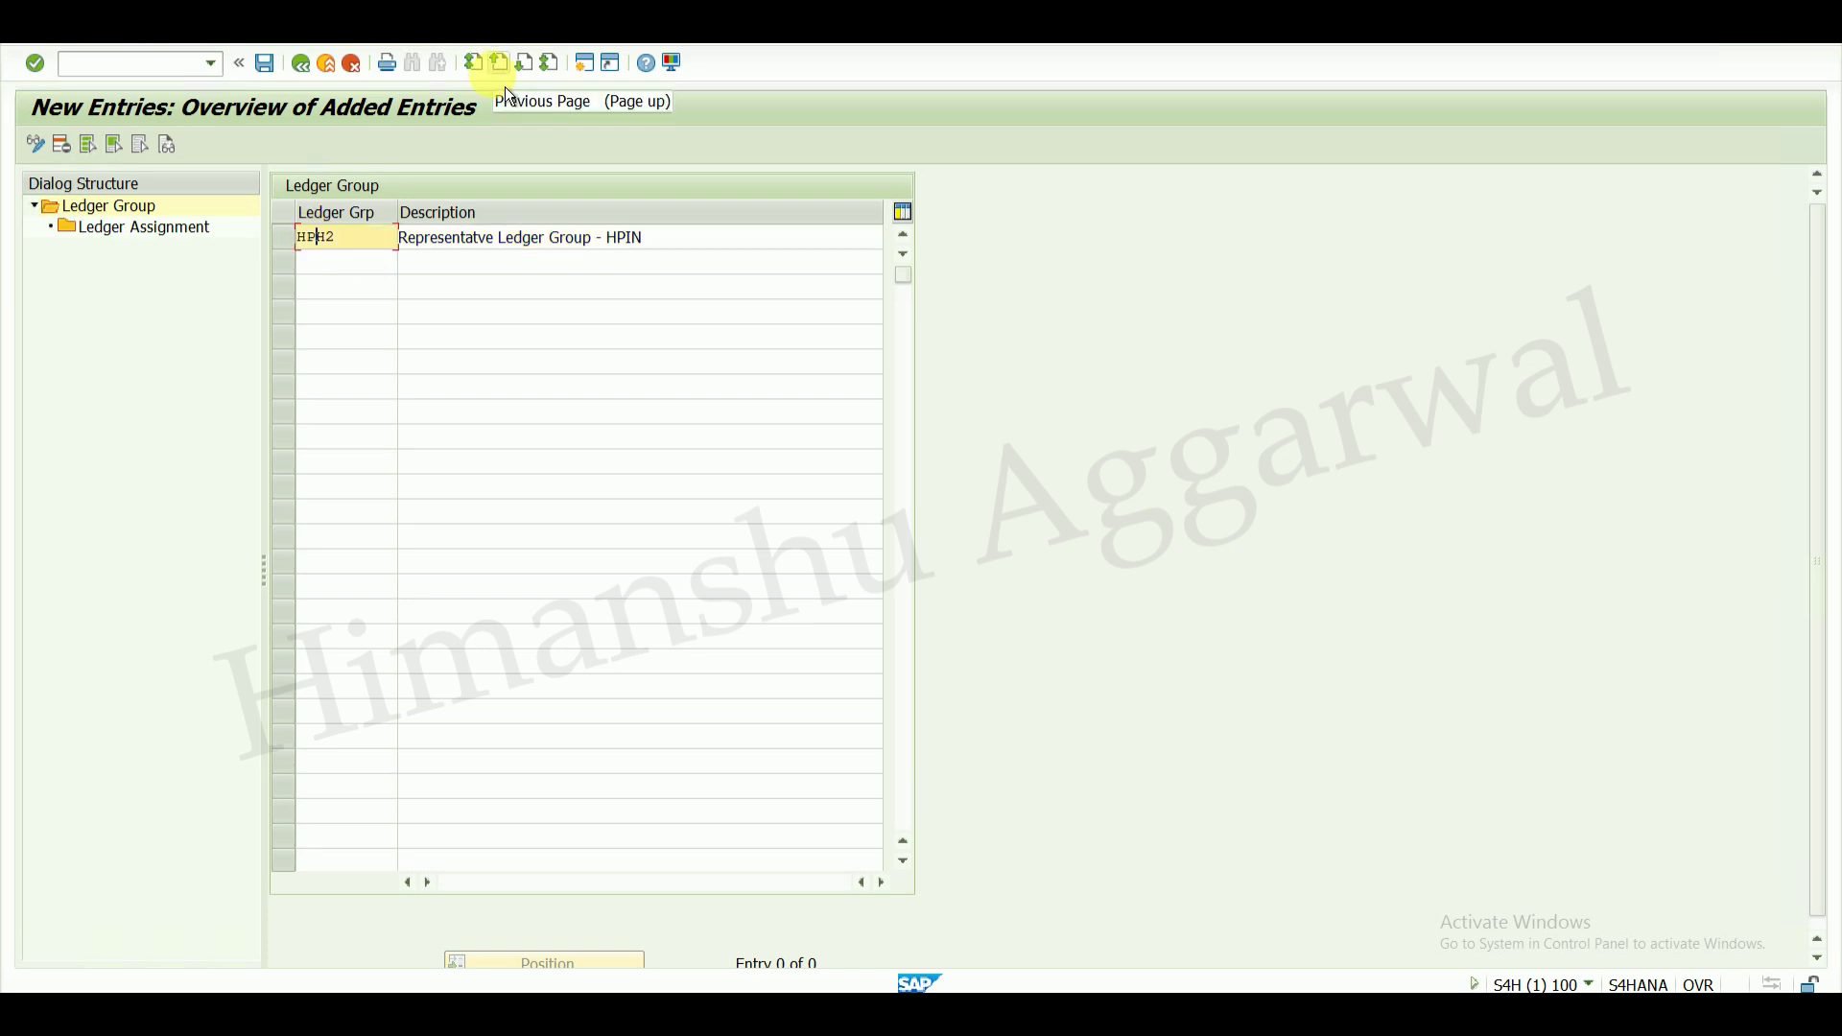
pyautogui.press('Right')
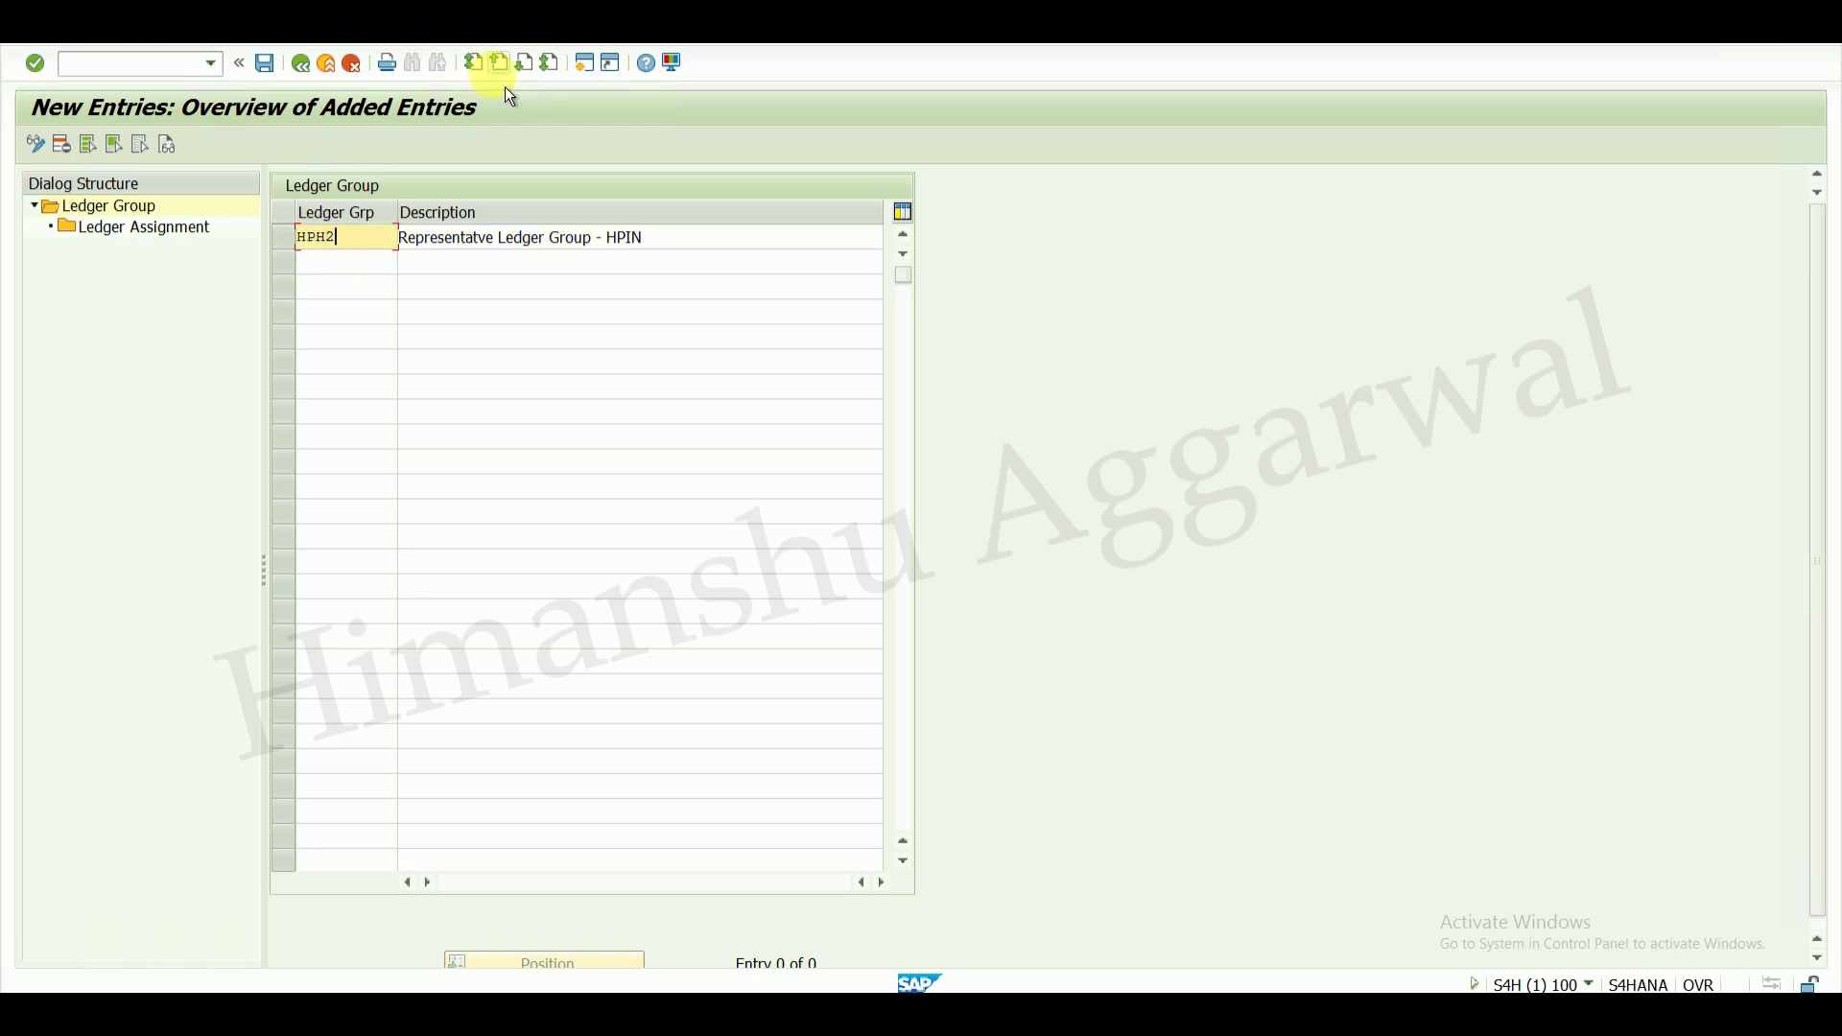
pyautogui.press('Return')
# - Assign ledgers H1 and H2 to ledger group HPH2 with H2 as representative ledger, save and return to the implementation guide
pyautogui.click(285, 239)
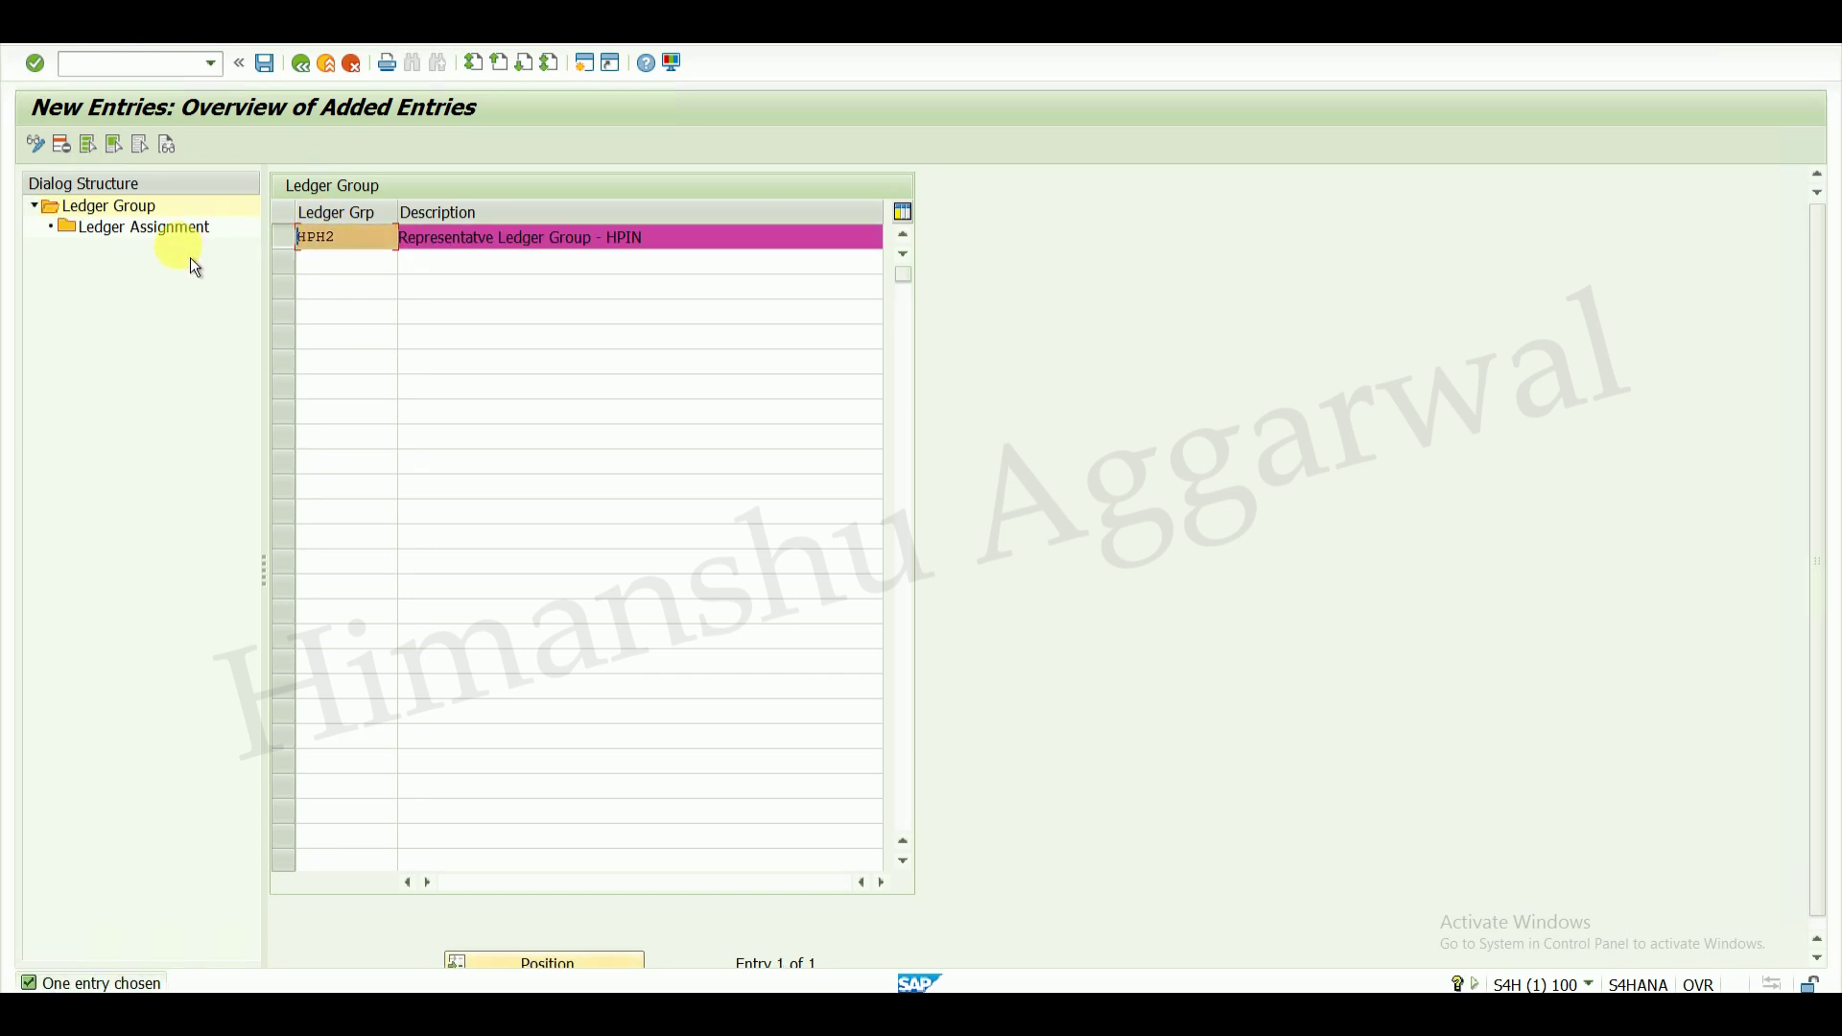
pyautogui.doubleClick(176, 238)
pyautogui.click(104, 152)
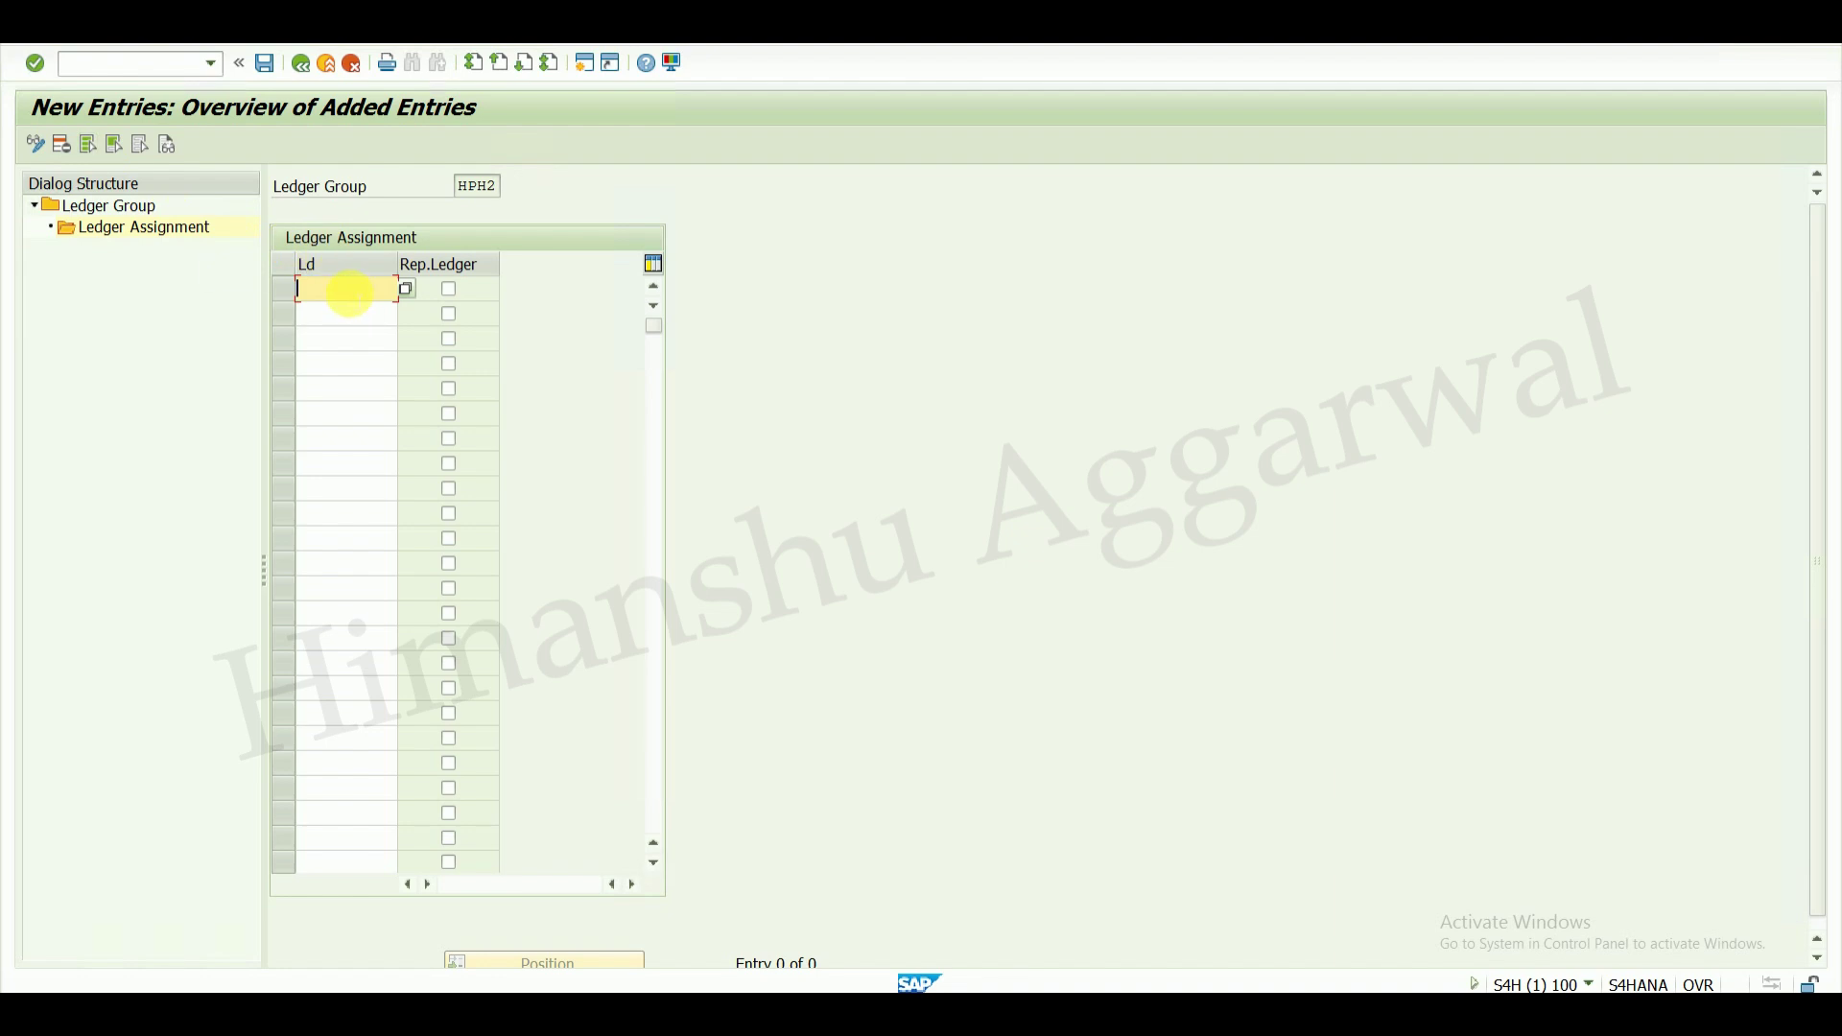
pyautogui.write('H1')
pyautogui.click(349, 314)
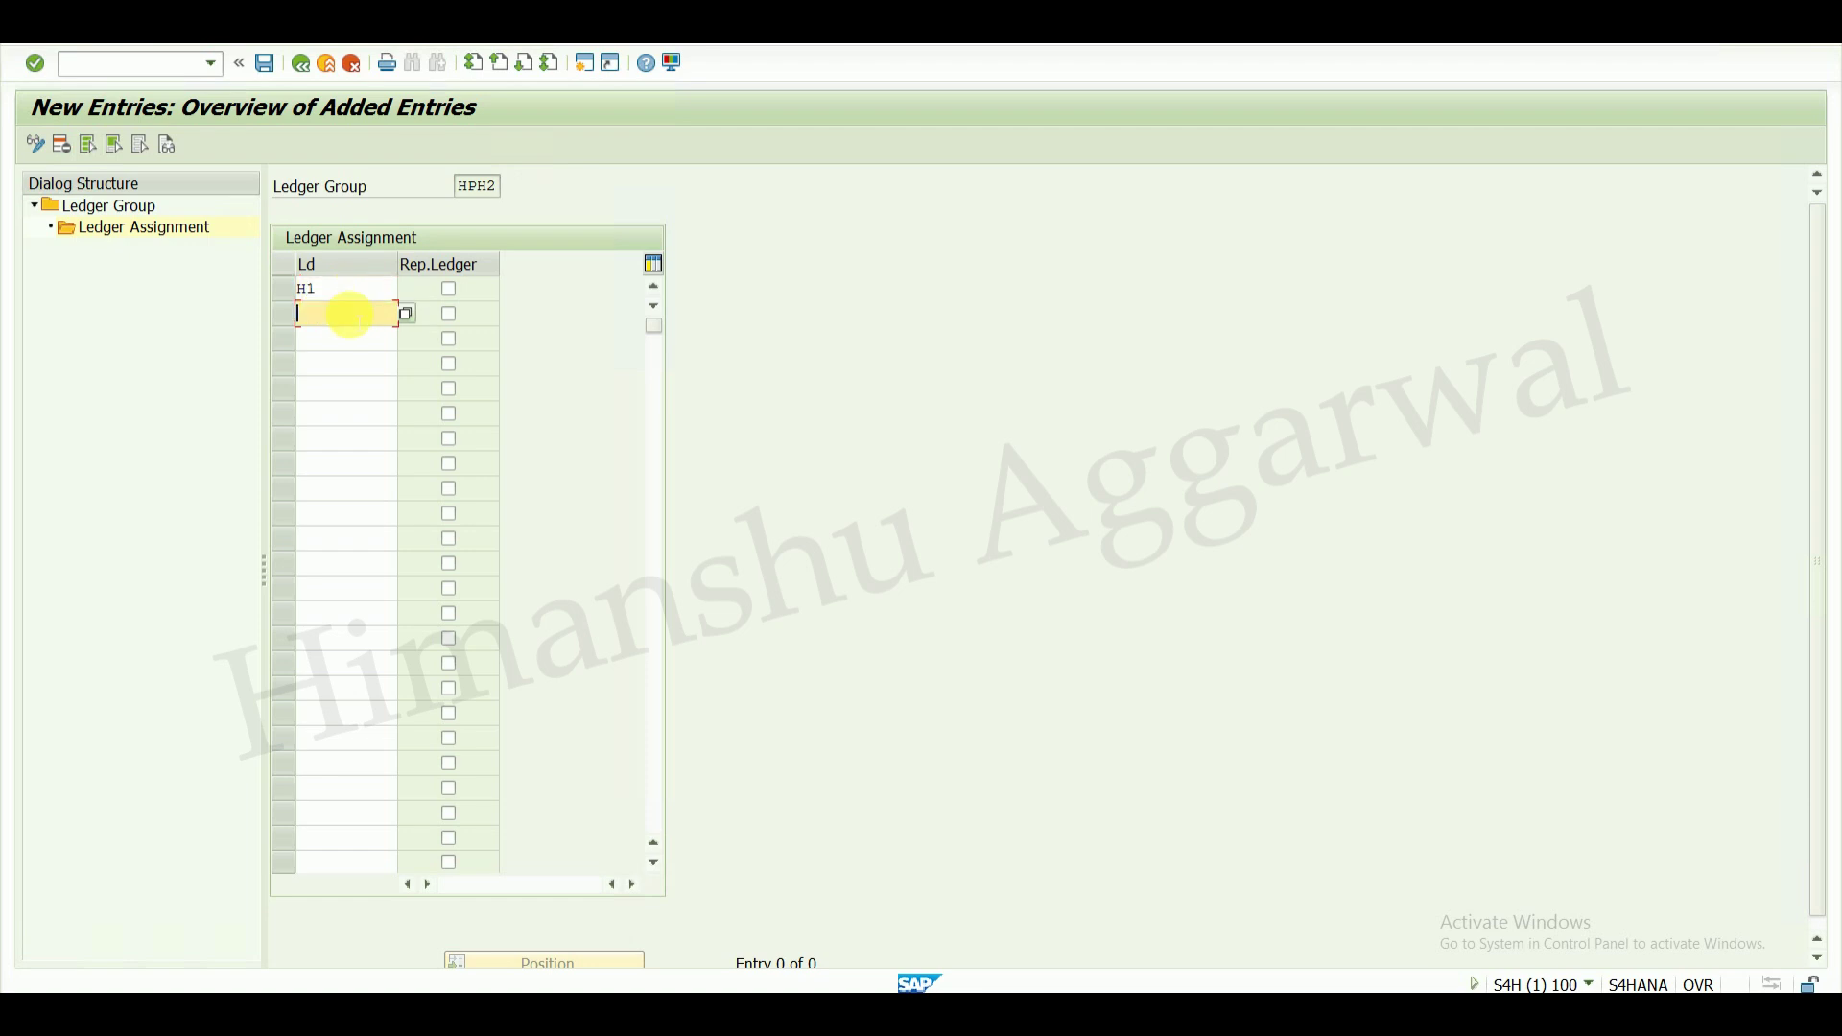
pyautogui.write('H2')
pyautogui.click(449, 314)
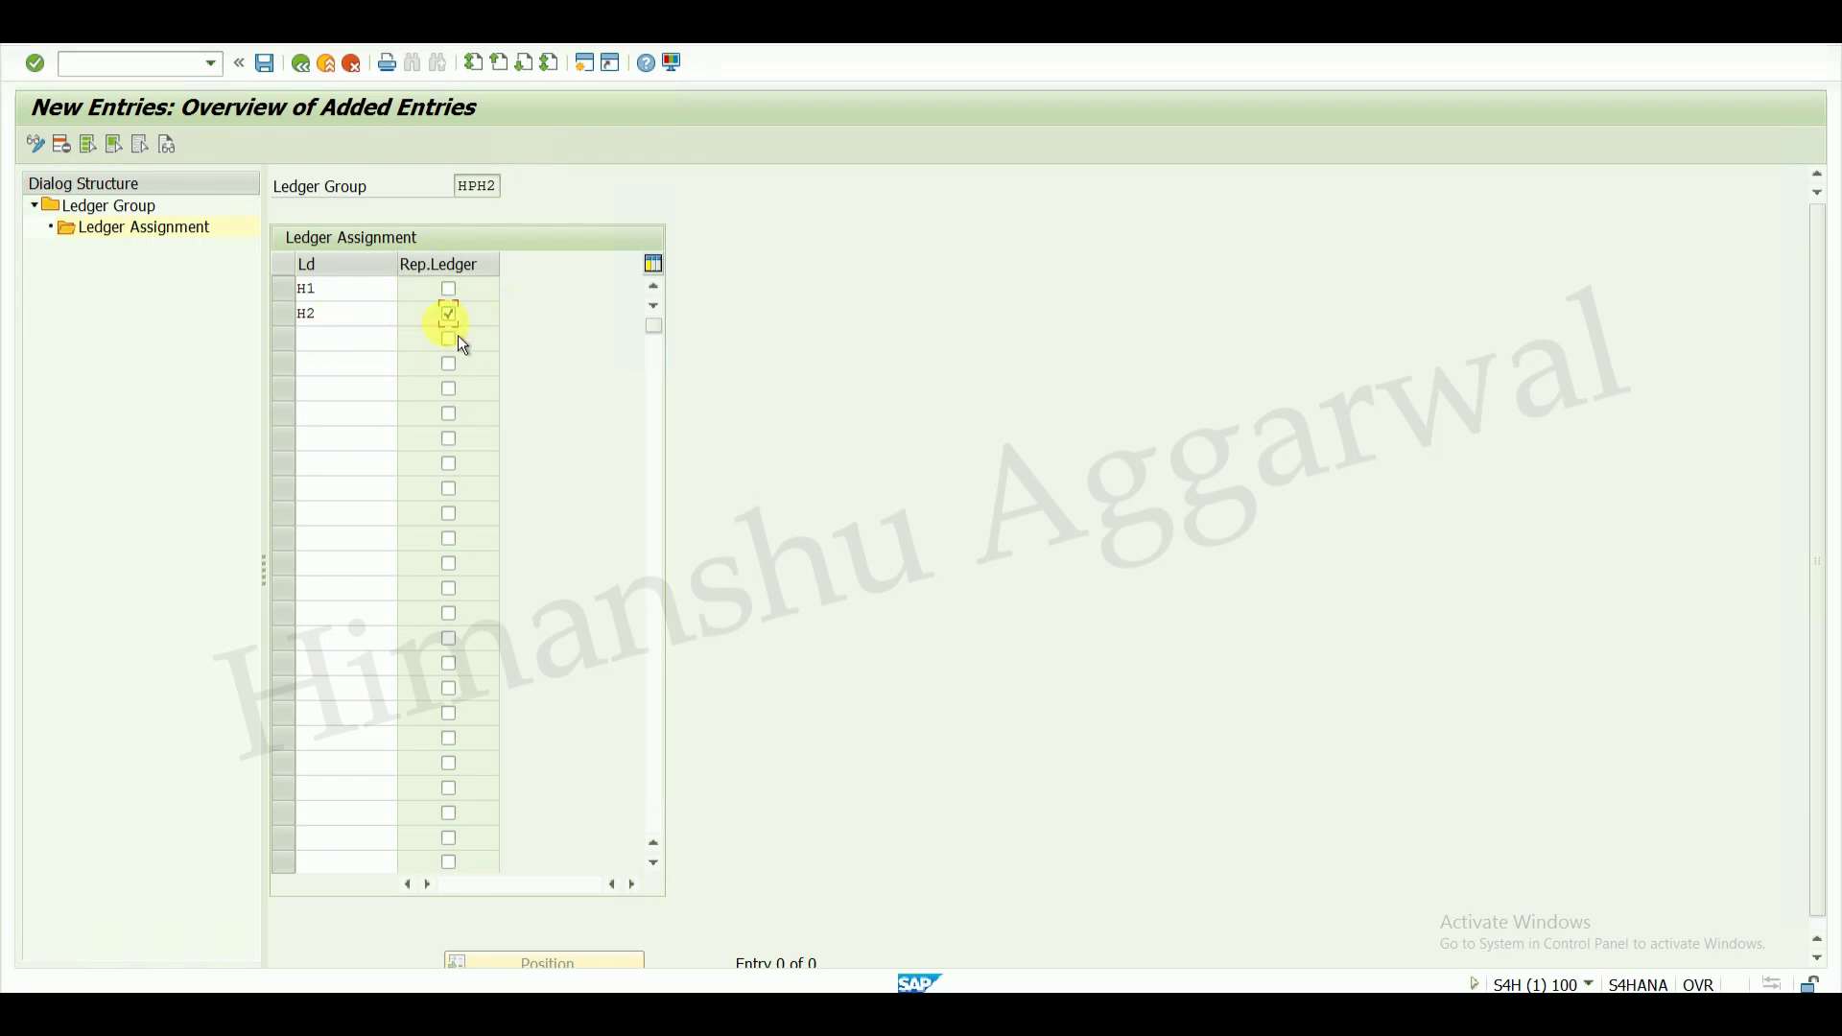
pyautogui.press('Return')
pyautogui.click(268, 69)
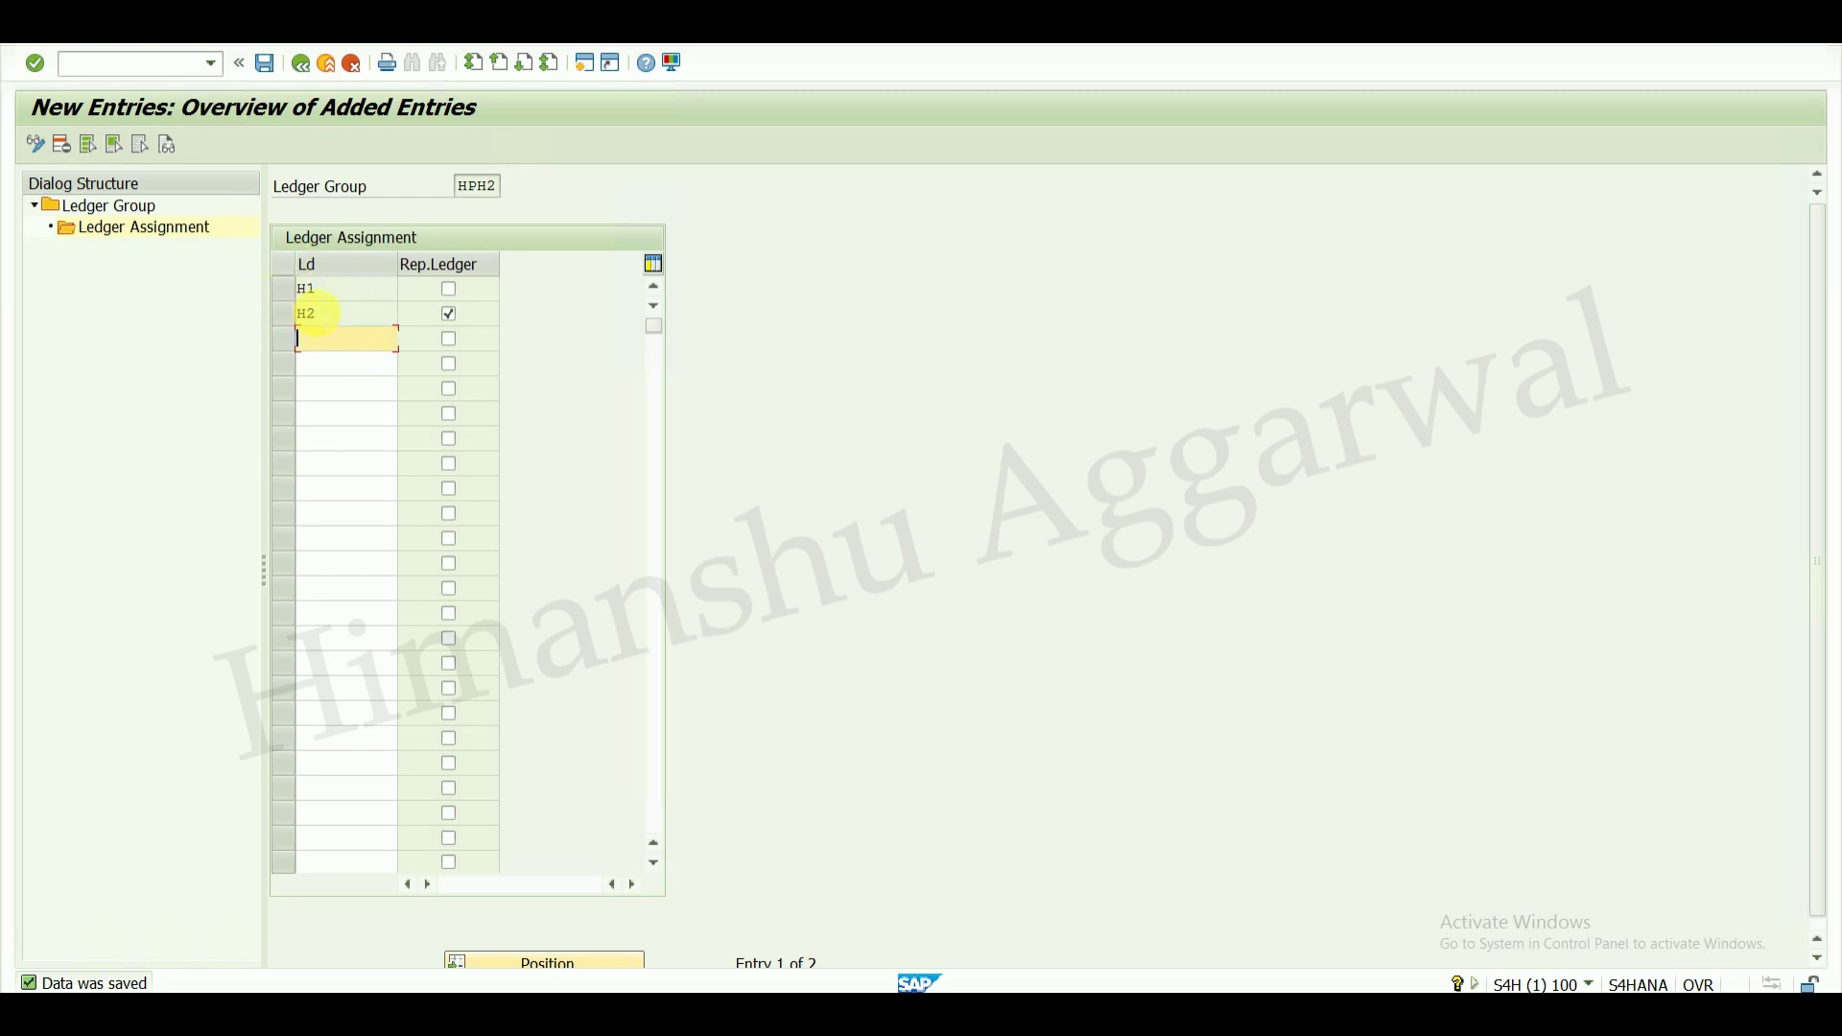
pyautogui.click(313, 77)
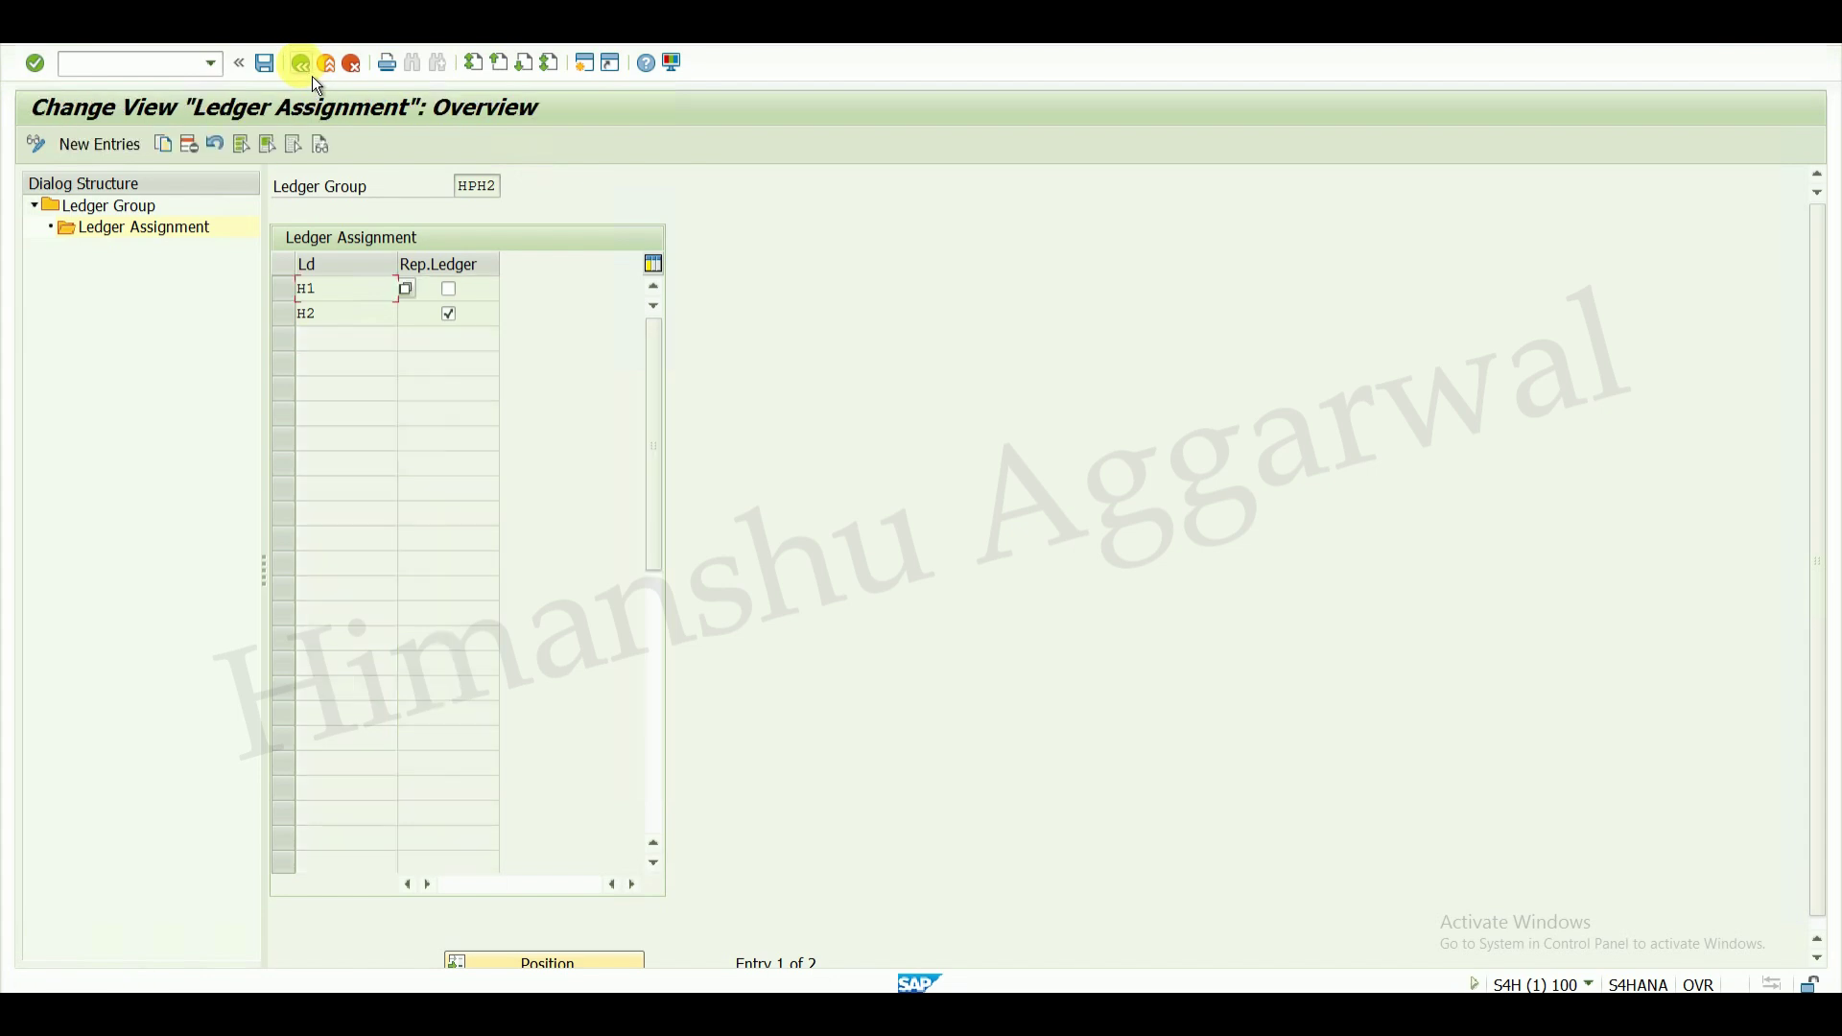
pyautogui.click(313, 77)
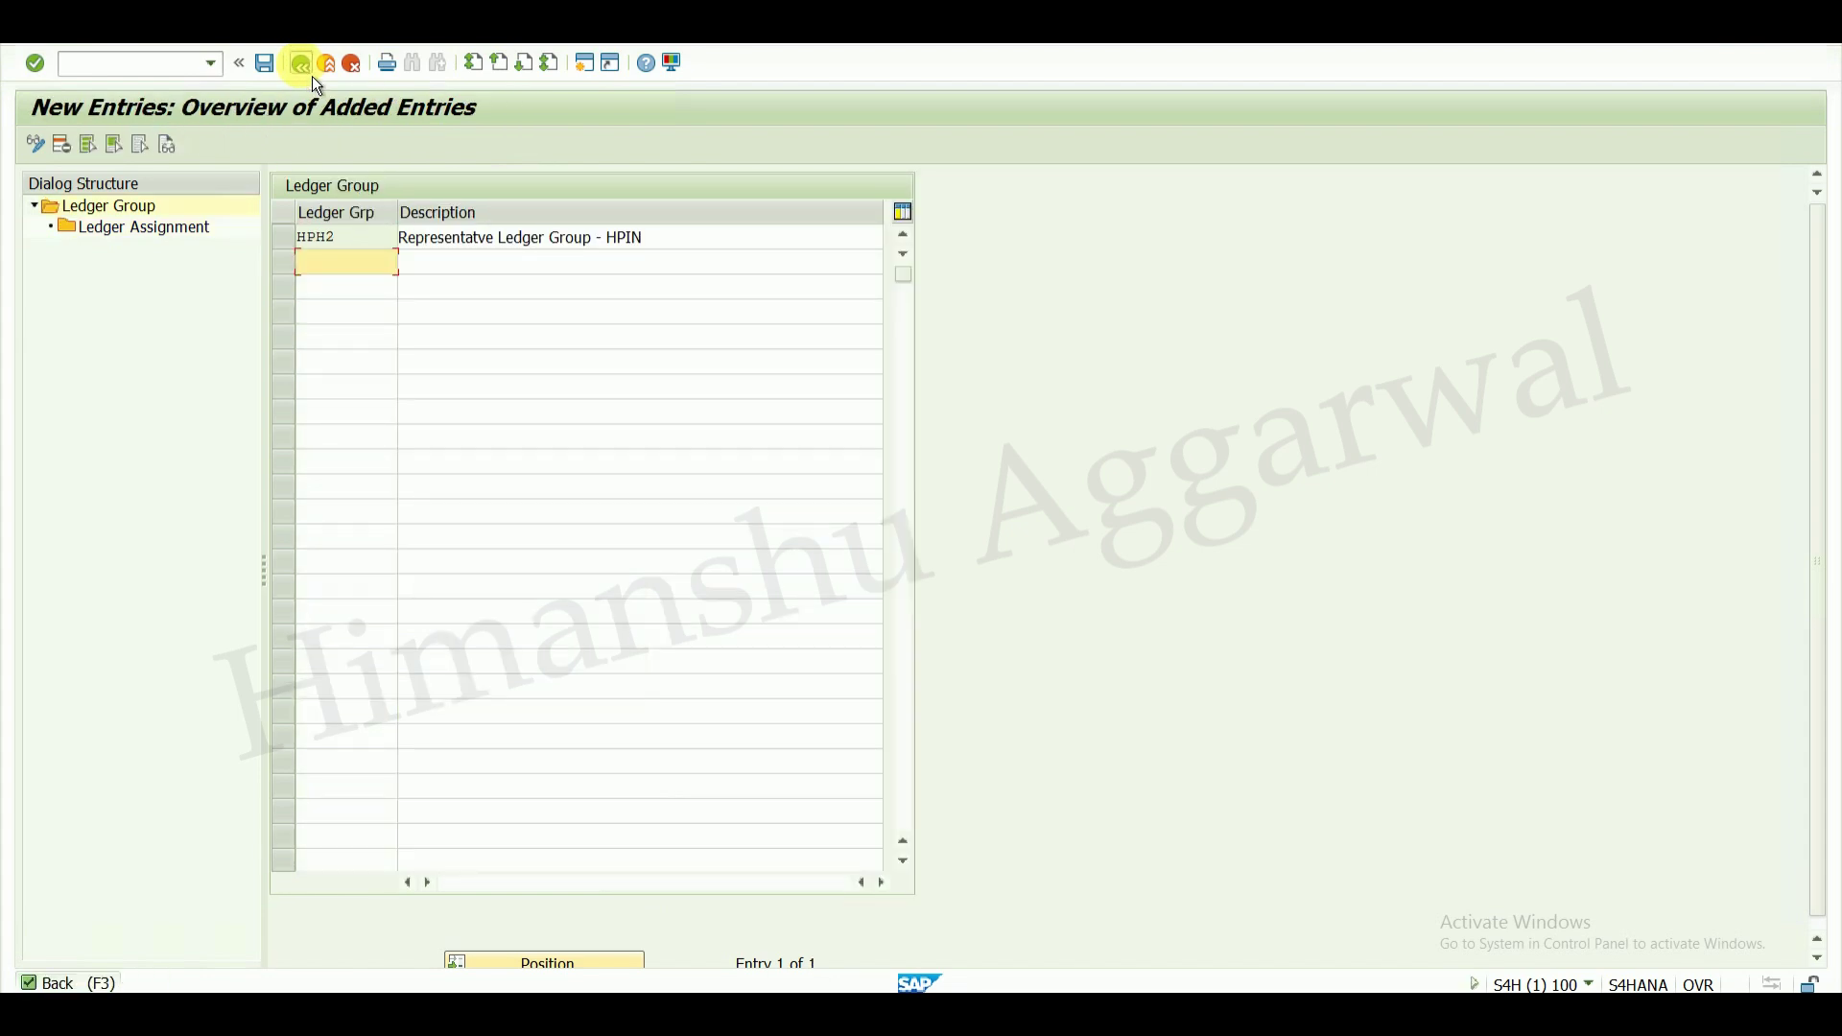
pyautogui.click(313, 76)
pyautogui.click(313, 77)
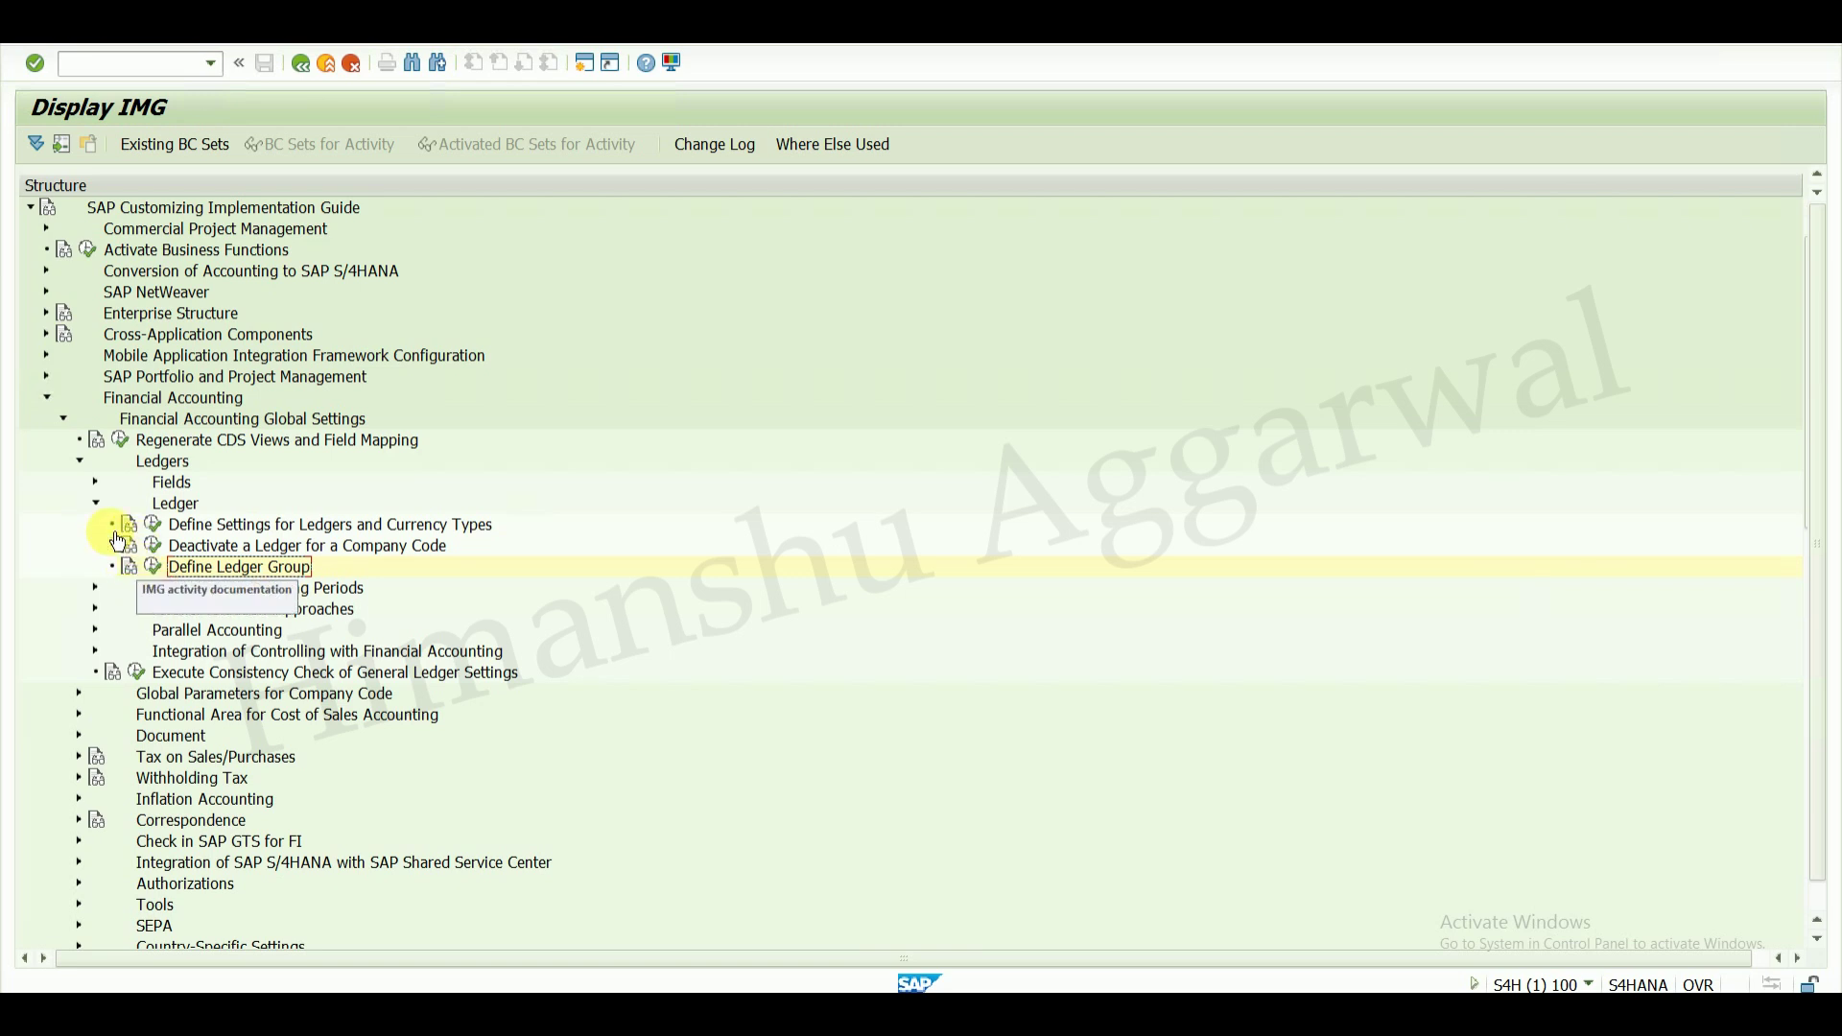
# - Under Parallel Accounting, define a new accounting principle HPH2 named ICA
pyautogui.click(96, 502)
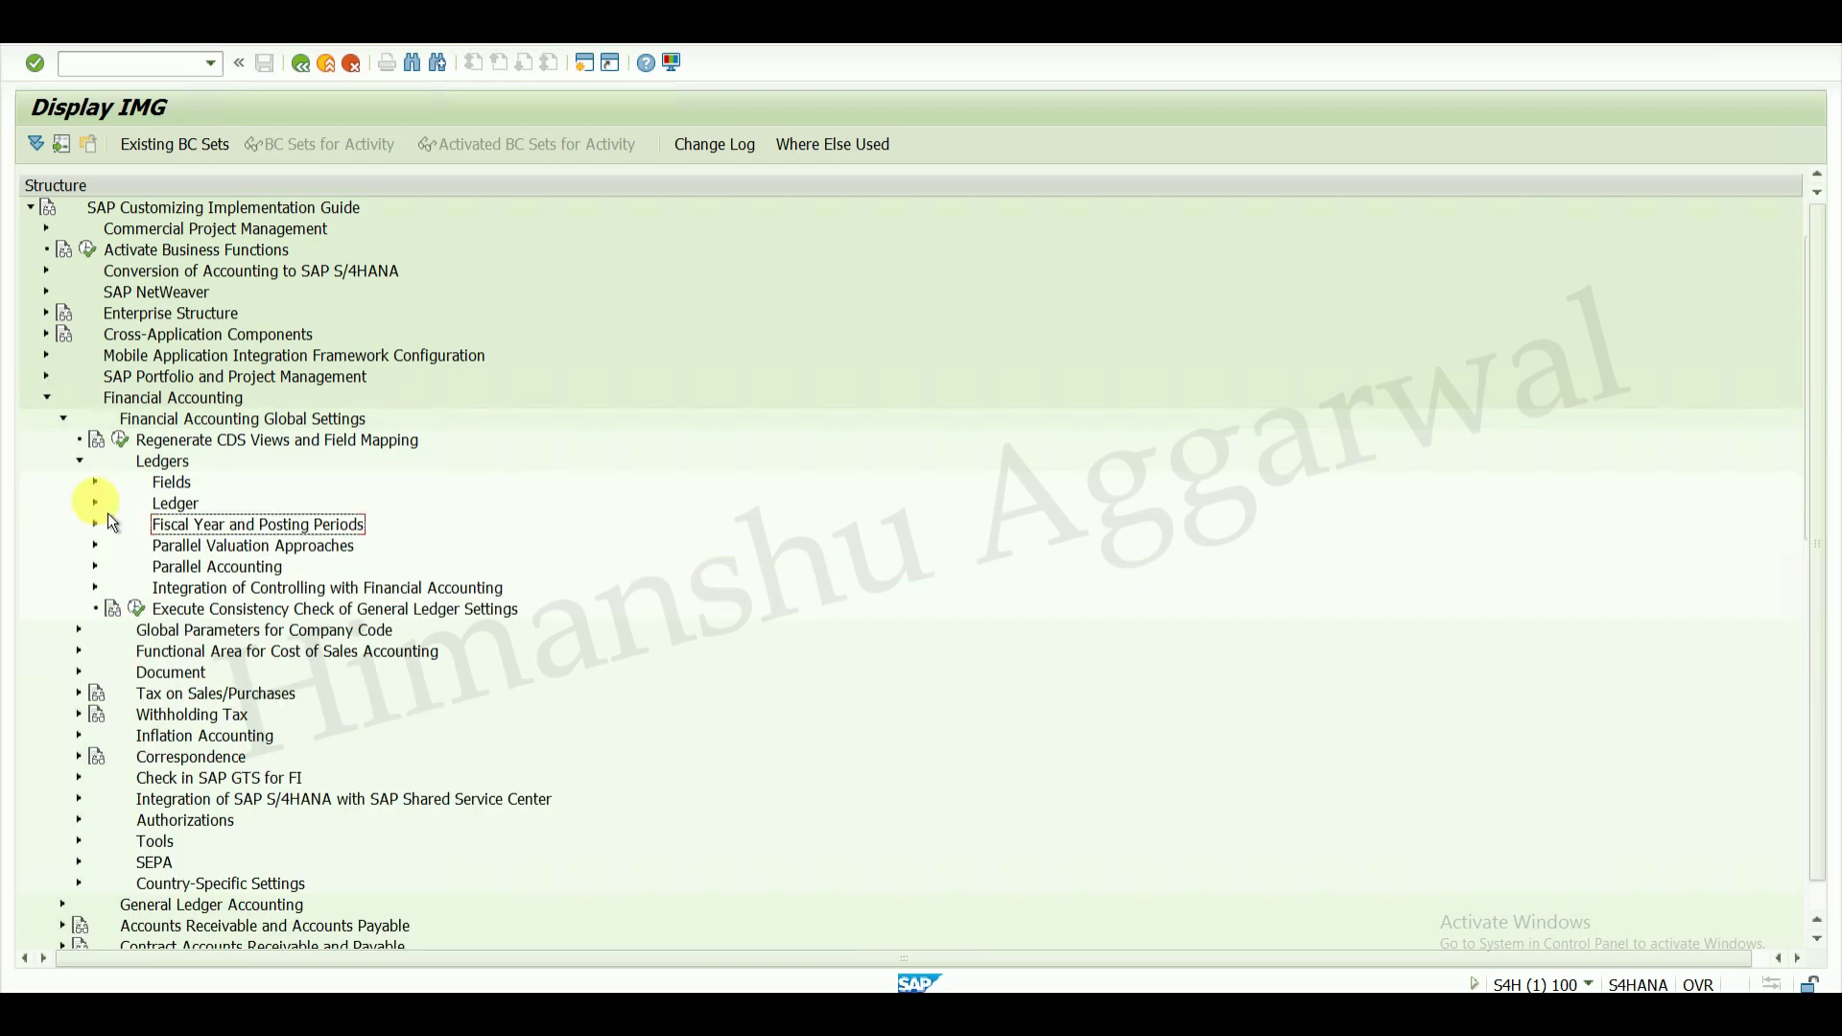
pyautogui.click(106, 579)
pyautogui.click(158, 591)
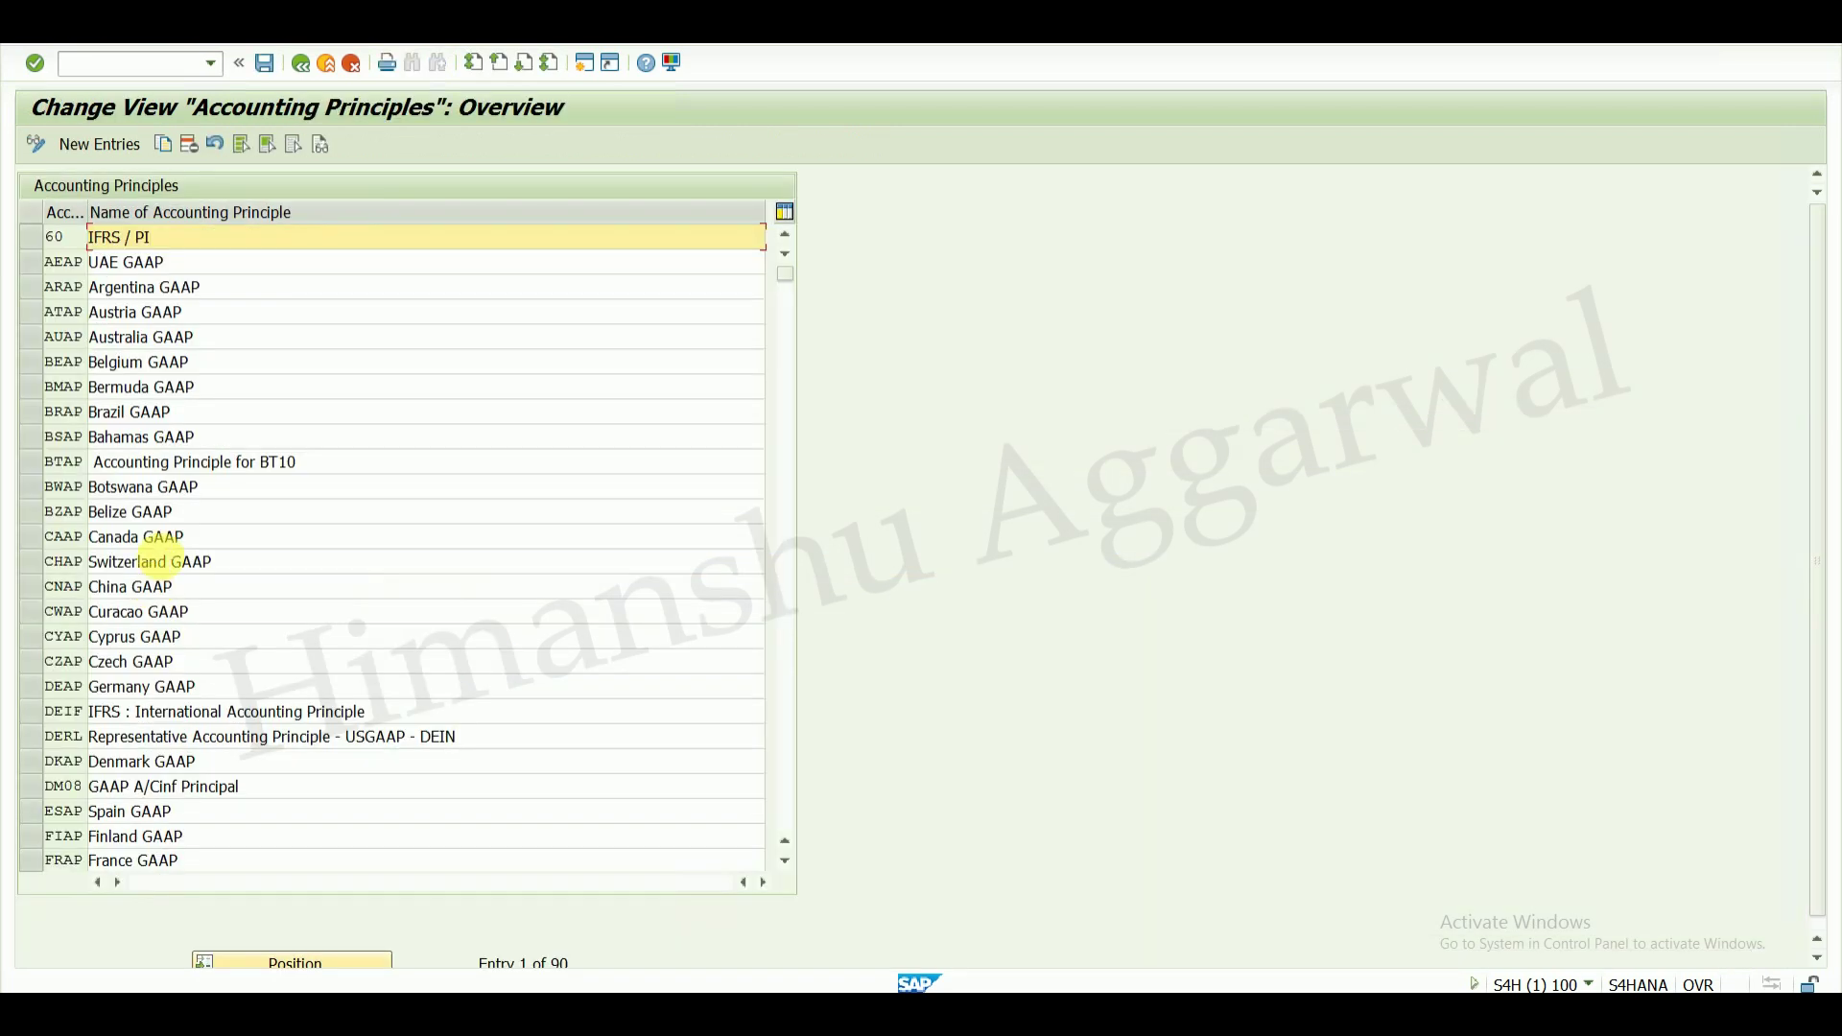
pyautogui.click(100, 144)
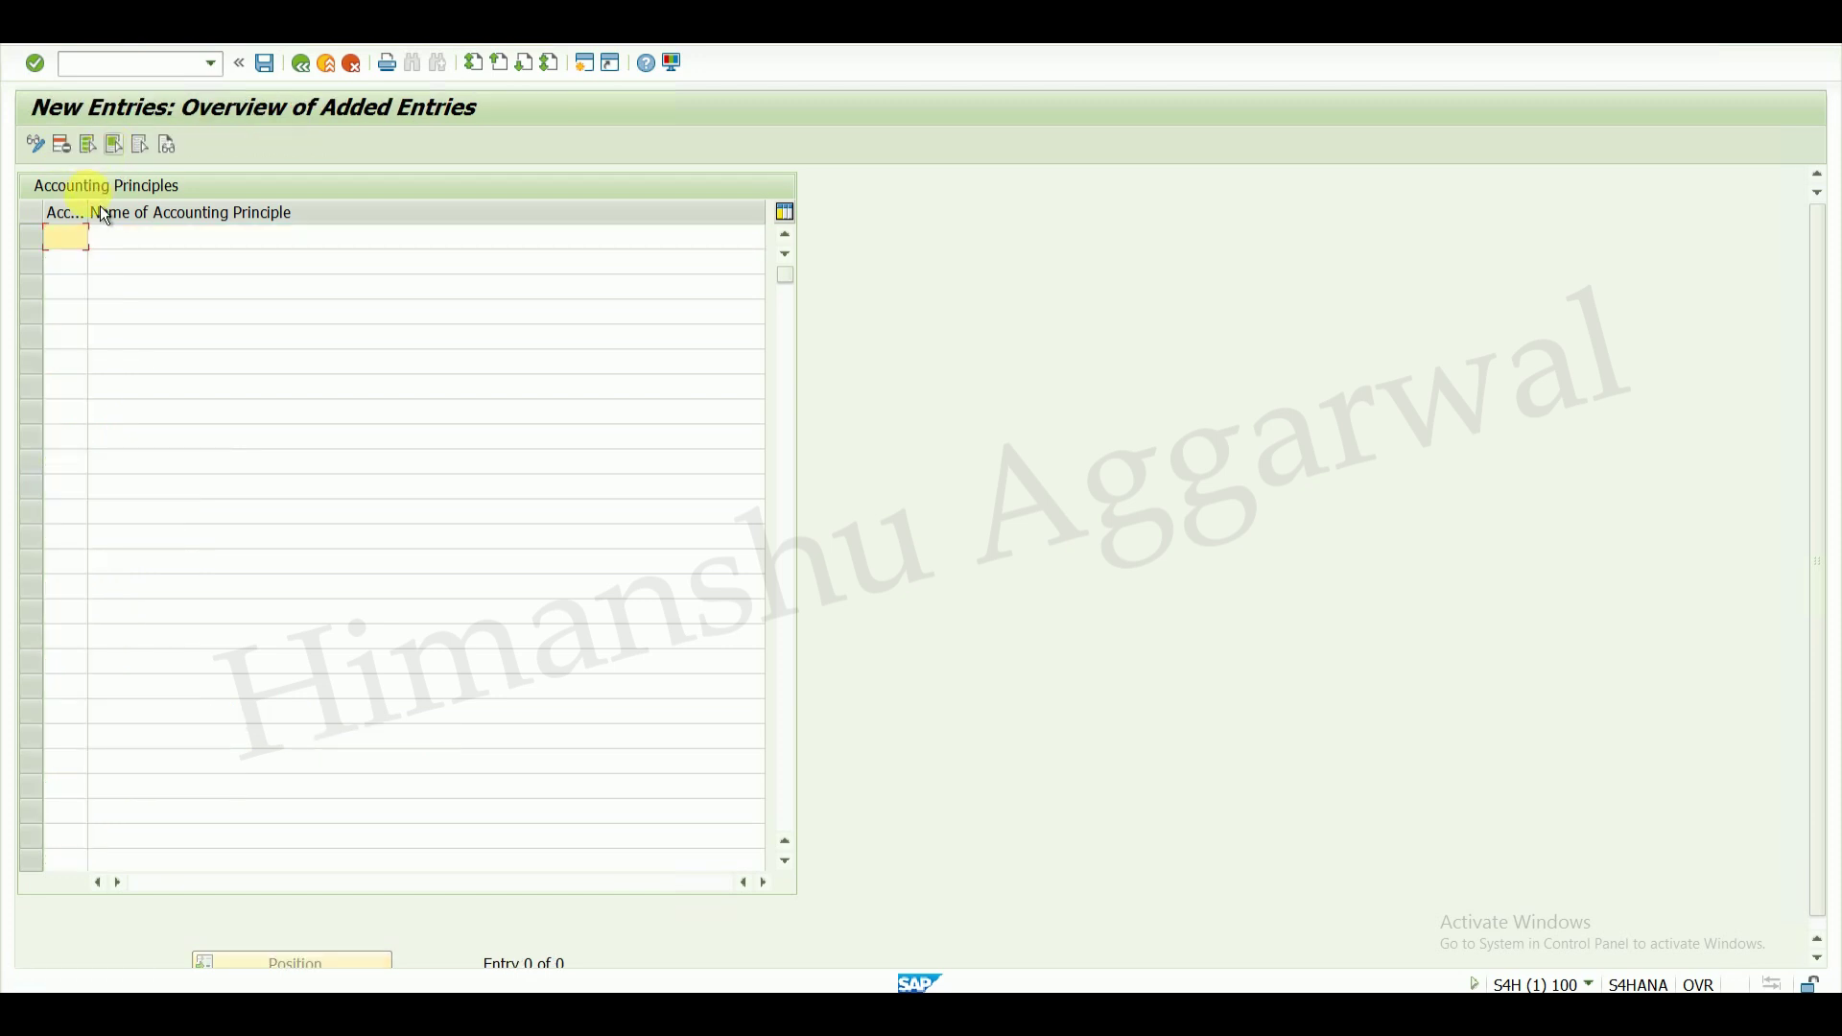
pyautogui.write('HPH2')
pyautogui.click(187, 237)
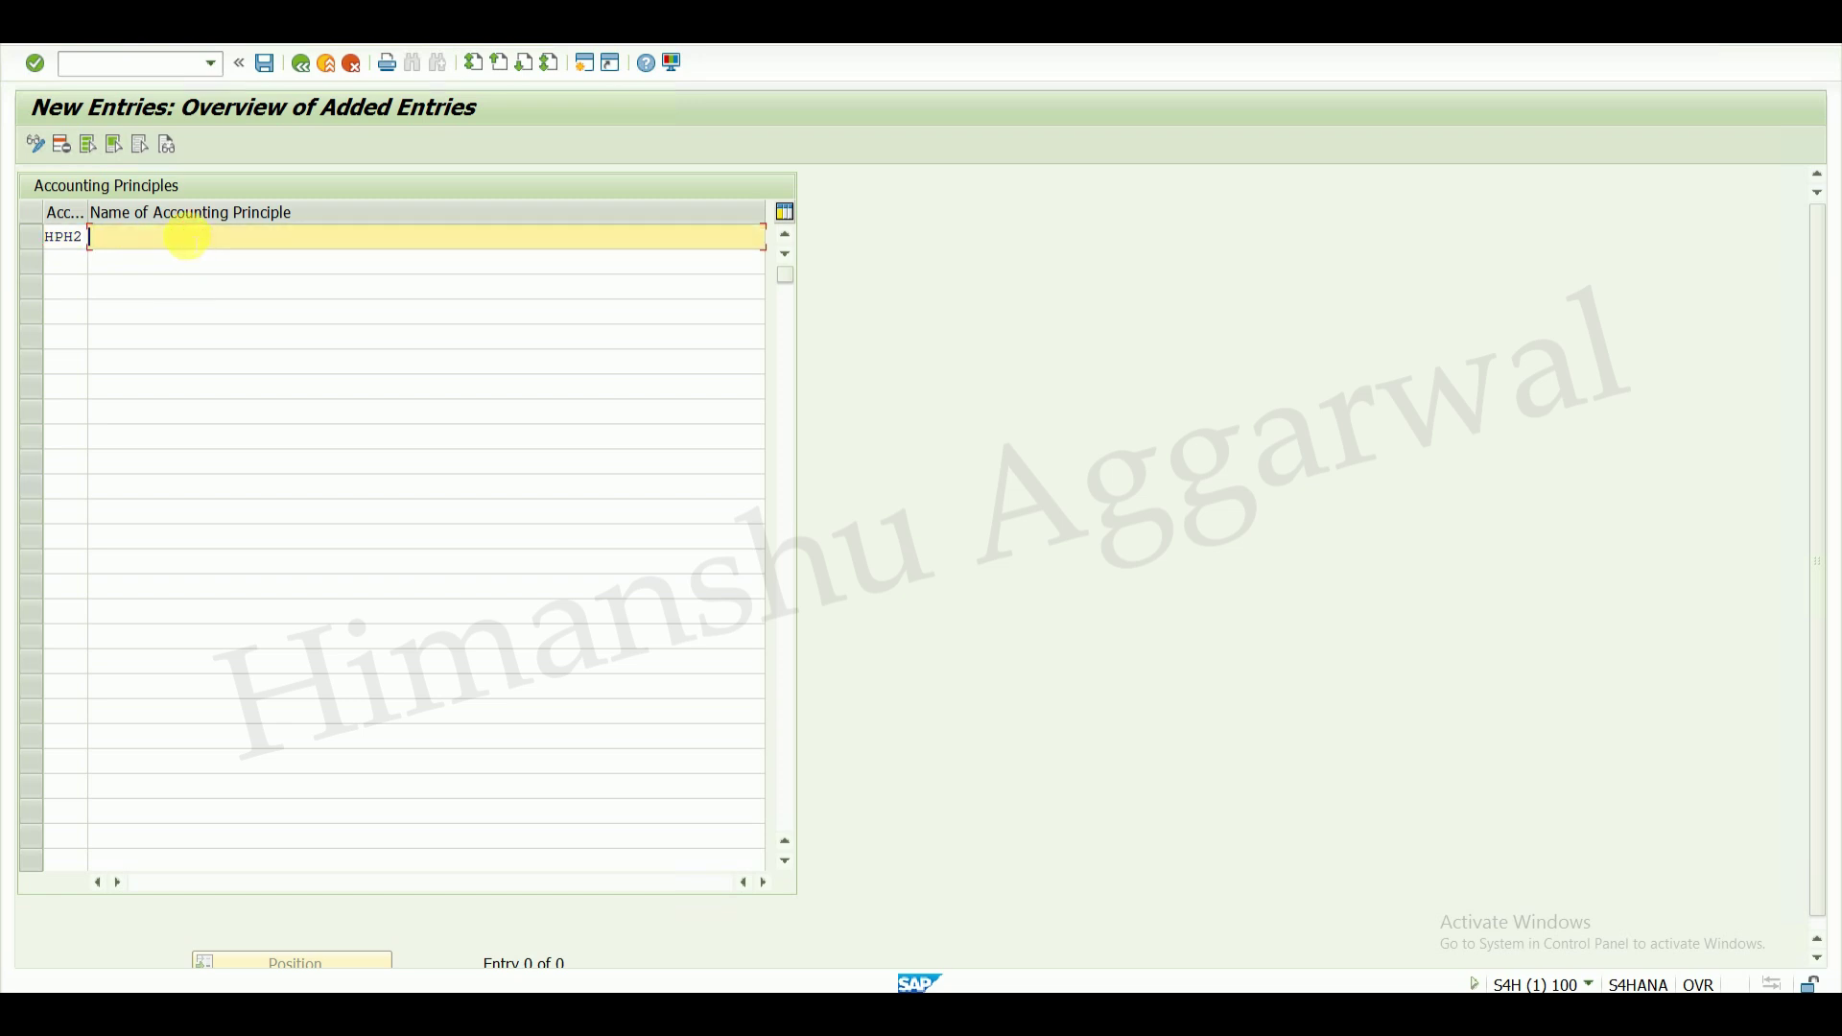
pyautogui.write('aC')
pyautogui.press('BackSpace')
pyautogui.press('BackSpace')
pyautogui.write('ICA')
pyautogui.press('Return')
# - Save the new accounting principle under the proposed customizing request and return to the implementation guide
pyautogui.click(267, 67)
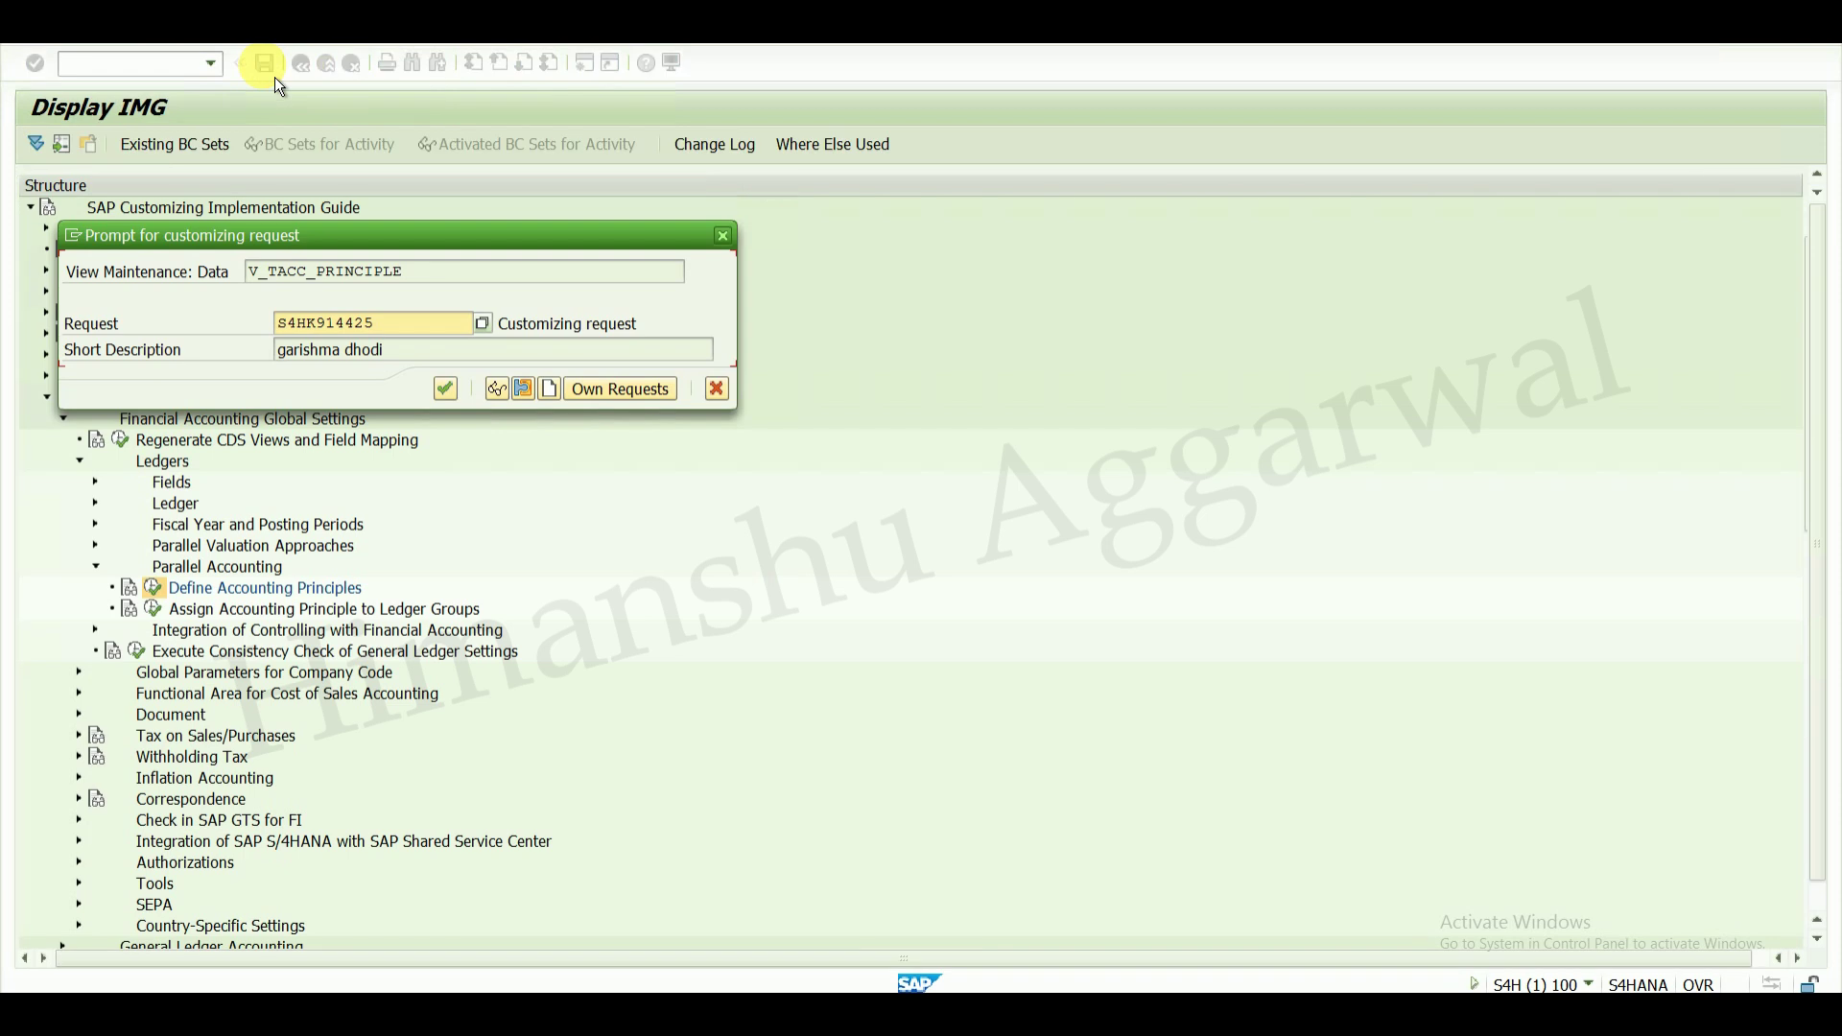
pyautogui.click(445, 388)
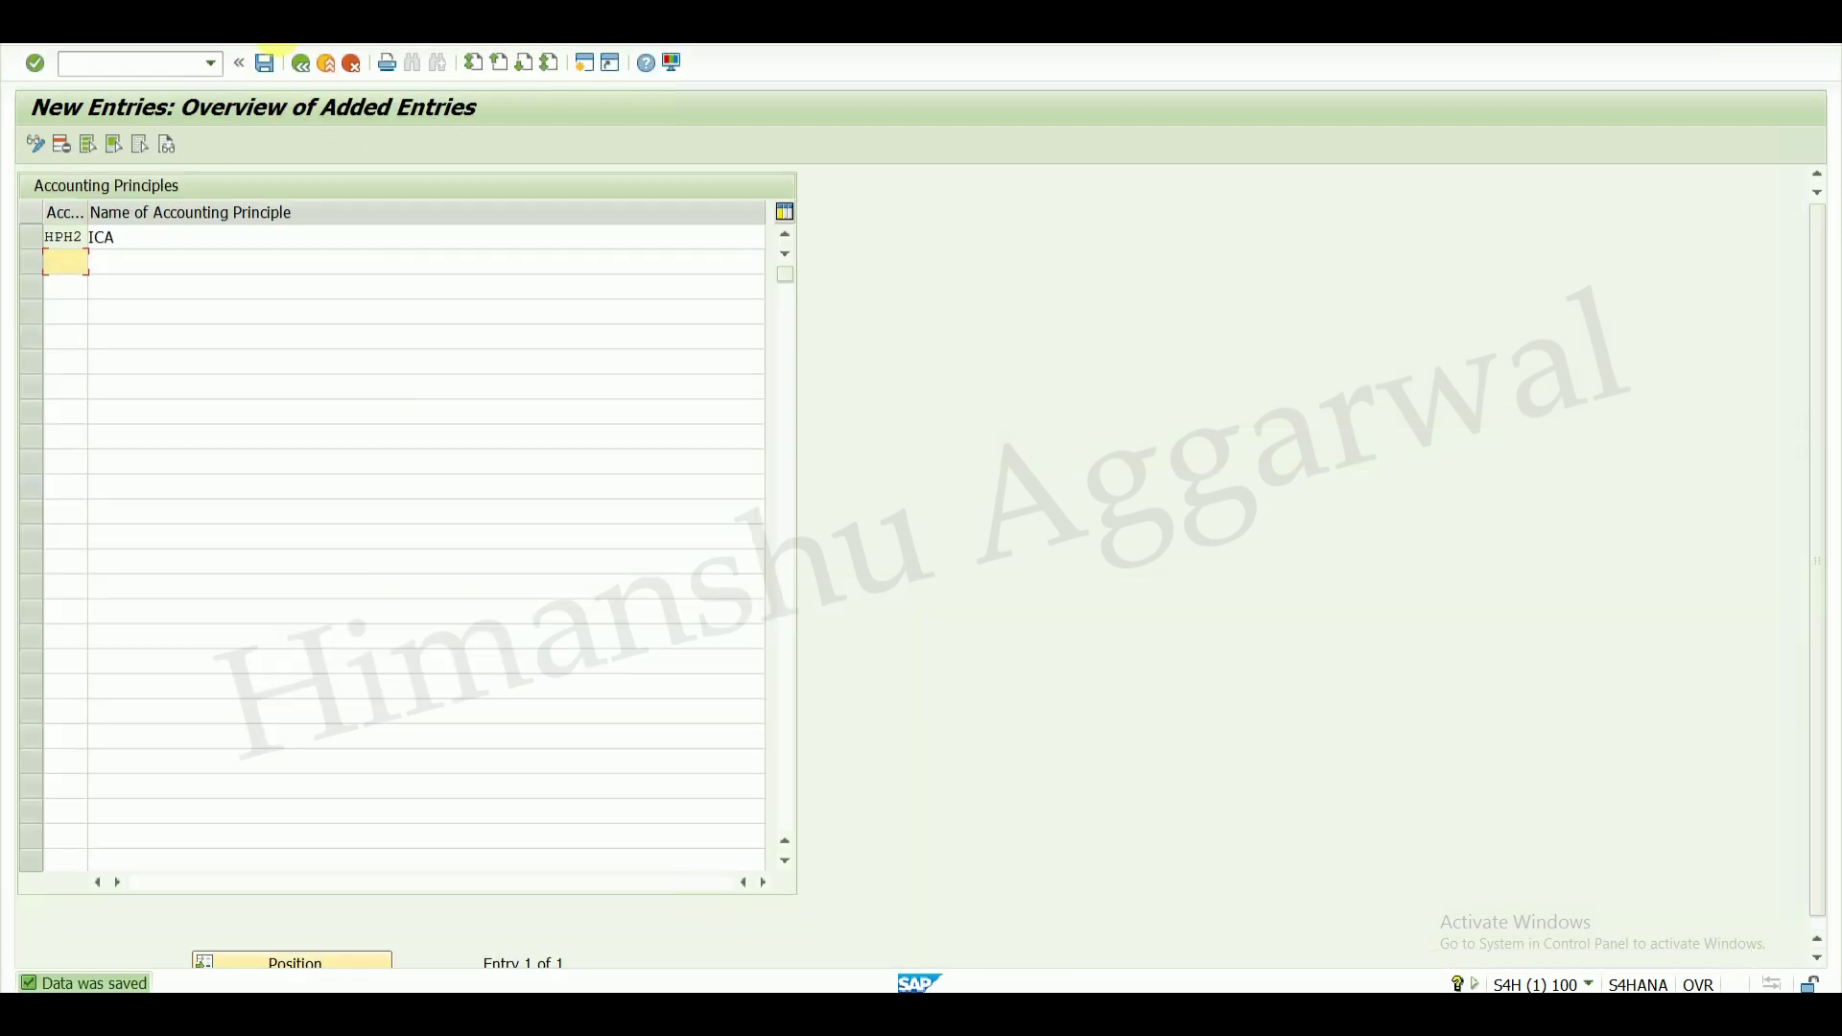
pyautogui.click(303, 66)
pyautogui.click(304, 65)
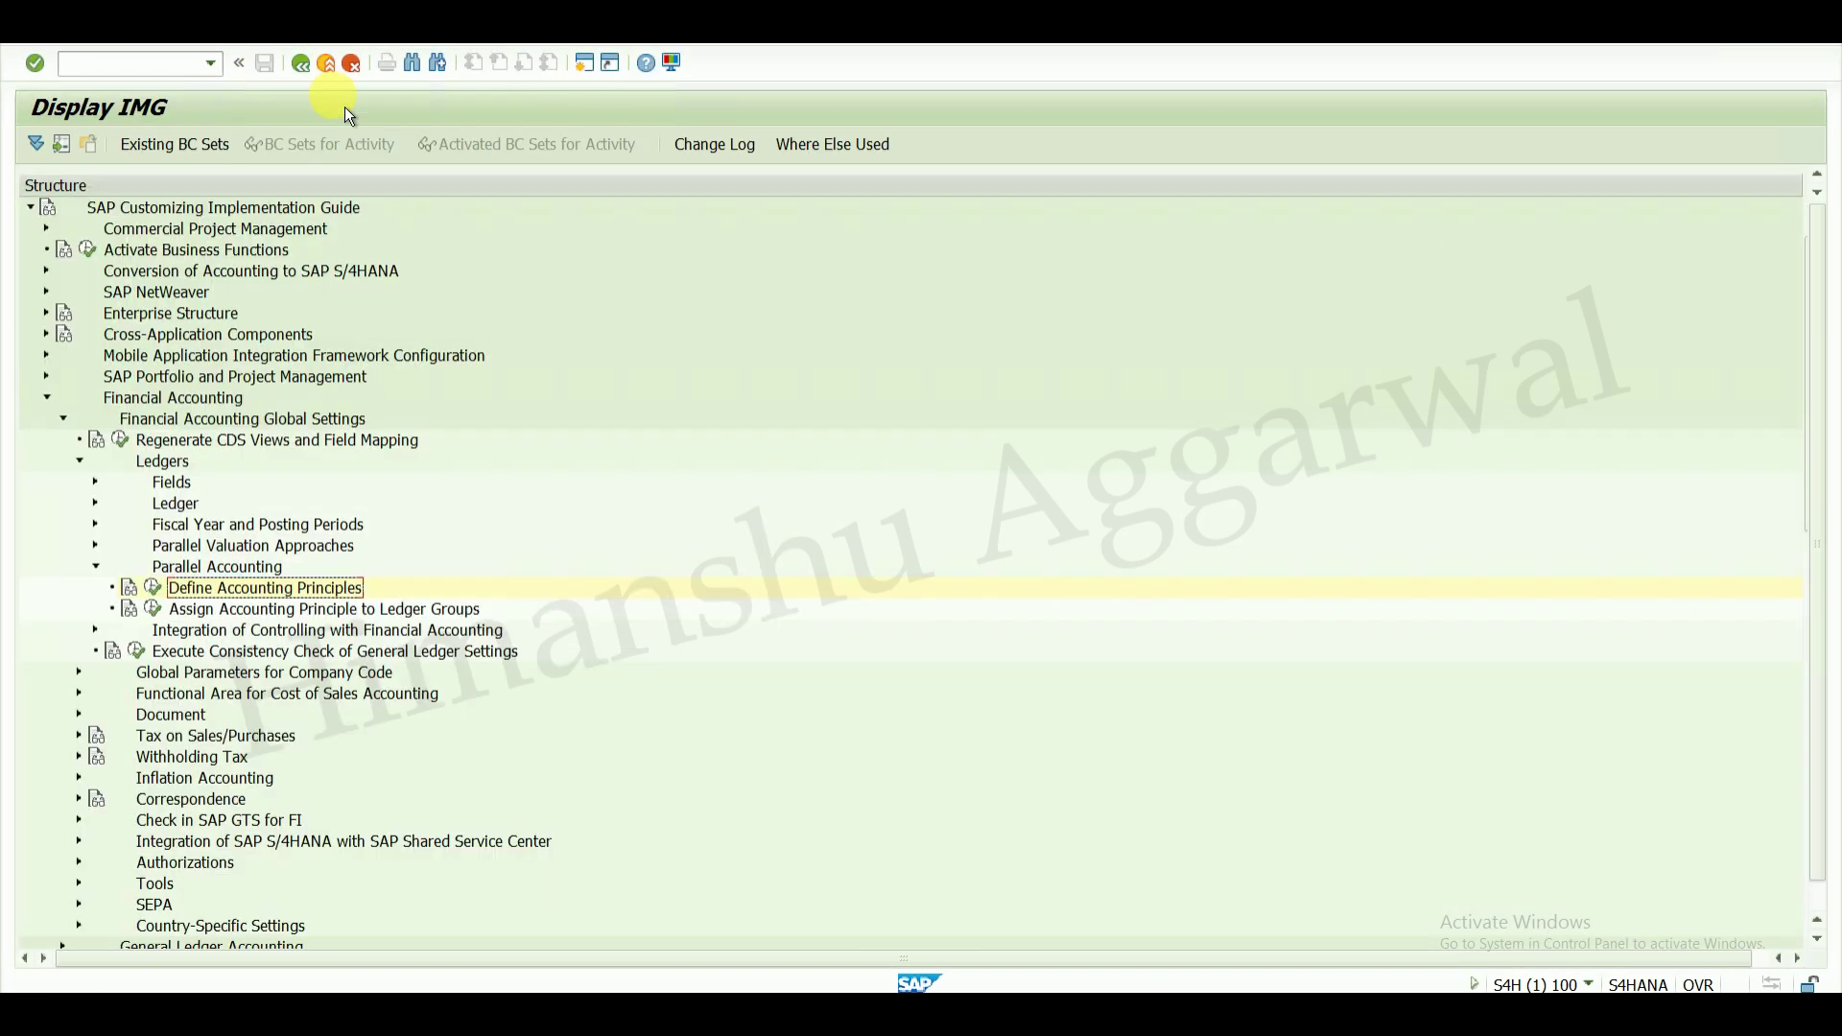
# - Under Assign Accounting Principle to Ledger Groups, add an entry assigning accounting principle HPH2 to target ledger group HPH2
pyautogui.click(152, 609)
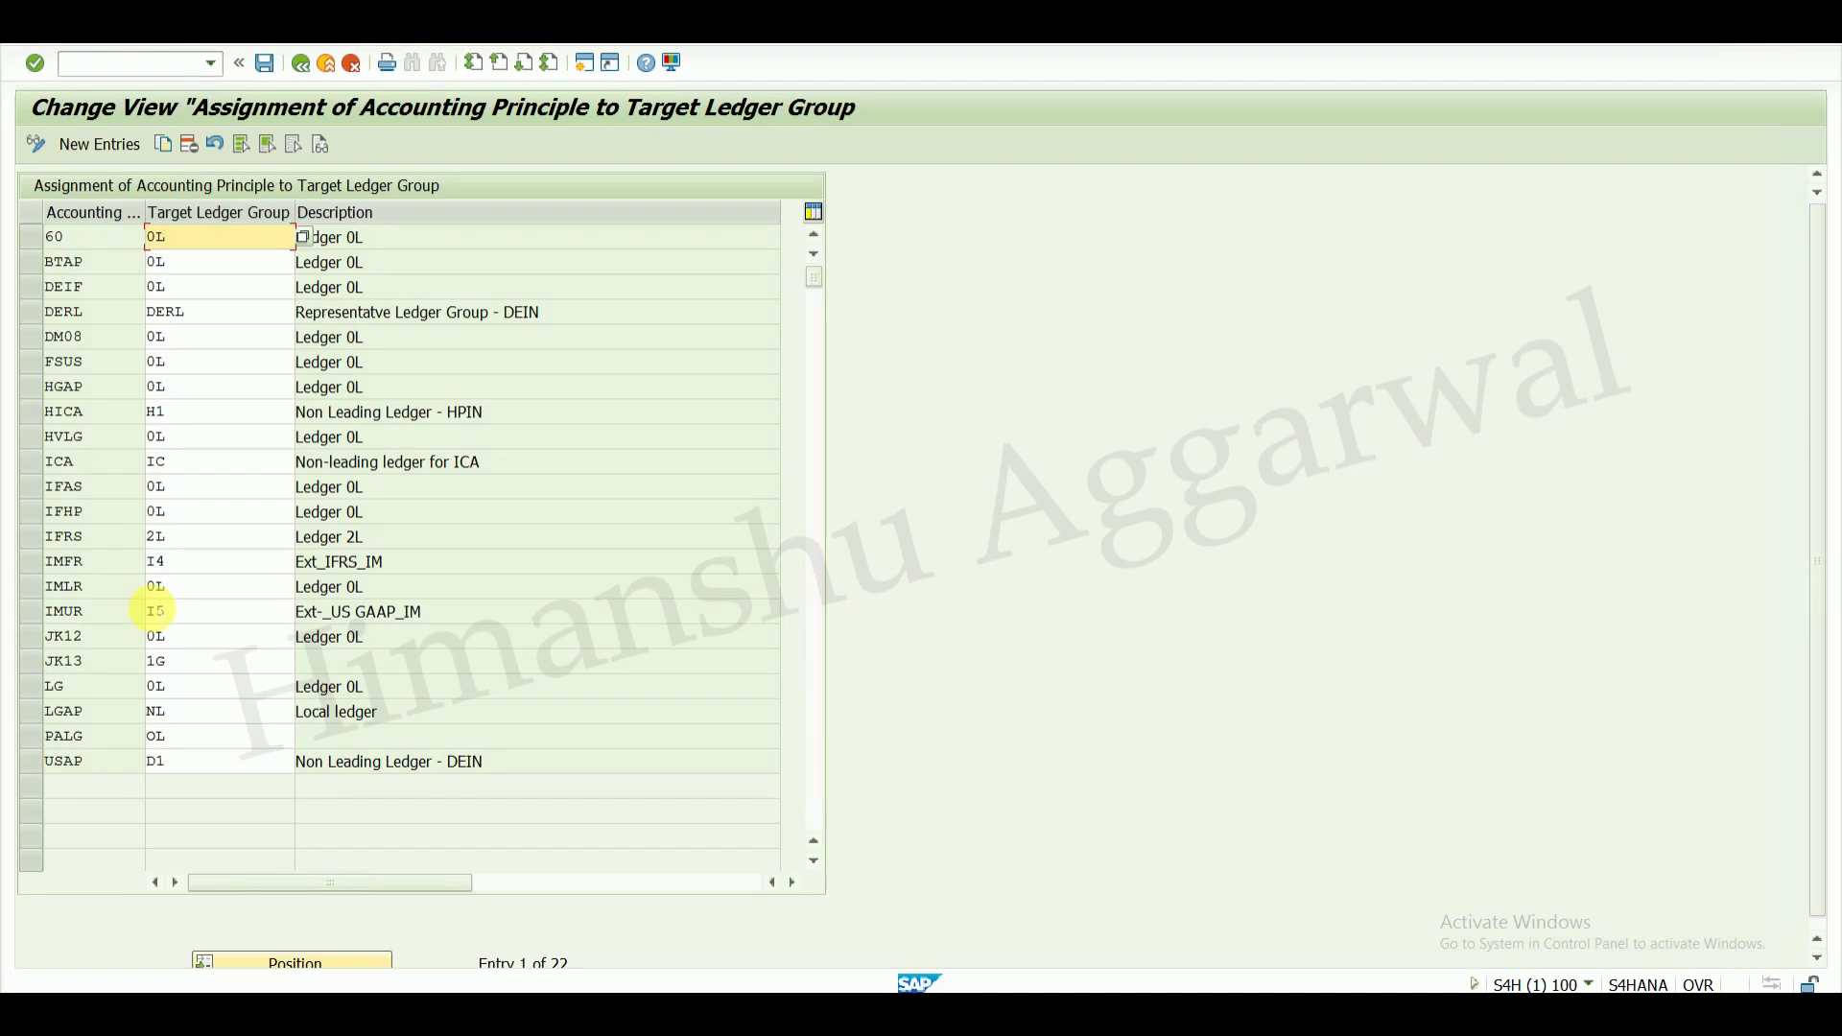
pyautogui.click(115, 146)
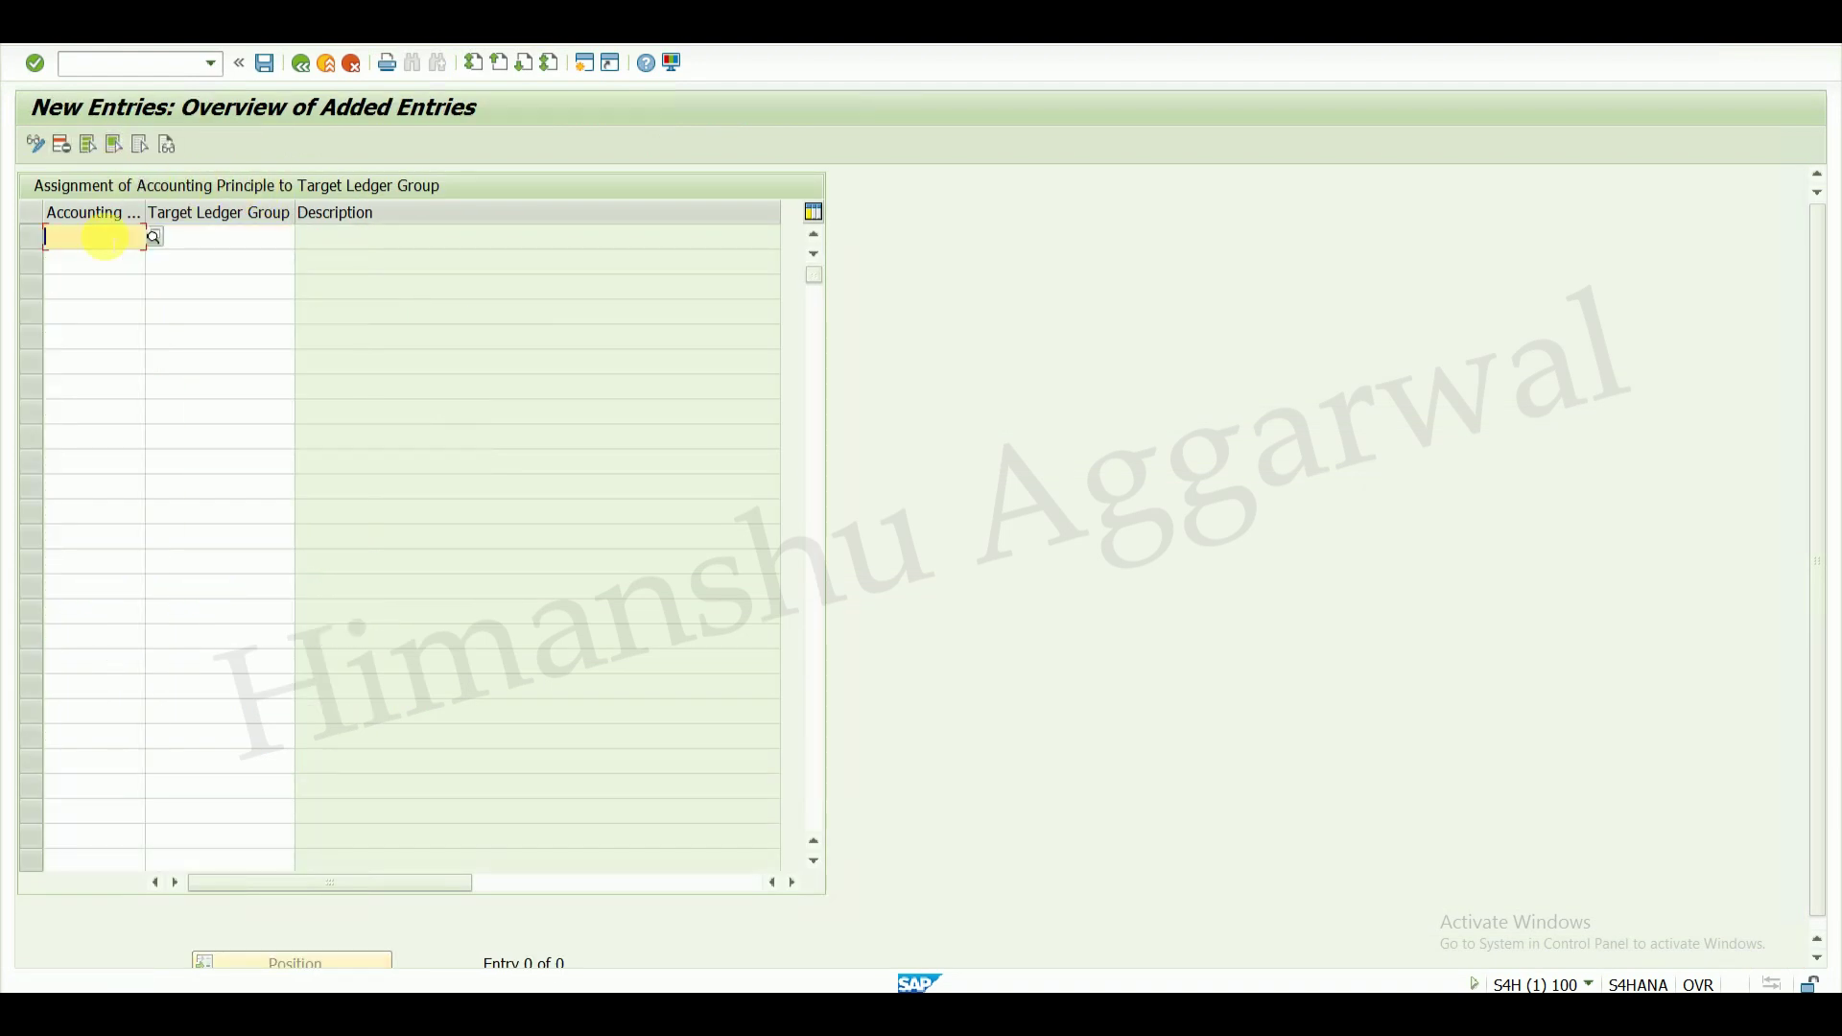
pyautogui.write('hph1')
pyautogui.press('BackSpace')
pyautogui.write('2')
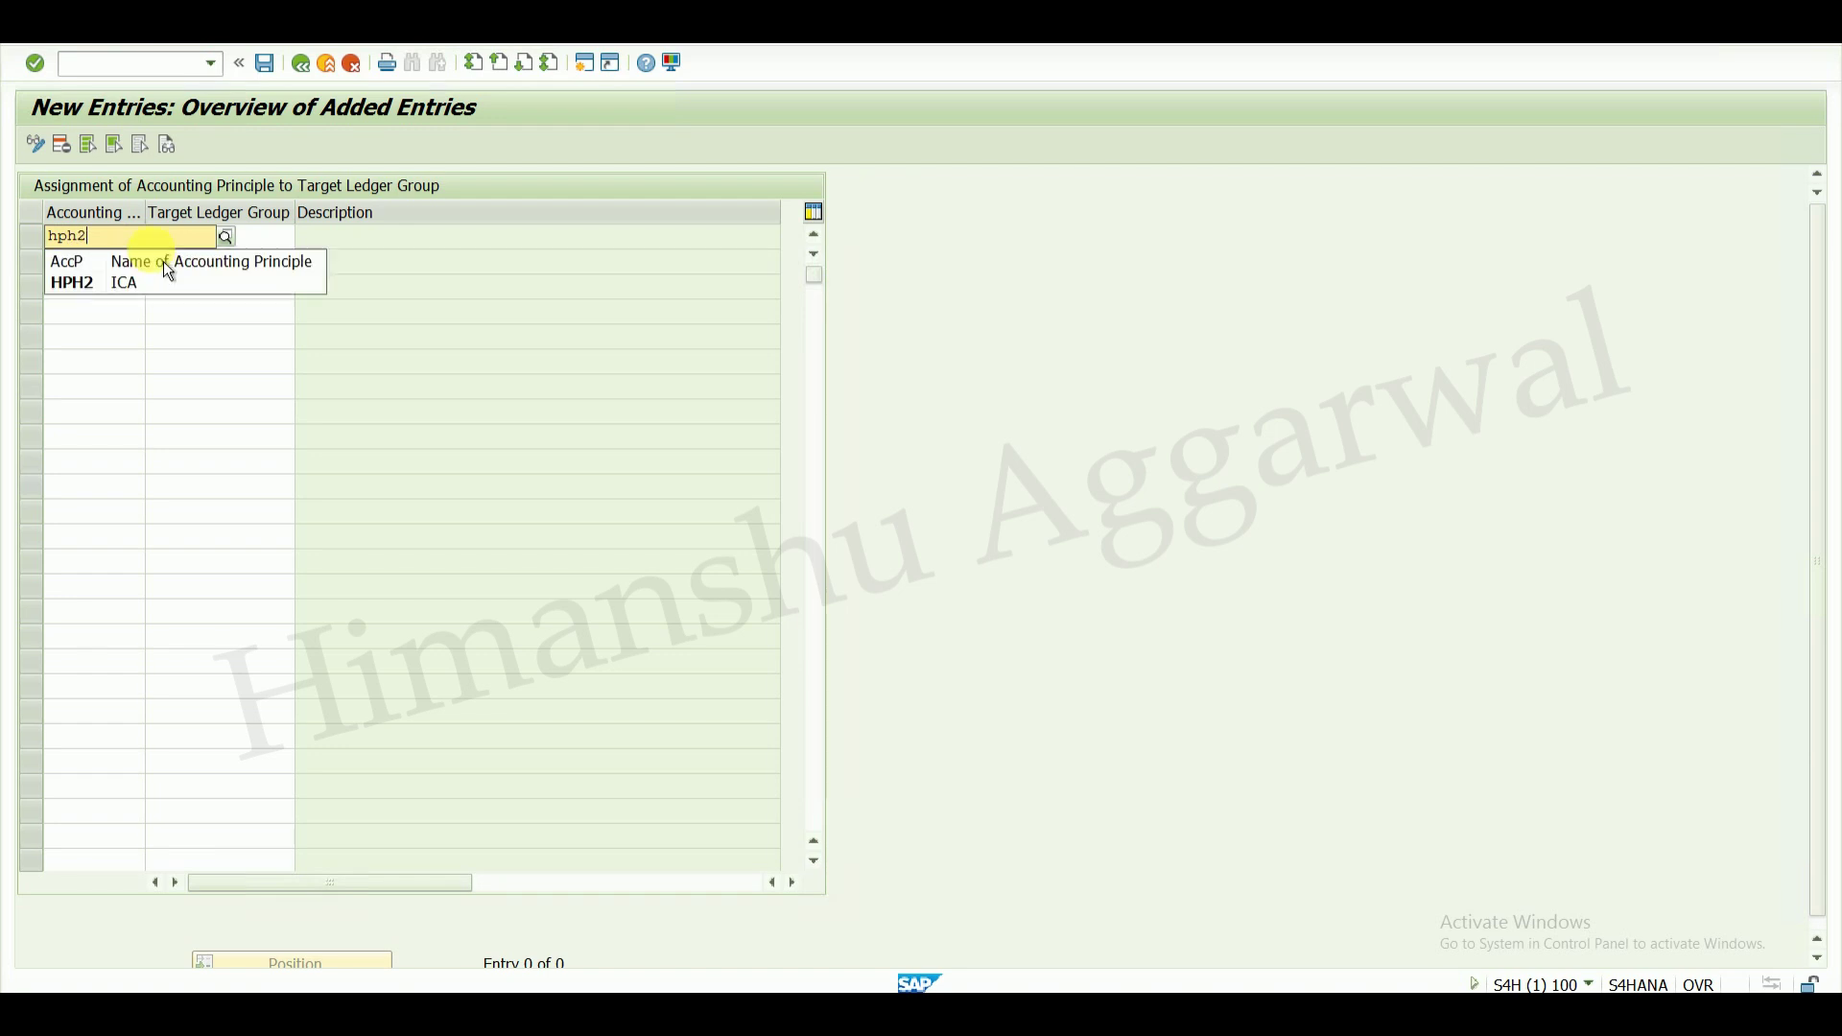
pyautogui.click(144, 284)
pyautogui.click(242, 237)
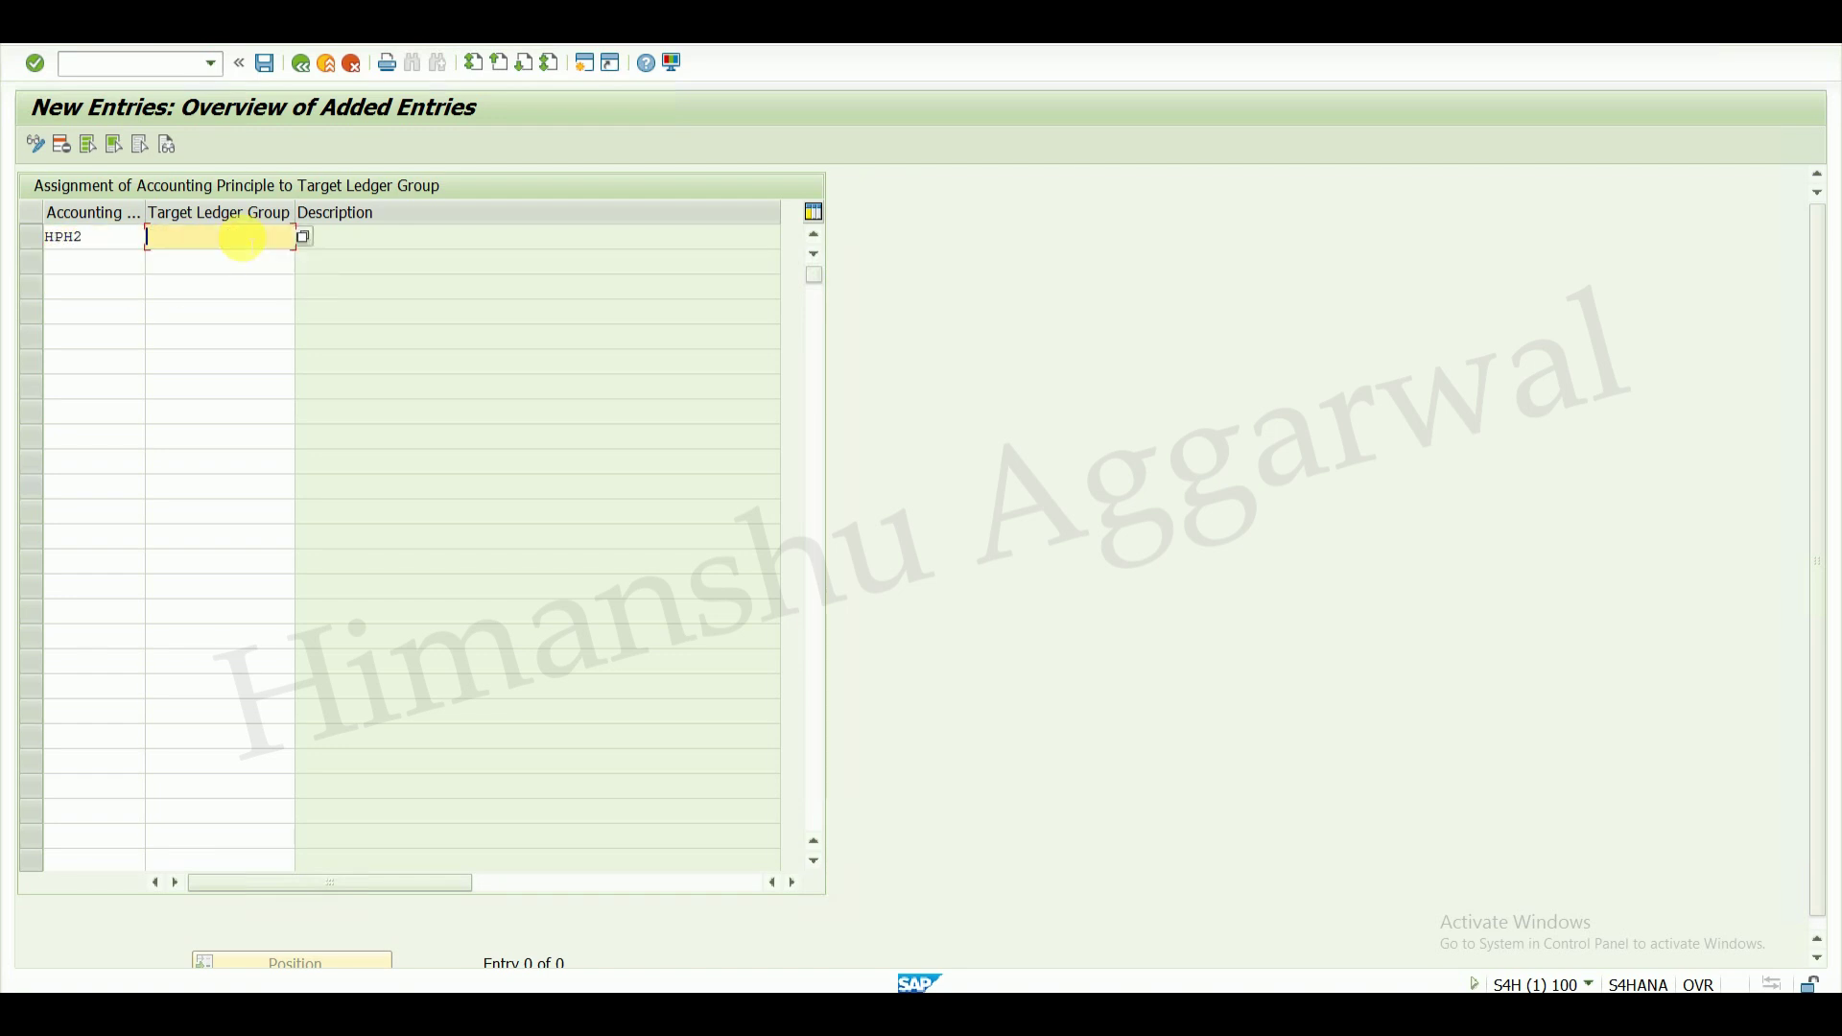
pyautogui.write('hph2')
pyautogui.press('Return')
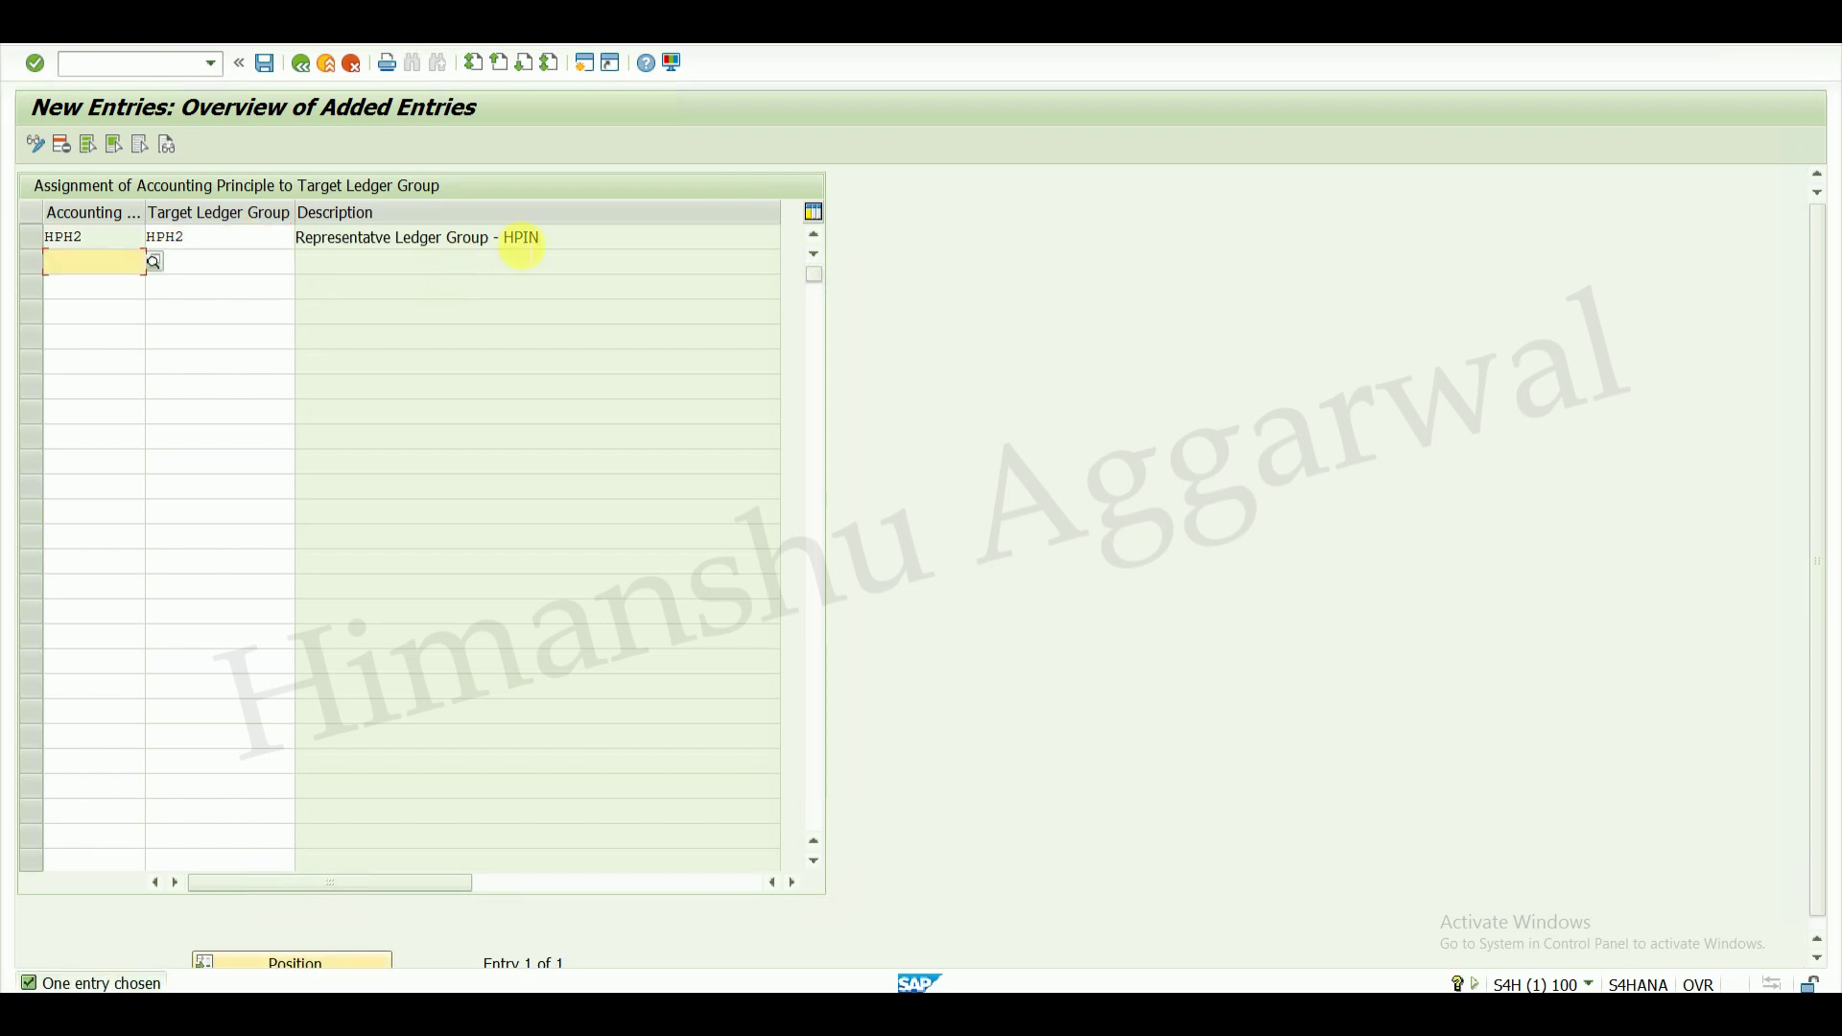
# - Save the ledger group assignment under the proposed customizing request and return to the implementation guide
pyautogui.click(266, 64)
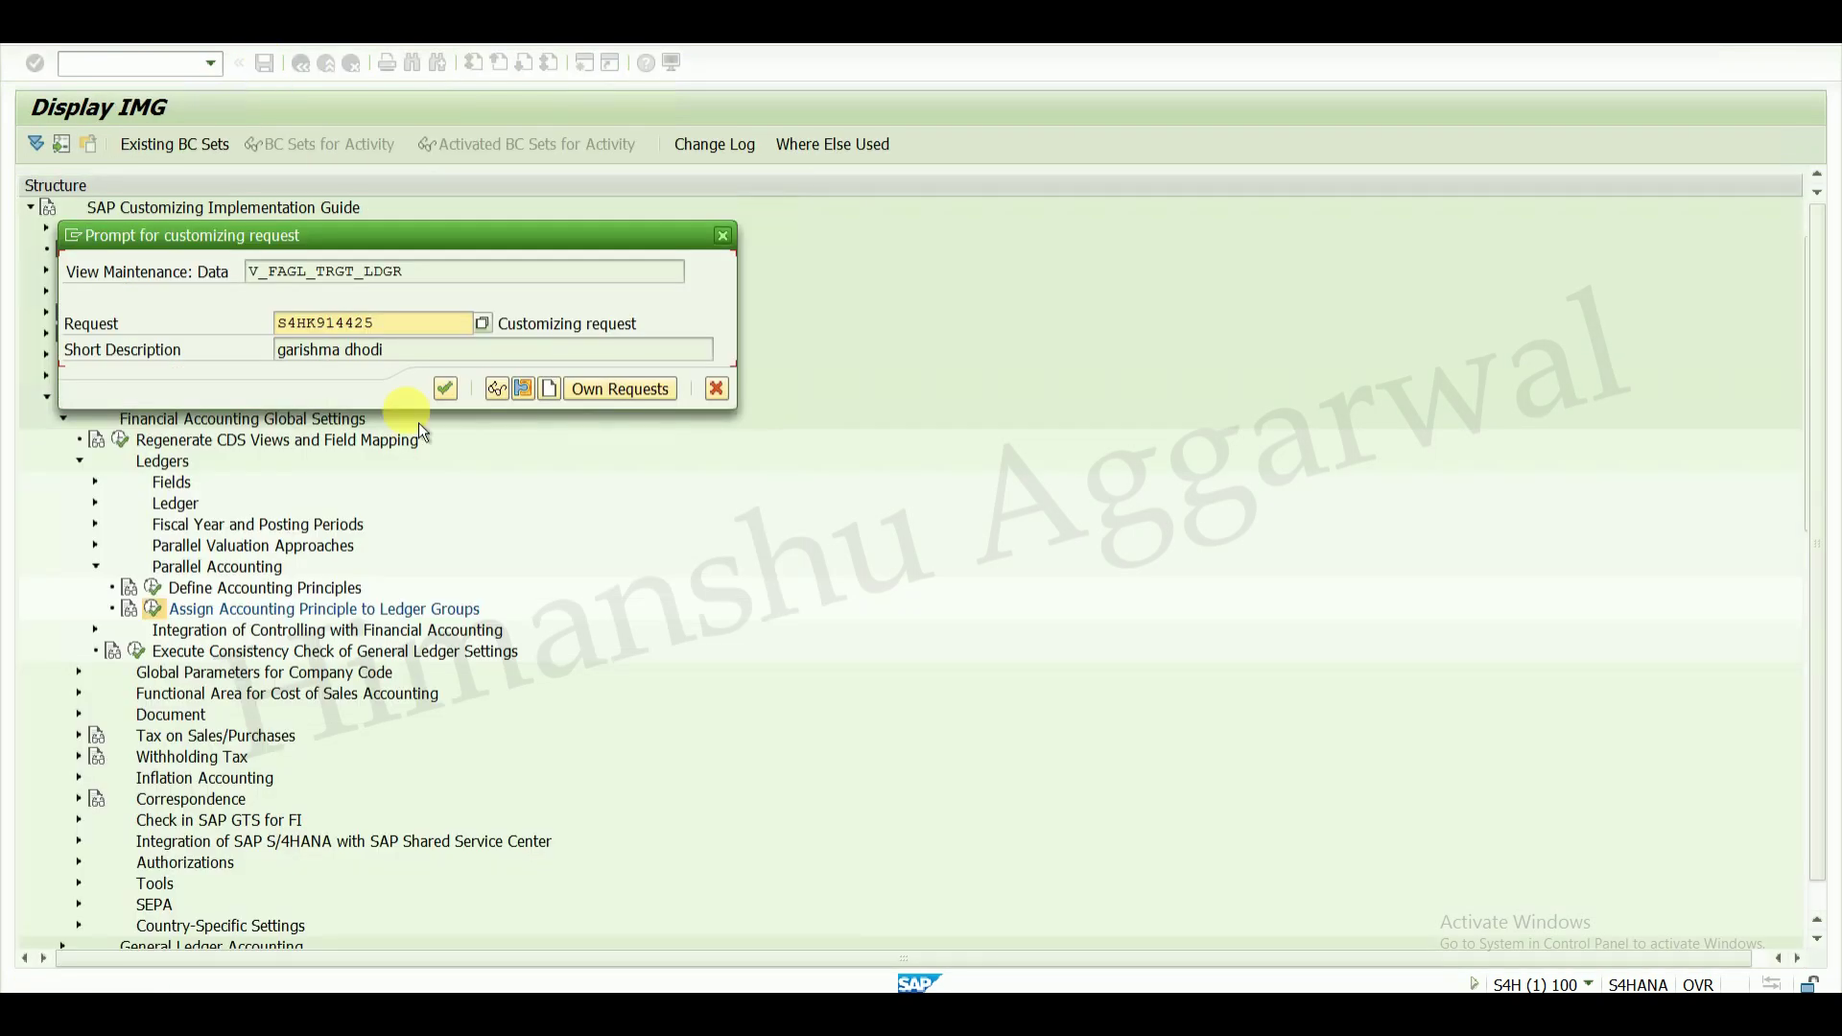
pyautogui.click(445, 387)
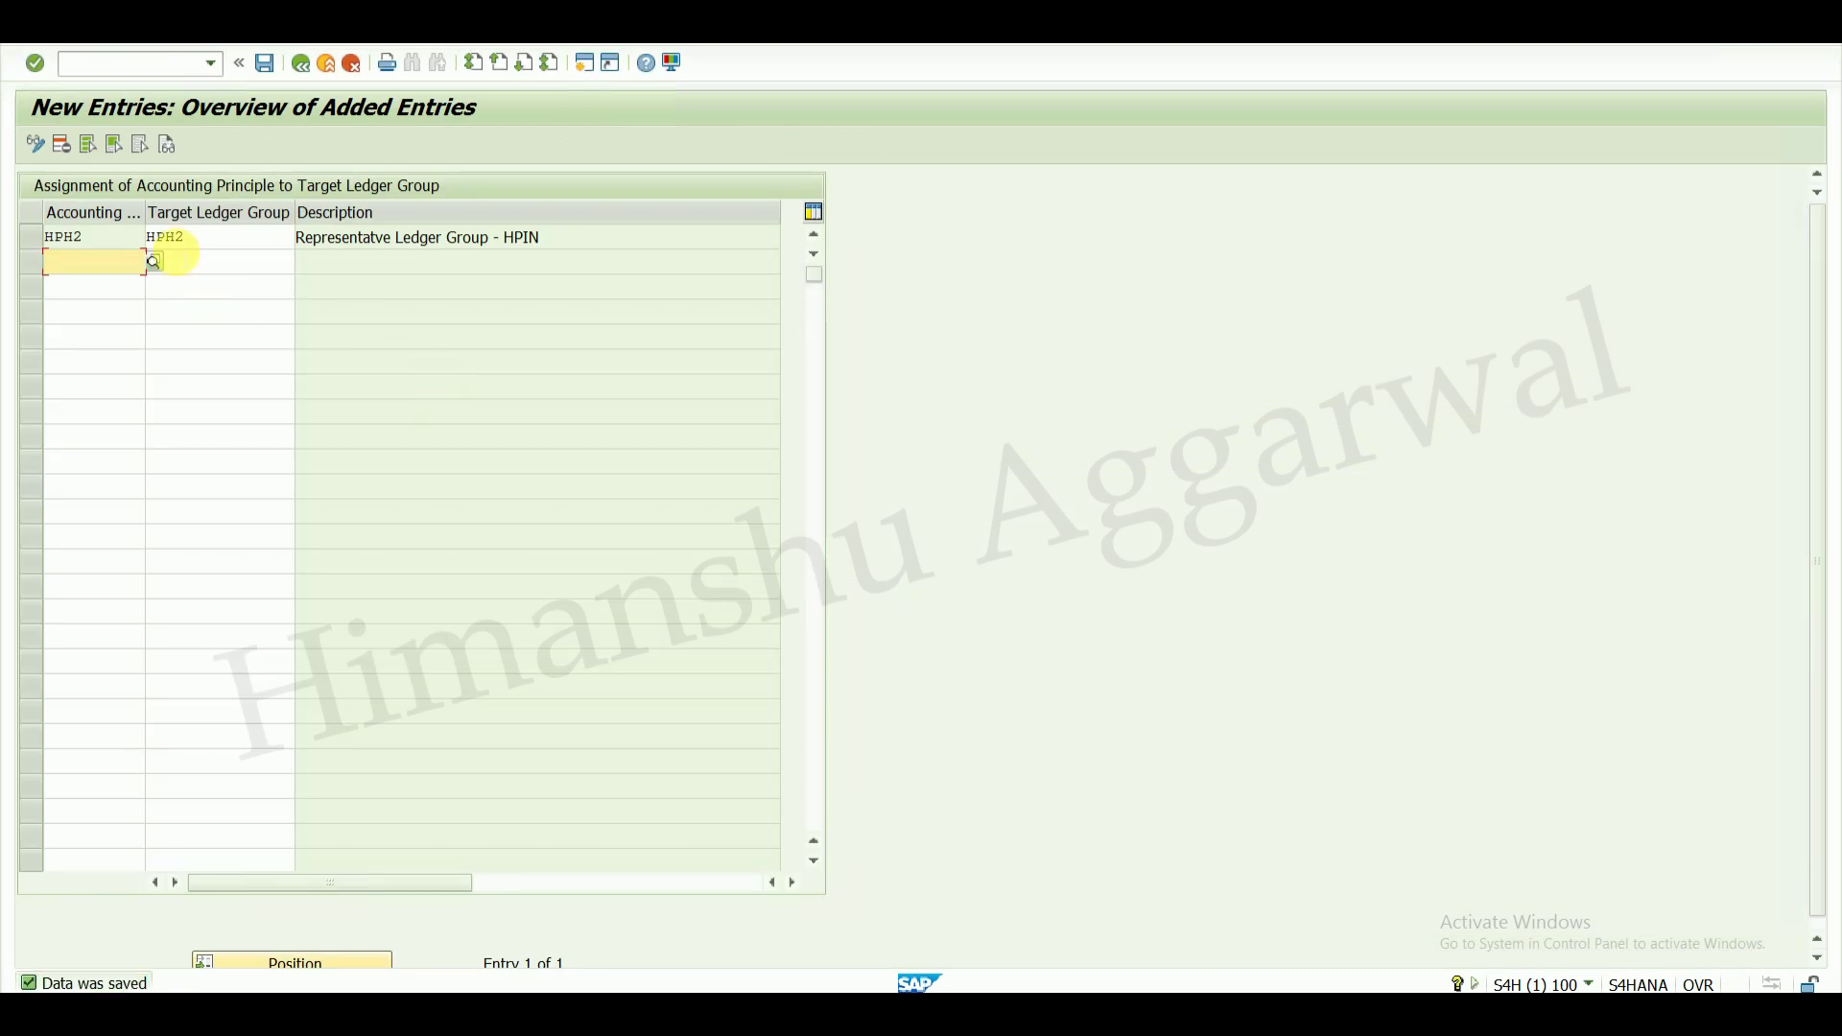
pyautogui.click(305, 69)
pyautogui.click(305, 69)
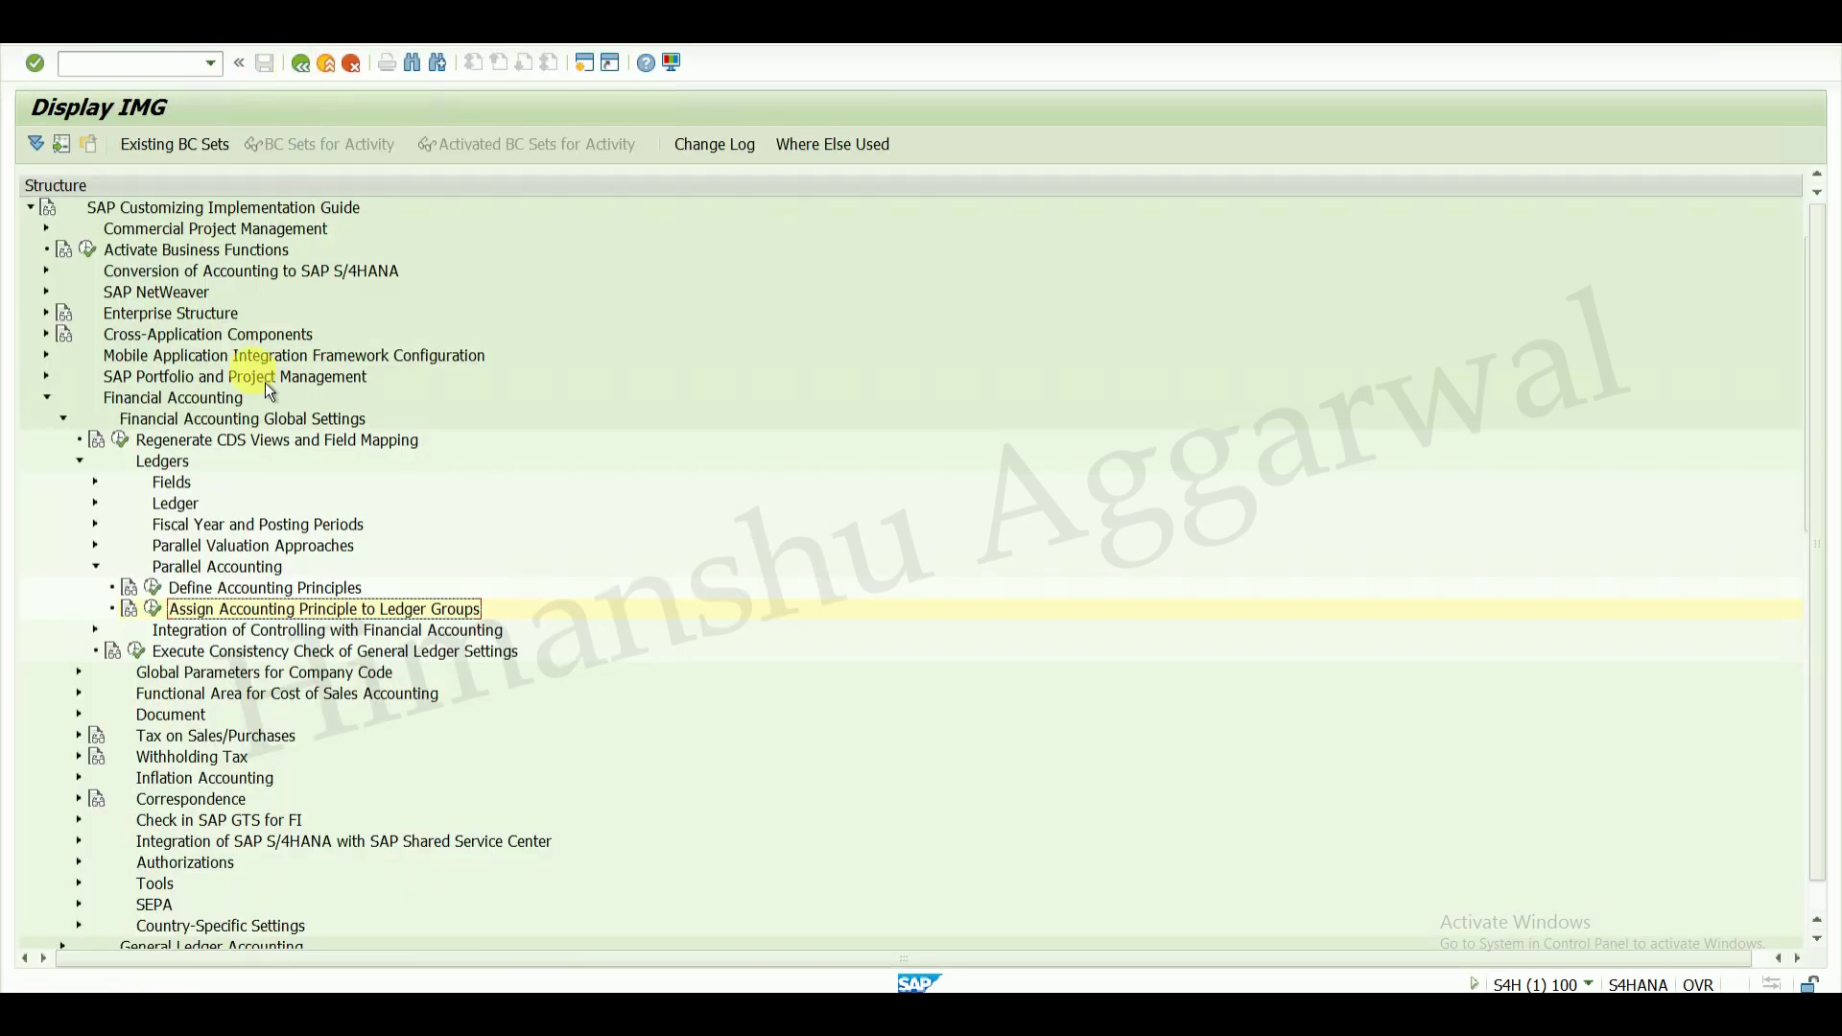
# - In Define Settings for Ledgers and Currency Types, open the accounting principles for ledger H1 and company code HPIN
pyautogui.click(96, 504)
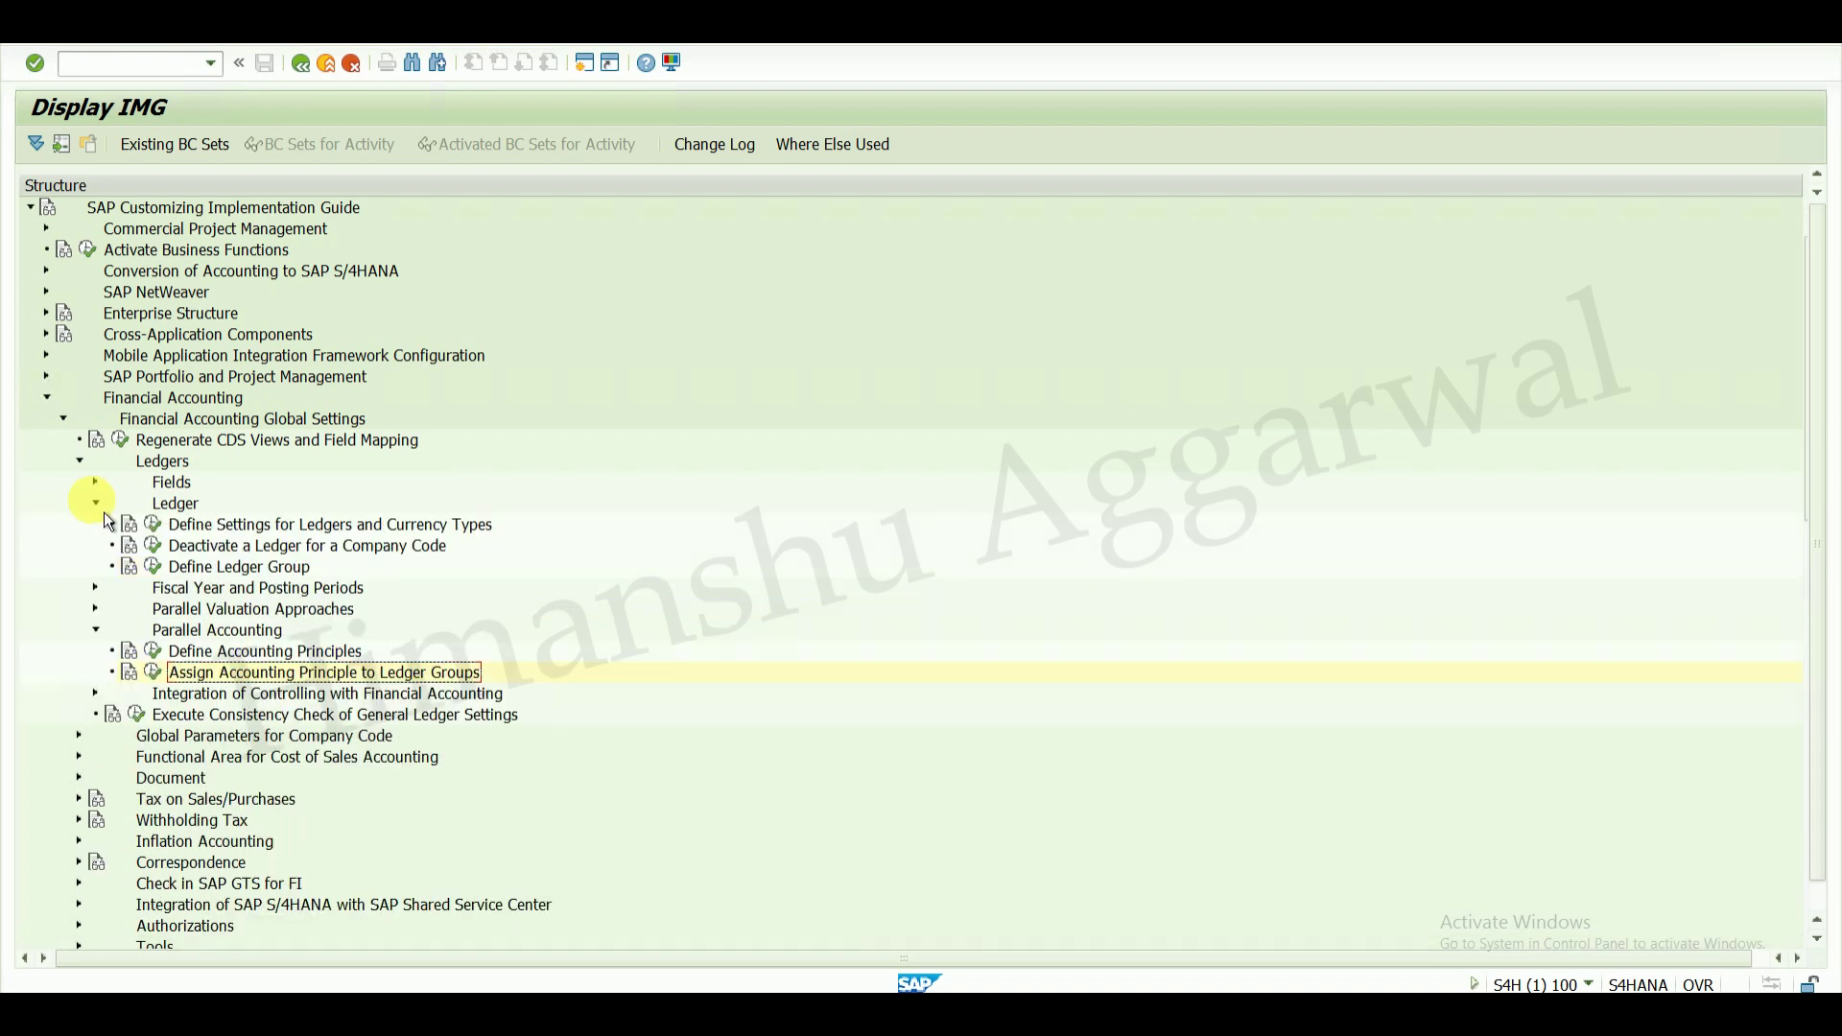
pyautogui.click(152, 524)
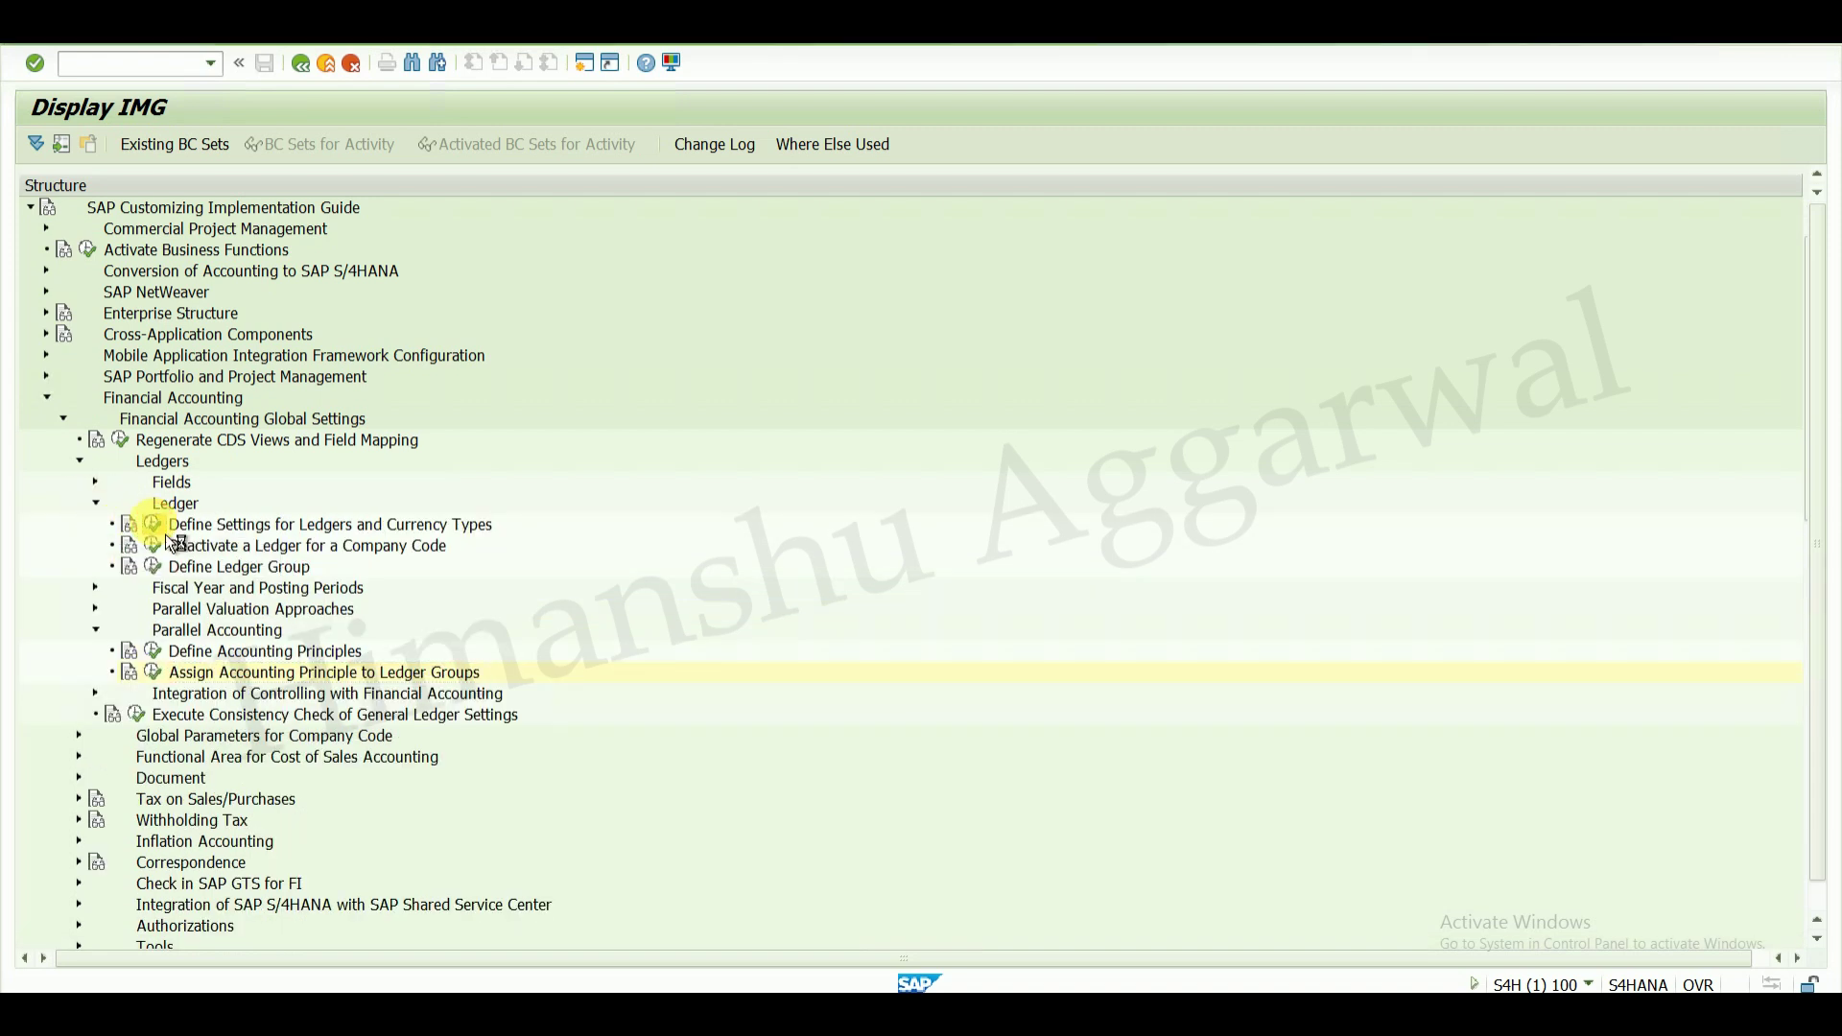
pyautogui.click(261, 694)
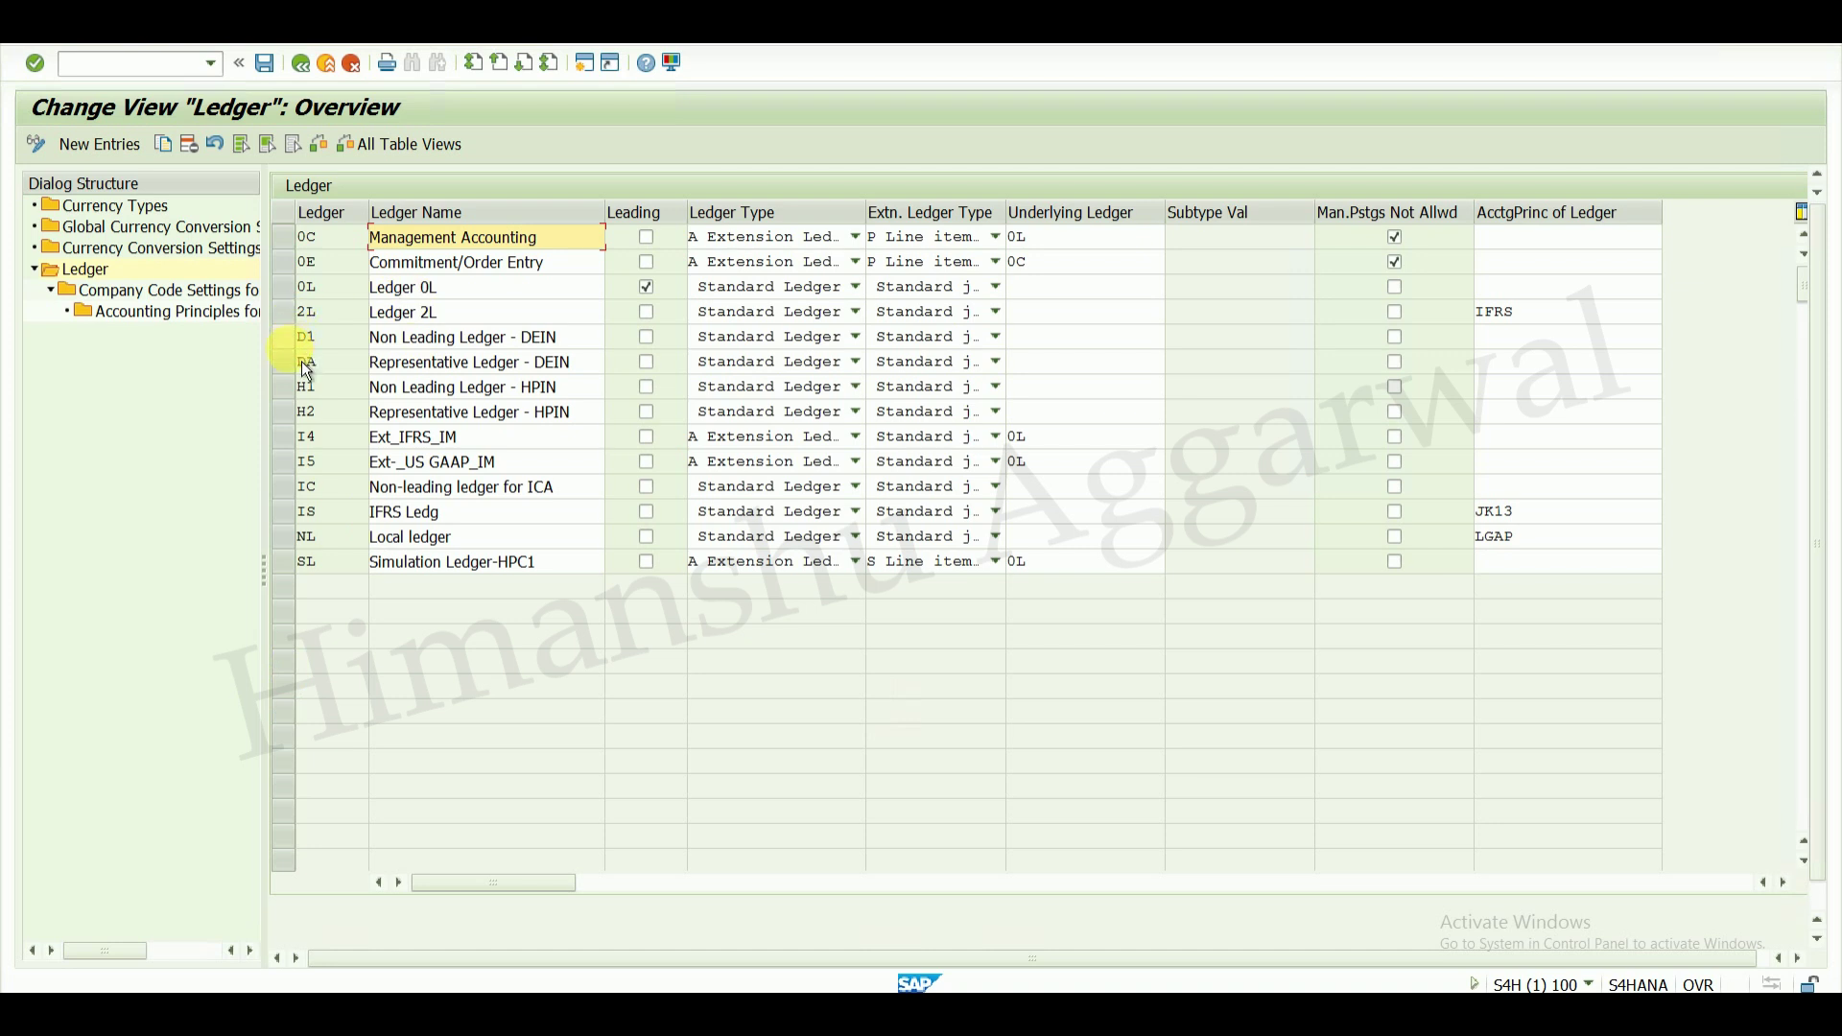
pyautogui.click(304, 391)
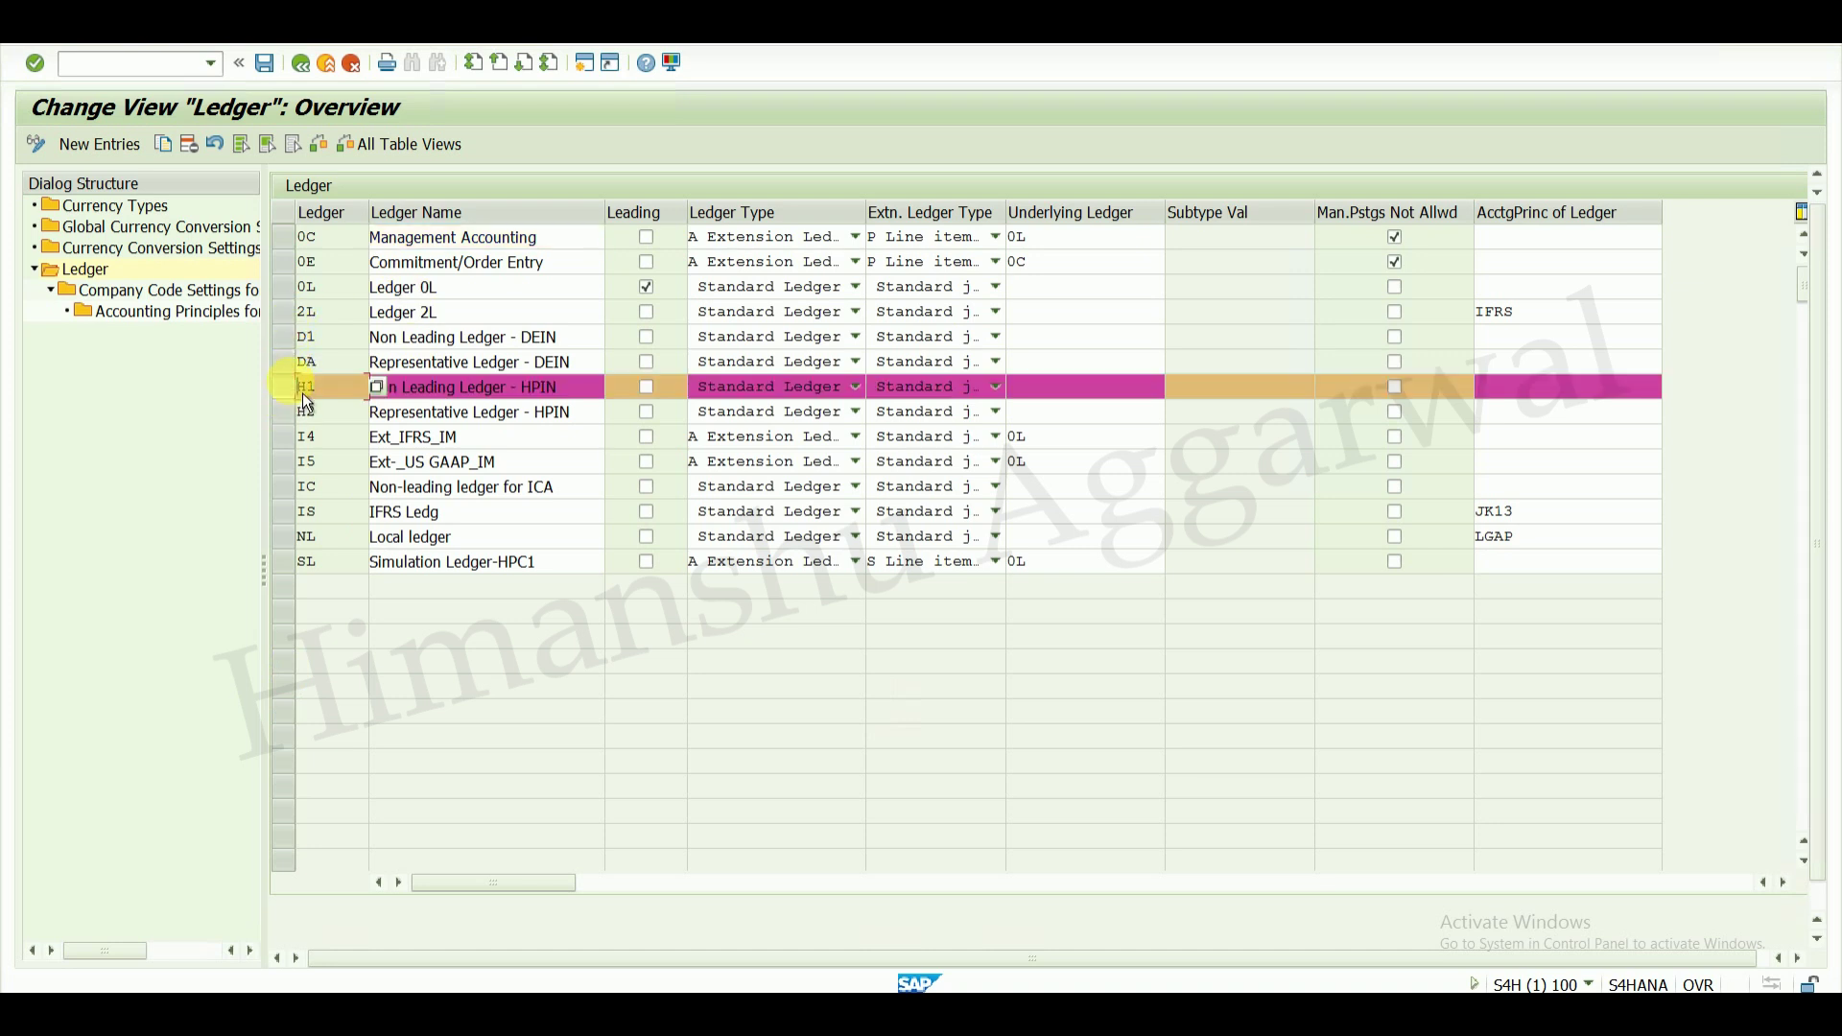
pyautogui.doubleClick(167, 302)
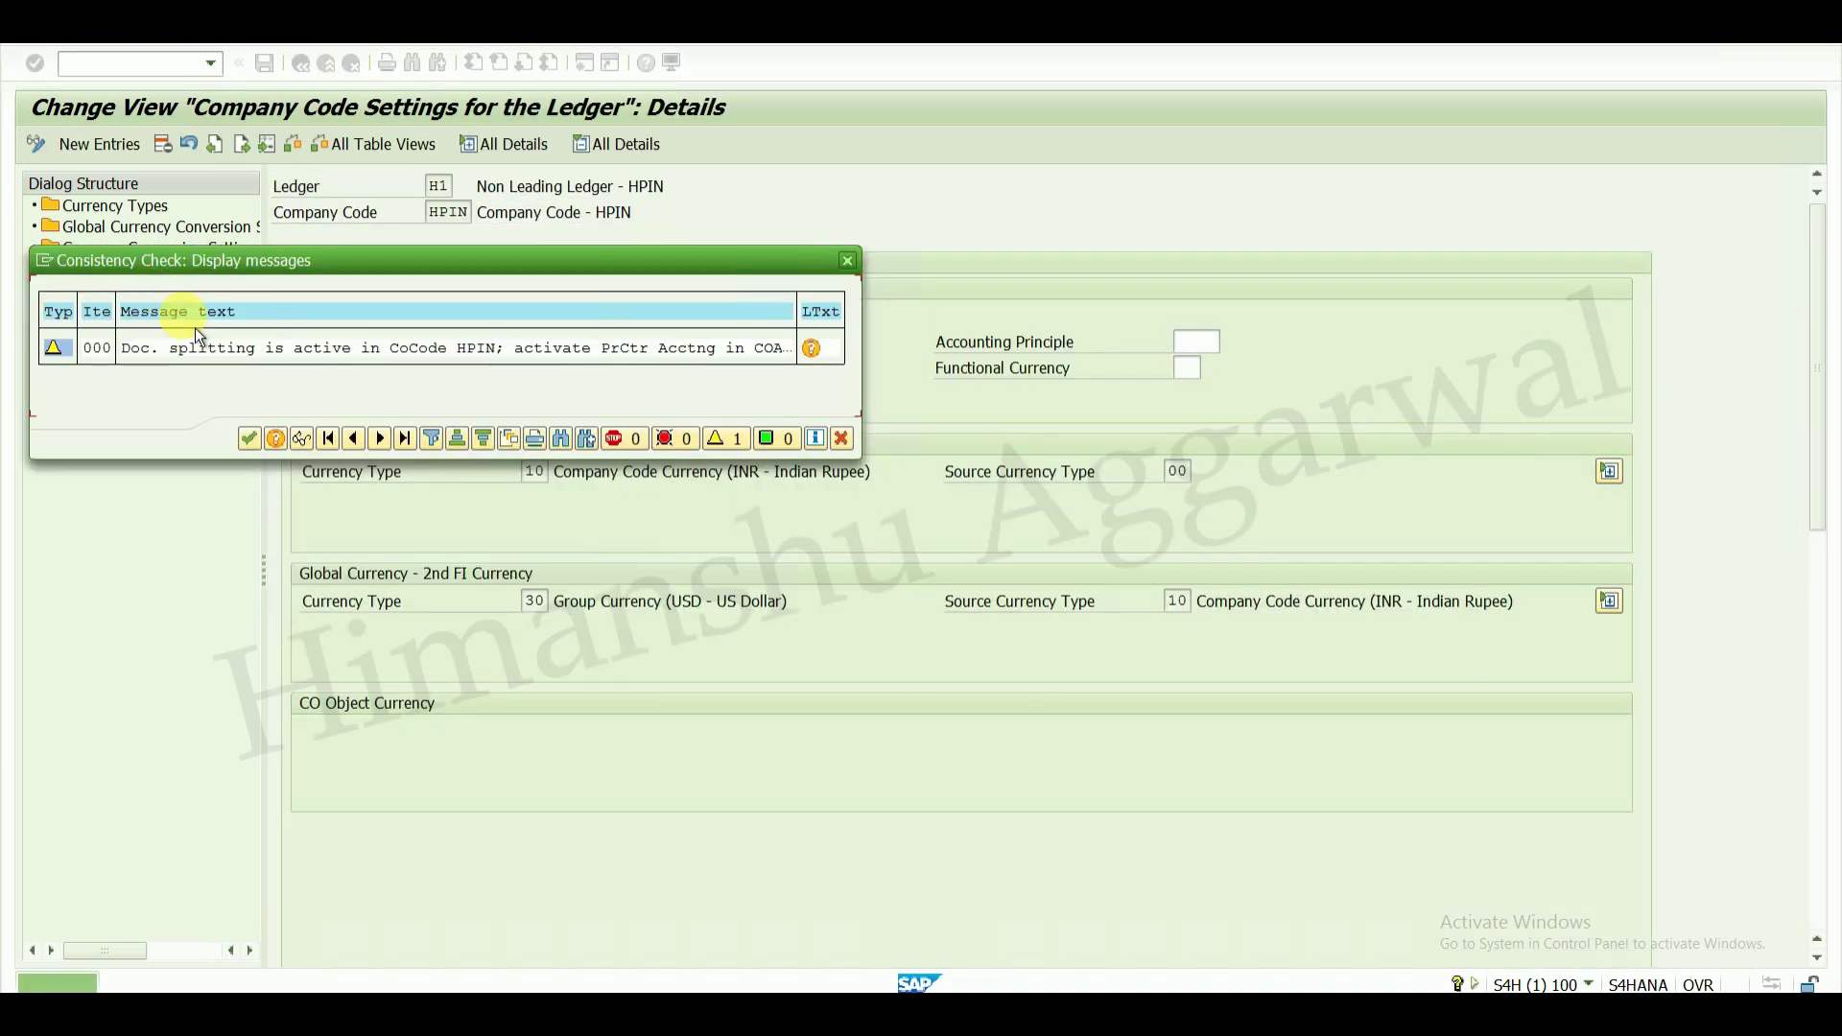
pyautogui.click(261, 447)
pyautogui.doubleClick(223, 321)
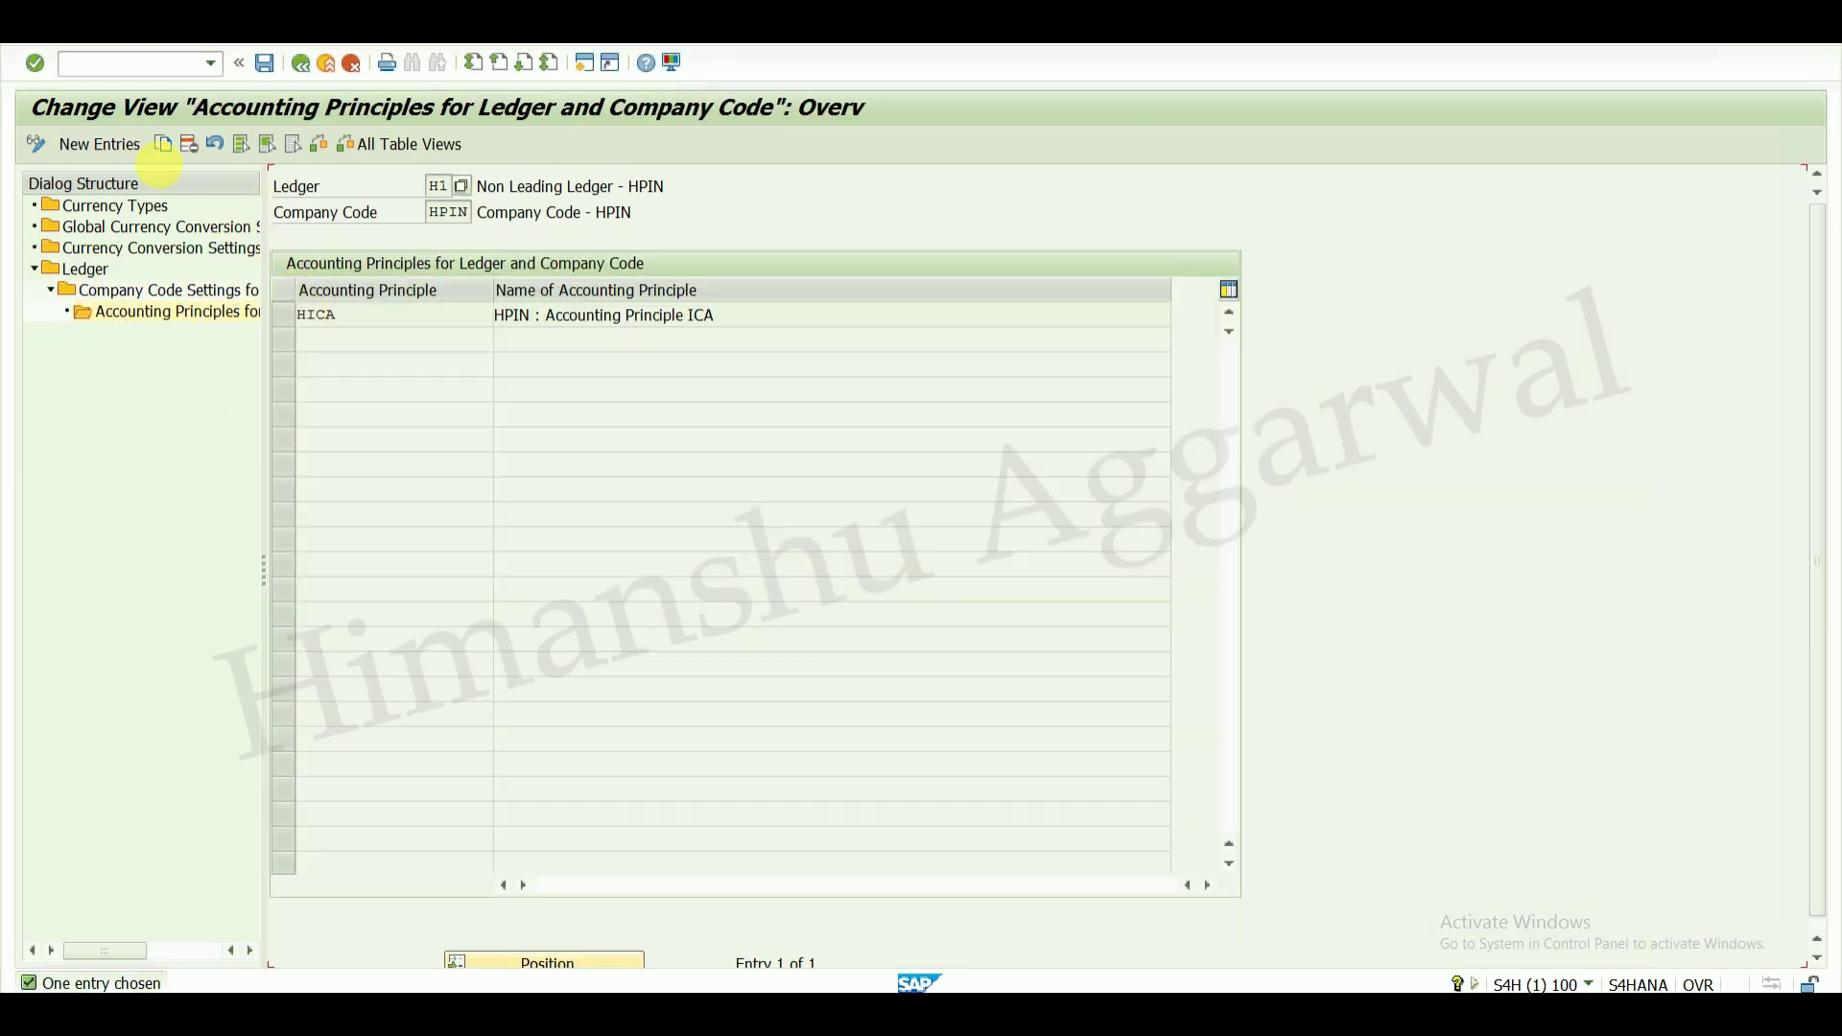
# - Enter HPH2 as the accounting principle for ledger H1 and company code HPIN in place of HICA
pyautogui.click(110, 145)
pyautogui.click(345, 316)
pyautogui.write('hph')
pyautogui.press('Return')
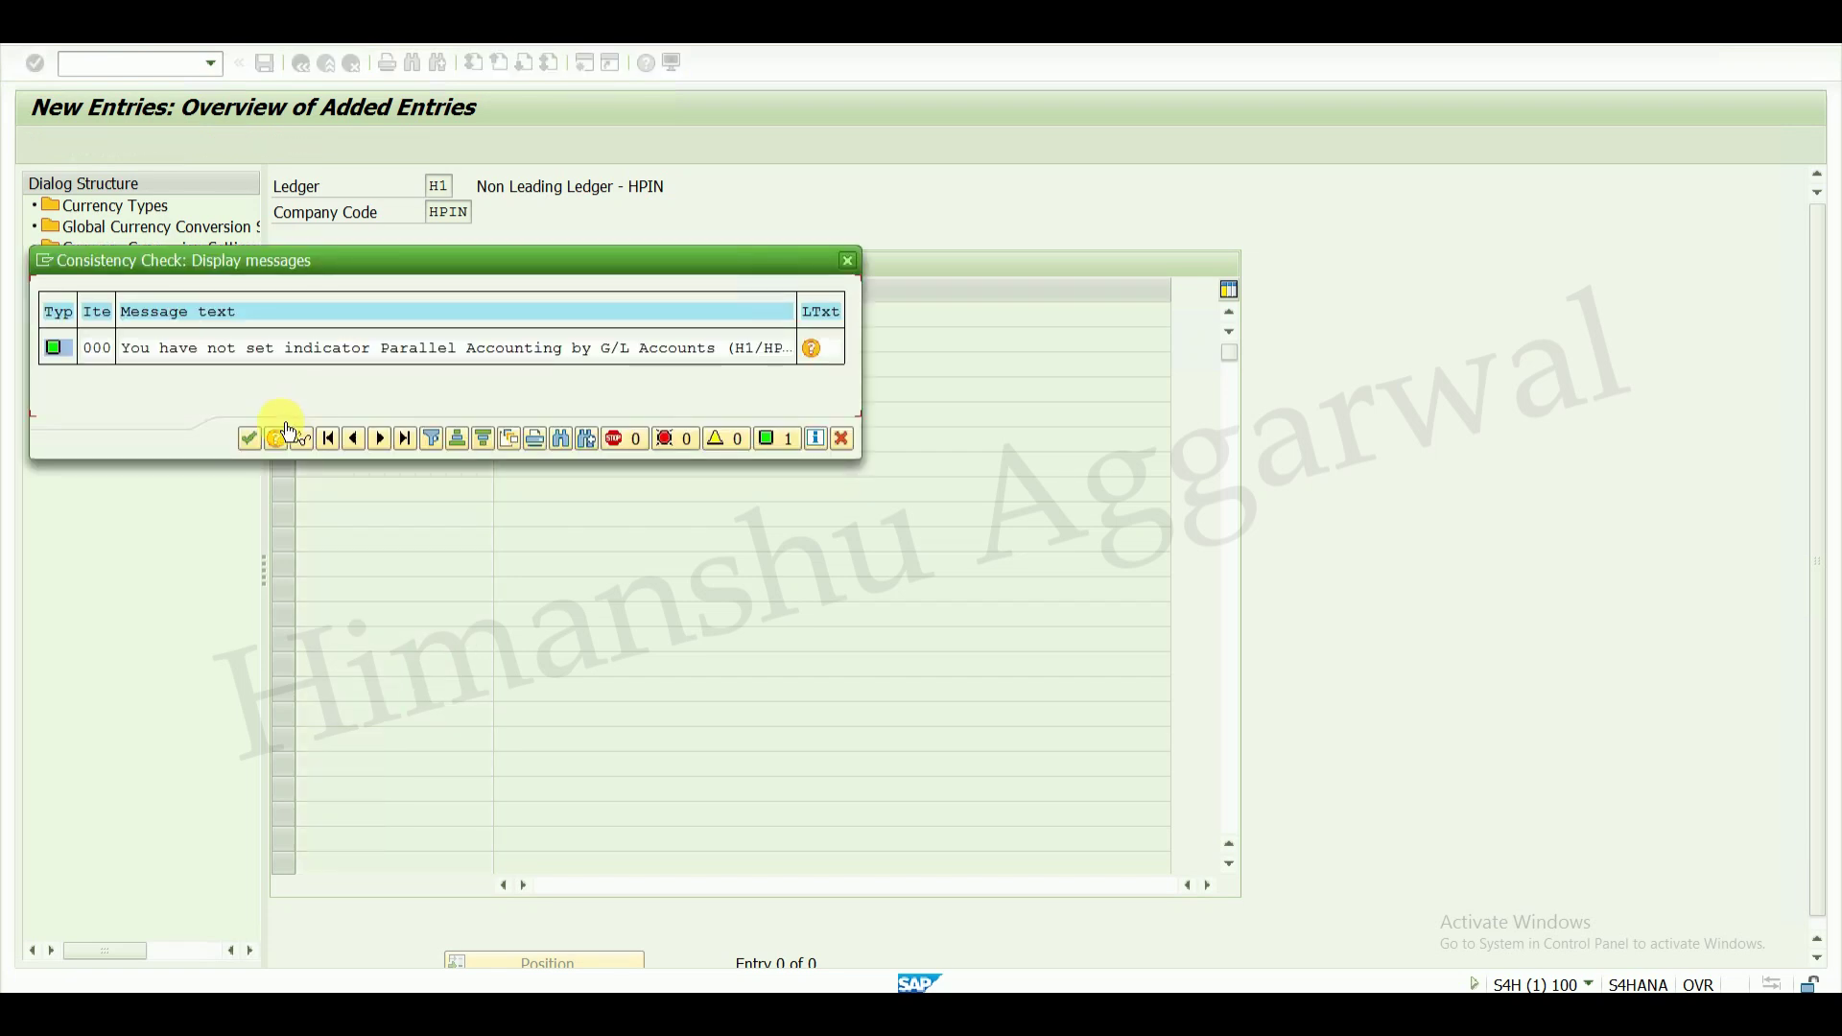
pyautogui.click(251, 441)
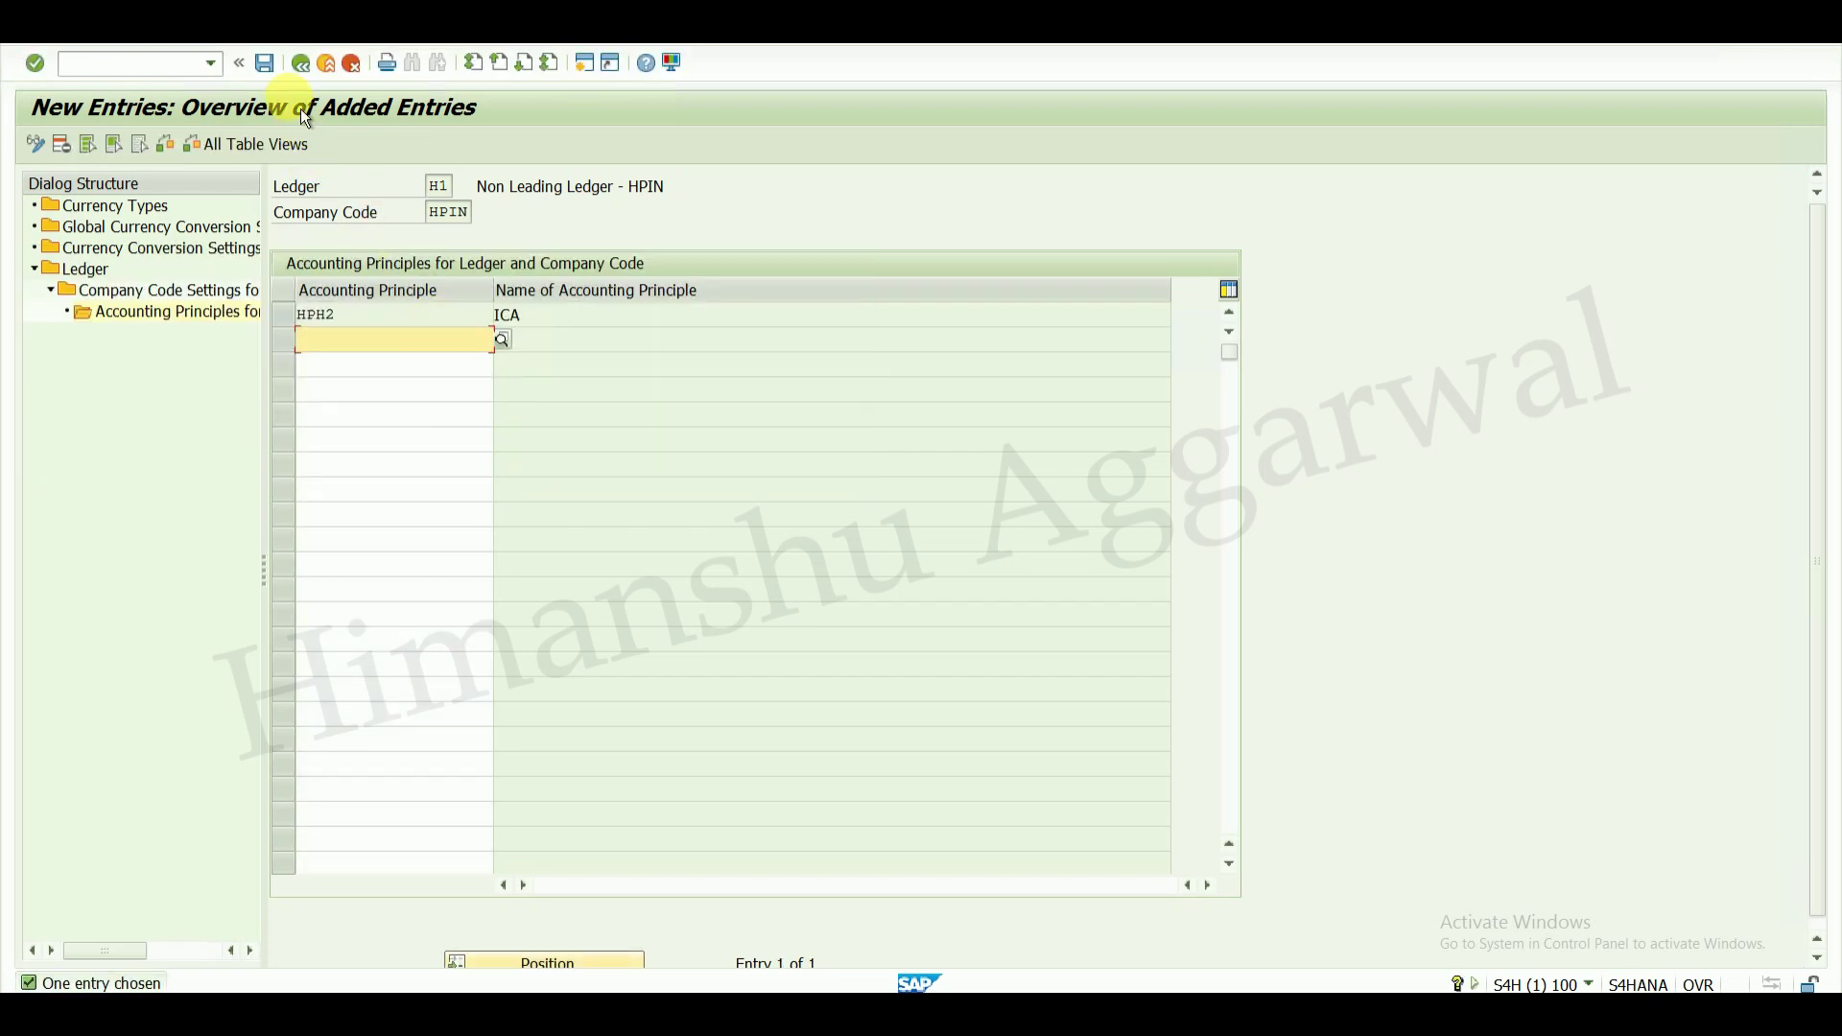
# - Save the ledger settings under the proposed customizing request, accepting the consistency check messages, and leave the ledger view
pyautogui.click(269, 67)
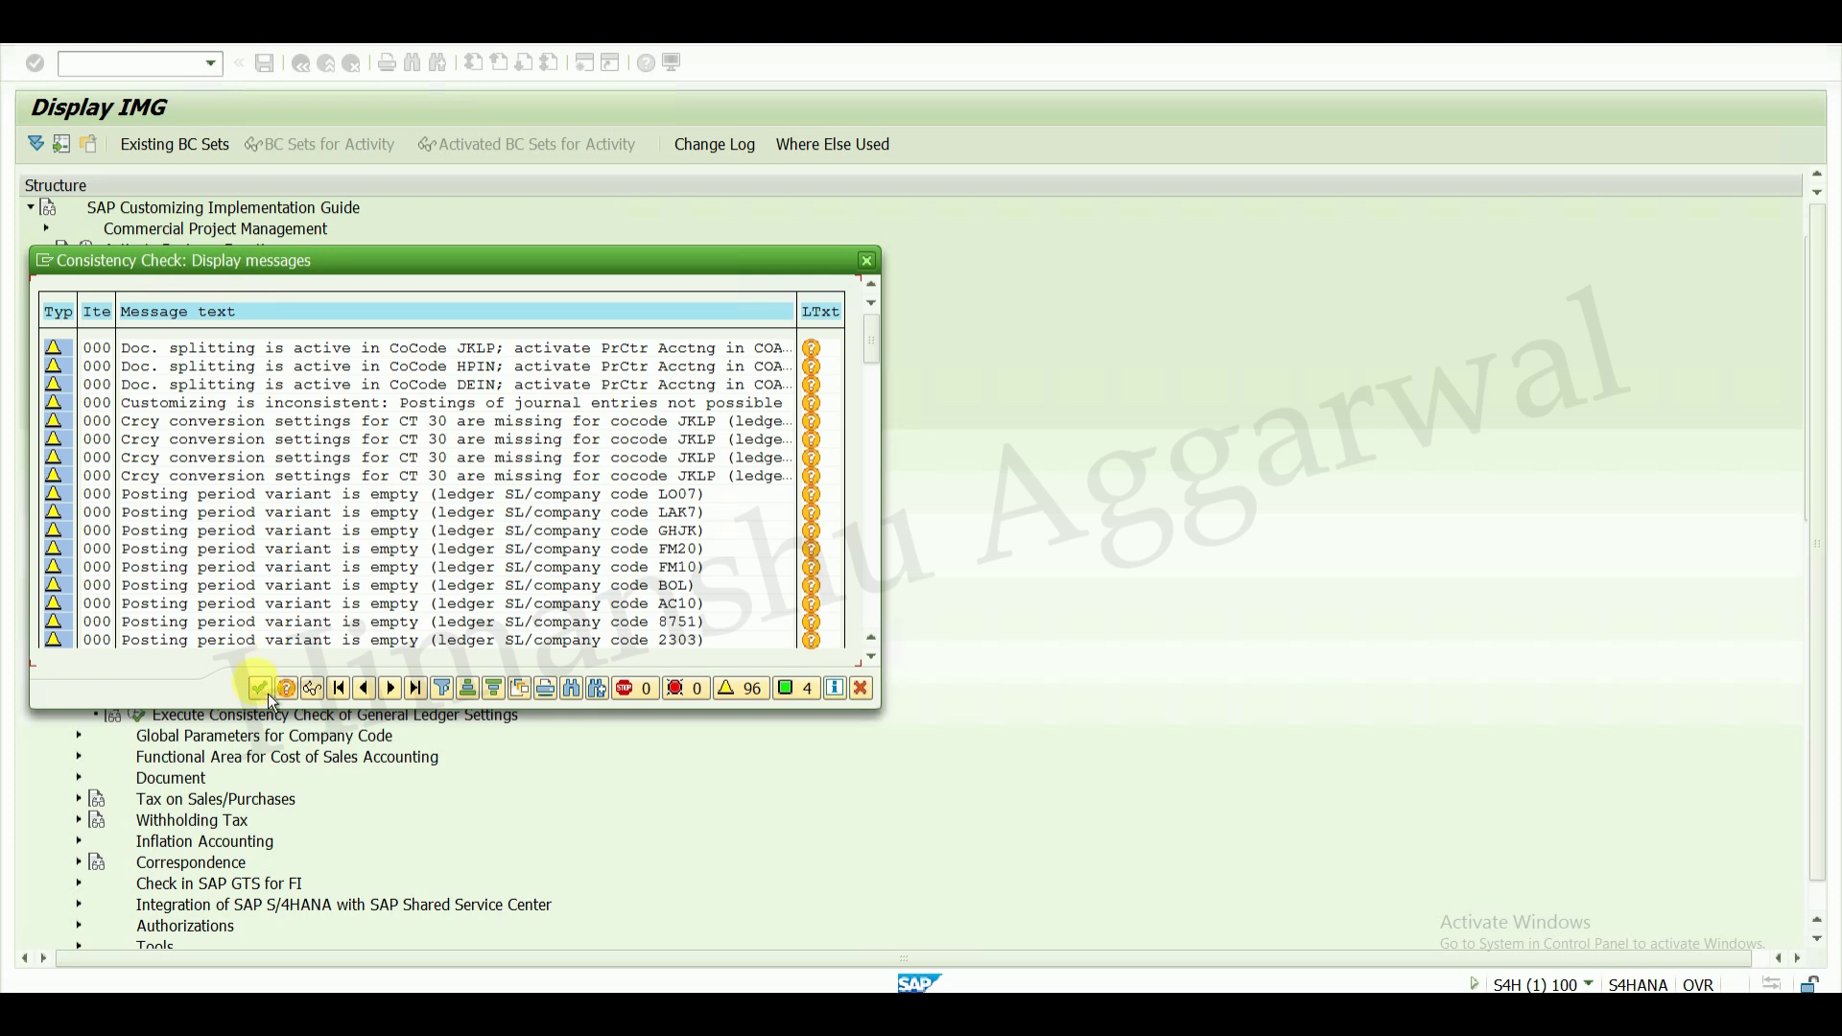
pyautogui.click(260, 688)
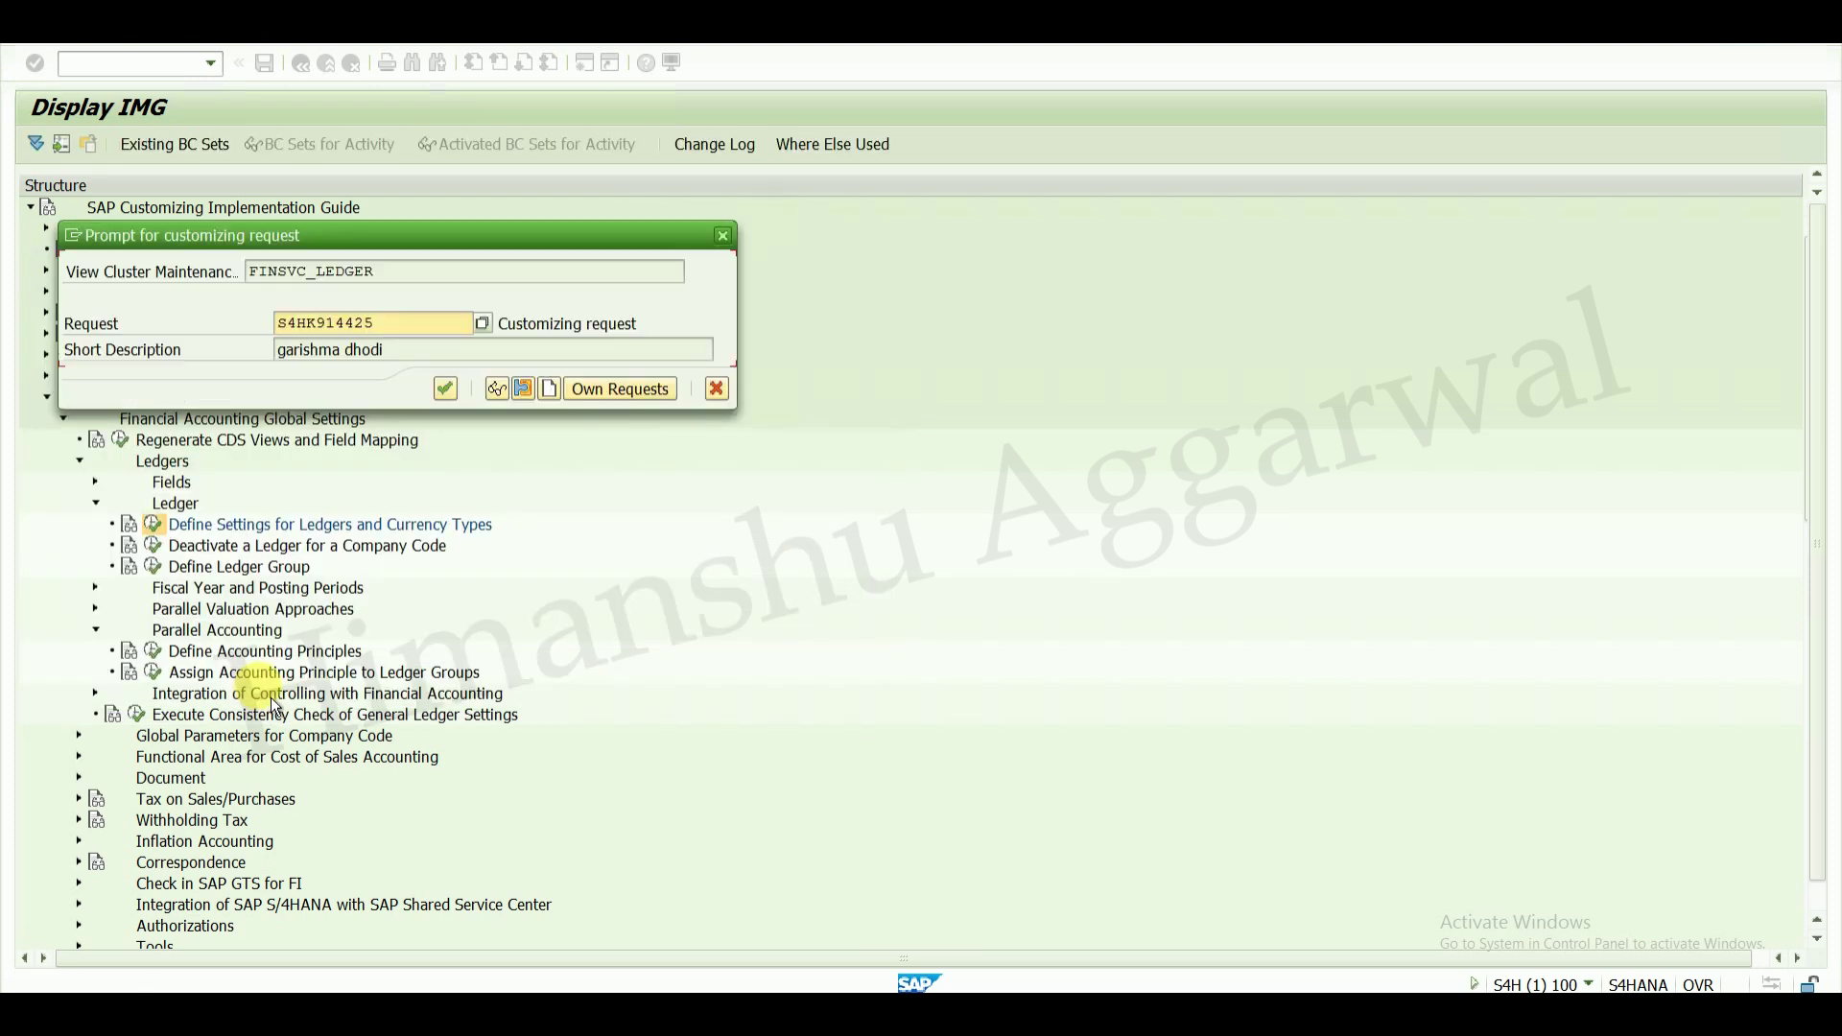
pyautogui.click(447, 382)
pyautogui.click(303, 65)
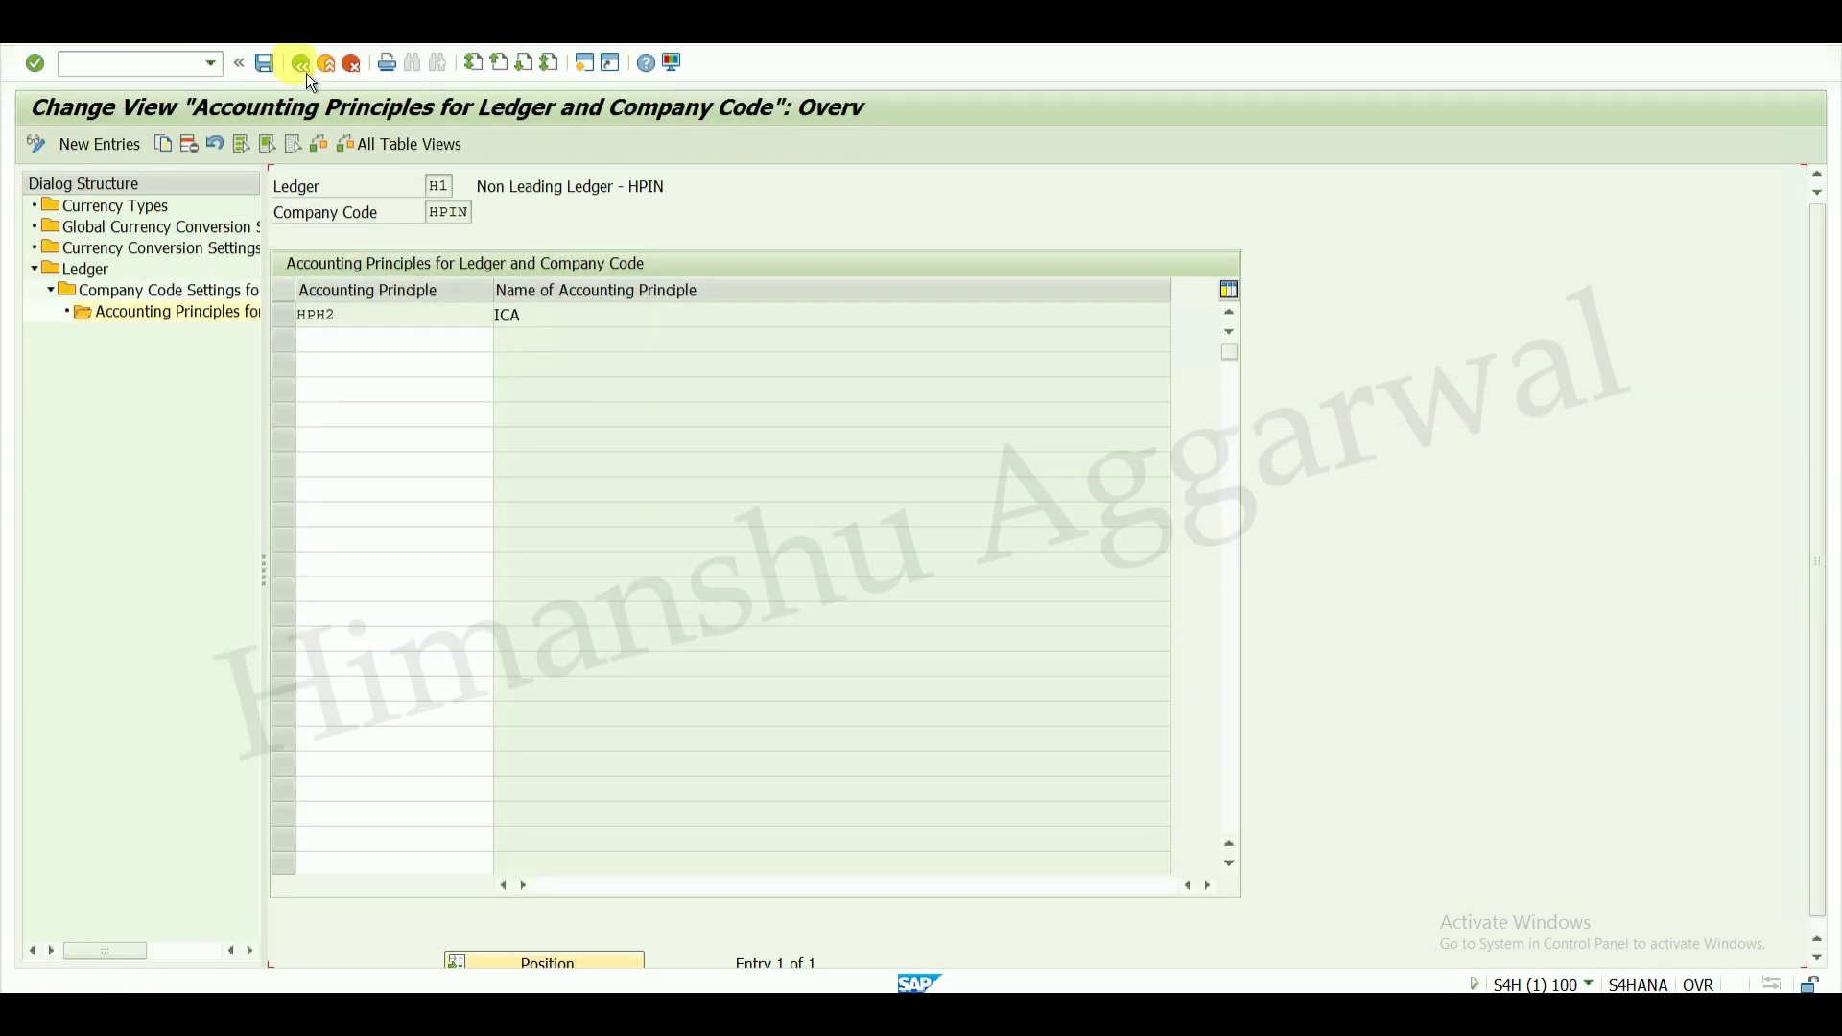
pyautogui.click(317, 71)
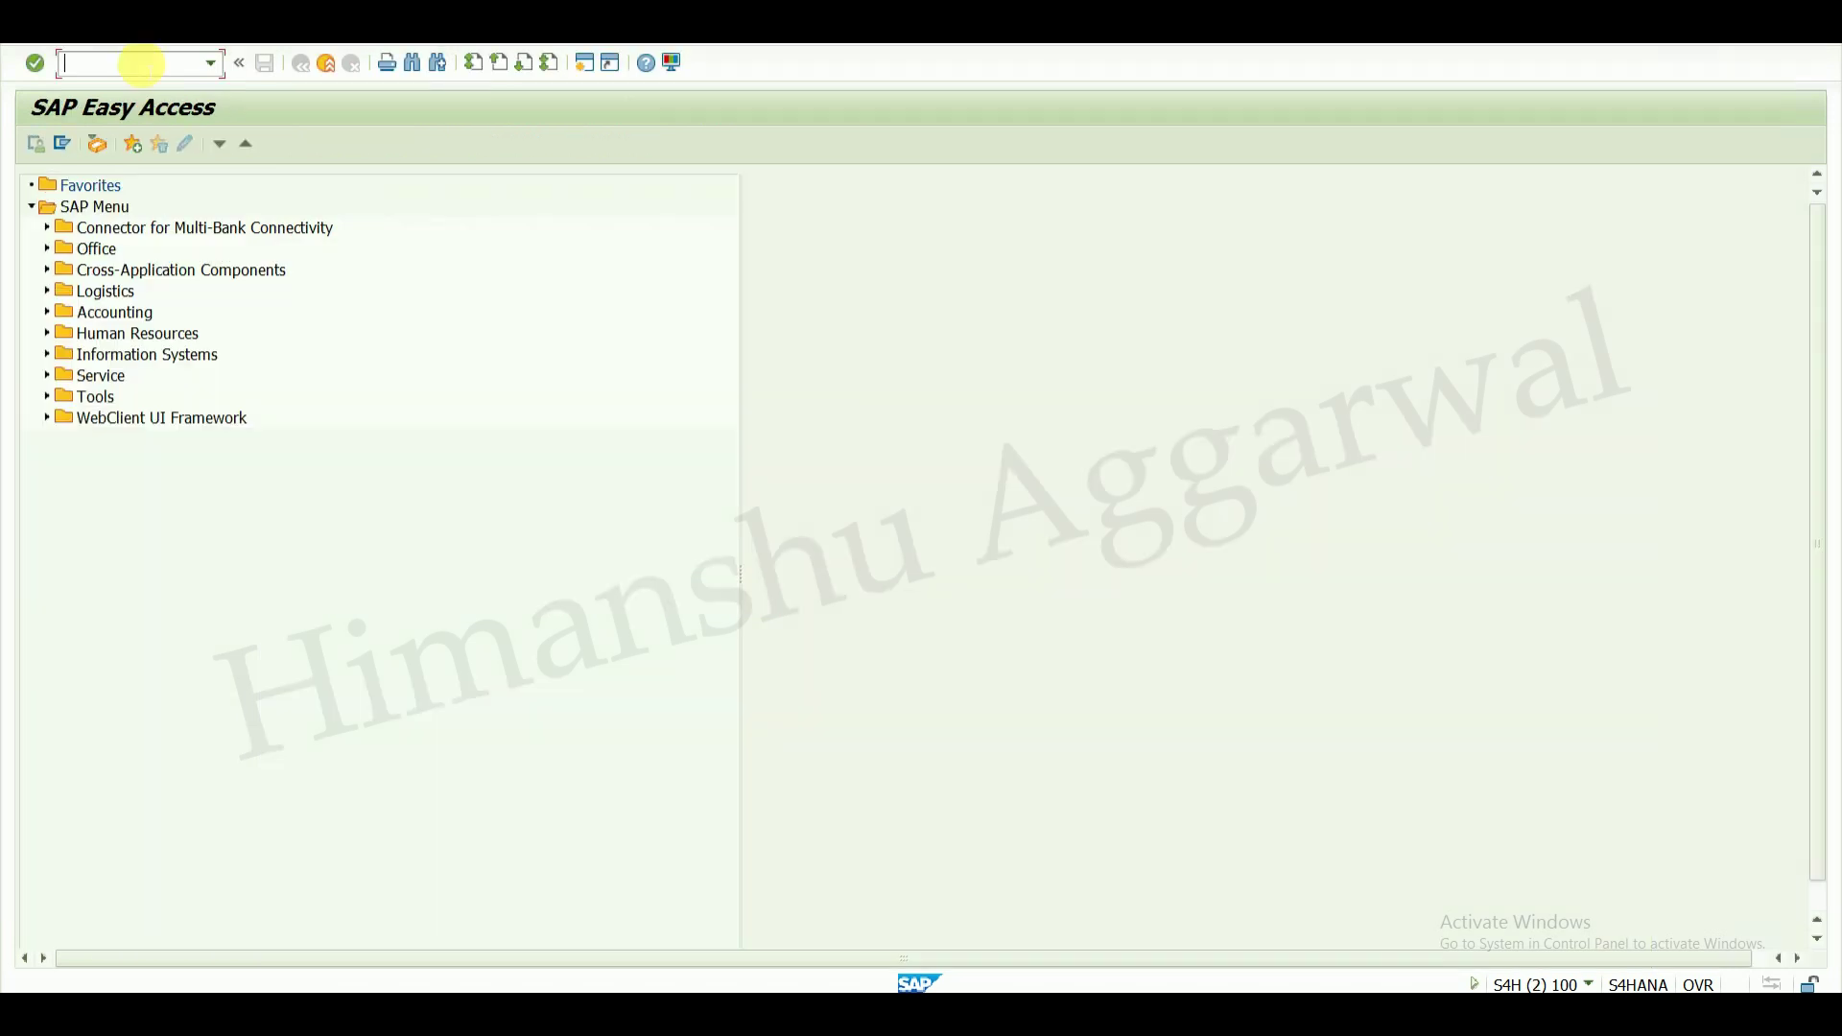
# - In the SAP Easy Access session, run transaction ORFA and open Assign Chart of Depreciation to Company Code
pyautogui.write('o')
pyautogui.write('rfa')
pyautogui.press('Return')
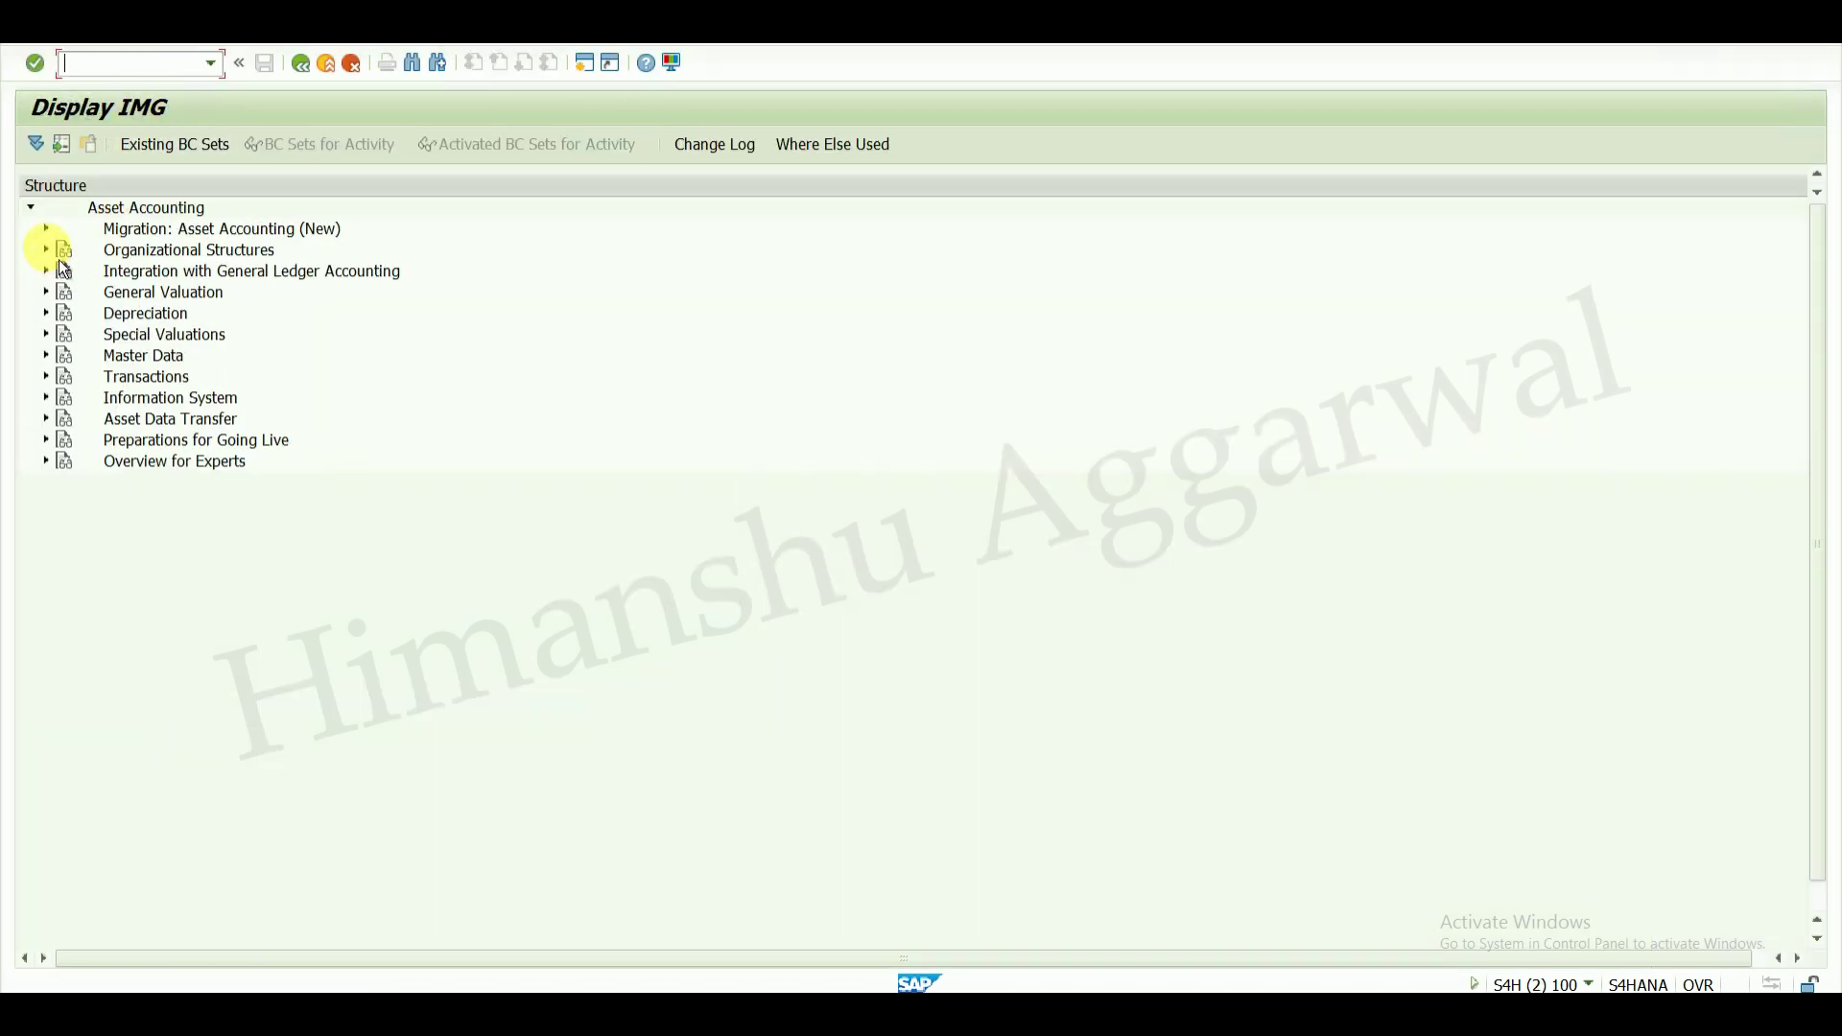
pyautogui.click(46, 249)
pyautogui.click(106, 313)
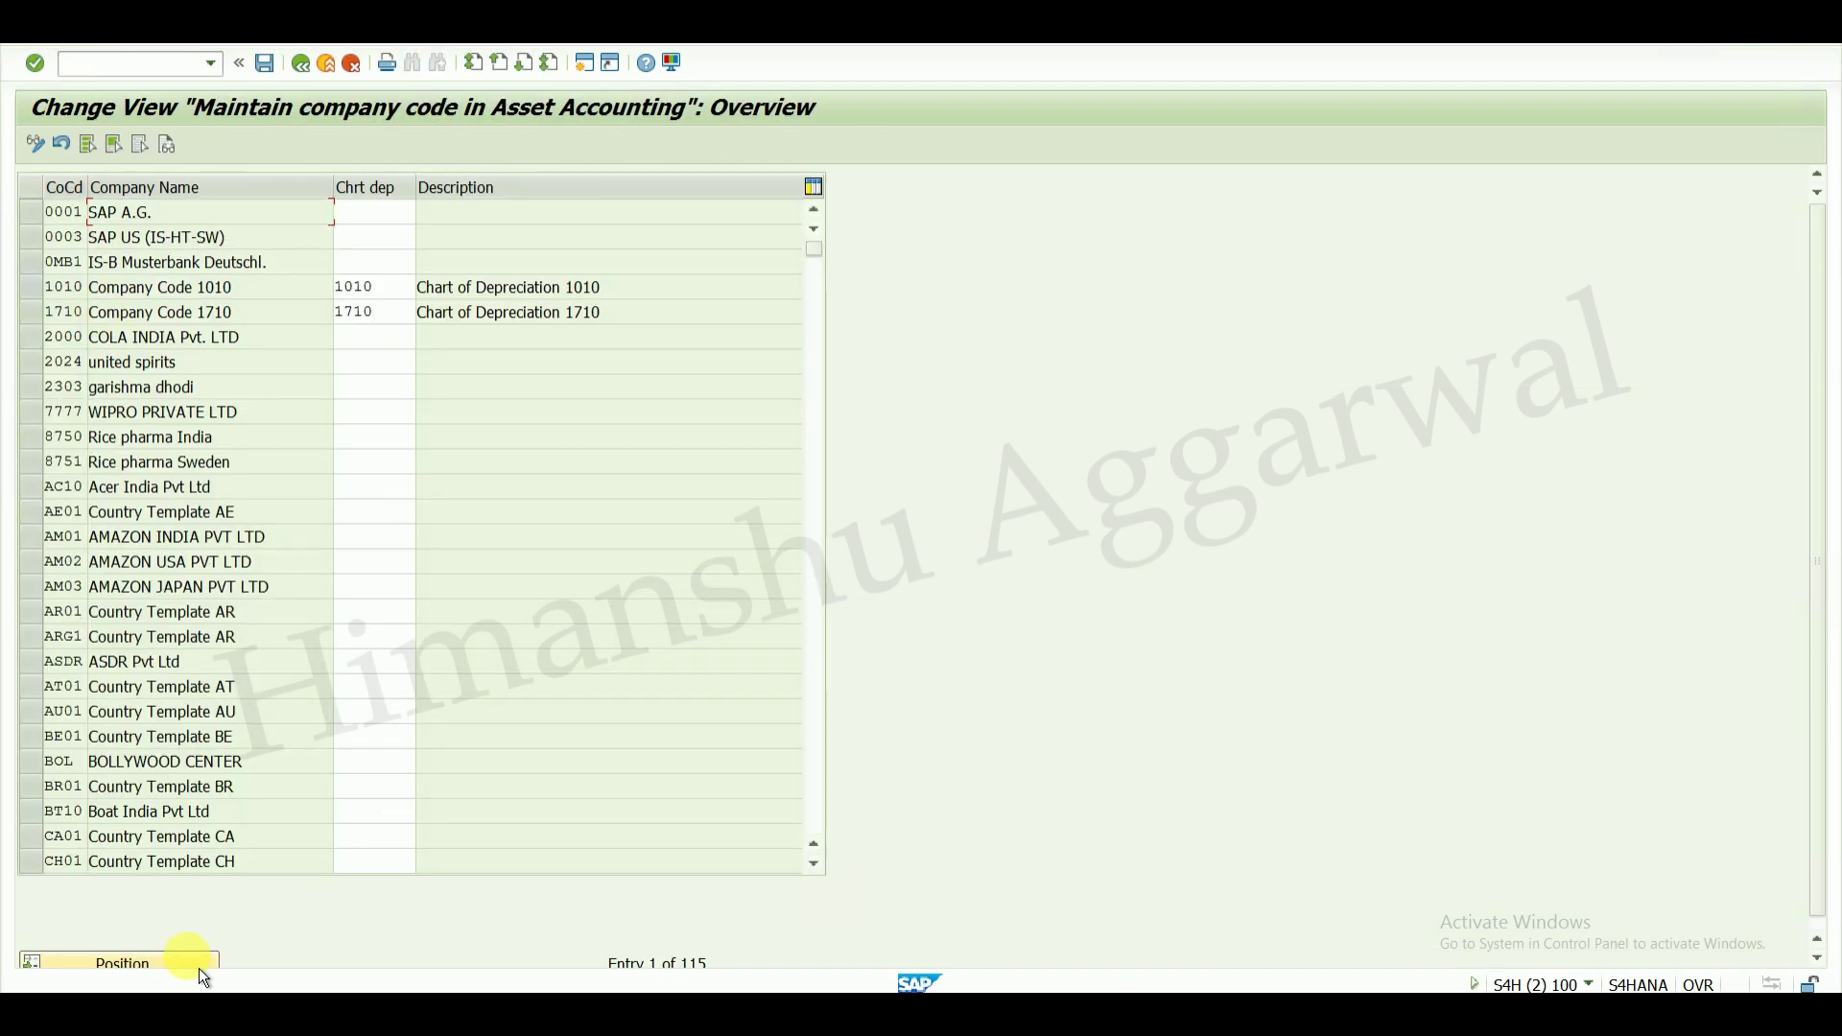
# - Try to assign chart of depreciation HPIN to company code HPIN and save, then return to the Asset Accounting guide
pyautogui.click(199, 965)
pyautogui.write('hp')
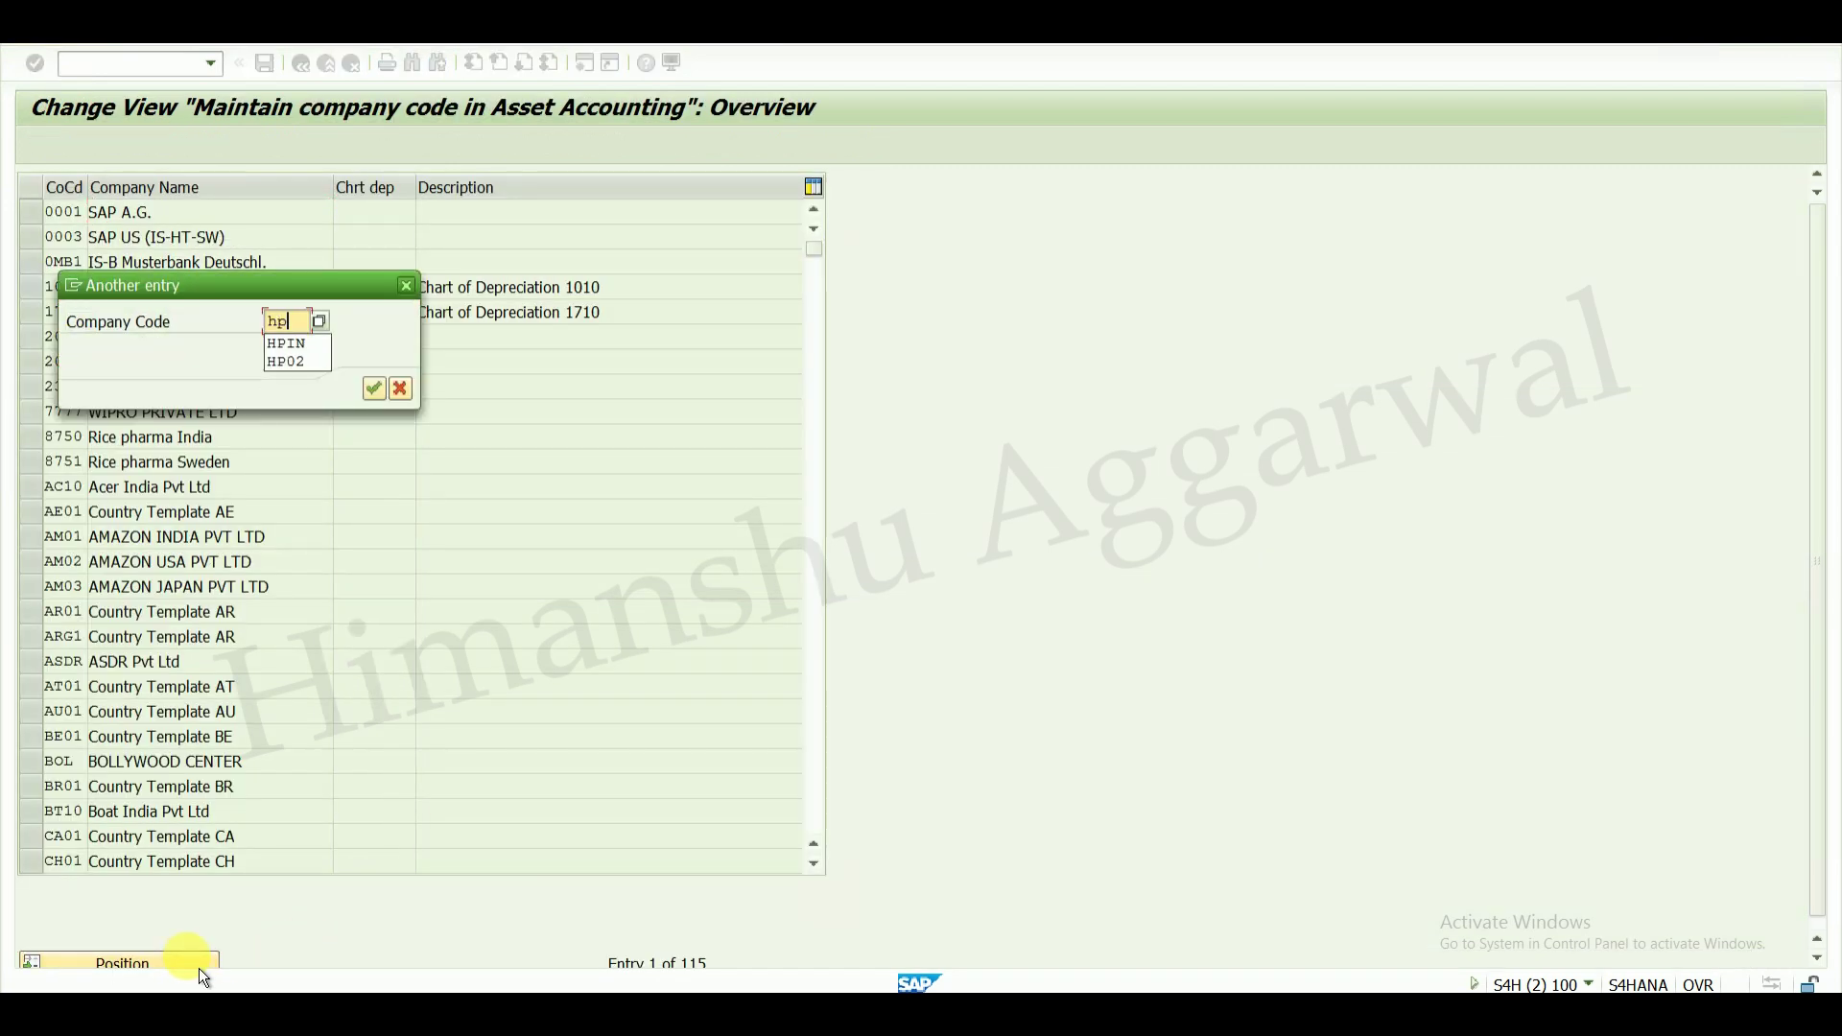
pyautogui.press('Down')
pyautogui.press('Return')
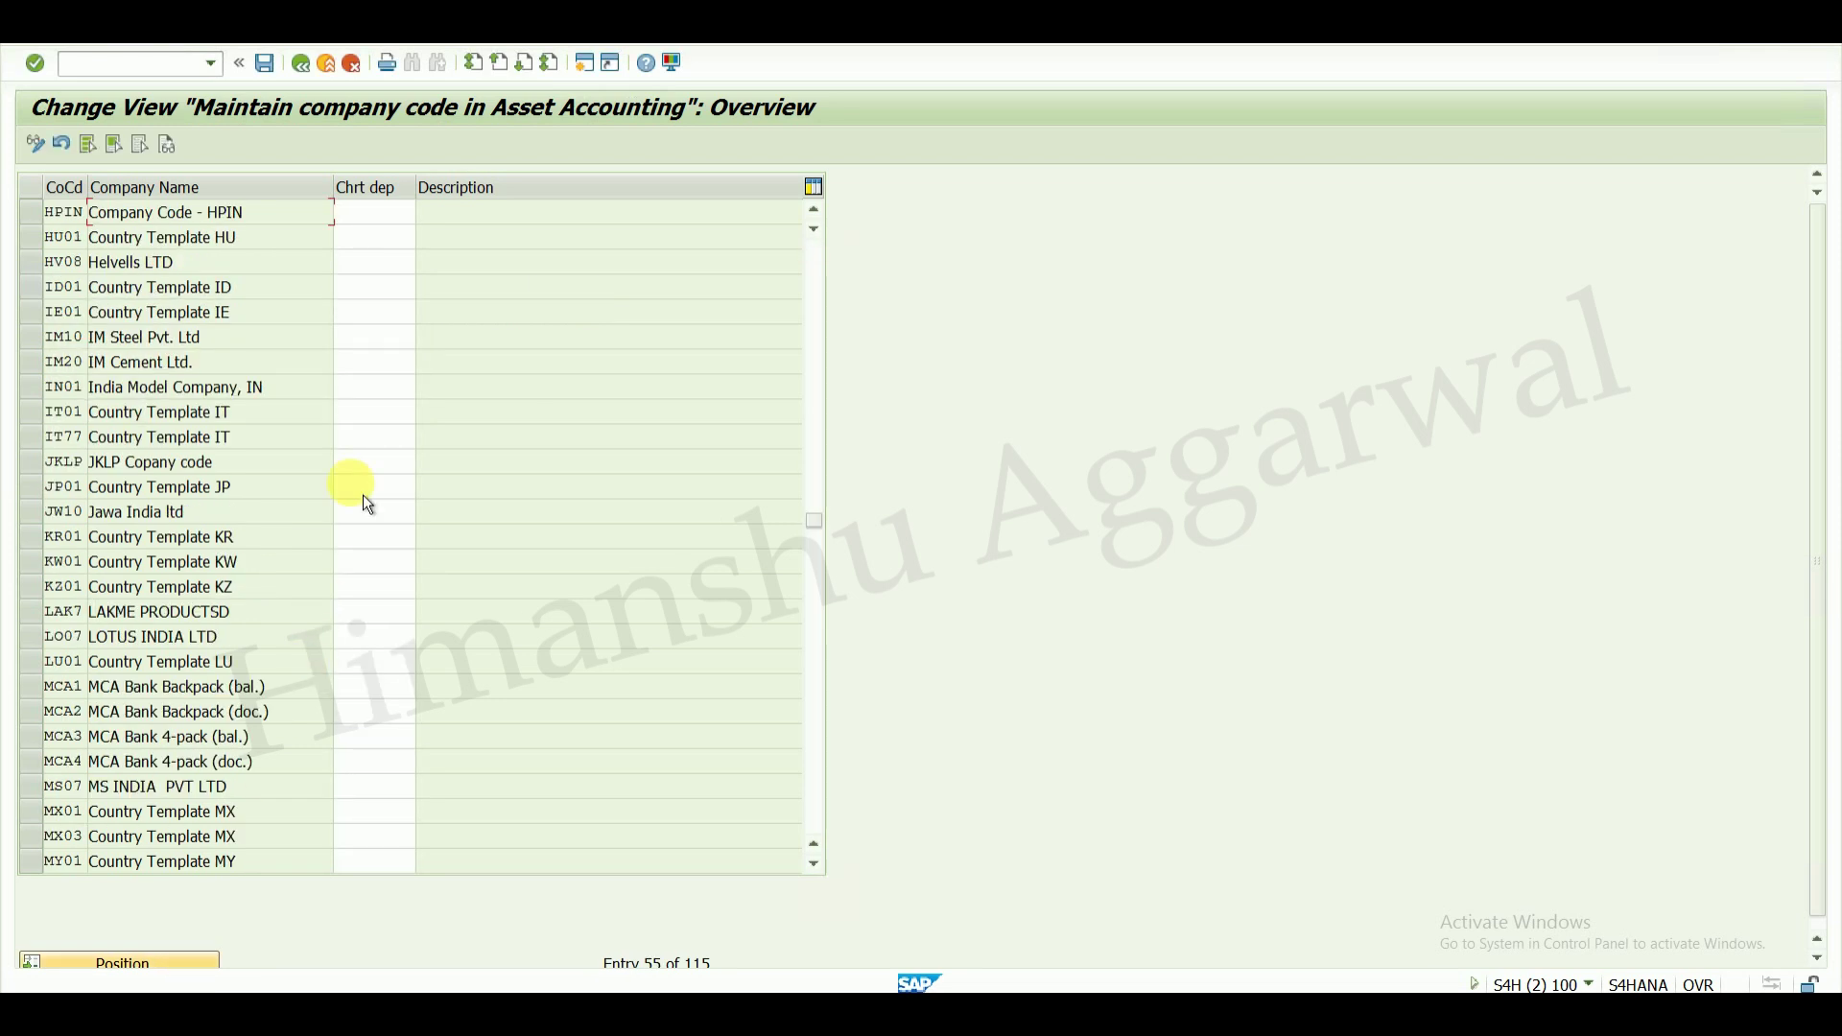
pyautogui.click(373, 212)
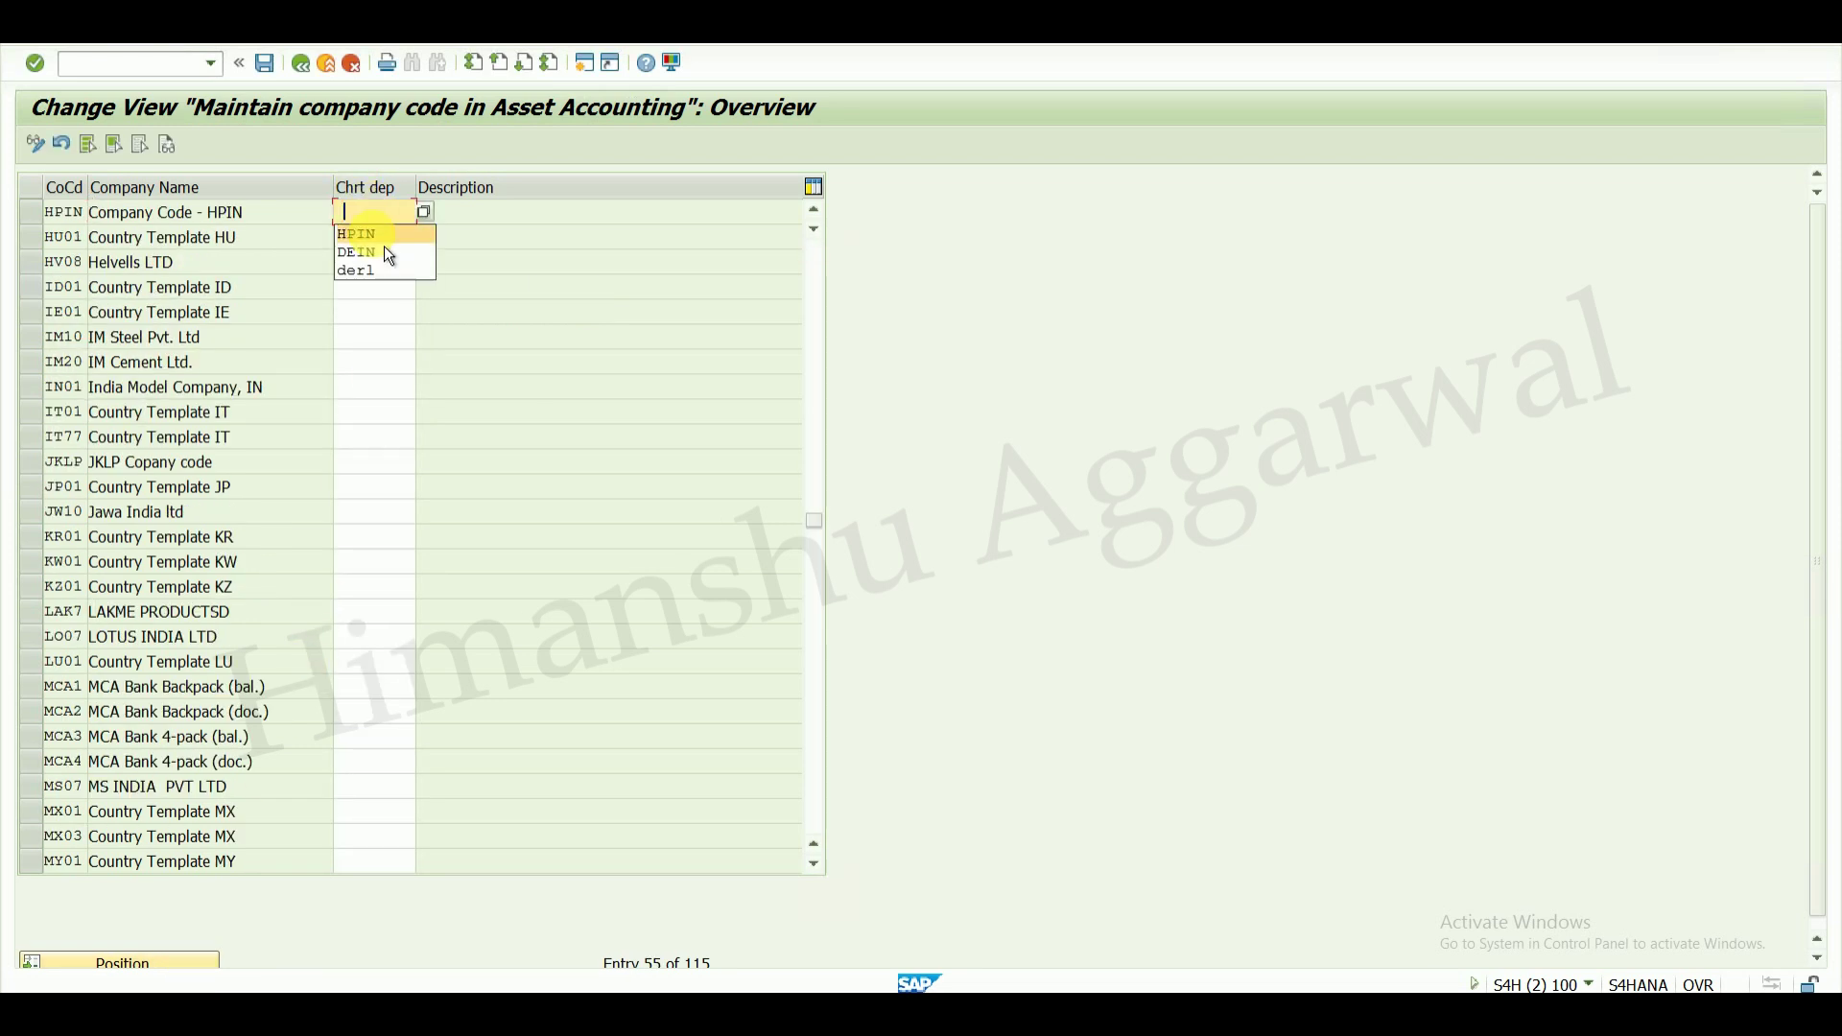
pyautogui.press('Return')
pyautogui.click(265, 63)
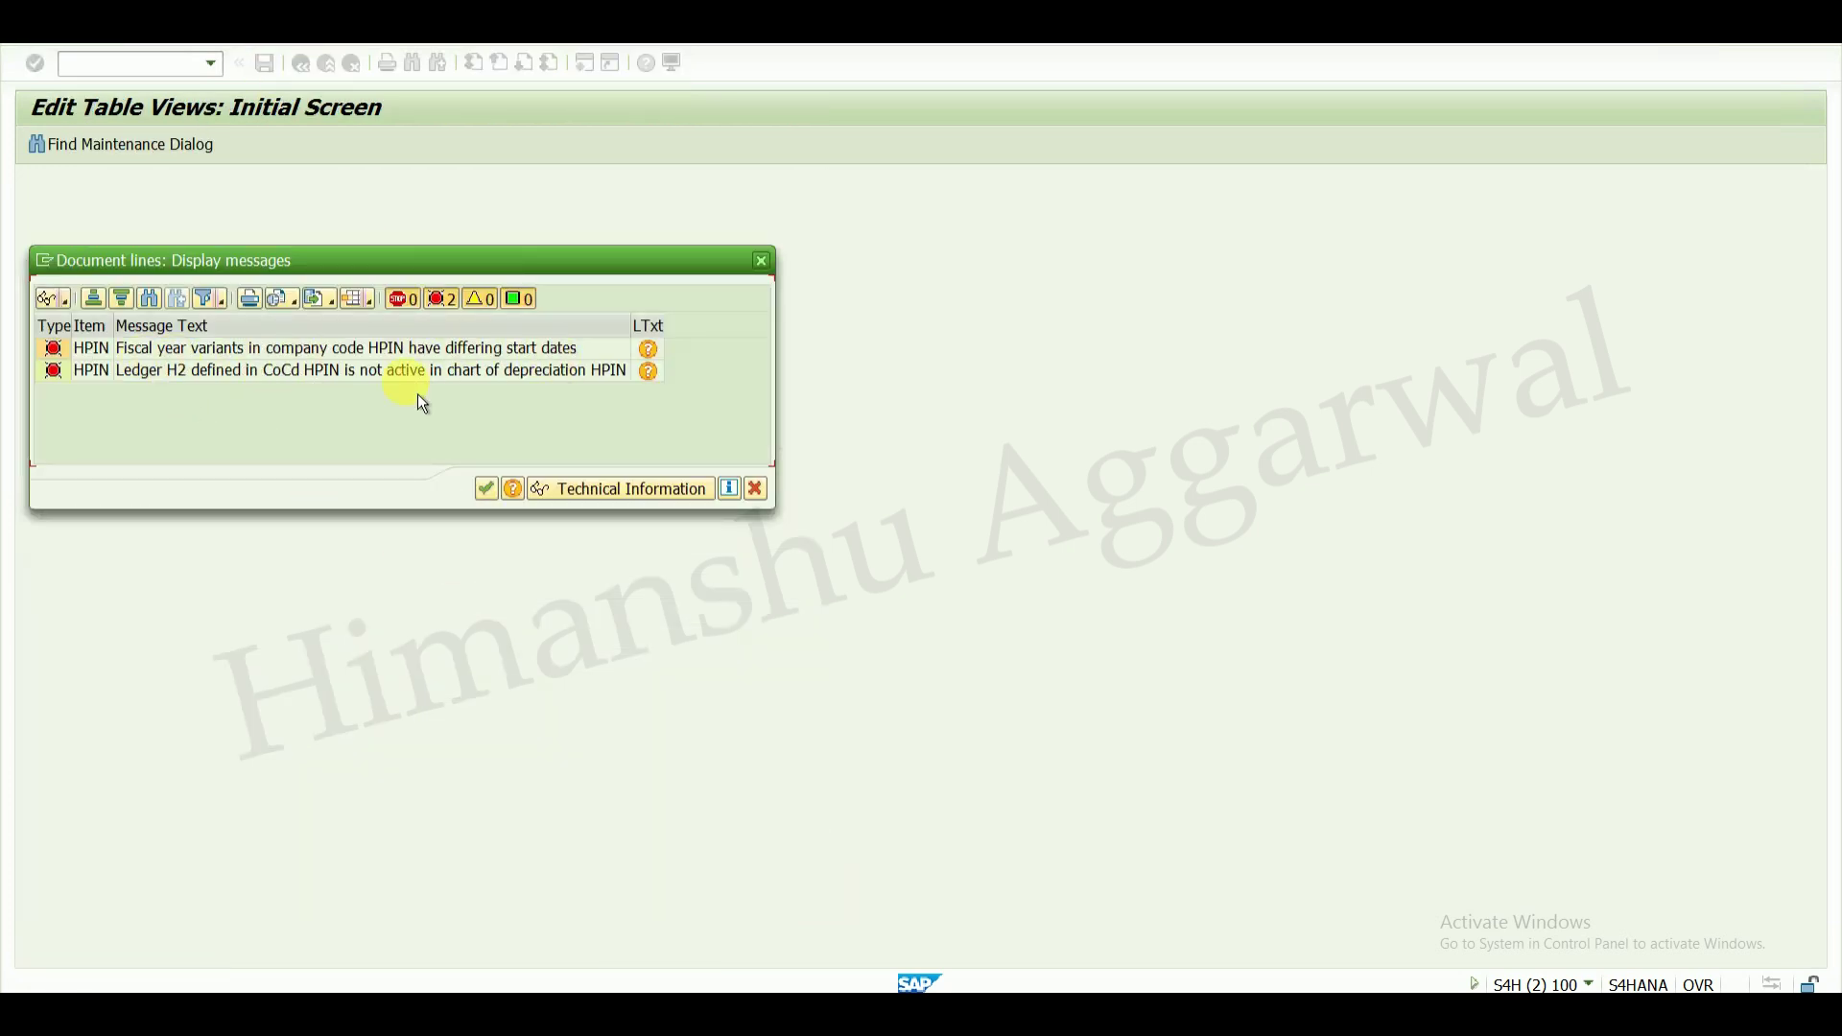
pyautogui.click(486, 491)
pyautogui.click(309, 77)
pyautogui.click(498, 429)
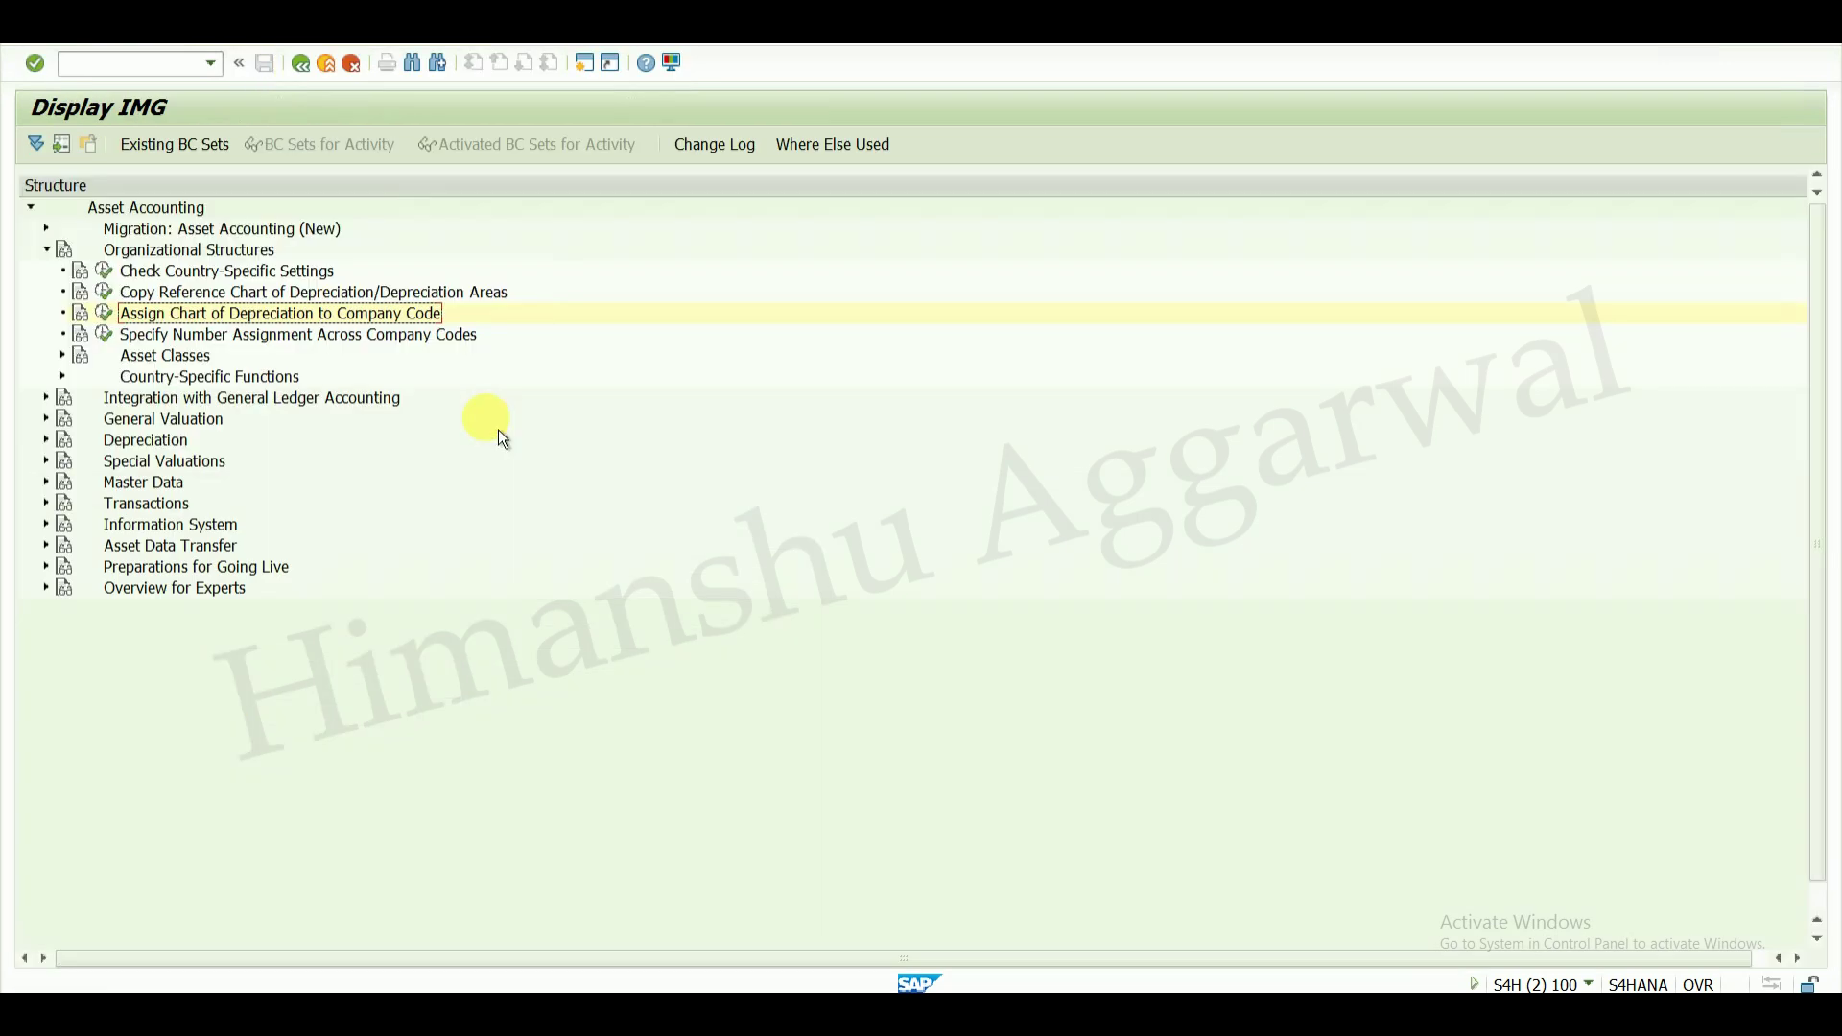
# - Open the Copy/Delete Depreciation Areas activity for chart of depreciation HPIN
pyautogui.click(105, 292)
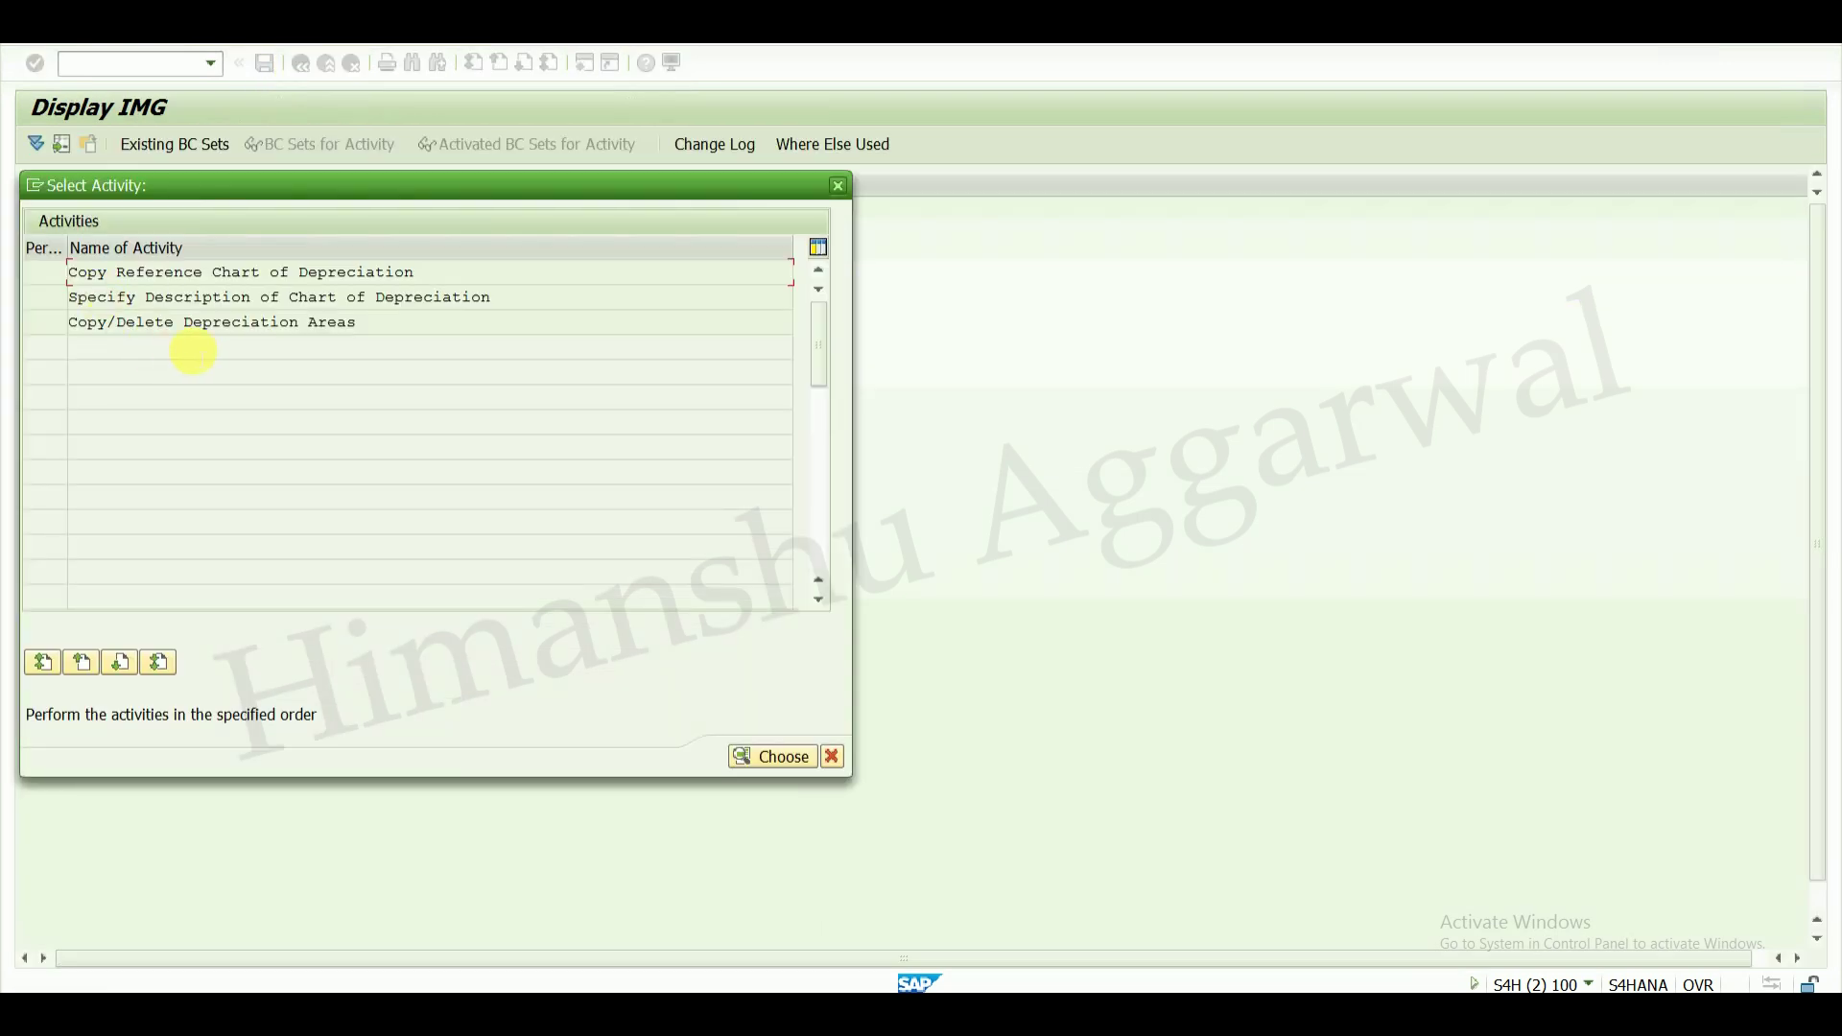
pyautogui.doubleClick(234, 322)
pyautogui.write('hpin')
pyautogui.press('Return')
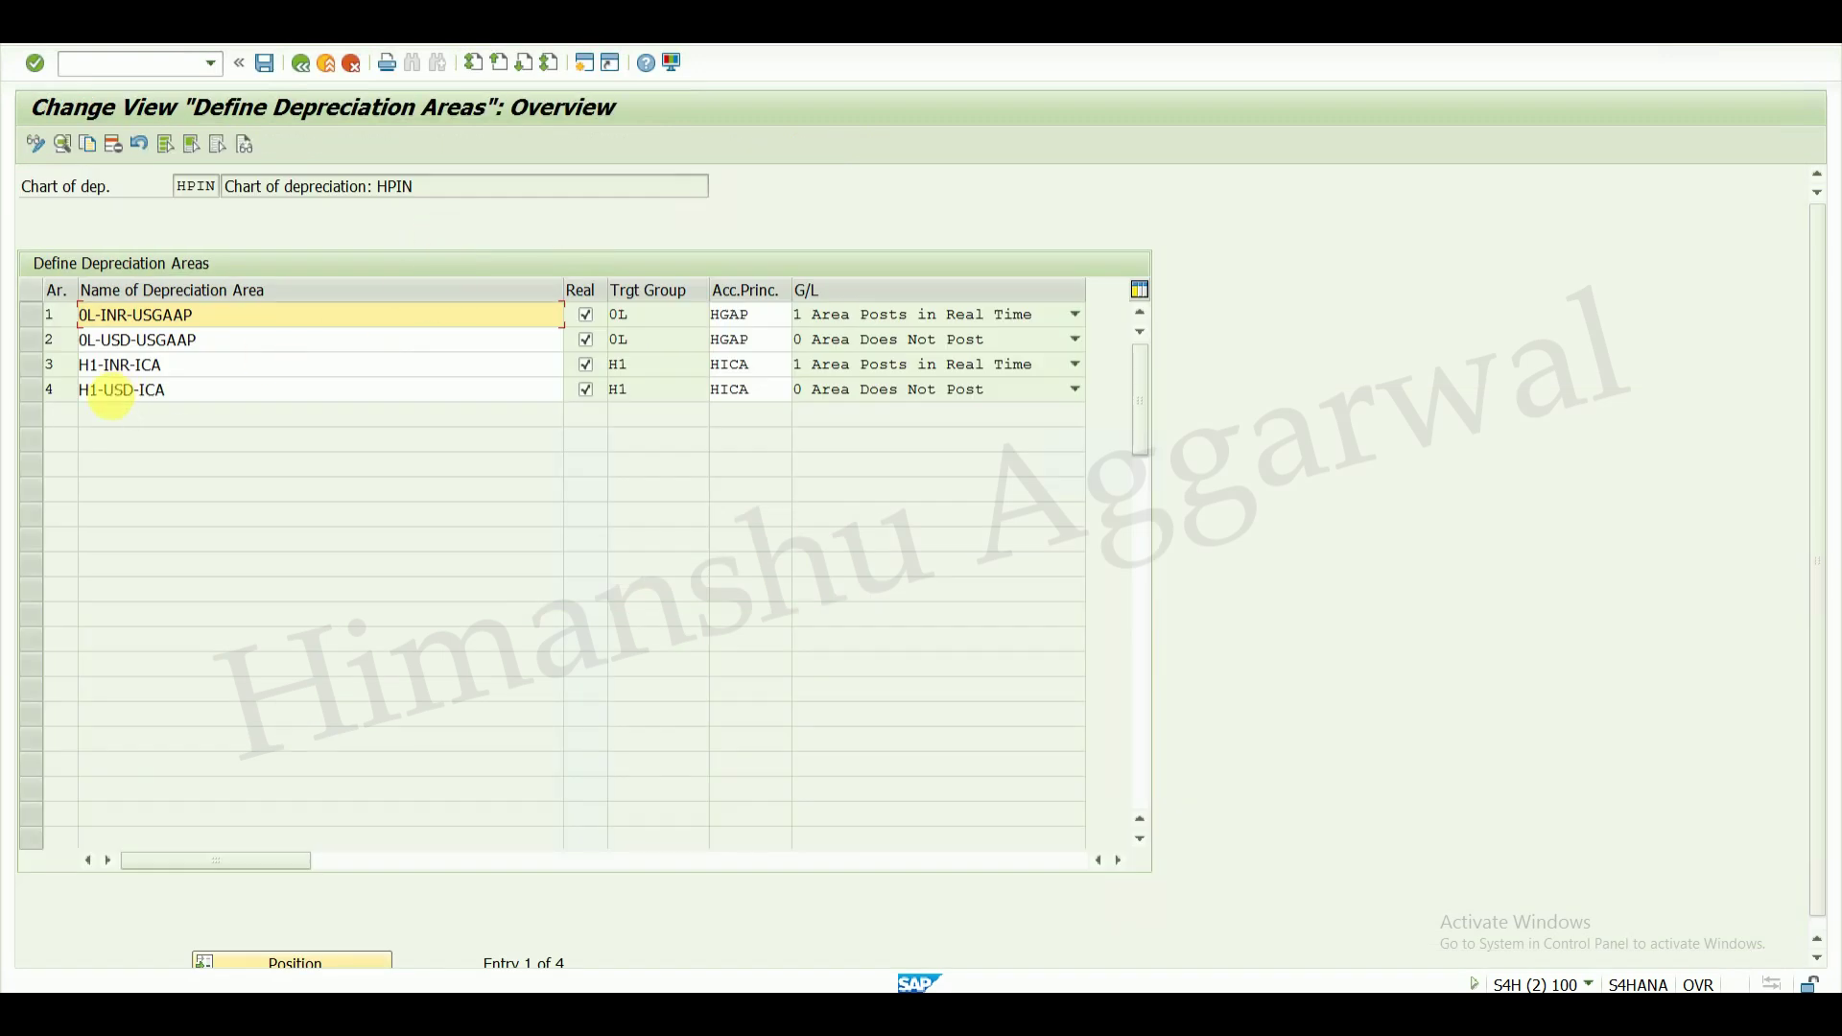
# - Set the accounting principle of depreciation area 3 (H1-INR-ICA) to HPH2
pyautogui.click(131, 365)
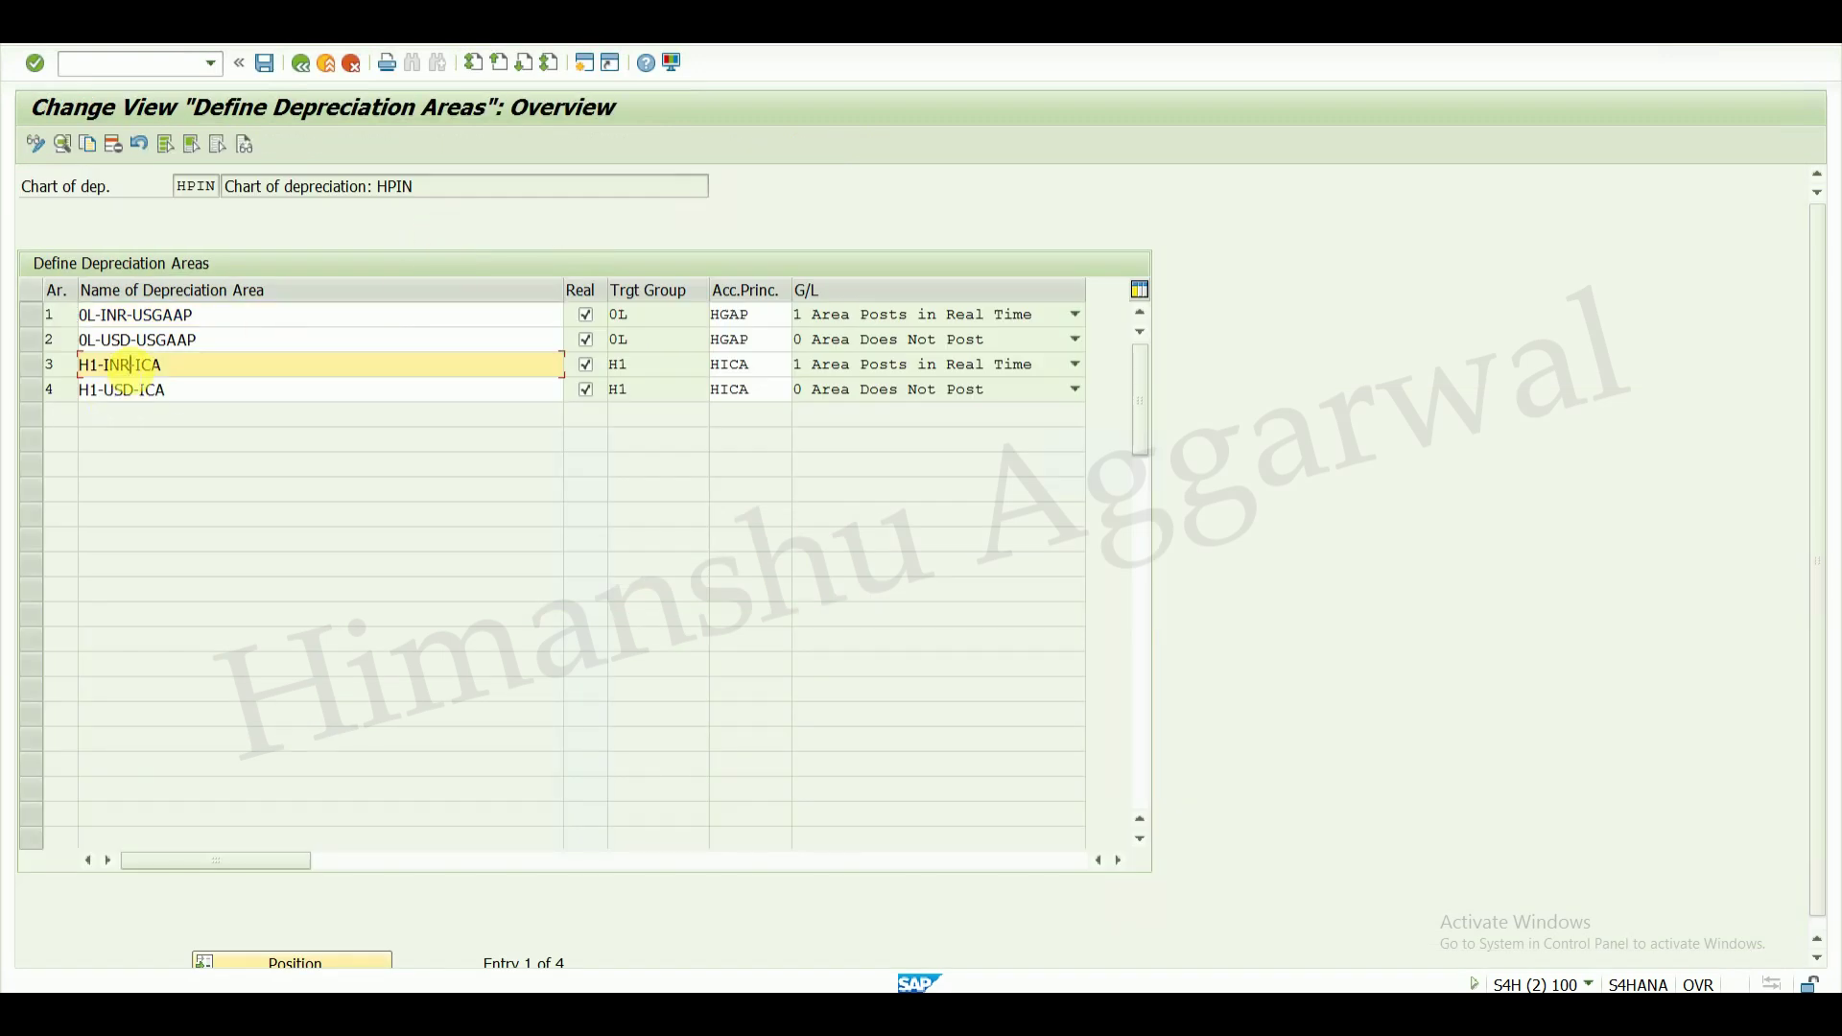
pyautogui.click(750, 365)
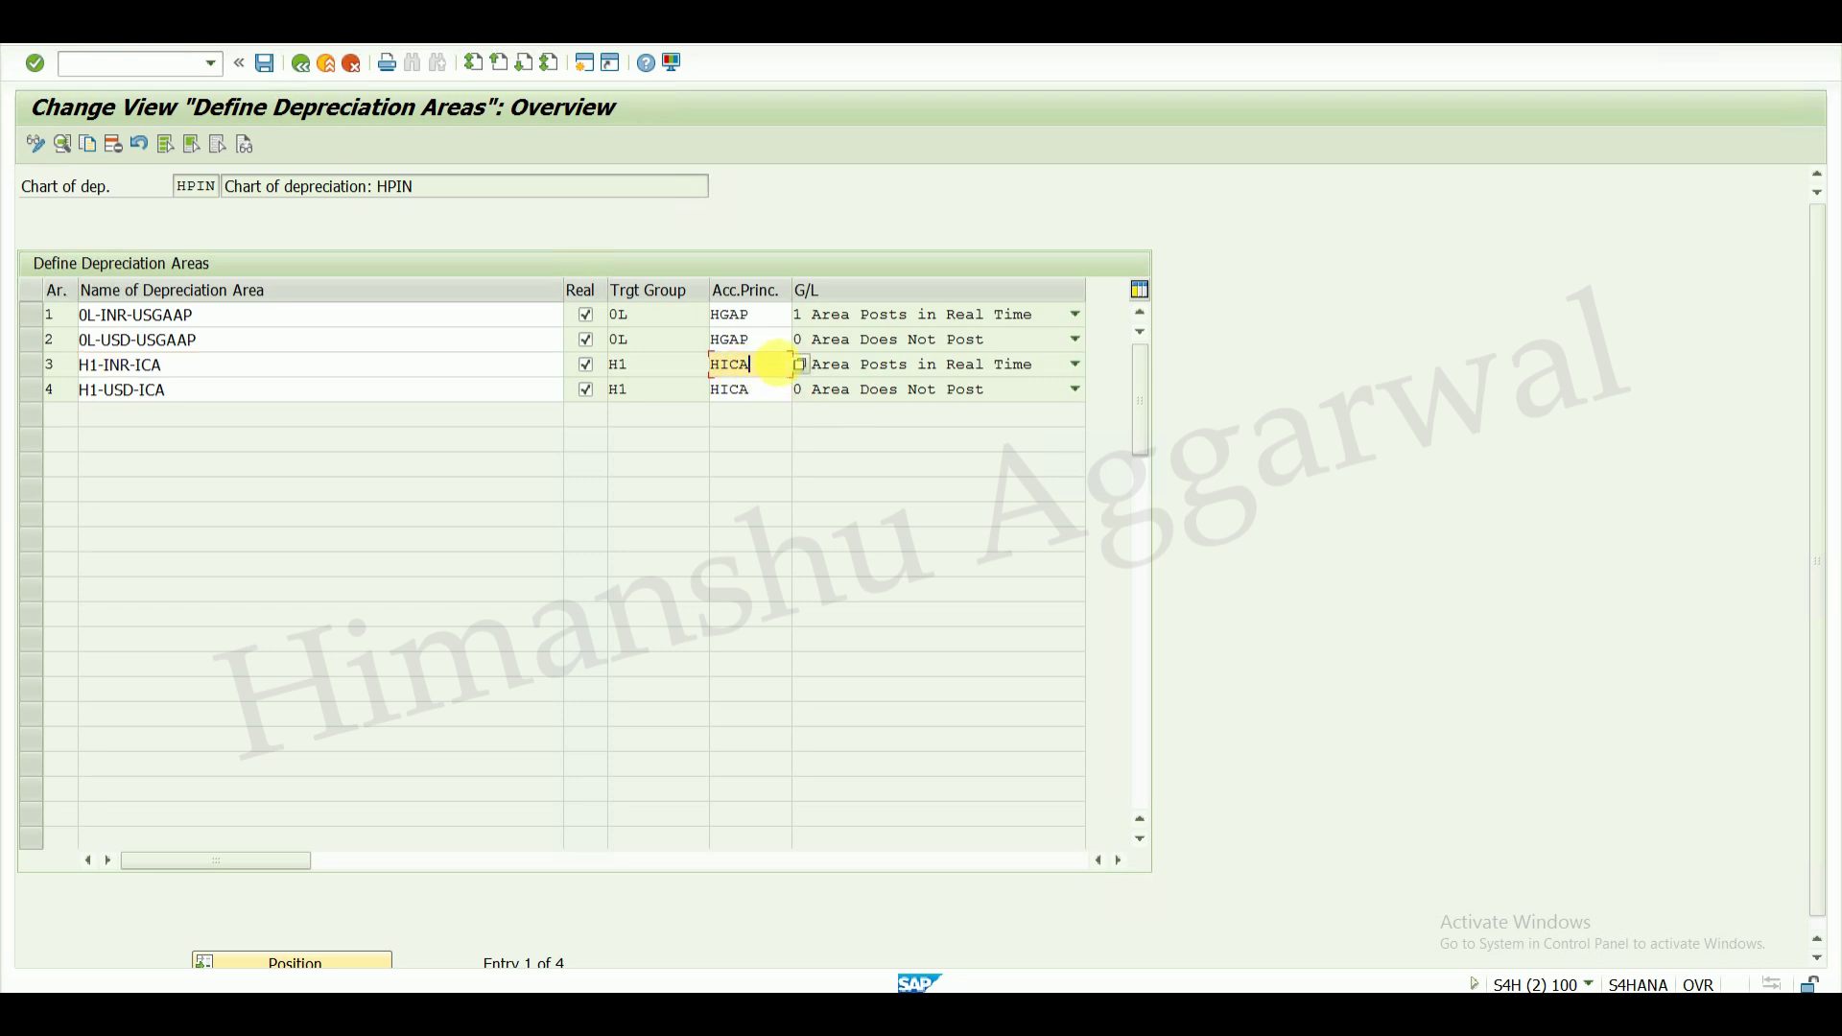
pyautogui.press('BackSpace')
pyautogui.press('BackSpace')
pyautogui.press('BackSpace')
pyautogui.press('BackSpace')
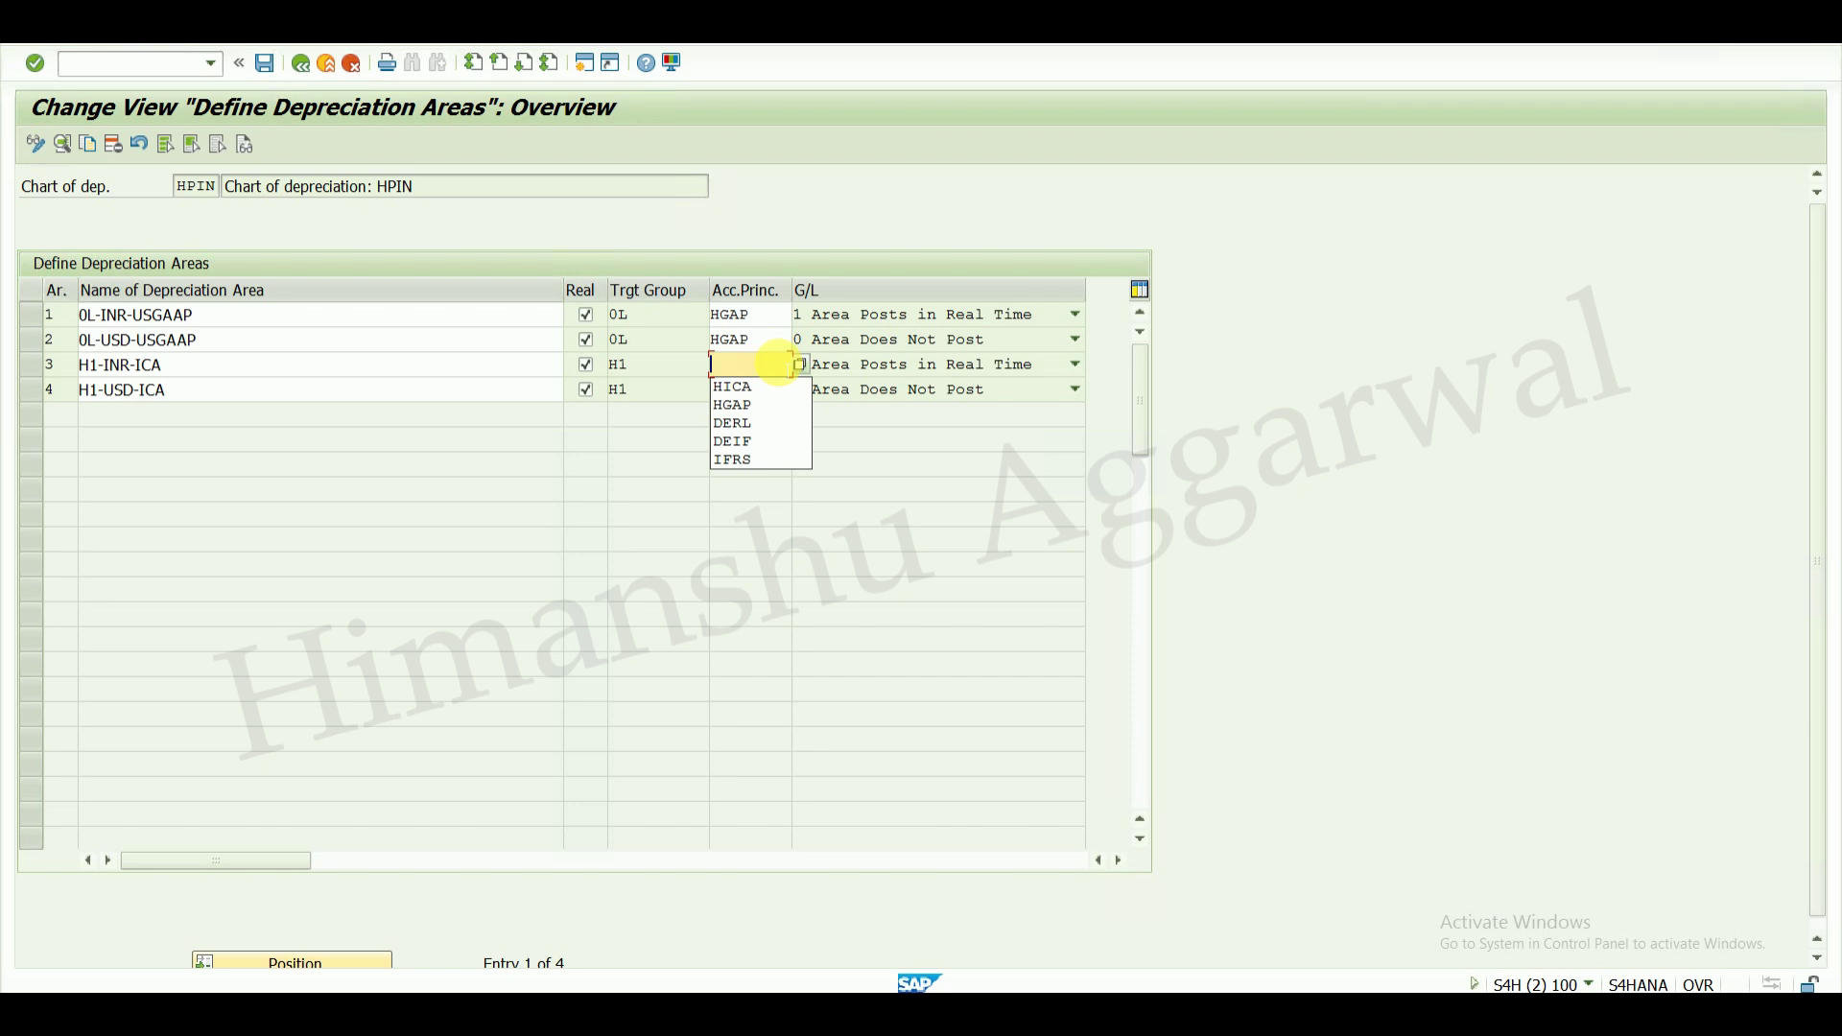
pyautogui.write('hph2')
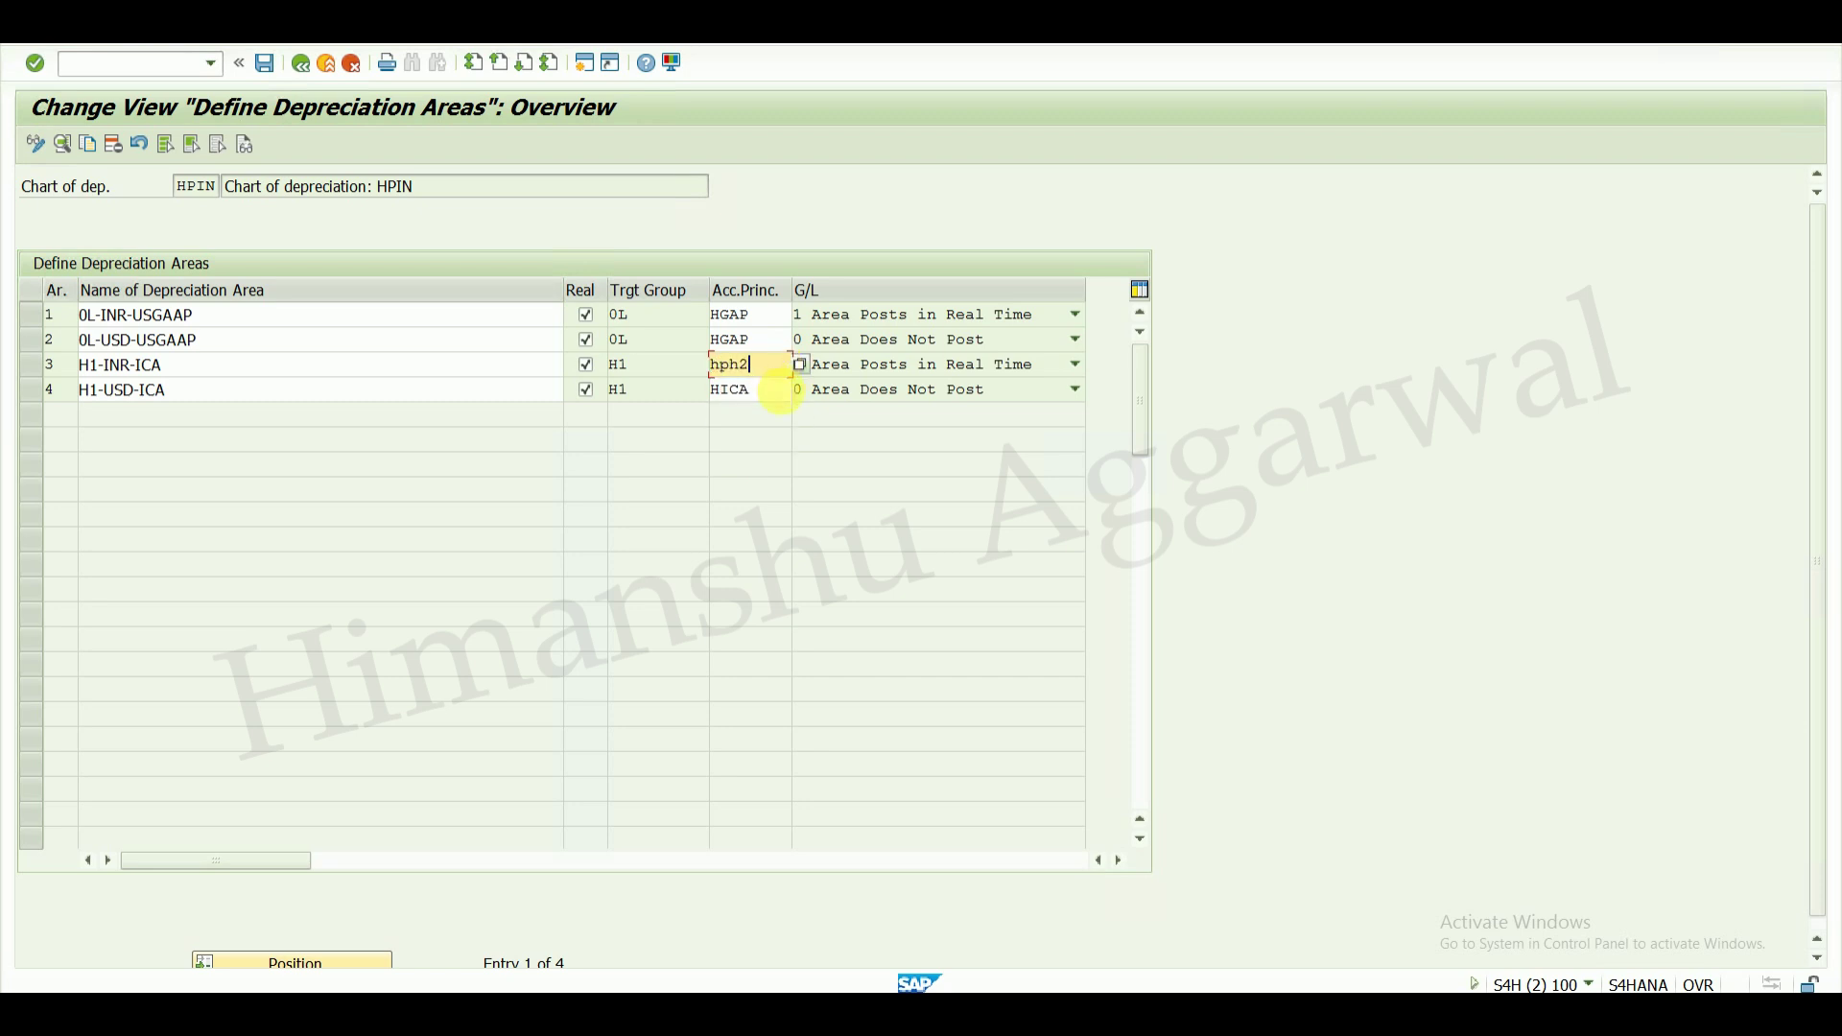
# - Set the accounting principle of depreciation area 4 (H1-USD-ICA) to HPH2 and confirm the entries
pyautogui.click(775, 401)
pyautogui.press('BackSpace')
pyautogui.press('BackSpace')
pyautogui.press('BackSpace')
pyautogui.press('BackSpace')
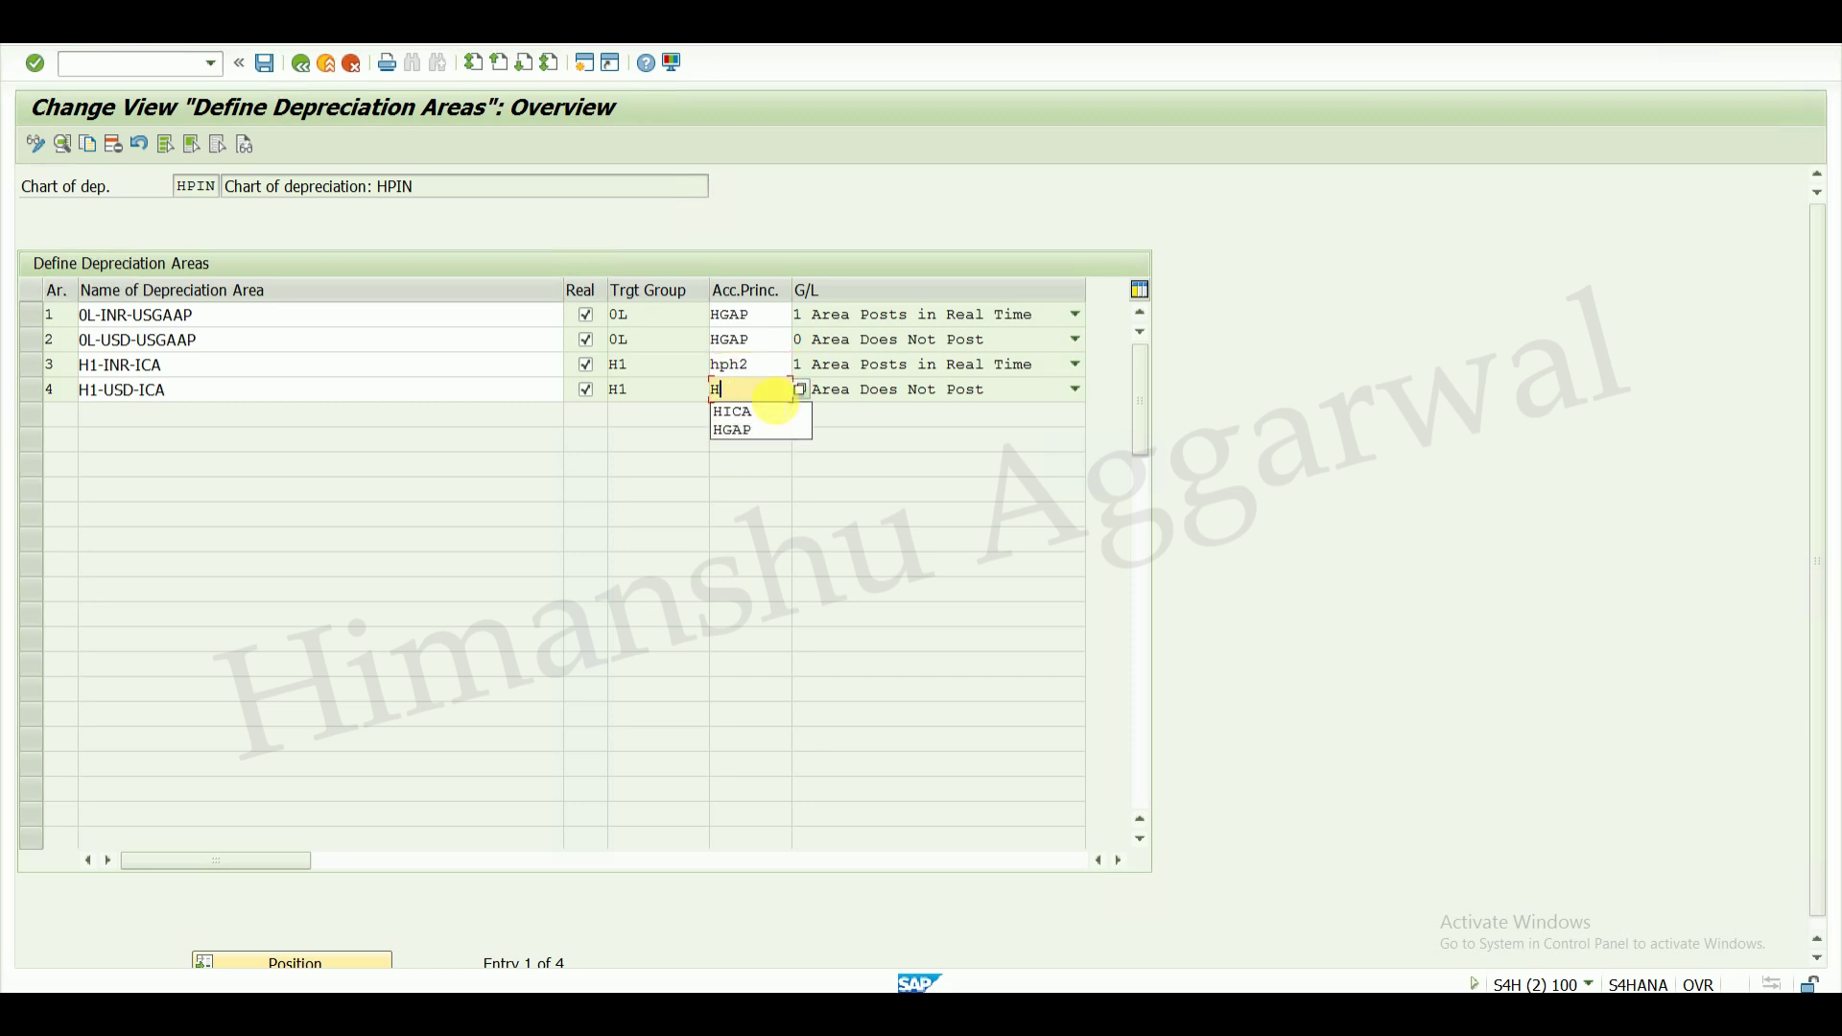
pyautogui.write('hph2')
pyautogui.press('Return')
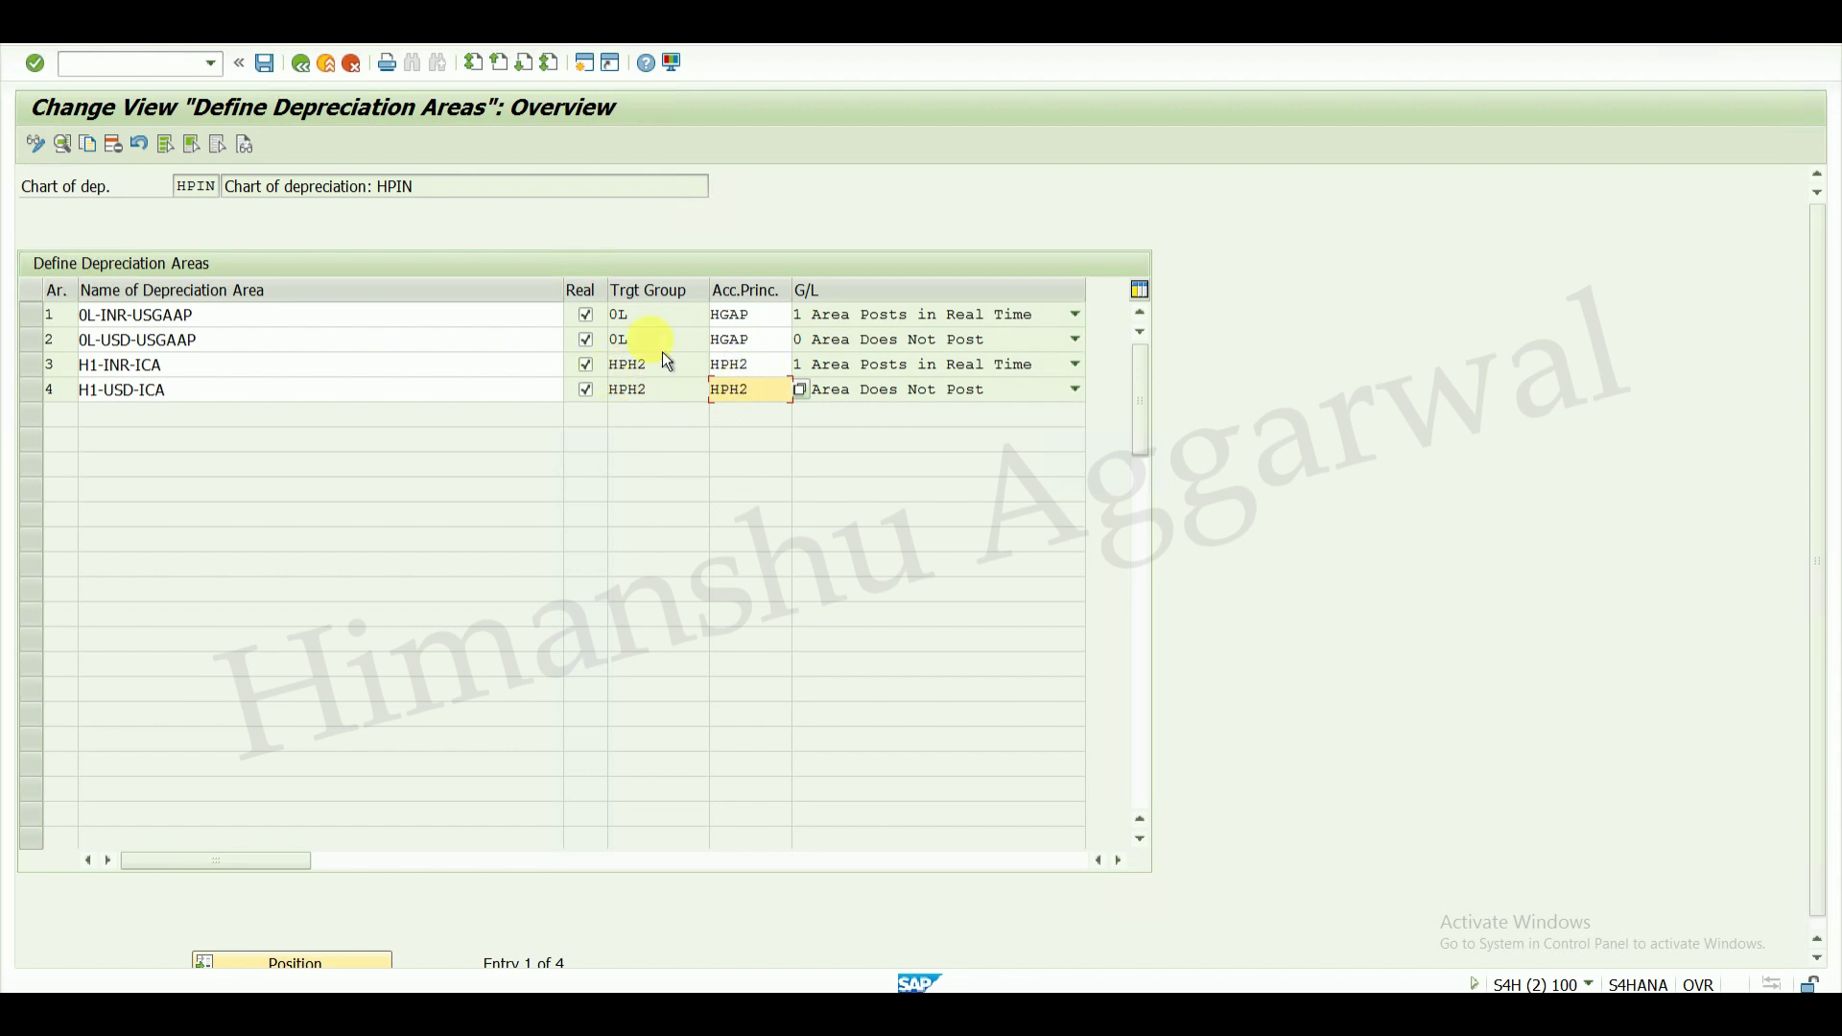
# - Save the depreciation area changes for chart of depreciation HPIN and return to the Asset Accounting guide
pyautogui.click(276, 71)
pyautogui.click(444, 387)
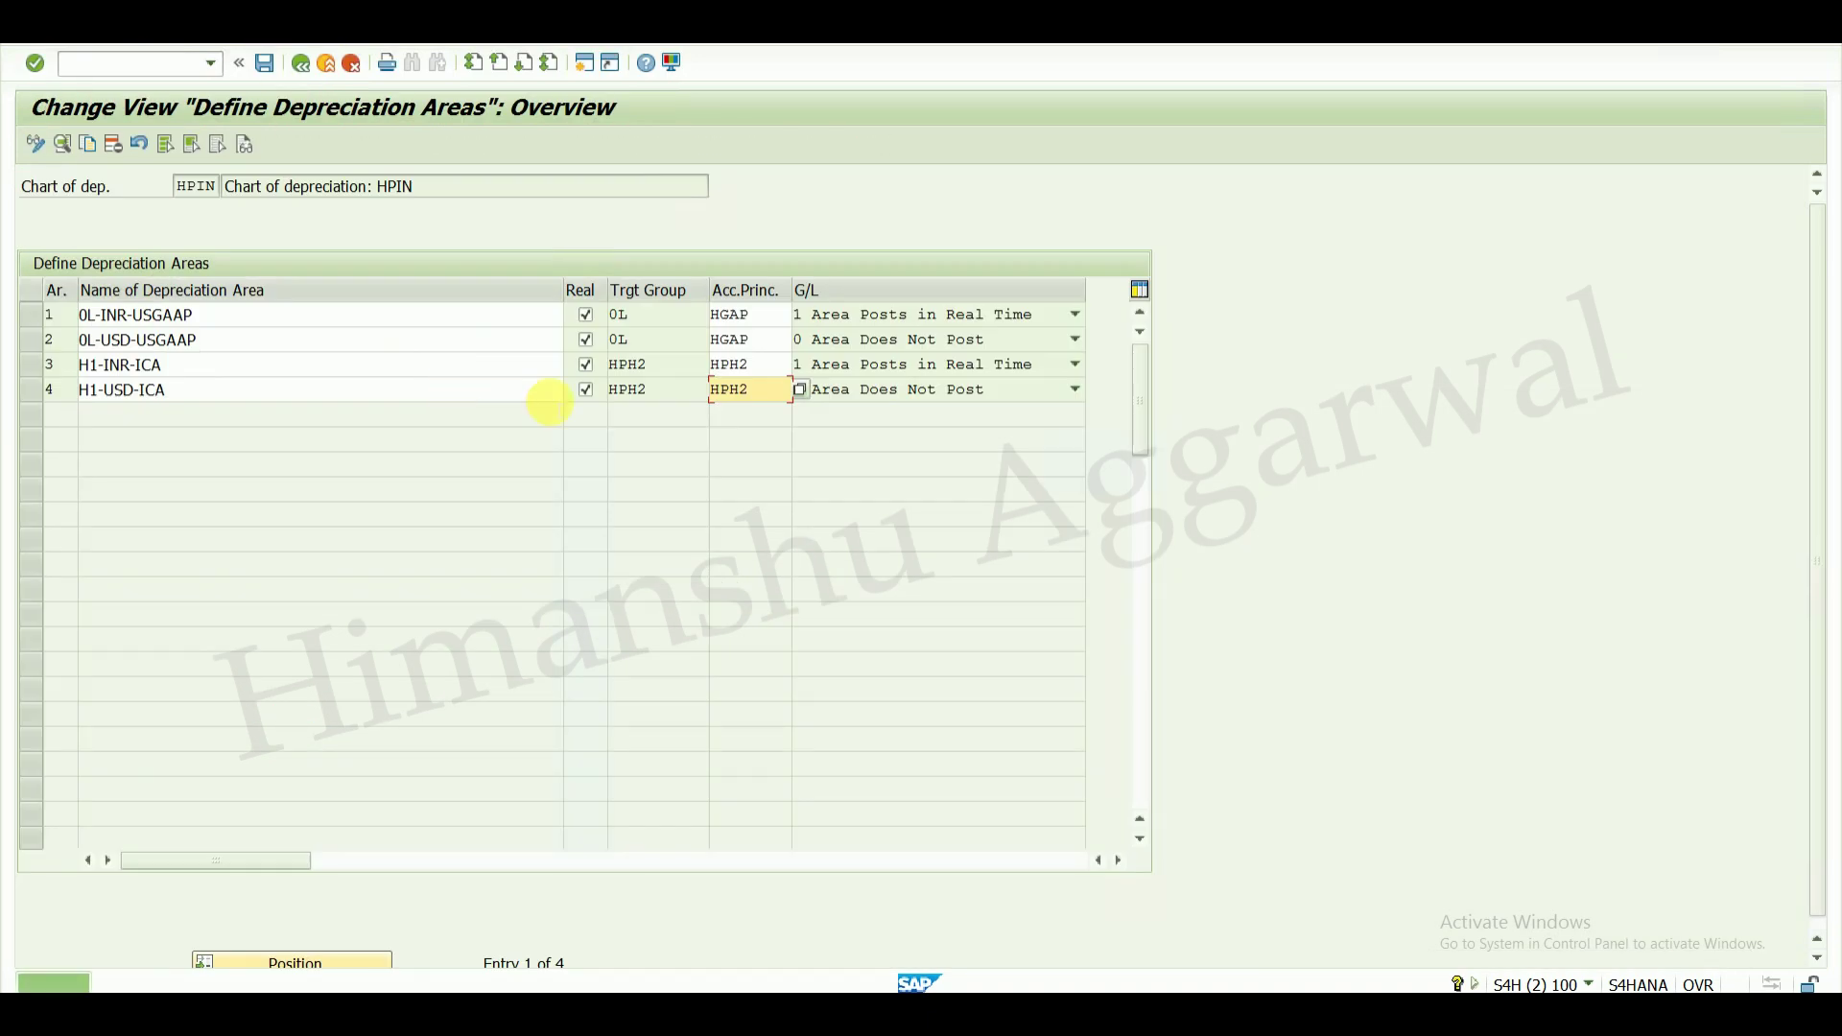
pyautogui.click(309, 68)
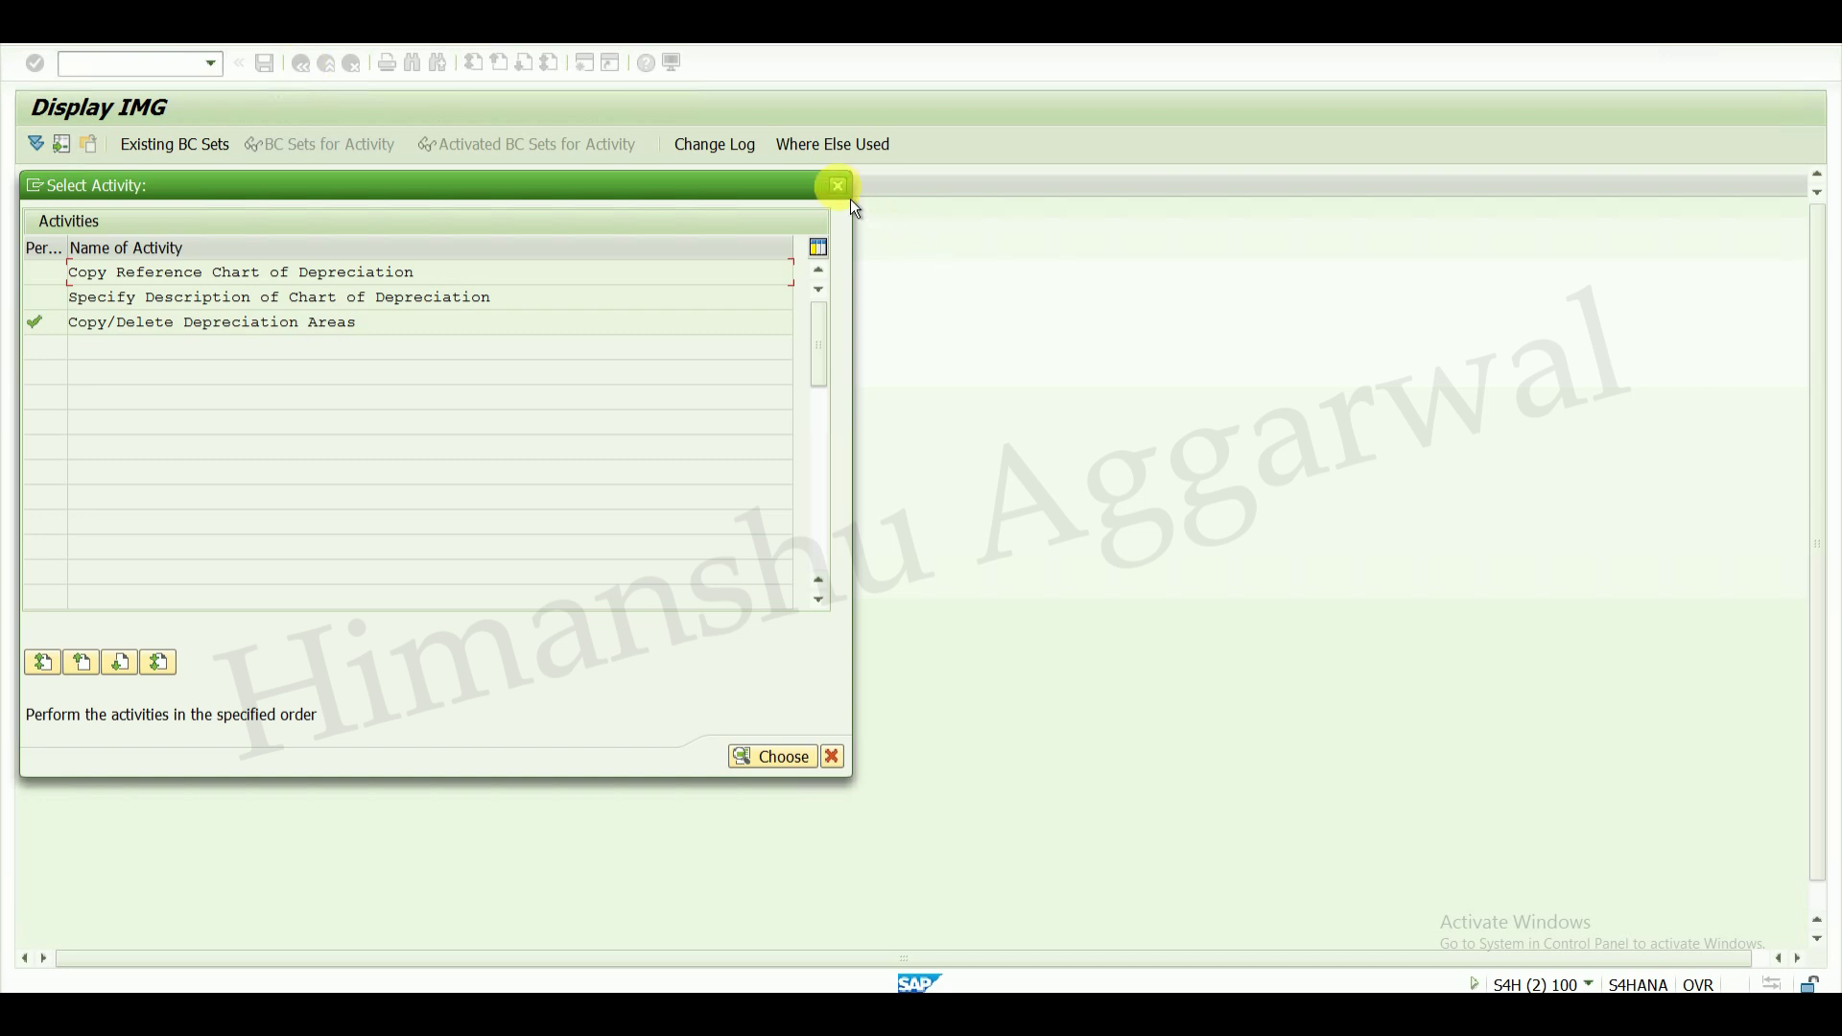
pyautogui.click(842, 191)
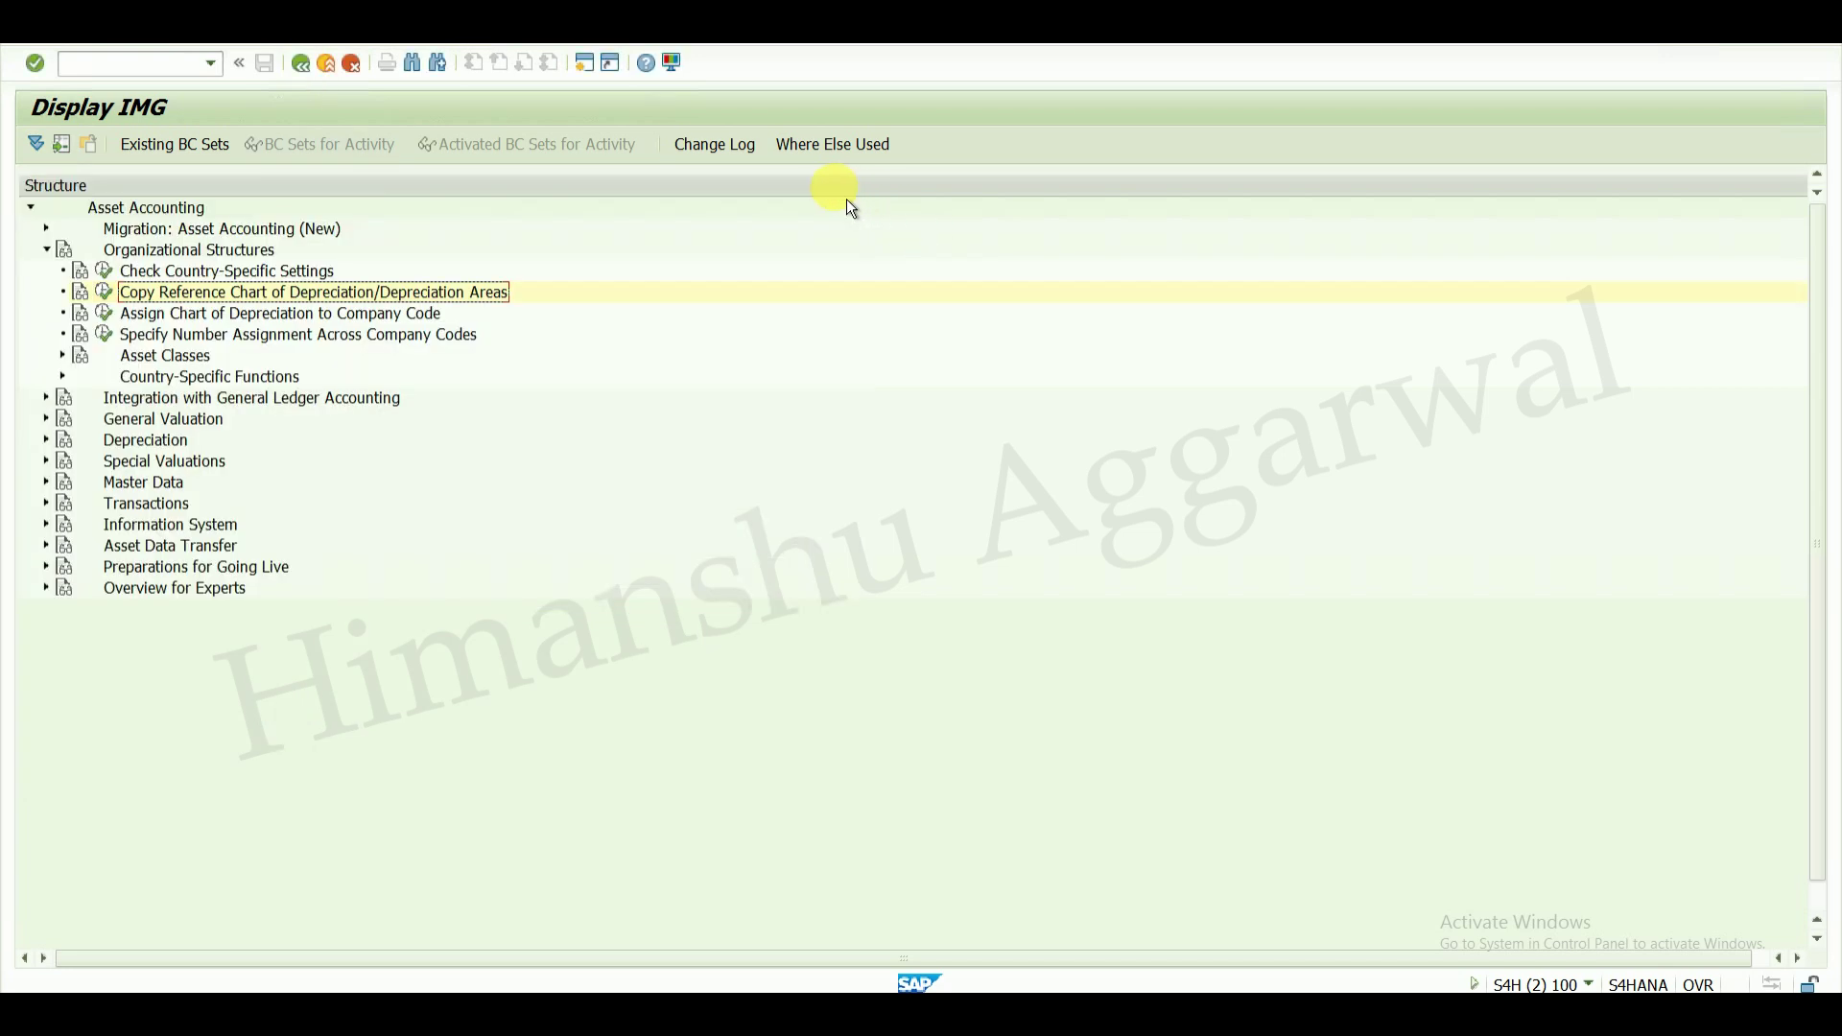
# - Try to assign chart of depreciation HPIN to company code HPIN and save, then exit without keeping the changes
pyautogui.click(106, 314)
pyautogui.click(152, 965)
pyautogui.write('HPIN')
pyautogui.press('Return')
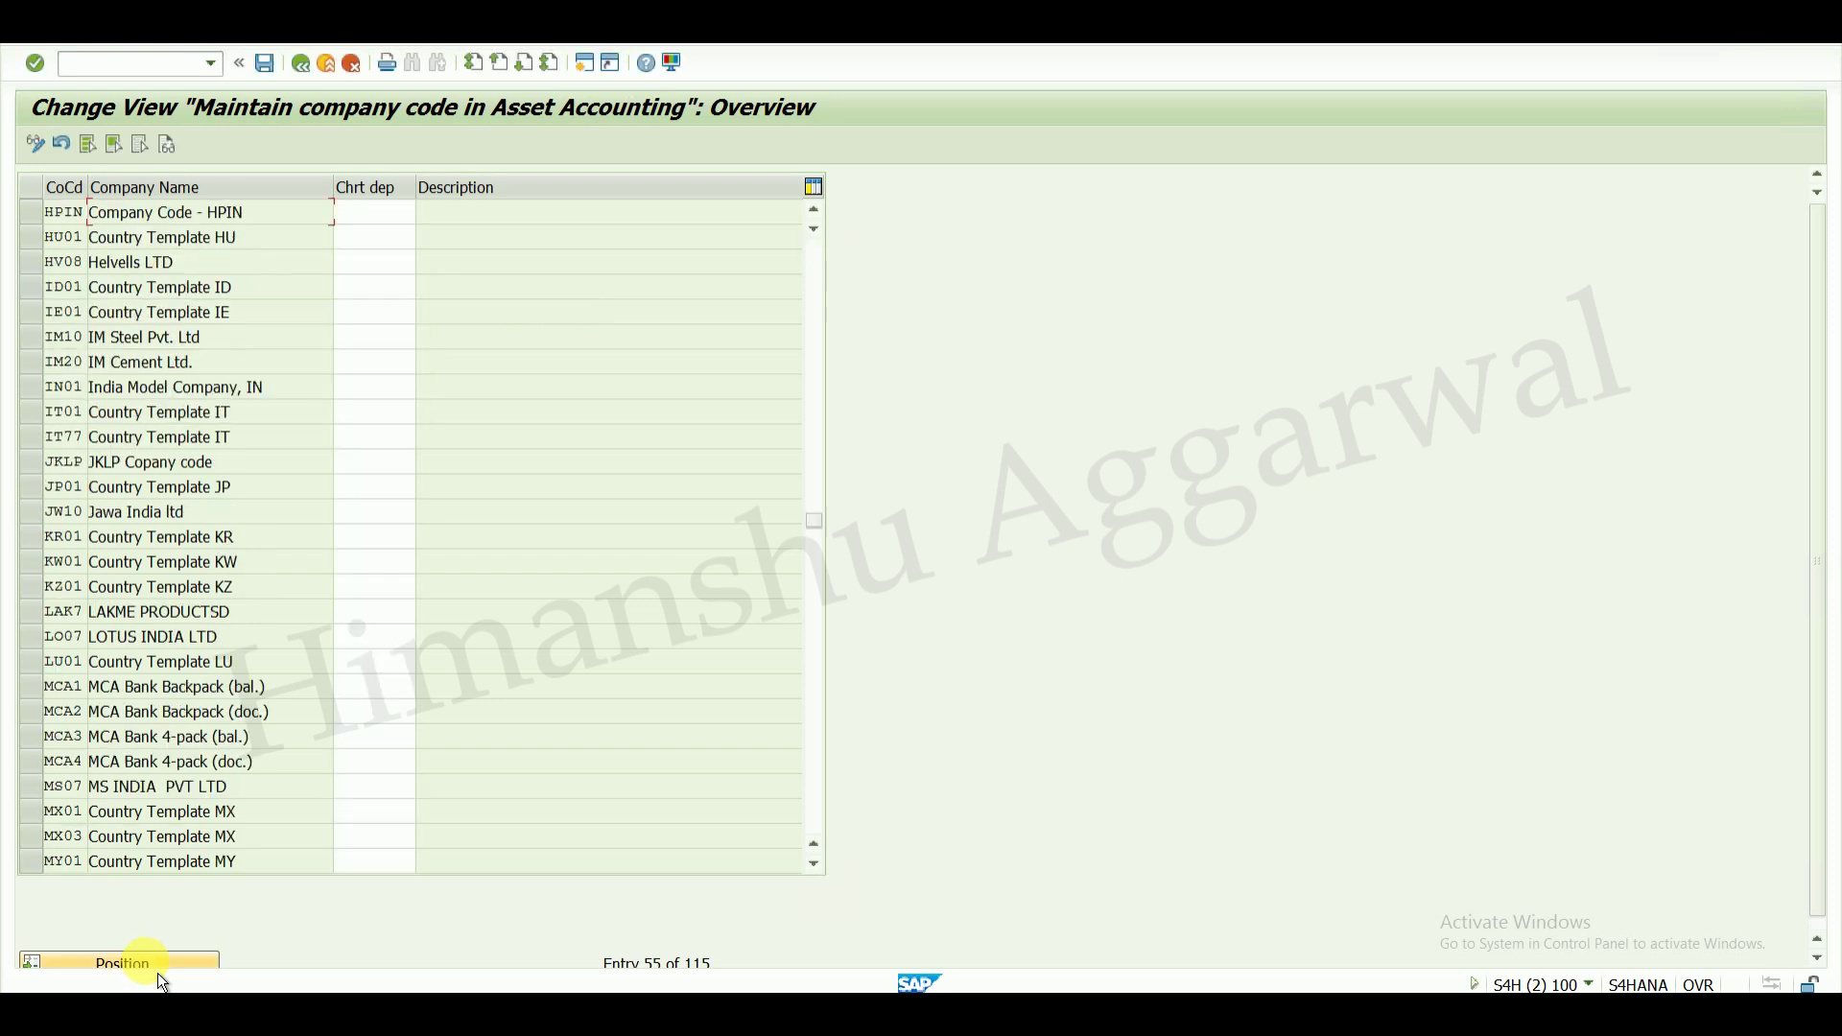
pyautogui.click(362, 215)
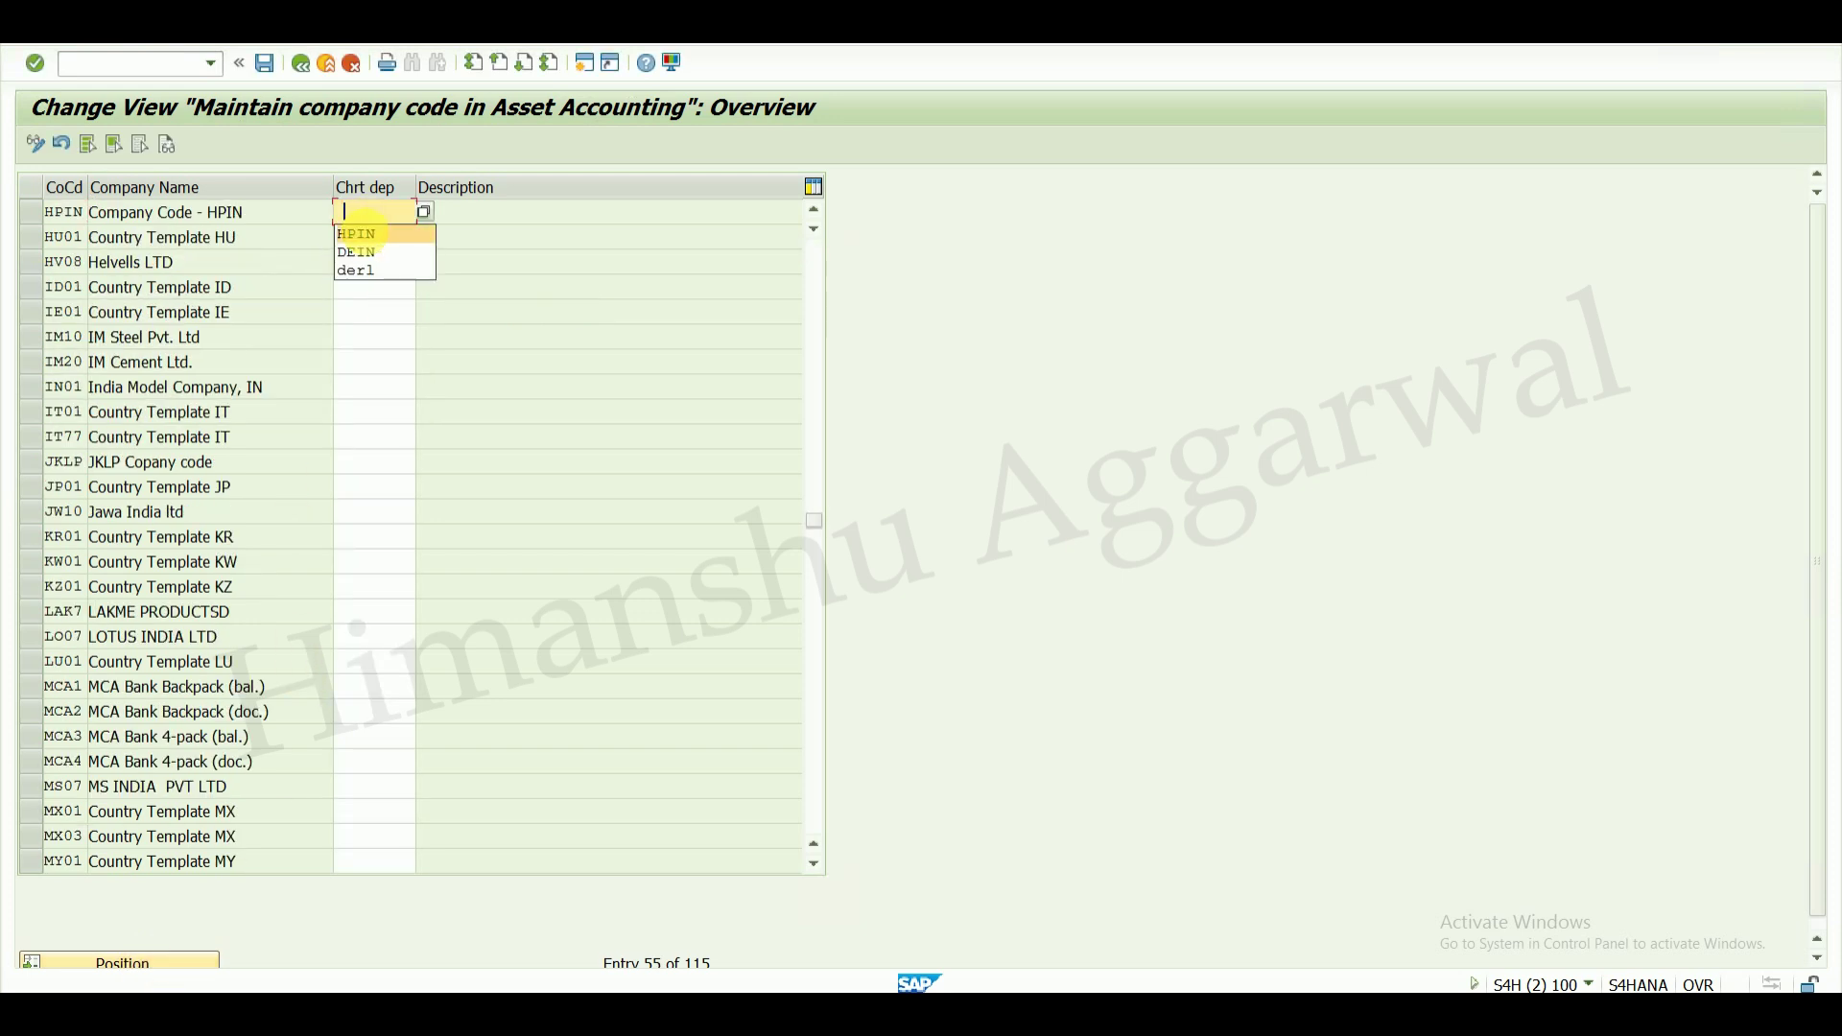
pyautogui.click(378, 242)
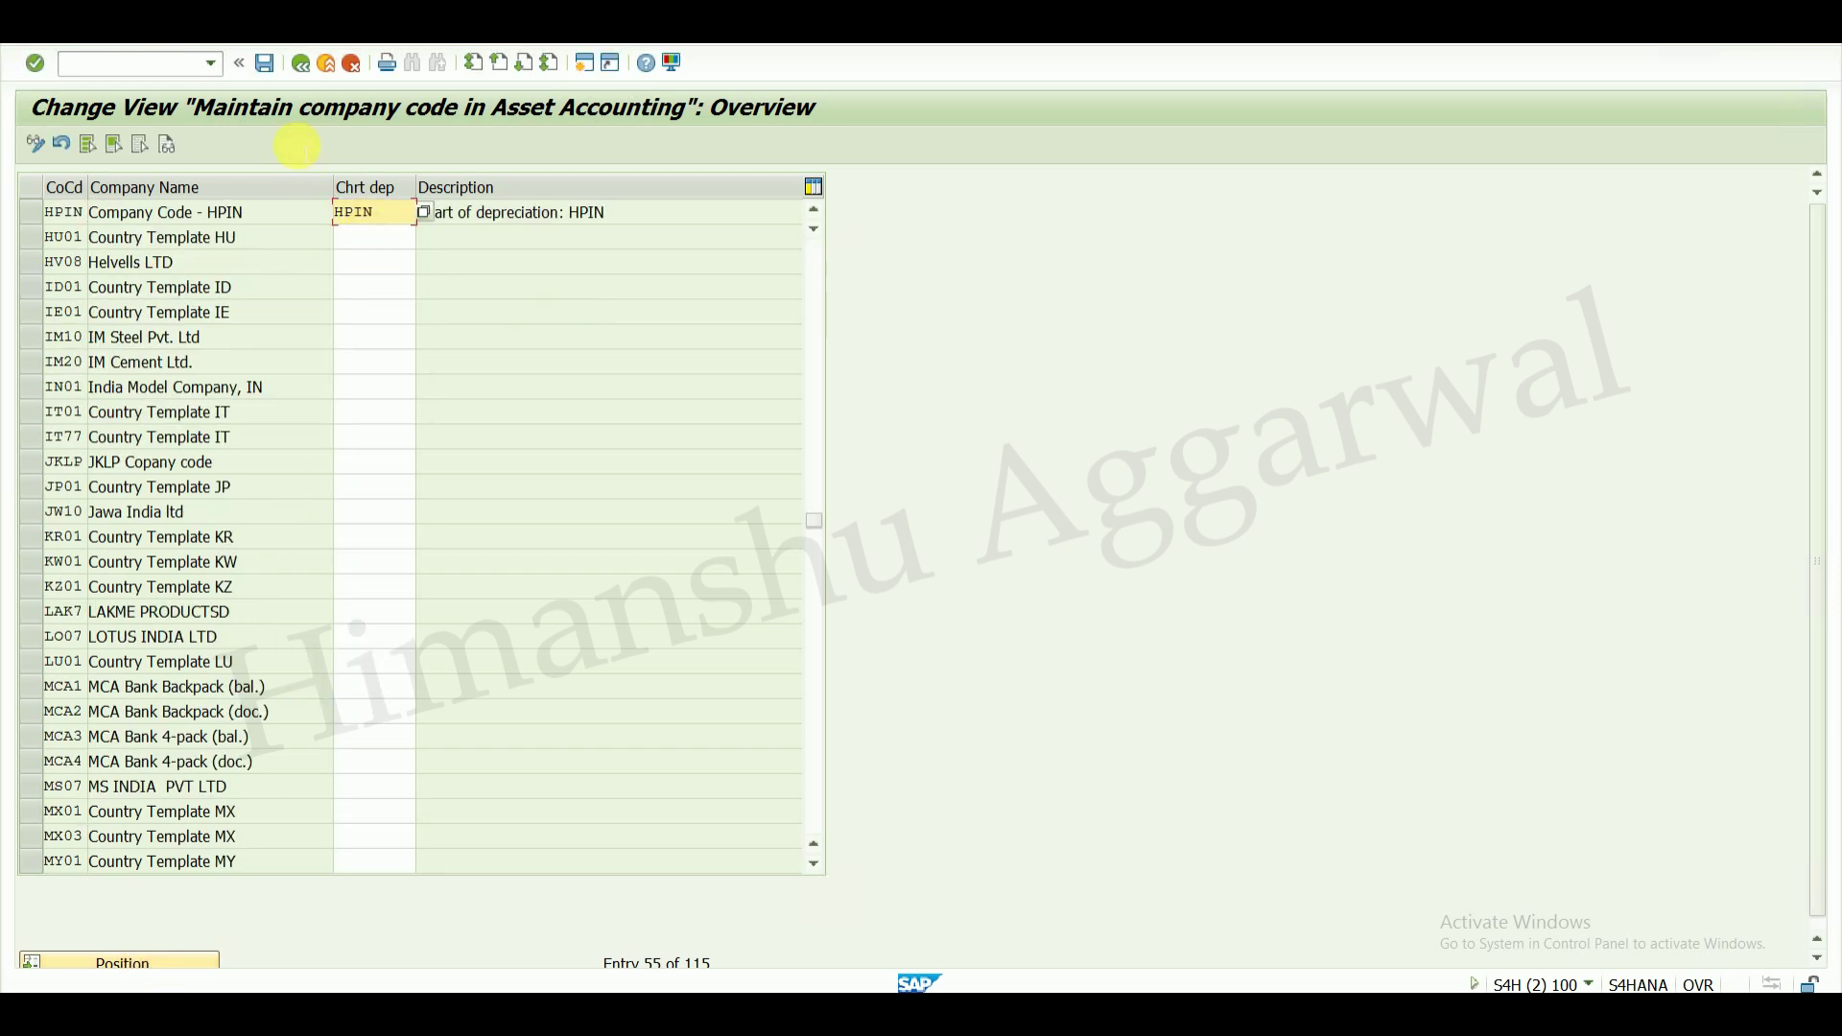
pyautogui.click(267, 66)
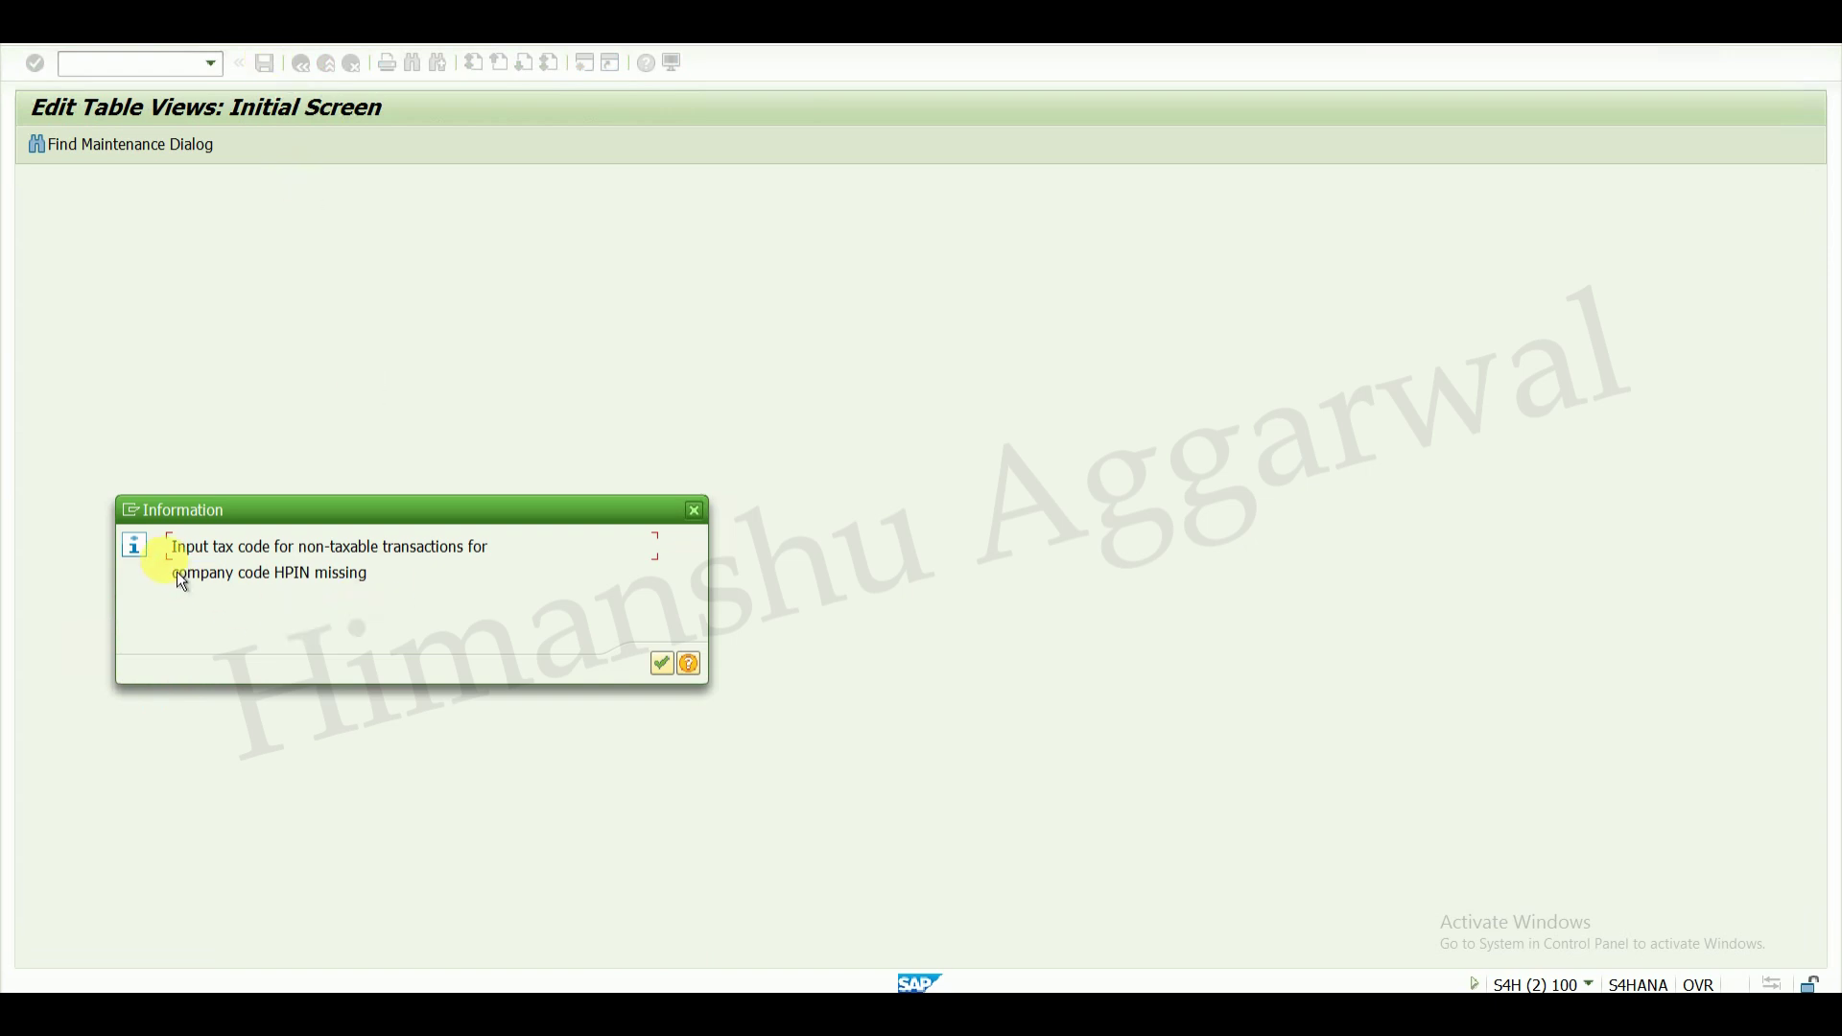
pyautogui.click(667, 667)
pyautogui.click(314, 72)
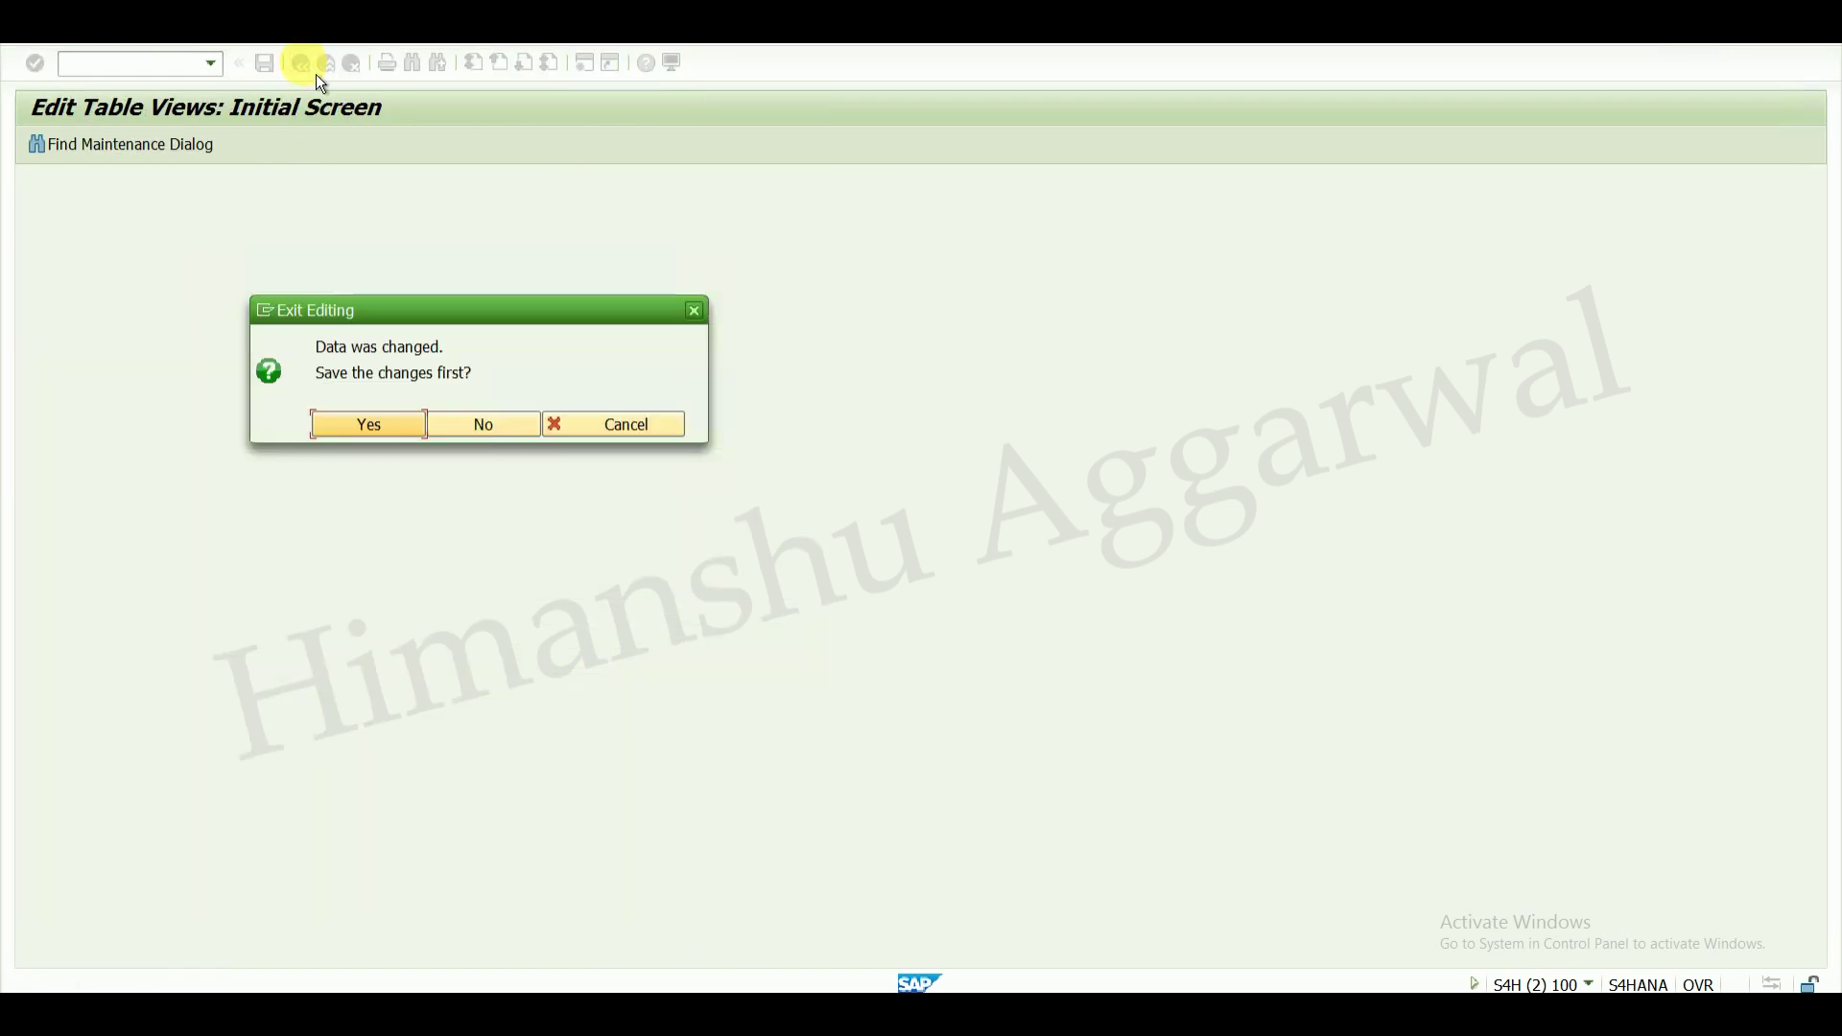
pyautogui.click(471, 438)
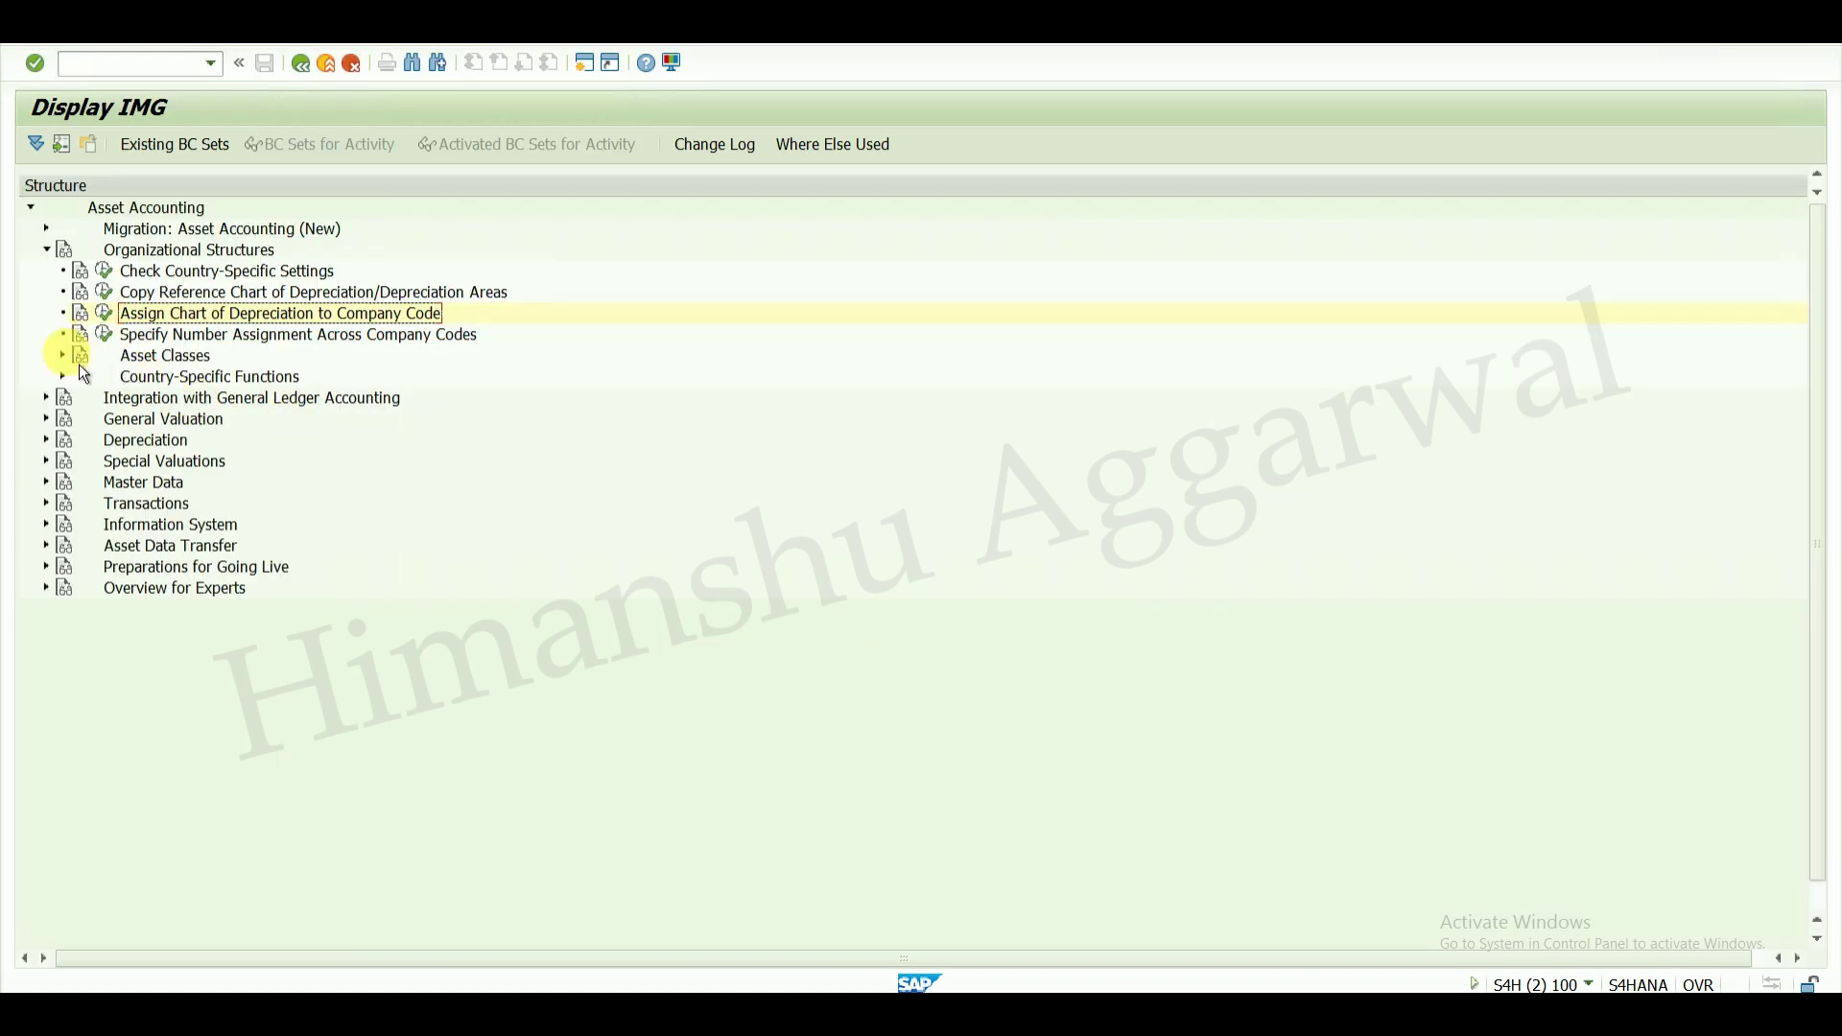
# - Assign input tax code V0 and output tax code A0 to company code HPIN for non-taxable acquisitions, and save
pyautogui.click(60, 406)
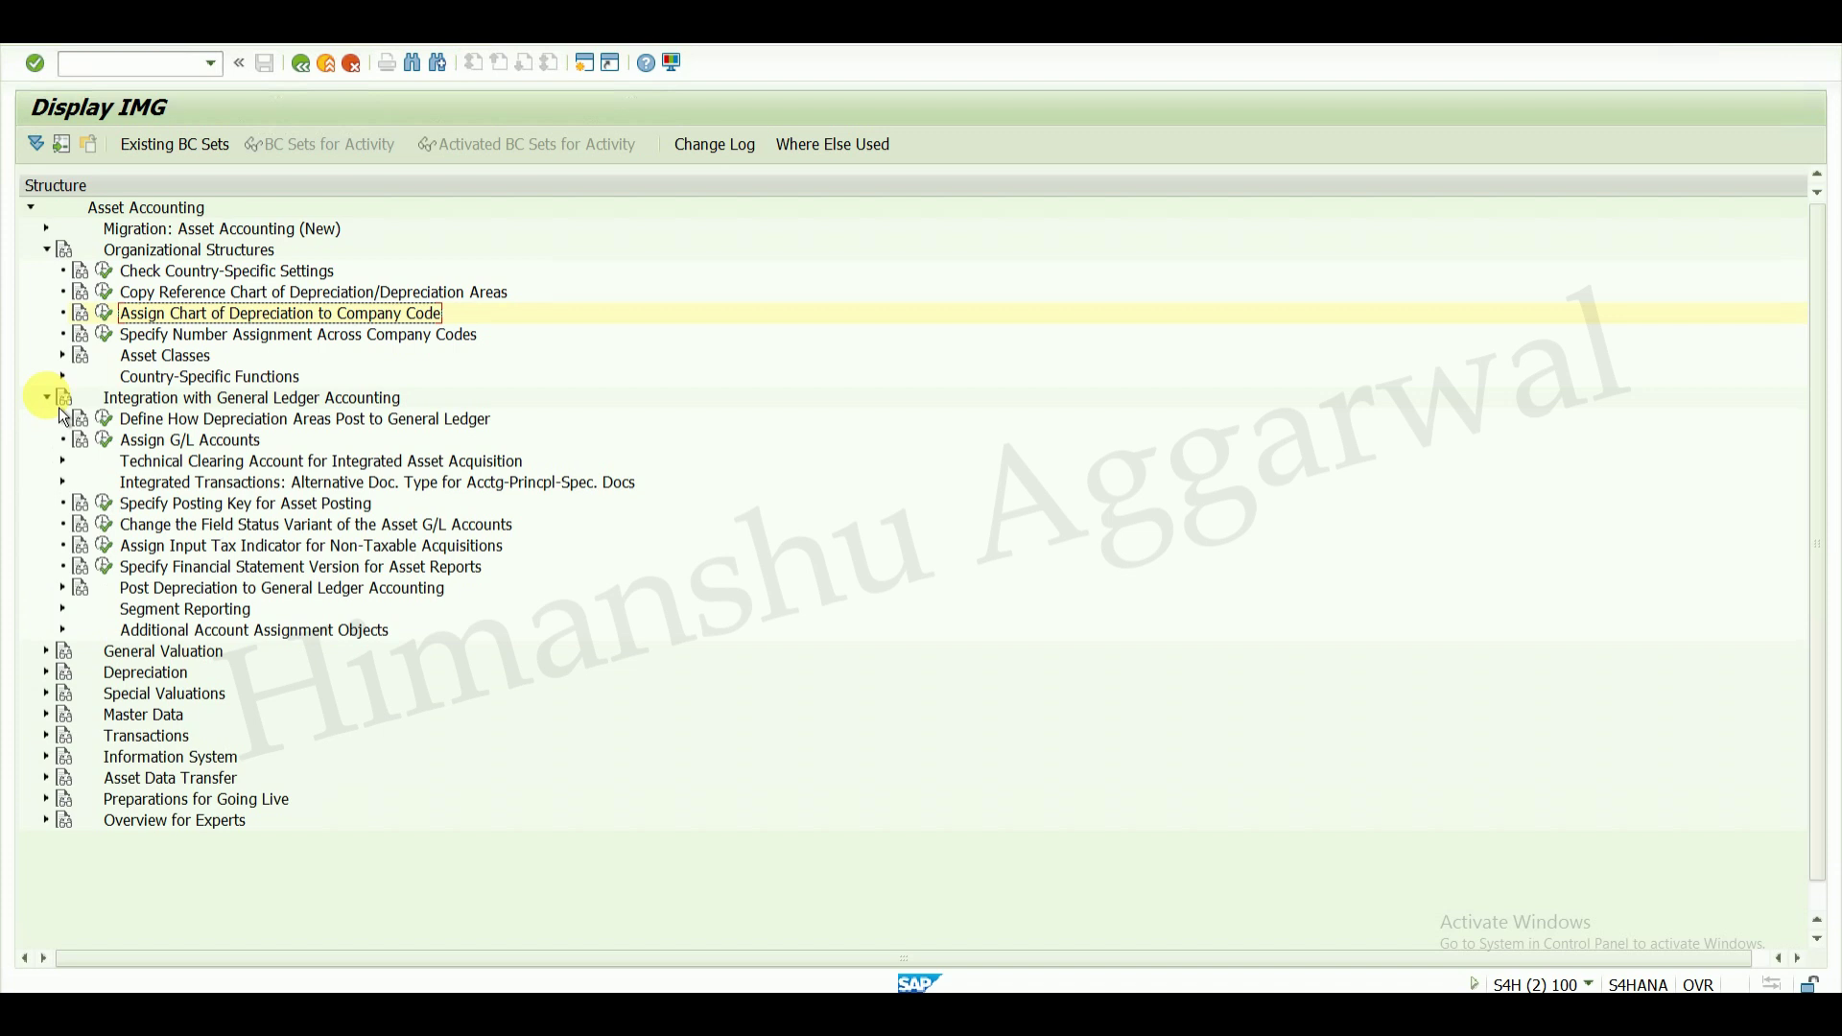
pyautogui.click(104, 545)
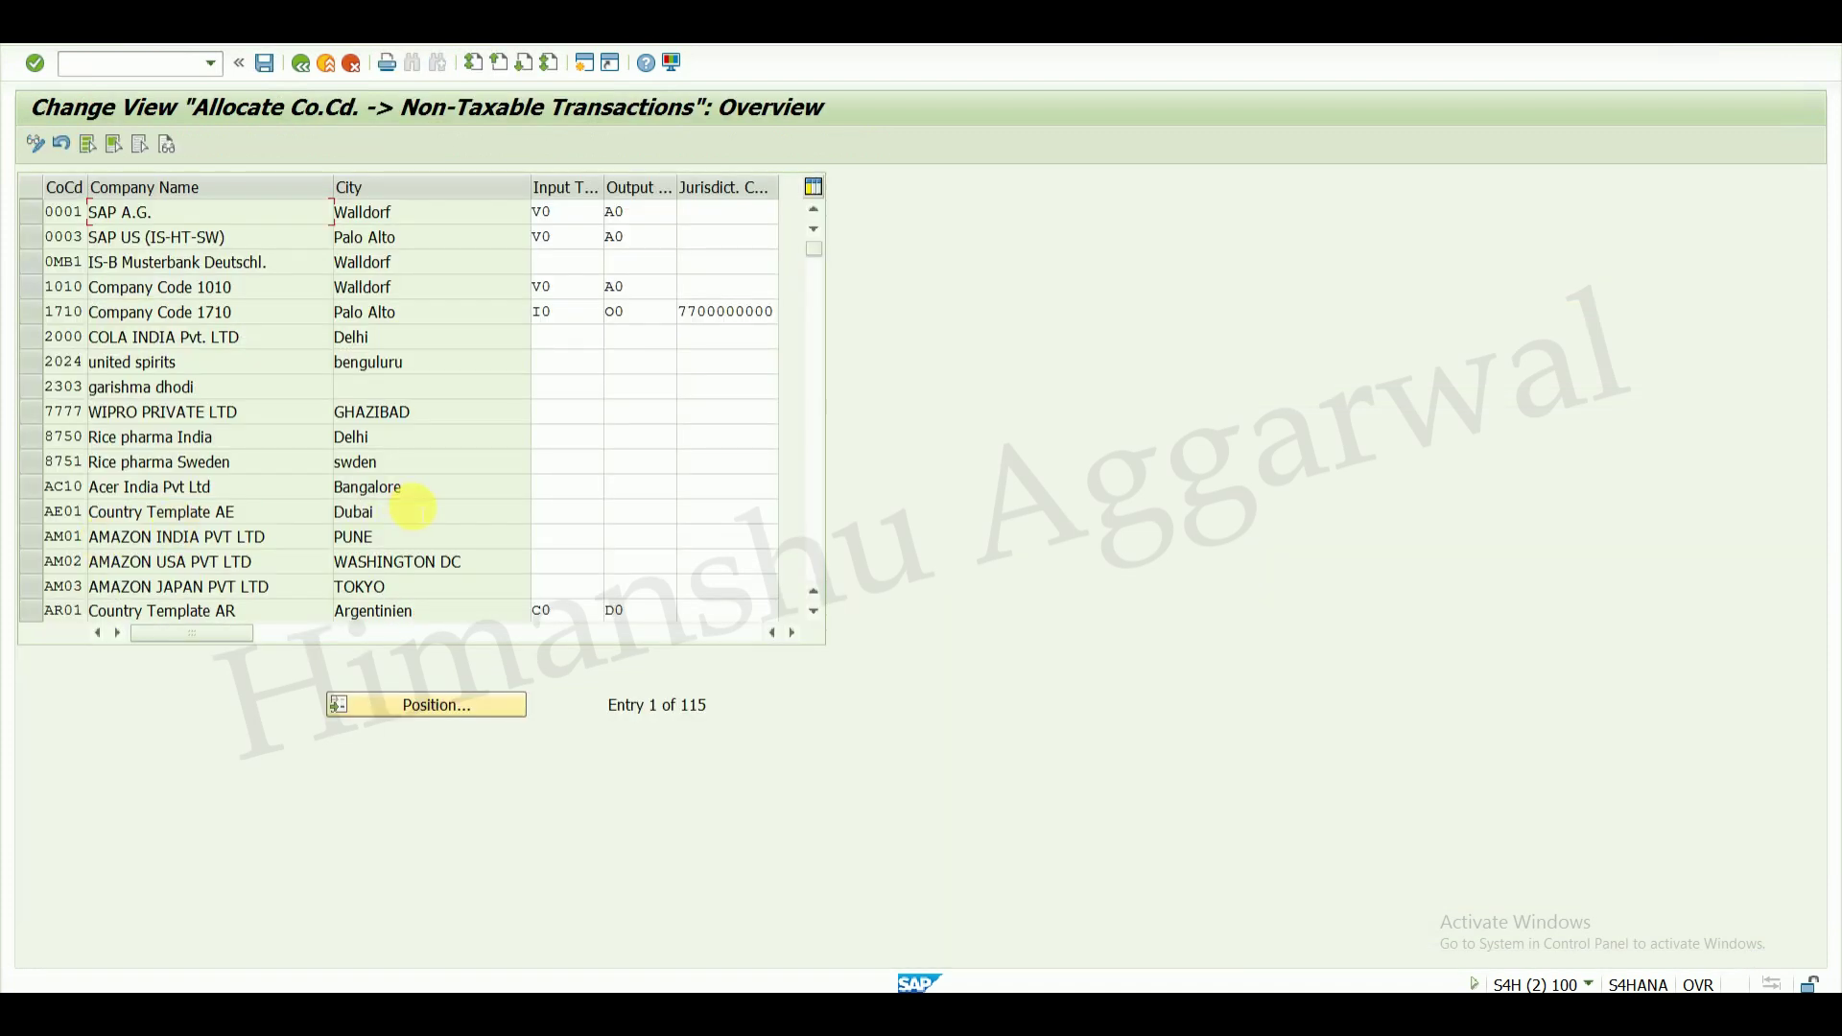
pyautogui.click(439, 706)
pyautogui.write('hpin')
pyautogui.press('Return')
pyautogui.click(547, 213)
pyautogui.write('V0')
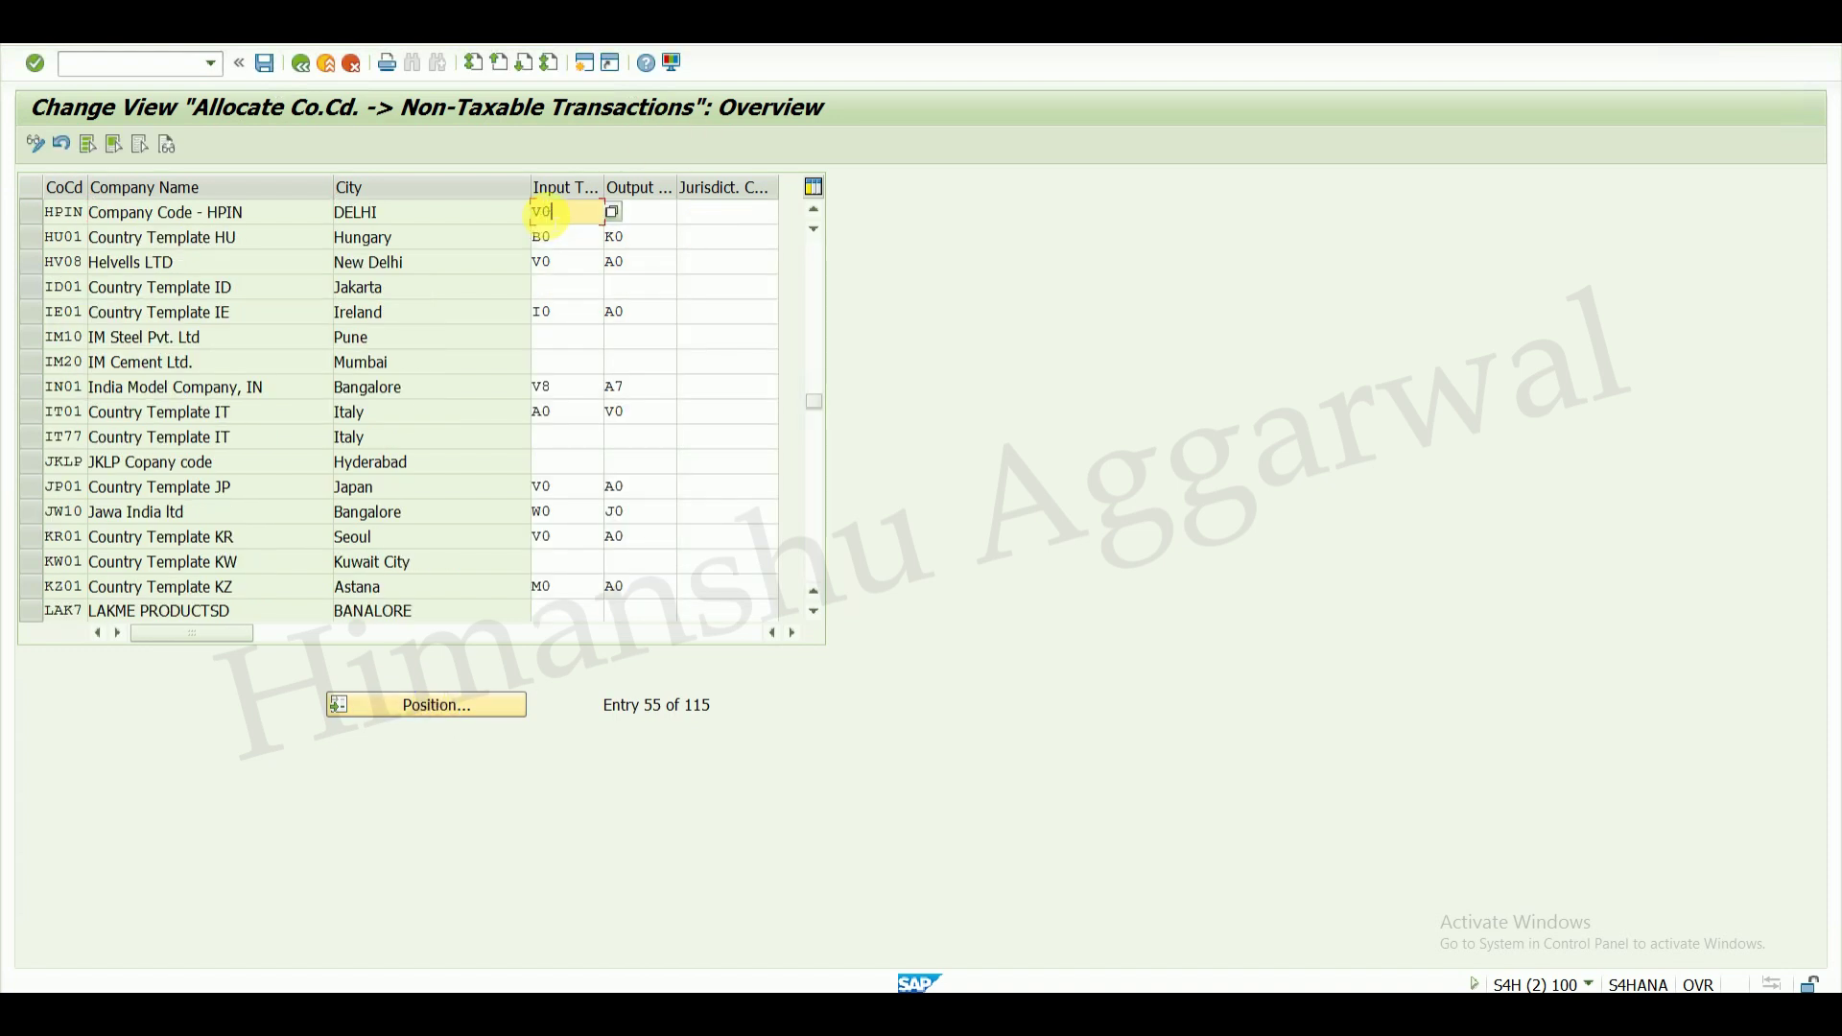
pyautogui.press('Tab')
pyautogui.write('A0')
pyautogui.press('Return')
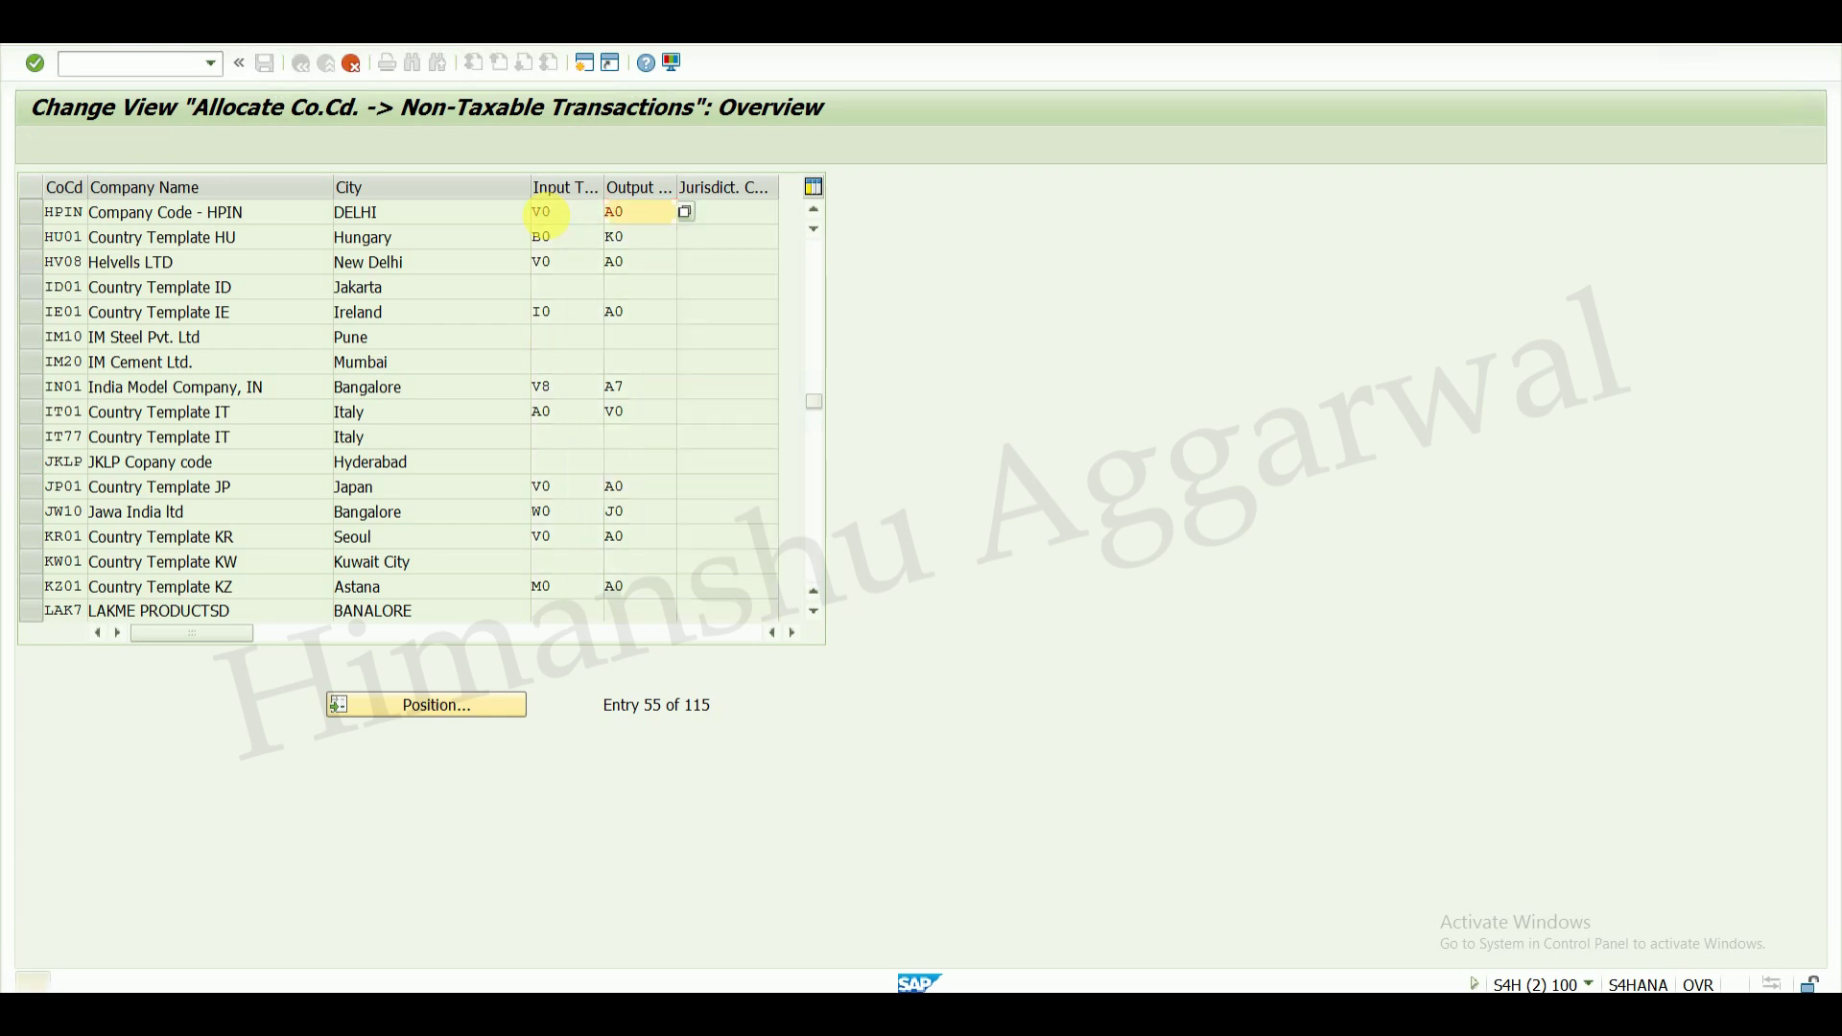
pyautogui.click(273, 69)
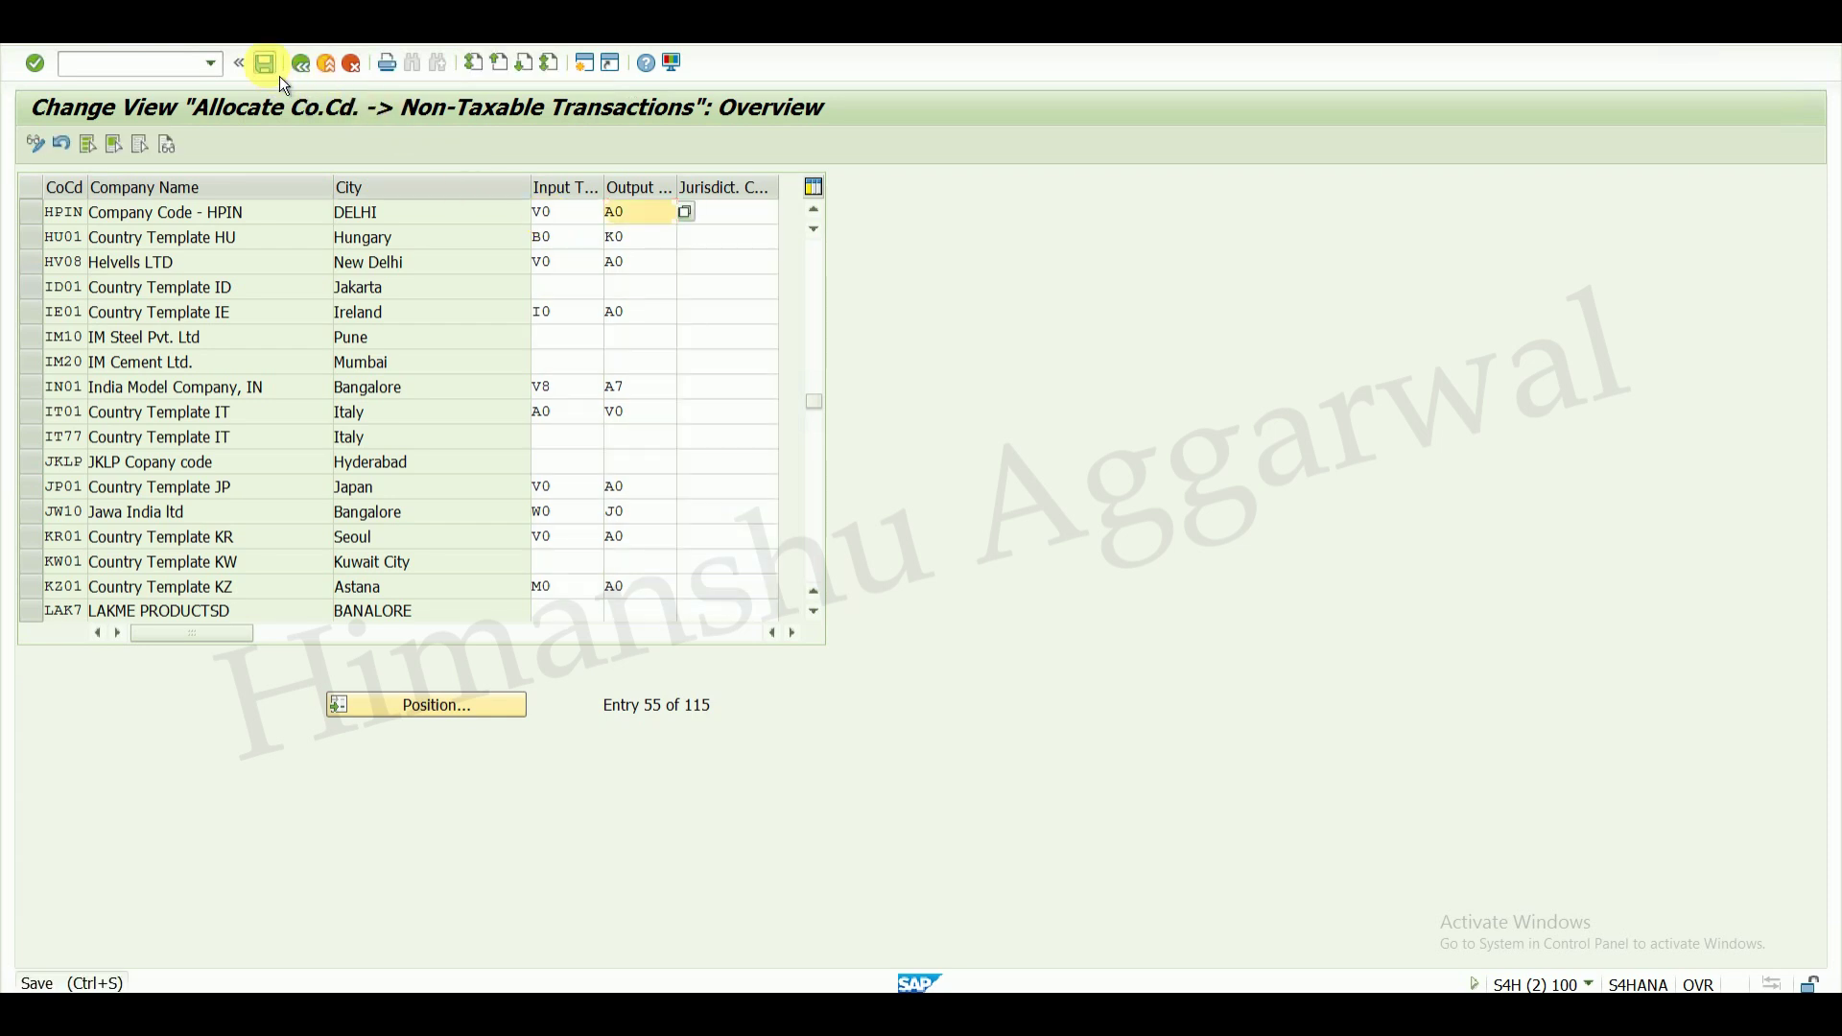
pyautogui.click(444, 388)
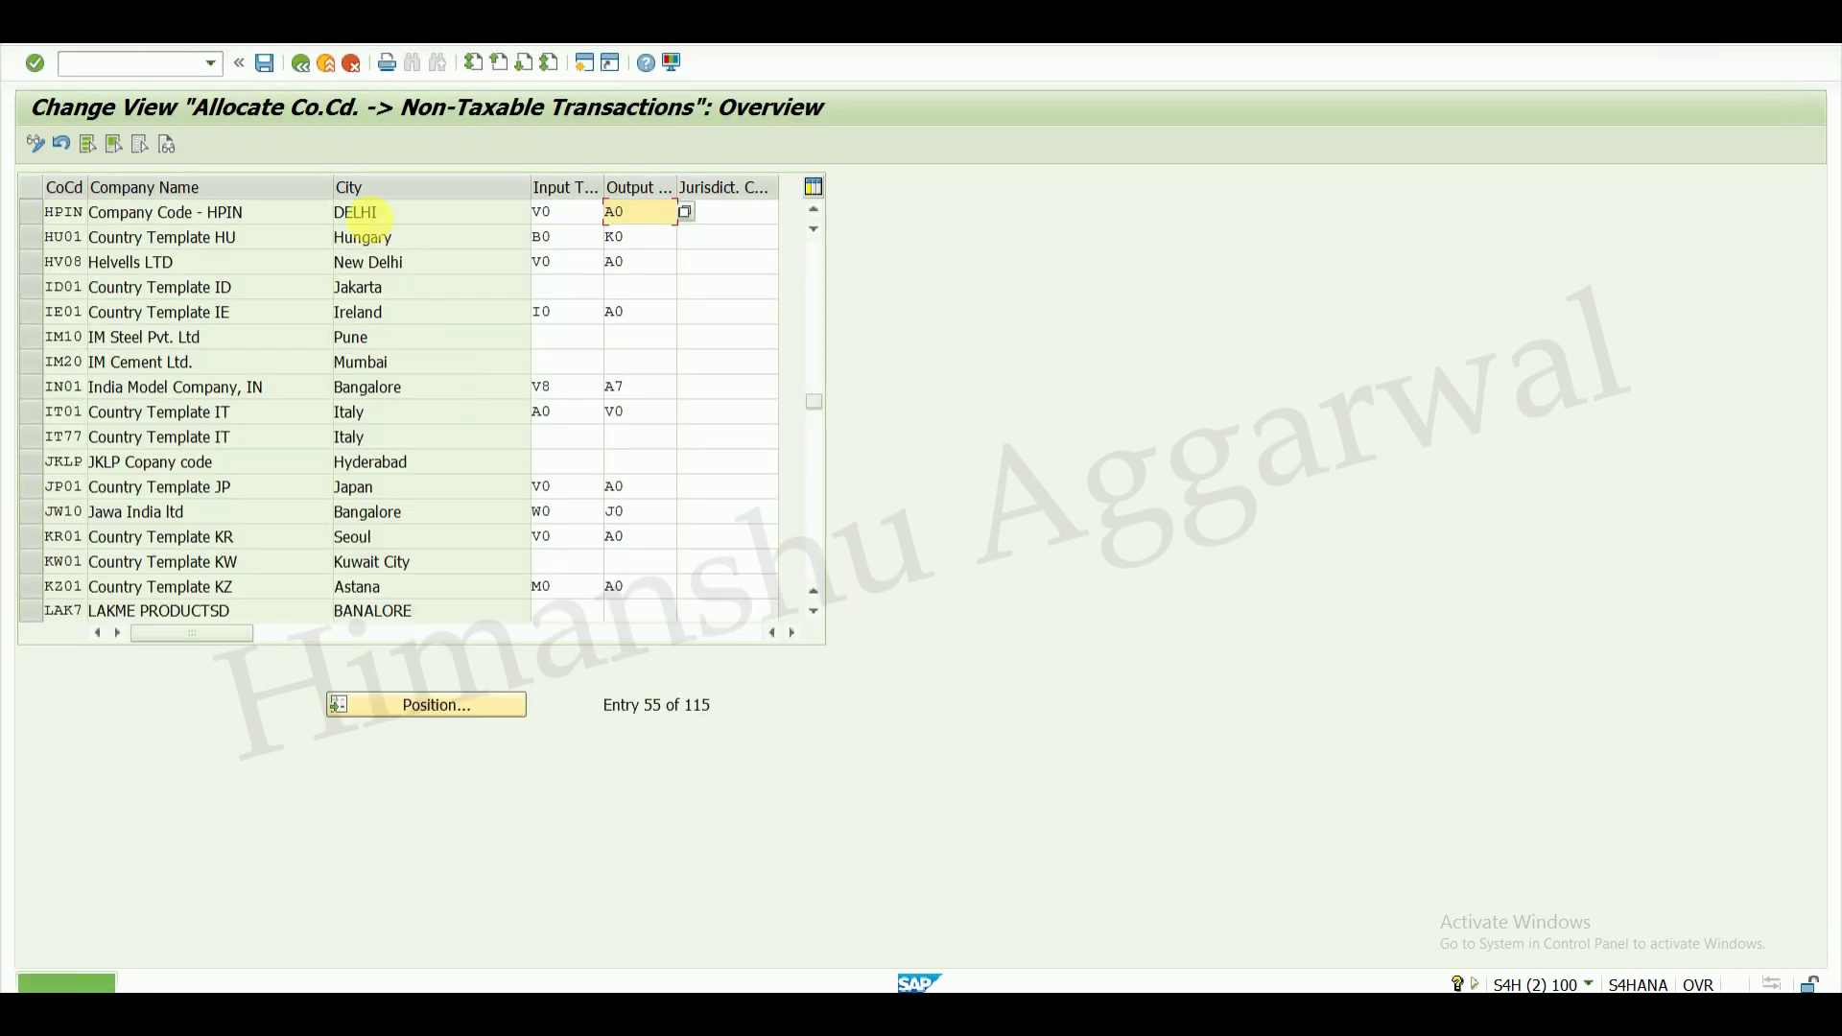
pyautogui.click(301, 65)
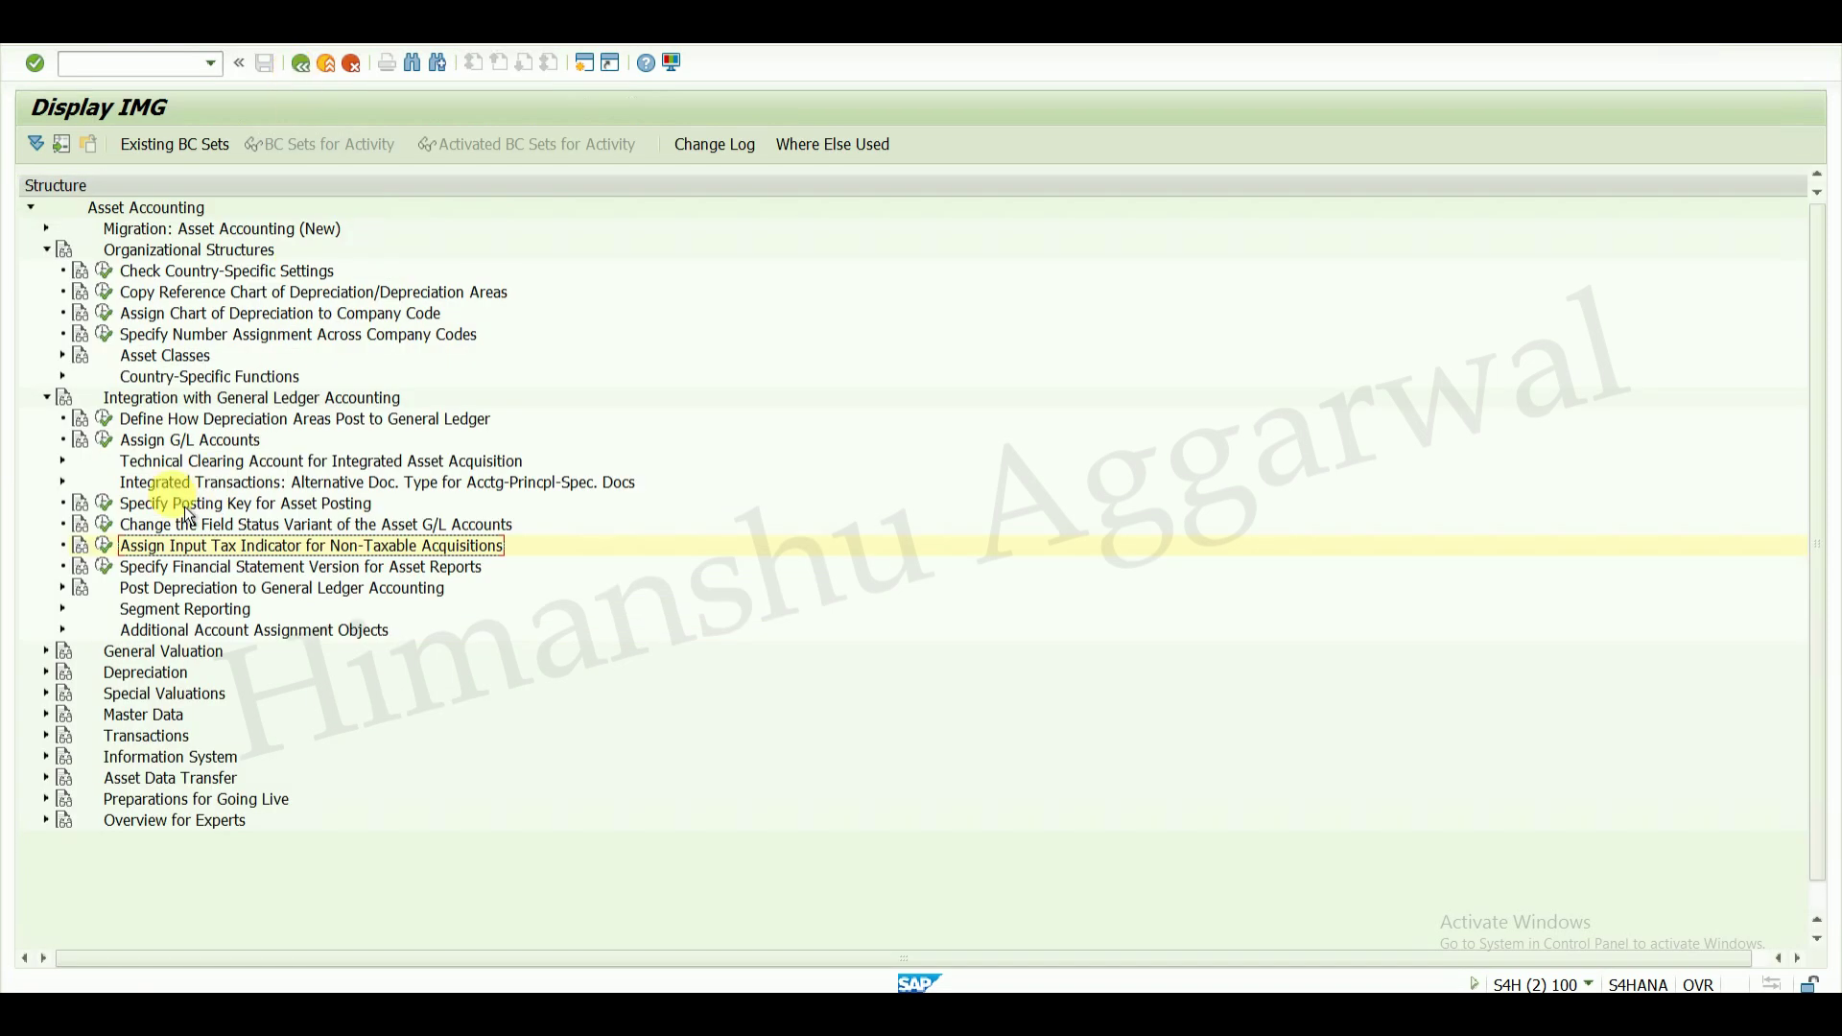
# - Assign chart of depreciation HPIN to company code HPIN, save, and return to the Asset Accounting guide
pyautogui.click(104, 313)
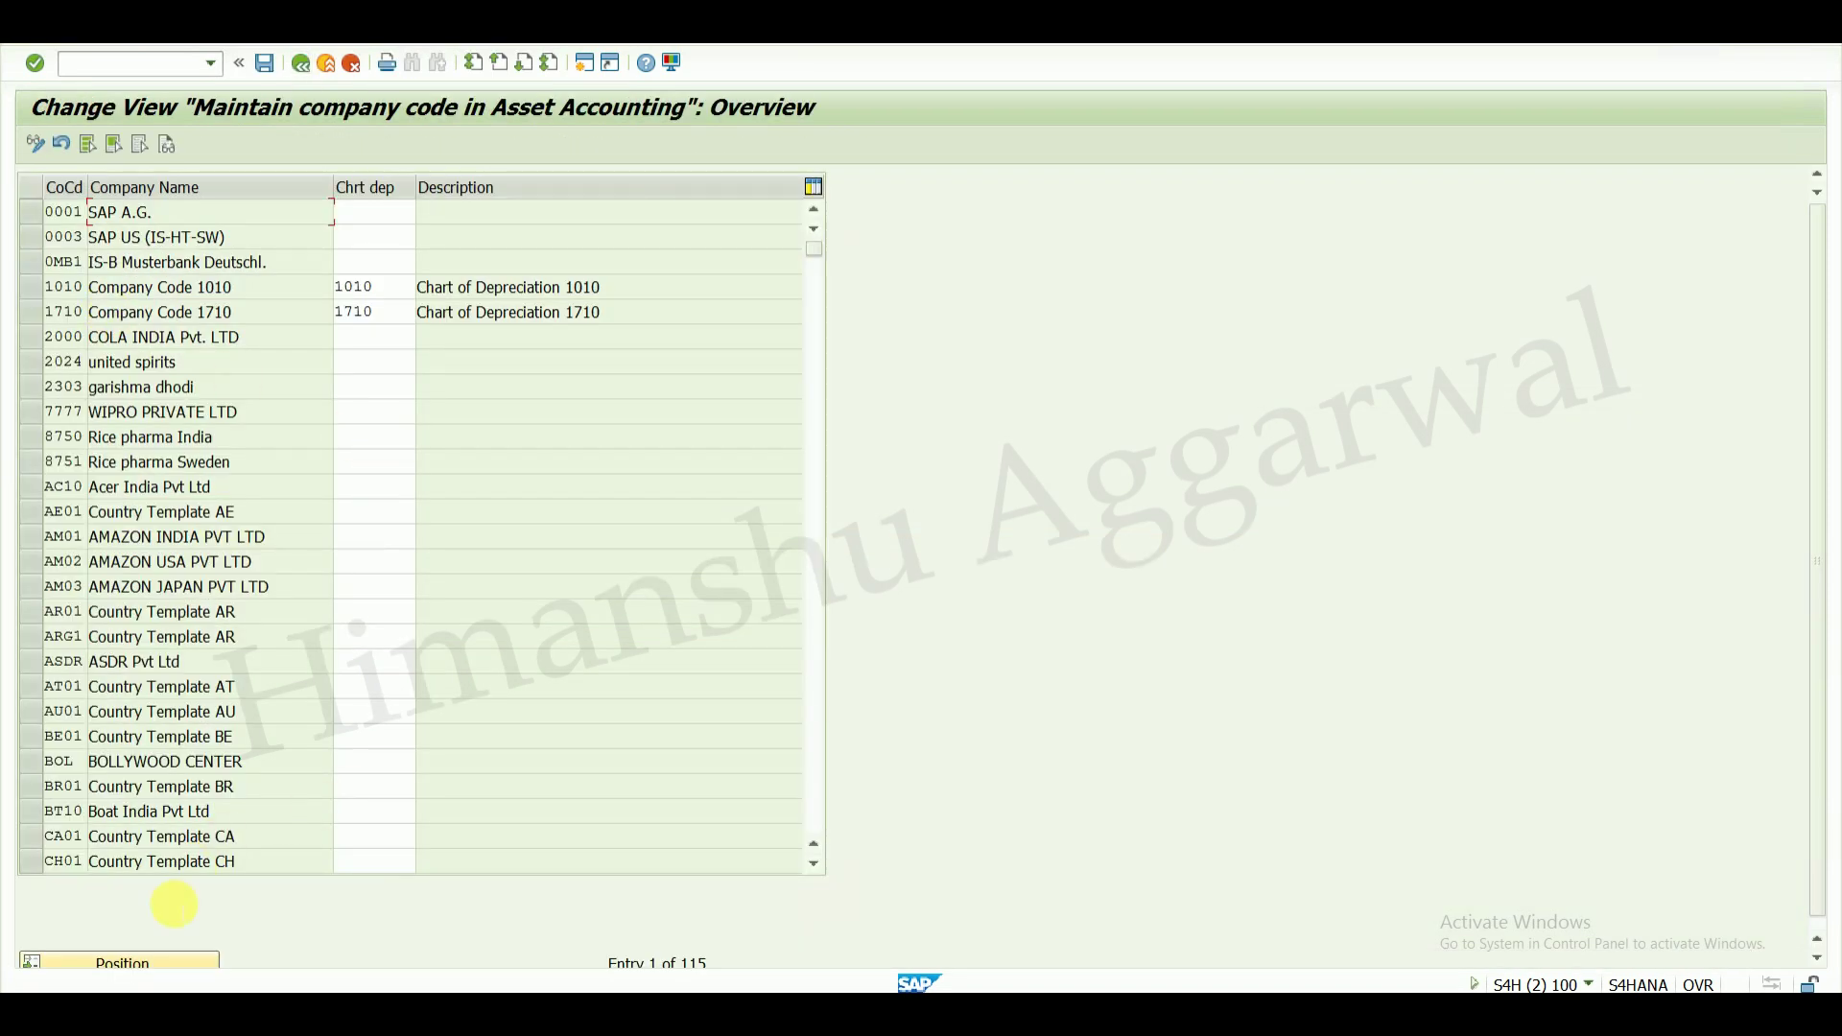
pyautogui.click(146, 970)
pyautogui.write('HPI')
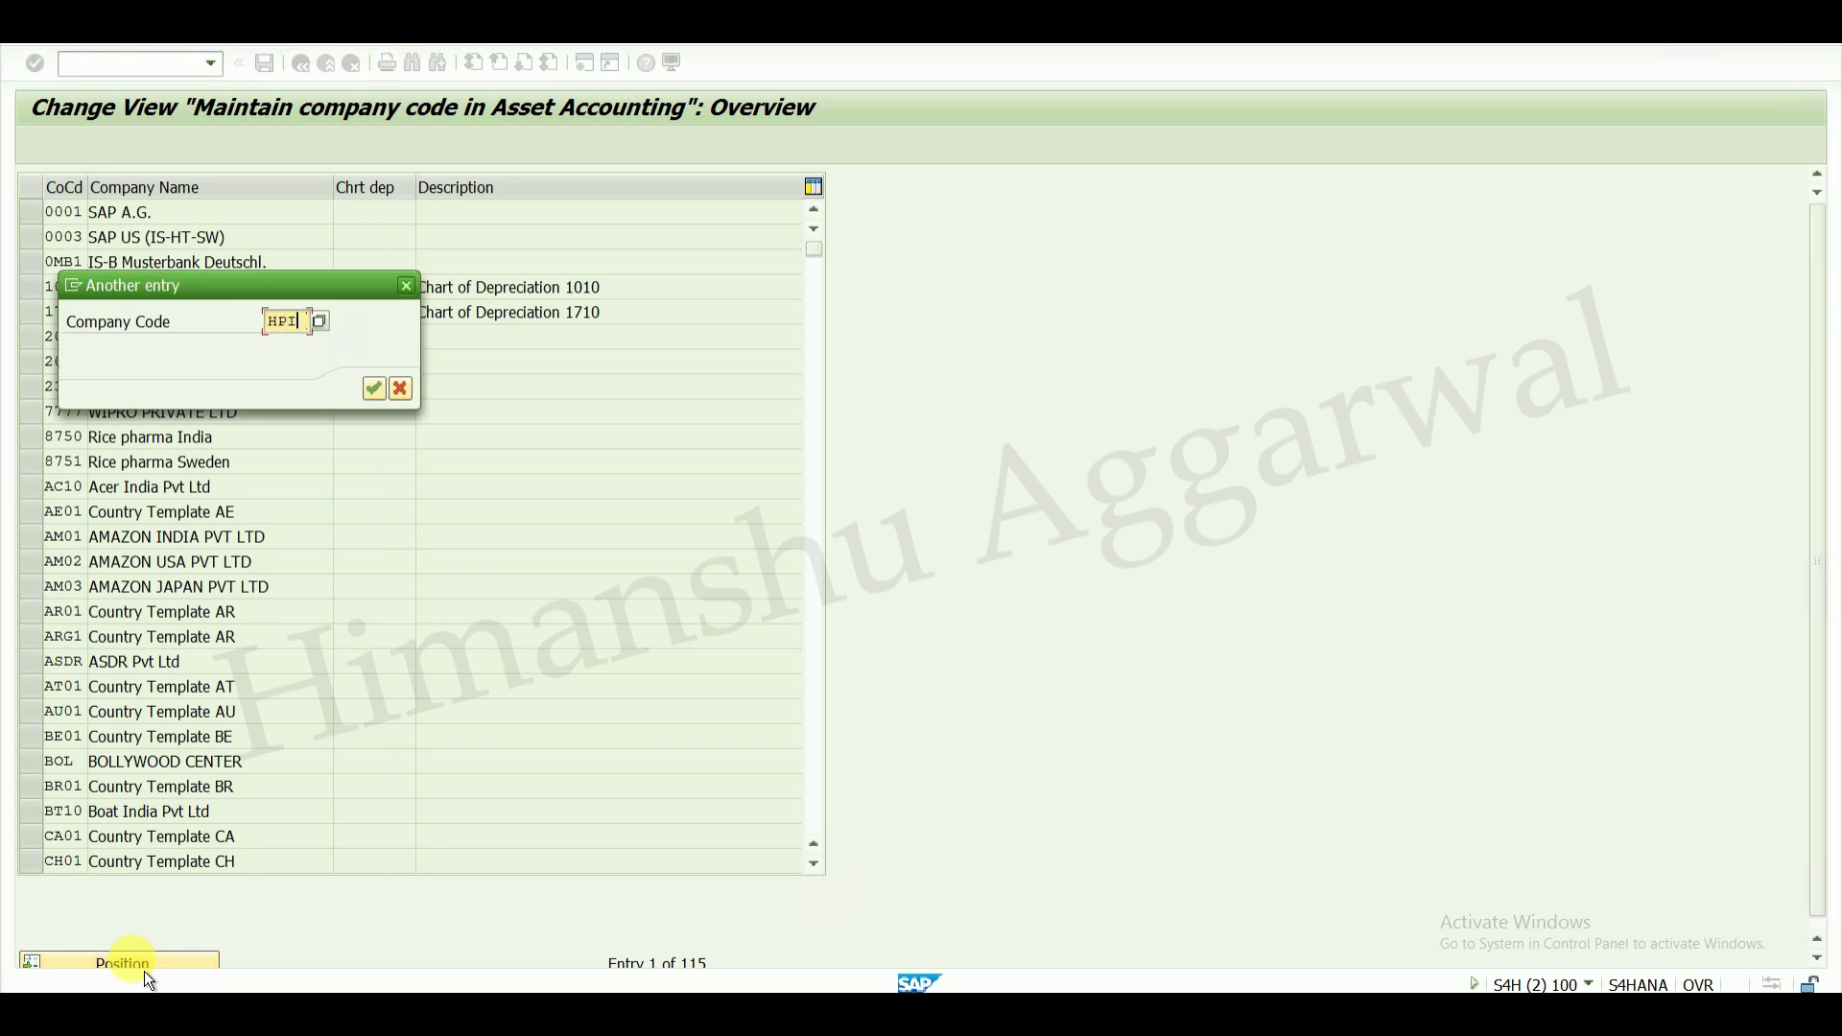
pyautogui.press('Return')
pyautogui.click(380, 213)
pyautogui.click(384, 243)
pyautogui.click(266, 65)
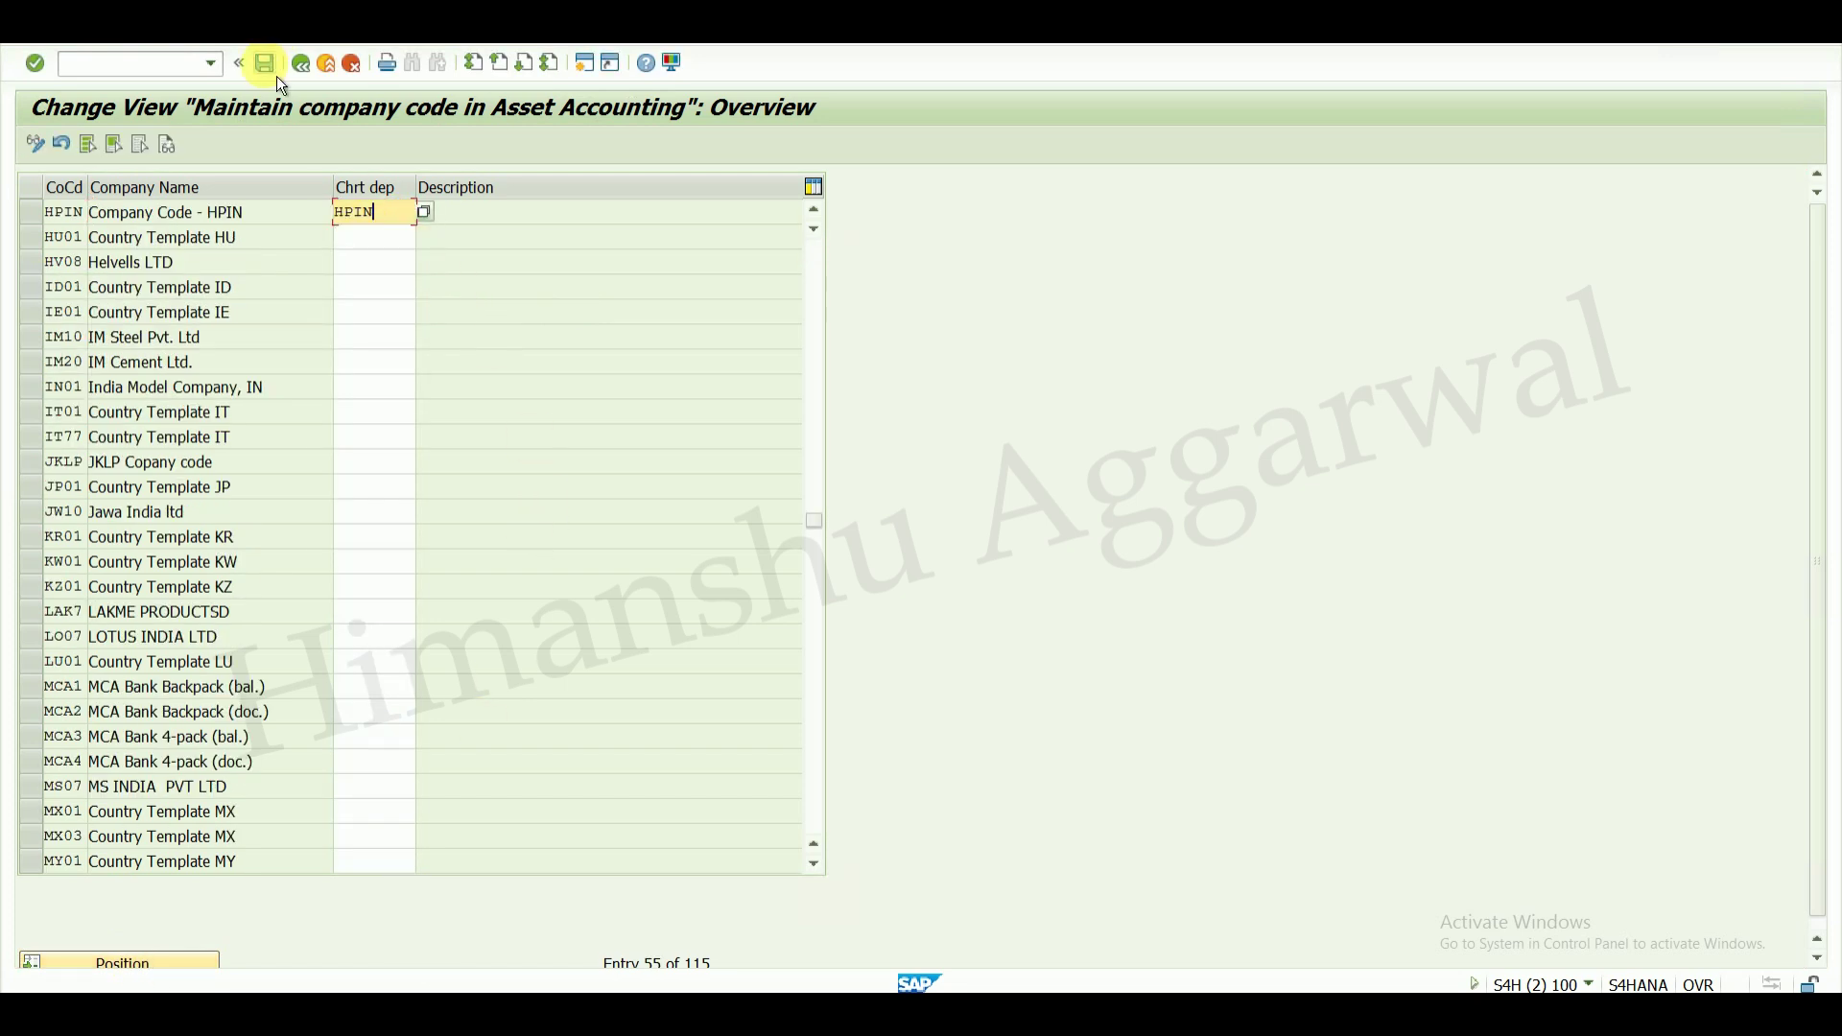
pyautogui.click(446, 390)
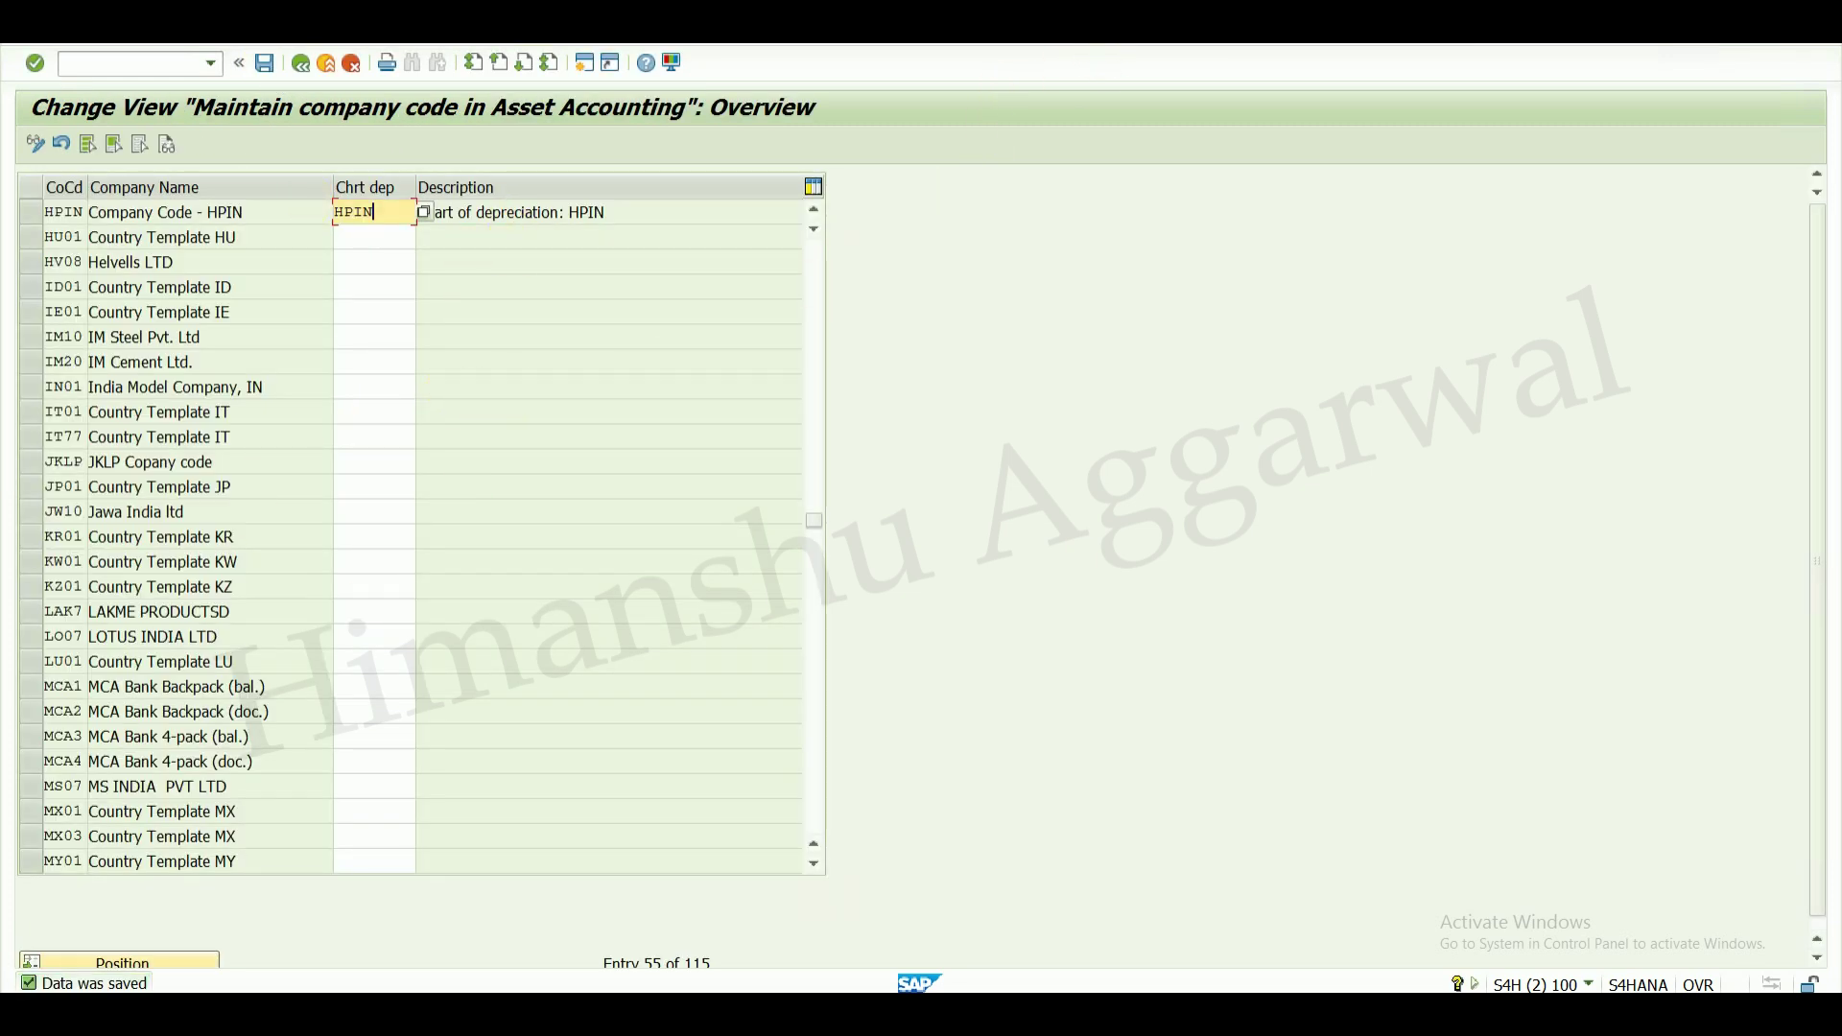
pyautogui.click(310, 75)
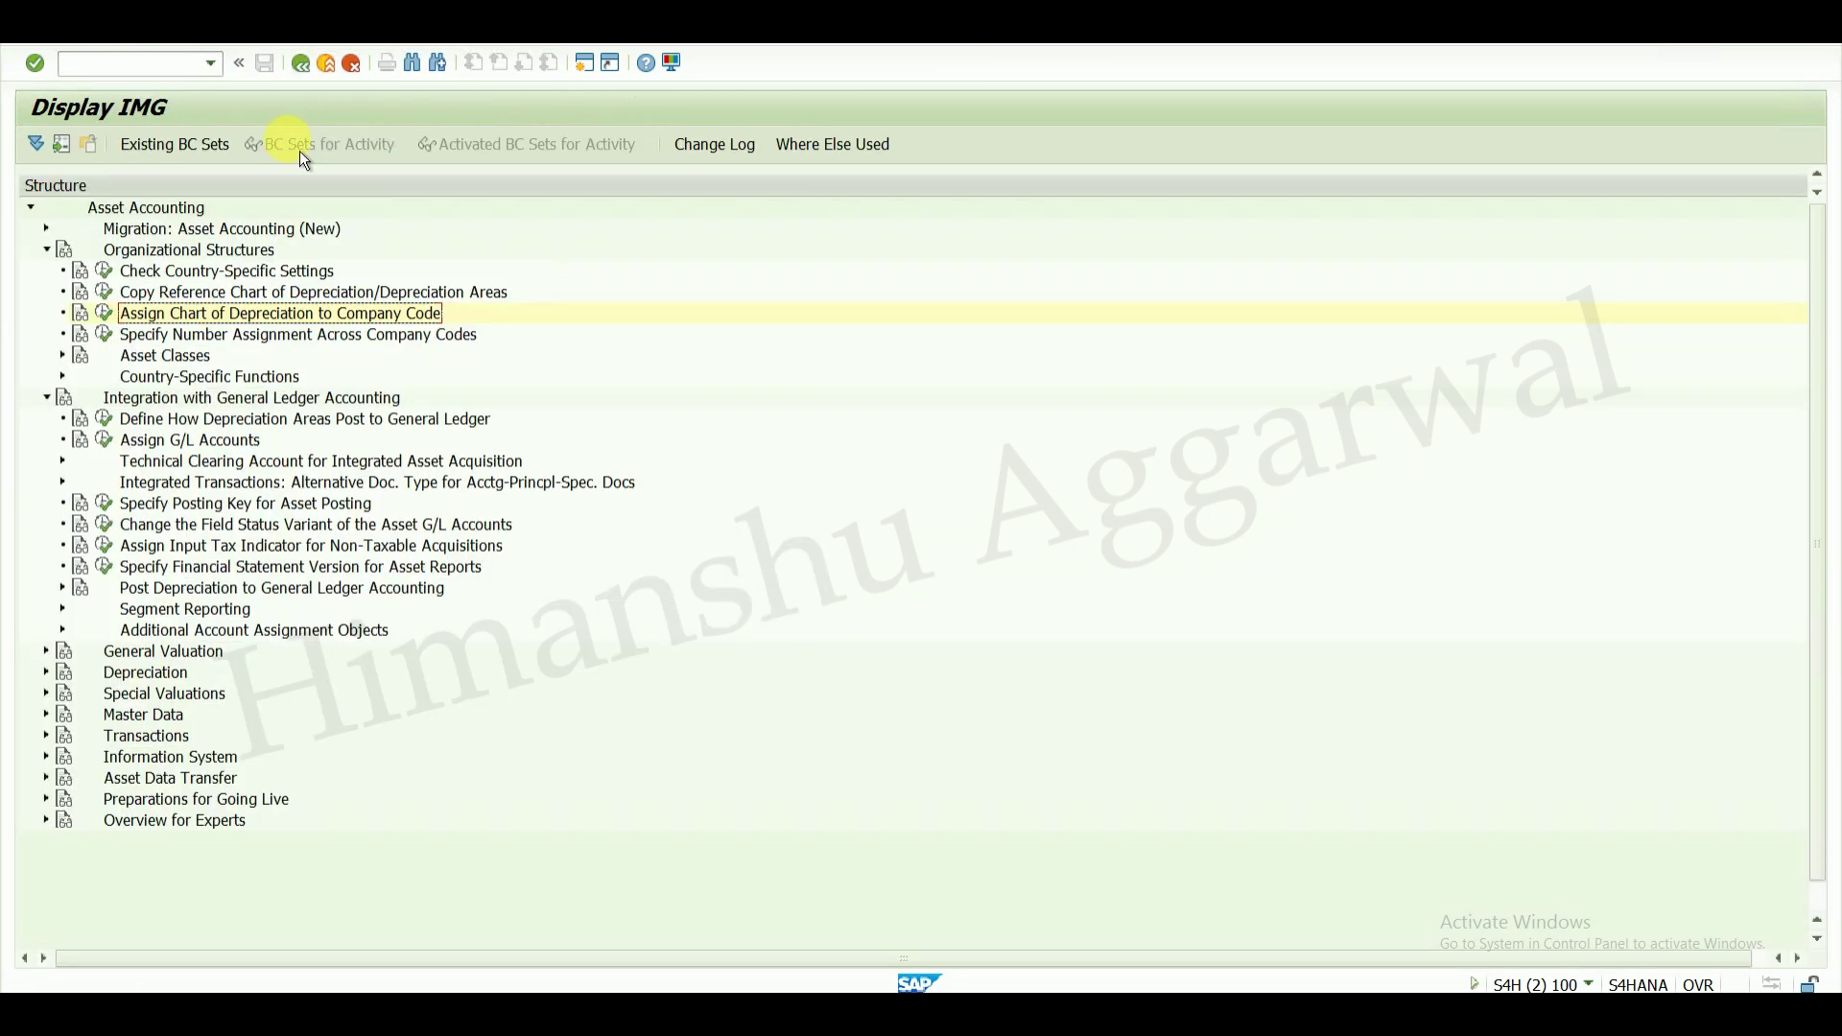
# - Reopen the Copy/Delete Depreciation Areas activity to review the target groups and accounting principles of chart HPIN
pyautogui.click(110, 303)
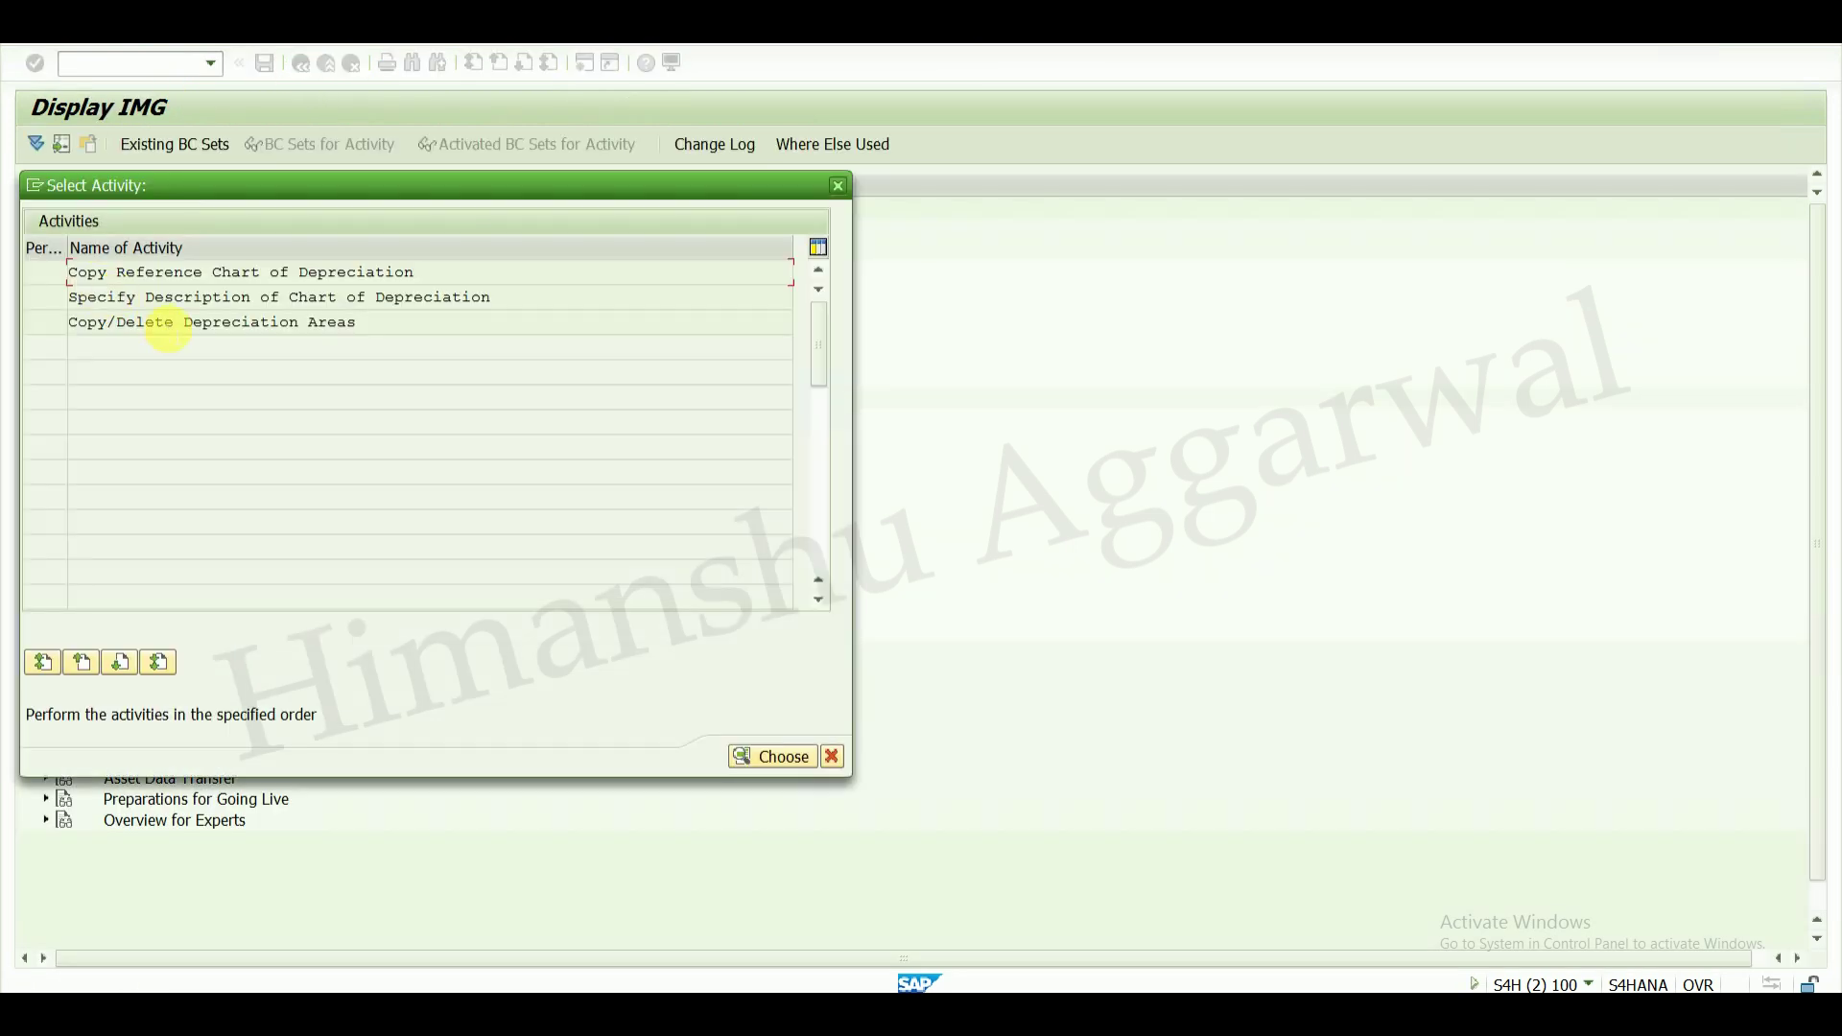
pyautogui.doubleClick(166, 325)
pyautogui.click(270, 391)
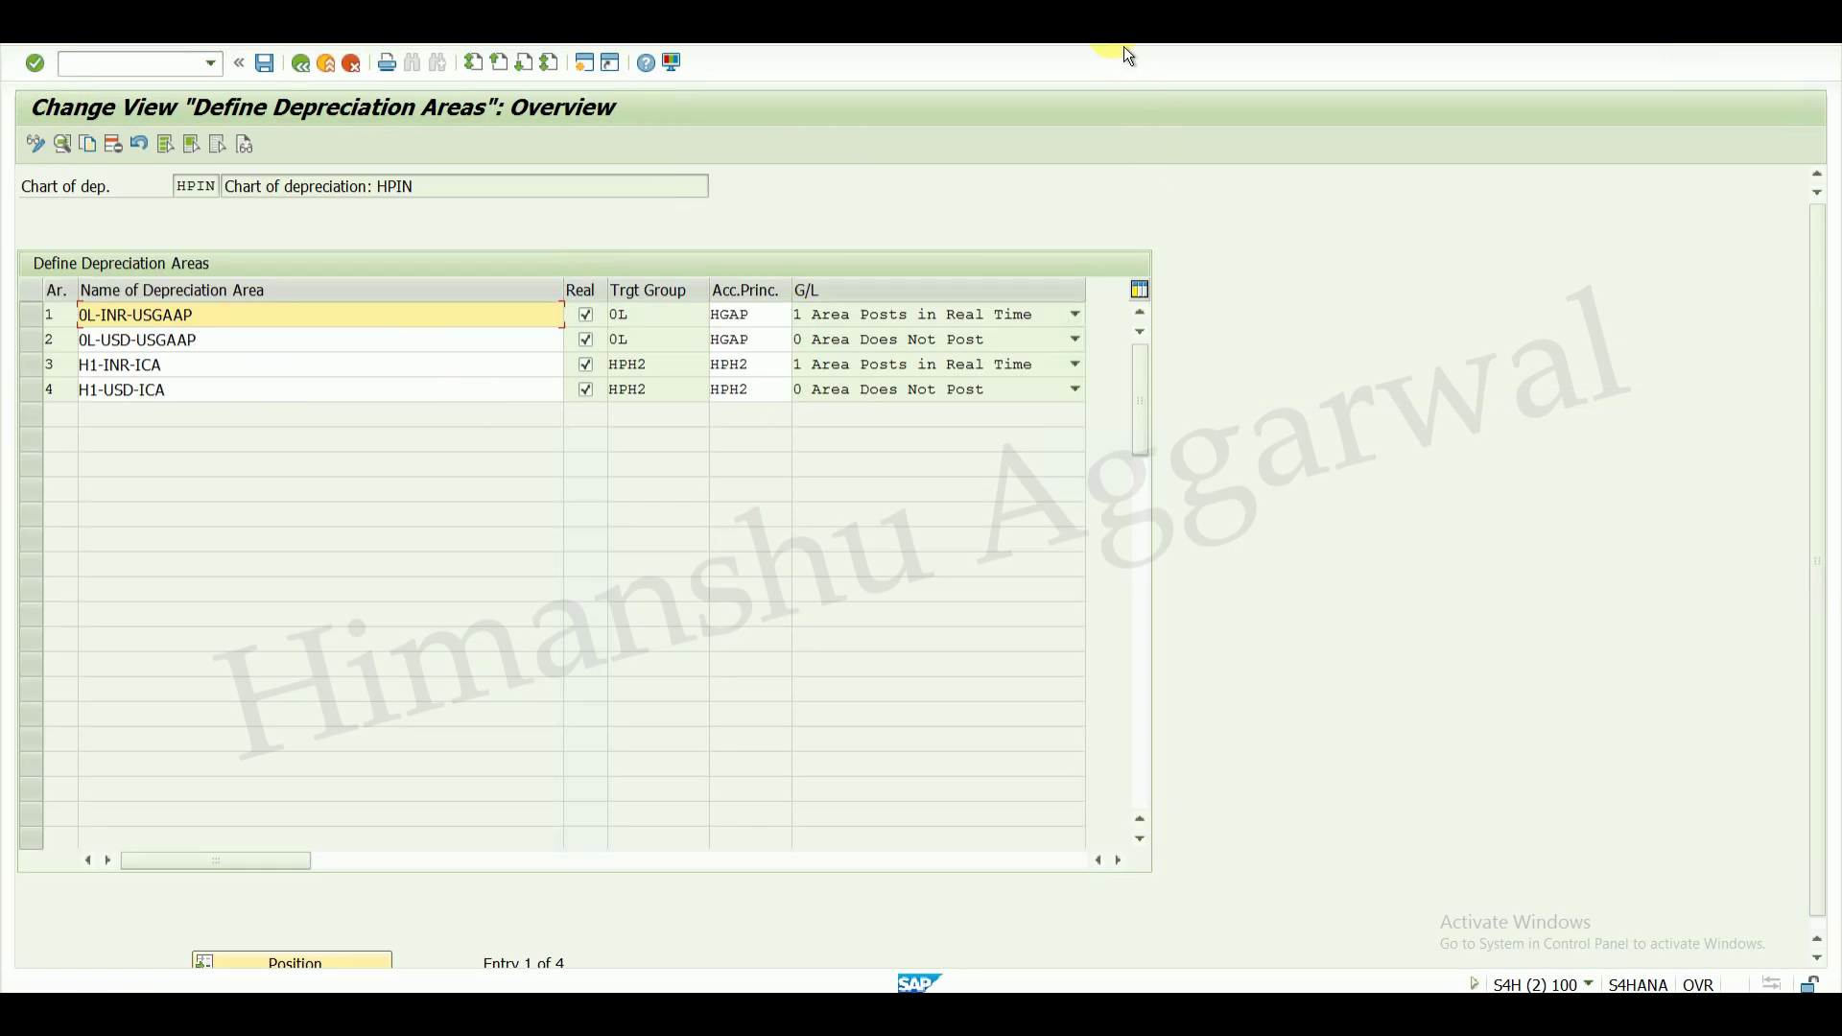
# - Switch to the Excel workbook and review the notes on ledgers, fiscal year variants and configuration errors
pyautogui.hotkey('alt', 'Tab')
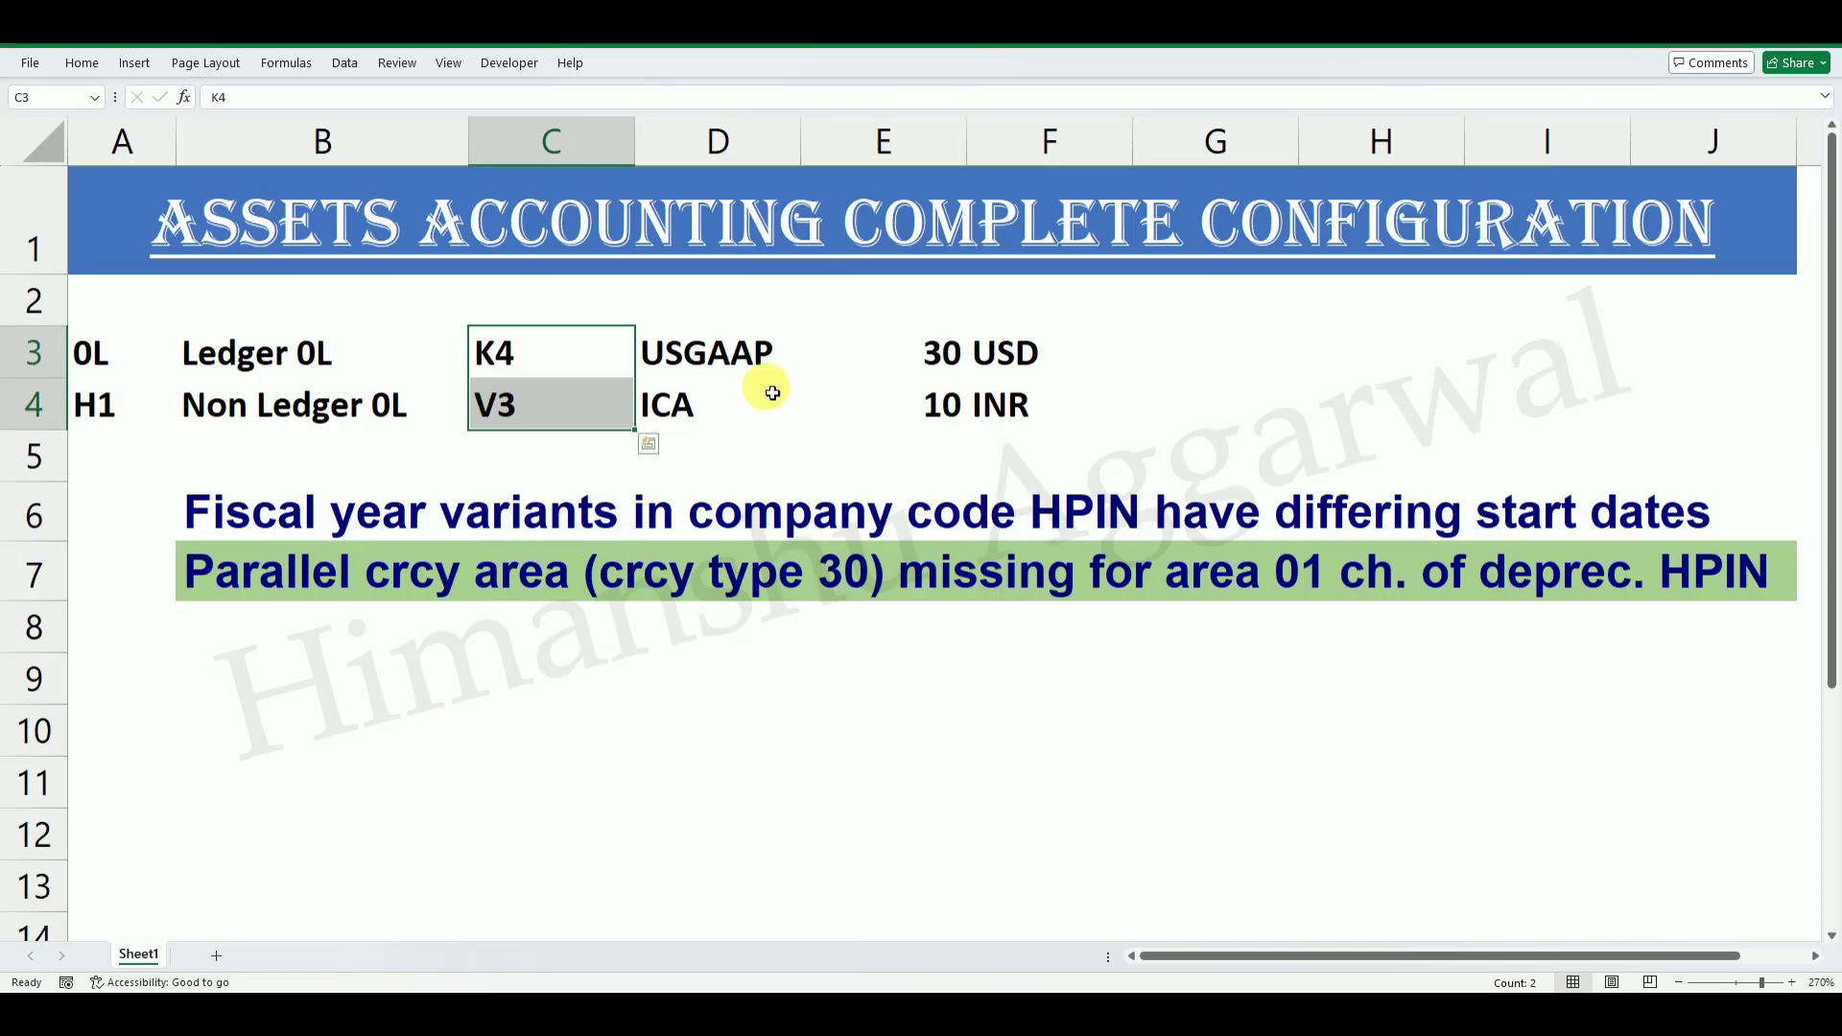
pyautogui.click(513, 455)
pyautogui.click(227, 238)
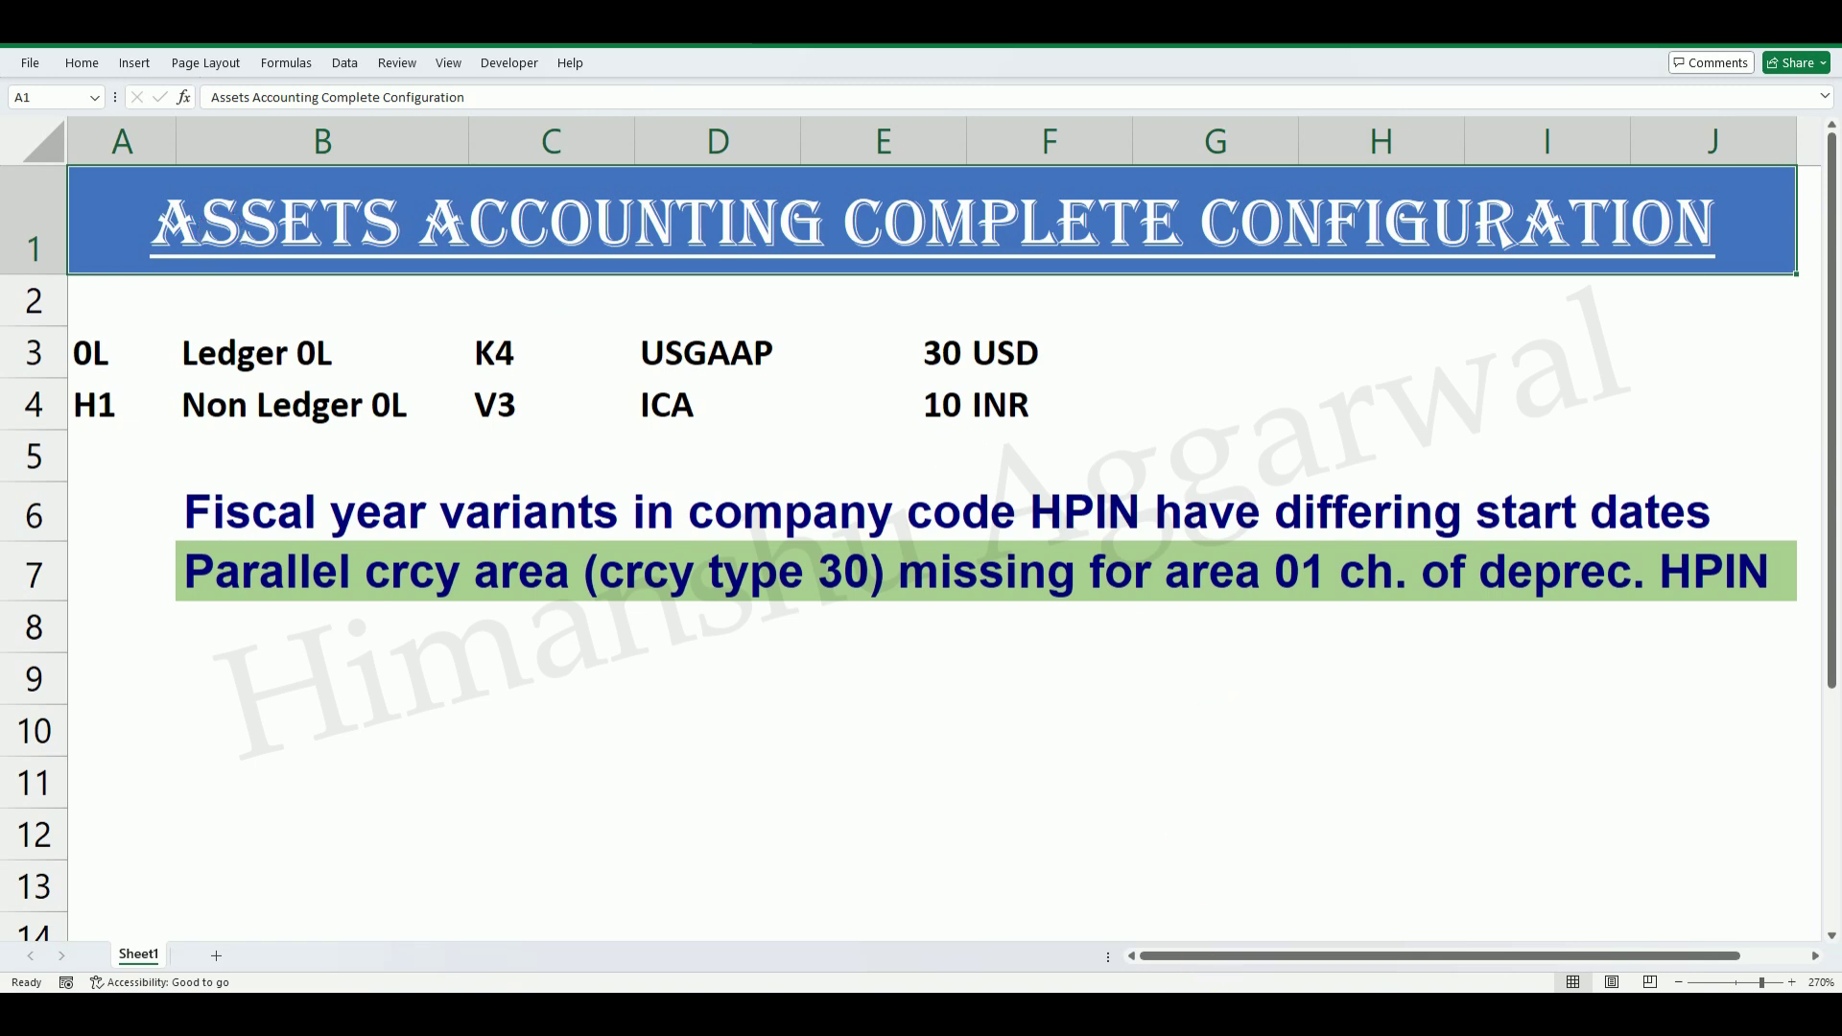
# - Switch to the browser, view the course catalogue on hatutorials.com, and return to the Excel workbook
pyautogui.click(1211, 1015)
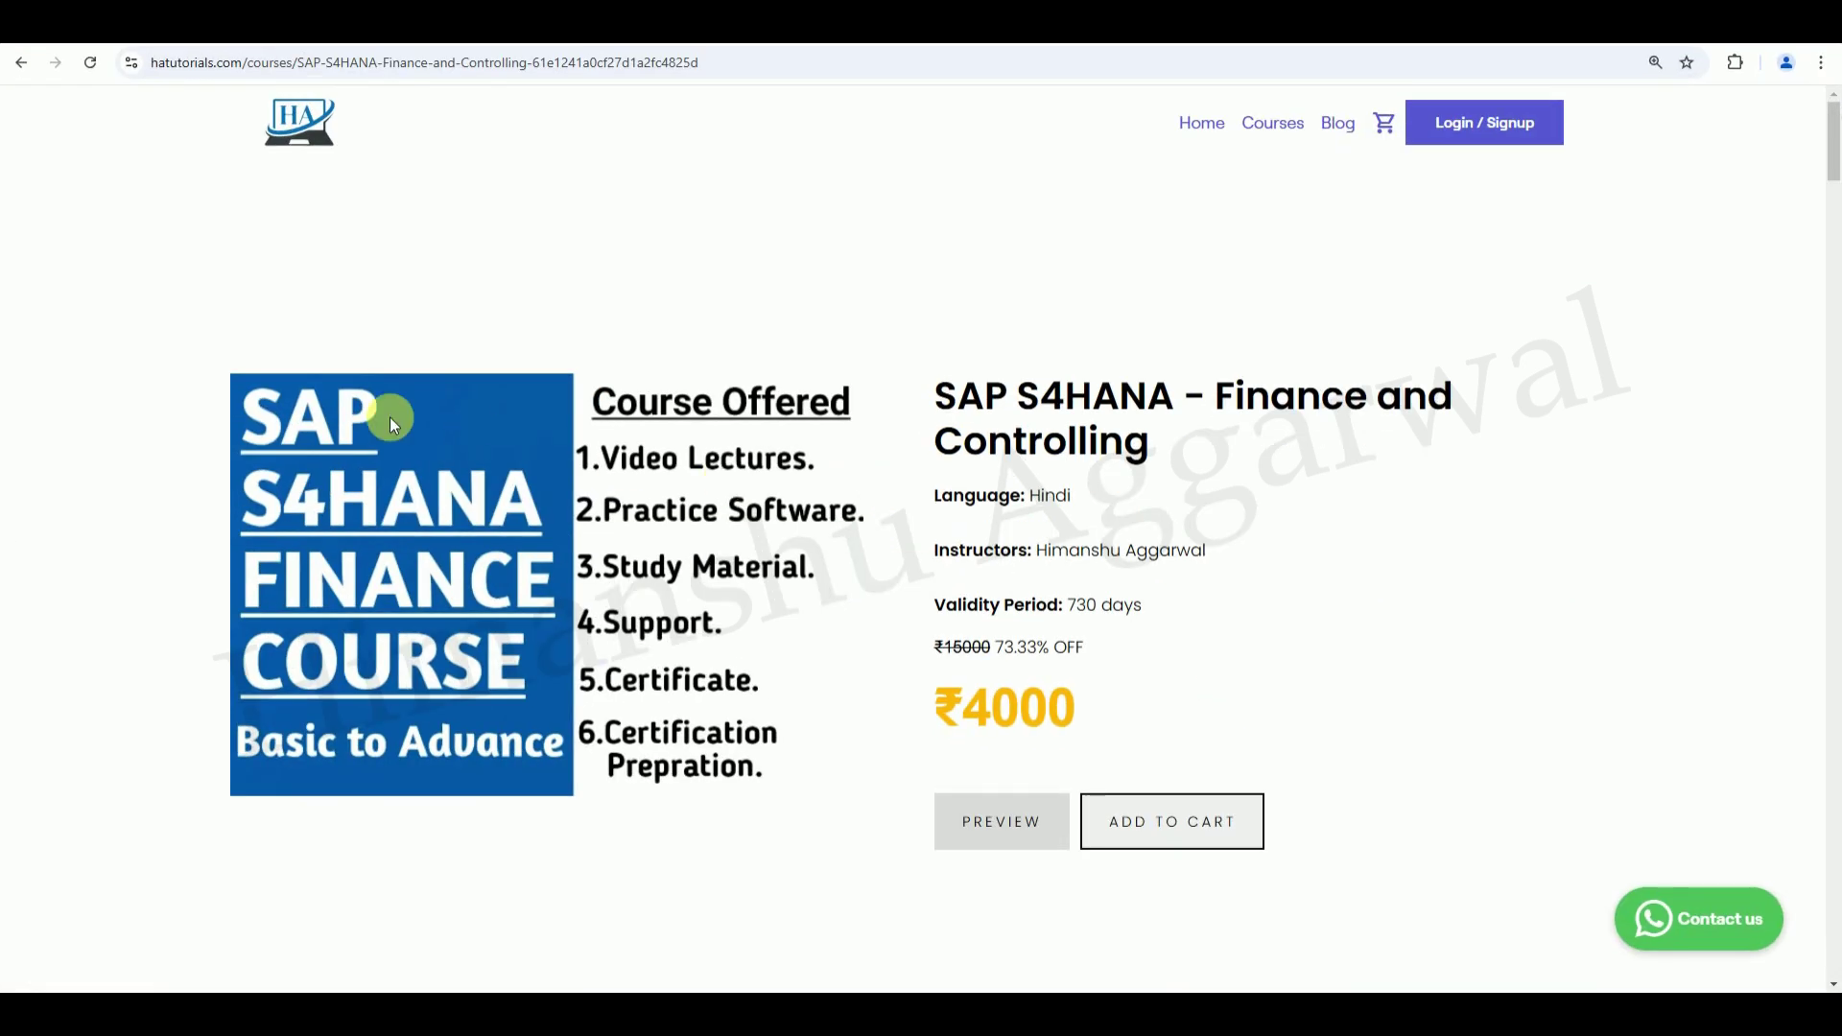
pyautogui.click(1211, 125)
pyautogui.click(1295, 121)
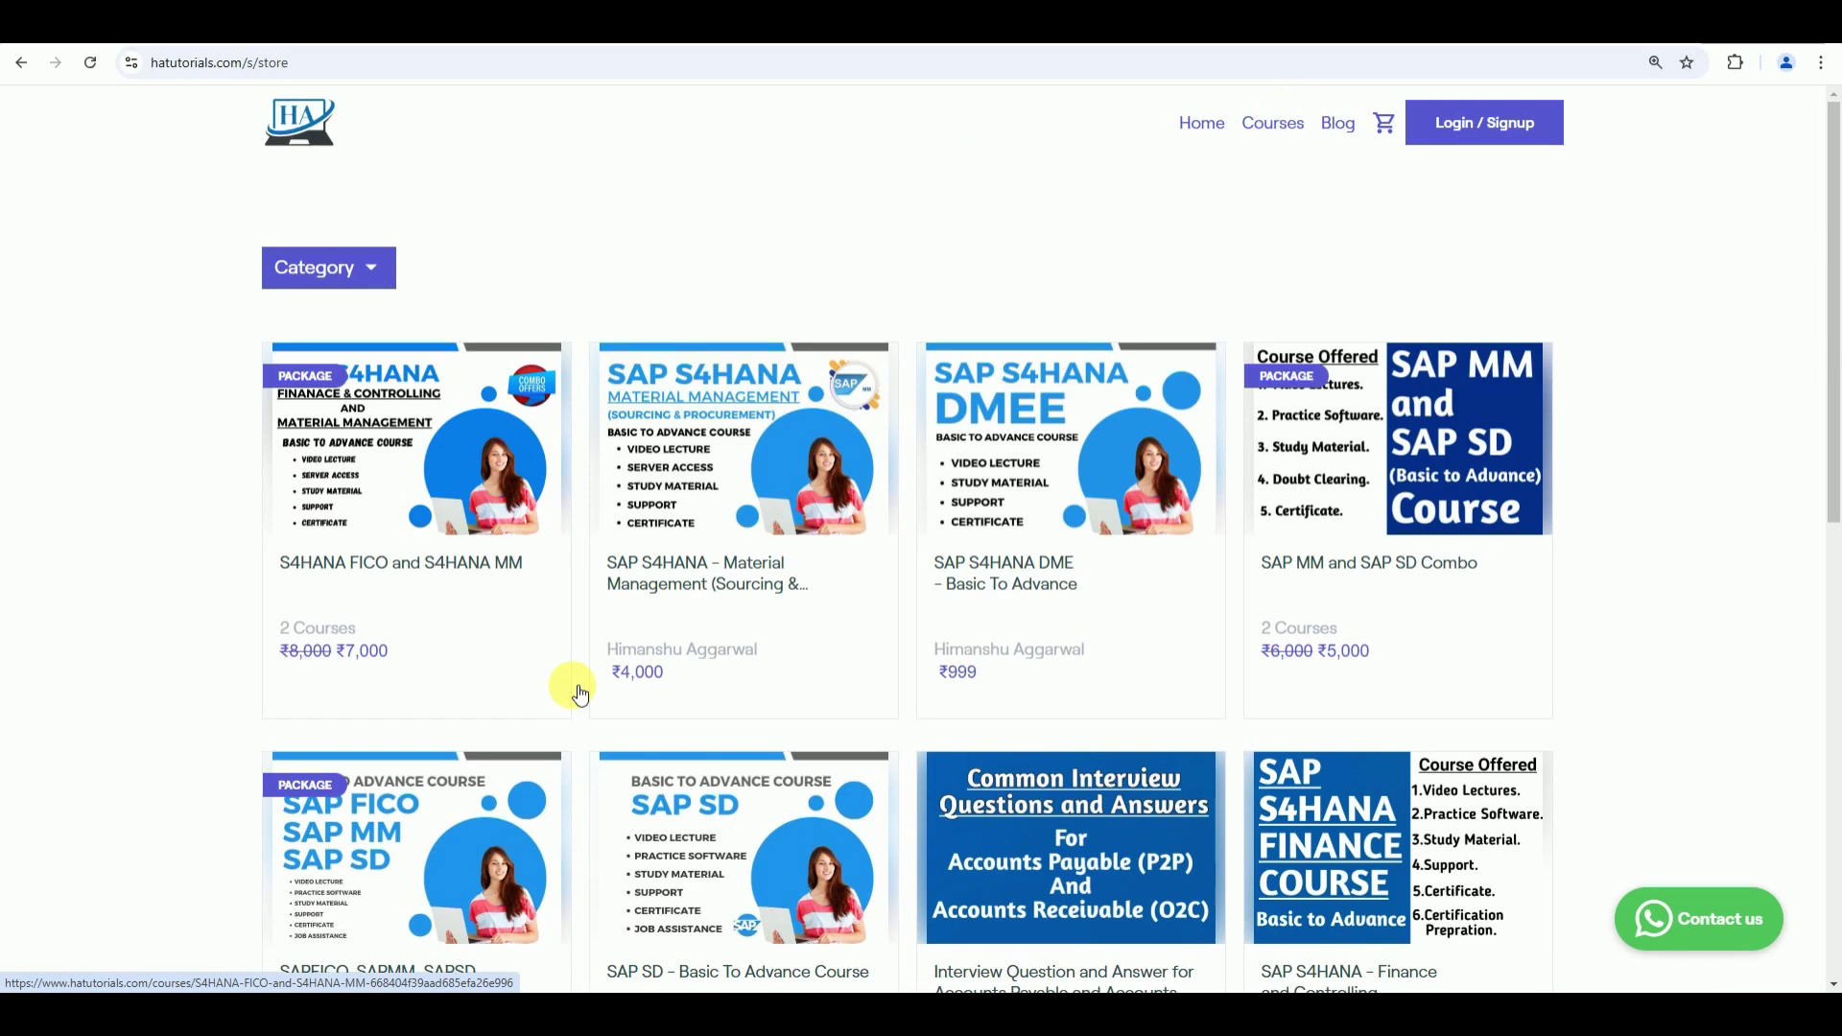
pyautogui.click(1725, 18)
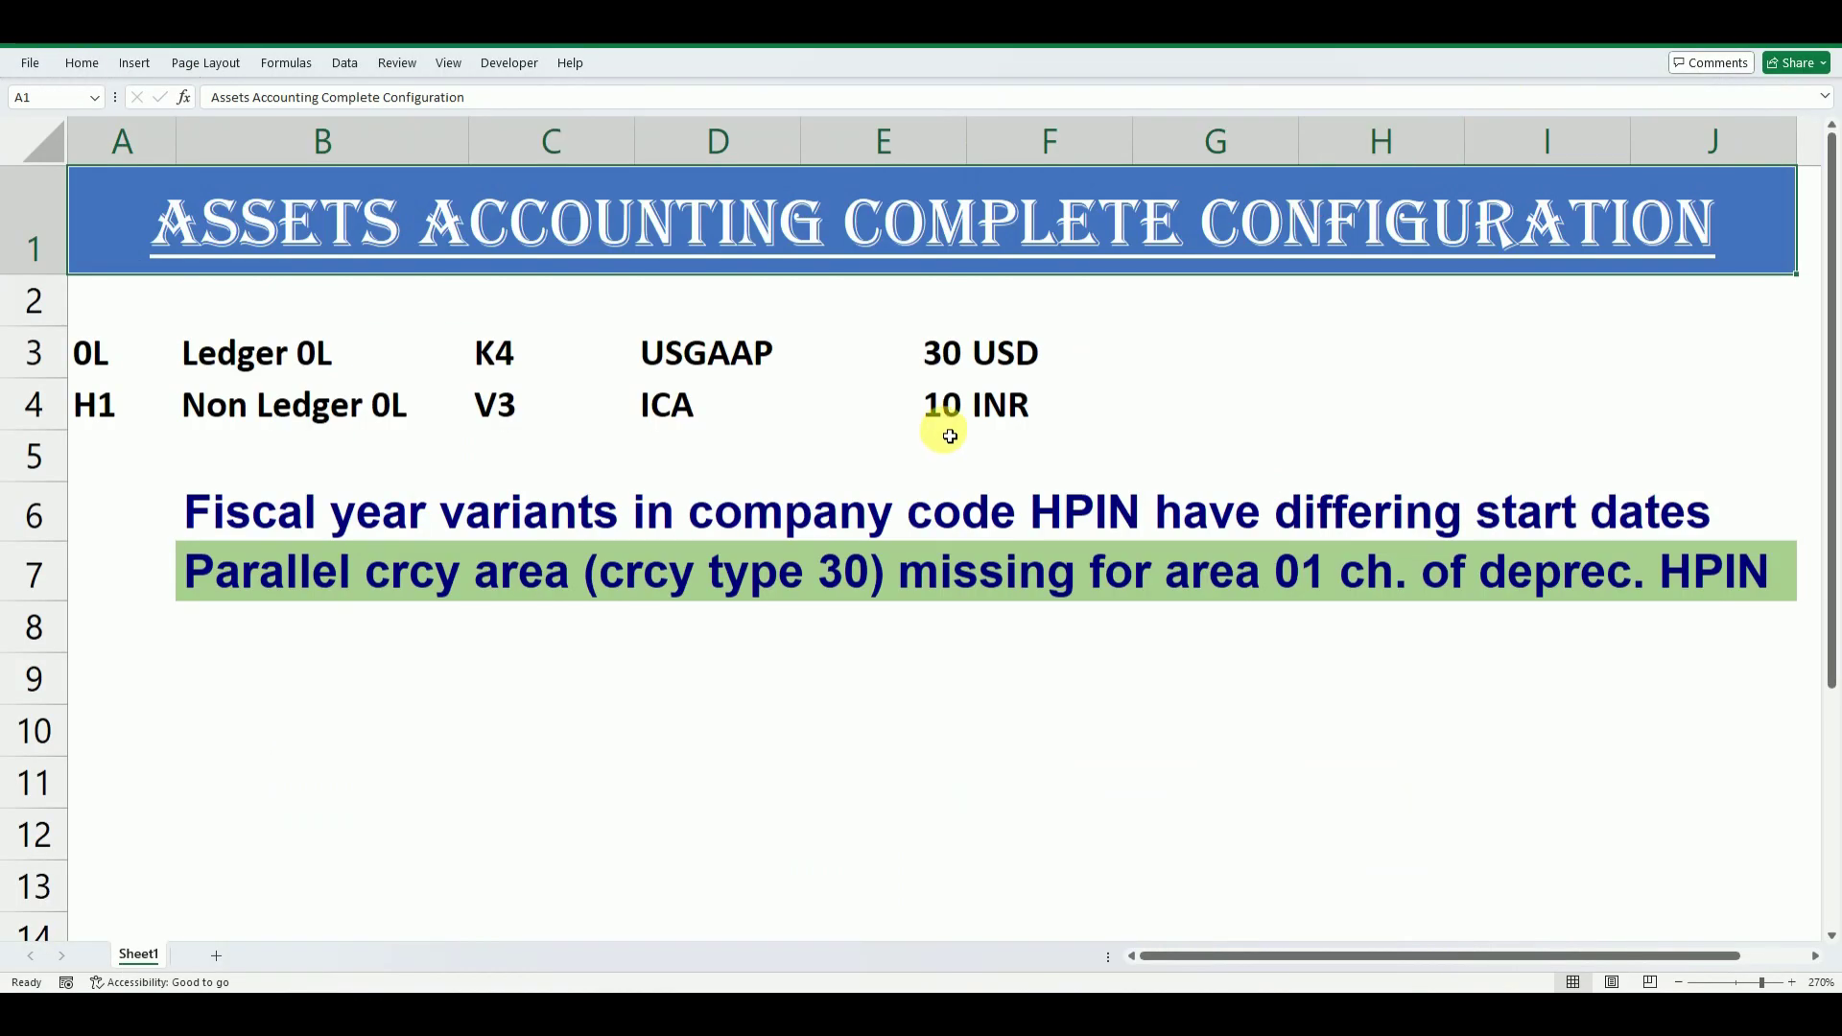